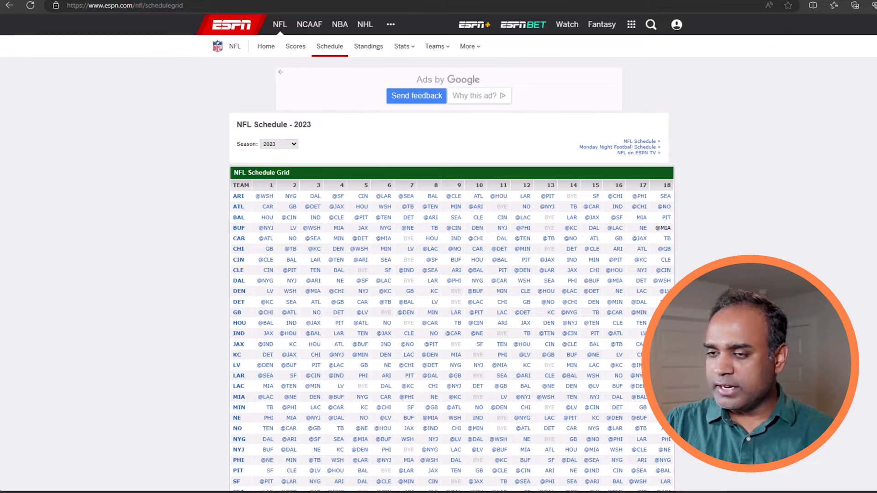
Select the ESPN 2023 NFL Schedule Grid page's URL in Edge's address bar to copy it.
click(335, 7)
key(ctrl+c)
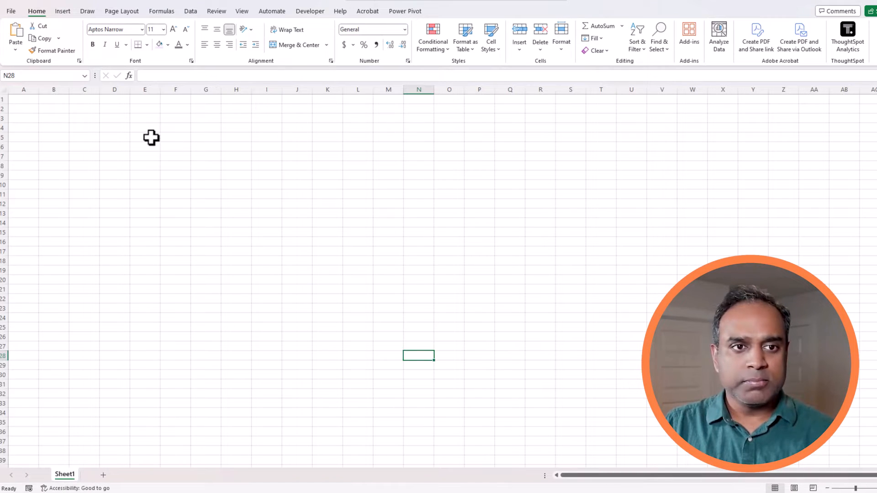
Starting at cell B2, run Data > From Web with the pasted ESPN schedule grid URL.
click(151, 137)
click(58, 109)
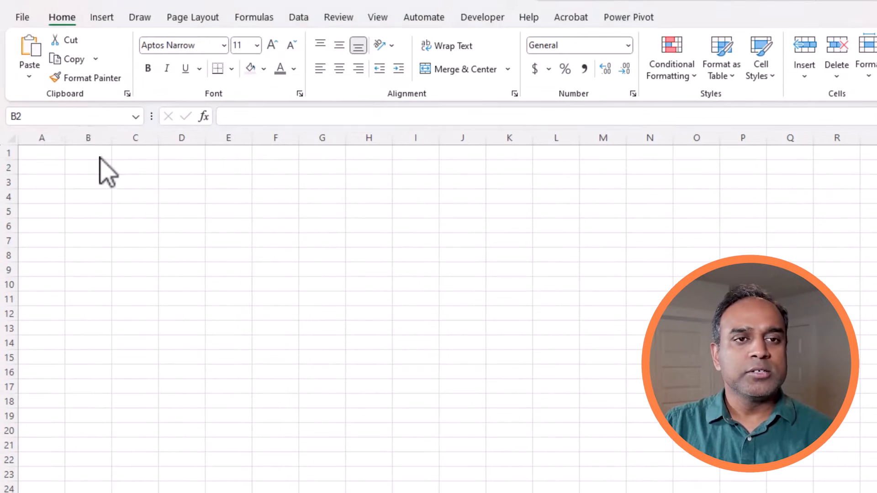
click(100, 161)
click(298, 18)
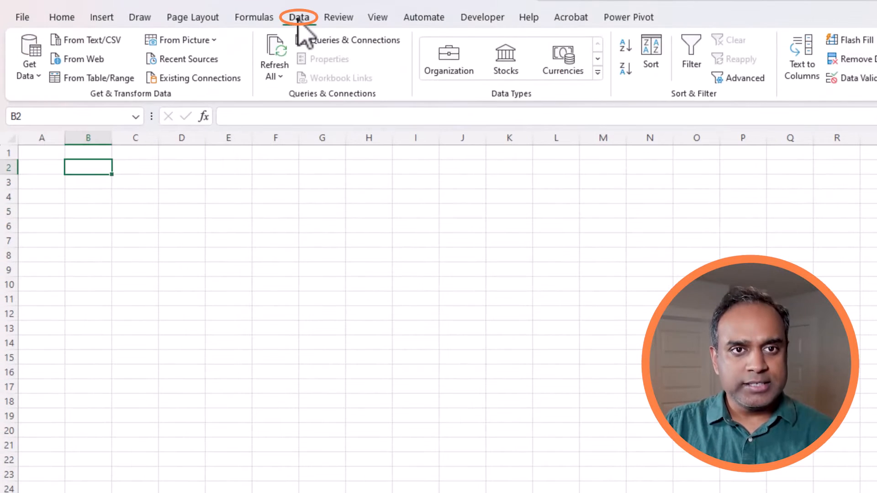
click(91, 61)
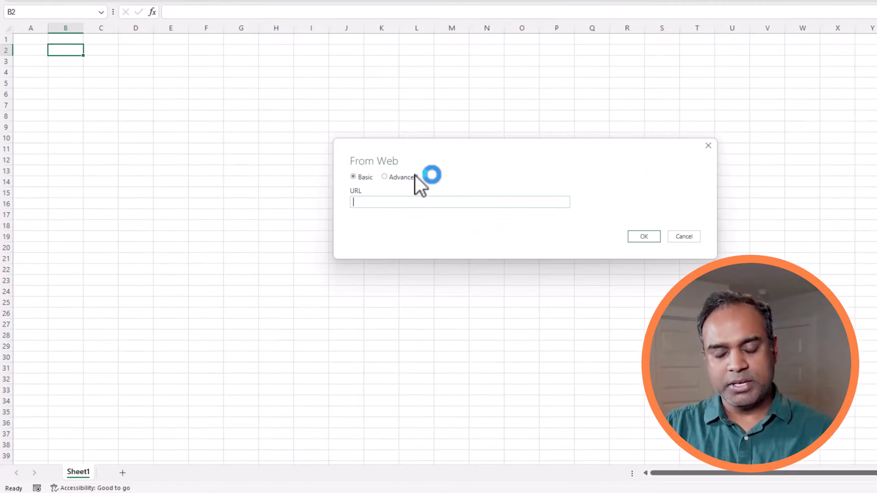
key(ctrl+v)
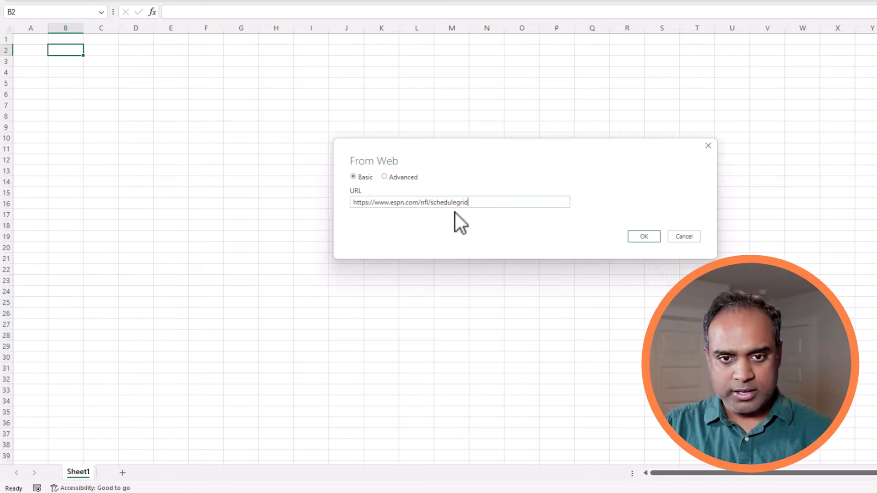
click(652, 237)
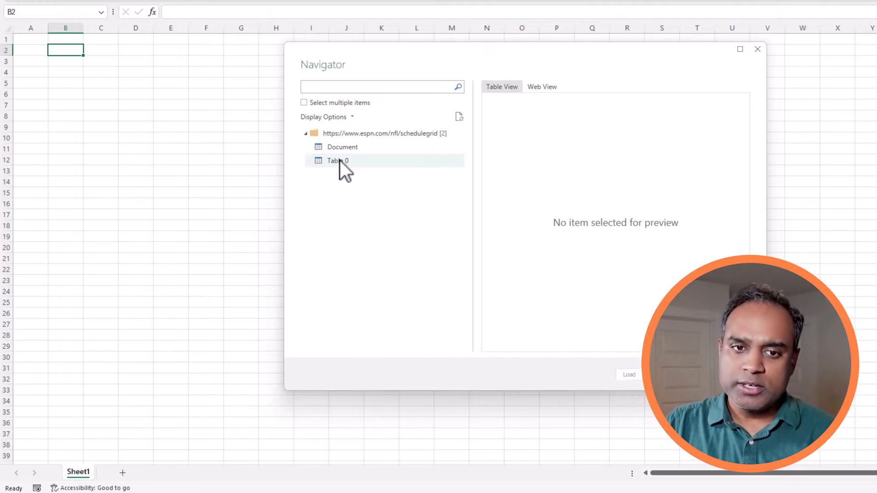
Preview Table 0 in a widened Navigator, check its columns, and choose Transform Data.
click(340, 161)
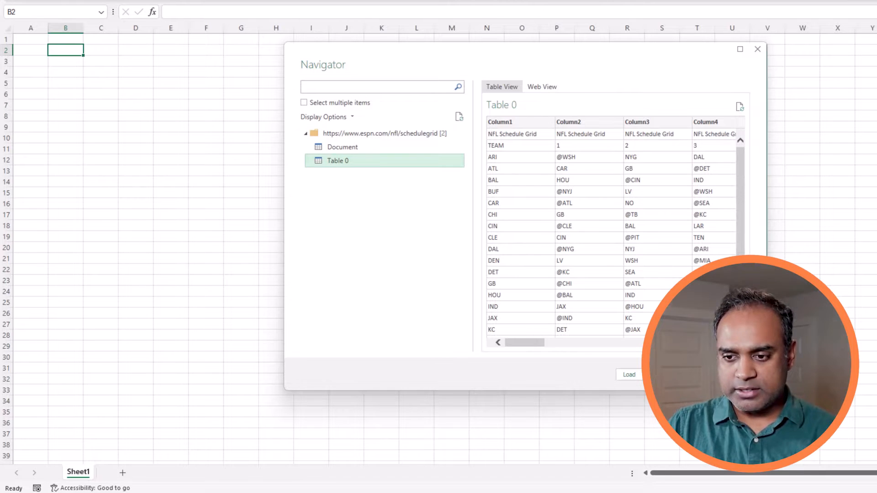
drag(766, 391, 876, 414)
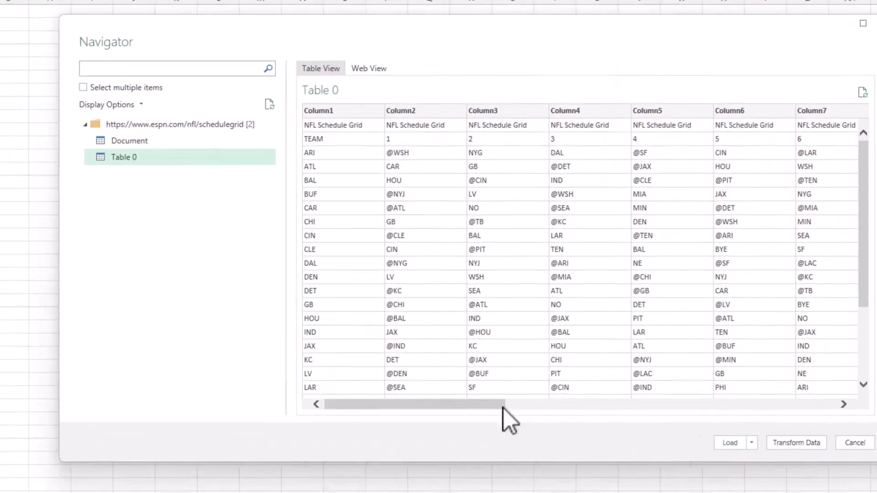
drag(503, 407, 383, 420)
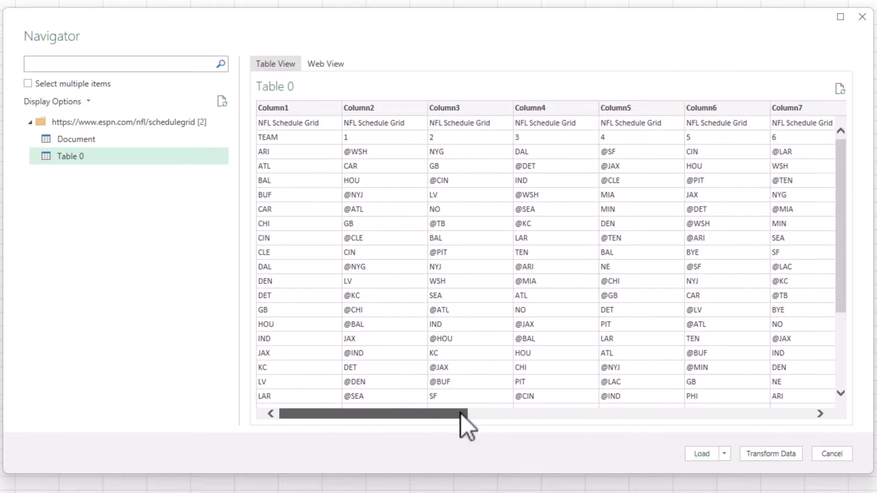
drag(462, 415, 436, 428)
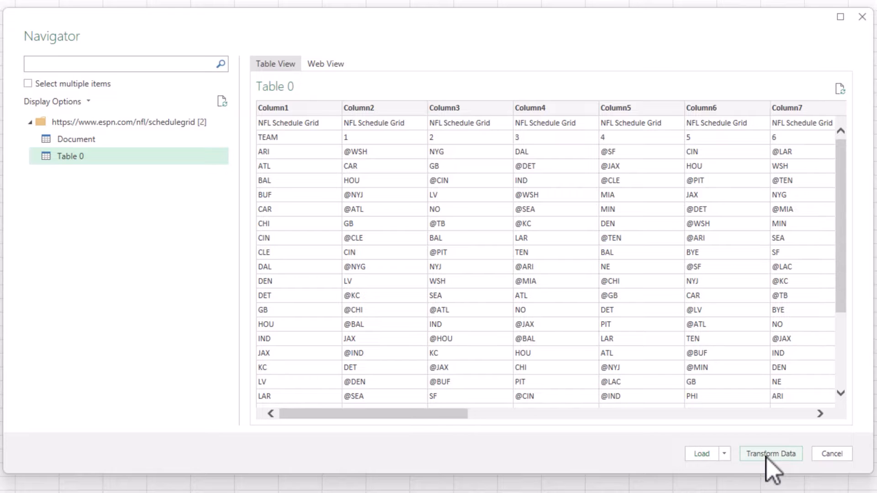
click(783, 454)
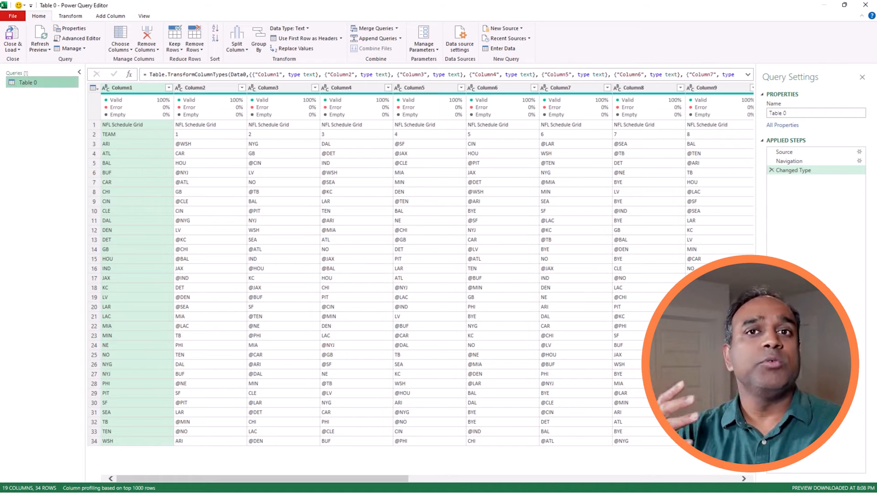
Show the Source step's Web.Page output listing the page's tables.
click(812, 154)
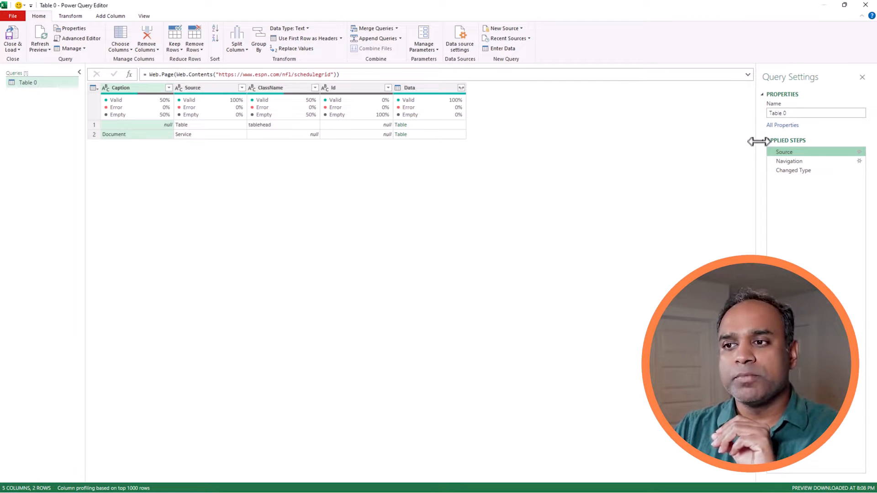
Step through Navigation to the Changed Type step to see the typed schedule grid.
click(806, 162)
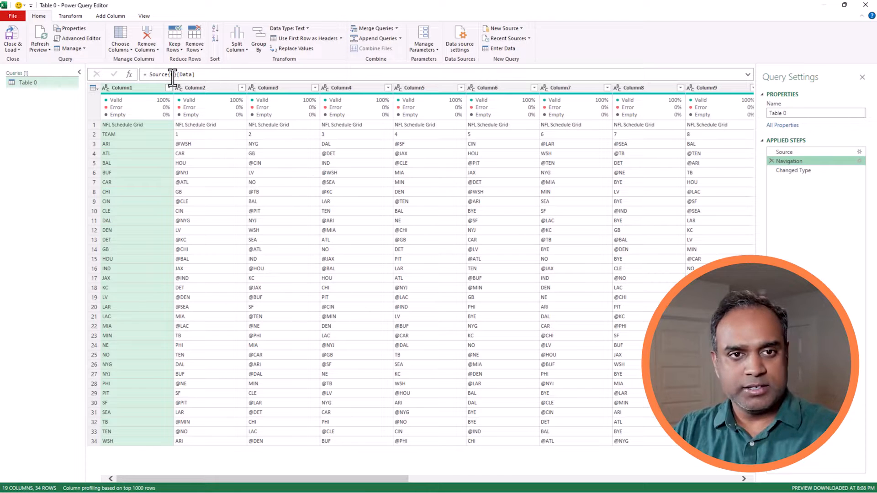
click(809, 173)
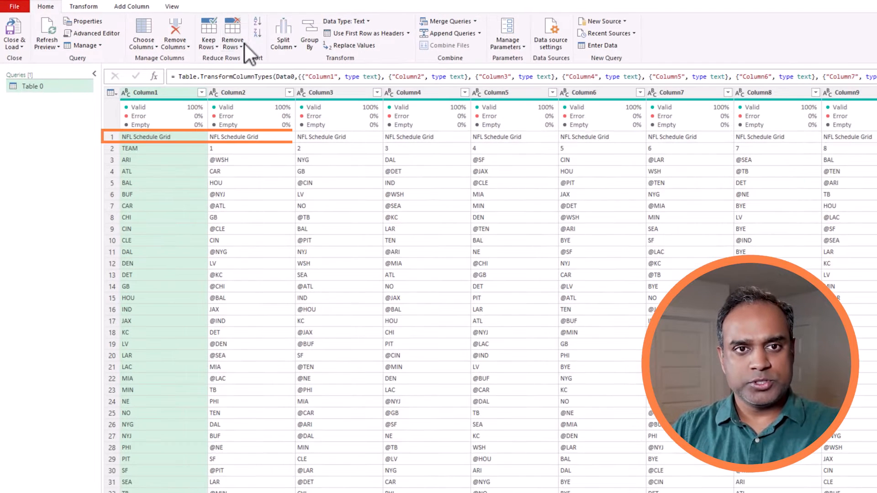
Remove the top 1 row, dropping the 'NFL Schedule Grid' title so TEAM leads.
click(201, 49)
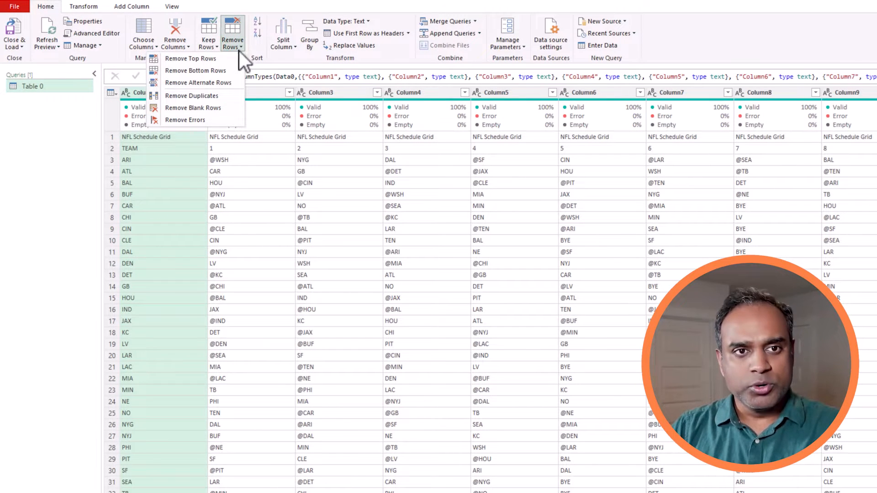
click(232, 59)
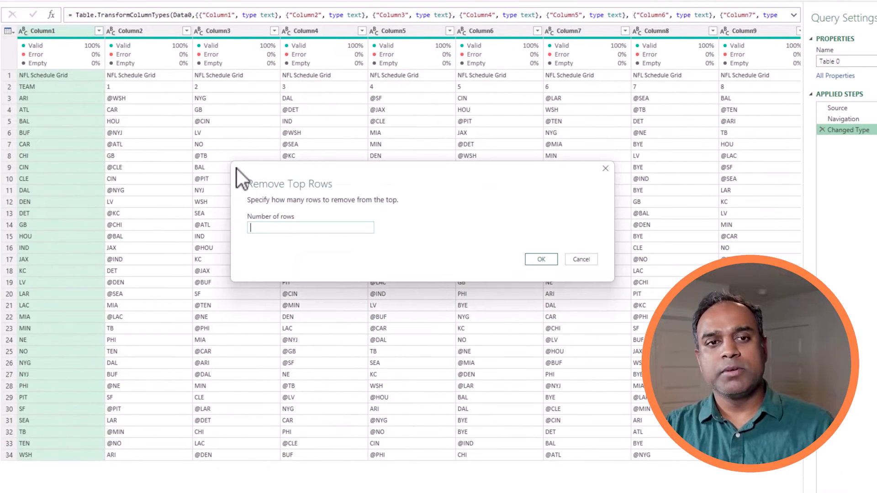
text(1)
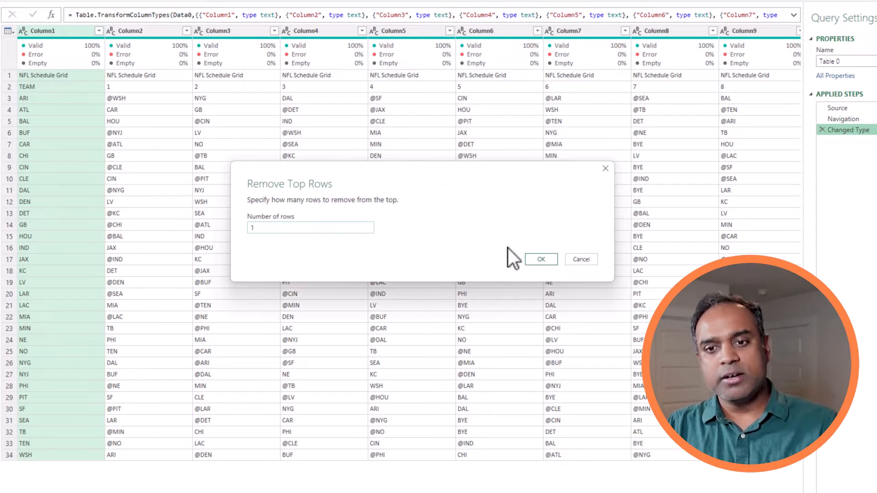
click(541, 259)
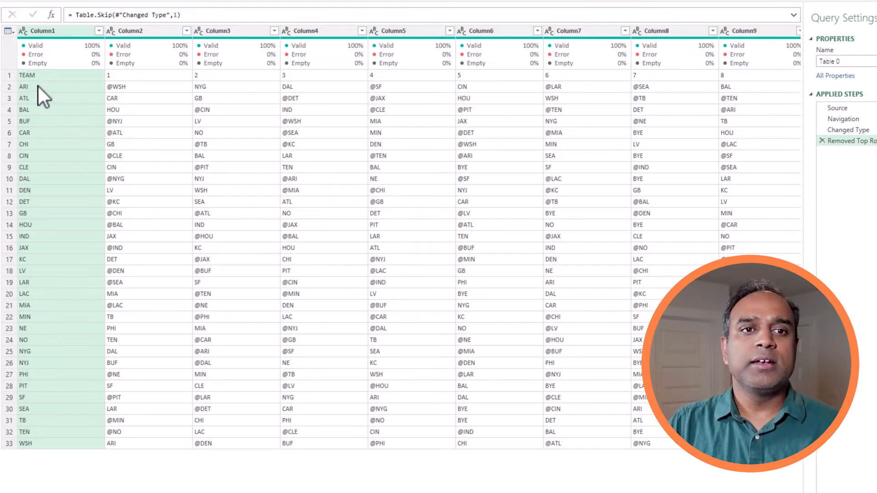
click(11, 77)
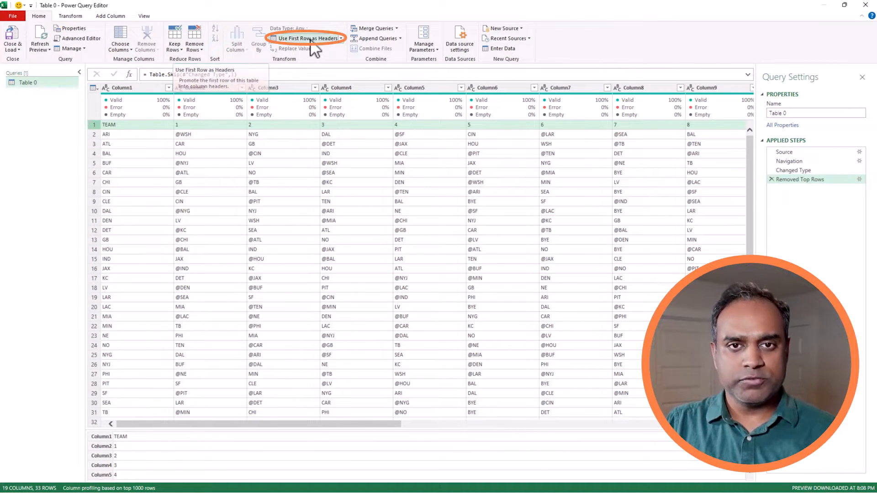
Promote the TEAM row to headers and scroll across week columns 1–18.
click(310, 40)
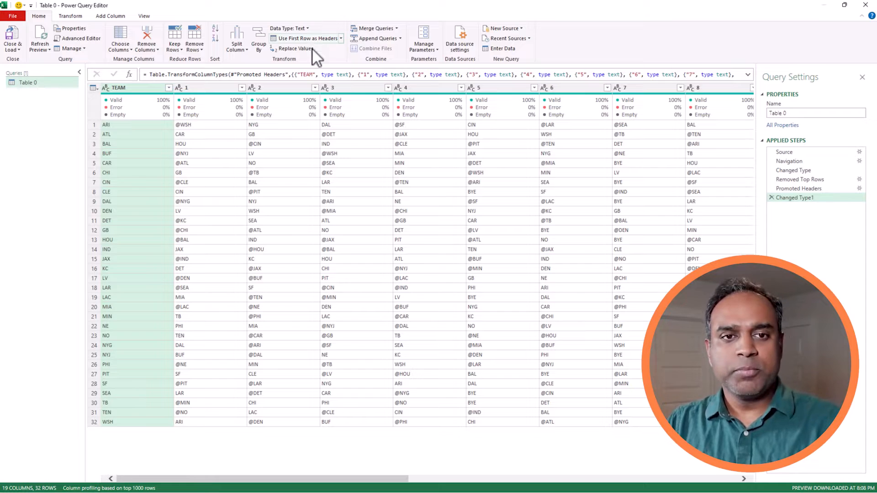
mouse_move(314, 109)
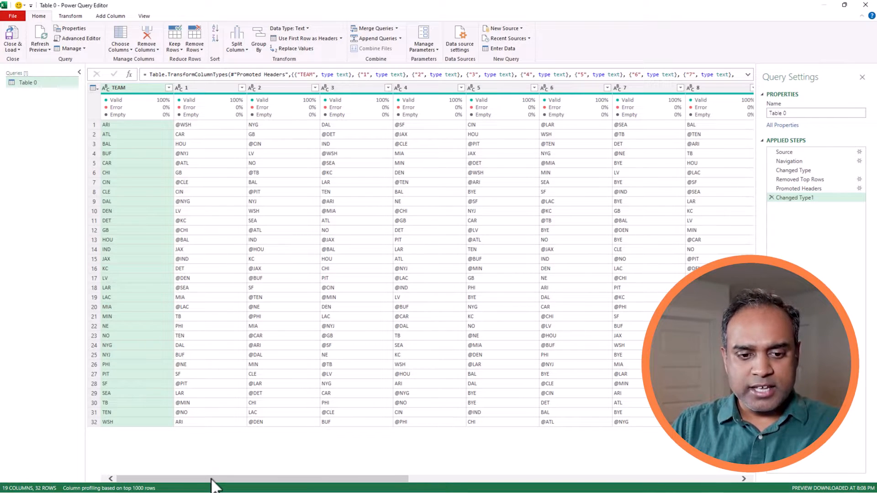
drag(215, 479, 533, 447)
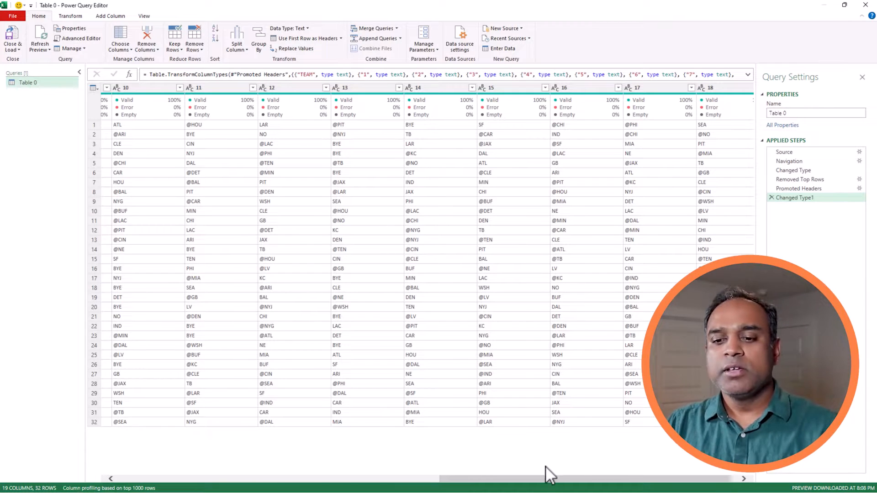
drag(544, 479, 228, 462)
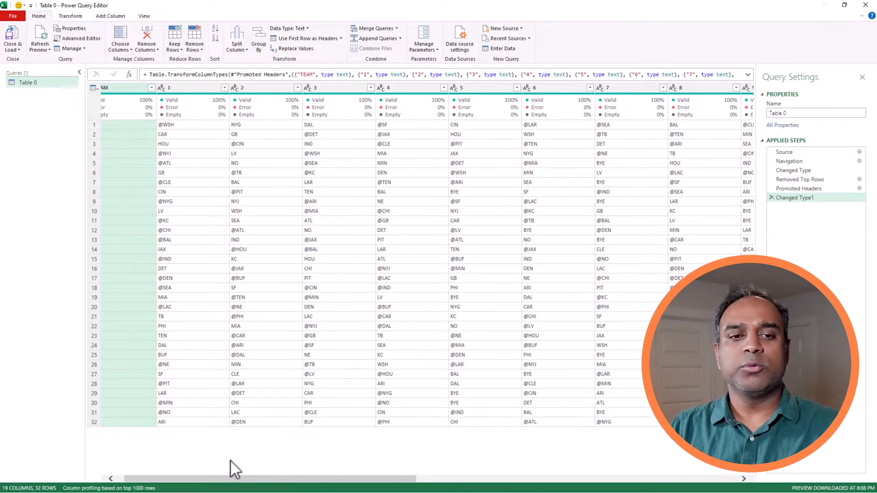
click(121, 478)
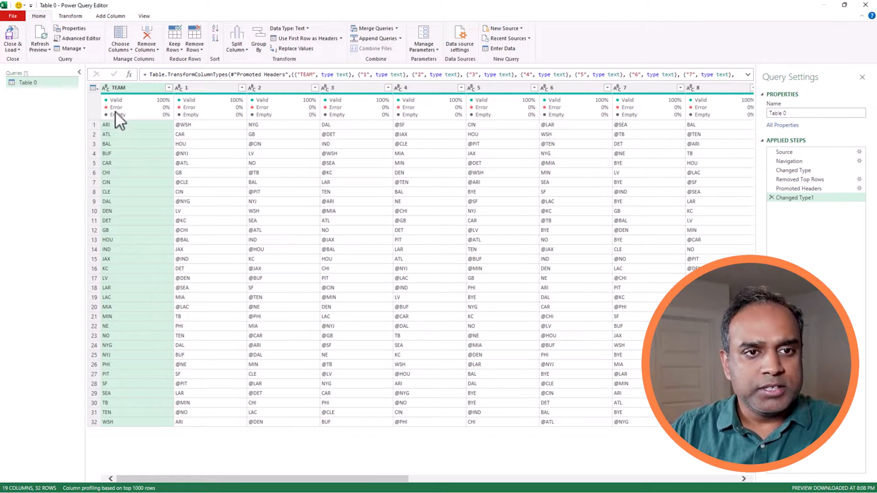
click(96, 125)
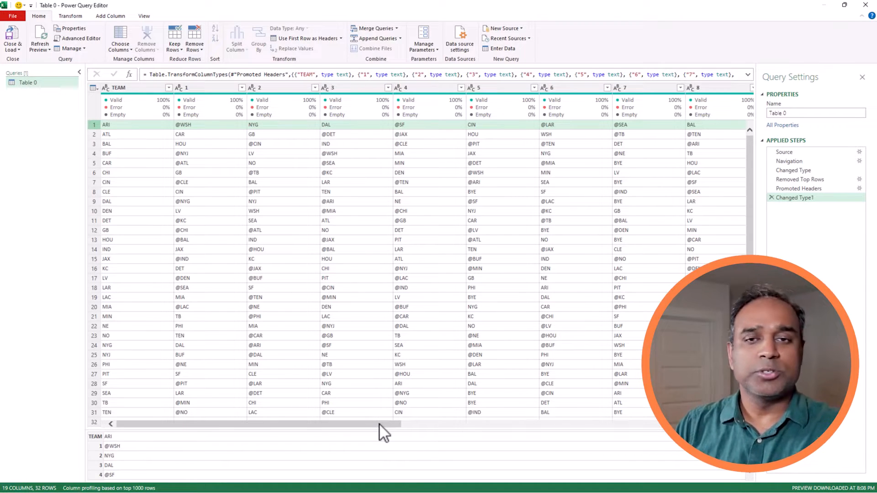
Enter GRID in the Properties Name box in place of Table 0.
drag(379, 423, 642, 419)
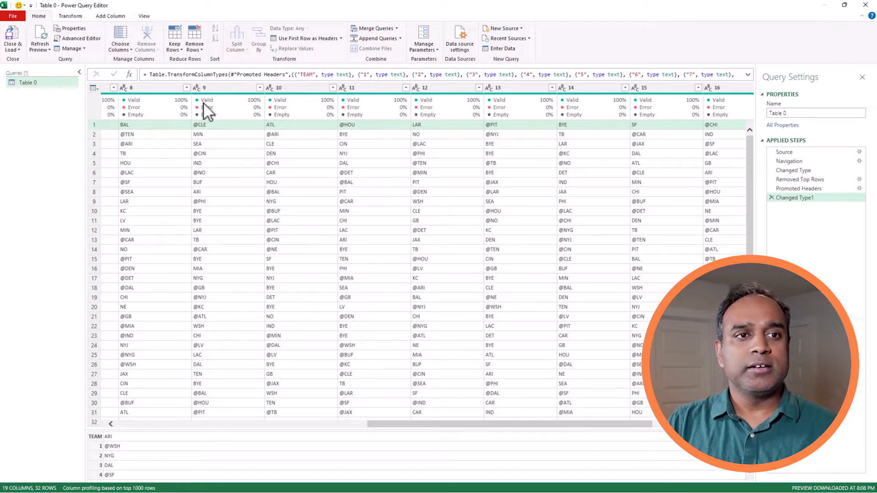
click(764, 114)
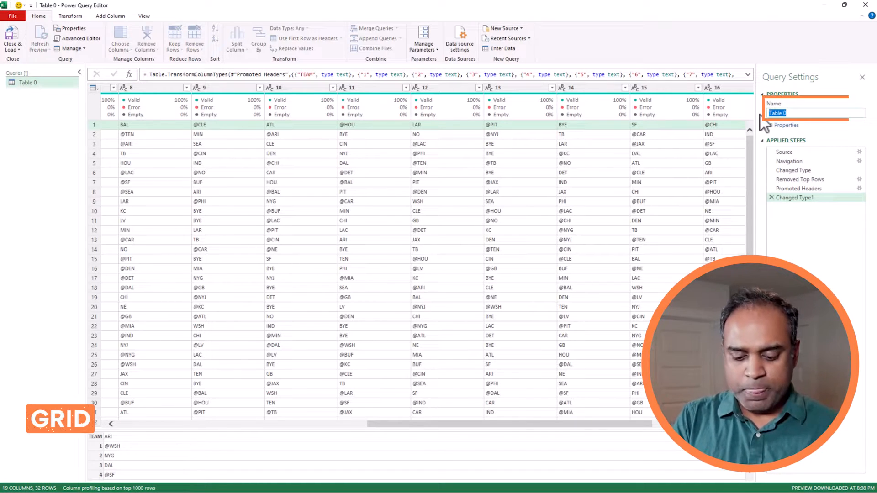
text(GRID)
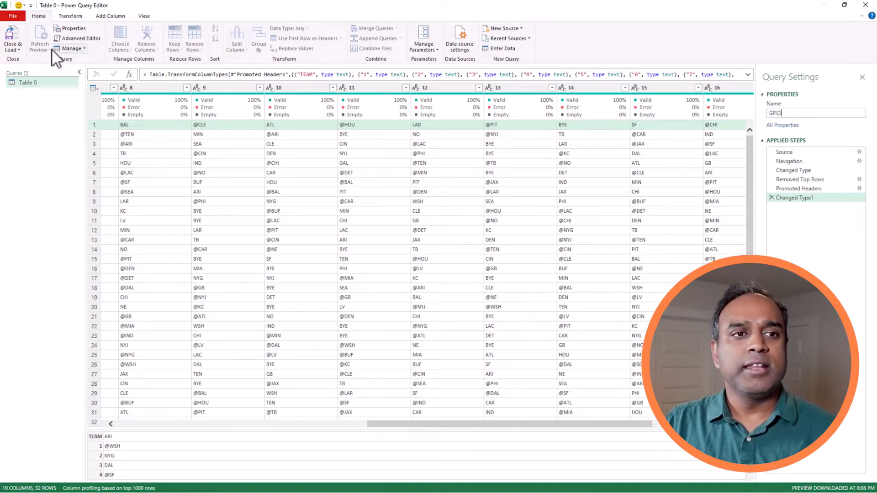
Close & Load the GRID query to its own sheet and inspect sample opponent entries.
click(12, 47)
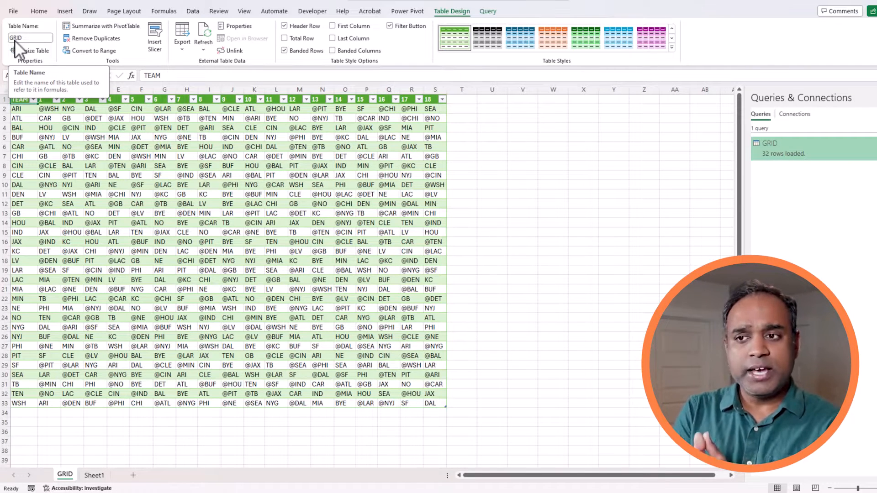
click(413, 242)
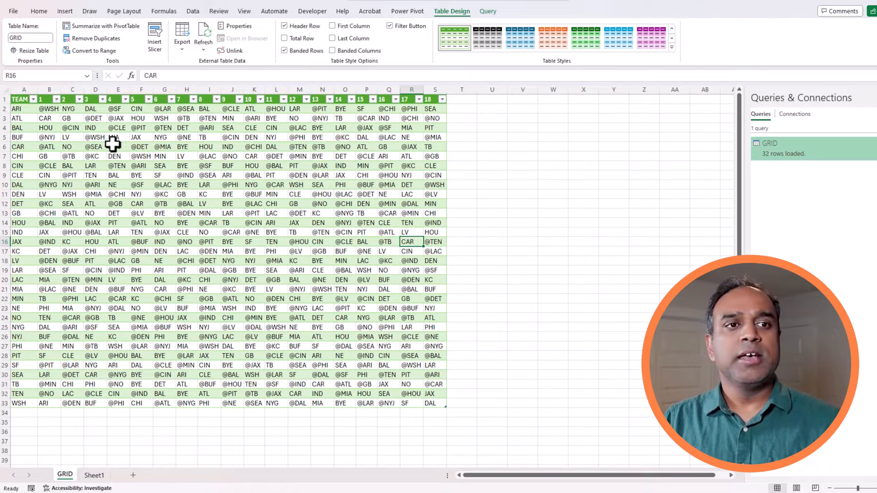
click(126, 241)
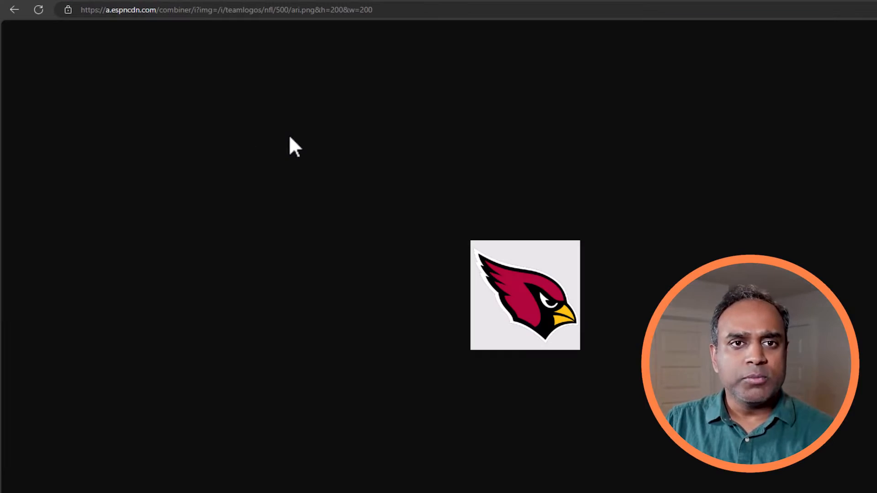
Change the logo URL from ari to dal to show the Cowboys logo and copy its address.
click(178, 15)
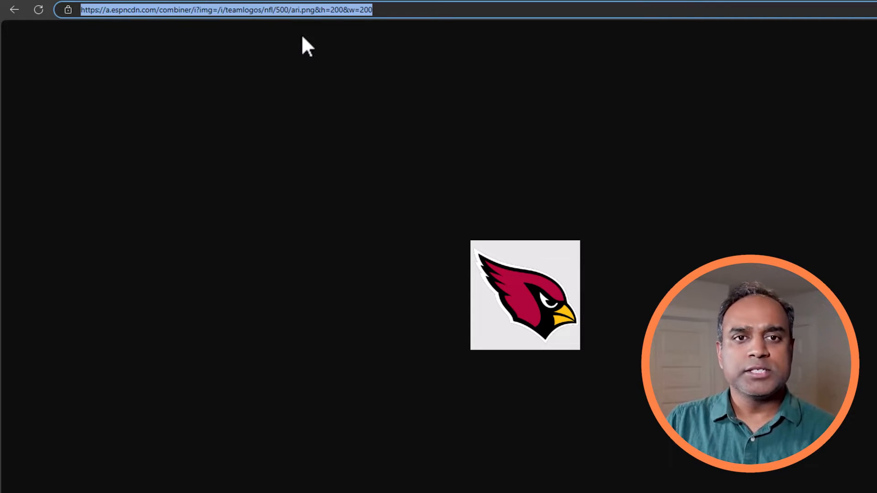
click(299, 12)
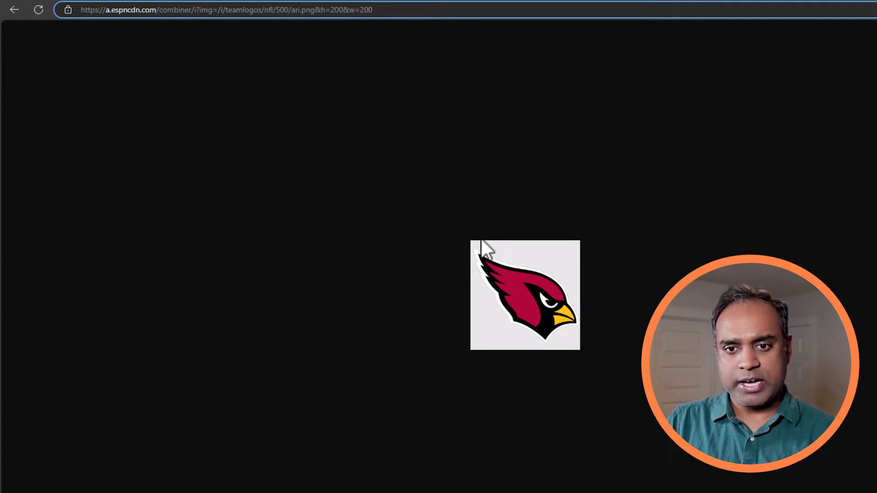
double_click(295, 10)
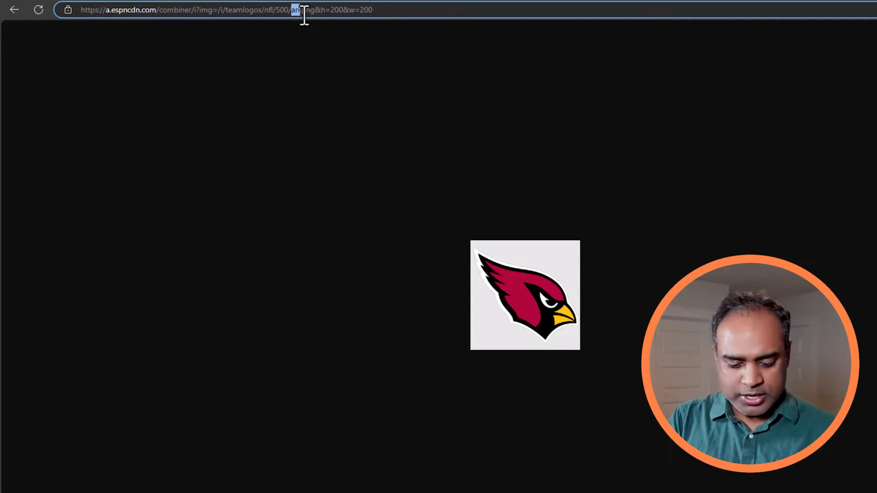
text(dal)
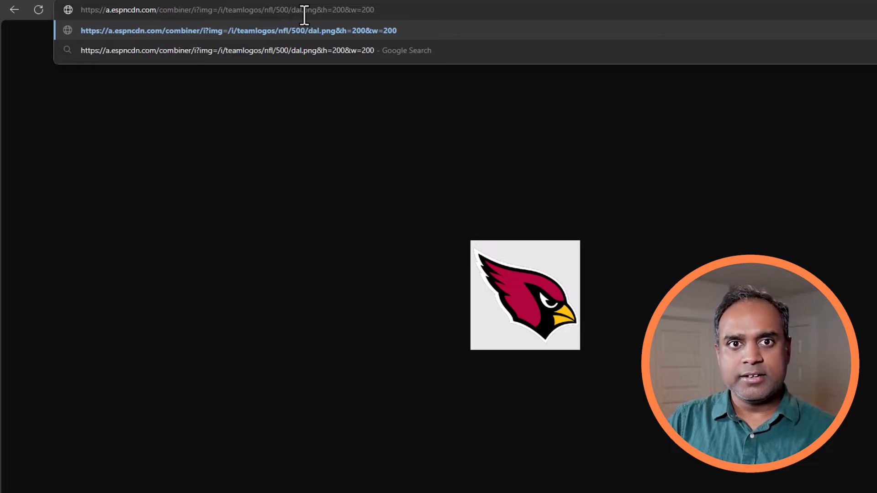
click(410, 19)
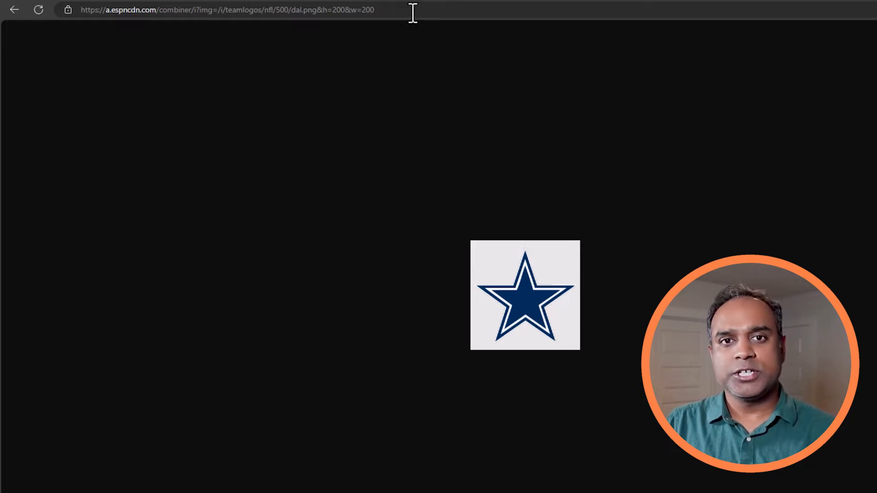
click(412, 12)
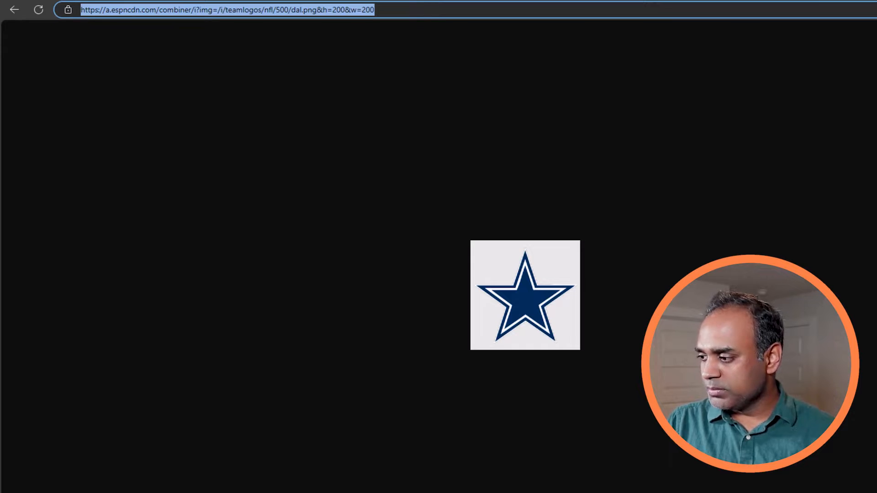
Back in Excel, select cell U2 beside the GRID table.
key(alt+Tab)
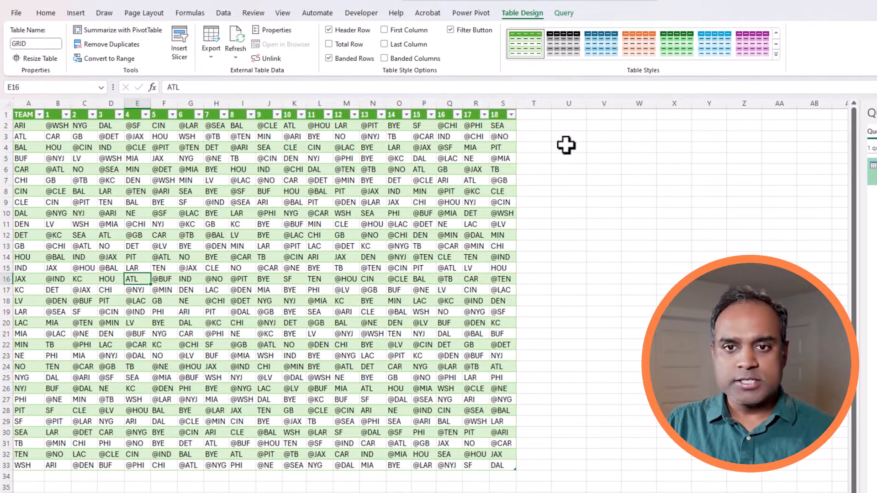
click(548, 129)
click(561, 129)
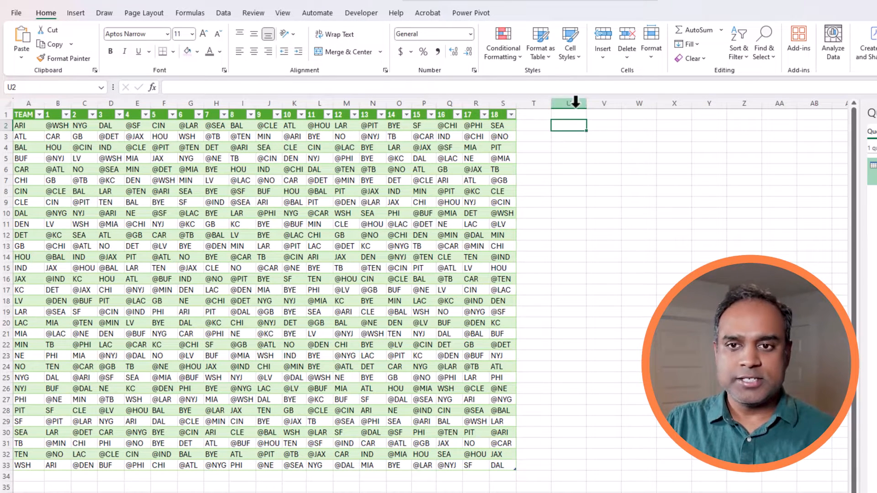
Enter =IMAGE("…dal.png") in U2 with the pasted logo URL, enabling linked content when prompted.
click(558, 88)
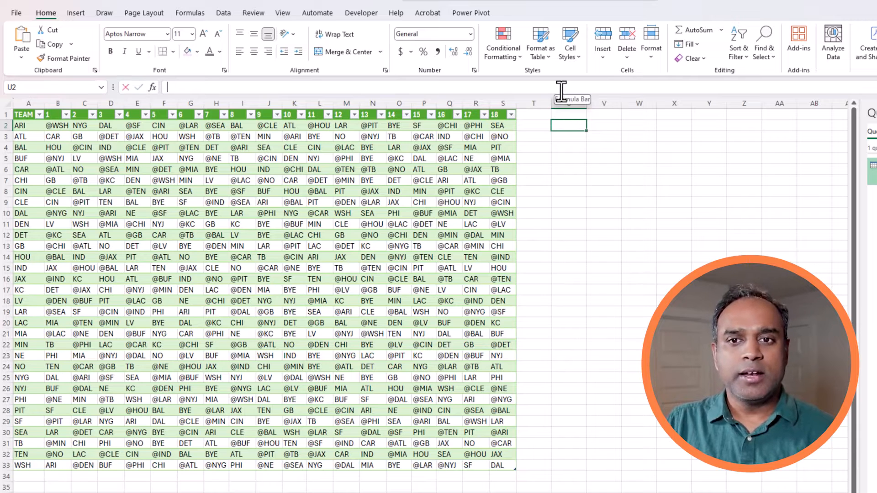
text(=)
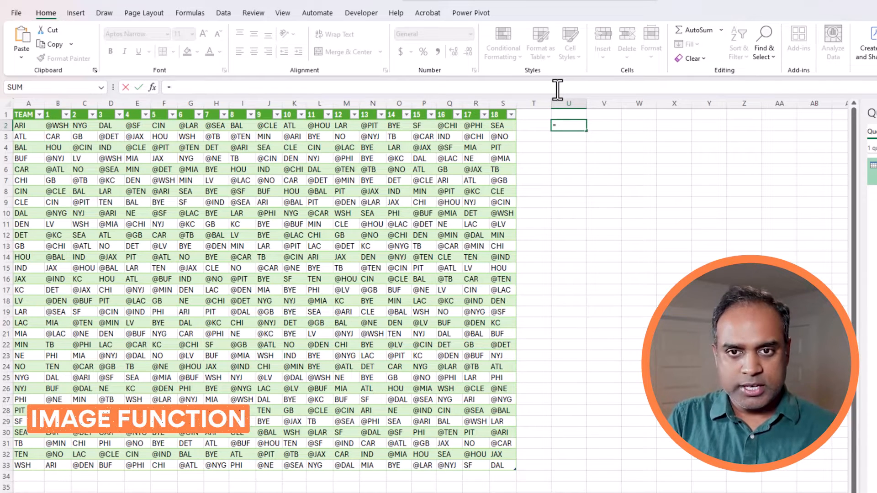
text(IMA)
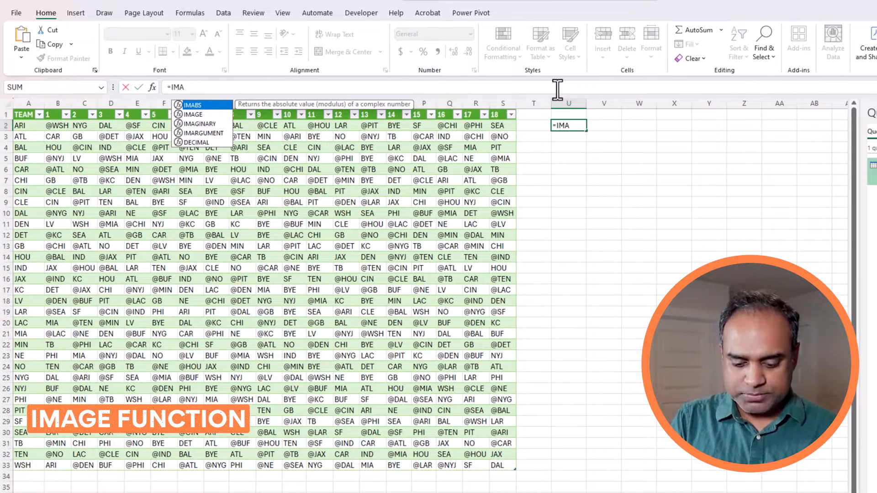
text(GE()
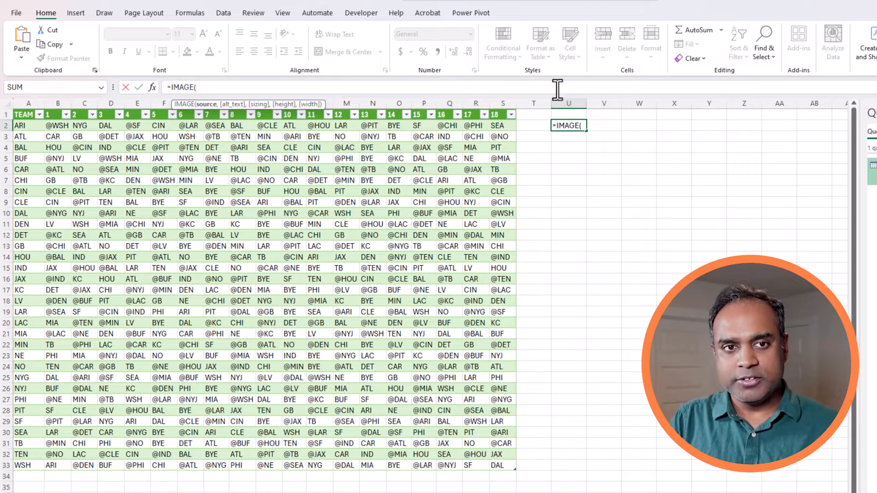
text(")
key(ctrl+v)
key(Return)
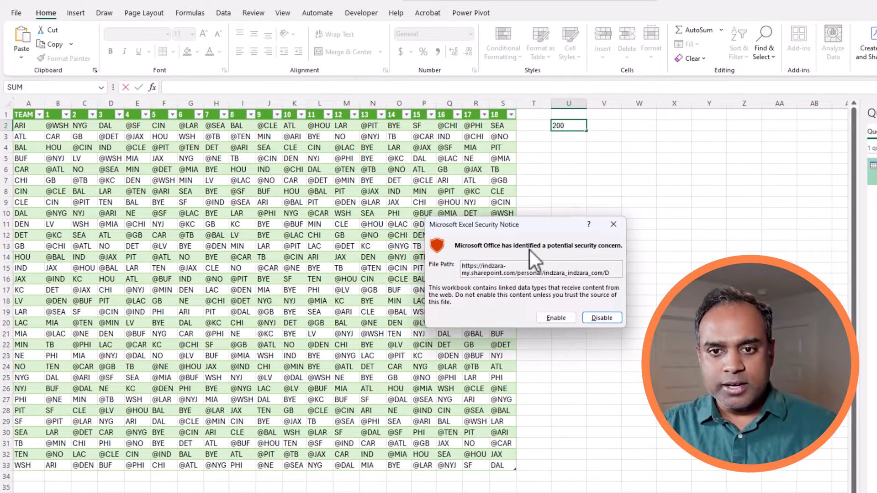
click(555, 318)
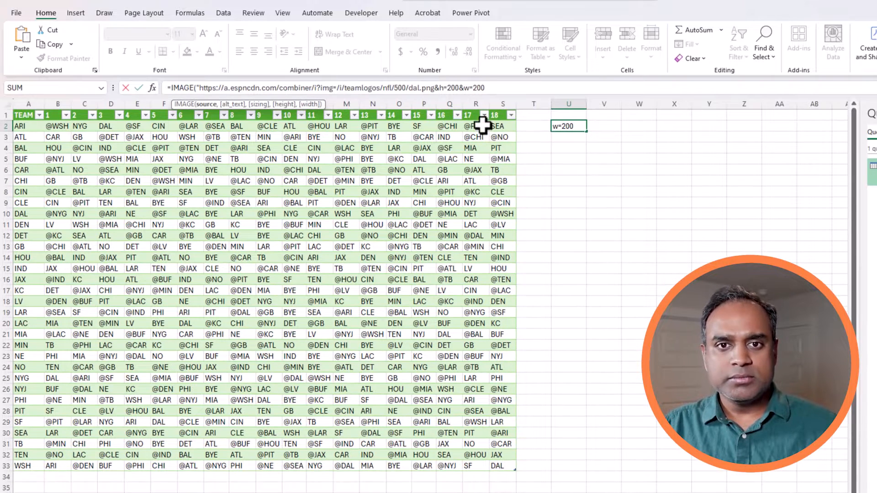
text(")
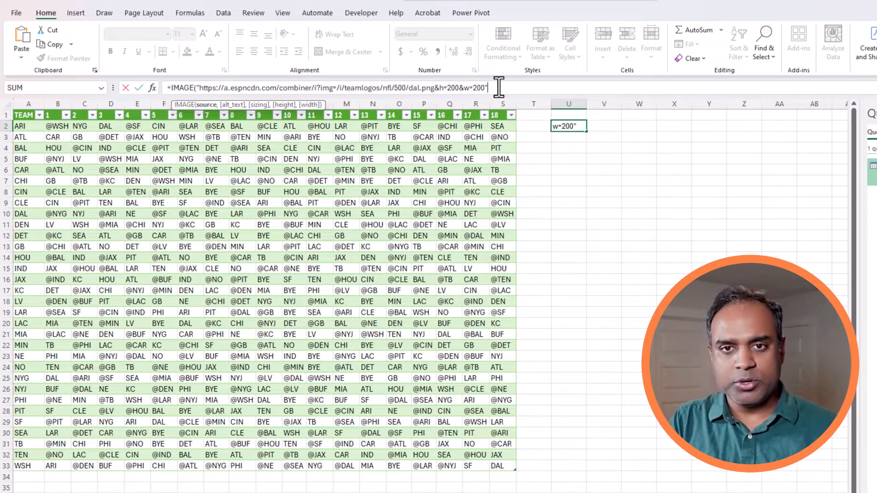
text())
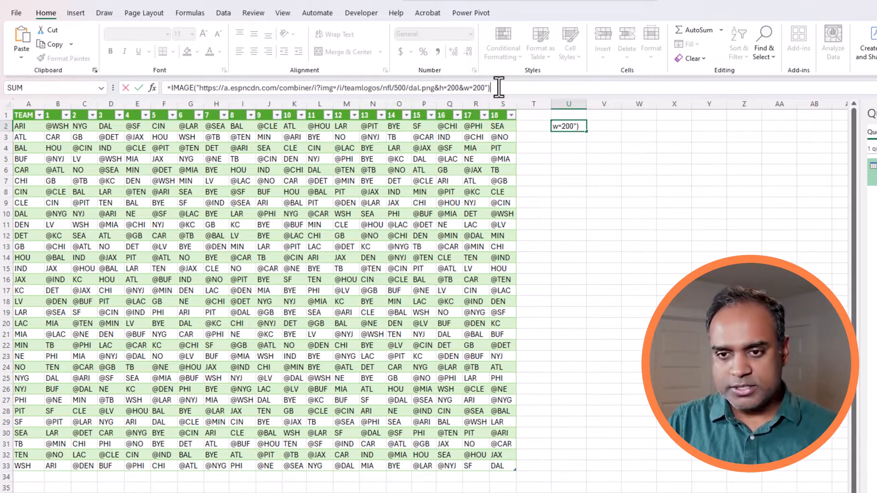
key(Return)
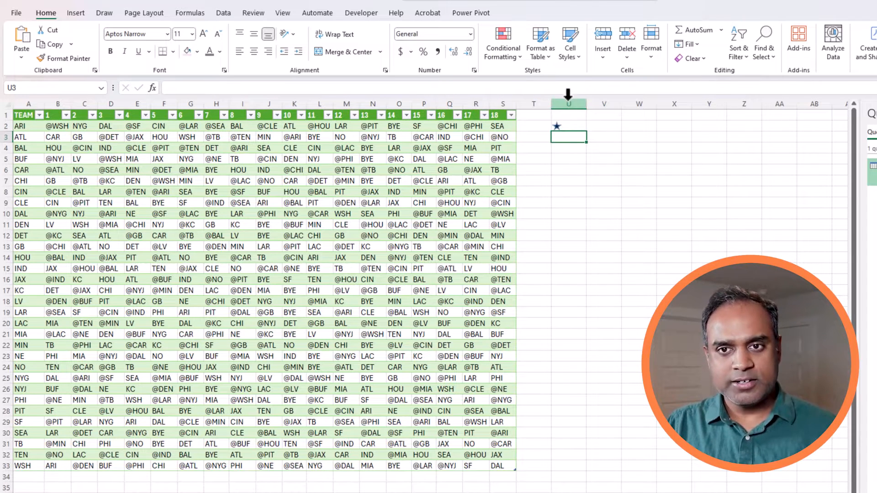
click(569, 125)
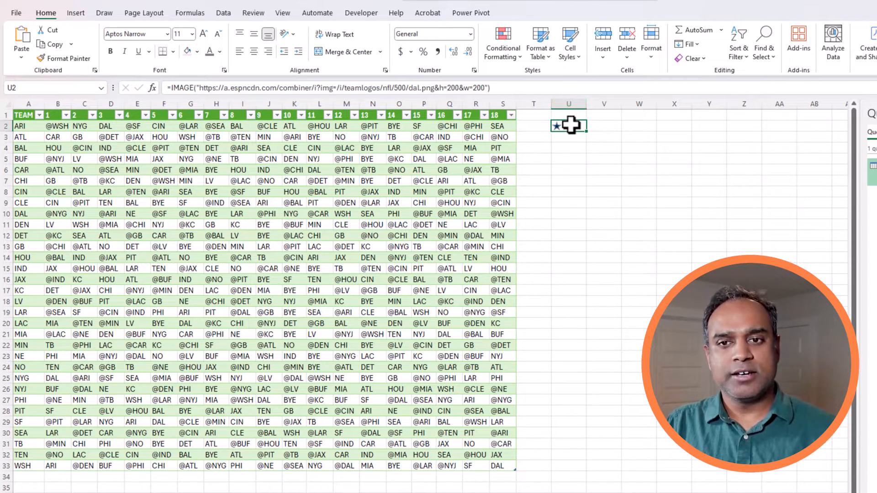
drag(420, 87, 410, 86)
click(411, 87)
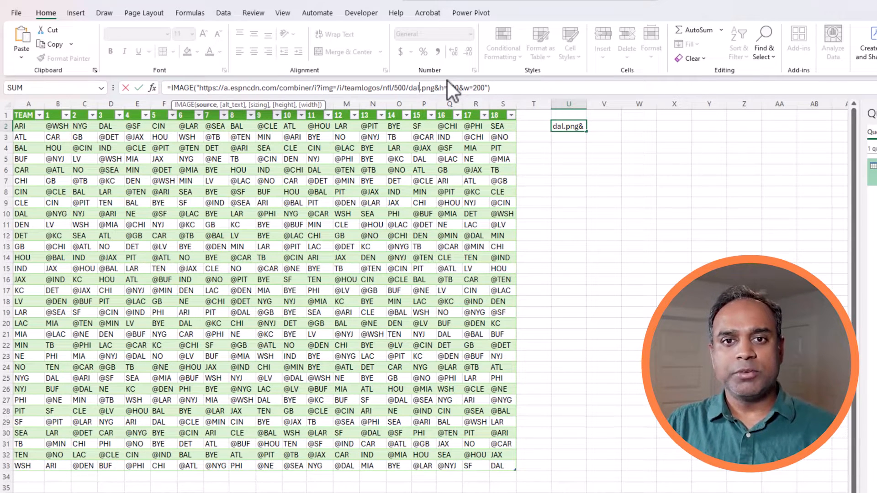
key(shift+Left)
key(shift+Left)
key(shift+Left)
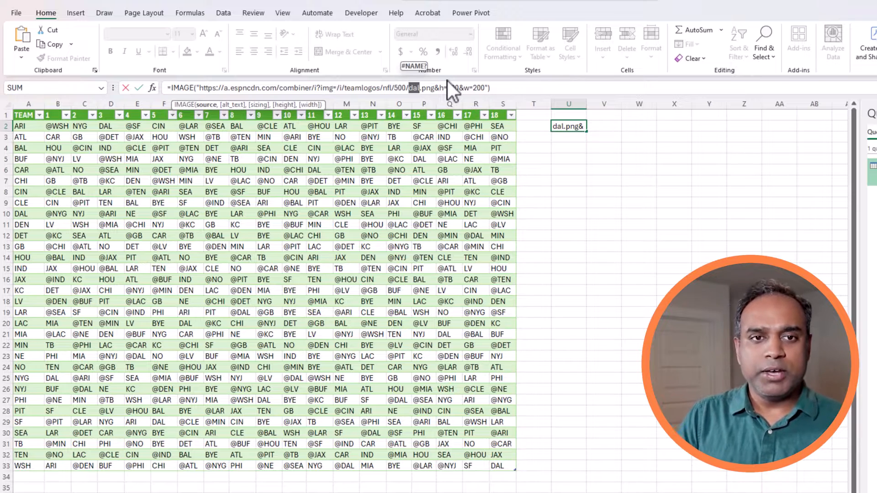
text(")
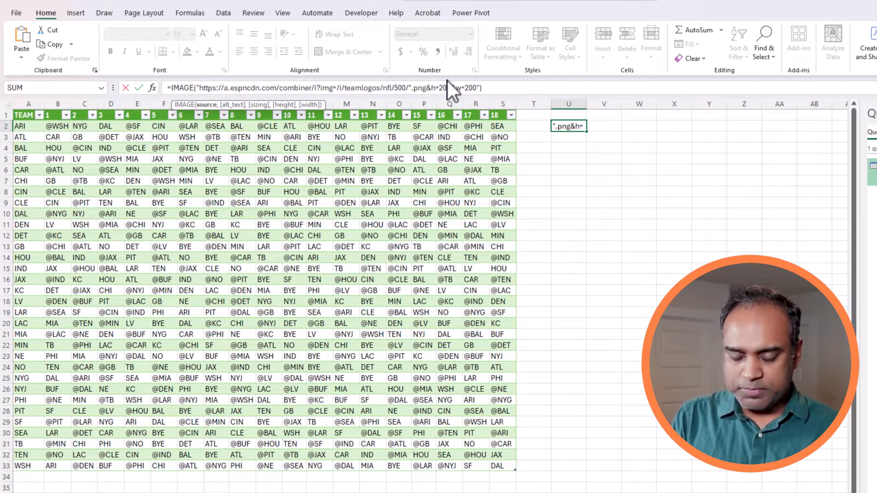
text(&)
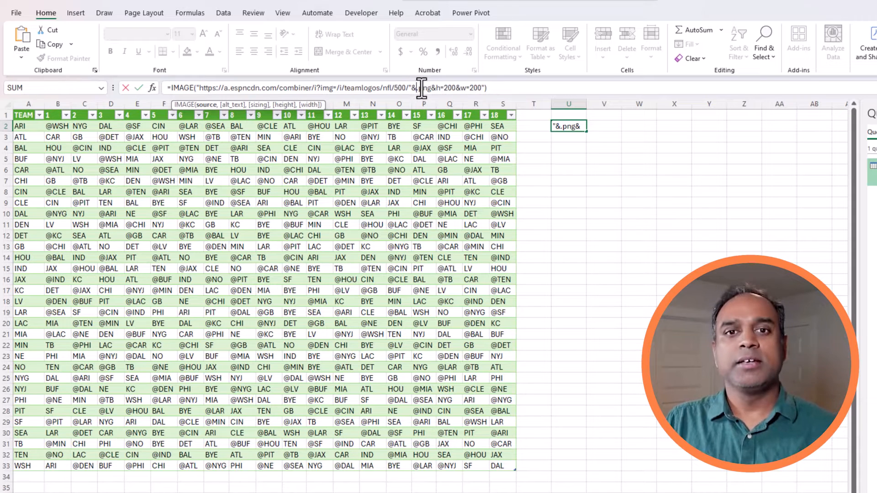
click(28, 125)
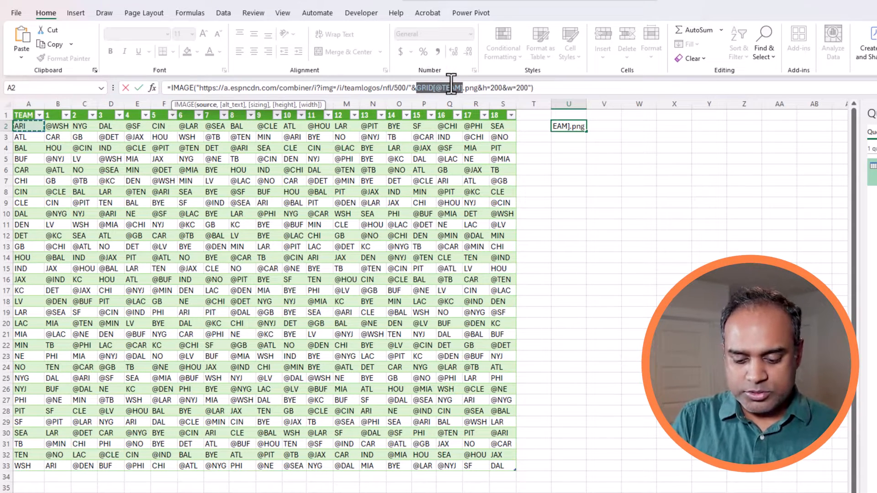
text(&)
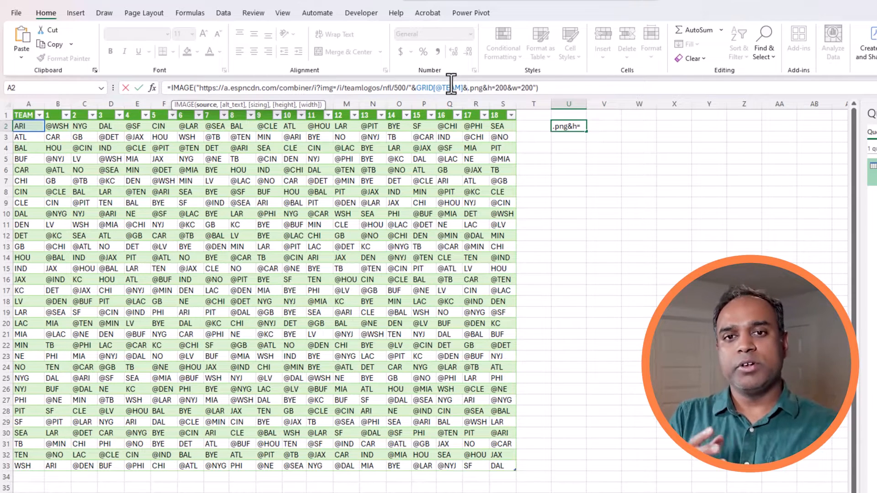
key(Return)
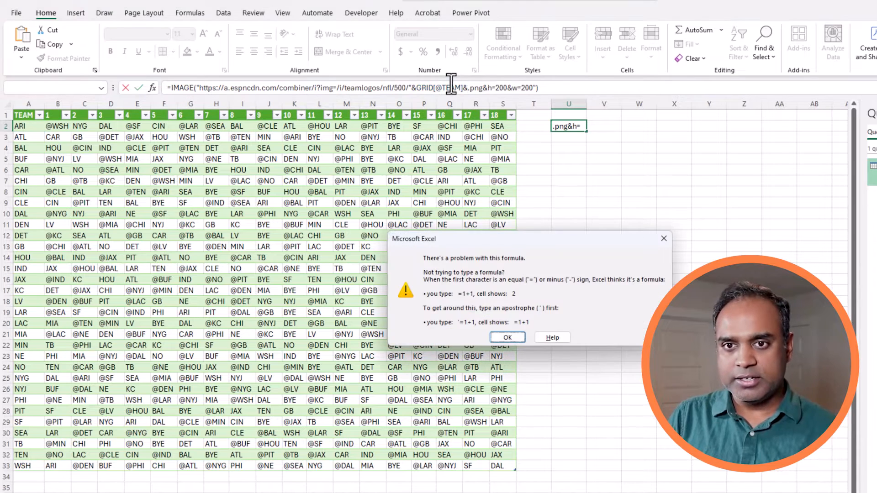
key(Return)
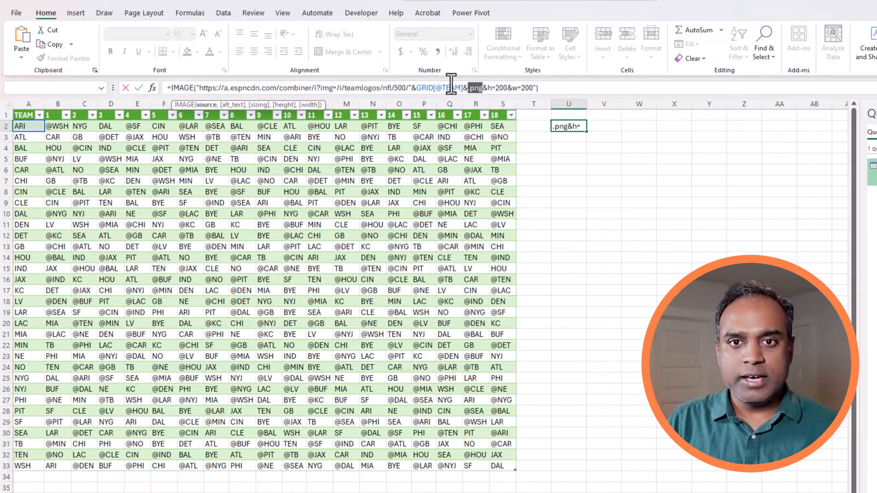
click(468, 87)
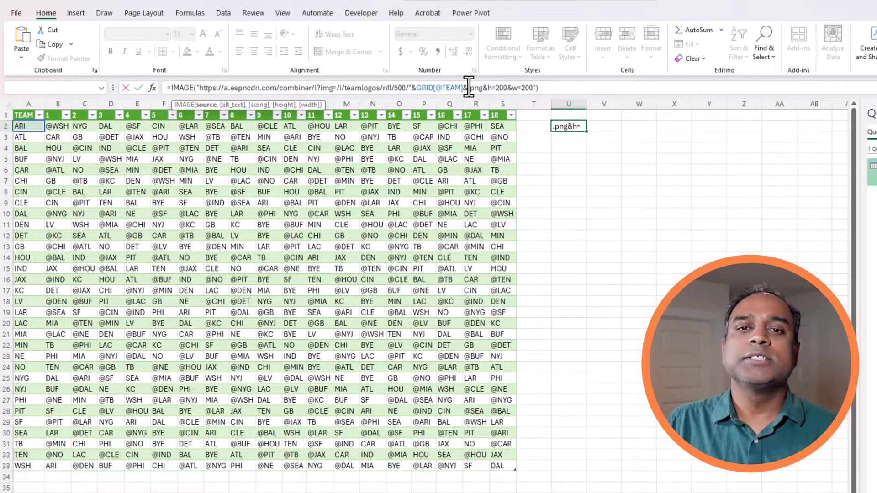
click(410, 87)
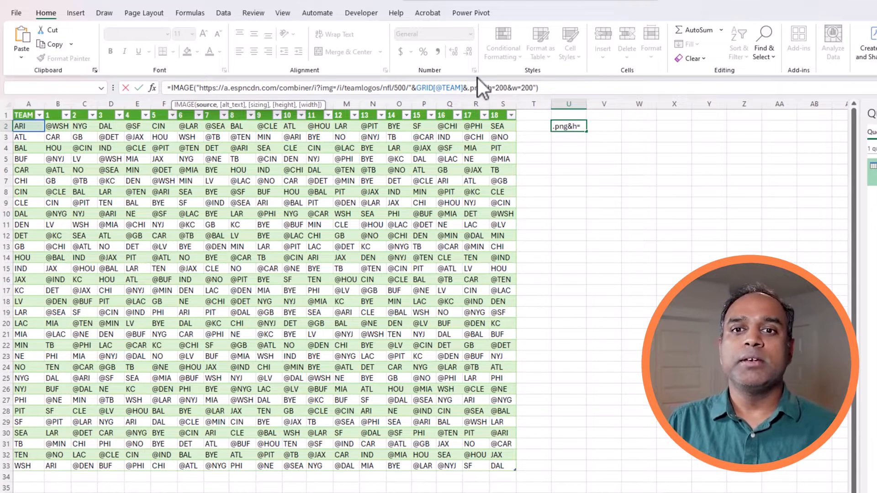
text(")
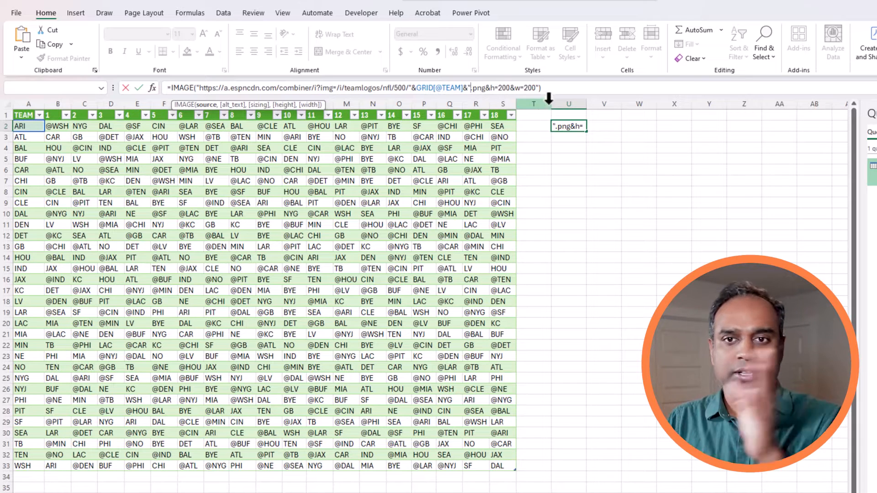
click(539, 89)
text("))
key(ctrl+Return)
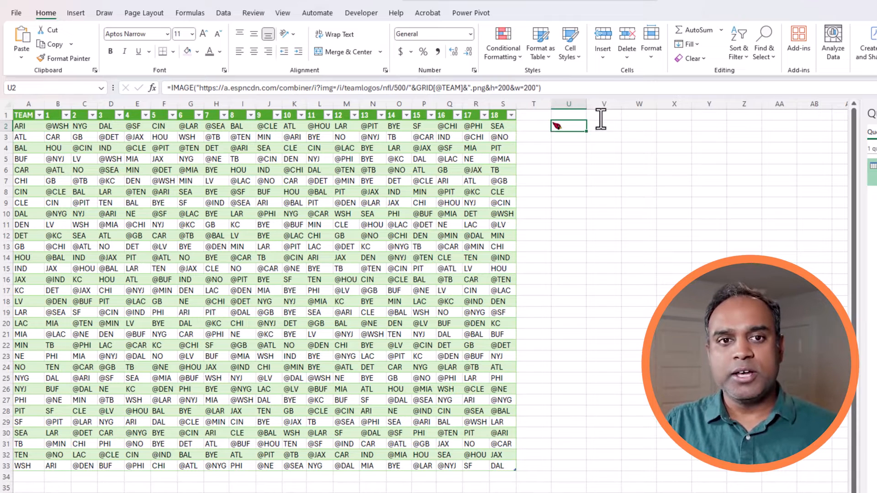
Fill the logo formula down to U33 and make rows 2–33 taller.
drag(589, 132, 566, 467)
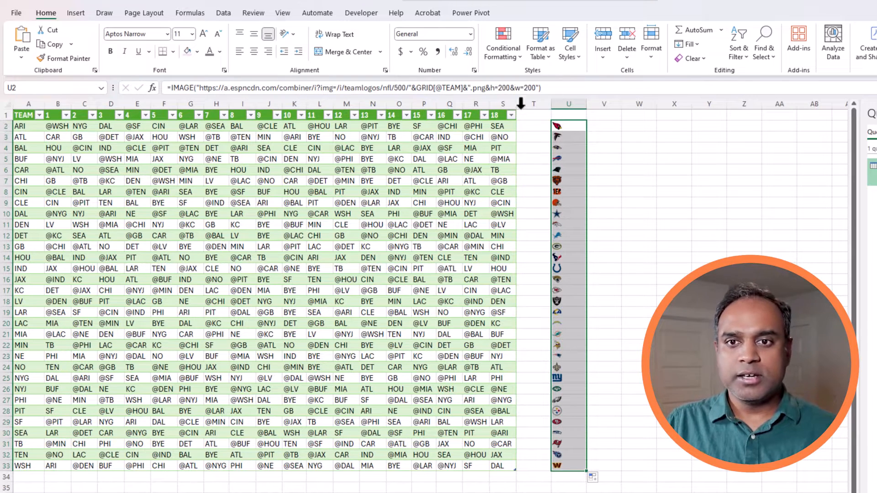
drag(28, 126, 34, 464)
right_click(53, 453)
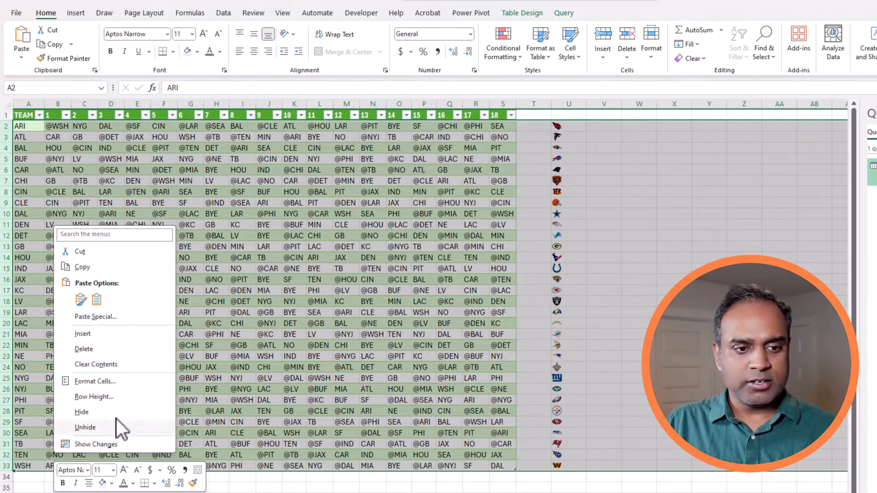
click(122, 397)
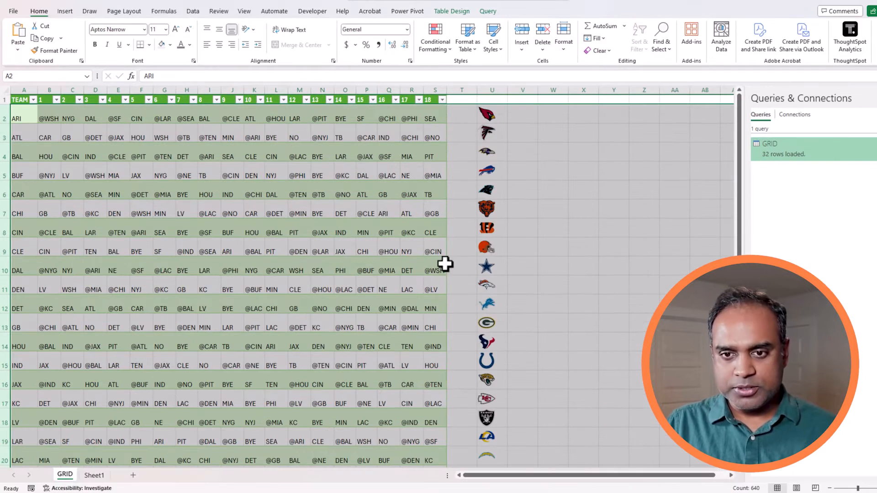
click(571, 249)
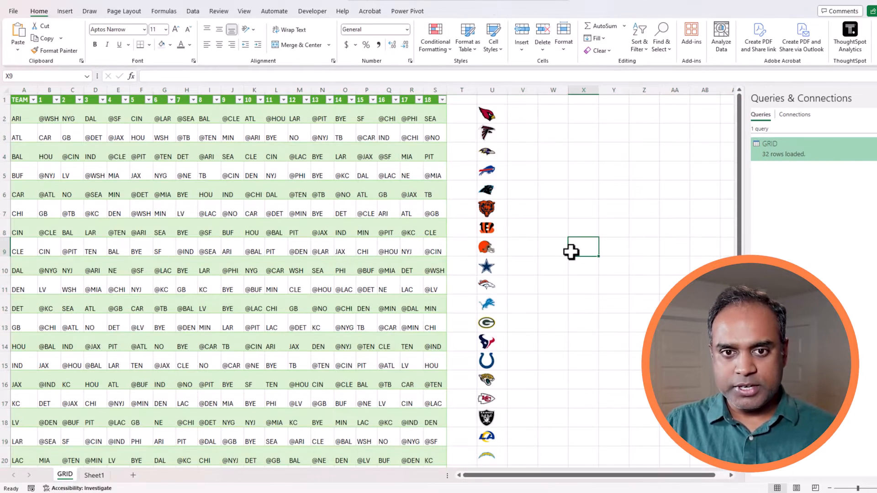
Narrow column U to a width of 7.
right_click(500, 89)
click(558, 242)
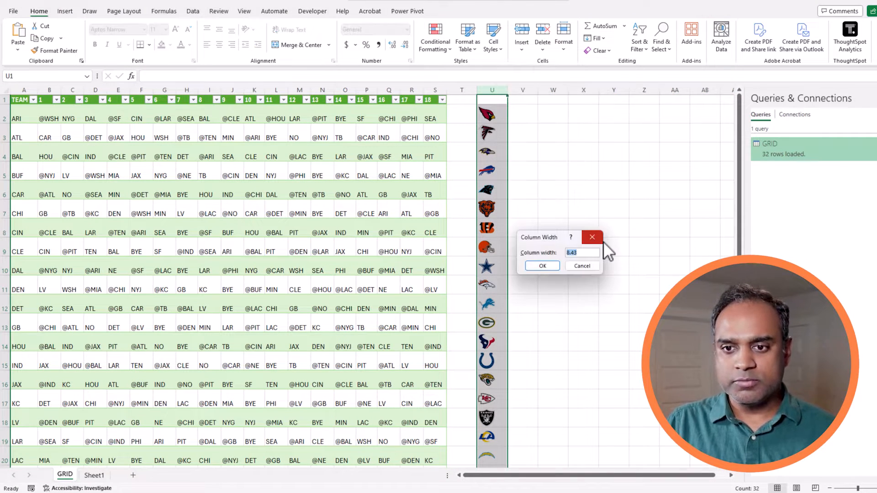
text(8)
key(Return)
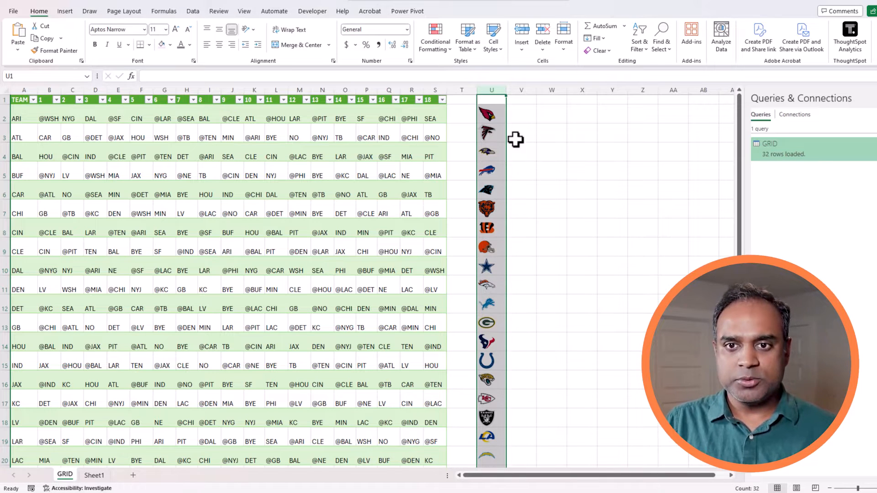
right_click(492, 86)
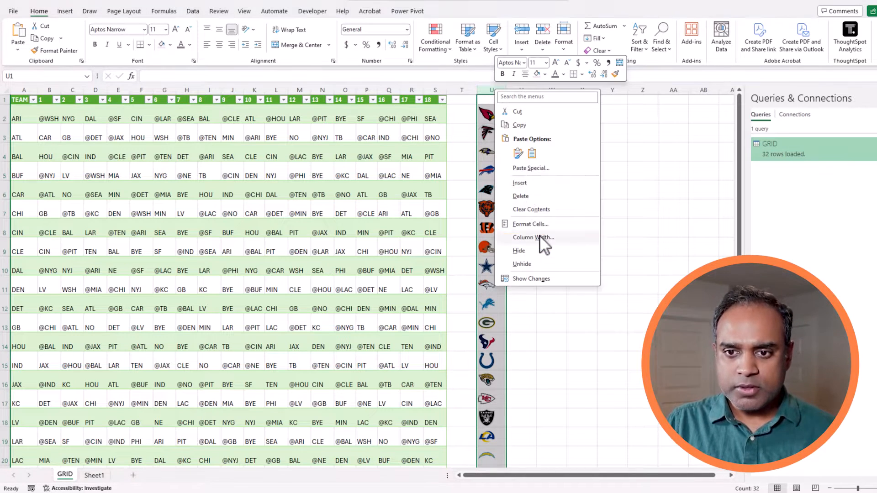
click(543, 242)
text(7)
key(Return)
click(556, 213)
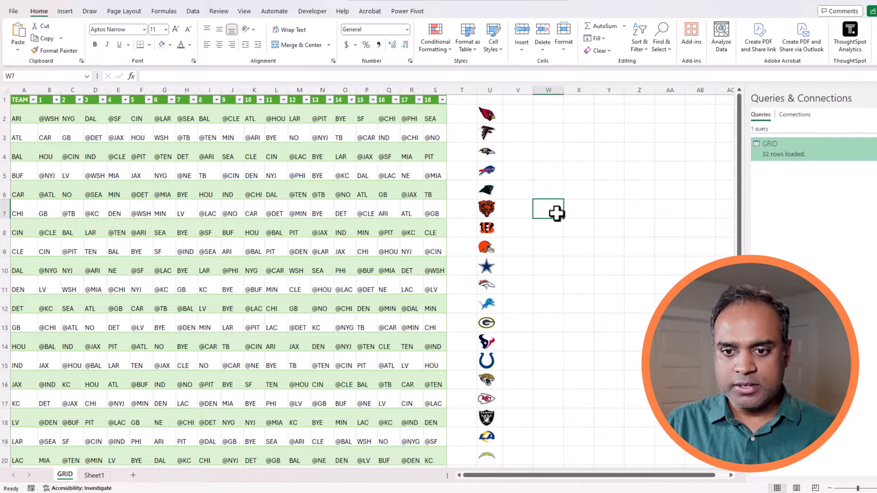
Centre the logos in U2:U33.
click(499, 108)
scroll(541, 344, down, 5)
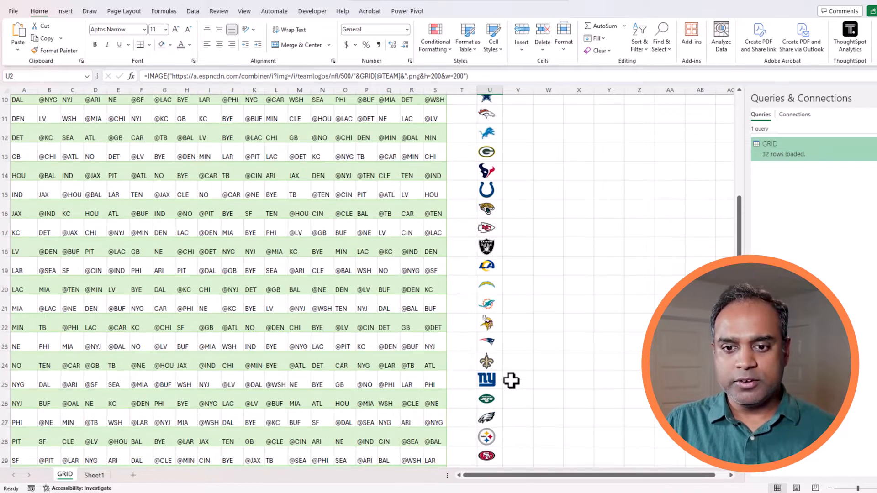
scroll(499, 384, down, 2)
shift+click(497, 364)
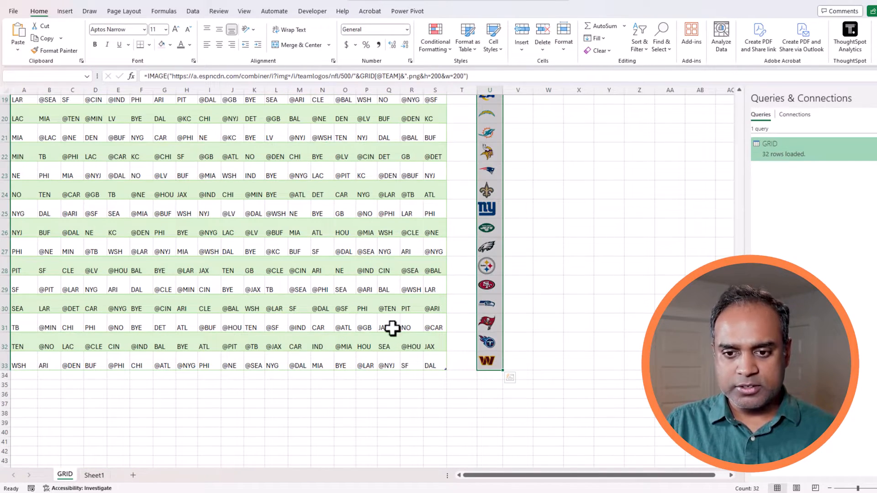
click(219, 46)
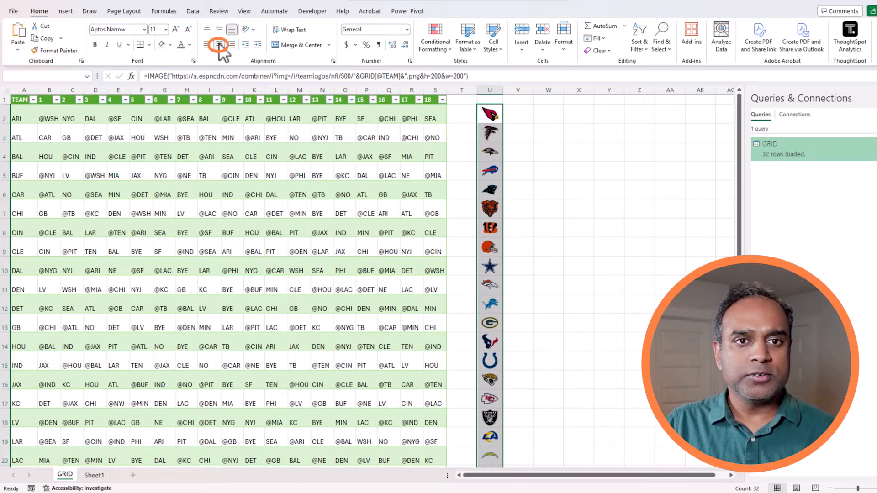
click(600, 243)
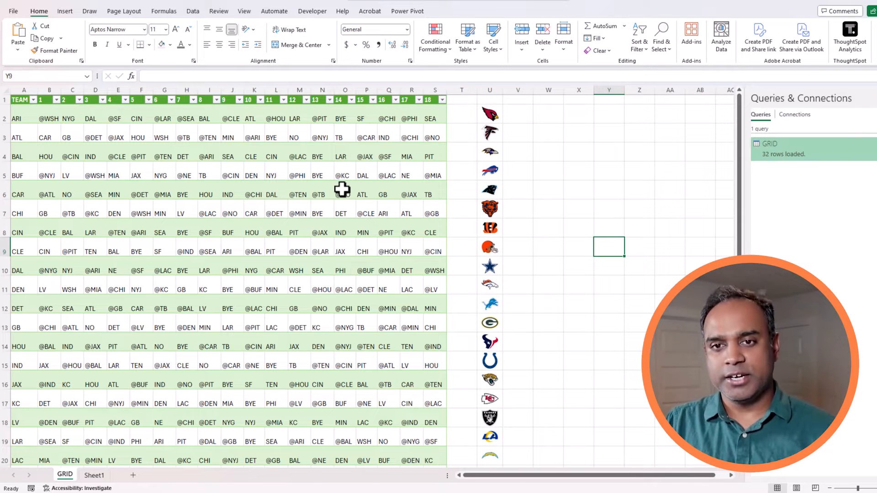
click(496, 118)
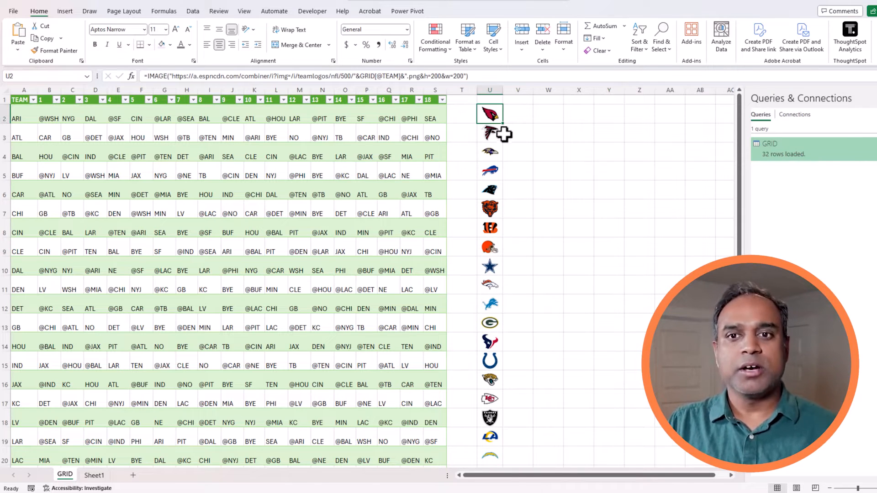
click(481, 77)
drag(481, 77, 145, 77)
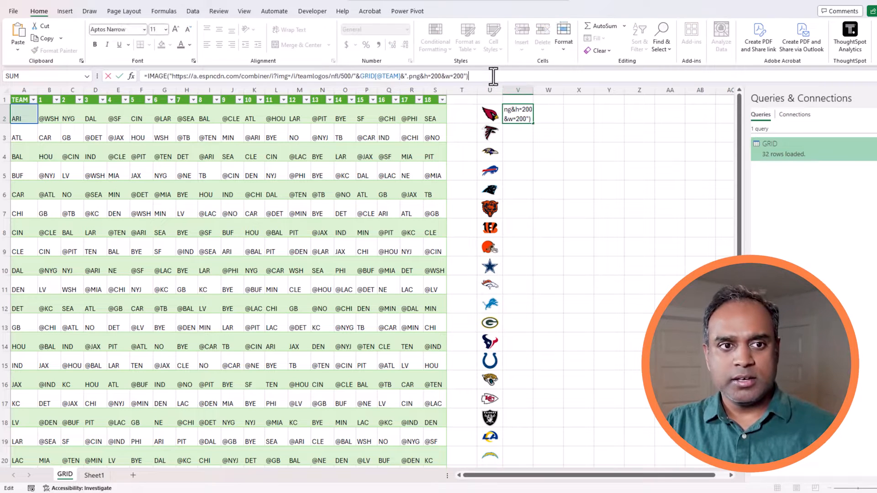
double_click(388, 77)
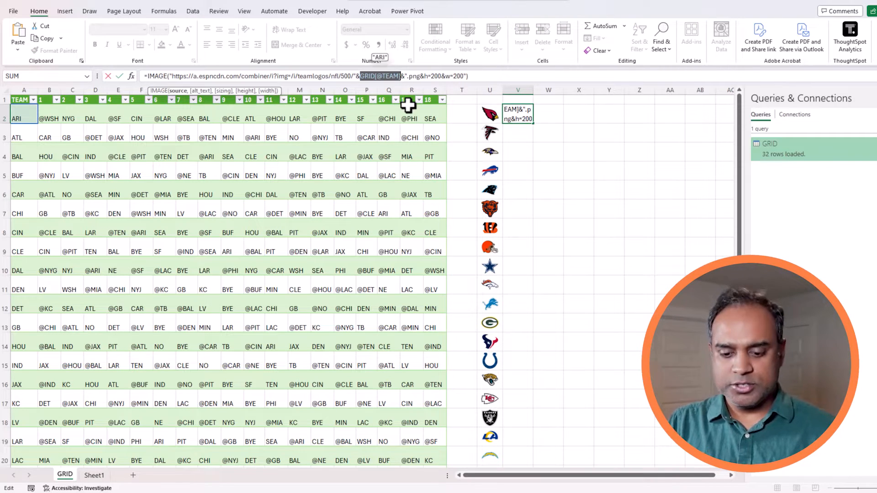
text(B4)
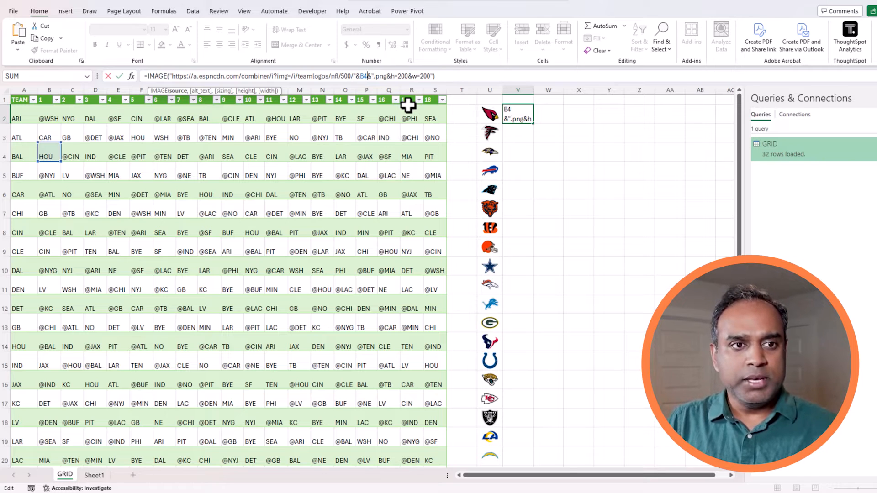
key(BackSpace)
text(2)
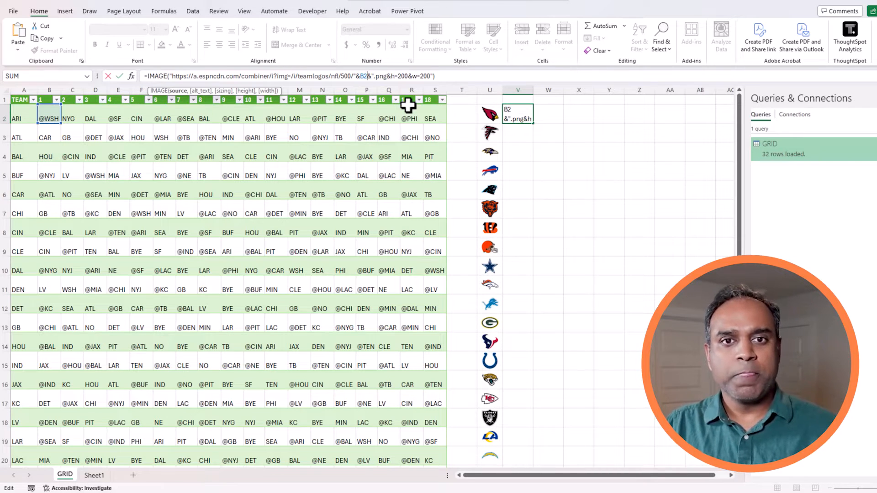
key(Return)
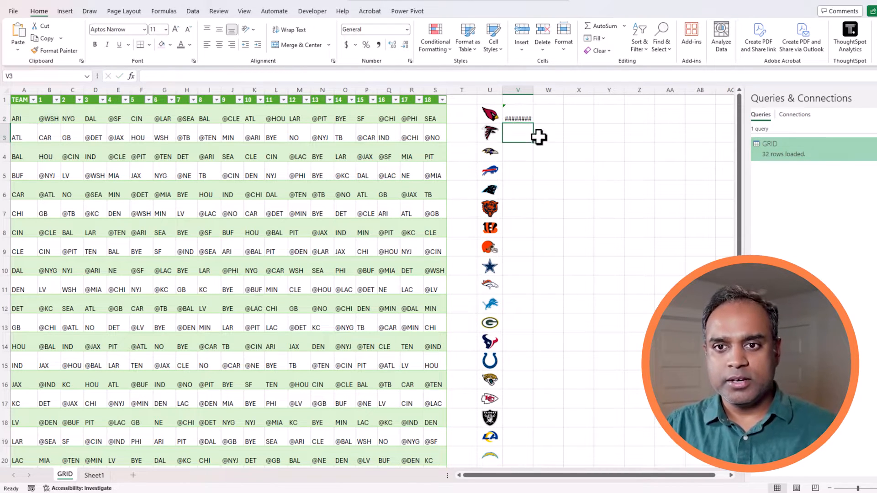
click(523, 114)
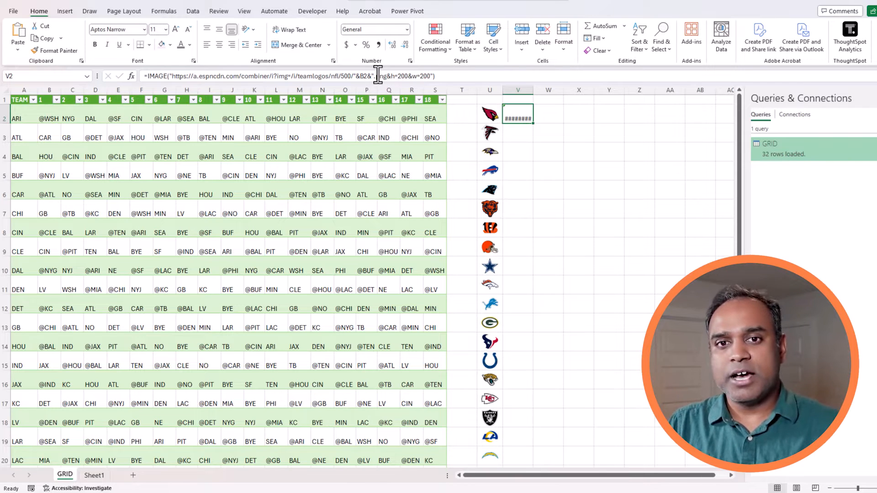
click(379, 75)
Wrap B2 in SUBSTITUTE(B2,"@","") in V2's formula and fill it down column V.
click(367, 76)
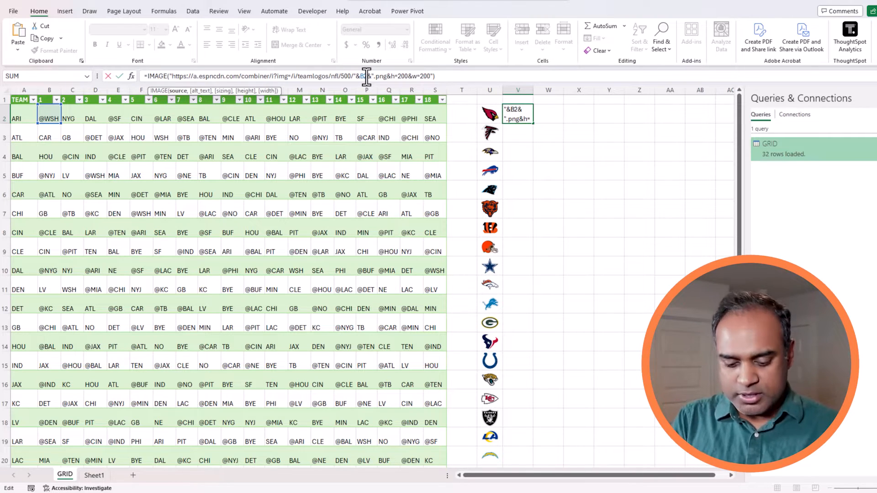
text(SUBSTI)
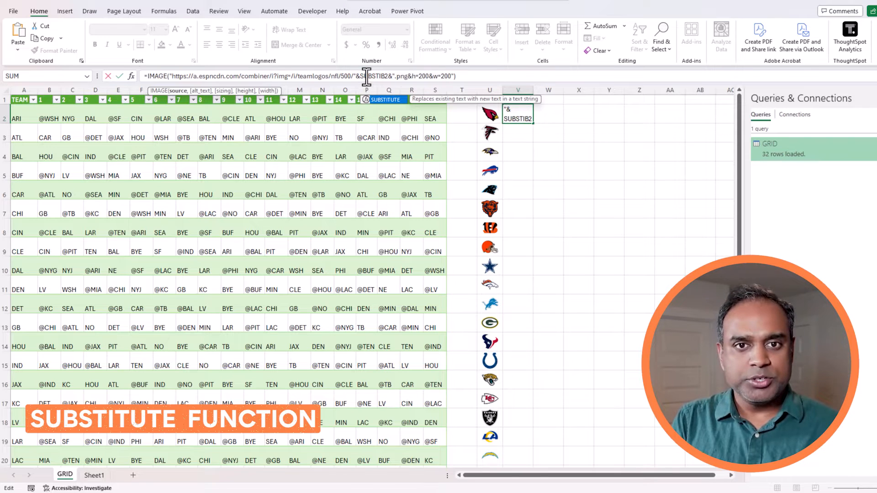
key(Tab)
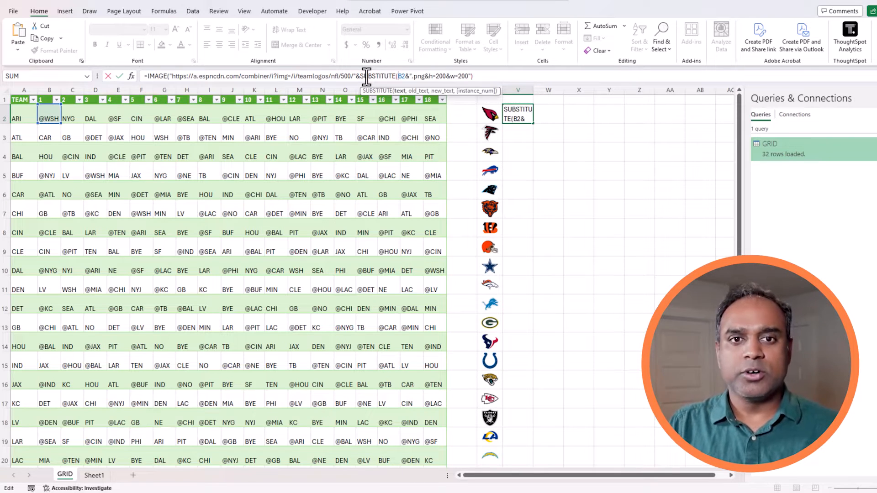
drag(397, 77, 407, 76)
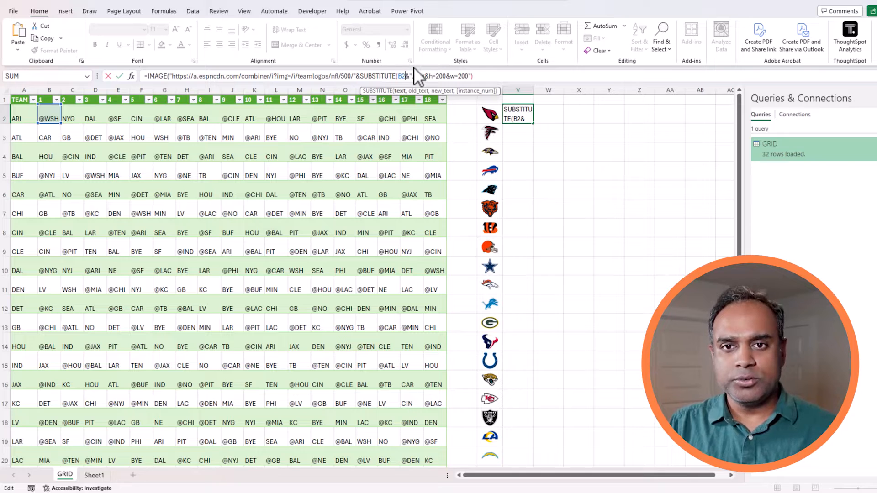
text(,")
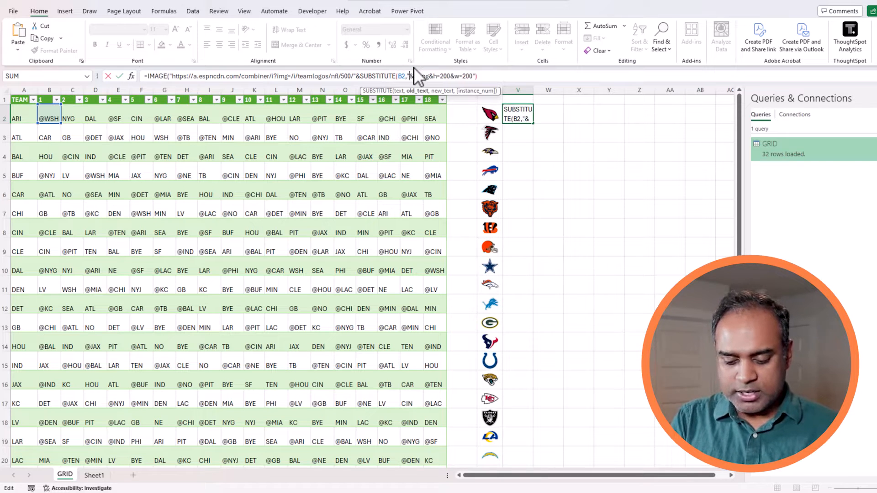
text(@","")
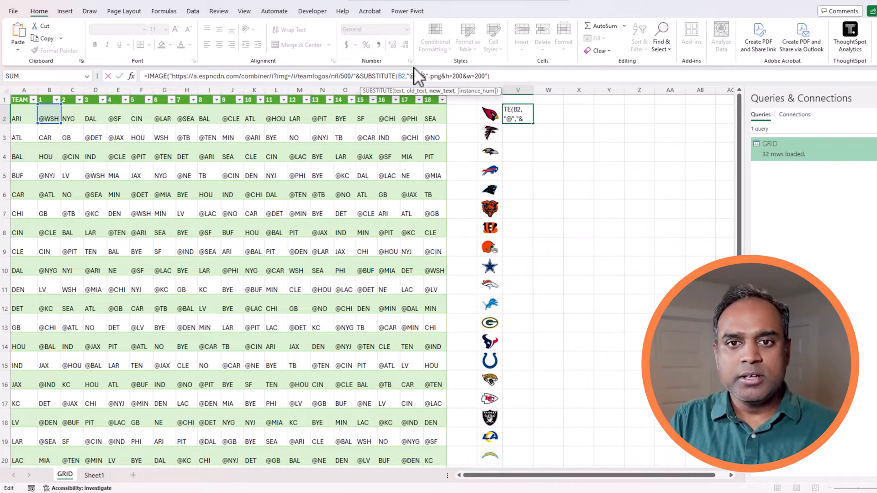
text())
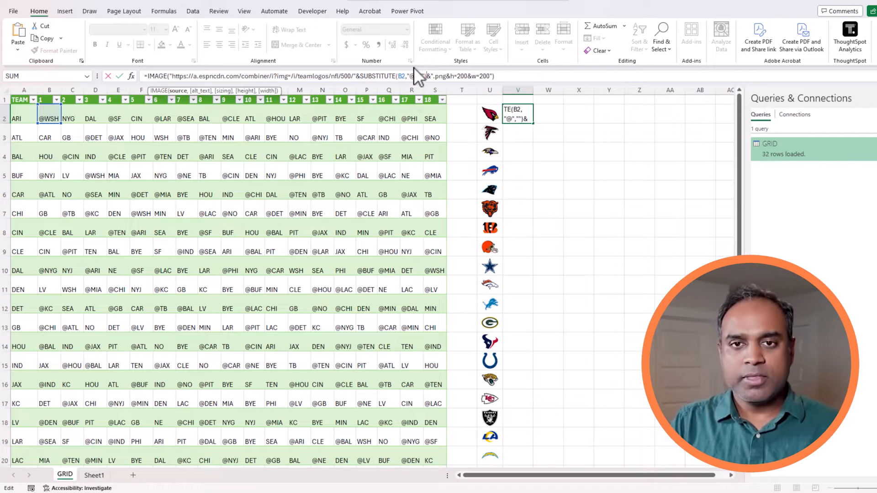
key(ctrl+Return)
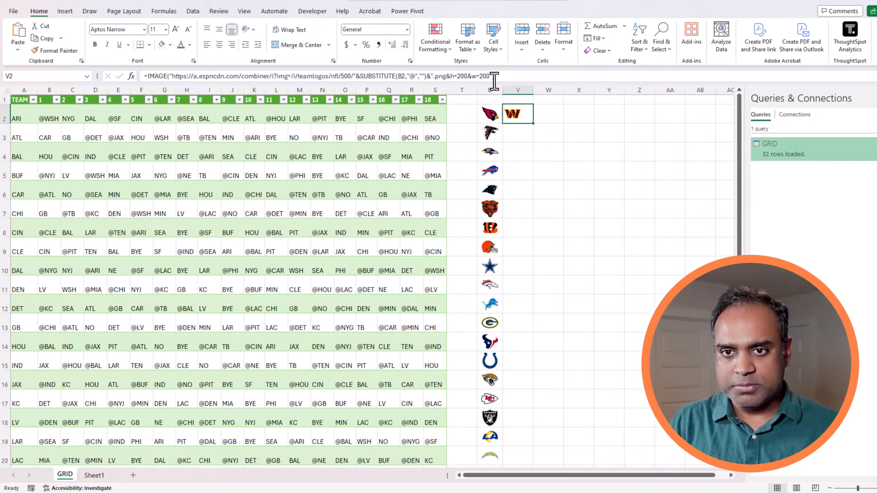
double_click(532, 123)
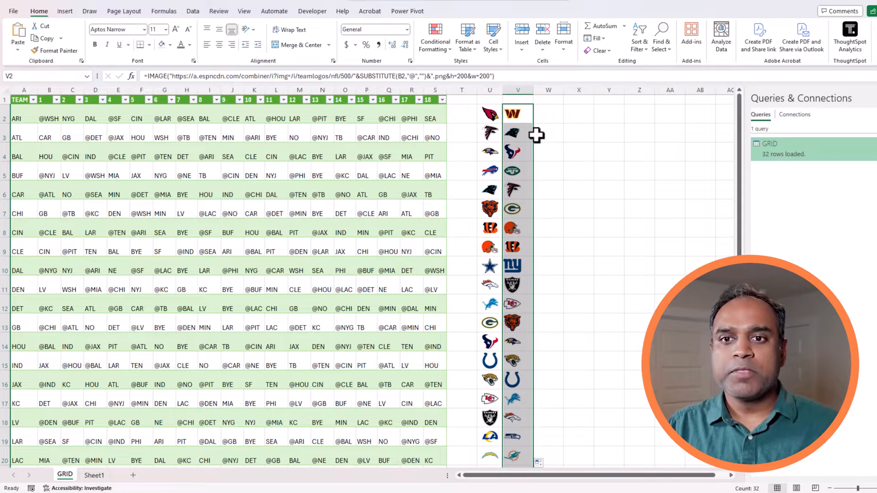
click(523, 116)
Adjust the SUBSTITUTE arguments in V2's formula and recommit it.
drag(359, 78, 380, 79)
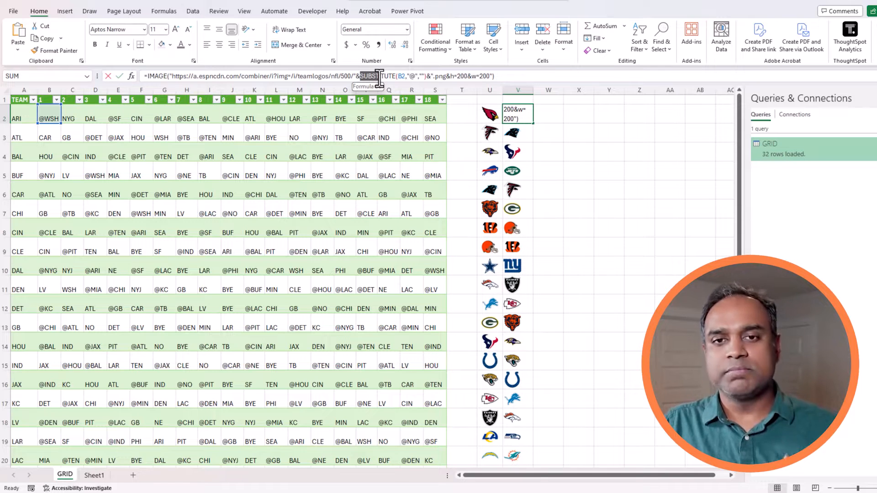
click(406, 78)
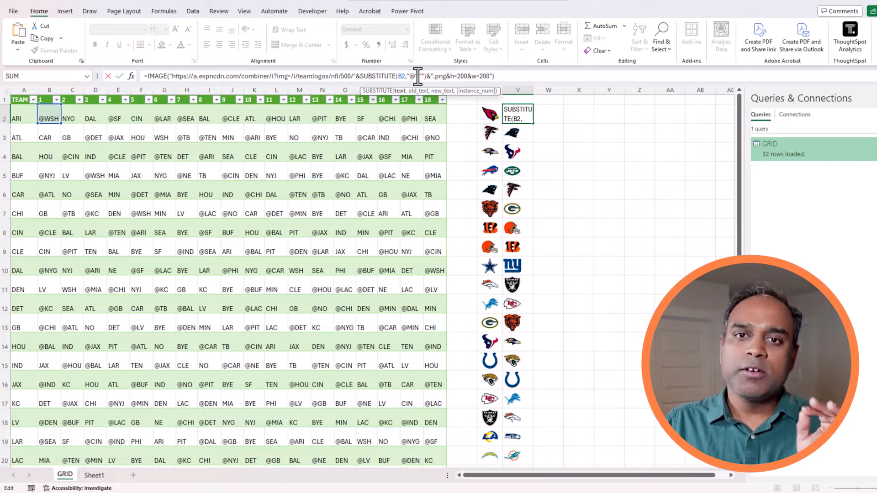
click(416, 76)
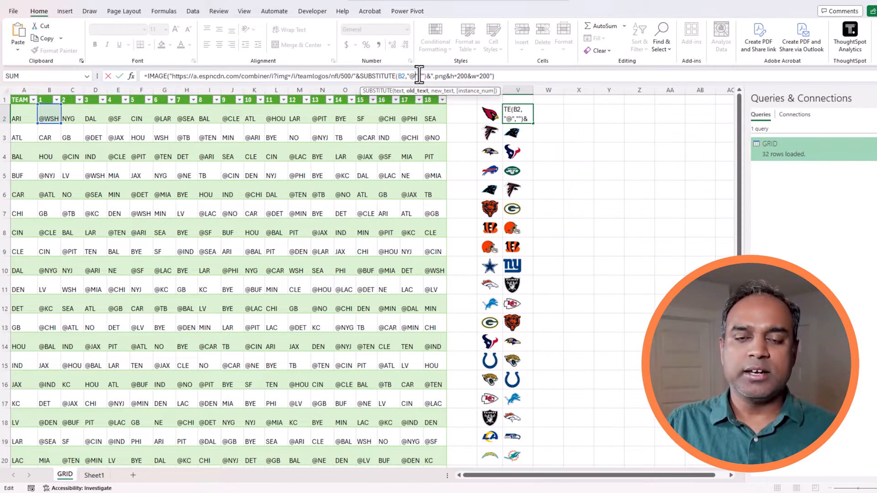
click(423, 76)
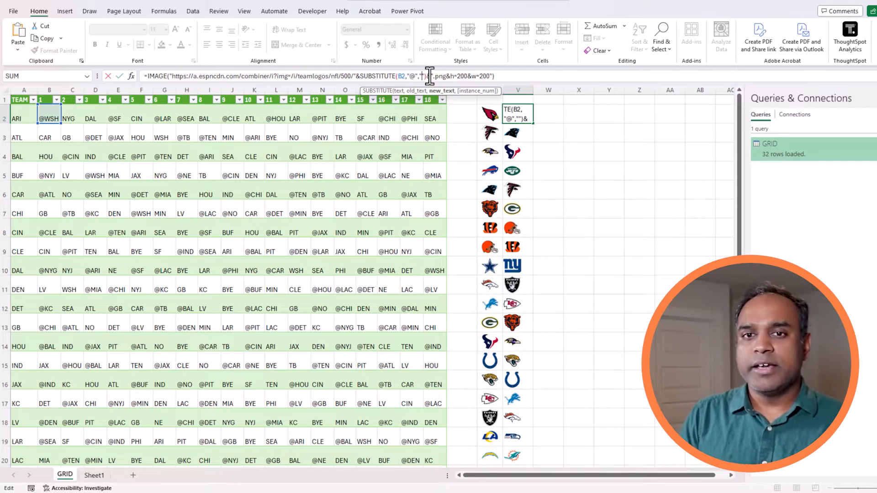
key(ctrl+Return)
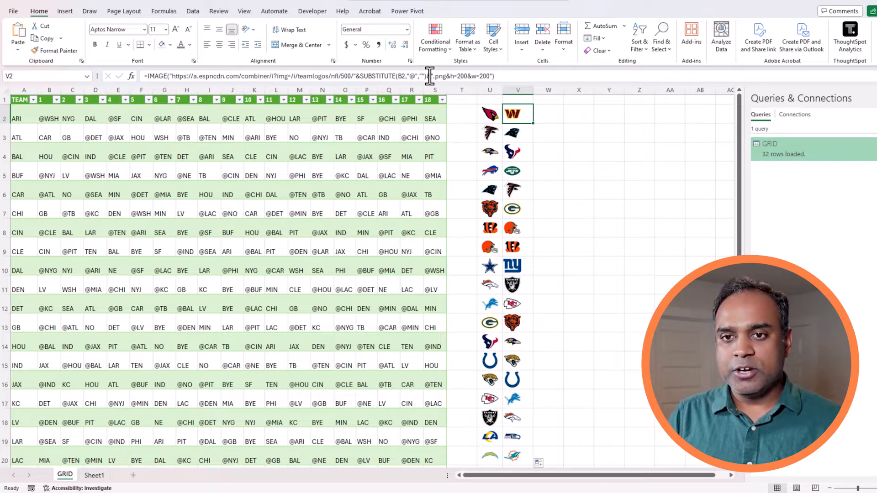
Compare the opponent codes in B2 and B4 with their logos in V2 and V4.
click(56, 116)
click(510, 116)
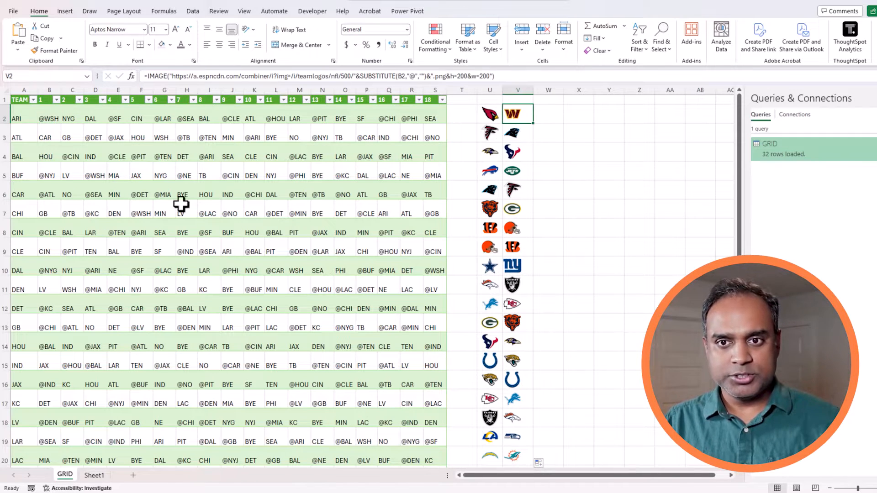
click(47, 156)
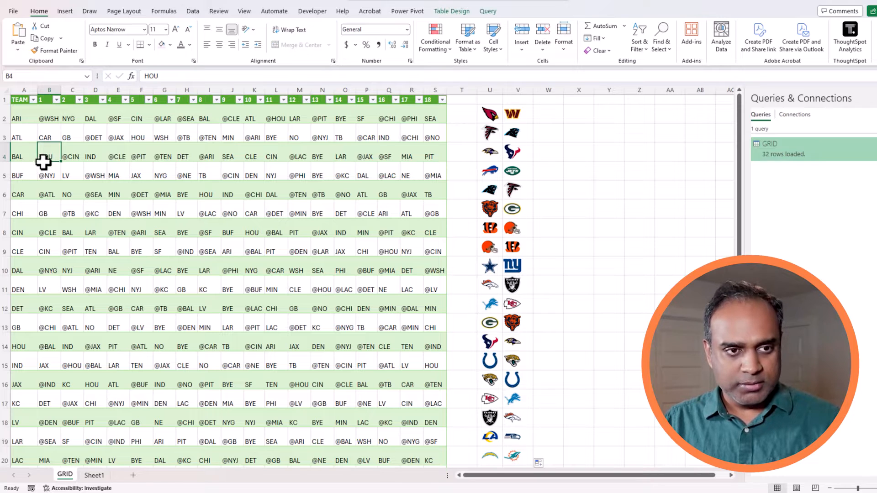
click(518, 154)
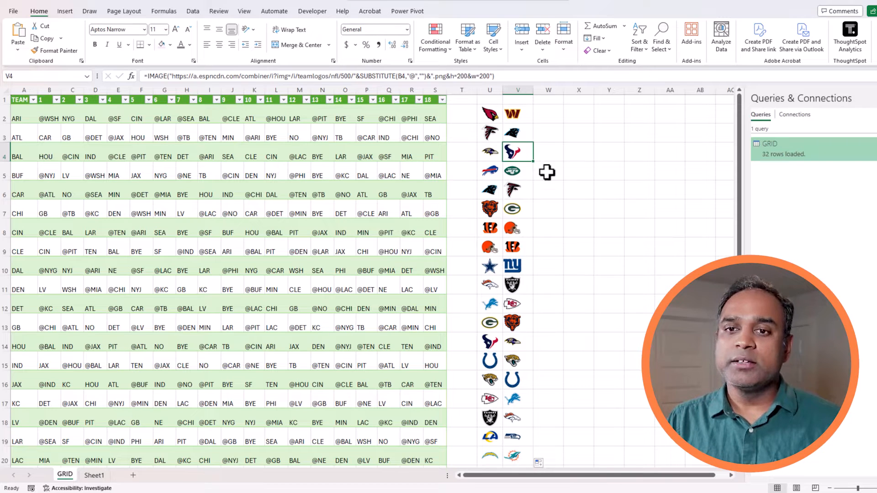
click(523, 118)
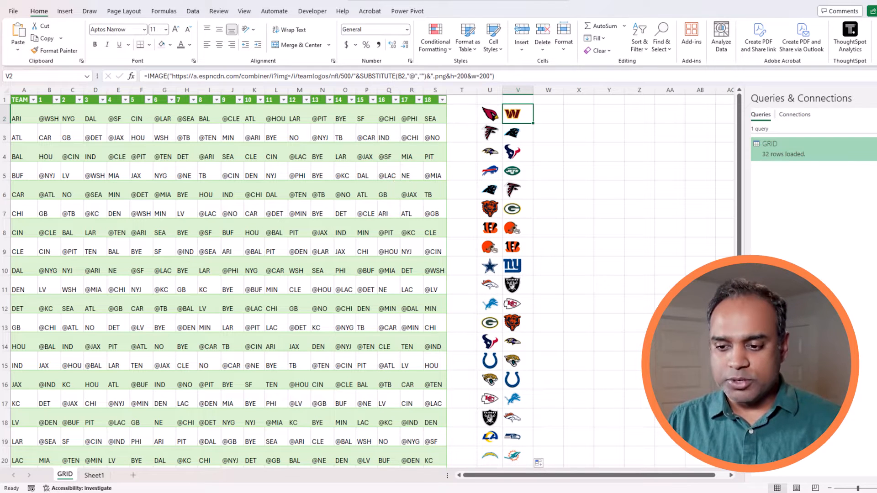
click(731, 475)
drag(714, 476, 639, 476)
click(51, 118)
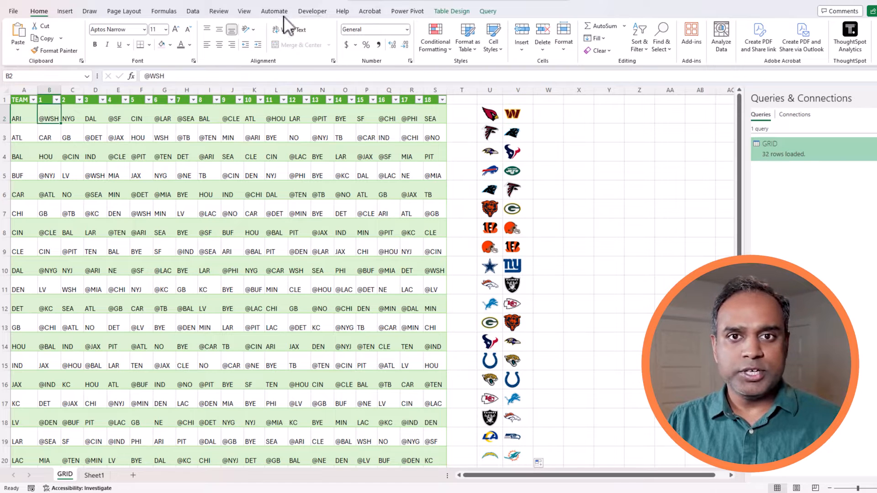
Apply Freeze First Column from the View tab, then scroll right and select V1.
click(244, 11)
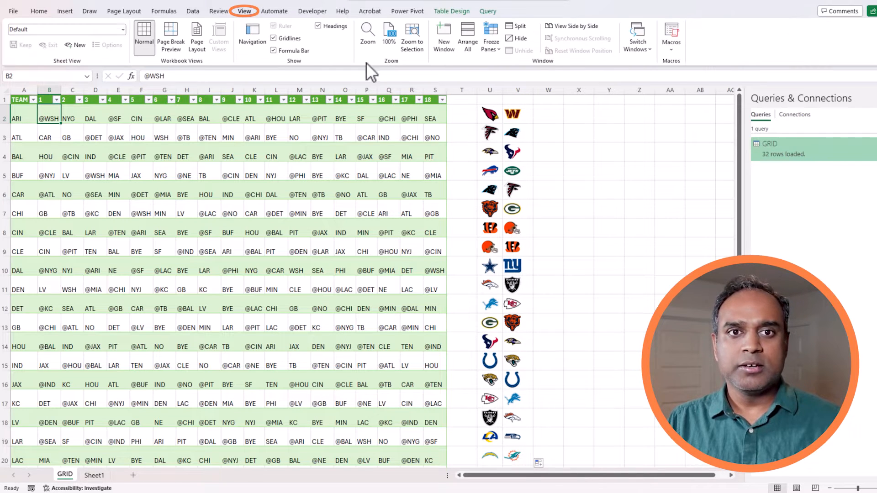
click(491, 43)
click(519, 75)
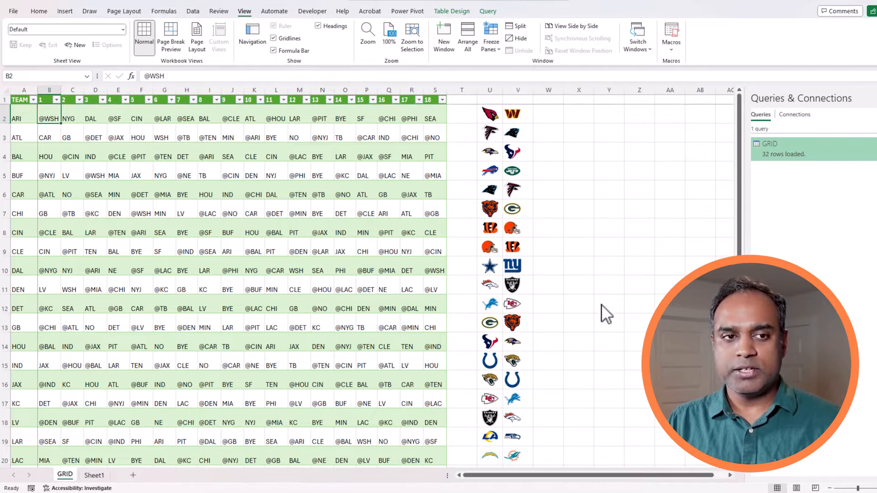
drag(729, 475, 730, 476)
click(222, 113)
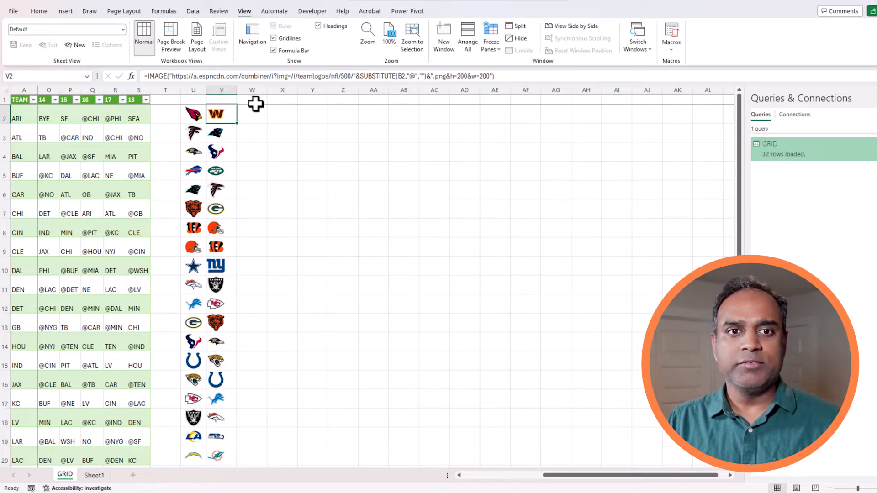
click(230, 100)
Enter =SEQUENCE(1,18) in V1 and set columns V through AM to width 7.
text(=sequence()
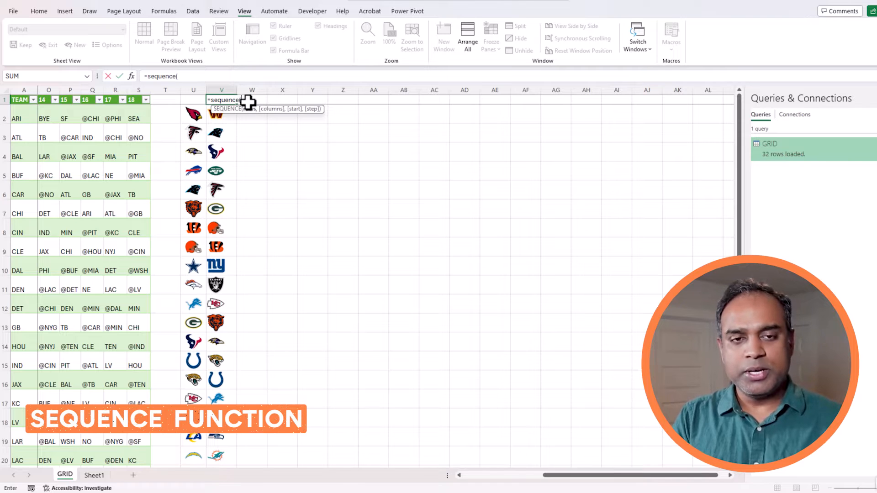
text(1,18)
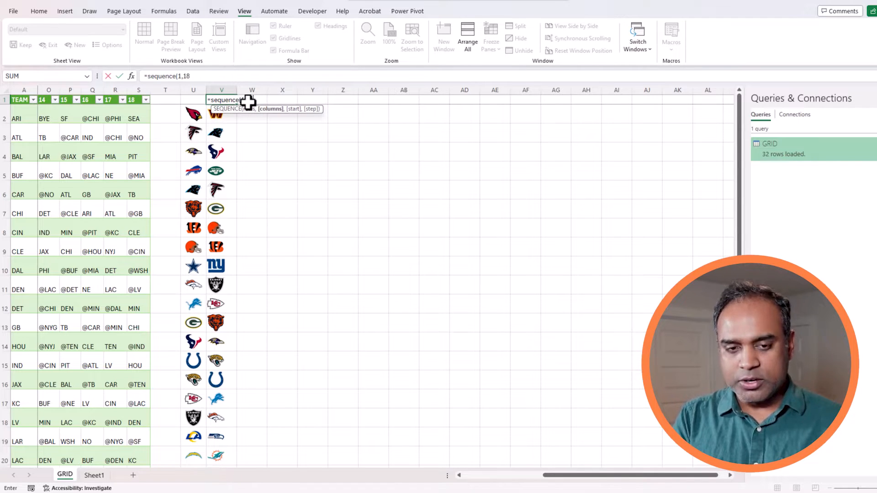
key(Return)
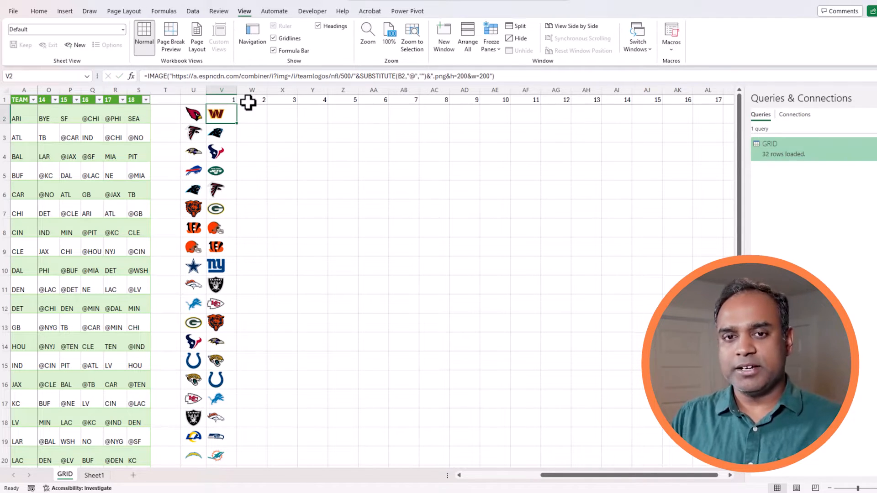
click(228, 90)
drag(247, 90, 700, 143)
right_click(700, 143)
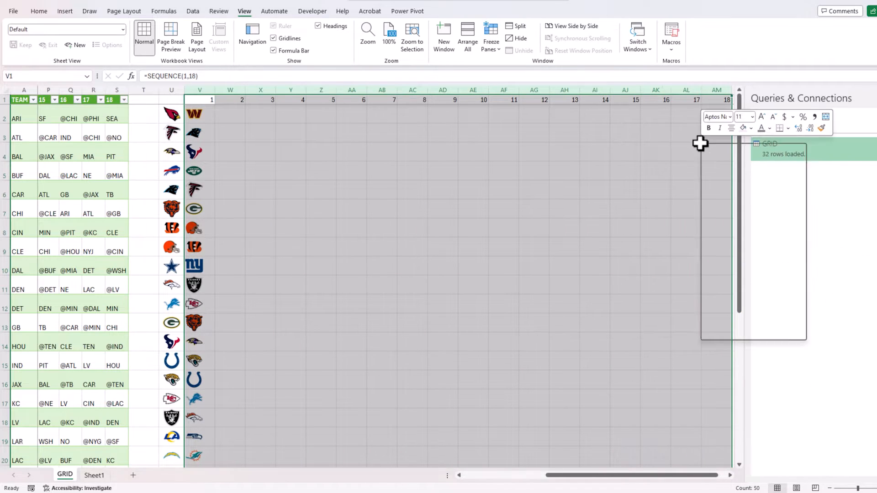
click(738, 277)
text(7)
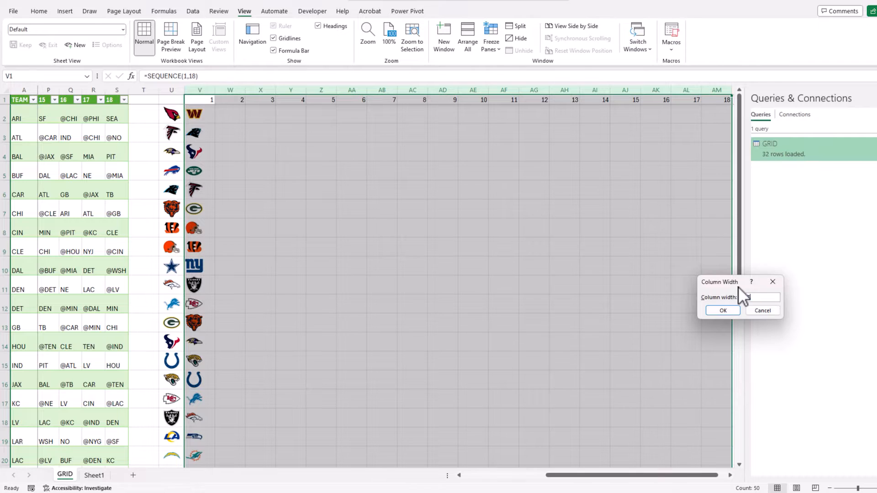
key(Return)
click(408, 208)
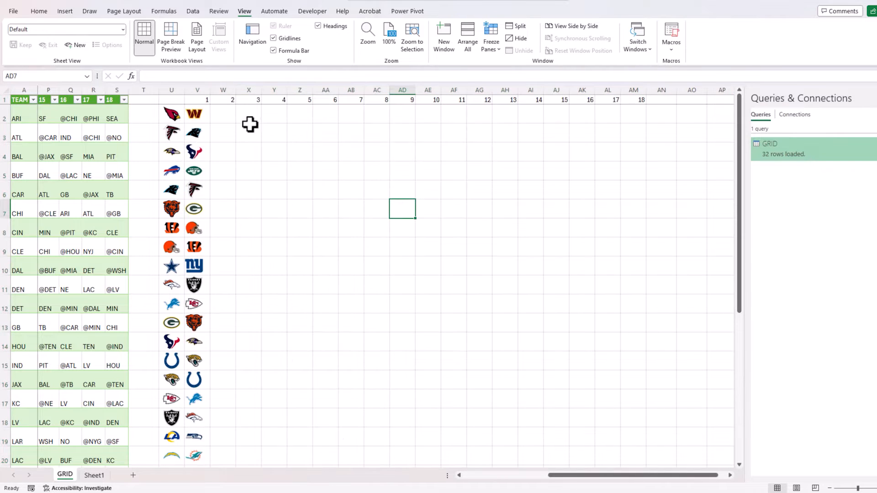
click(232, 113)
click(204, 112)
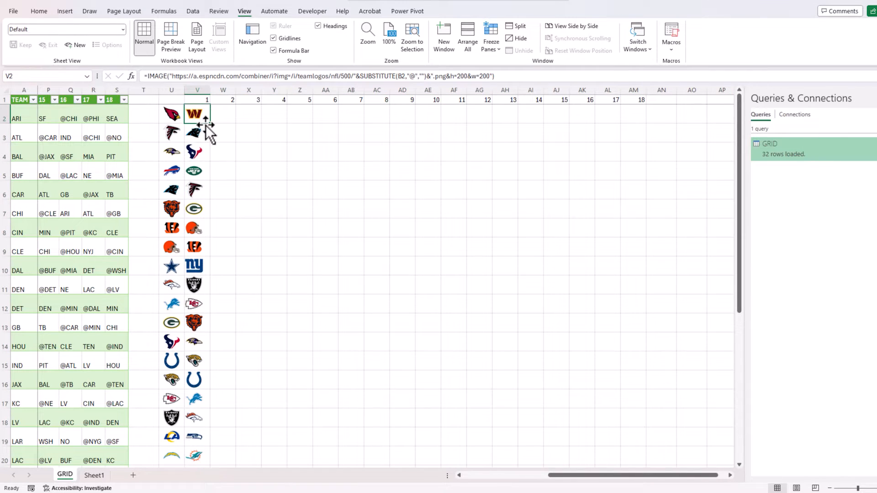
Fill V2's opponent-logo formula into all of V2:AM33.
mouse_move(203, 115)
mouse_down()
mouse_move(437, 210)
mouse_move(615, 370)
mouse_move(636, 446)
mouse_up()
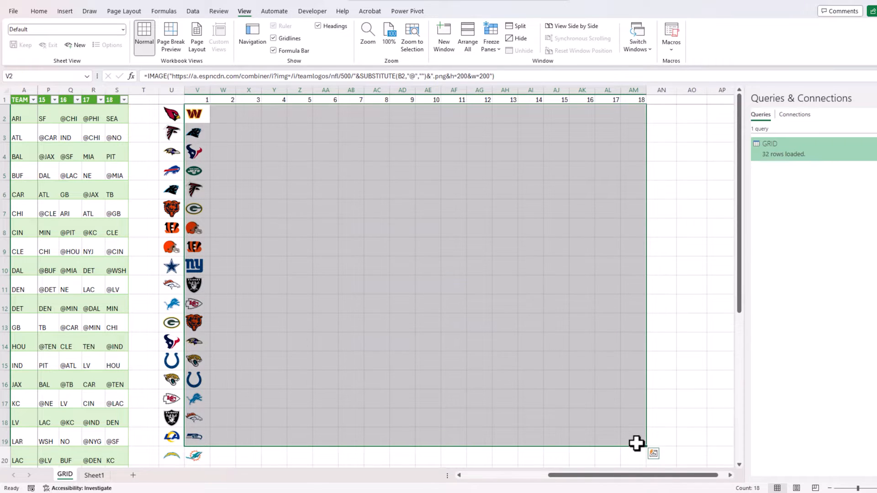
scroll(635, 434, down, 7)
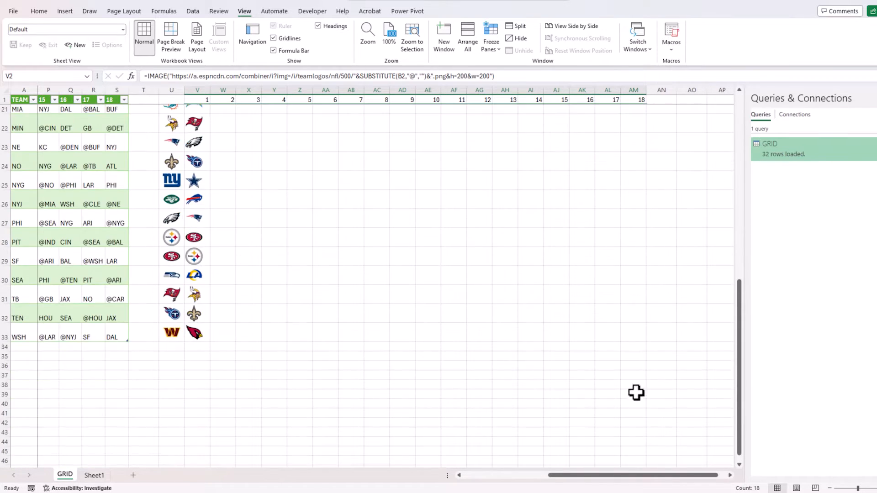
shift+click(629, 337)
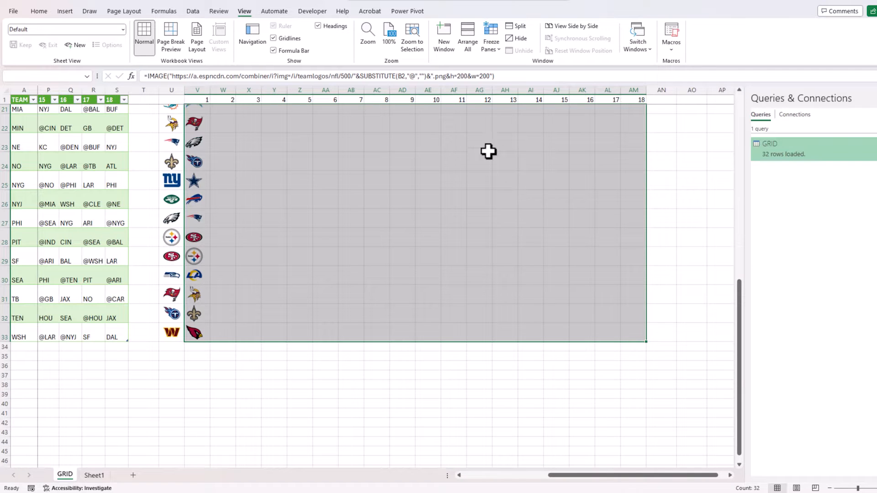
click(264, 76)
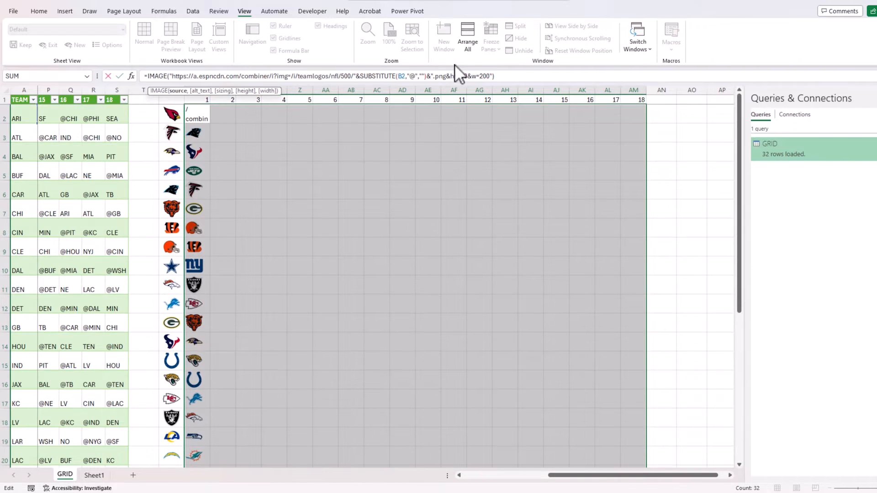
key(End)
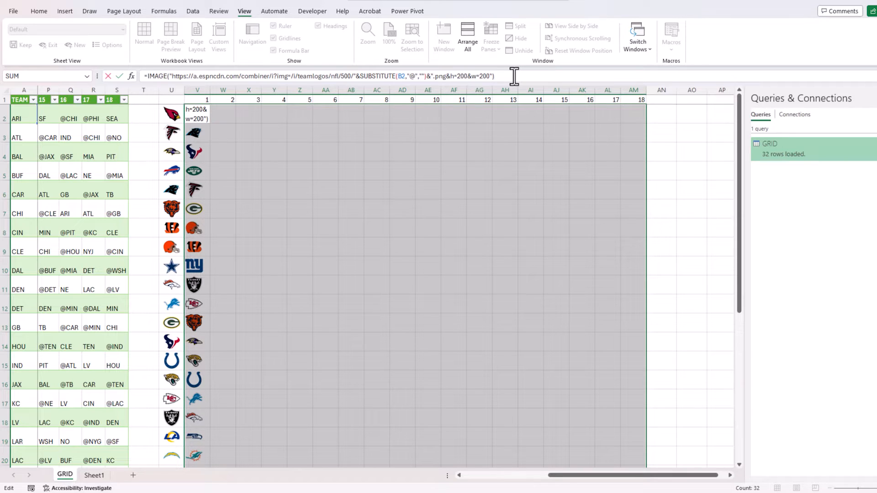
key(ctrl+Return)
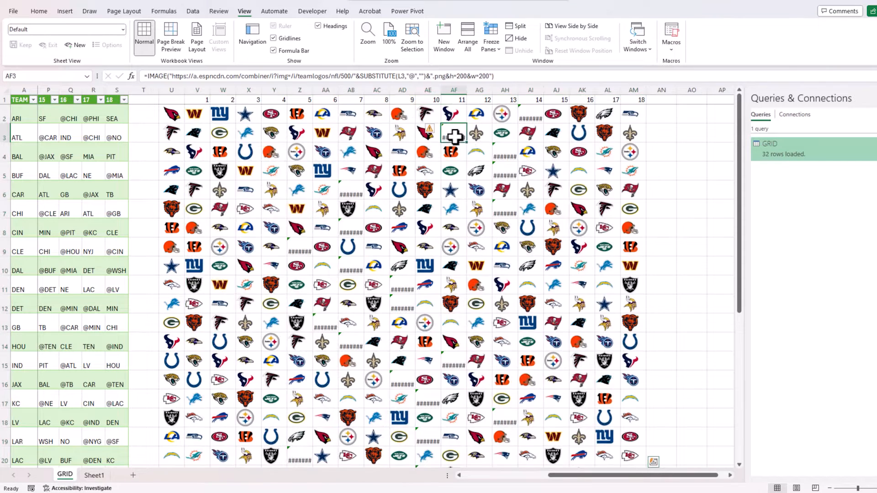
Inspect the error cells AF3, AI2, AH4 and AH5, then return to V2.
click(454, 136)
click(528, 118)
click(504, 155)
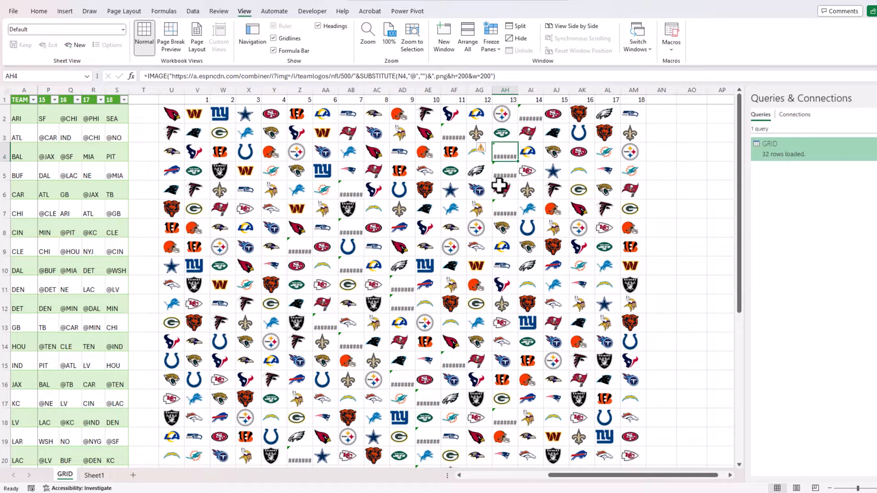
click(504, 176)
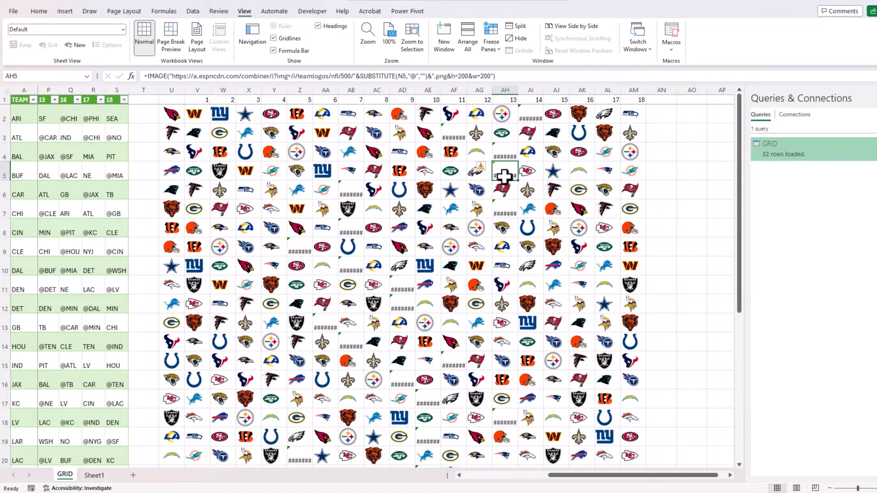
click(208, 116)
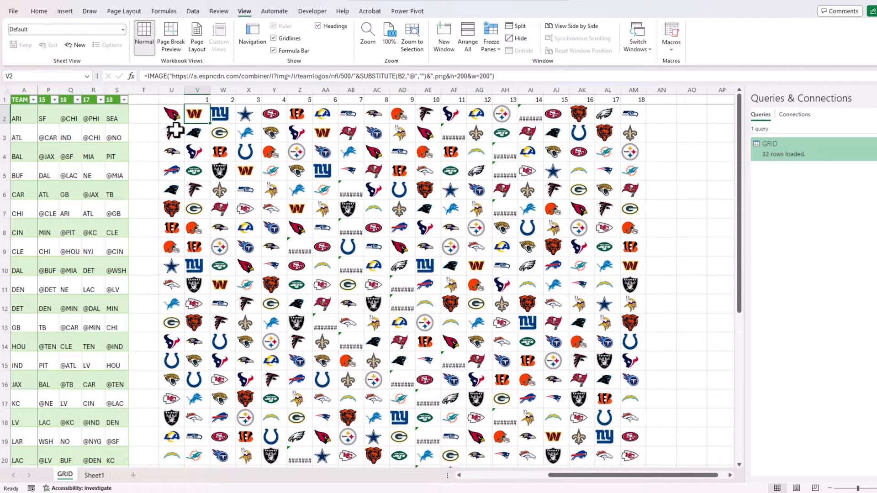
Wrap V2's IMAGE formula in IF(B2="BYE","",…) so bye weeks stay blank.
click(149, 76)
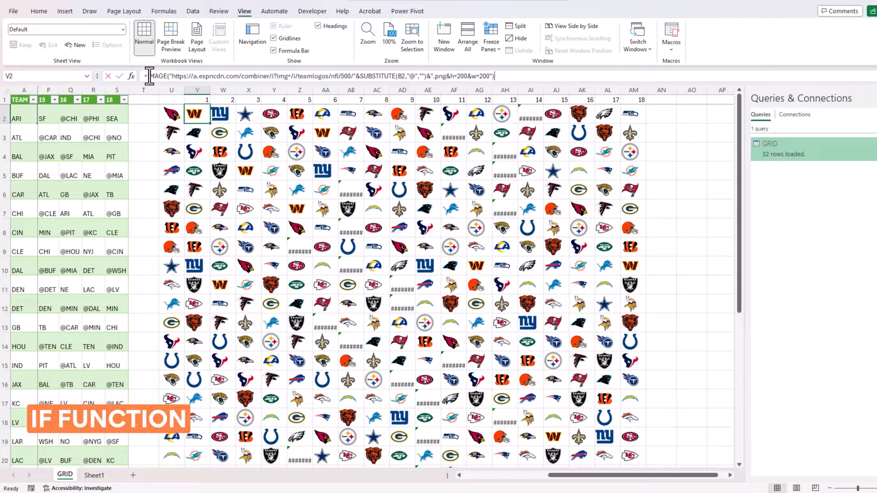
text(IF(B2=)
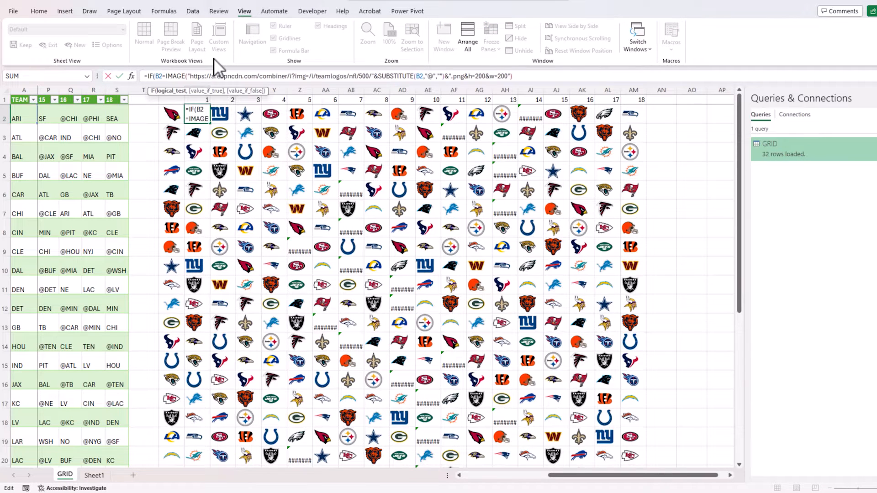
text("BYE")
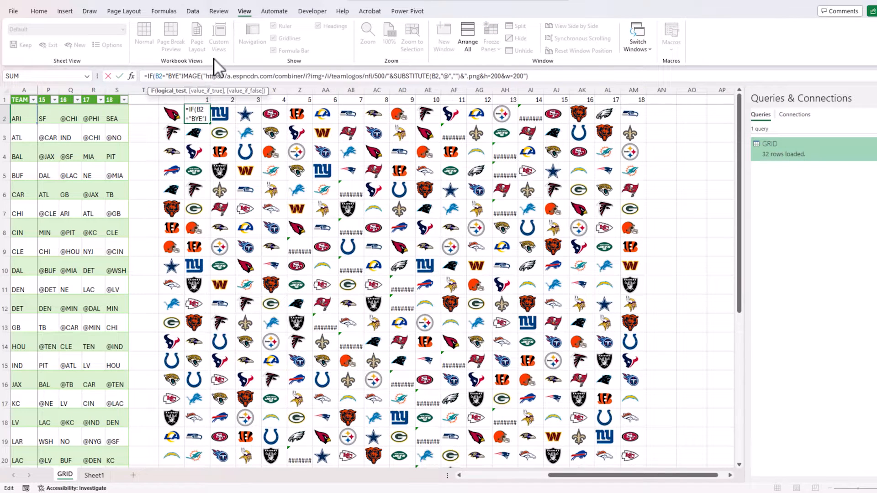
text(,"",)
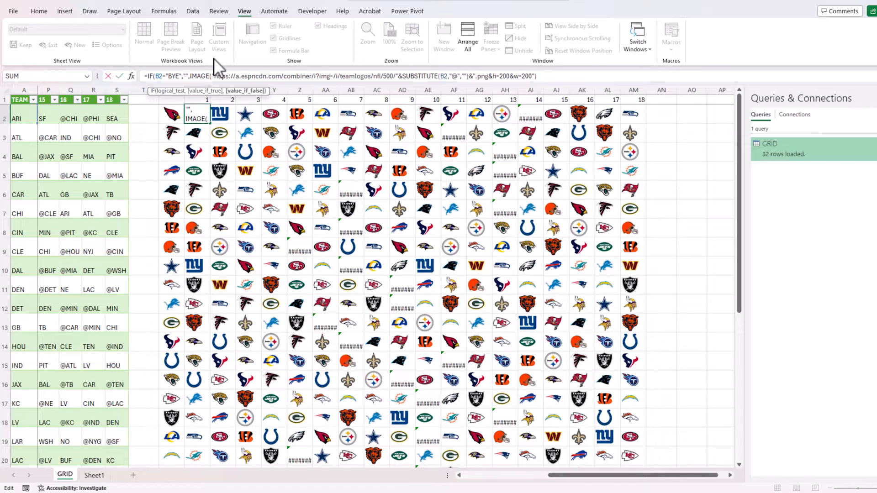
click(574, 77)
text())
key(ctrl+Return)
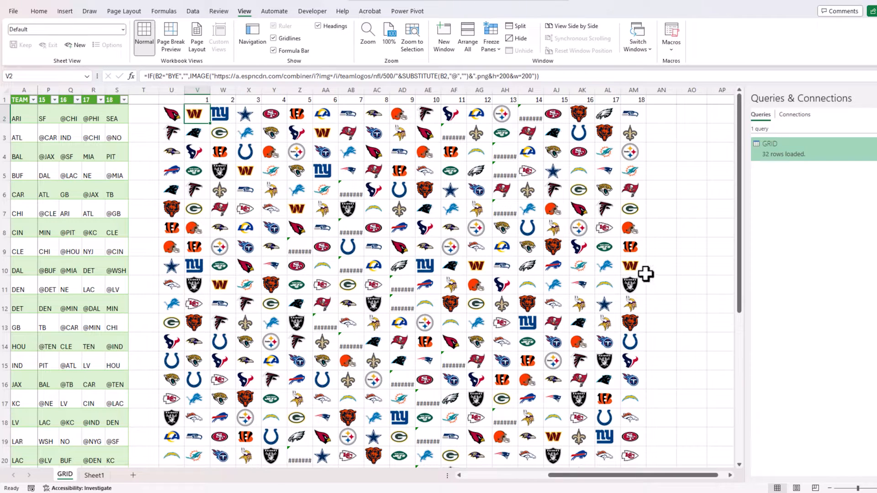
Fill the IF-wrapped logo formula across V2:AM33 with Ctrl+Enter, then inspect V2's formula.
scroll(655, 299, down, 3)
scroll(652, 319, down, 6)
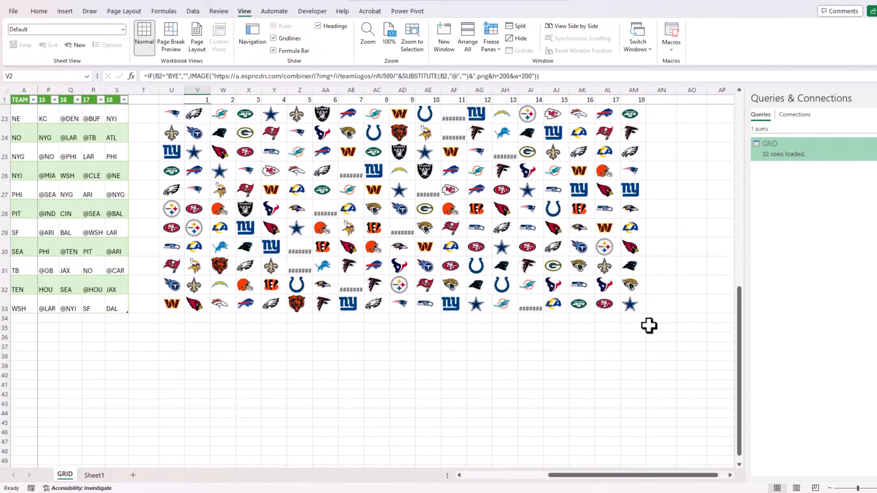
shift+click(636, 196)
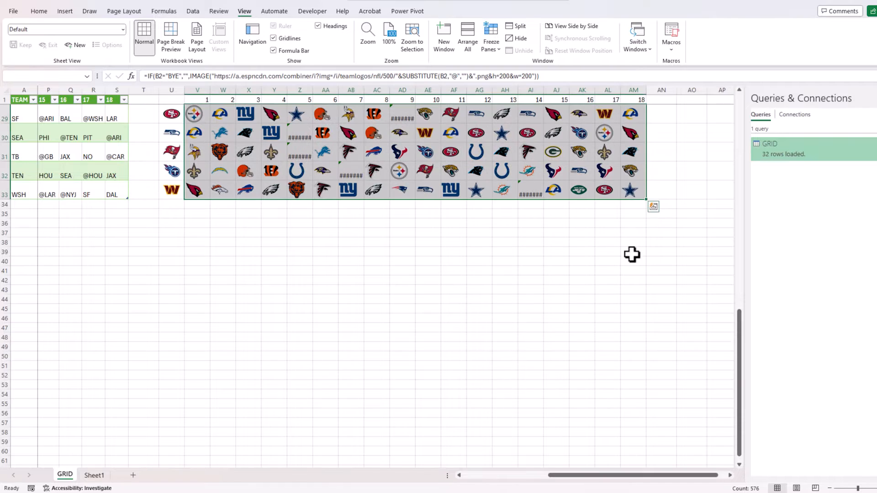
scroll(631, 254, up, 9)
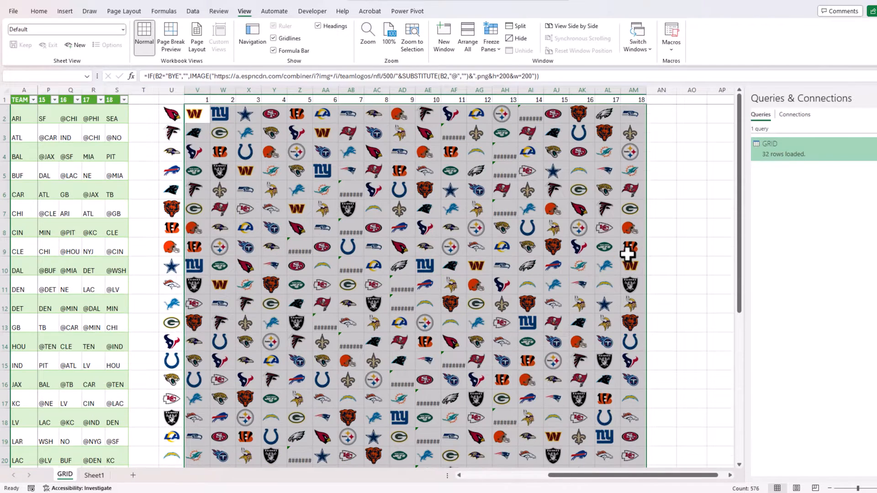
click(566, 79)
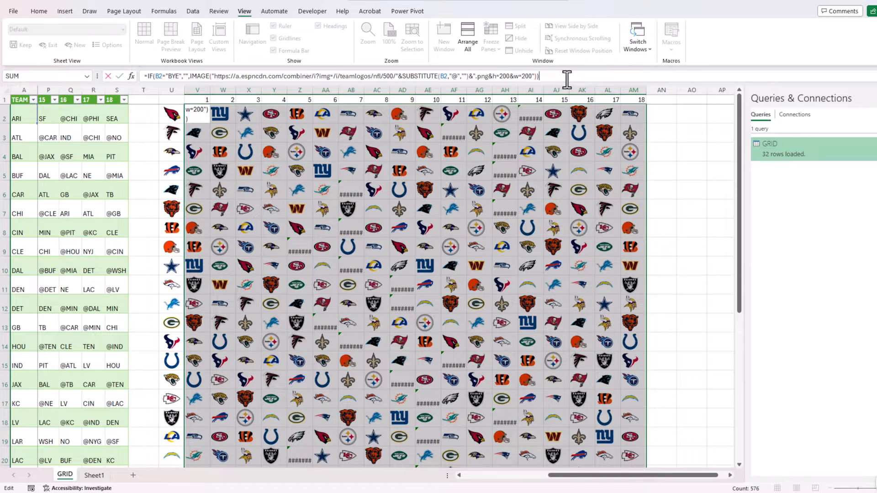
key(ctrl+Return)
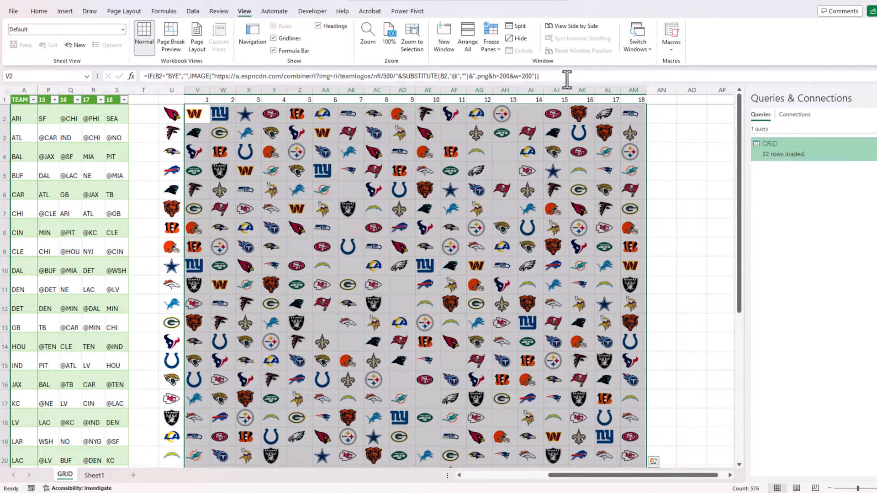
click(662, 165)
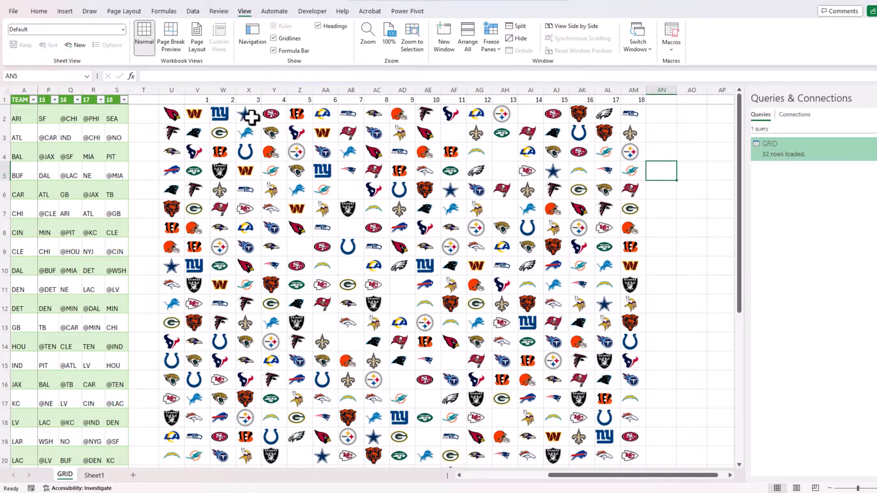
click(199, 111)
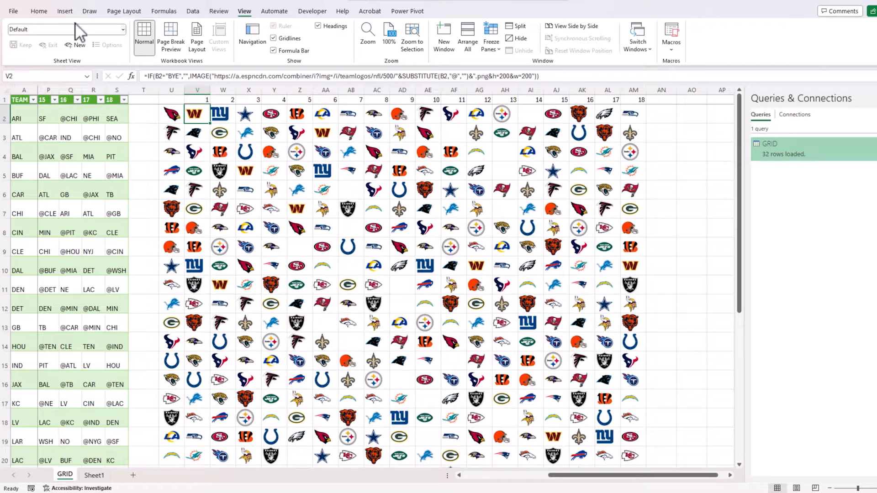
With the V2:AM33 logo grid selected, open Conditional Formatting from the Home tab.
scroll(558, 317, down, 7)
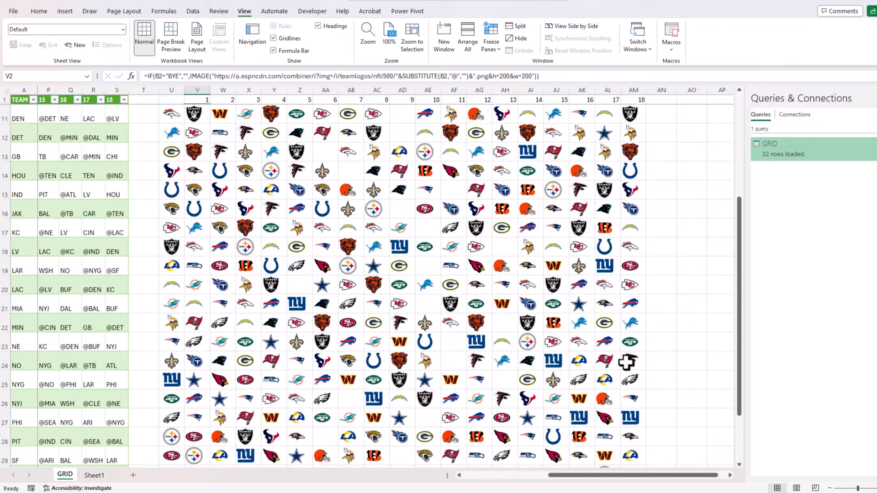
shift+click(632, 308)
scroll(640, 343, up, 3)
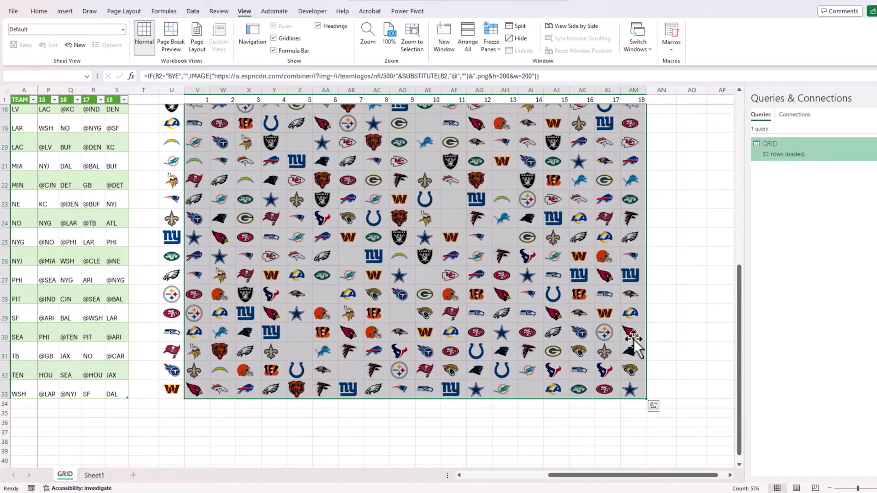
scroll(629, 338, up, 5)
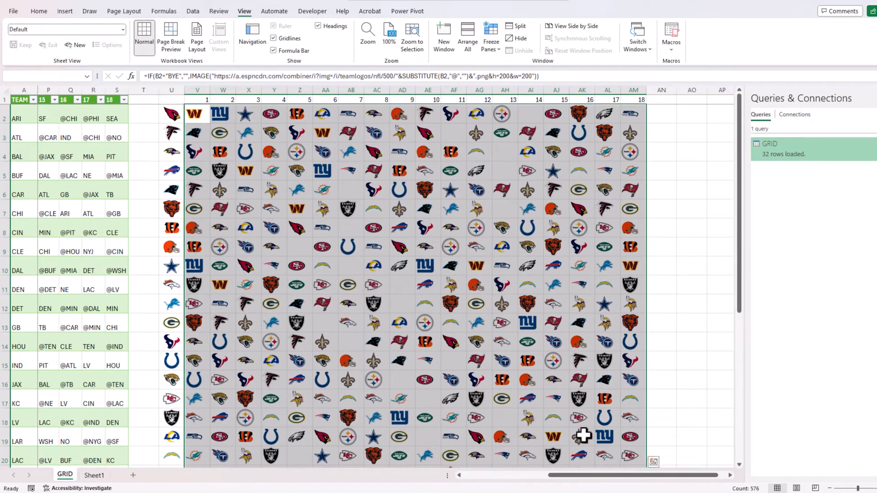
click(529, 475)
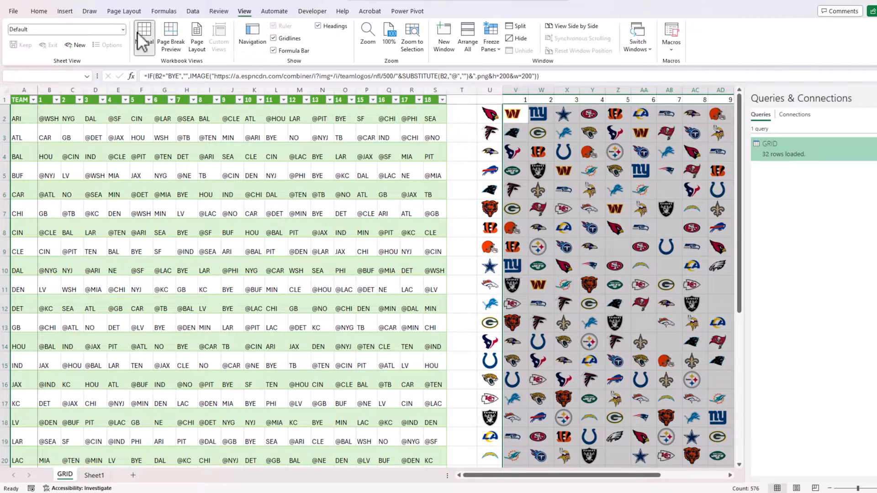
click(51, 10)
click(441, 43)
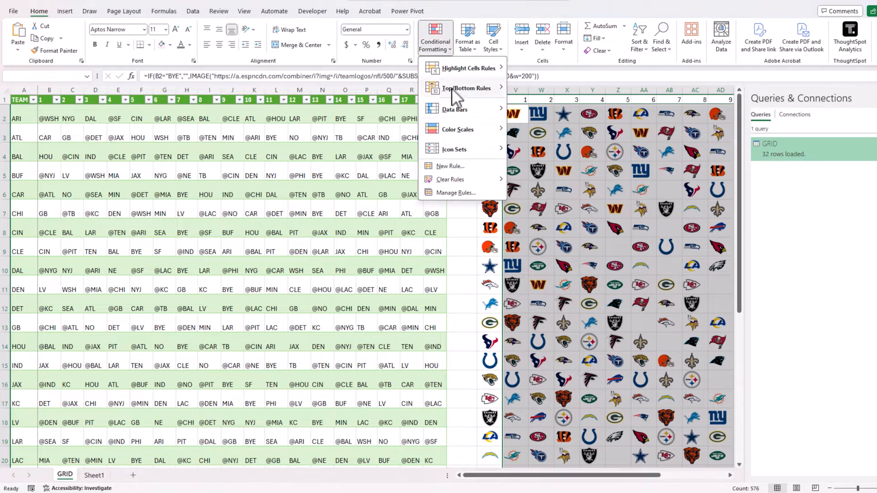
Create a new formula-based rule using =LEFT(B2,1)="@" to flag away games.
click(459, 168)
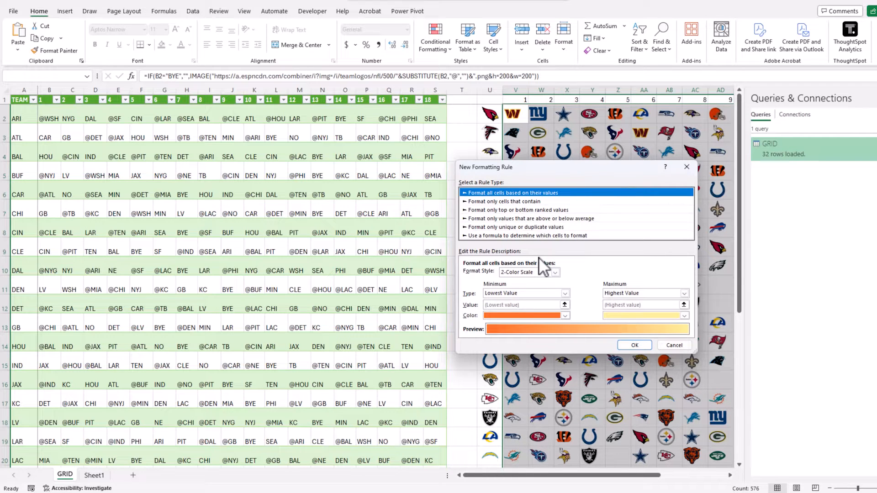
click(548, 234)
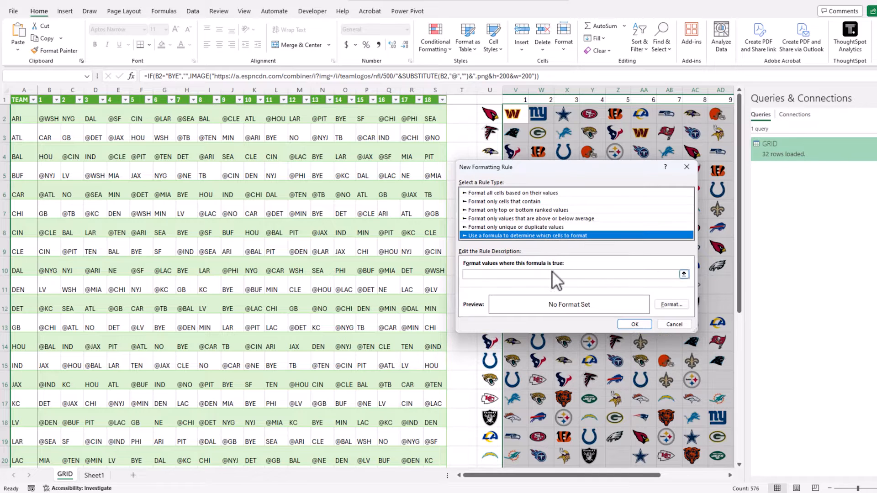
click(563, 274)
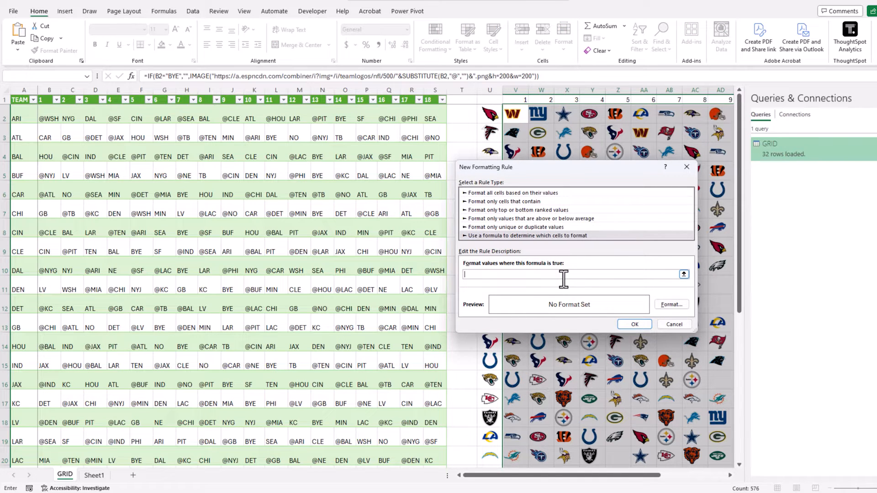
text(=LEFT(B2)
text(,1)
text()="@")
Give the away-game rule a light blue fill and confirm the new rule.
click(671, 305)
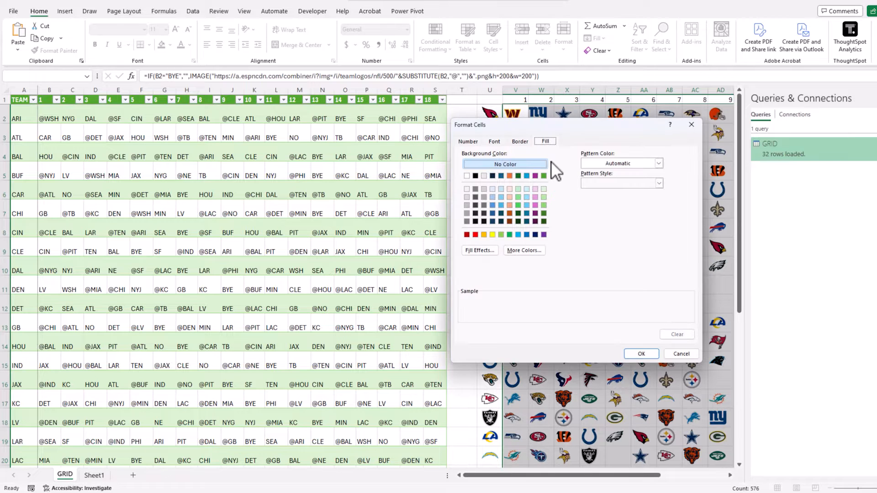
click(527, 190)
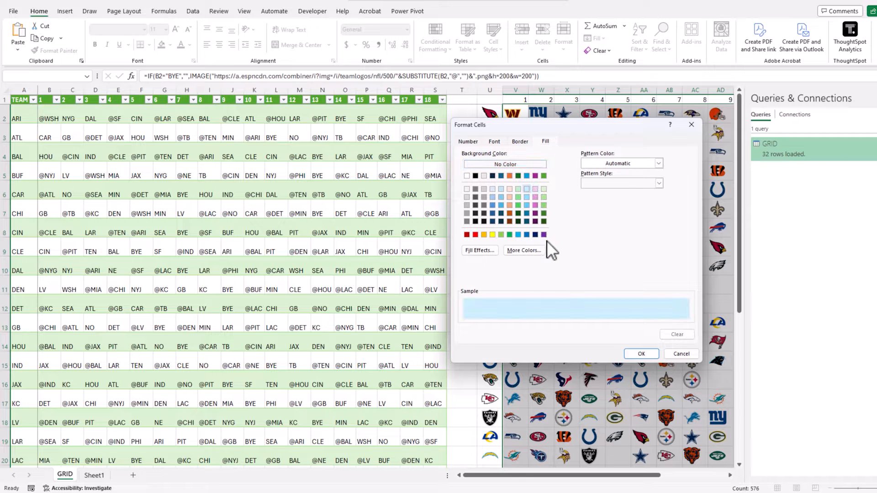
click(641, 354)
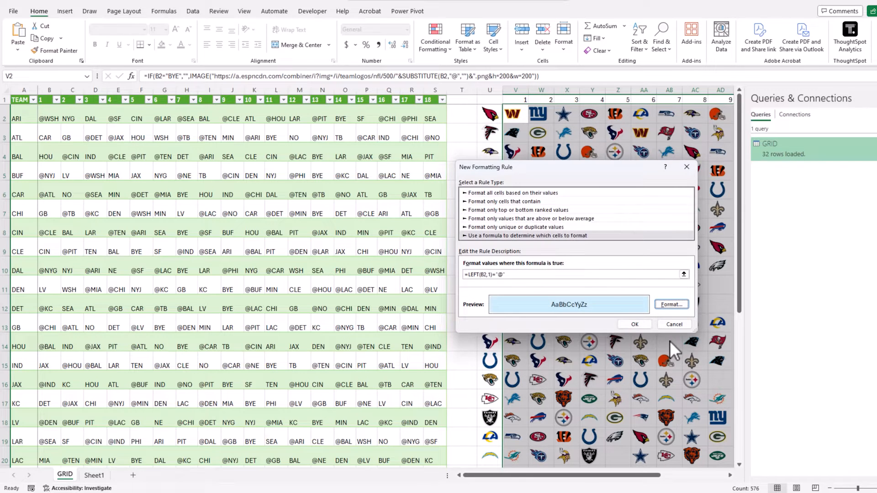
click(644, 325)
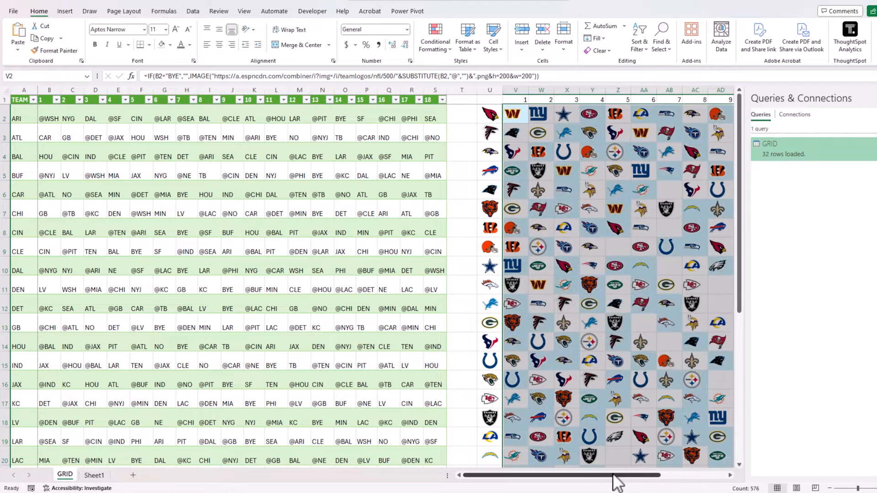
drag(613, 475, 710, 481)
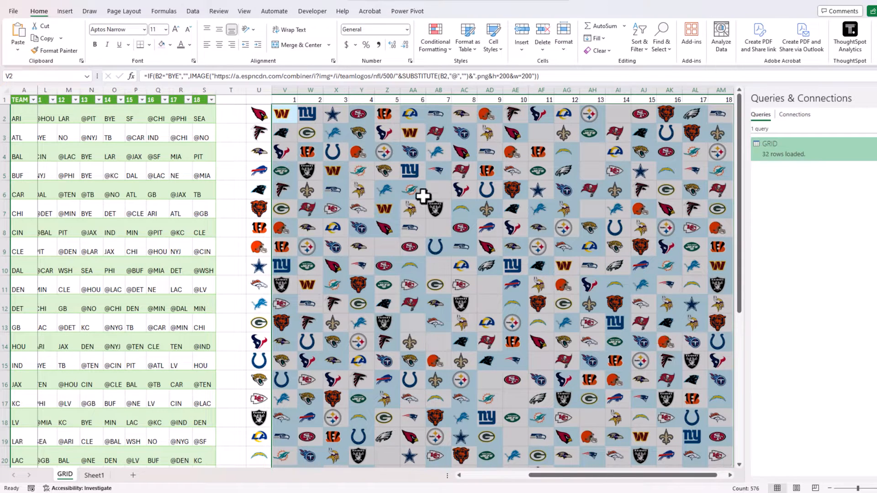
click(413, 151)
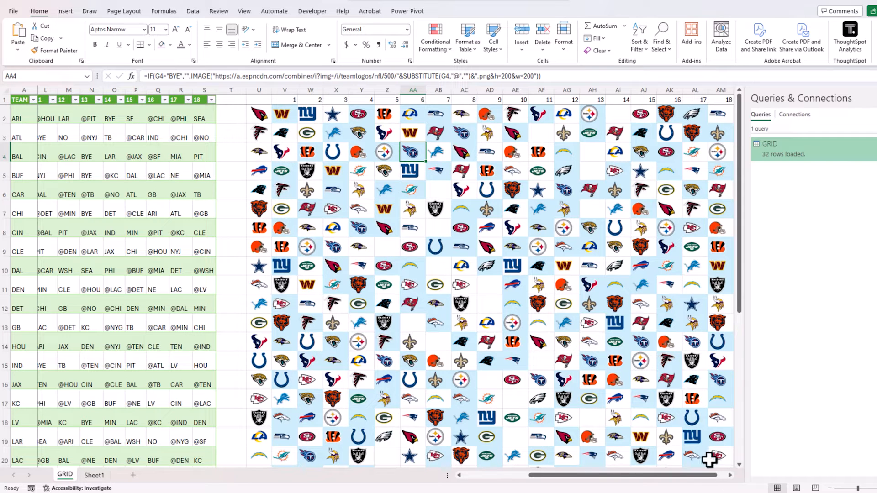
click(730, 475)
click(730, 475)
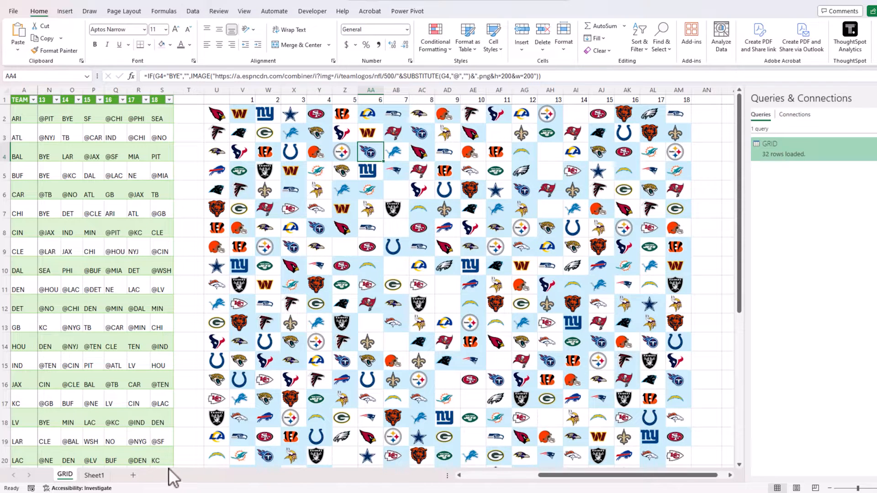
click(525, 476)
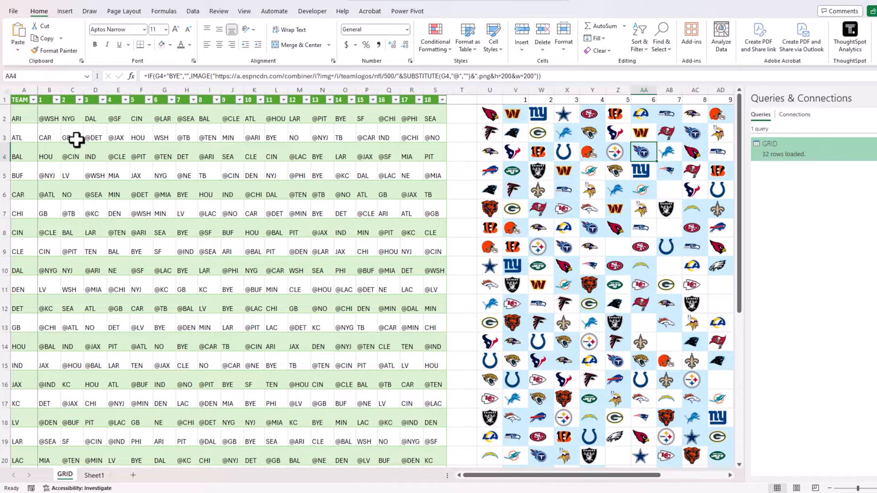
click(19, 115)
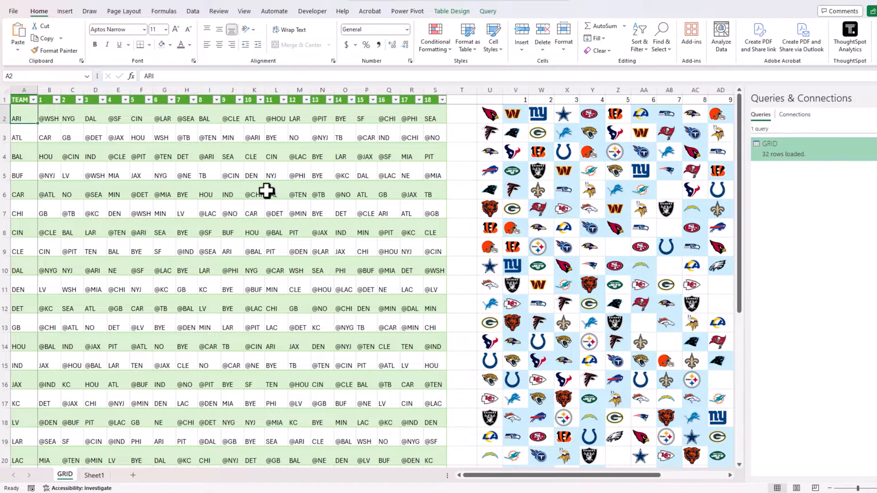
Review V2's full logo formula in the formula bar, then exit editing.
drag(646, 476, 730, 482)
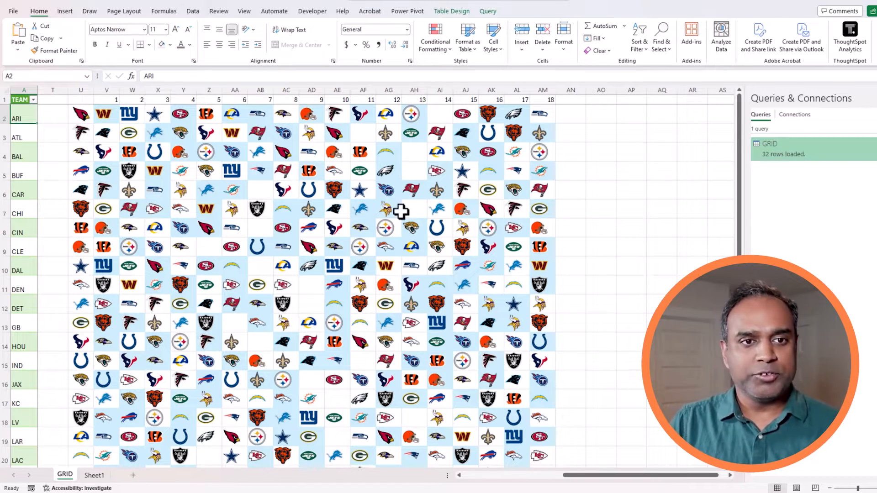
click(110, 113)
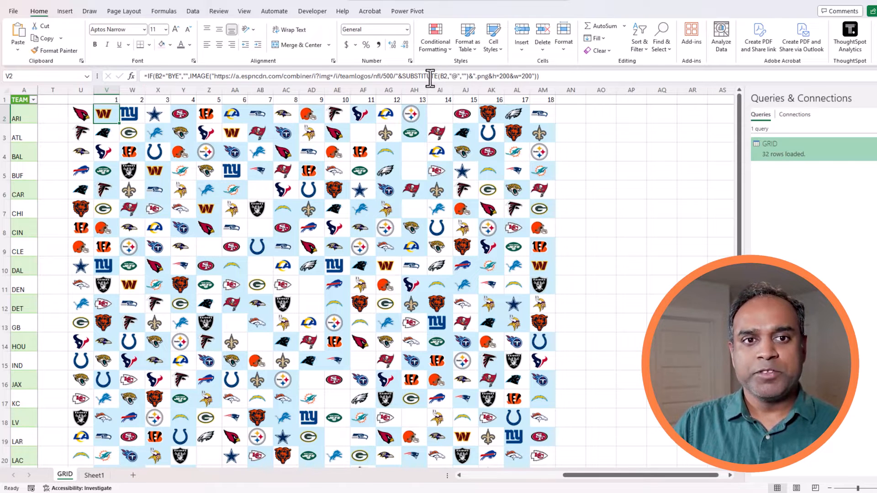
drag(541, 76, 129, 69)
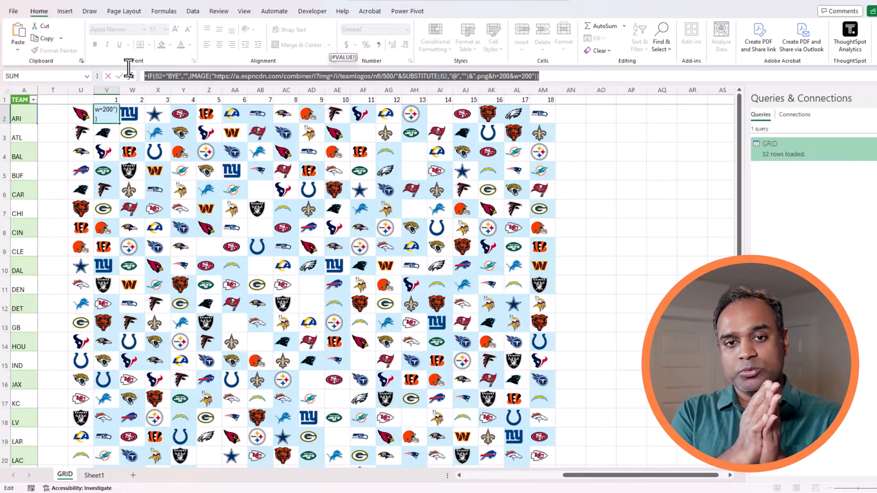
key(Escape)
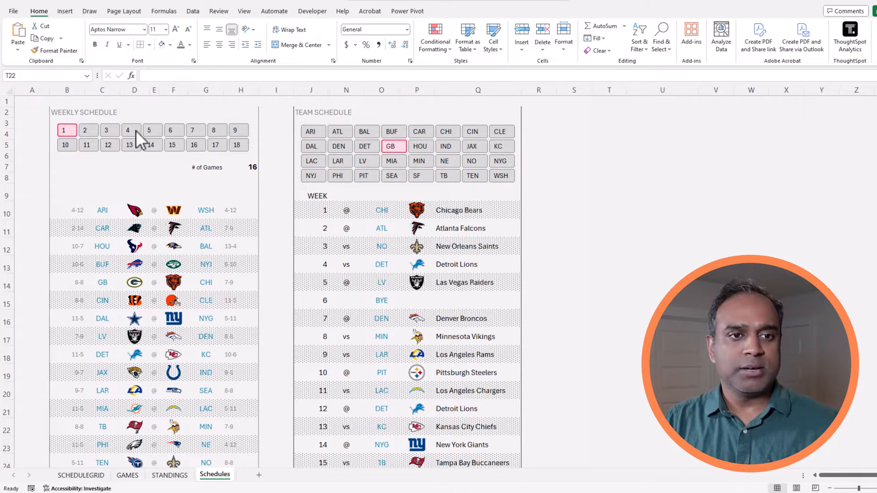
Step through the week buttons (2–6, 8, 17, 16, 14), ending on week 13's games.
click(83, 131)
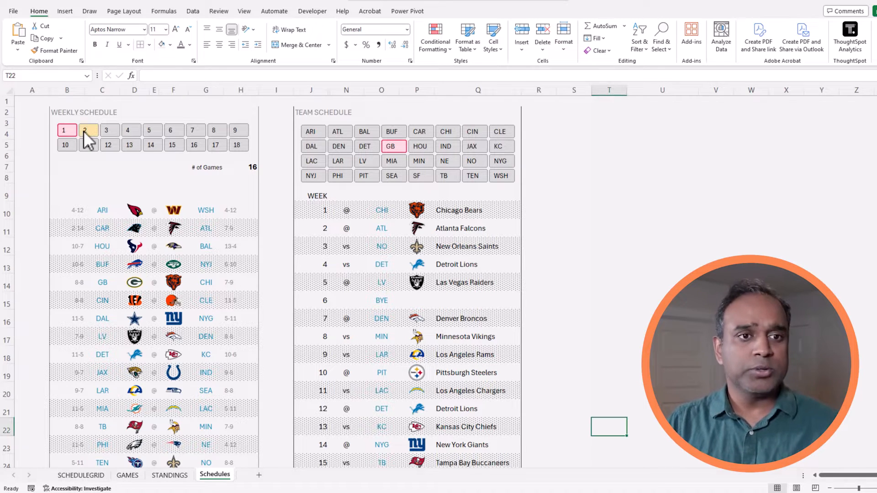
click(90, 134)
click(113, 131)
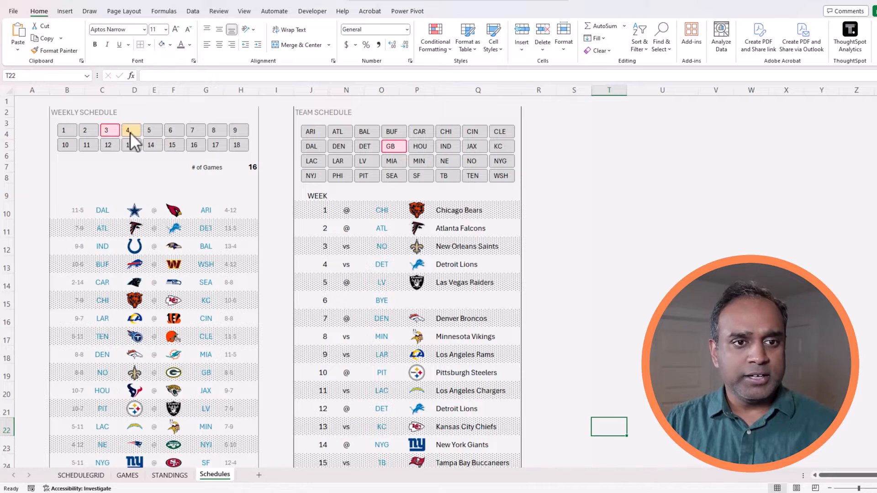
click(135, 130)
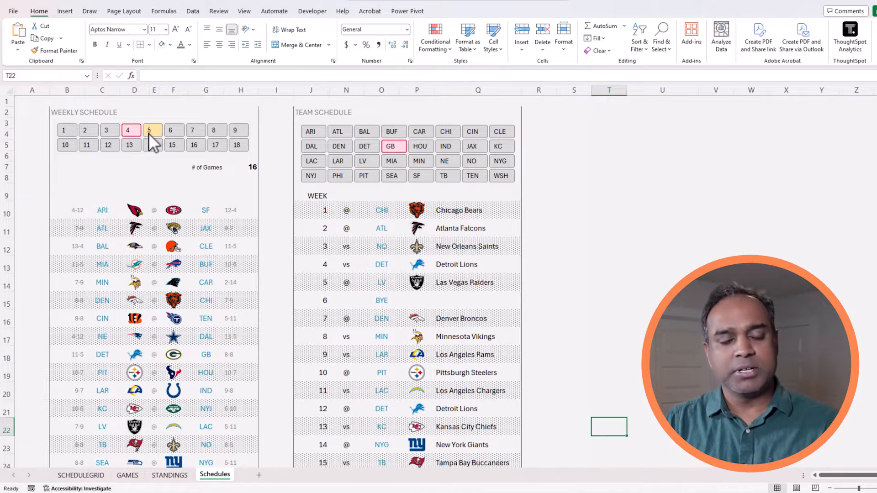
click(149, 133)
click(171, 131)
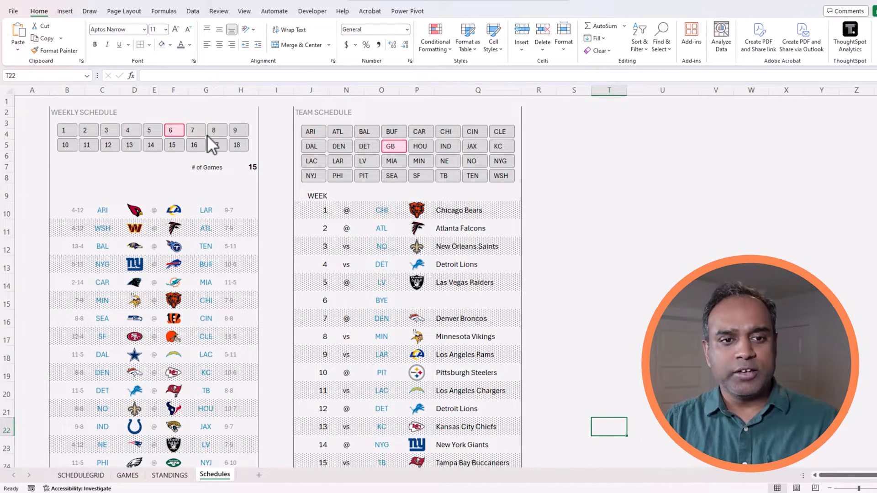
click(213, 130)
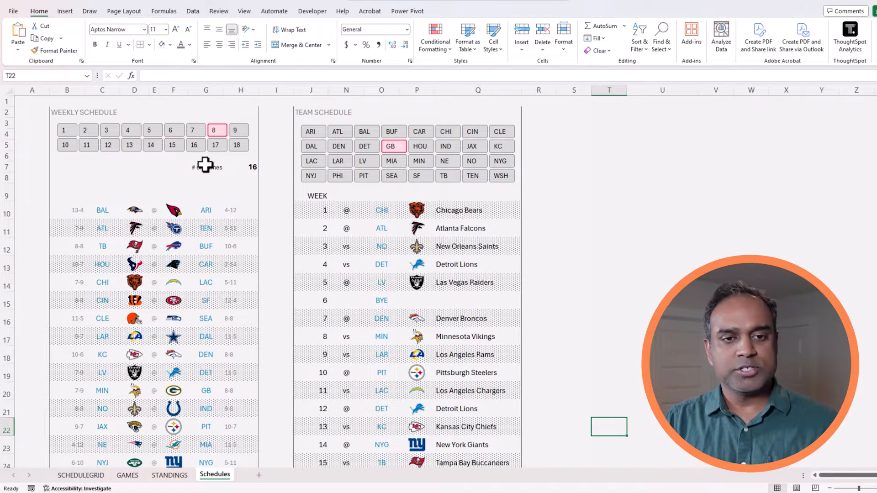
click(216, 145)
click(195, 146)
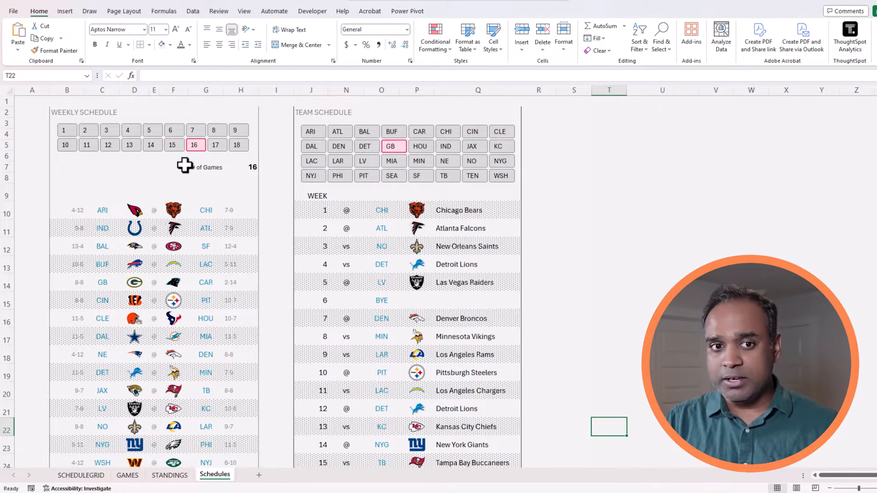
click(160, 143)
click(129, 145)
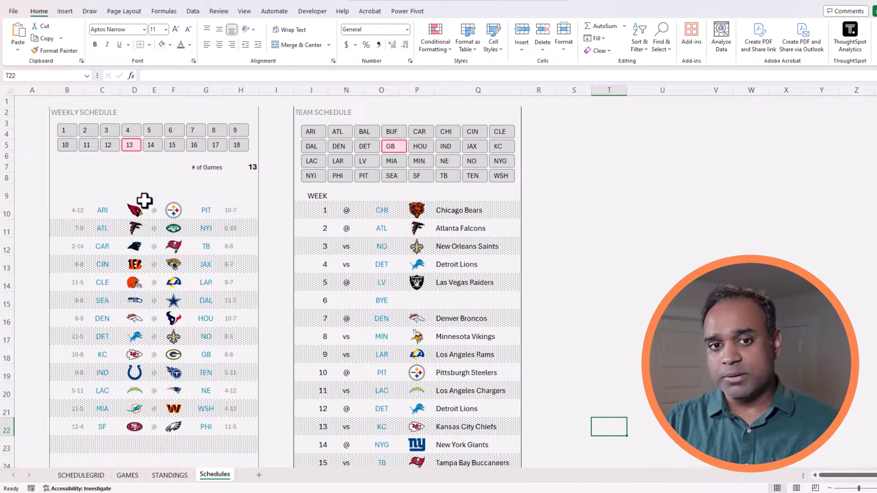
Cycle team schedules through Chicago, Jacksonville and Cleveland, ending on the New York Giants.
click(452, 135)
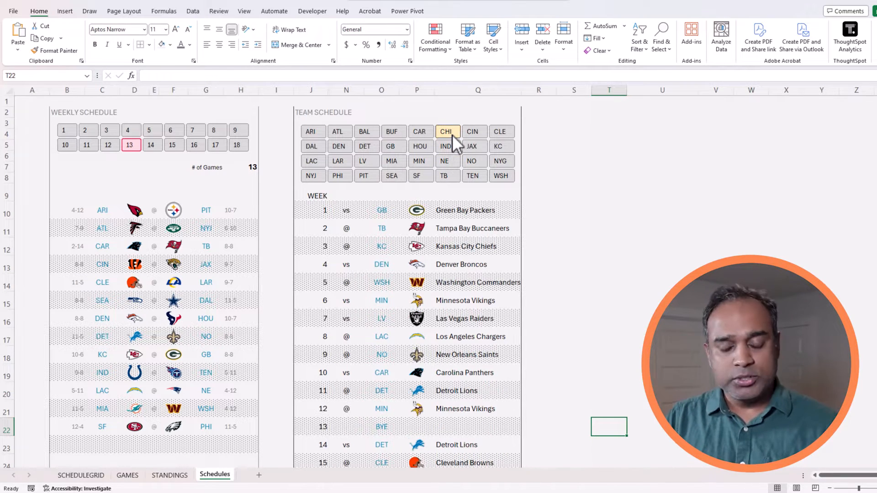
click(472, 143)
click(499, 135)
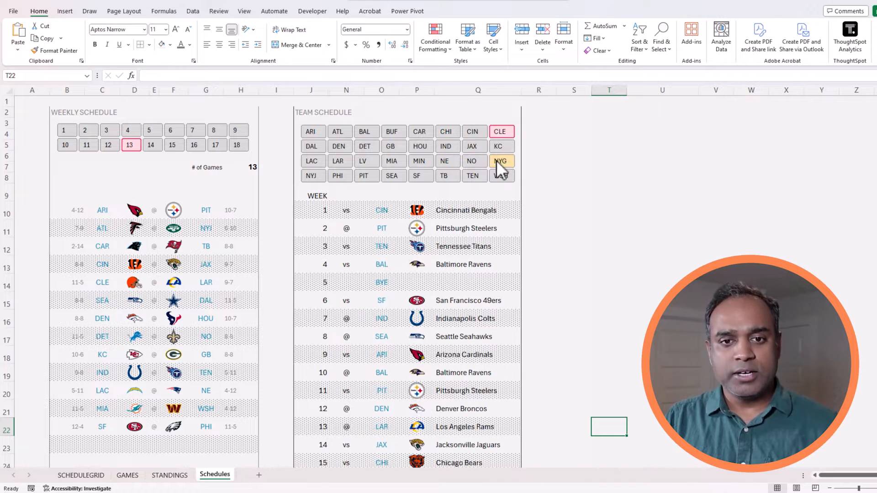
click(497, 161)
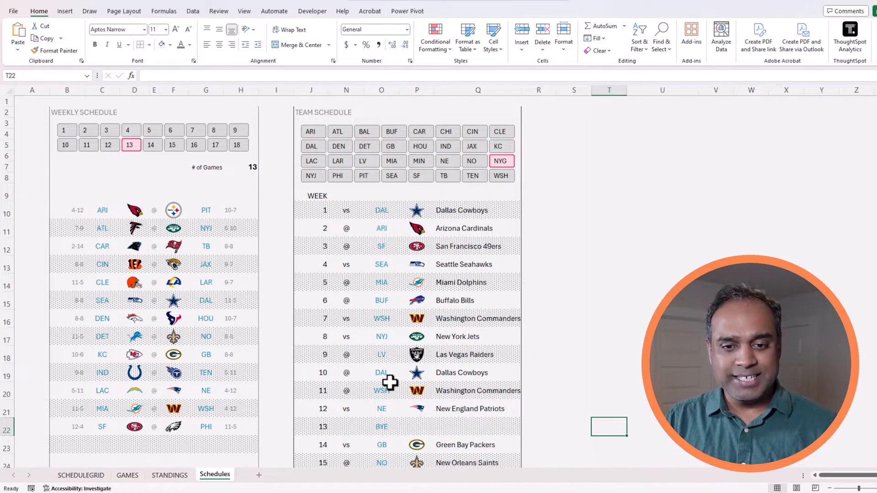
scroll(389, 381, down, 3)
scroll(390, 382, up, 3)
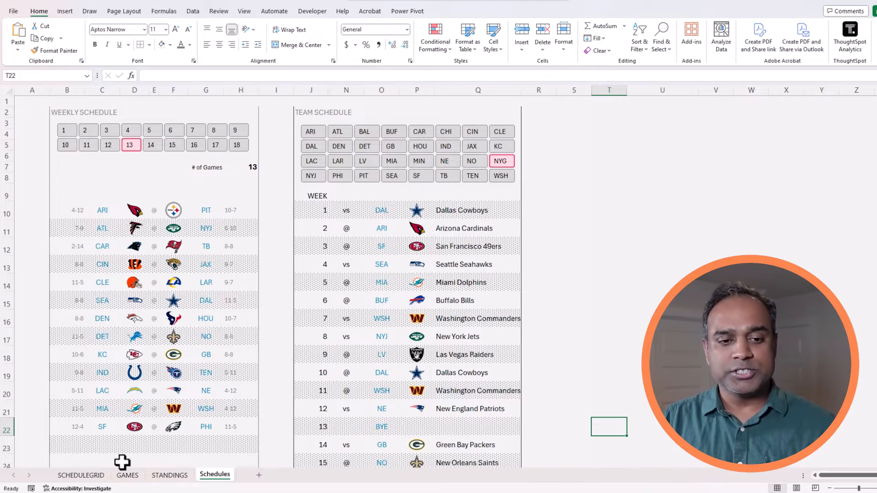
click(110, 476)
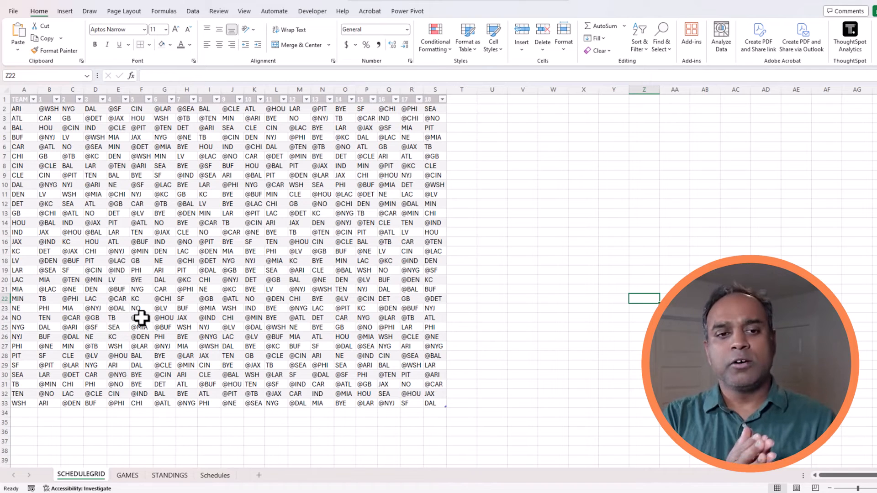
click(127, 476)
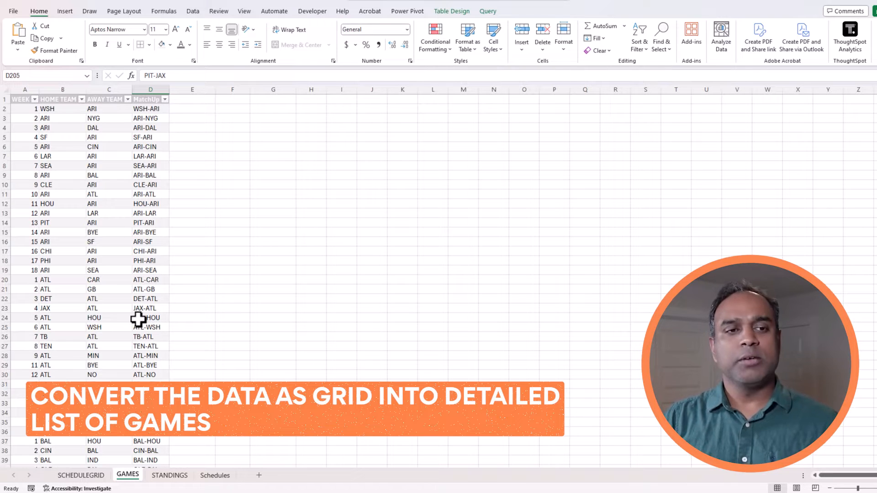
click(137, 319)
key(ctrl+Left)
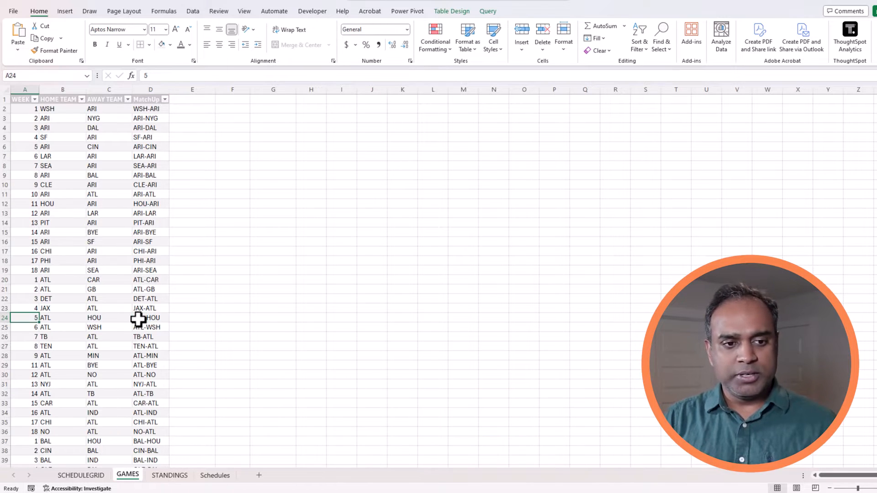
key(ctrl+Down)
key(ctrl+Up)
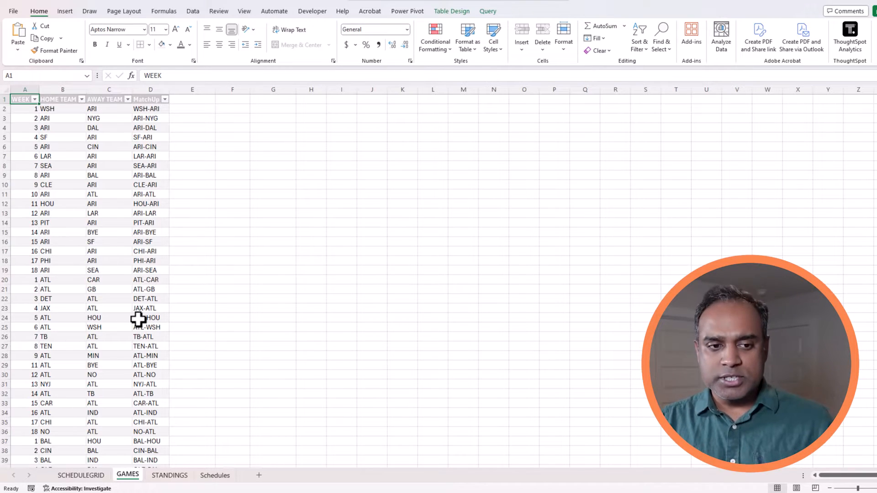
click(164, 473)
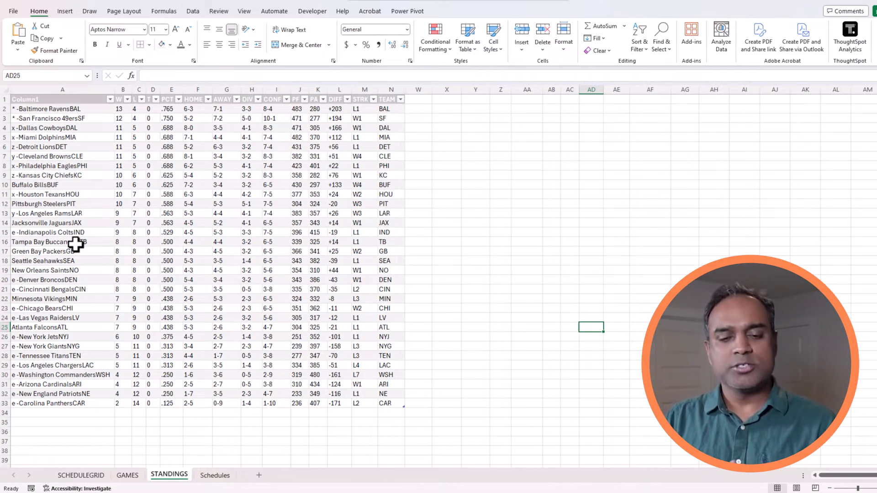
click(218, 476)
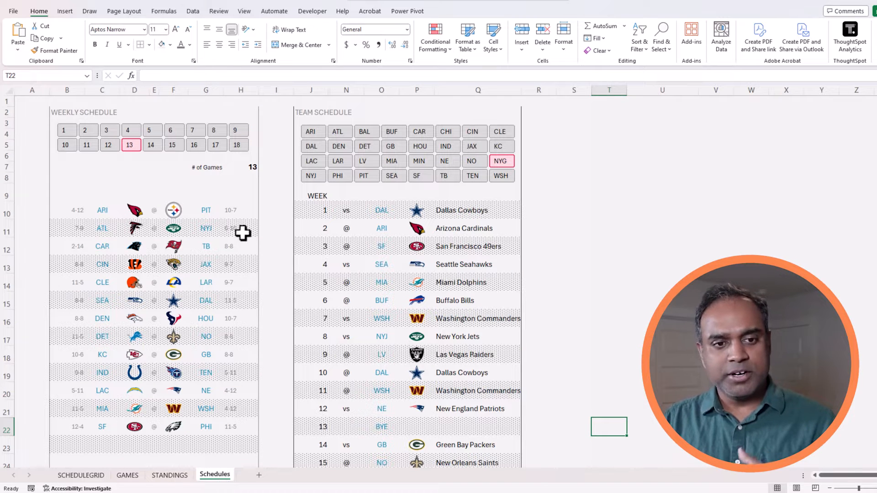
click(80, 210)
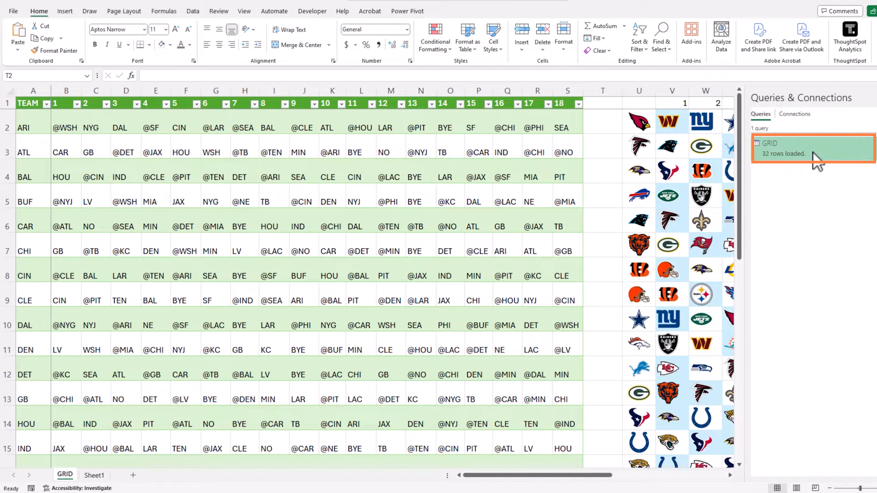
Edit the GRID query from the Queries & Connections pane.
right_click(767, 149)
click(793, 178)
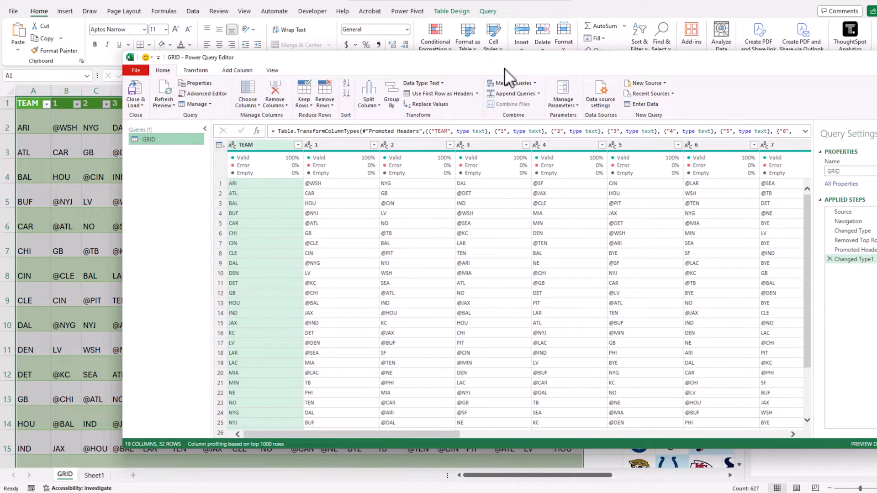
Maximize the editor, add a new query referencing GRID, and name it GAMES.
double_click(504, 64)
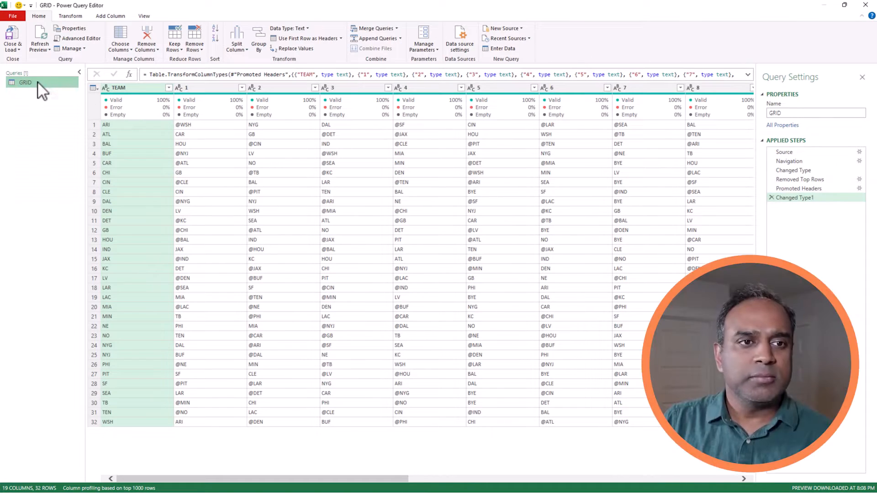
right_click(31, 84)
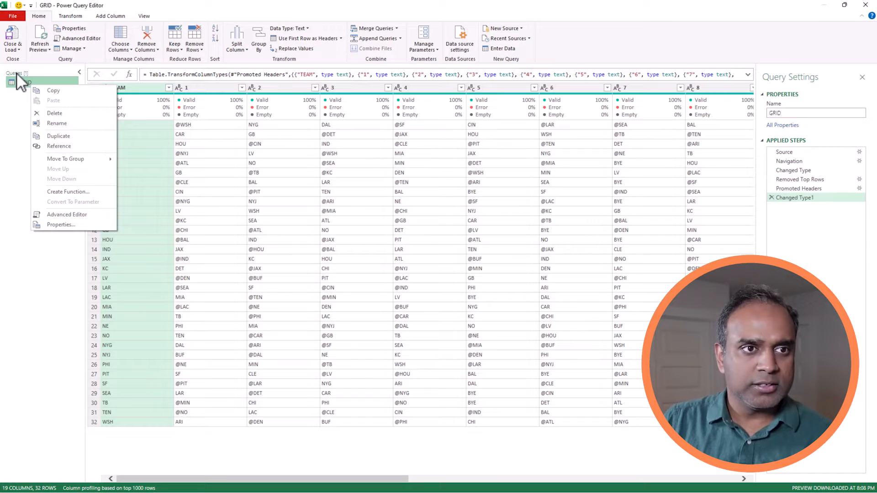
right_click(21, 84)
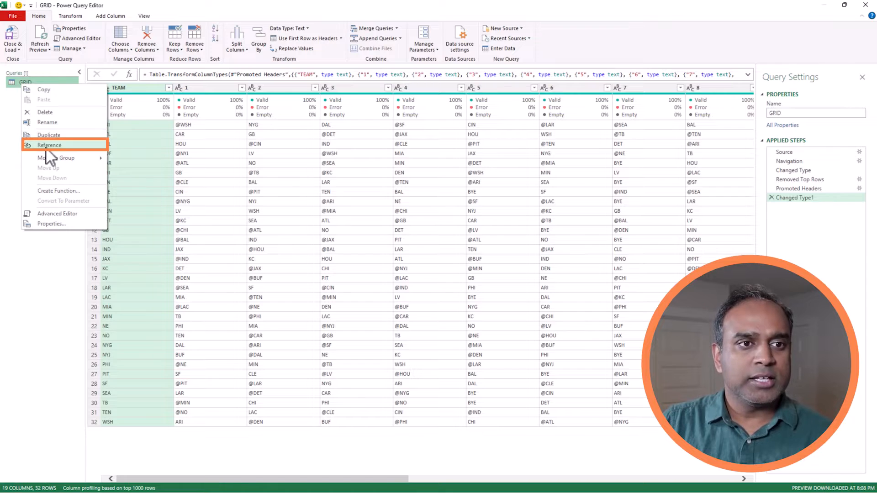
click(46, 145)
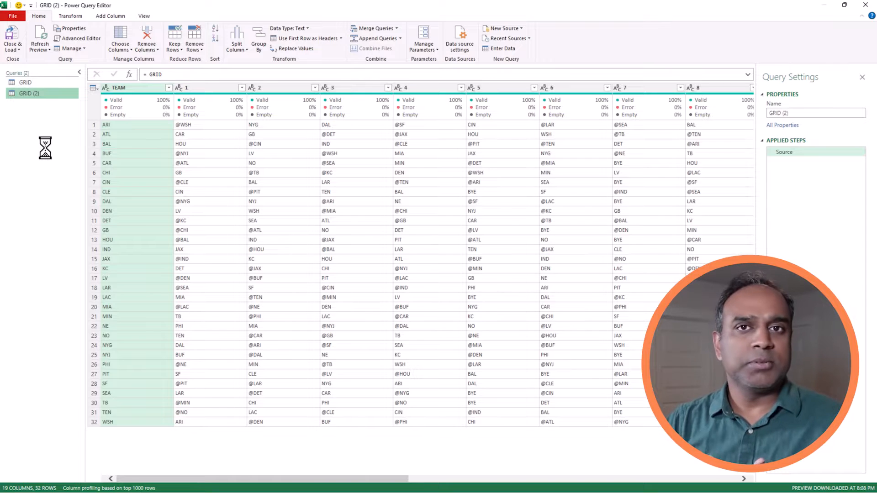
click(803, 114)
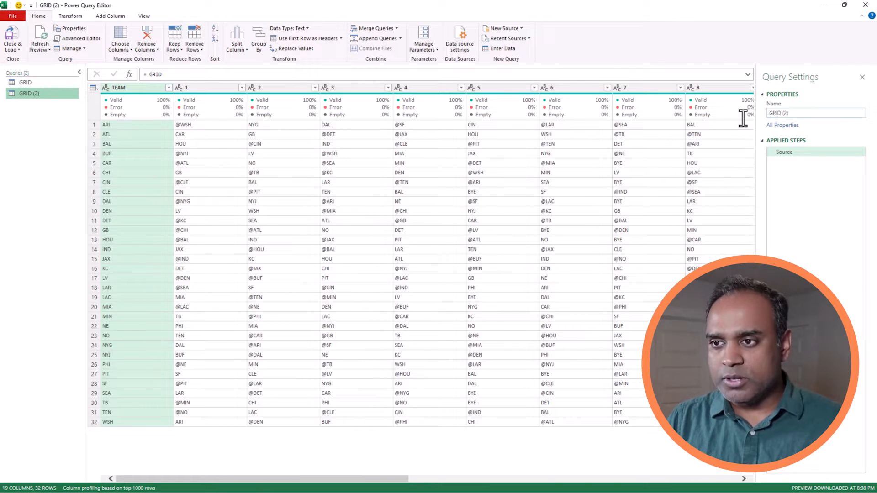
key(ctrl+a)
text(GAMES)
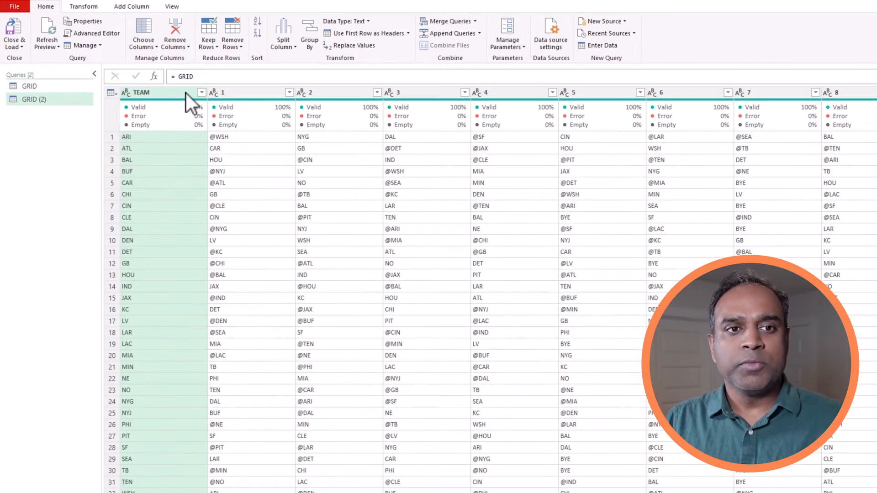
Confirm the GAMES name, unpivot all columns except TEAM, then view the Source step.
key(Return)
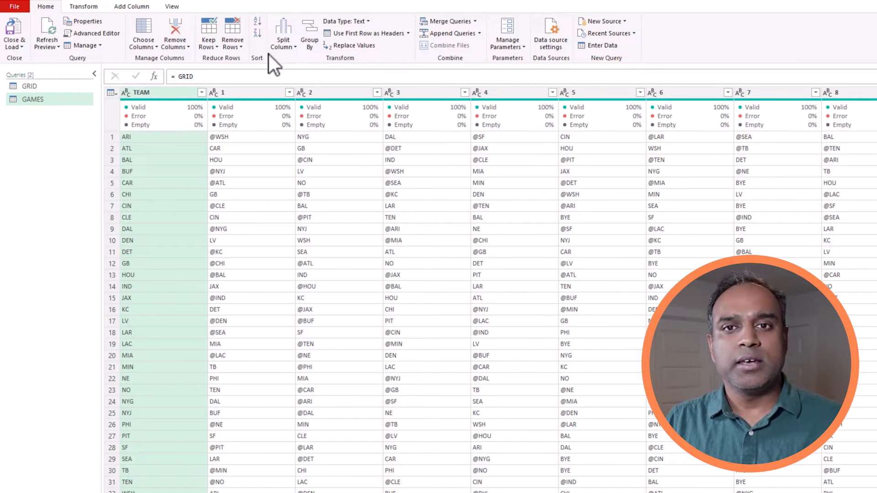
click(94, 8)
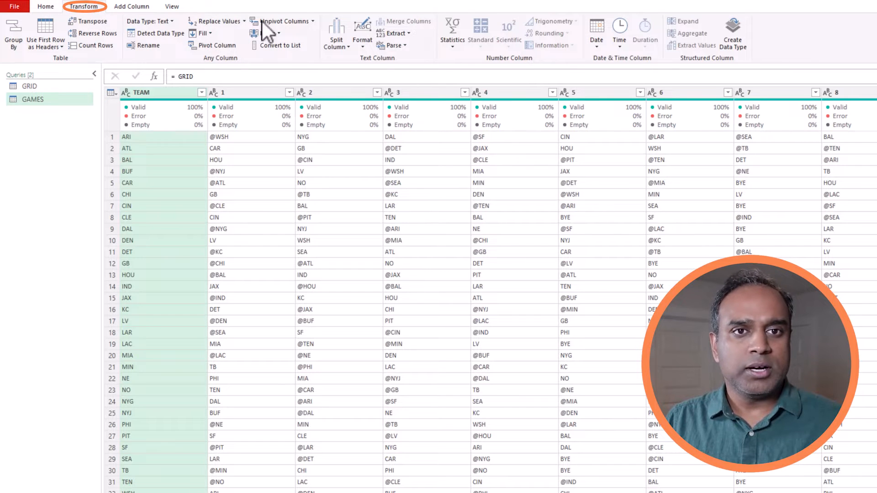
click(313, 22)
click(293, 46)
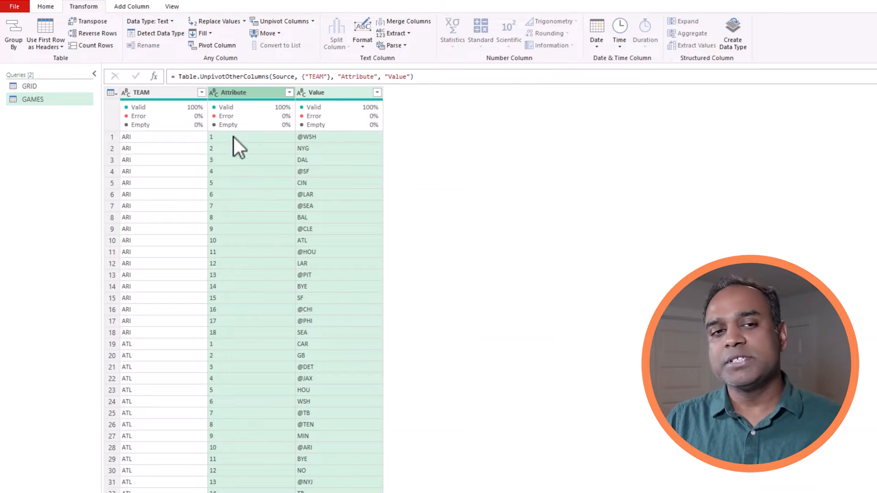
click(341, 116)
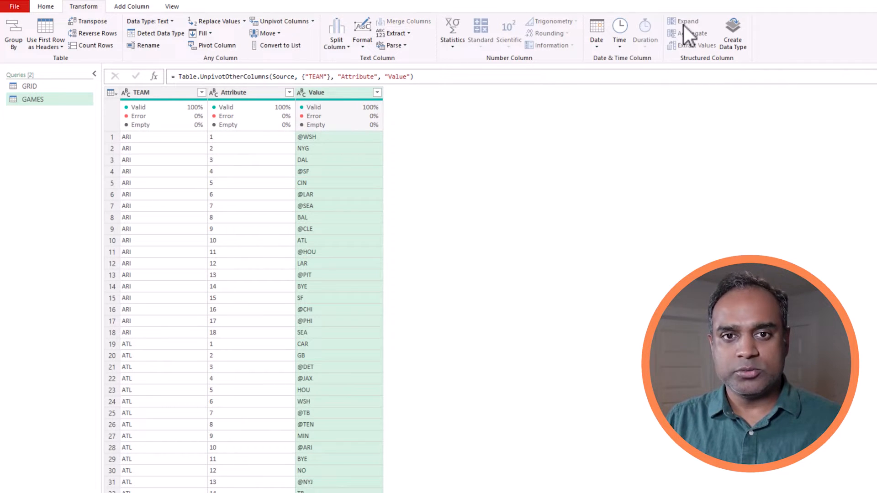
click(803, 153)
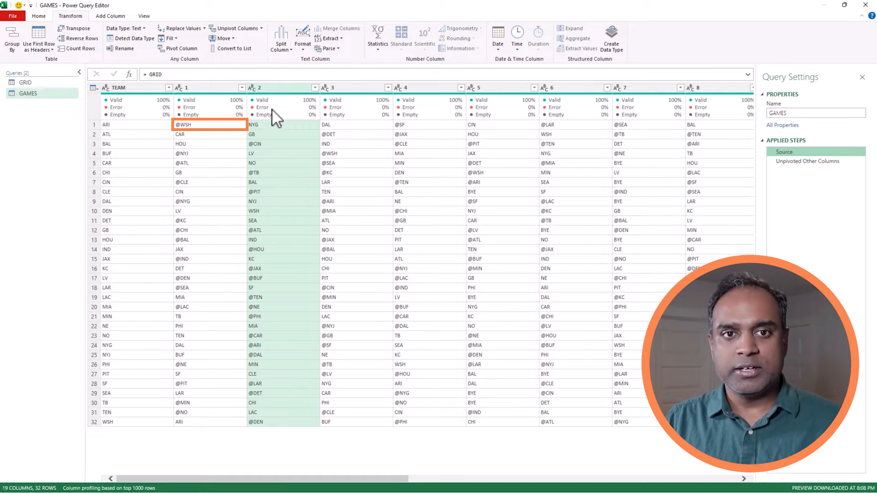
click(809, 160)
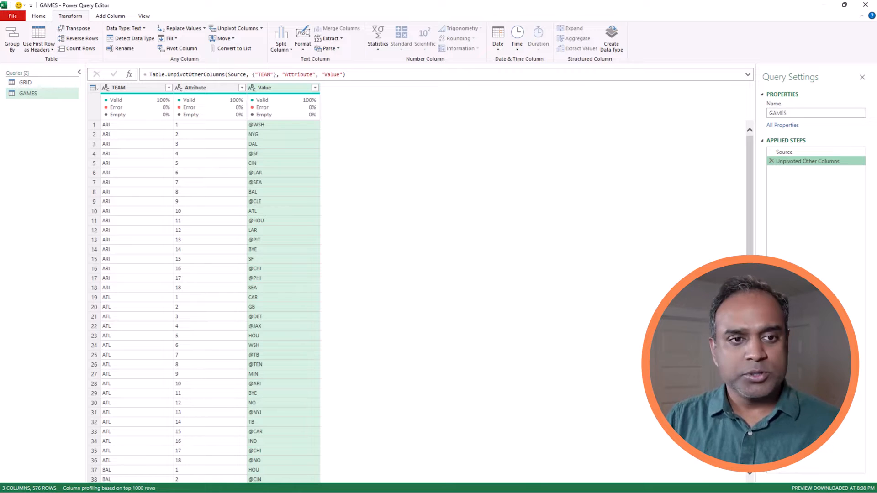
click(97, 212)
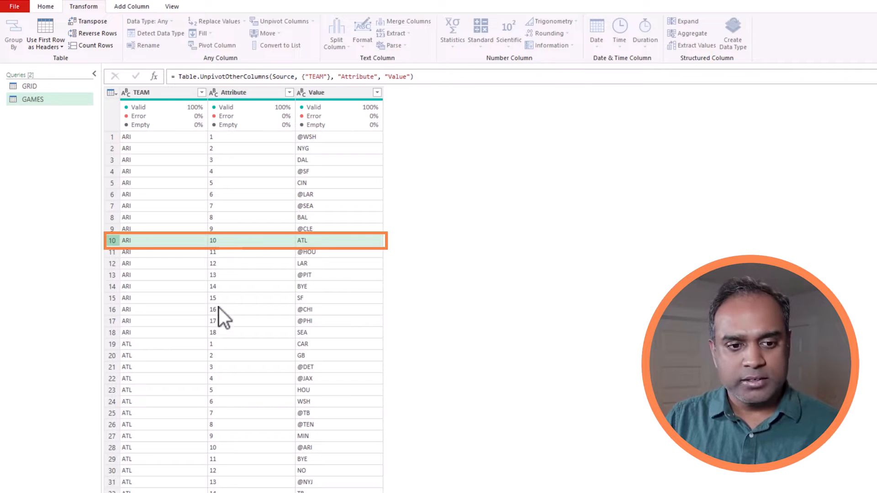
click(113, 451)
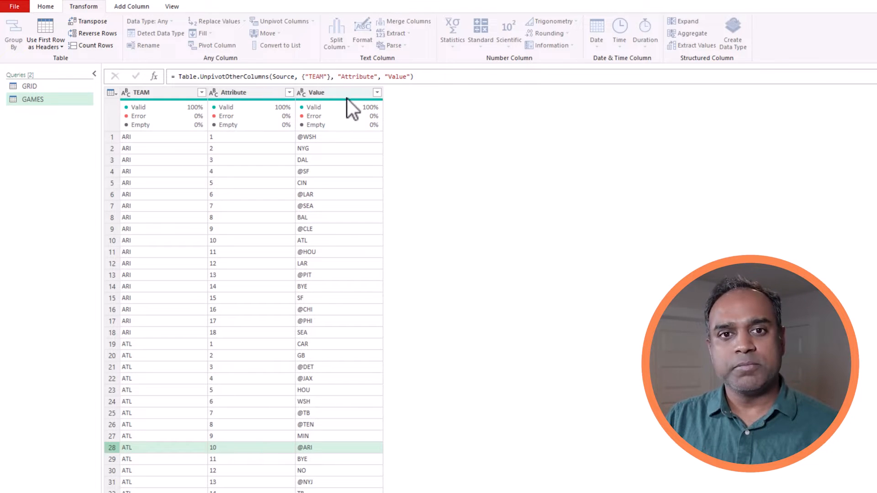
mouse_move(335, 106)
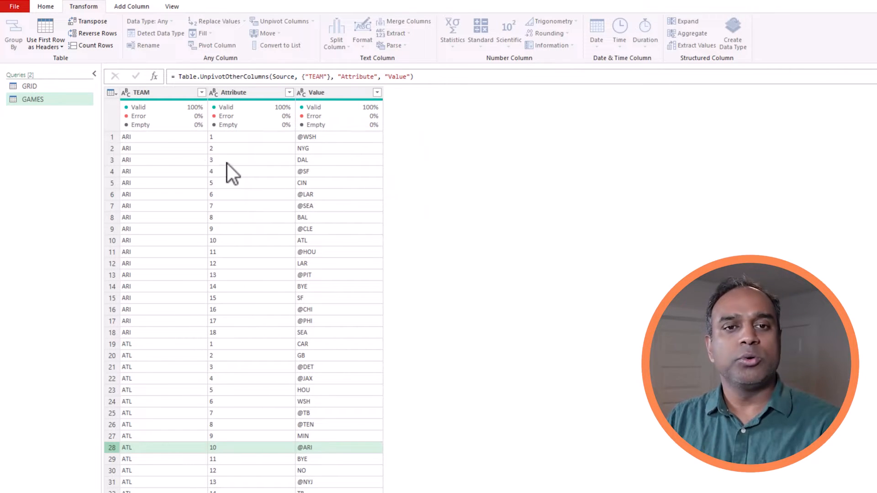
click(111, 138)
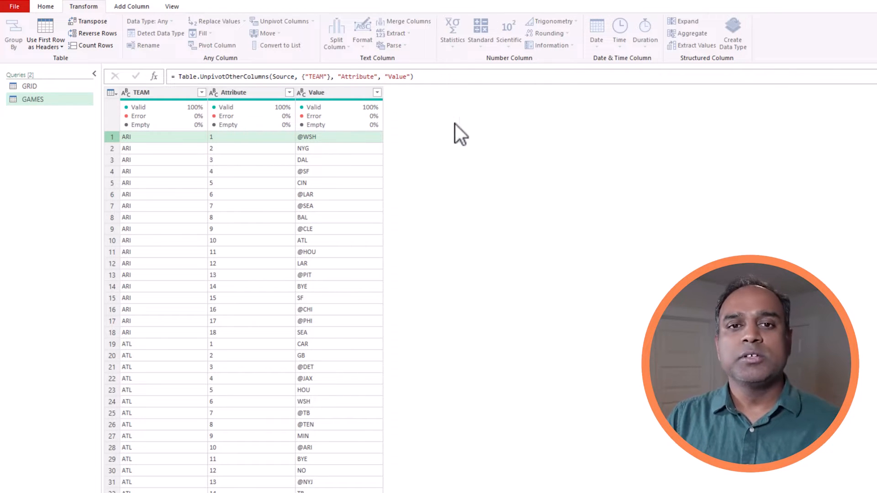
Start a custom column named HOME TEAM whose formula begins with if Text.StartsWith.
click(132, 7)
click(55, 34)
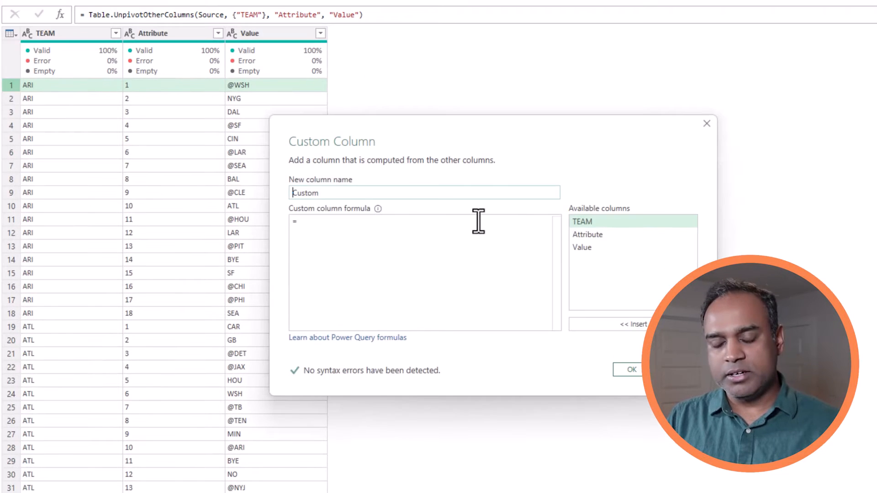
text(HOME TE)
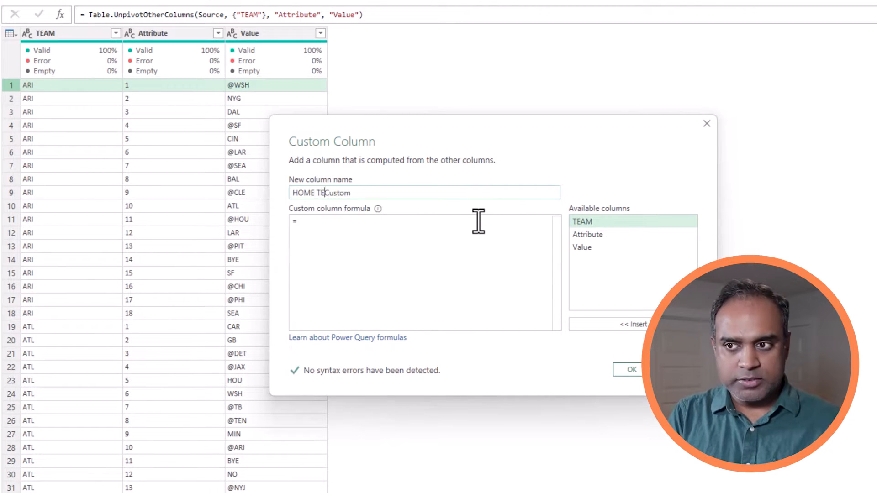
text(AM)
key(Delete)
key(Delete)
key(Delete)
key(Delete)
key(Delete)
key(Delete)
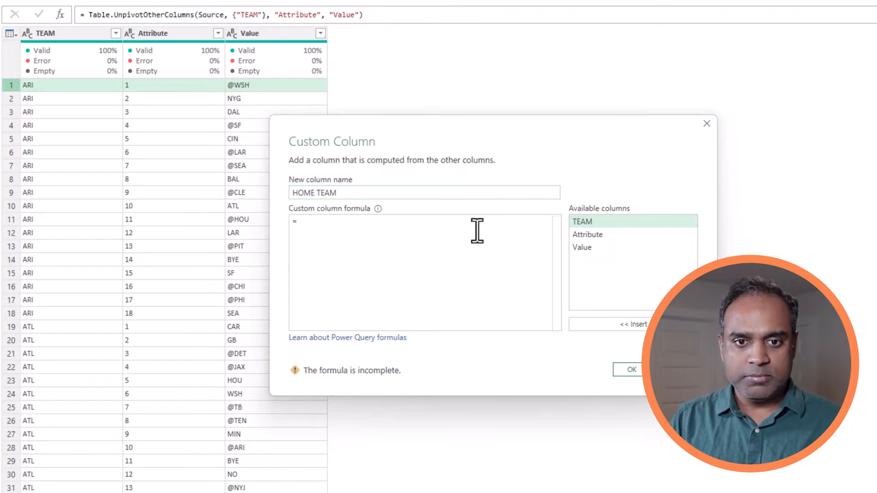
click(477, 229)
text(if tex)
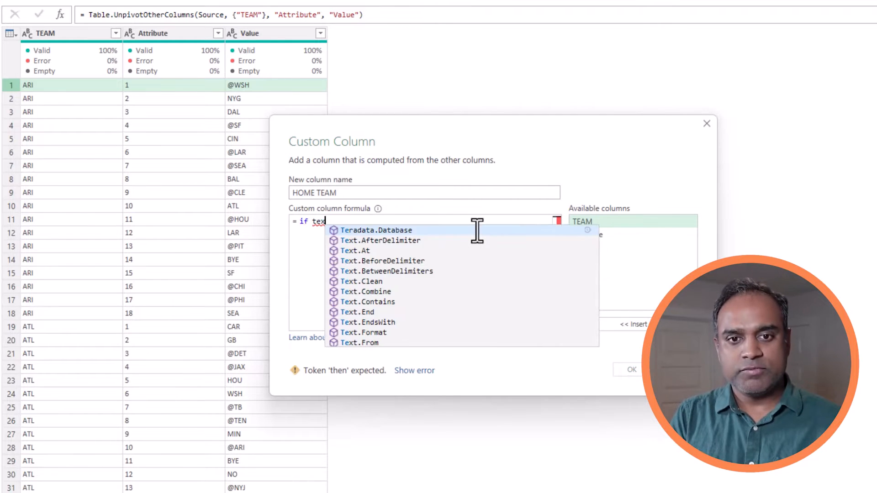
text(t.Starts)
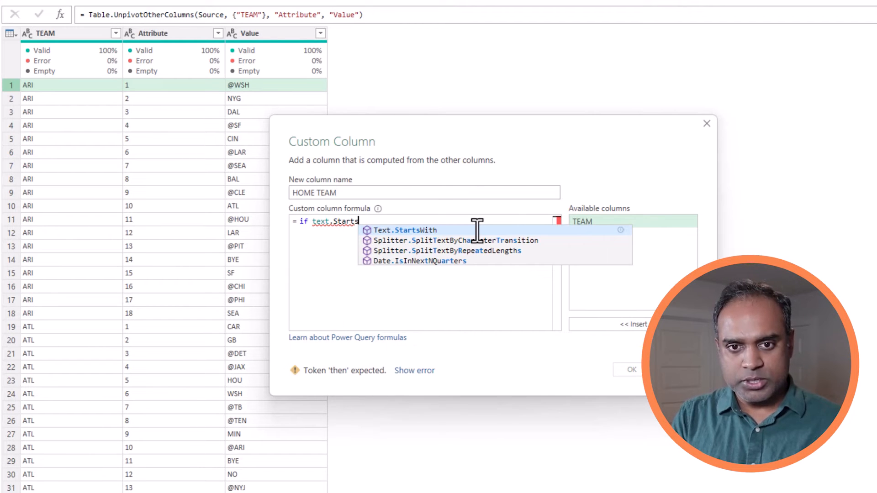
key(Tab)
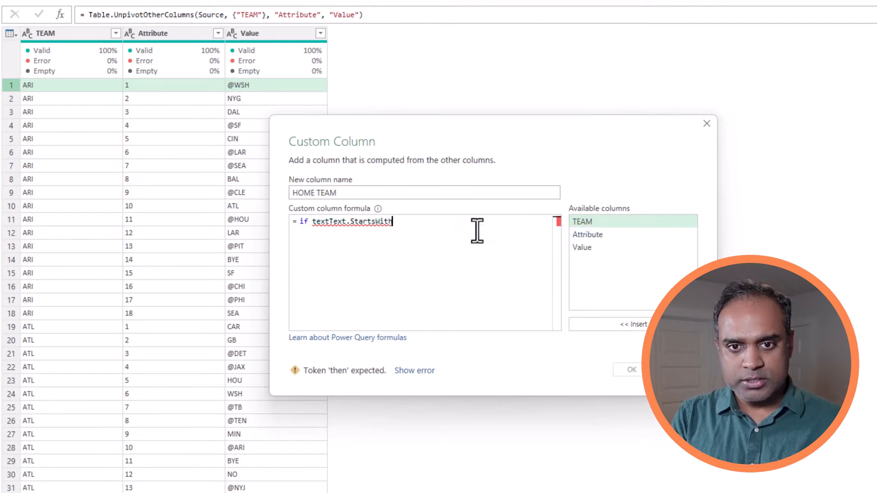
click(332, 221)
key(BackSpace)
key(BackSpace)
key(BackSpace)
key(BackSpace)
key(End)
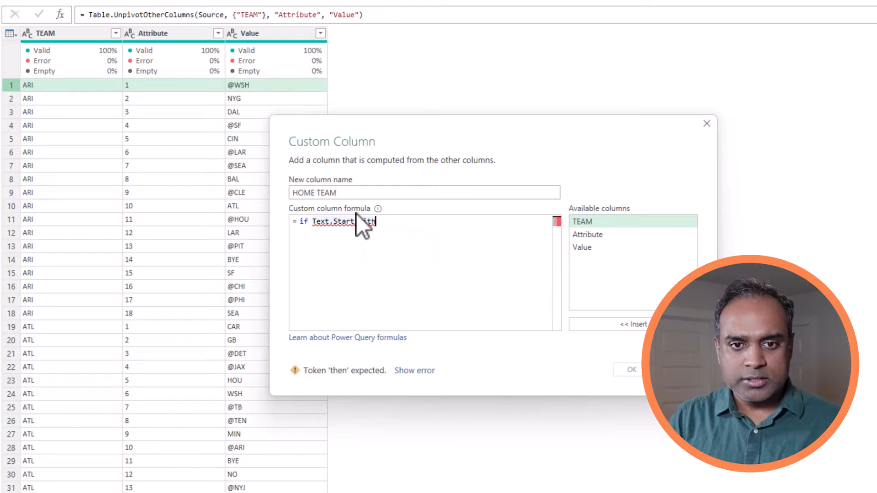
Finish the HOME TEAM formula: ([Value],"@") then Text.Range([Value],1) else [TEAM].
text(("@)
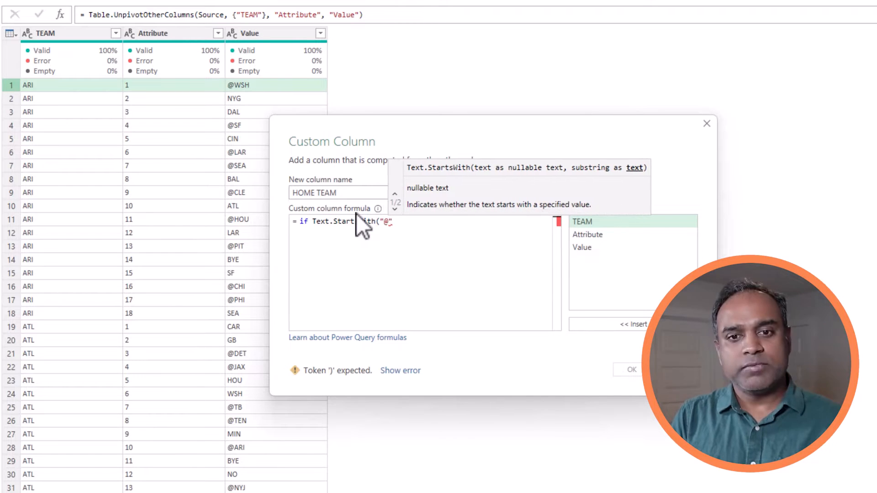
key(BackSpace)
key(BackSpace)
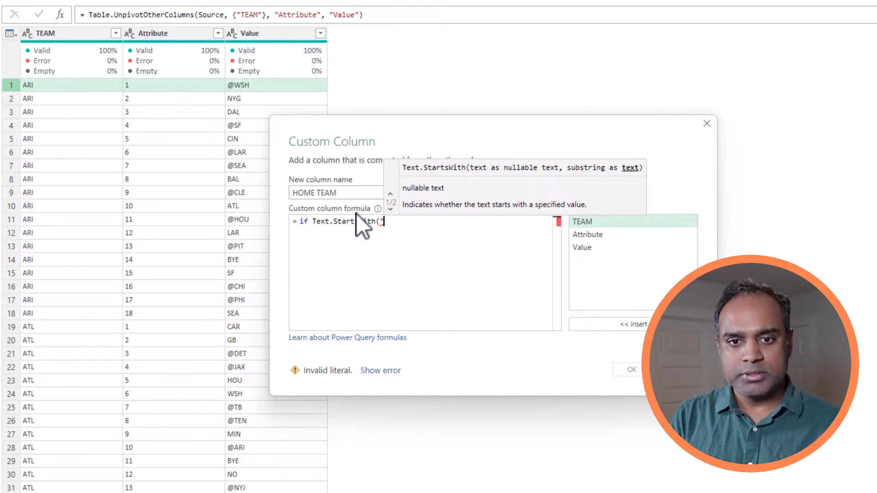
double_click(585, 250)
text(,)
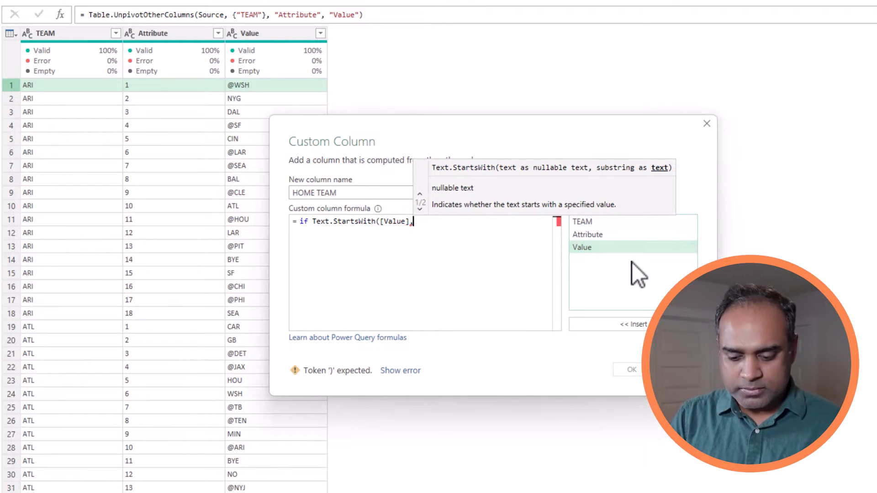
text("@"))
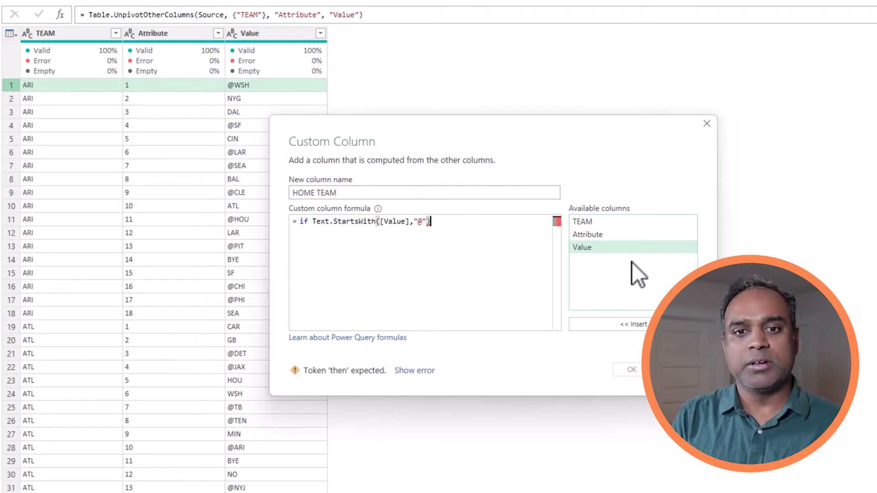
text( then)
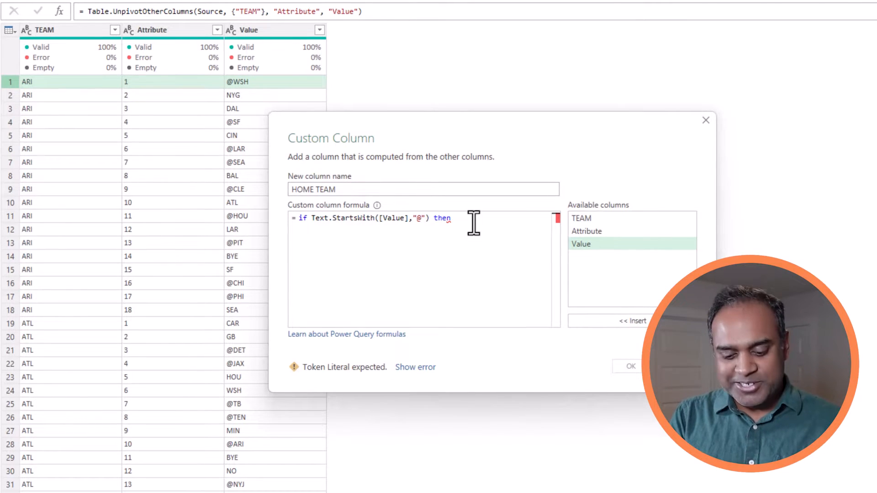
text(Text.Range)
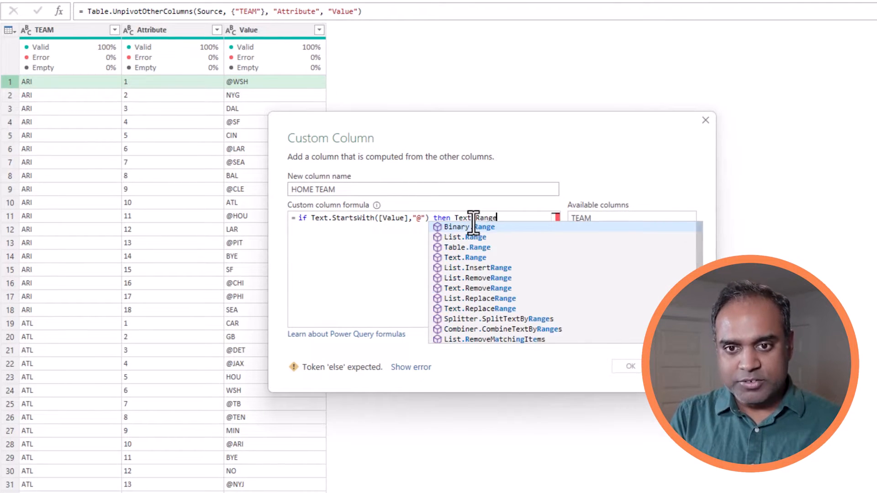
text(()
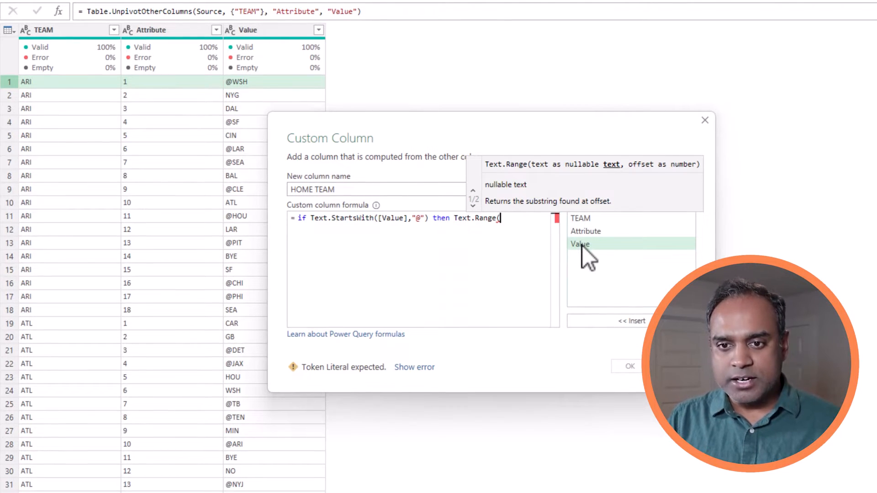
double_click(617, 249)
text(,1)
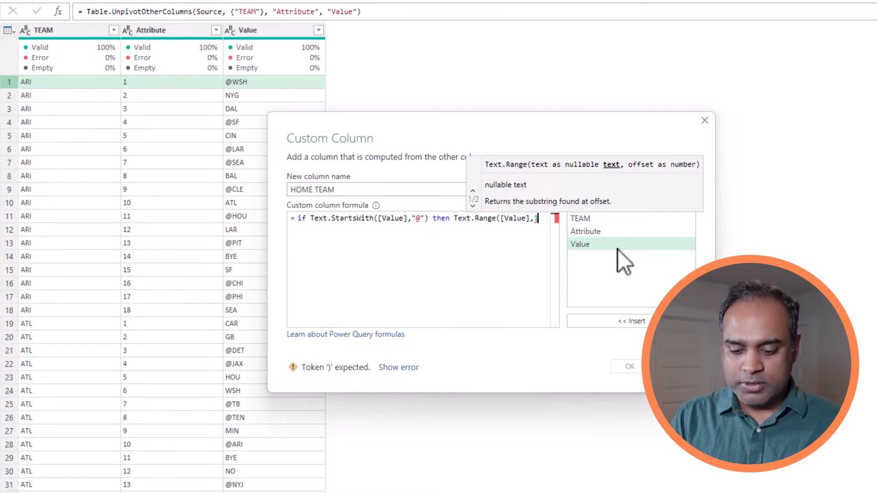
text())
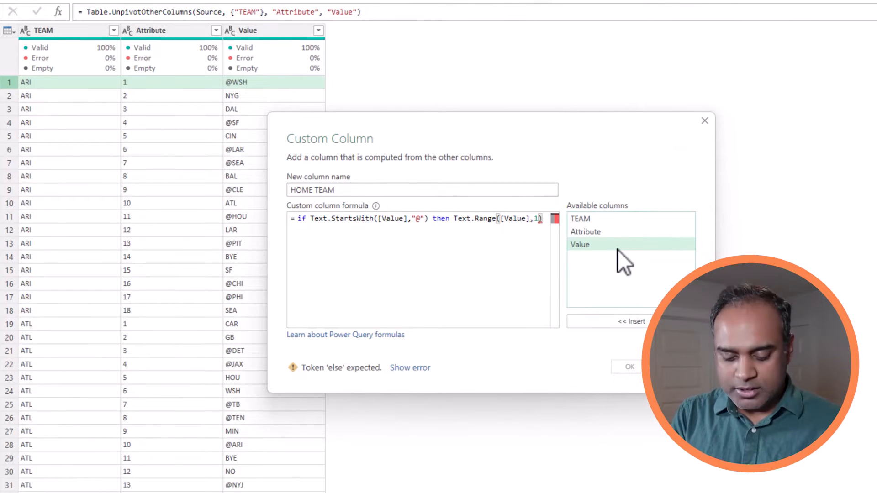
key(Return)
text(else)
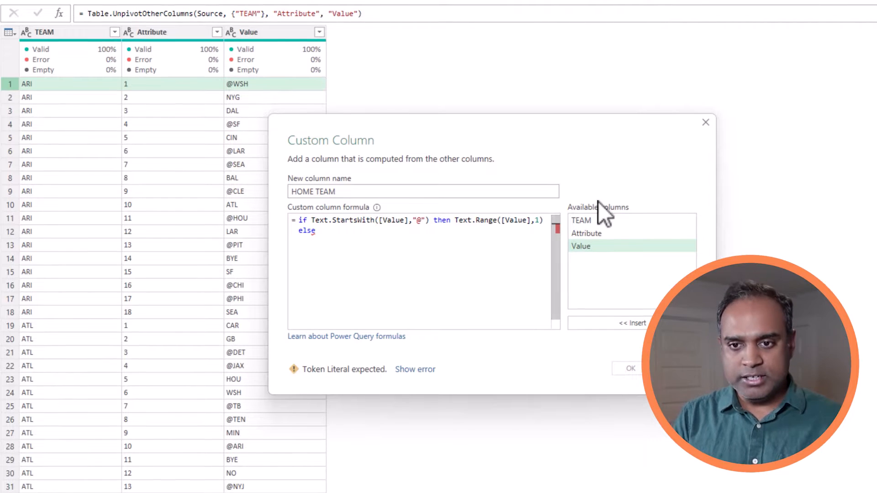
double_click(604, 221)
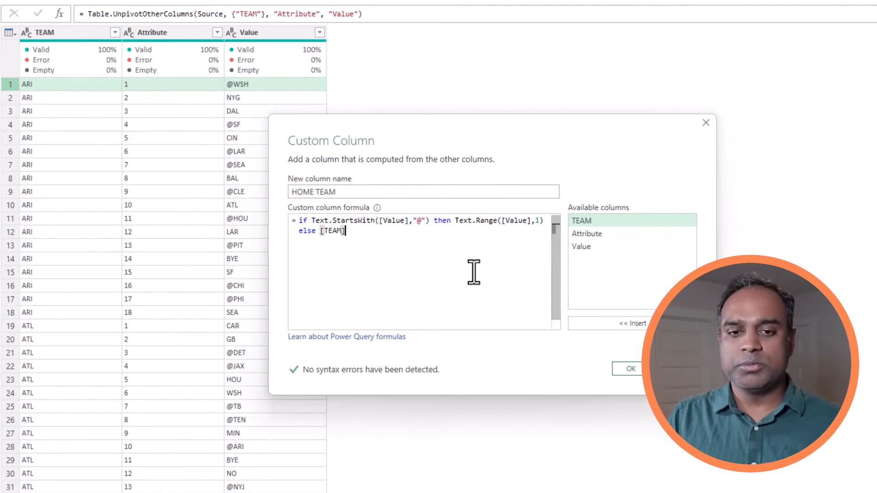
click(624, 369)
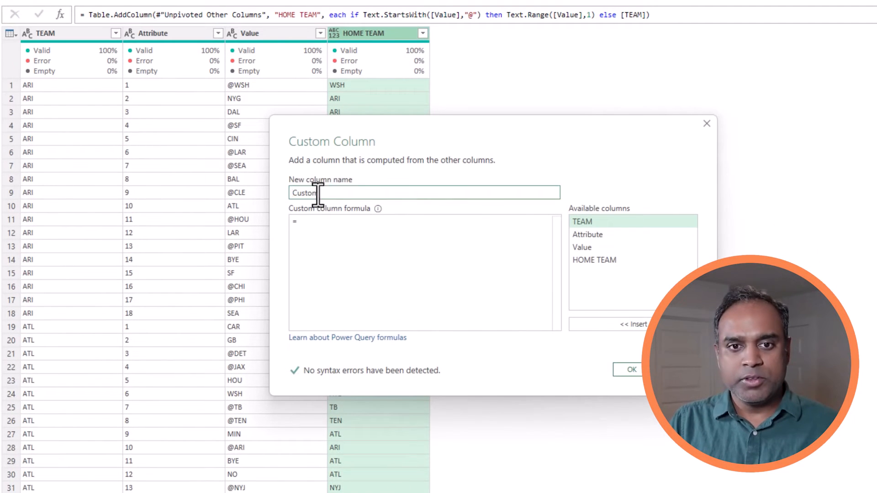
Name the custom column AWAY TEAM and begin its formula with if Text.StartsWith(.
double_click(318, 193)
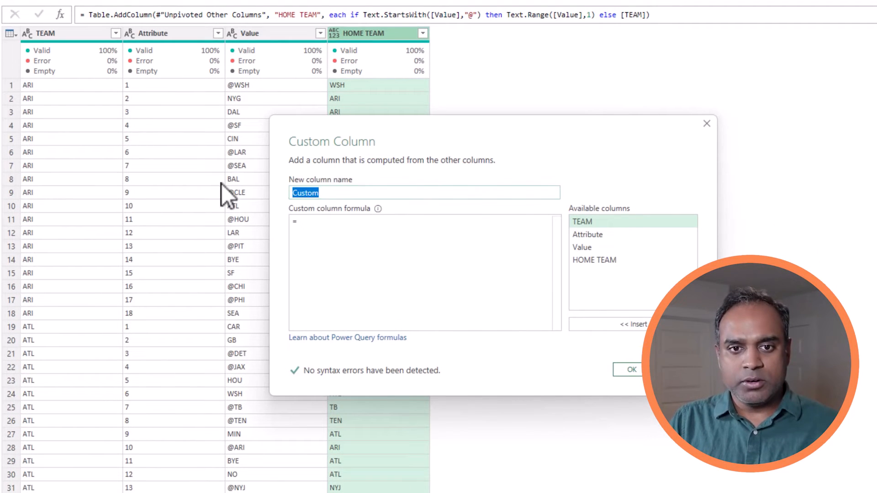
text(AWAY TEAM)
key(Tab)
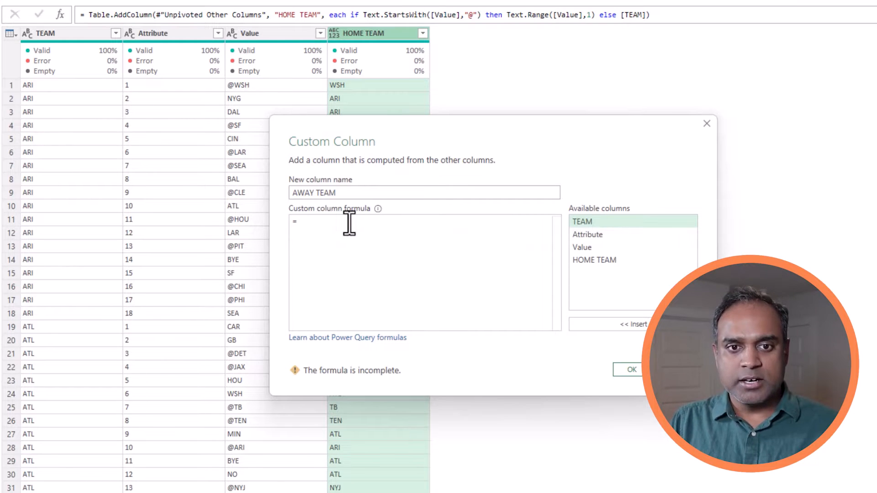
text(if Text.)
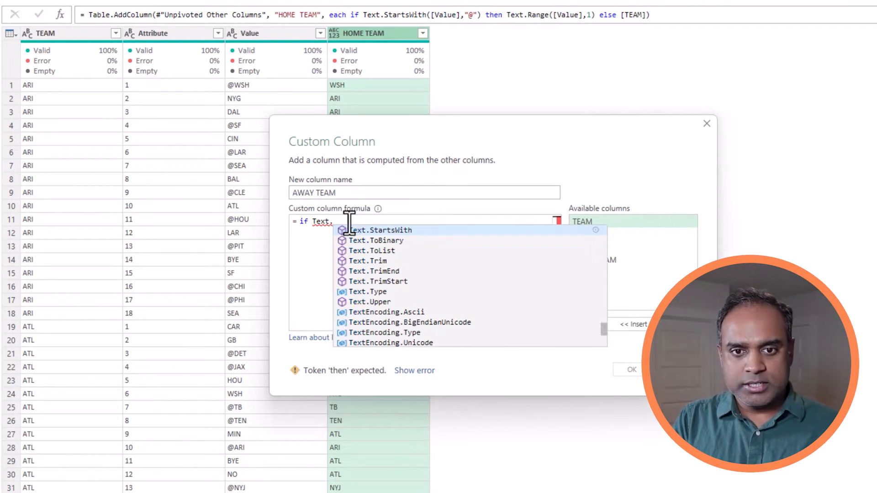
key(Tab)
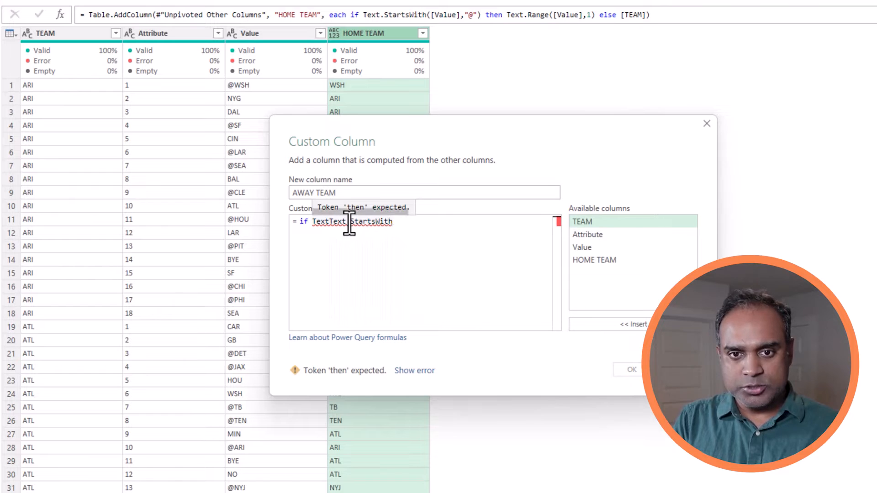
key(shift+Left)
key(shift+Left)
key(shift+Left)
key(shift+Left)
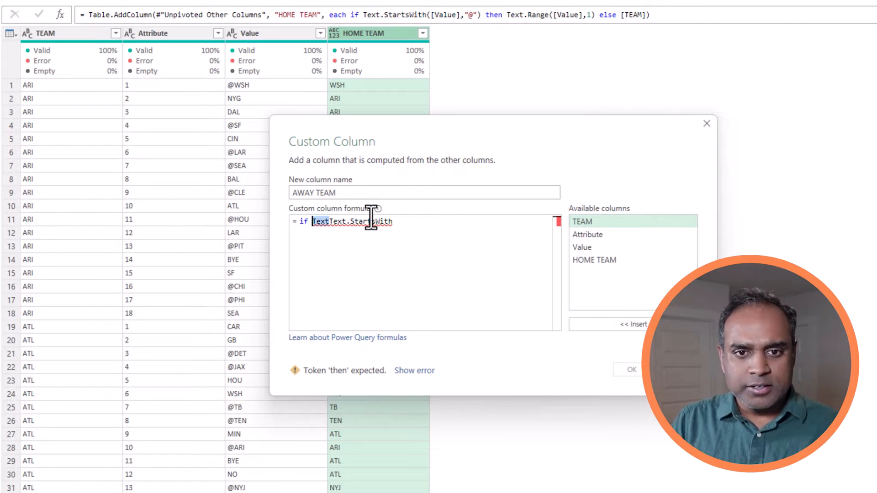
key(BackSpace)
key(End)
text(()
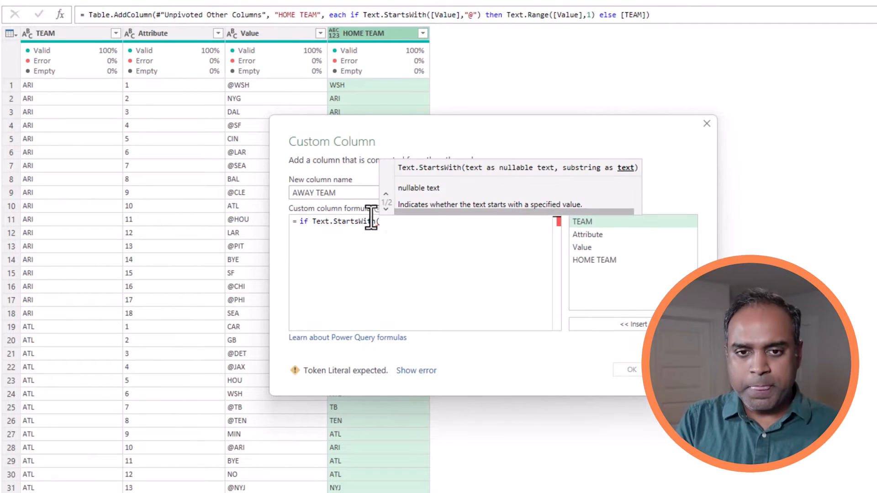
Finish the AWAY TEAM formula: ([Value],"@") then [TEAM] else [Value].
double_click(594, 253)
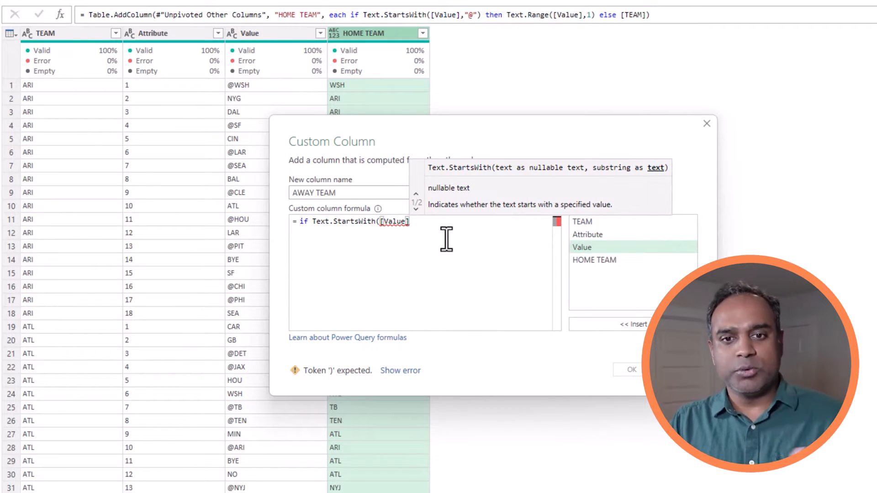
text(,"@"))
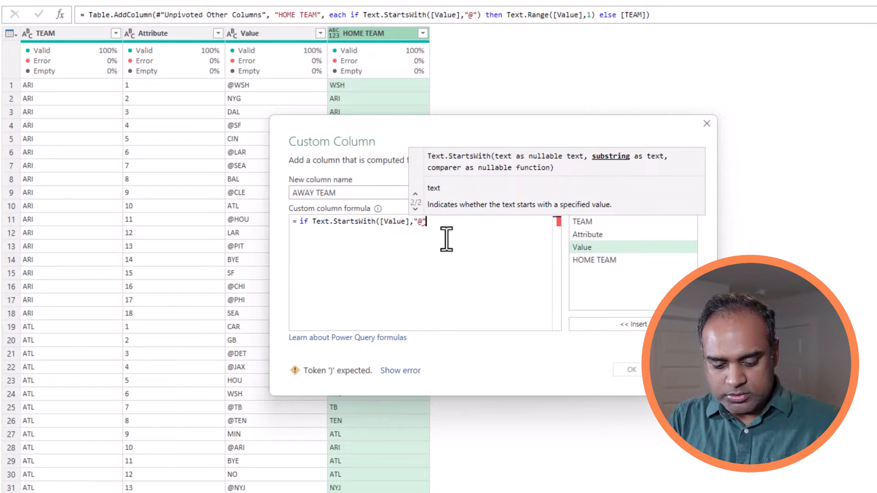
text( then)
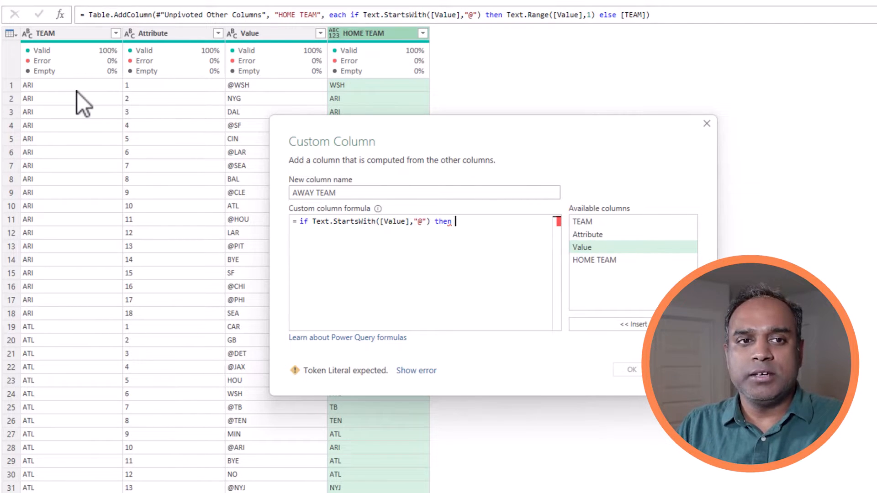
double_click(593, 221)
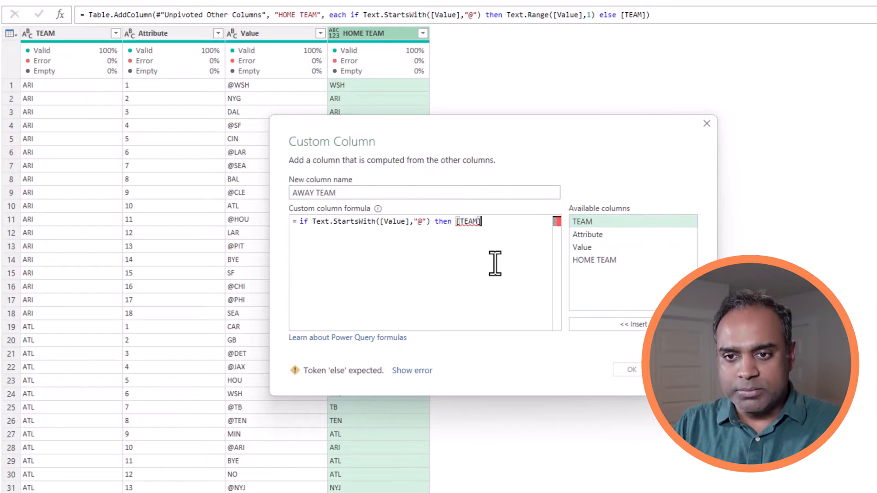
text(else)
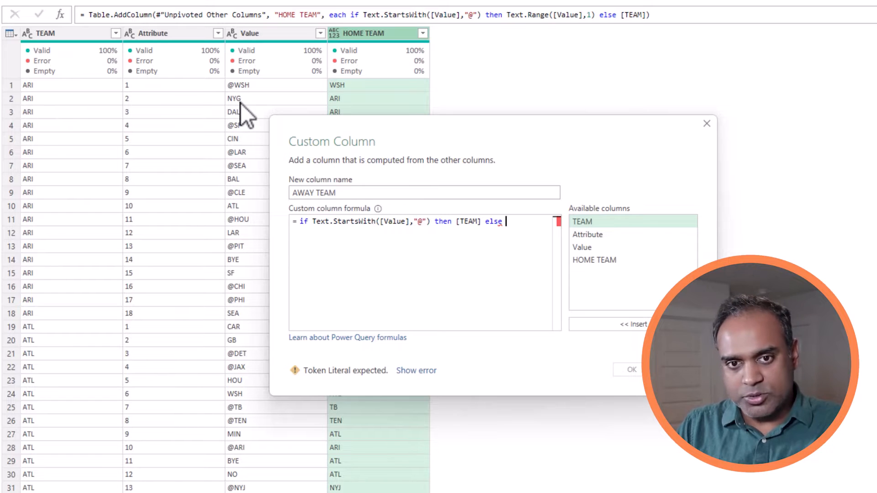
double_click(597, 247)
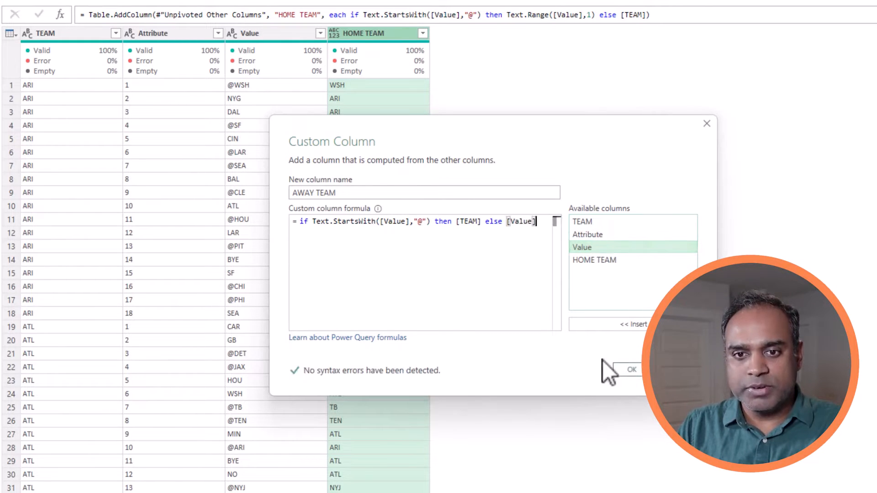
click(631, 370)
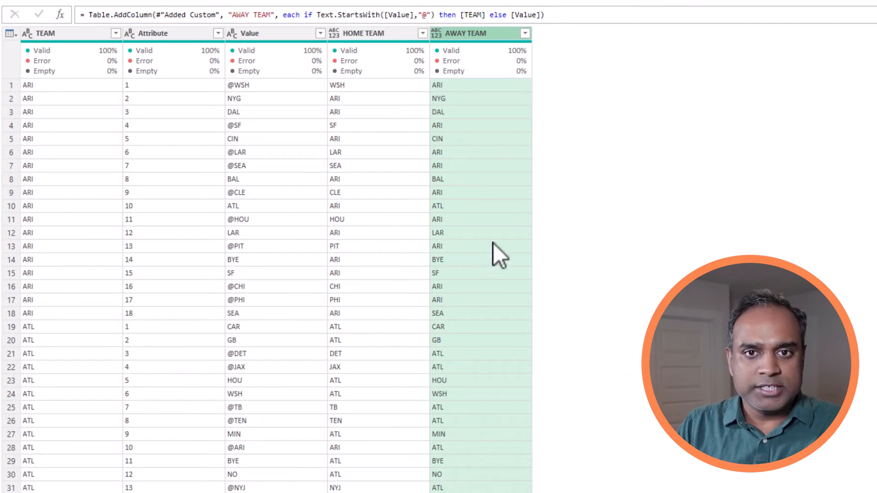
Check the AWAY TEAM values in the first game rows, then start another custom column.
click(14, 82)
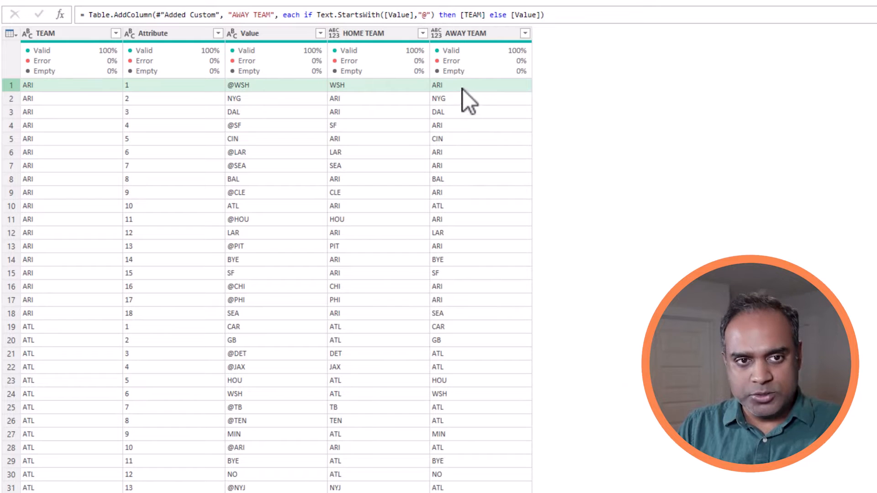
click(14, 102)
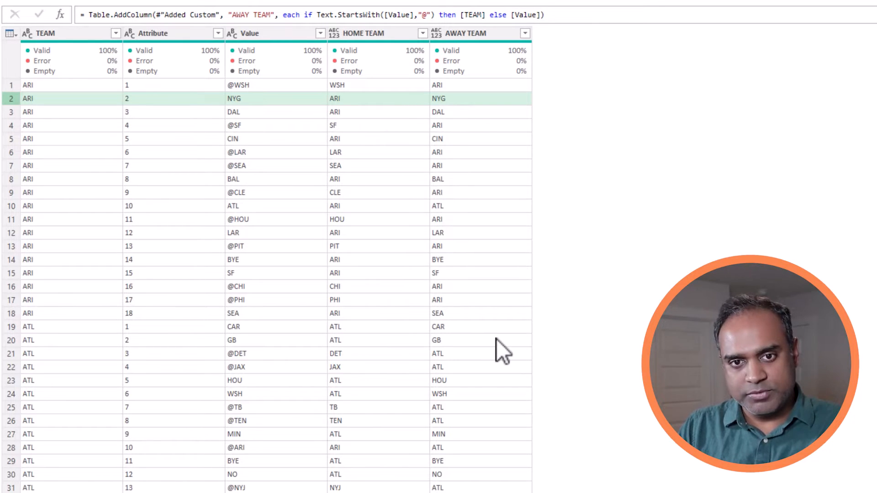
scroll(497, 341, down, 6)
scroll(497, 339, up, 6)
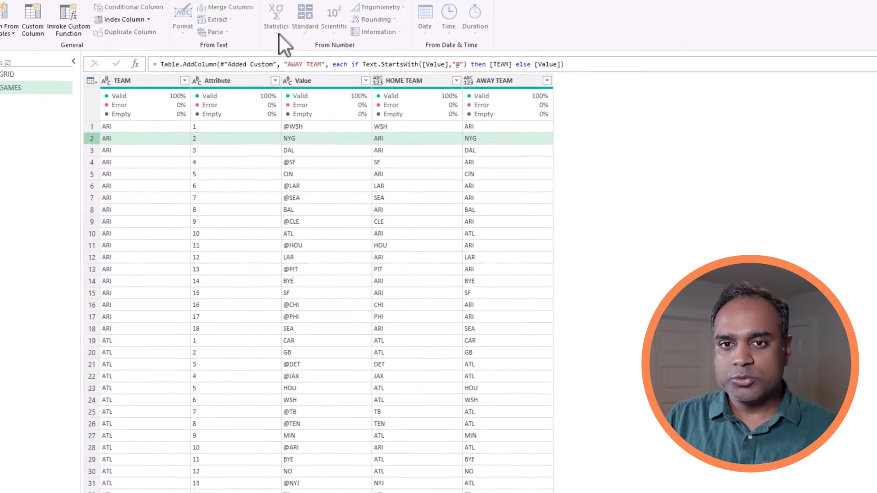
click(33, 20)
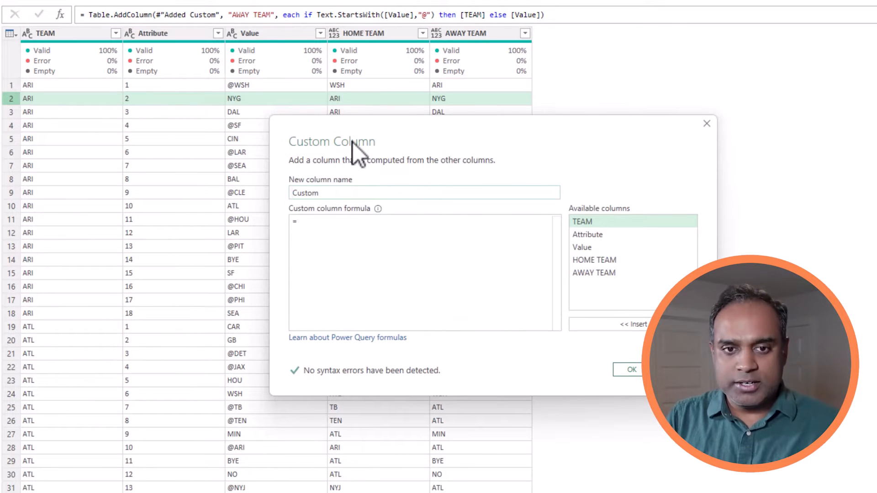
Create the MATCHUP column with formula [HOME TEAM]&"-"&[AWAY TEAM].
drag(340, 191, 271, 193)
text(MA)
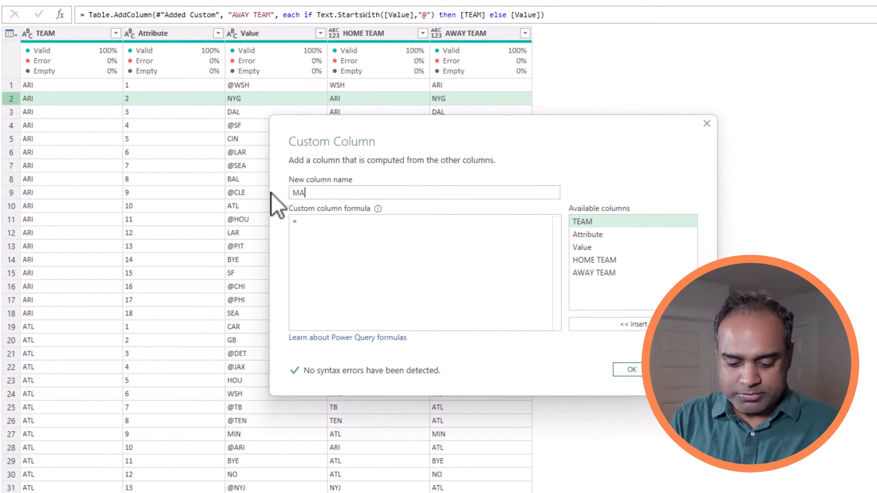
text(TCHUp)
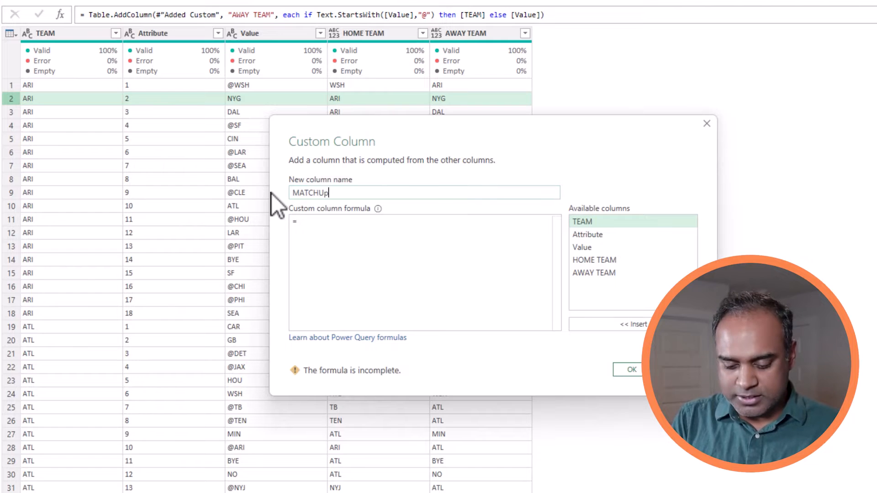
key(BackSpace)
text(P)
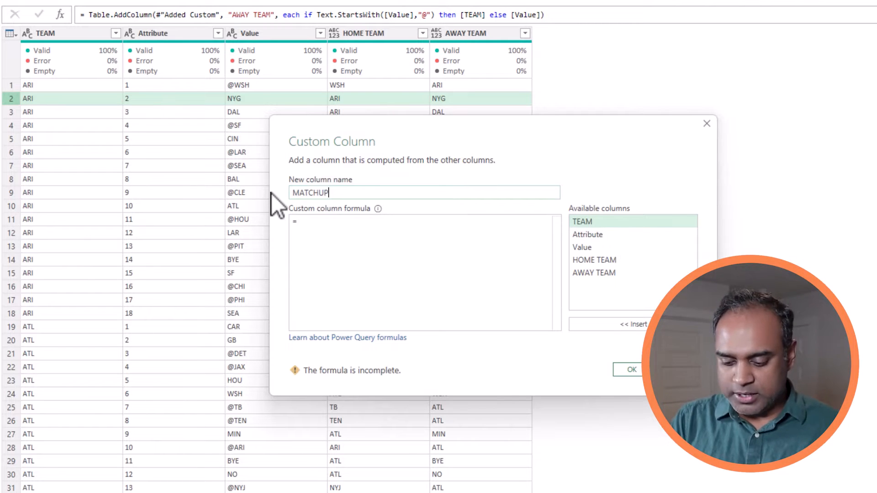
click(305, 218)
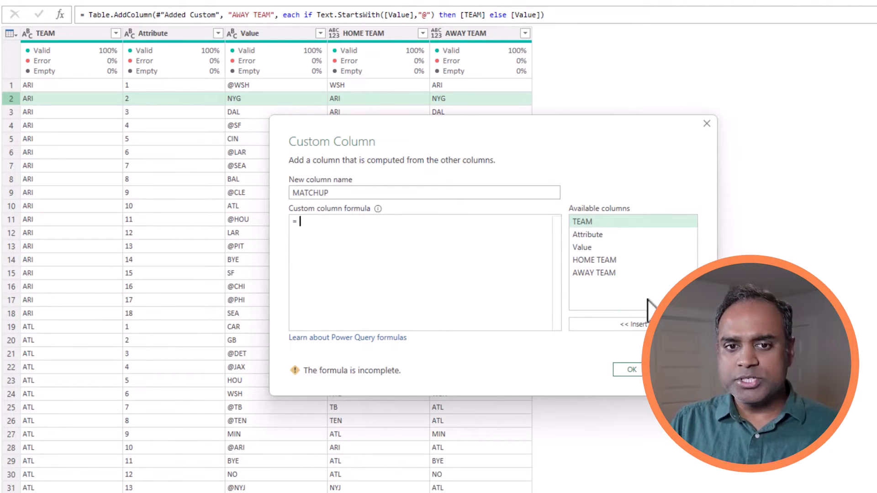
double_click(632, 262)
text(&)
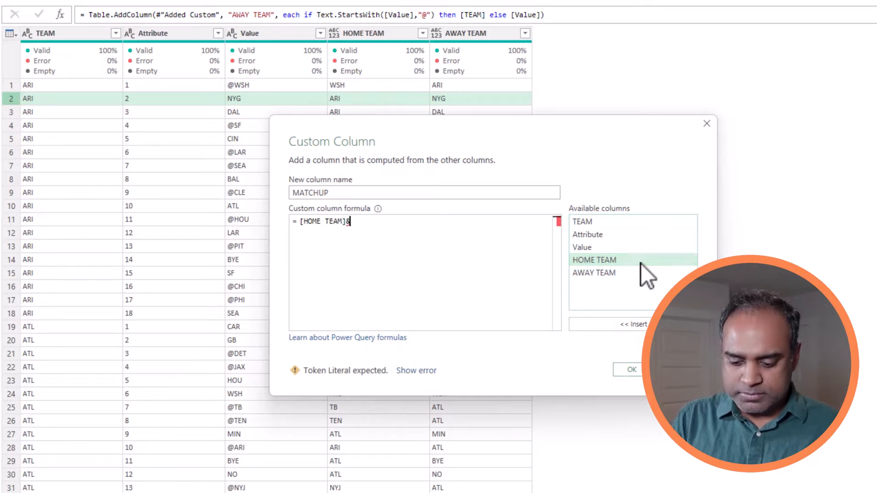
text("-")
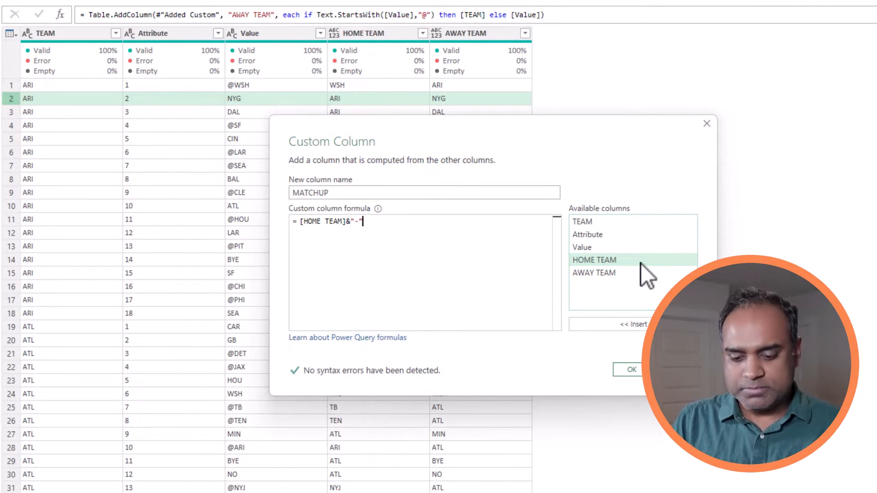
text(&)
double_click(621, 274)
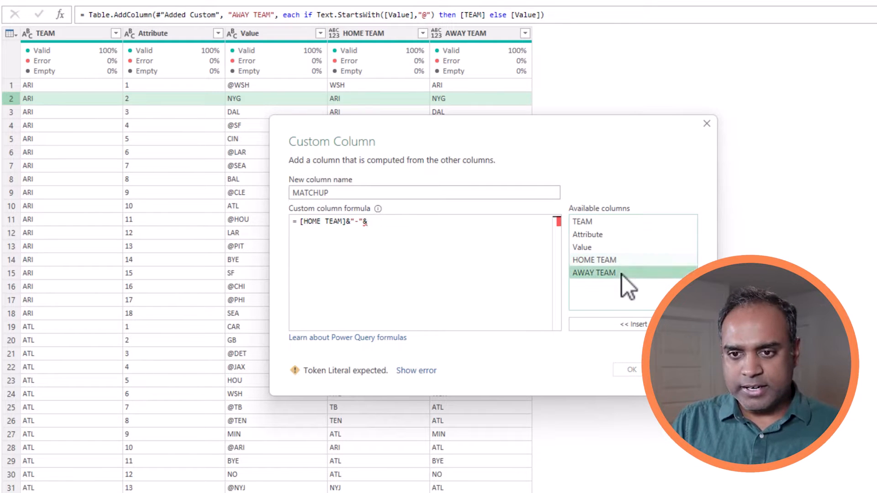
click(631, 370)
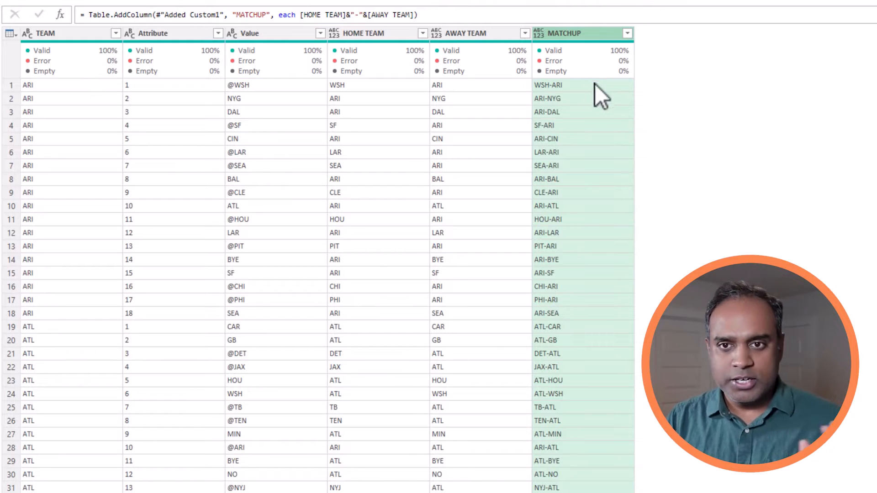
Compare the duplicate ARI-ATL matchups in rows 10 and 28, then select MATCHUP for row removal.
click(12, 207)
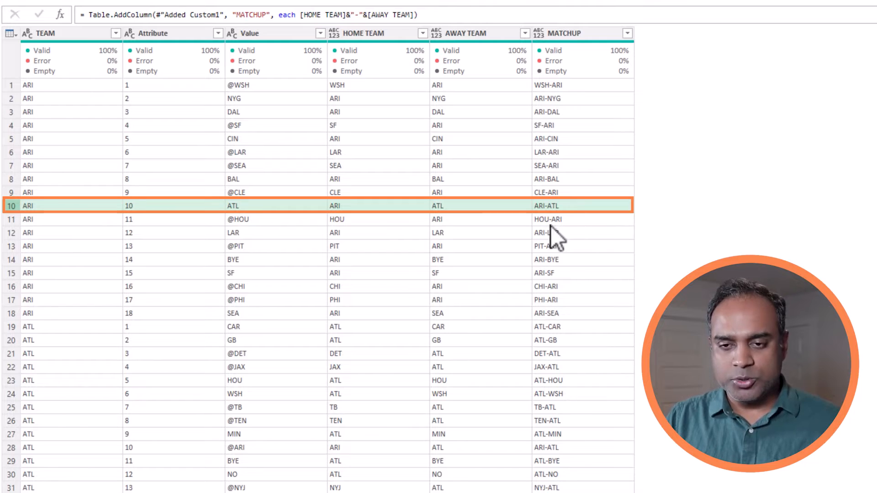
click(12, 447)
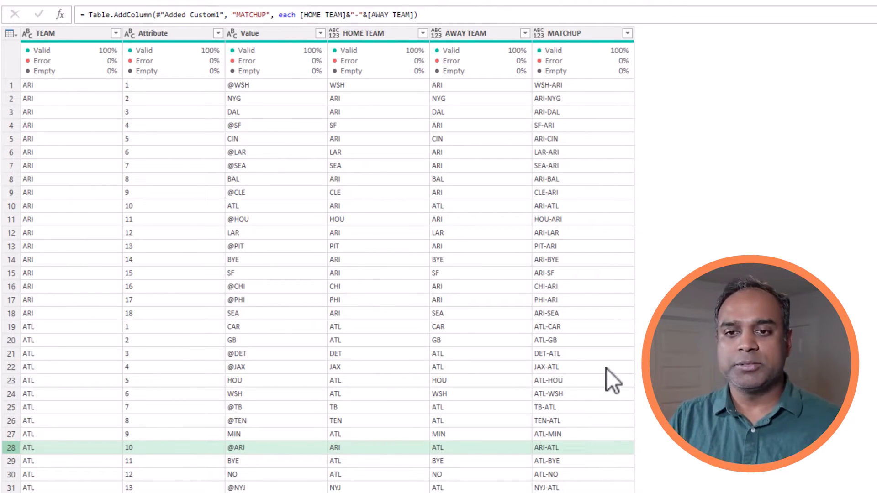
click(591, 38)
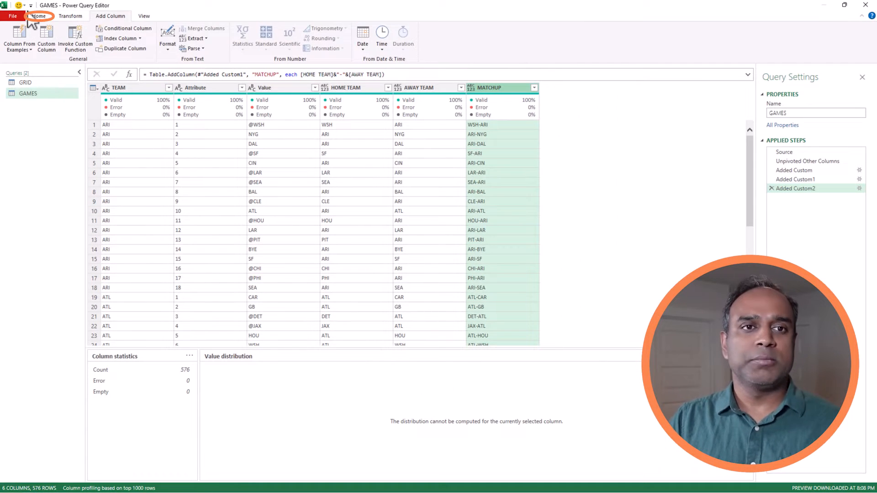
click(30, 18)
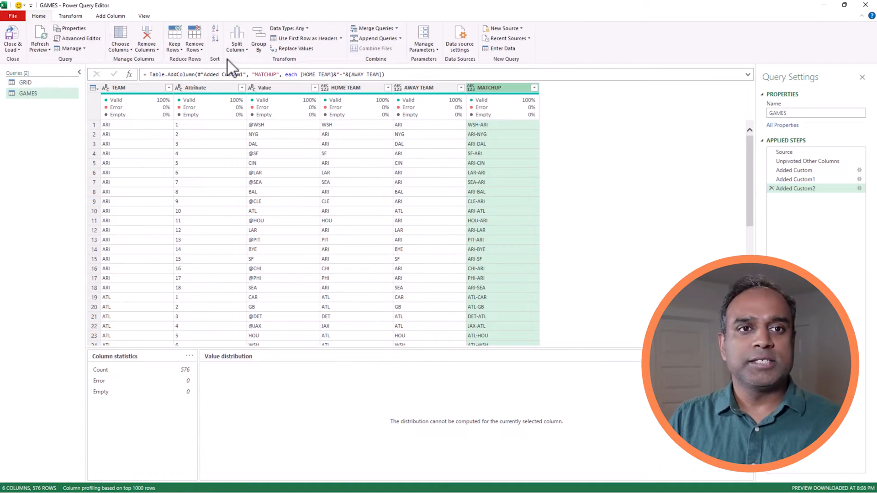
click(196, 48)
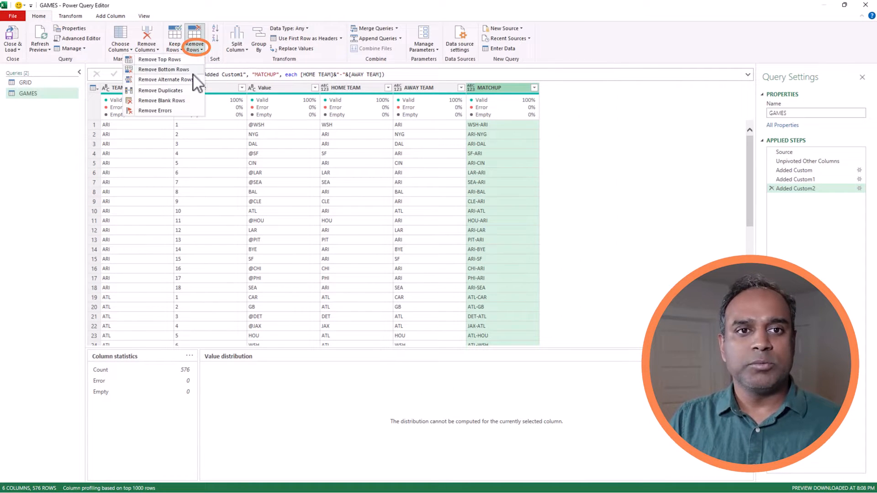
Remove duplicate MATCHUP rows, leaving 304, and inspect the remaining ARI bye-week row.
click(178, 93)
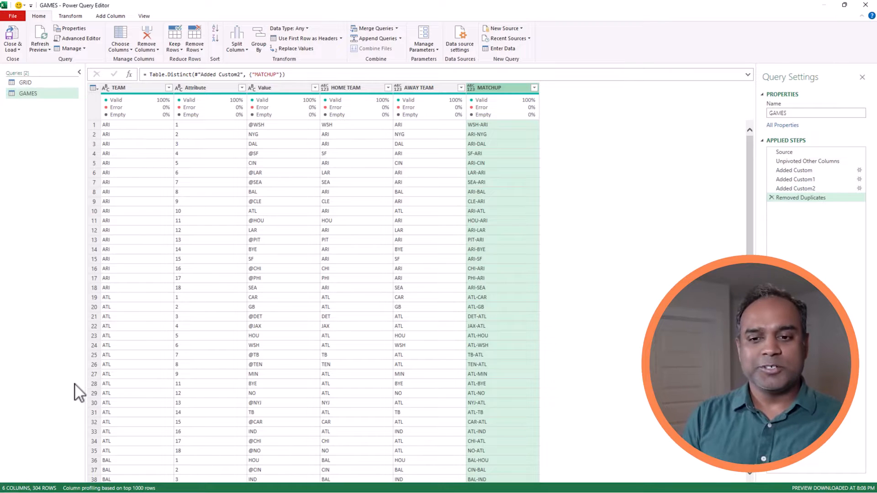
click(98, 249)
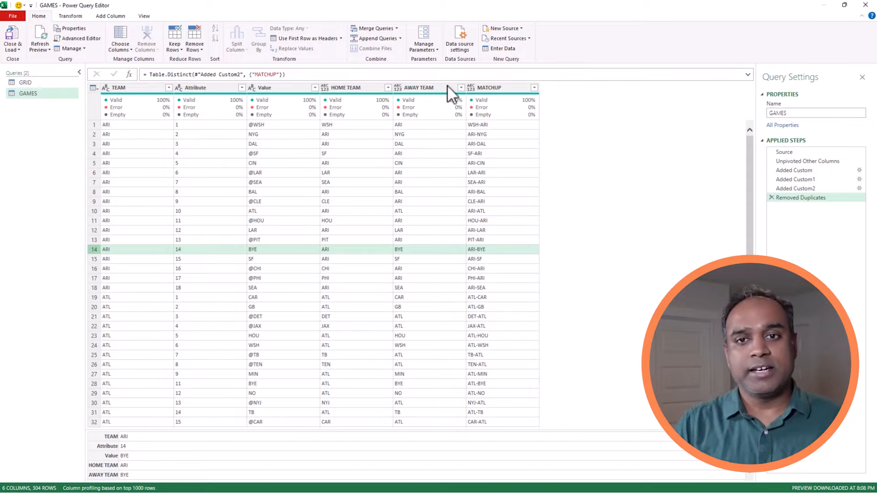
Filter the AWAY TEAM column to exclude BYE.
click(460, 87)
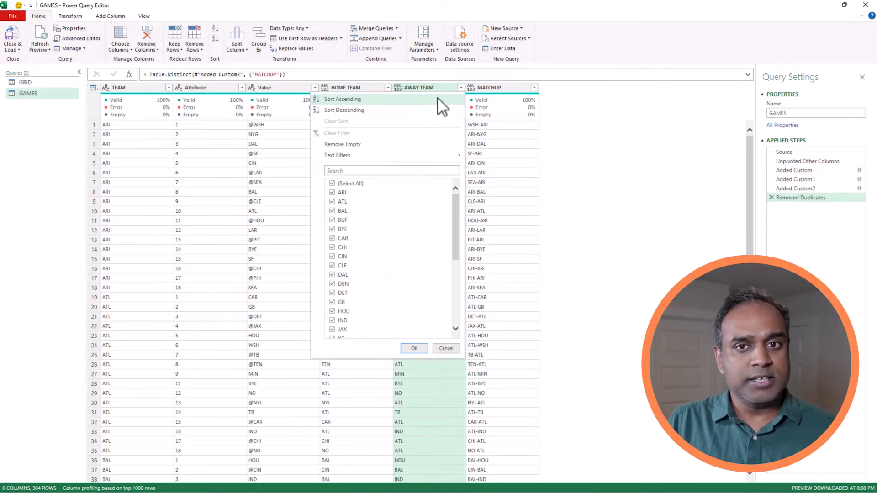
drag(458, 208, 452, 287)
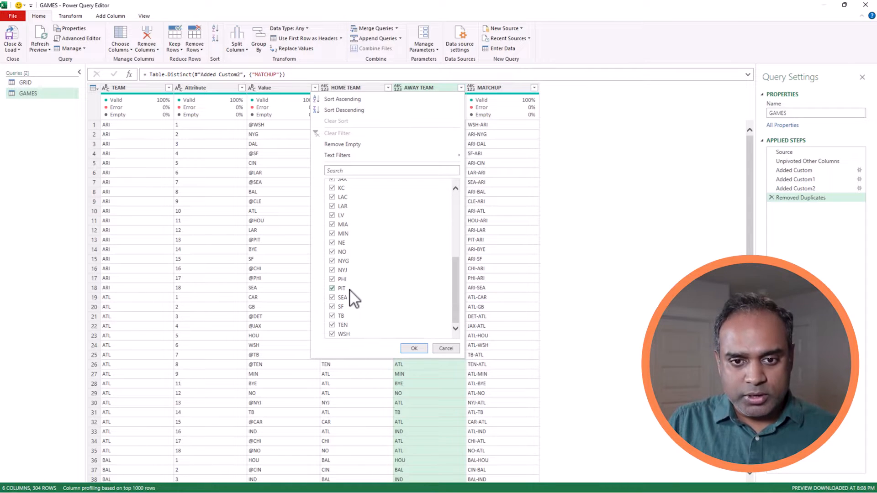
scroll(354, 281, up, 10)
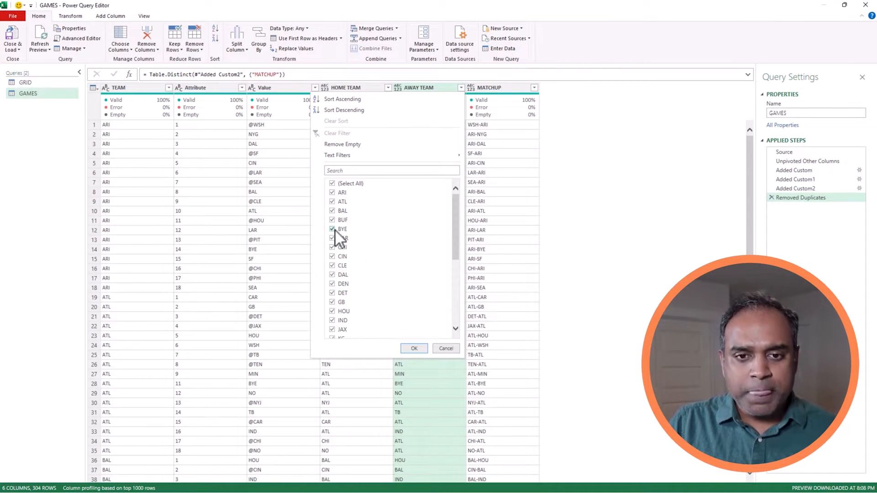
click(333, 230)
click(414, 348)
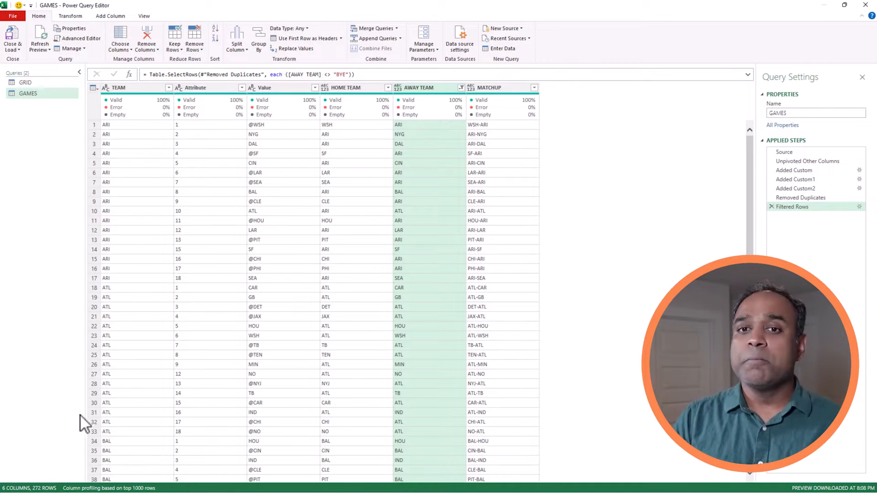
Delete the Filtered Rows step so the BYE rows stay in the query.
click(461, 88)
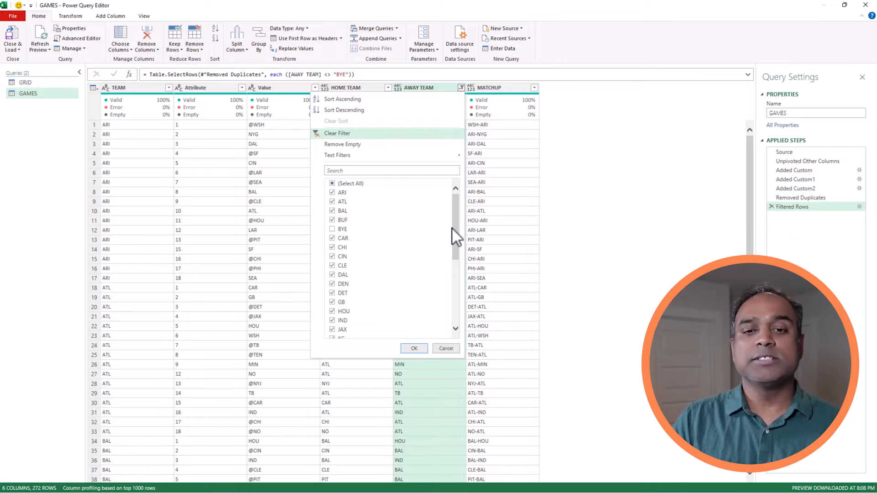
click(441, 349)
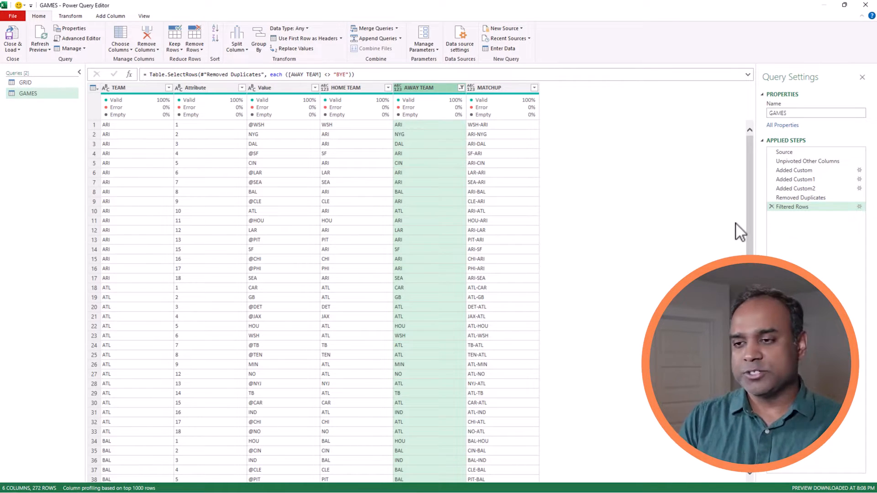
click(770, 208)
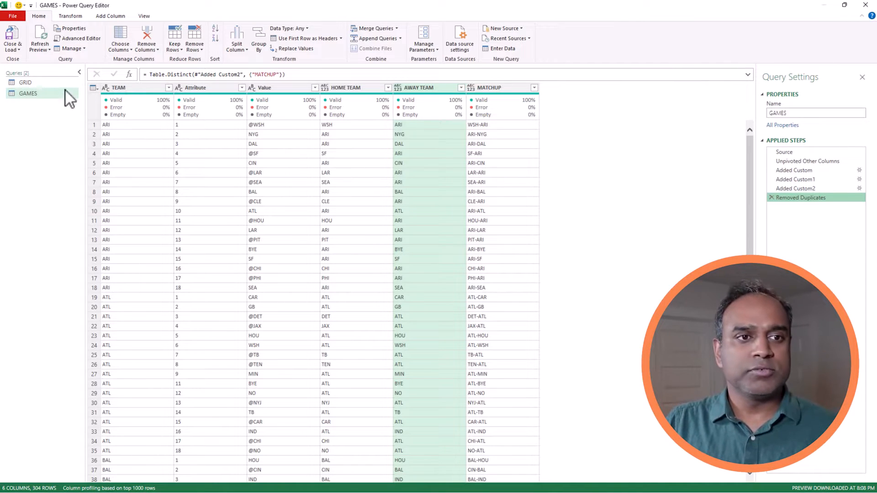
Close & Load the 304-row GAMES query onto the GAMES sheet.
click(20, 50)
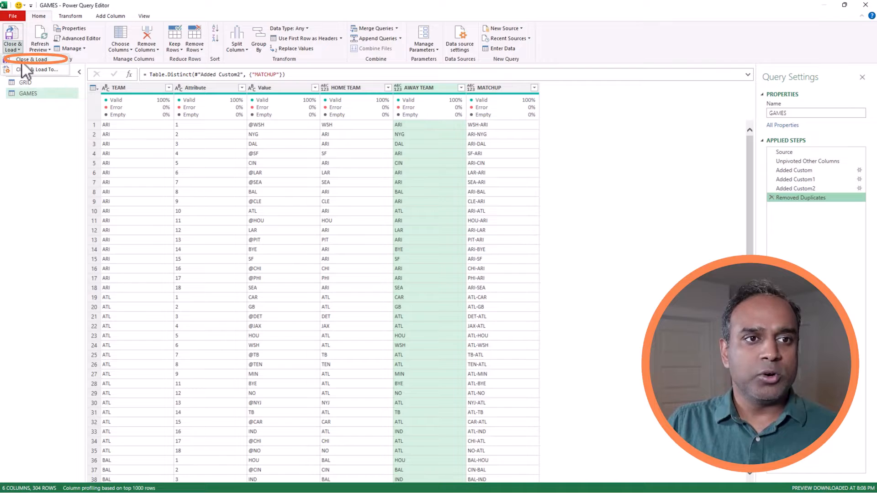
click(24, 59)
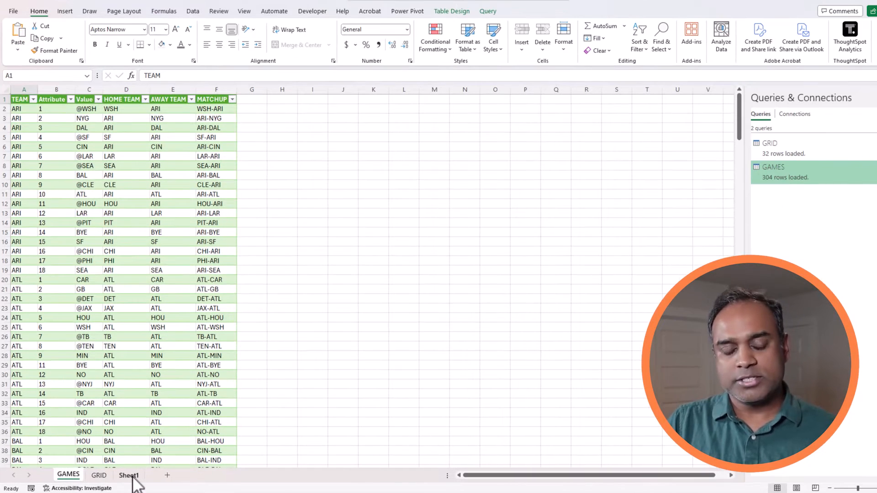
On Sheet1, import From Web using the pasted ESPN NFL standings page URL.
click(130, 477)
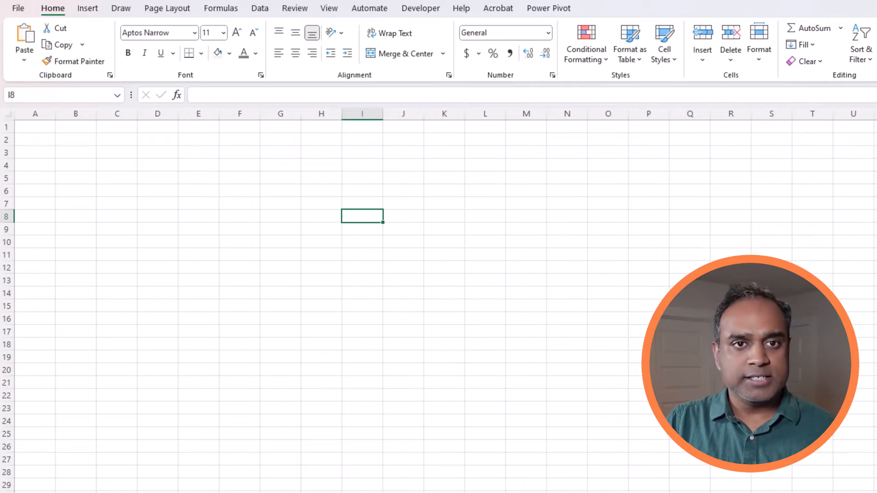
click(259, 8)
click(78, 45)
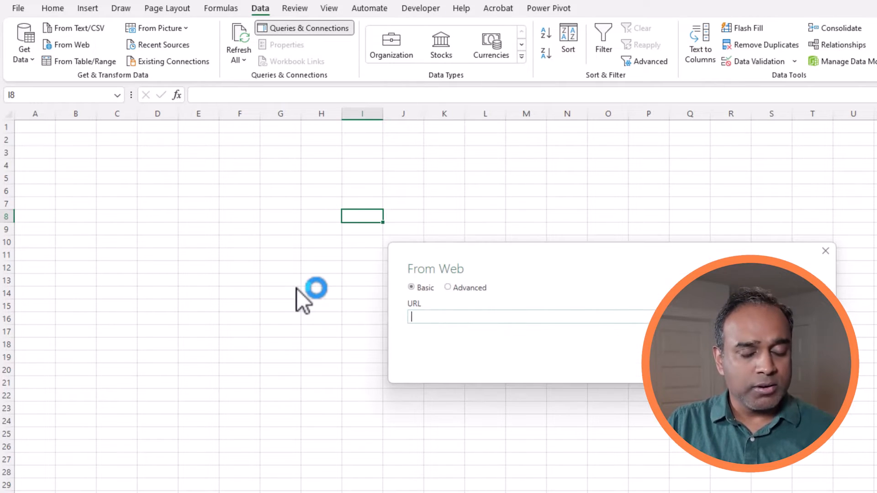
text(https://www.espn.com/nfl/standings/_/group/league)
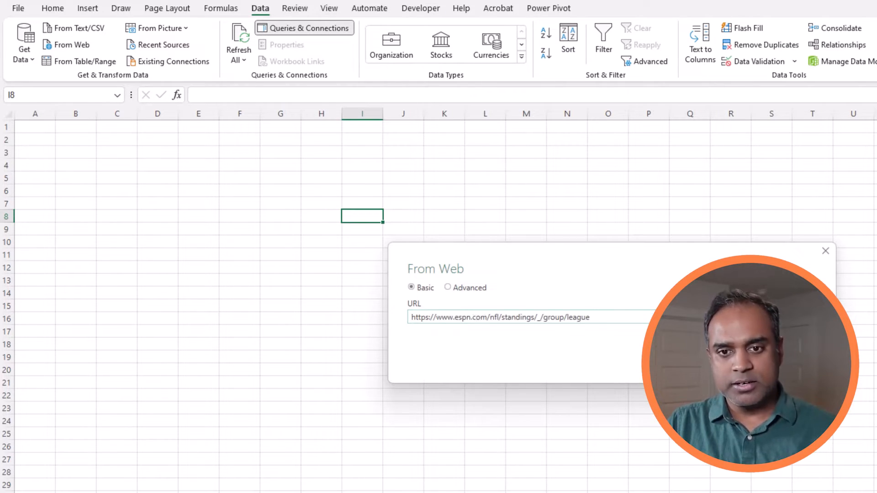
key(Return)
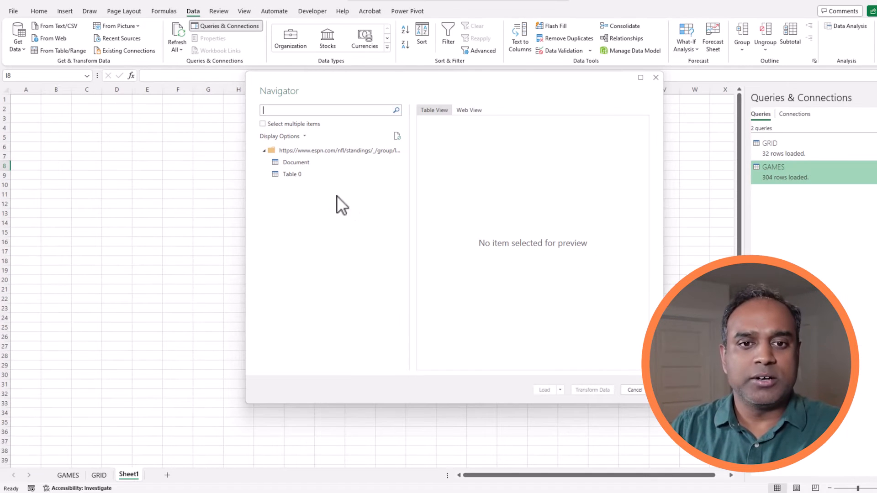
Preview Table 0 in the Navigator and send it to Power Query Editor with Transform Data.
click(298, 173)
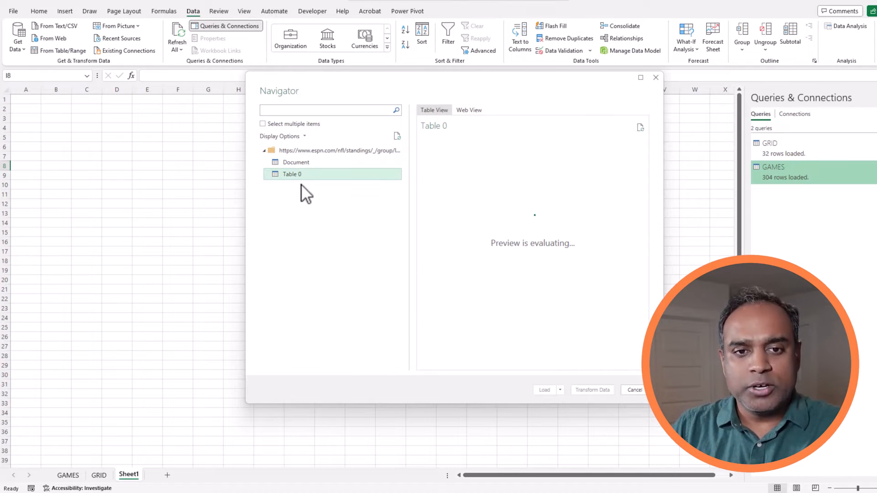
drag(483, 363, 443, 365)
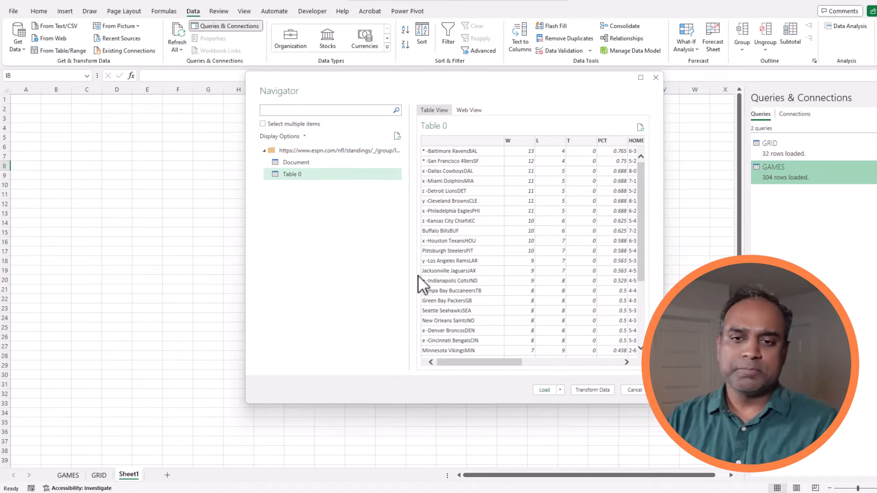
click(585, 391)
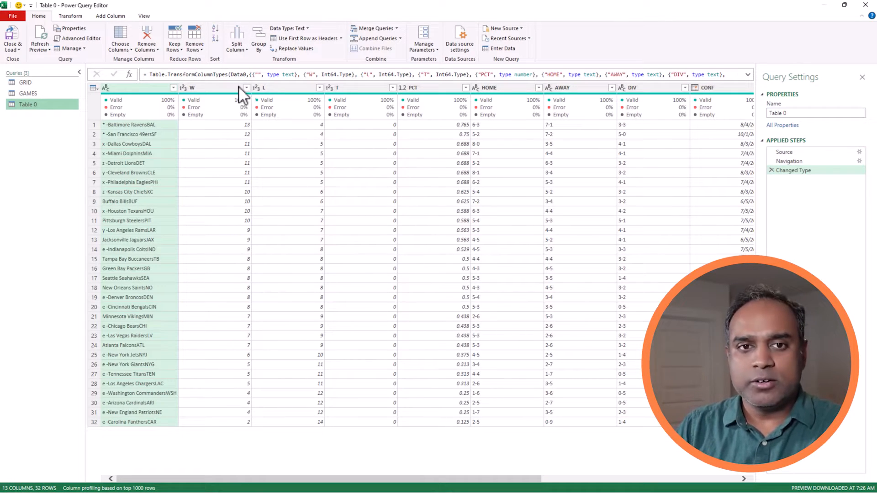
Rename the Table 0 query to STANDINGS in Query Settings.
key(alt+Tab)
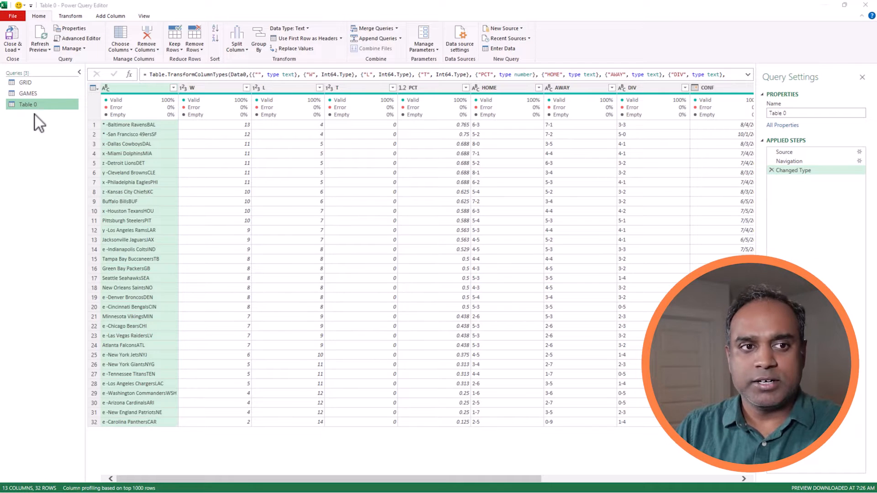
click(792, 113)
text(STAN)
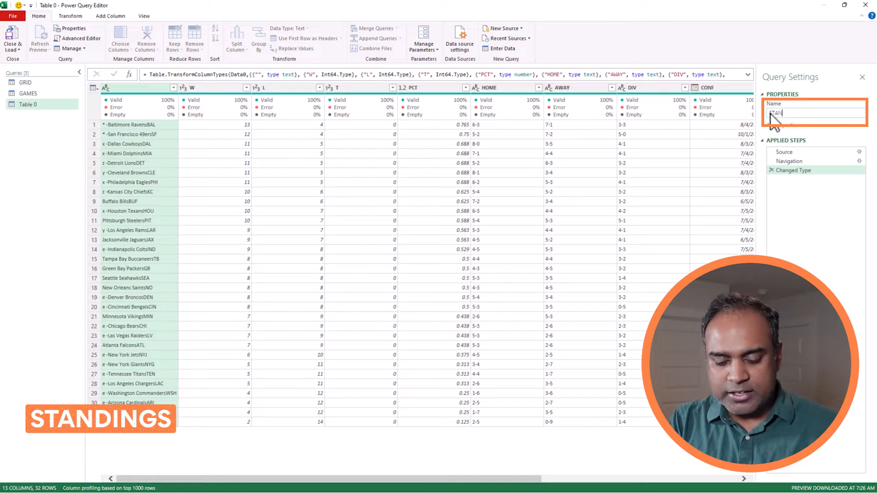
text(DINGS)
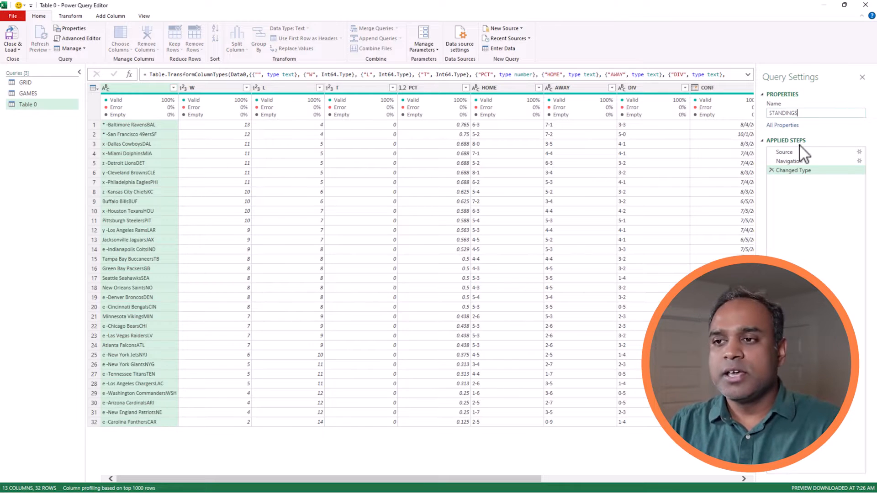
key(Return)
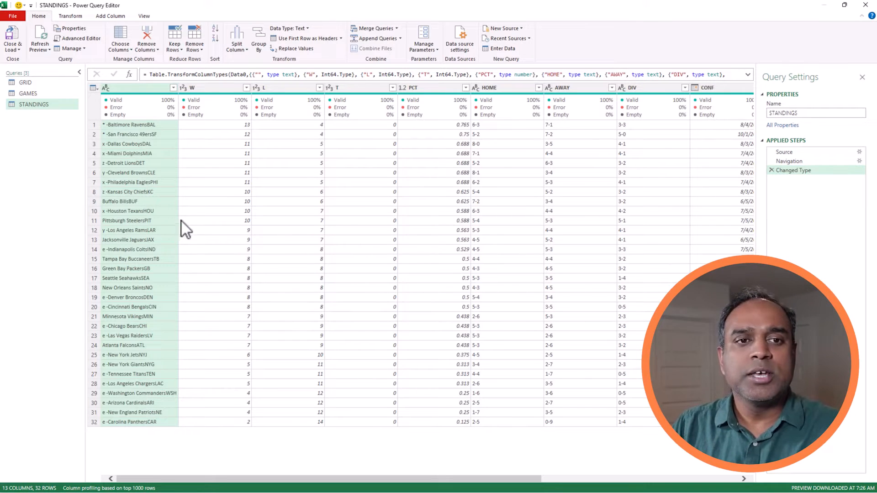
Review the data types and statistics of the W, L, T, PCT and HOME columns.
click(224, 87)
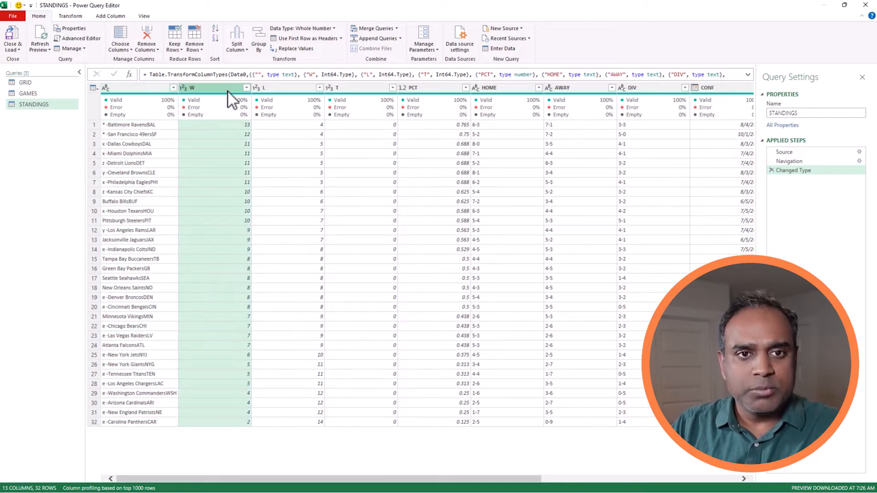
click(285, 88)
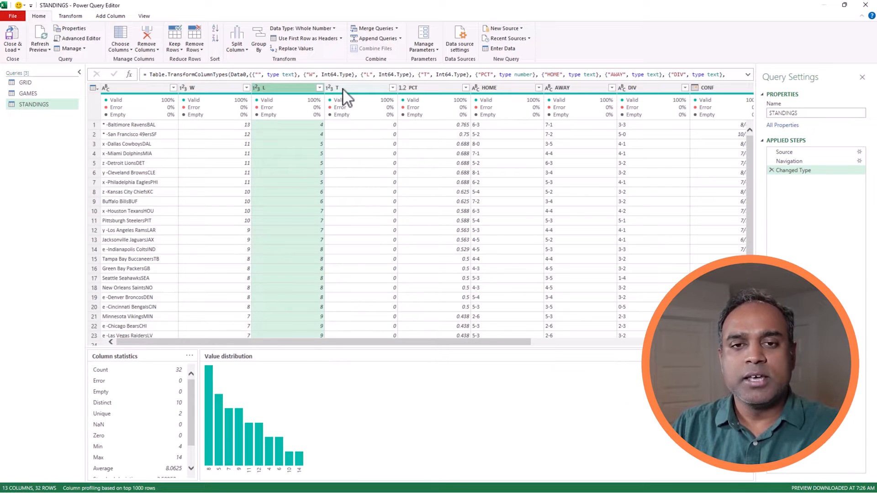
click(342, 88)
click(409, 88)
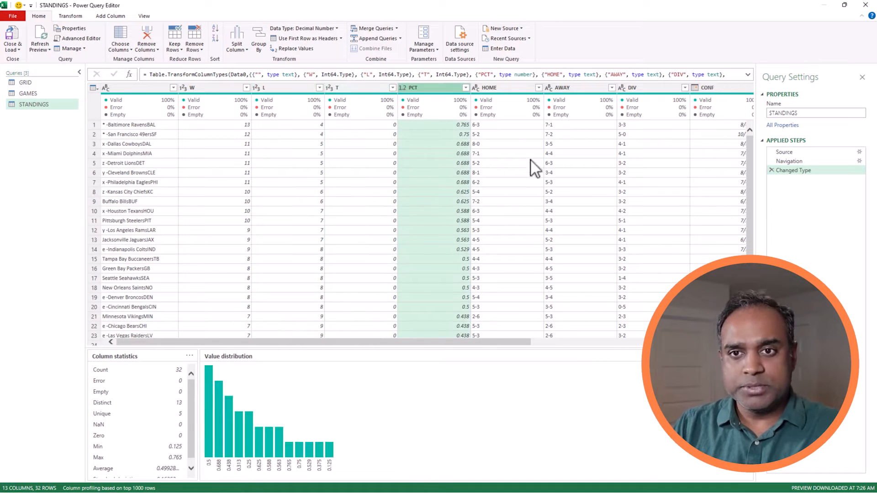
click(517, 86)
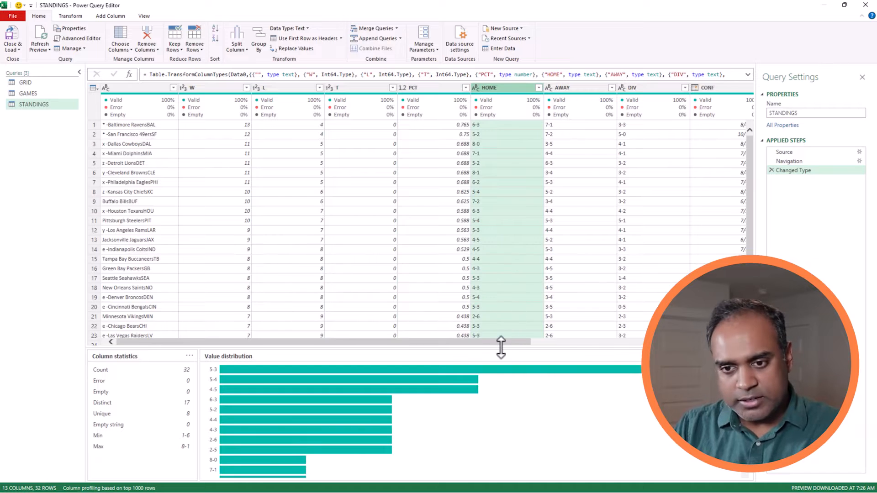
Check the team name column's values, then Close & Load STANDINGS into the workbook.
scroll(509, 342, right, 3)
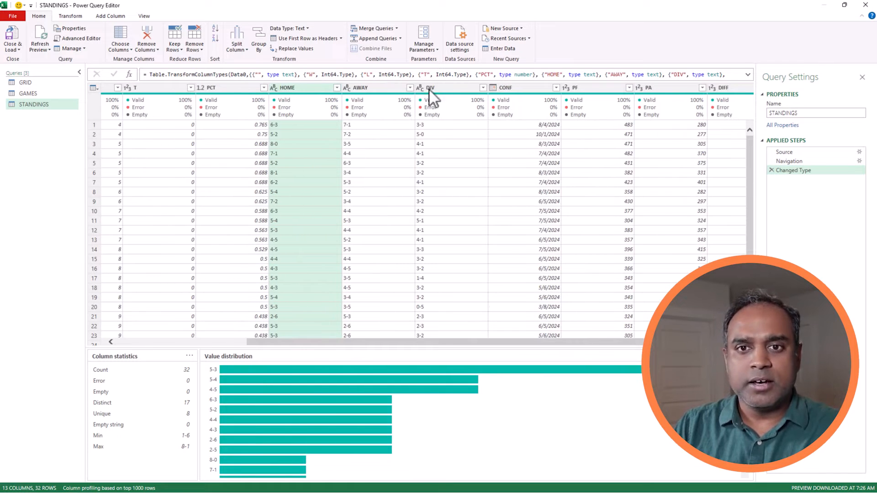
scroll(480, 342, right, 2)
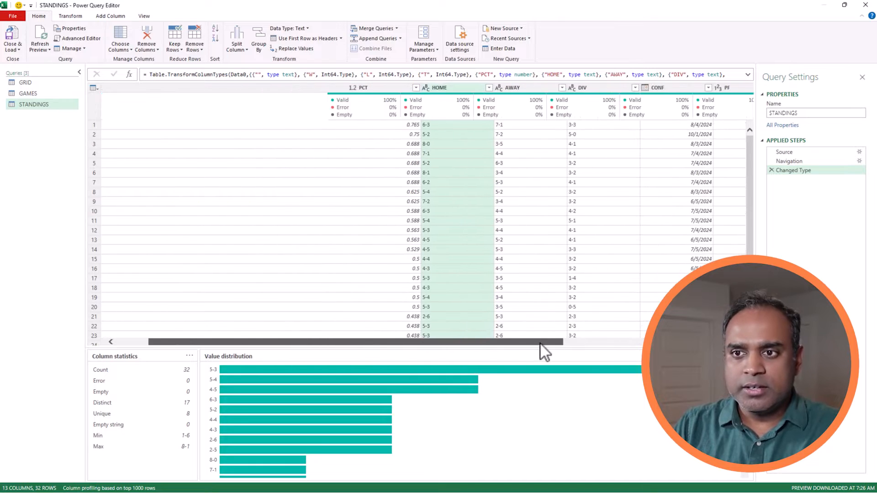
drag(540, 343, 317, 343)
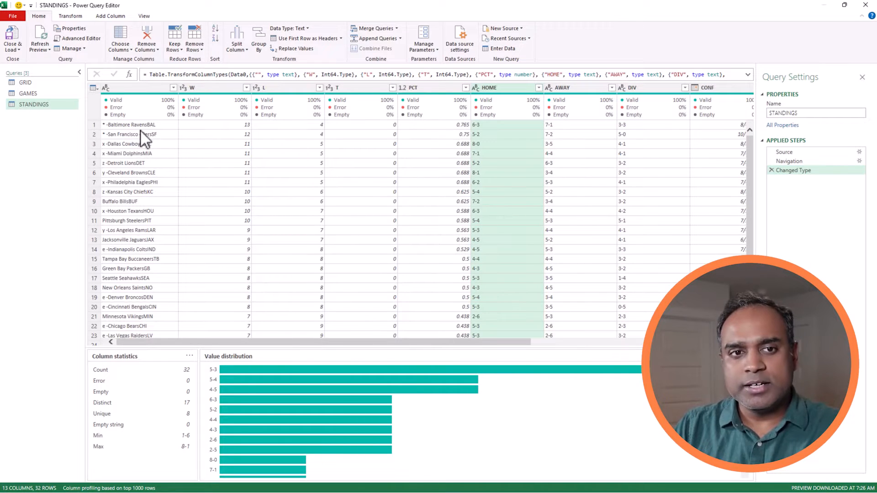
click(133, 87)
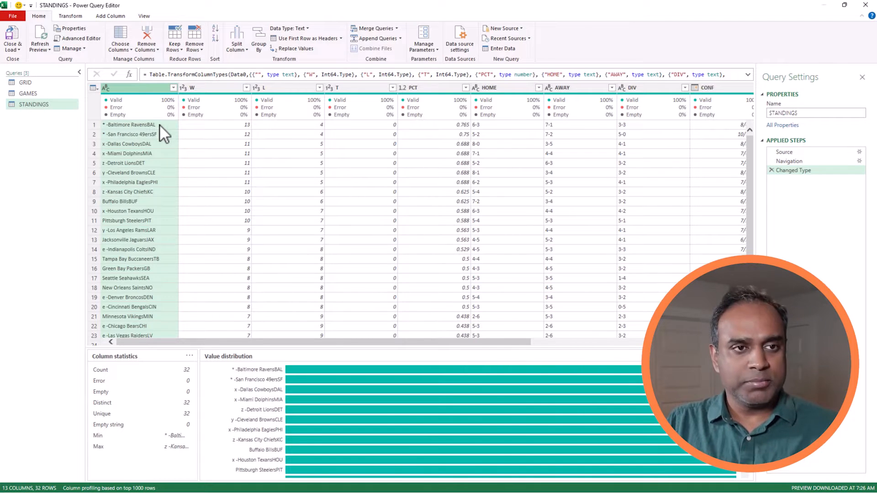
click(17, 51)
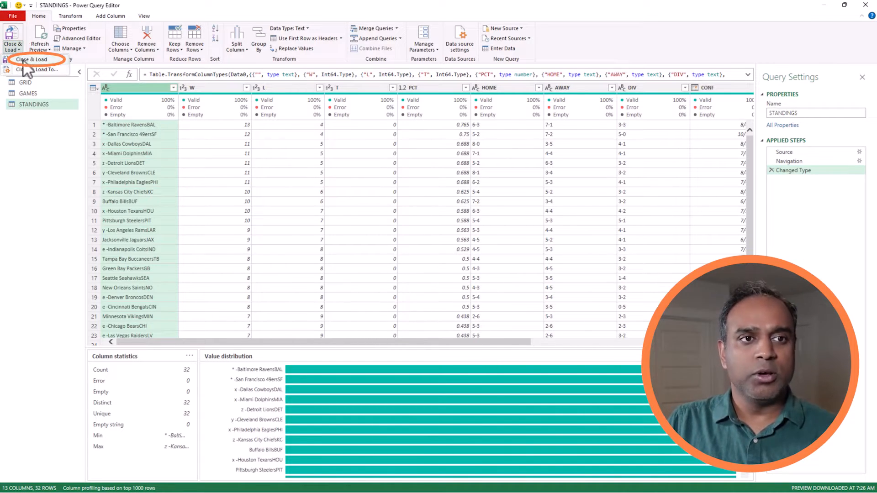
click(22, 59)
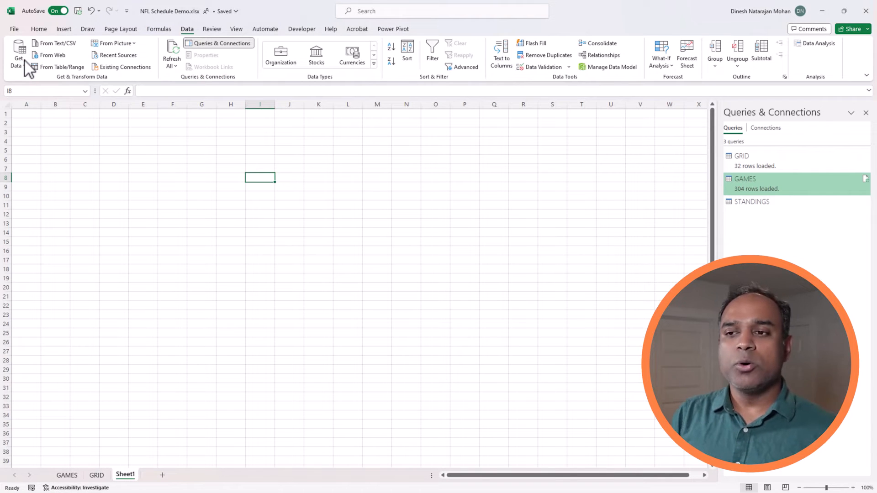
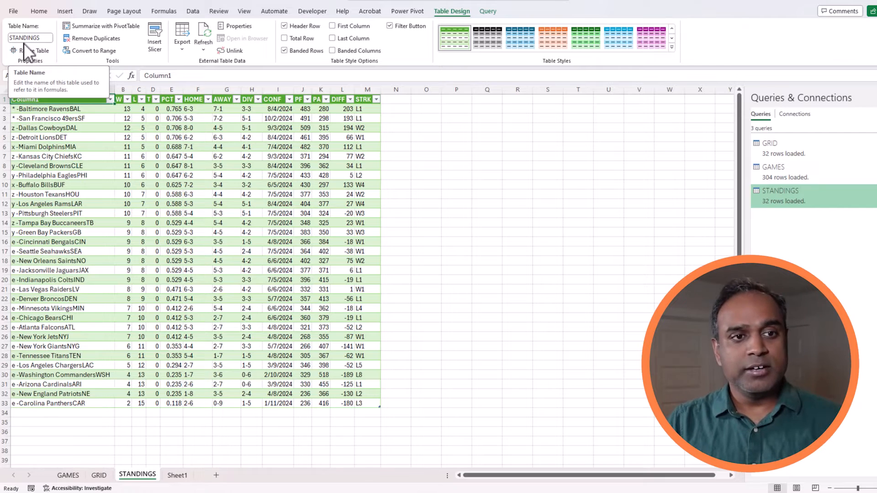
Review the team entries on STANDINGS and the away-team entries on GAMES.
click(75, 194)
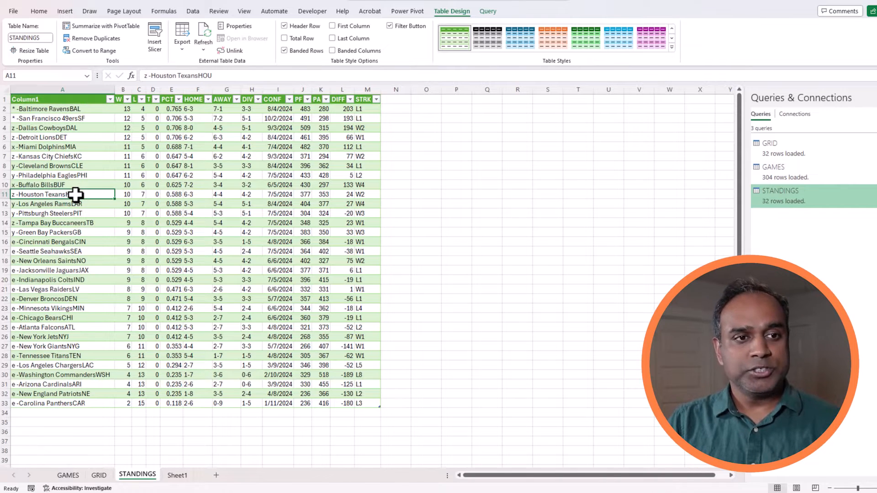
click(11, 128)
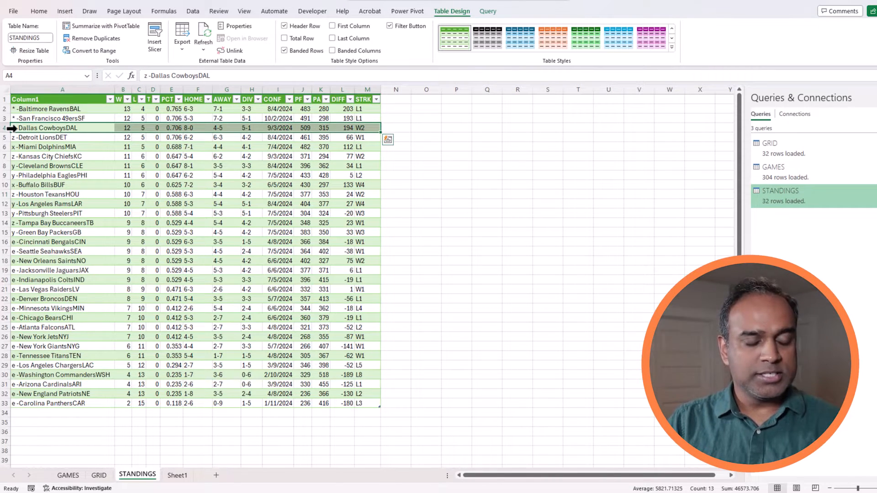
click(23, 138)
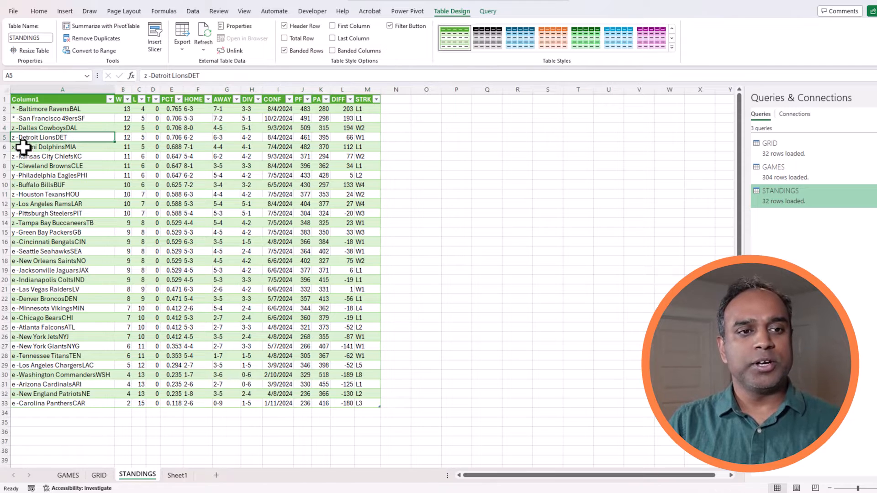
click(23, 147)
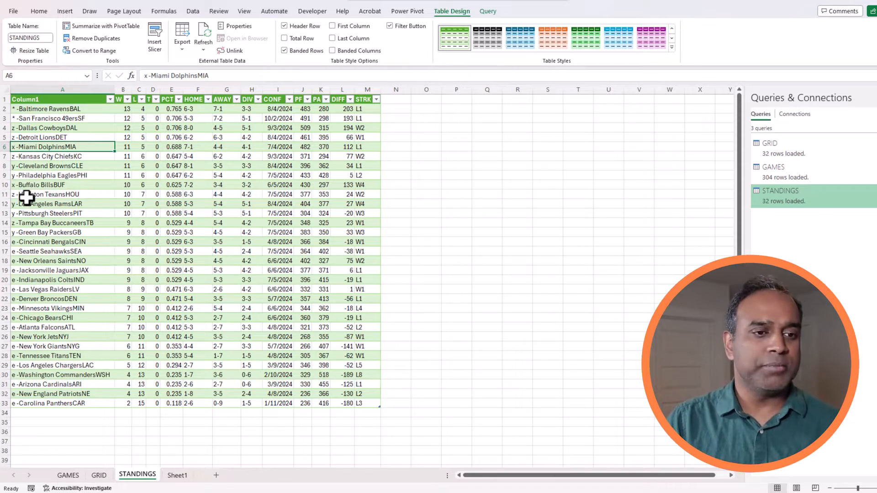
click(25, 375)
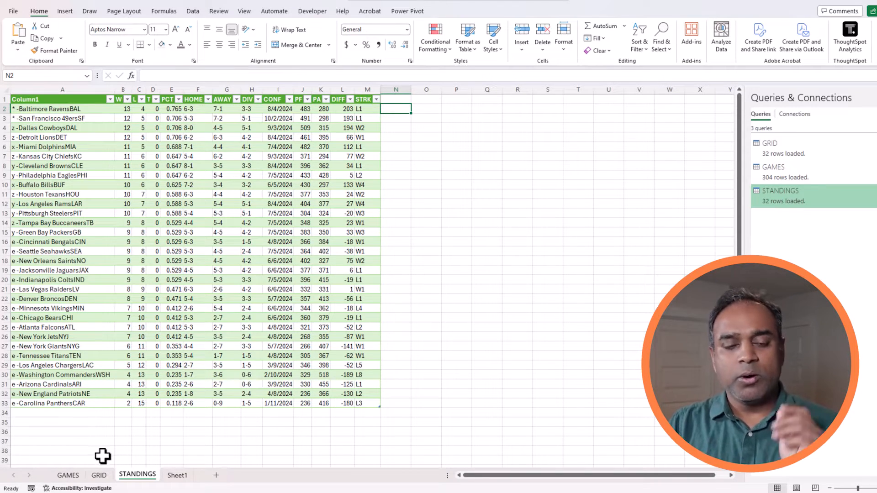
click(69, 476)
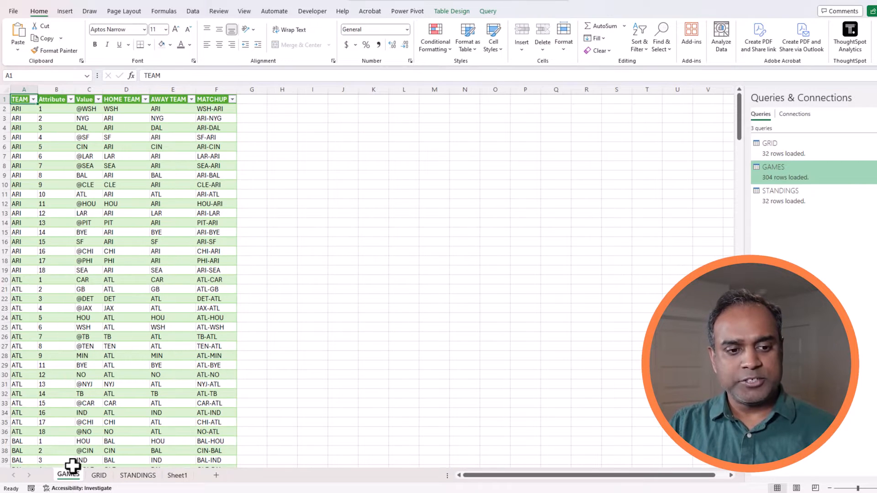
drag(166, 119, 175, 191)
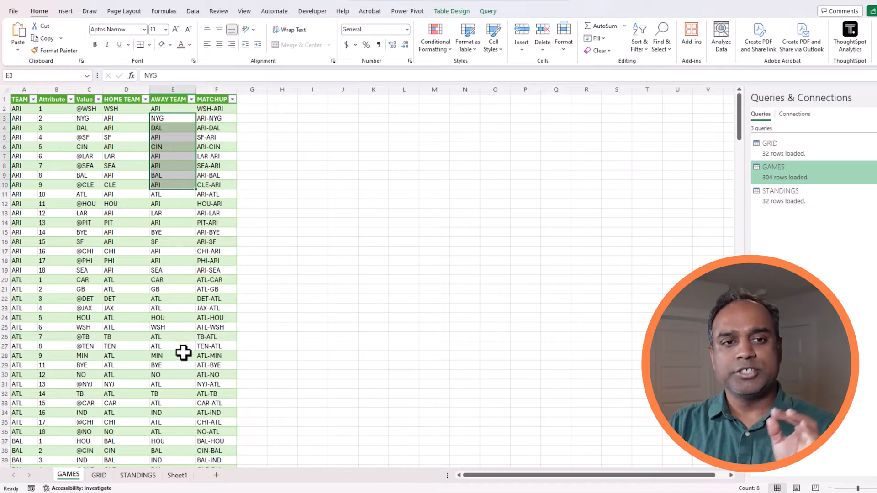
click(180, 475)
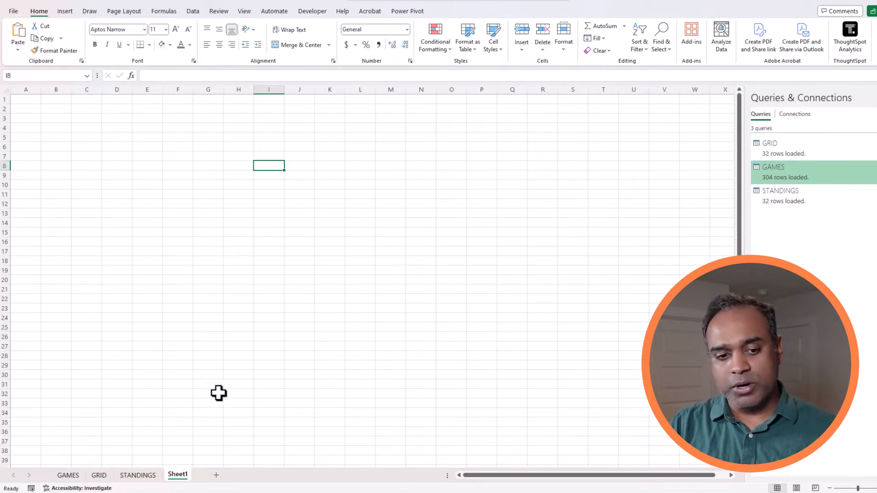
click(145, 477)
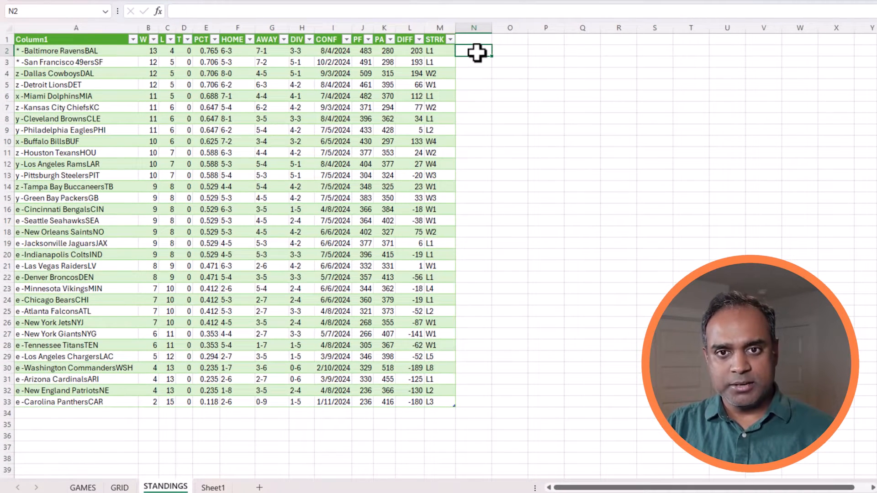
text(=r)
text(ig)
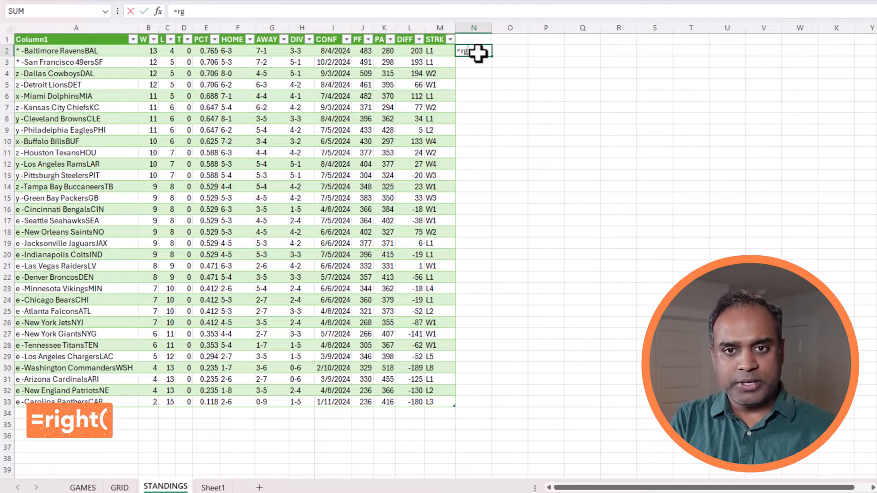
text(ht()
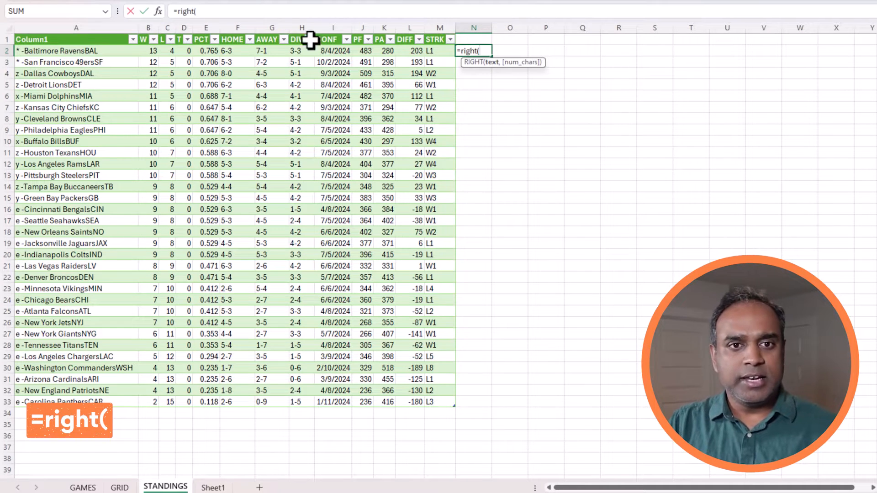
click(133, 50)
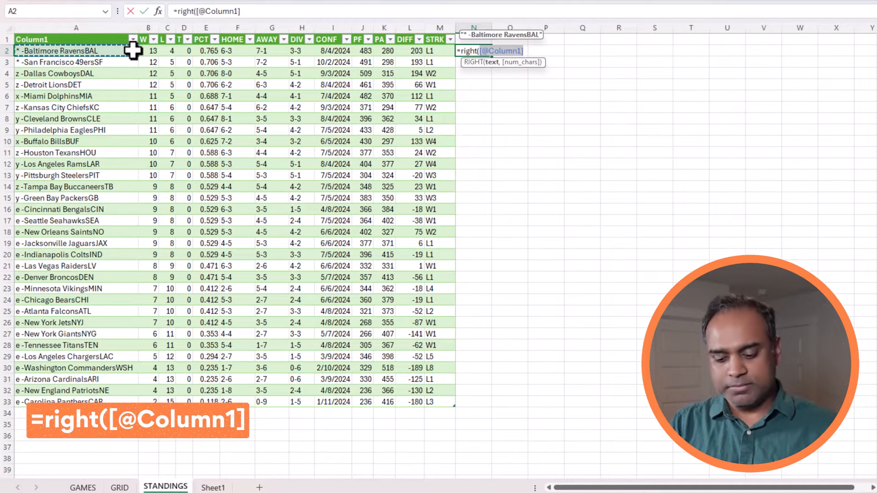
text(,)
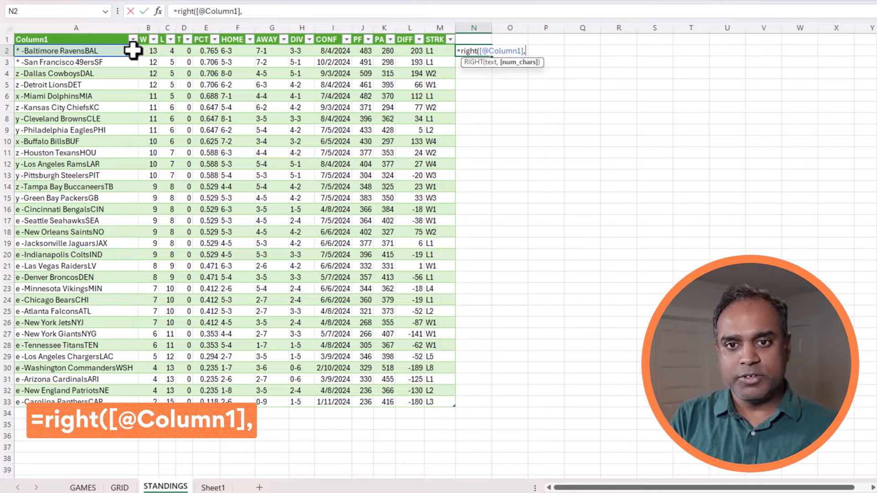
text(3))
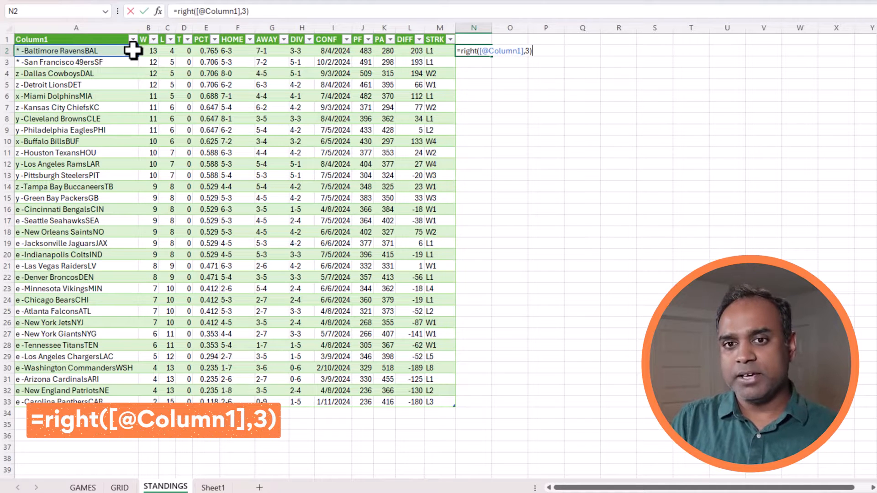
key(Return)
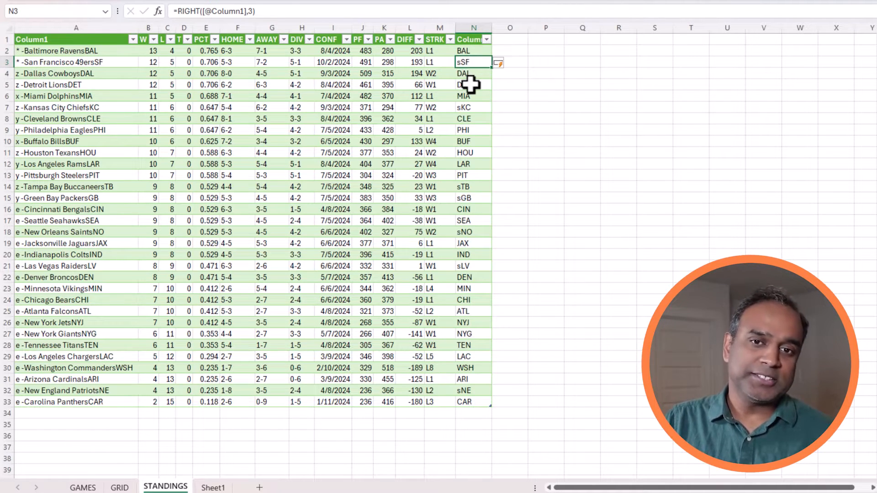
click(121, 488)
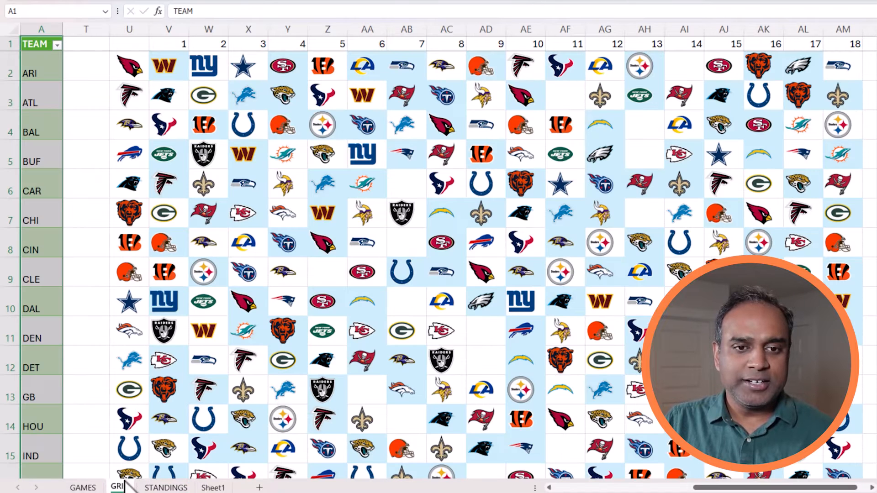
Browse the GAMES AWAY TEAM filter list without applying it, then return to STANDINGS.
click(92, 488)
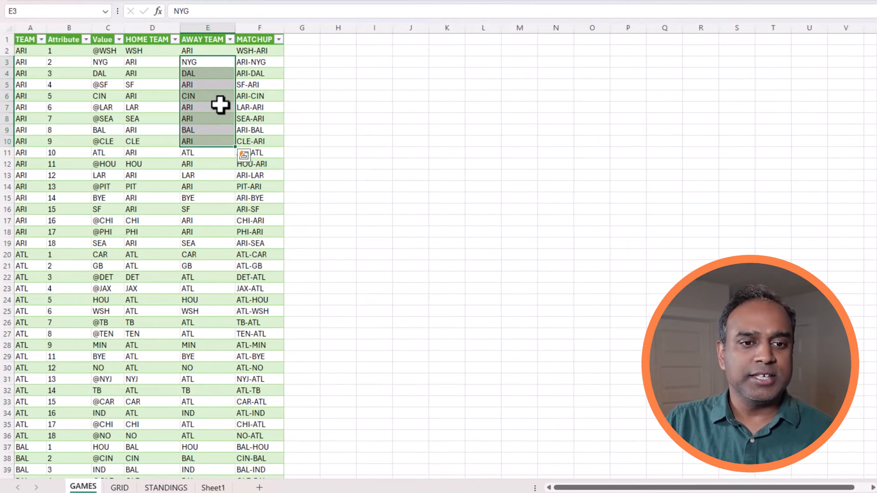
click(199, 209)
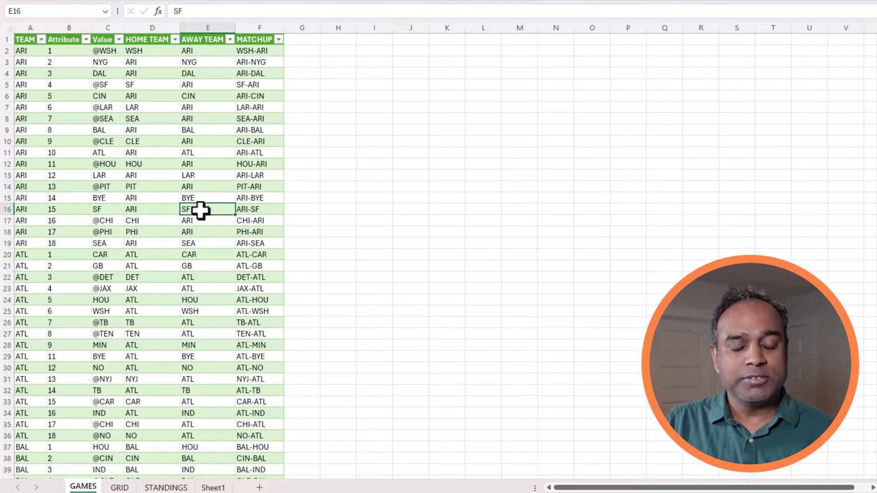
click(230, 40)
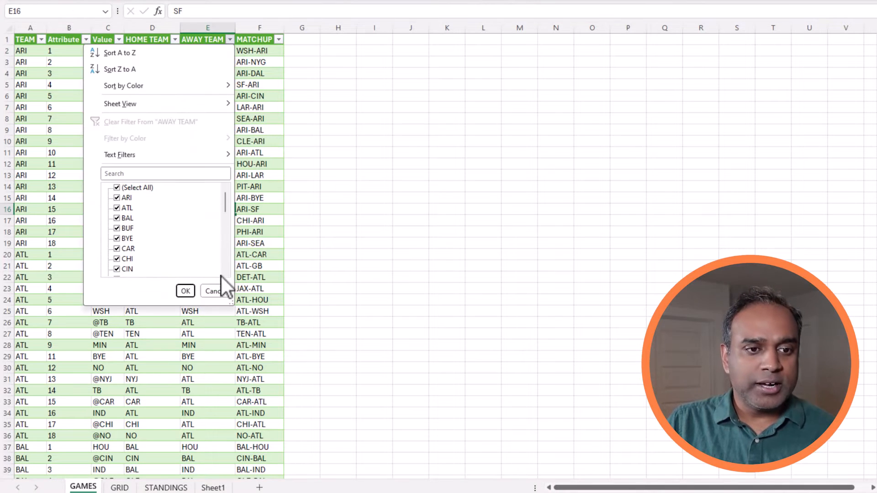
drag(232, 303, 322, 453)
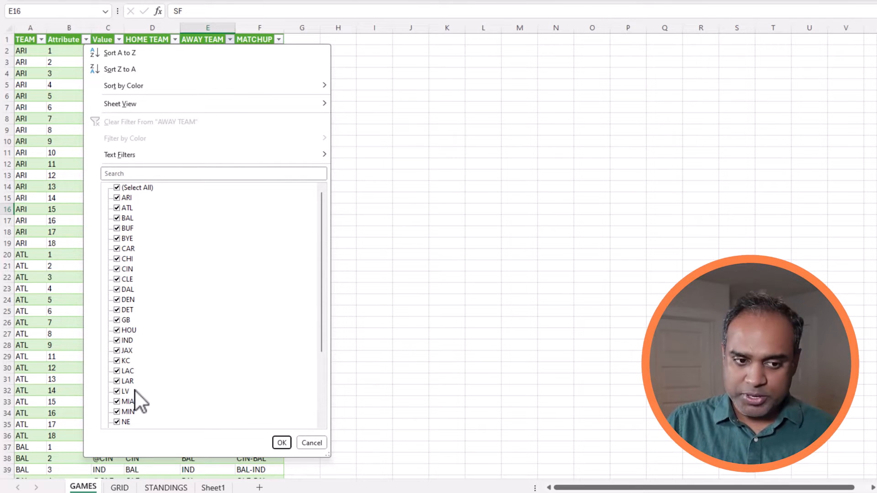
scroll(136, 391, down, 2)
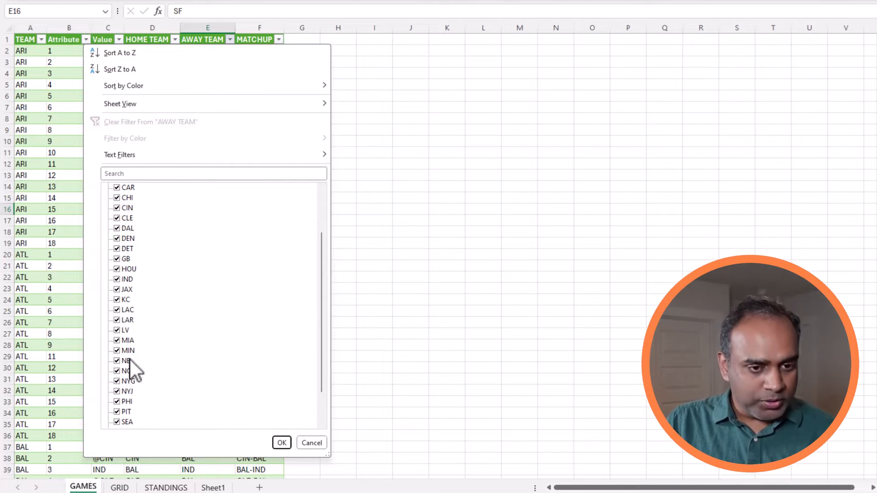
scroll(137, 370, down, 2)
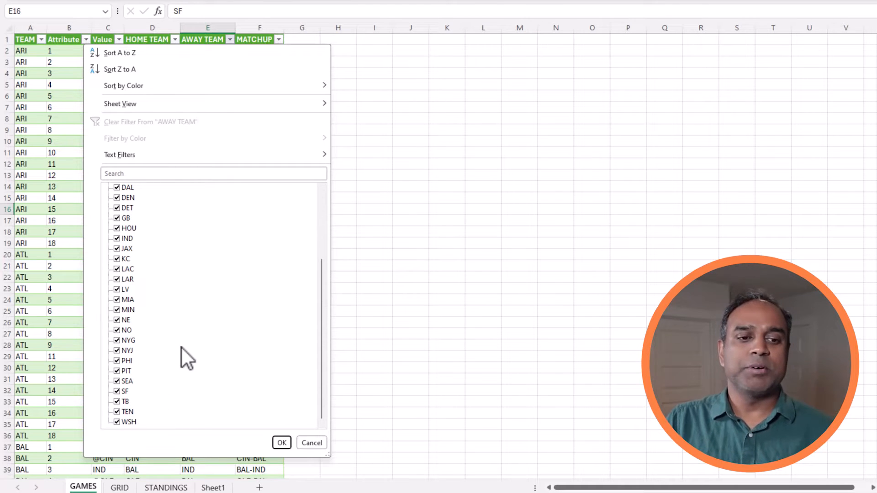
scroll(182, 348, up, 3)
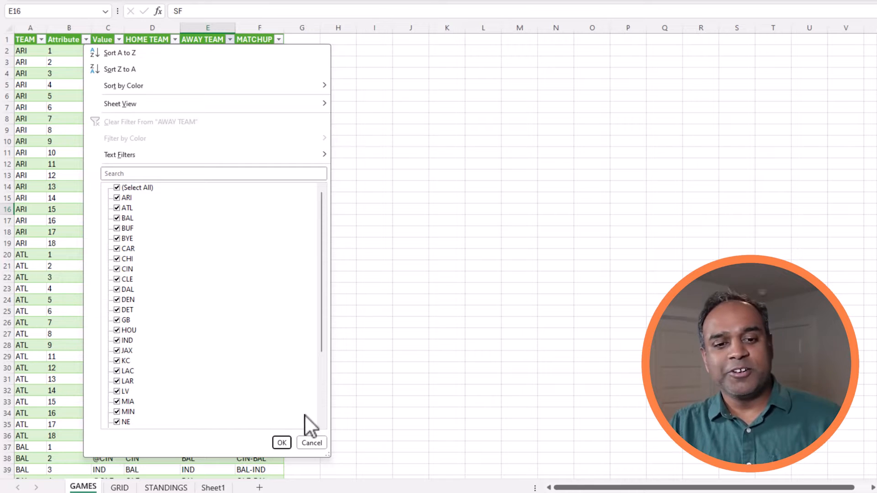
click(311, 442)
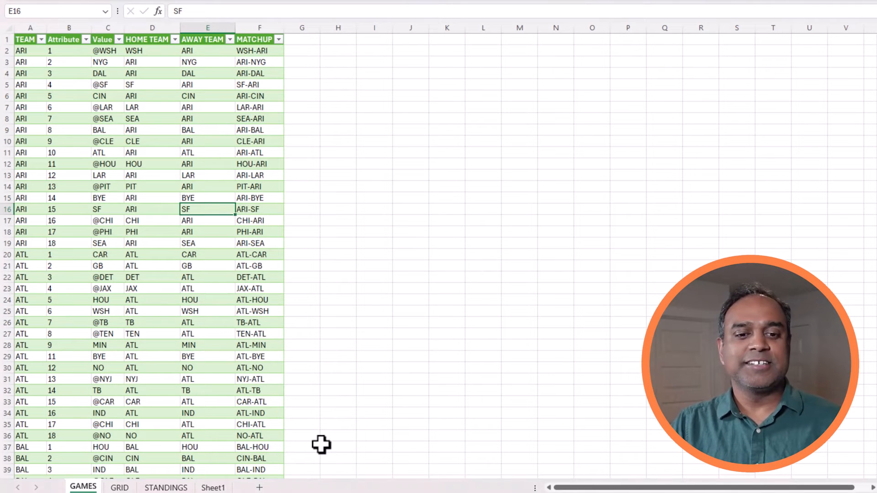
click(214, 488)
click(165, 487)
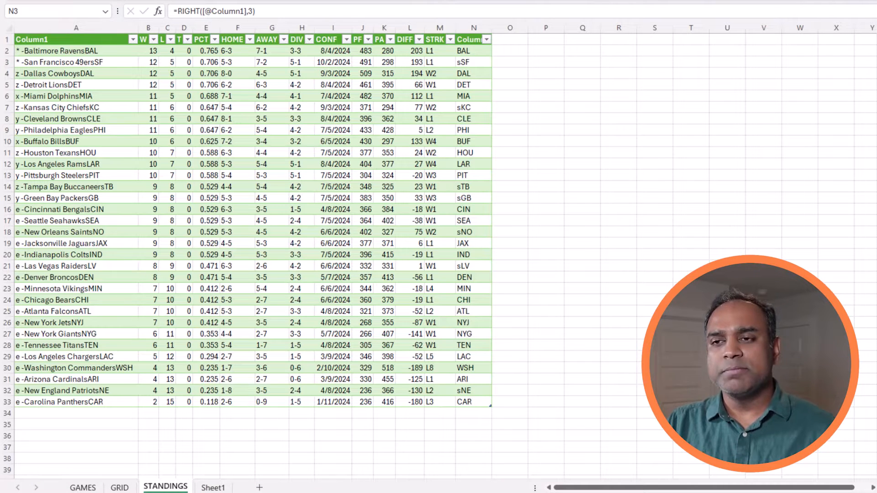
Enter the lowercase letters a, b, d and z in cells beside the table.
click(624, 60)
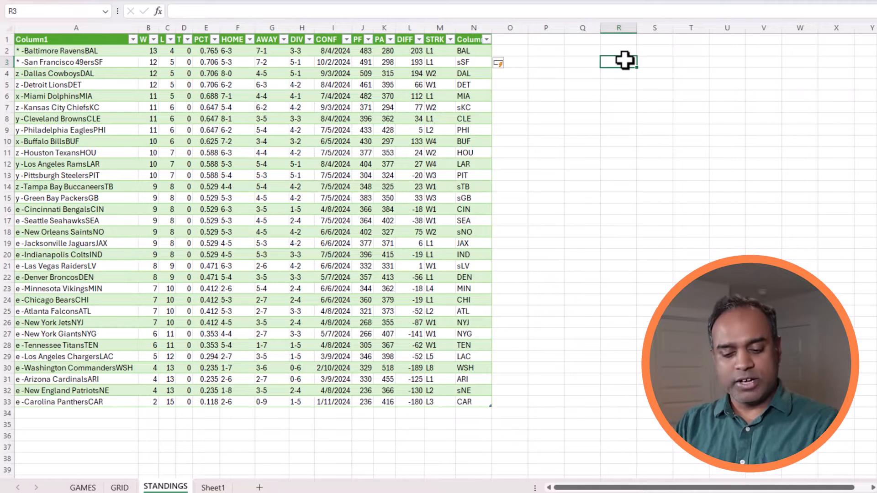
text(a)
key(Return)
text(b)
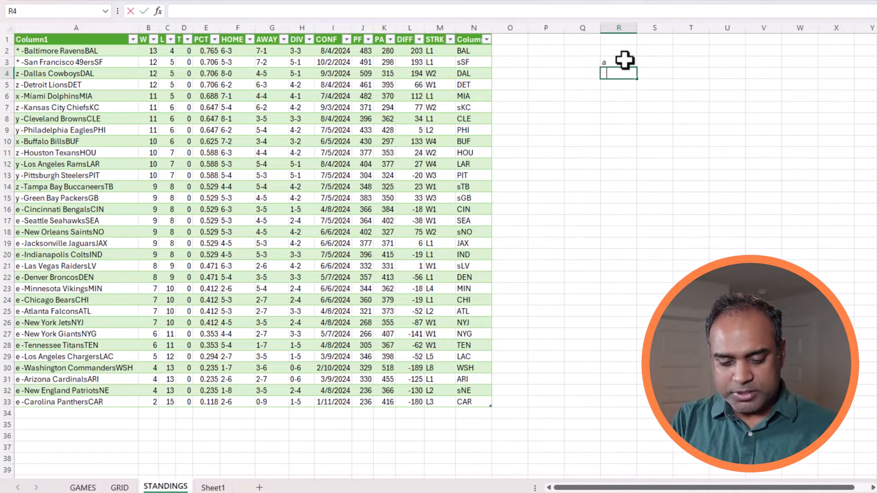
key(Return)
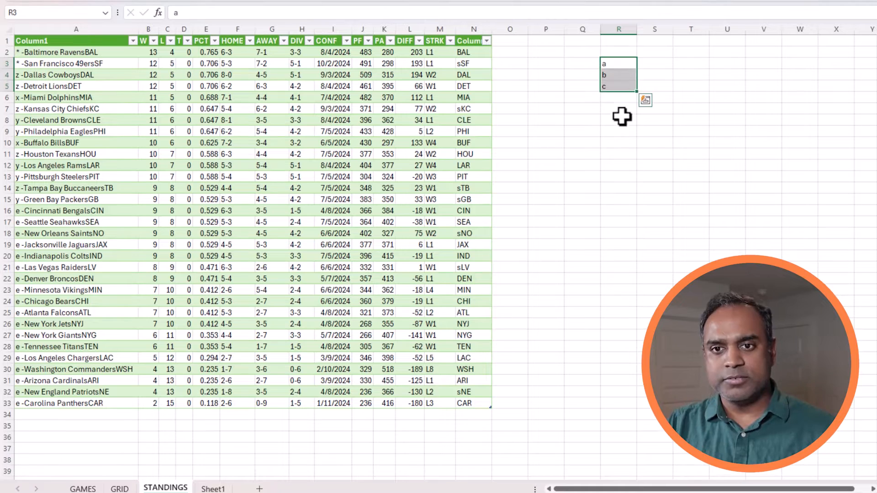
click(622, 99)
text(d)
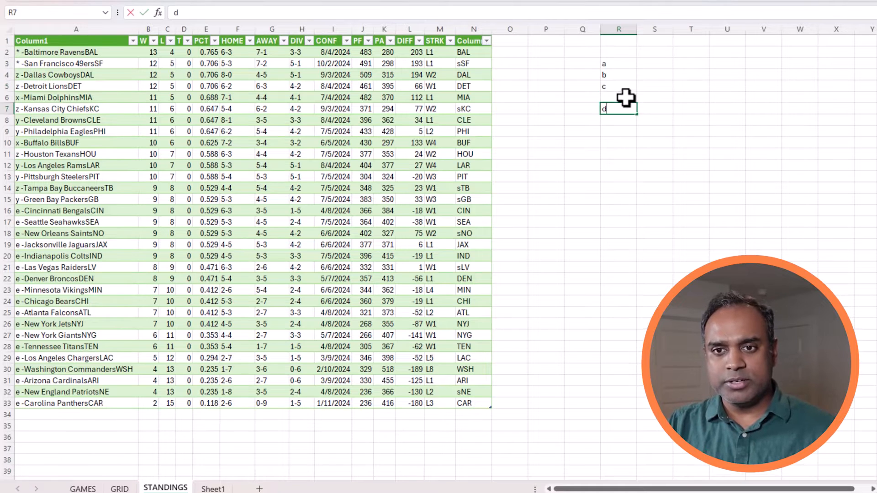
click(614, 200)
text(z)
click(685, 177)
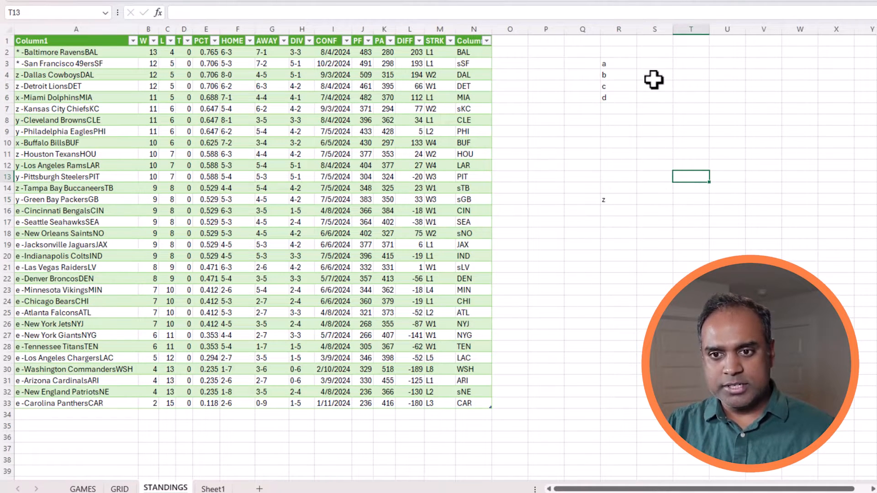
Fill =CODE beside the lowercase letters and add =CODE(R15) for z, giving 97–100 and 122.
click(654, 64)
text(=code()
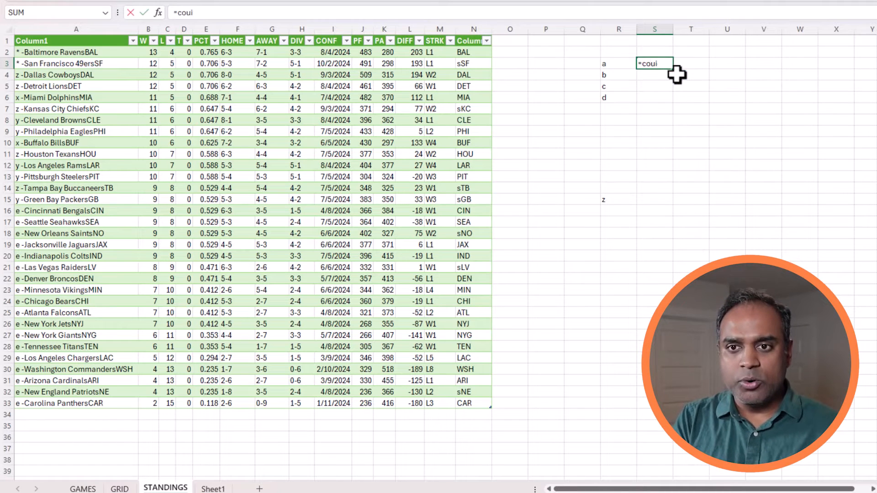
click(611, 66)
text())
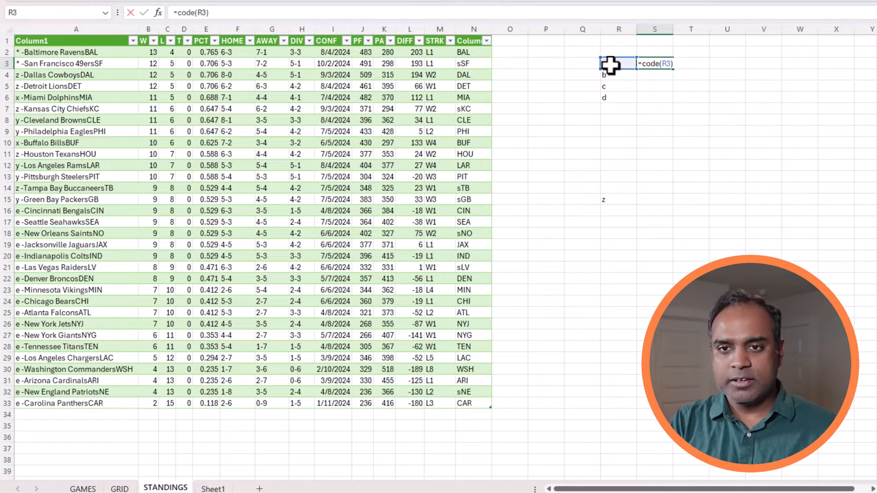
key(Return)
key(ctrl+d)
key(Return)
key(ctrl+d)
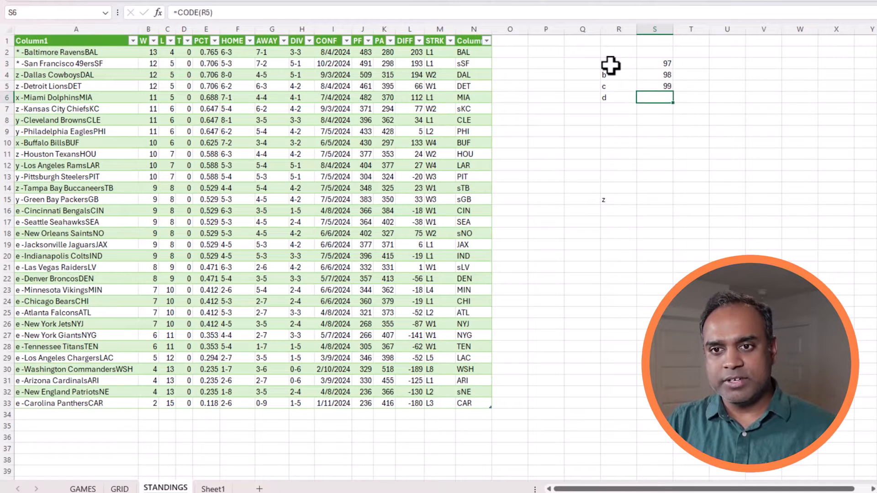
key(Return)
key(ctrl+d)
key(Return)
click(661, 198)
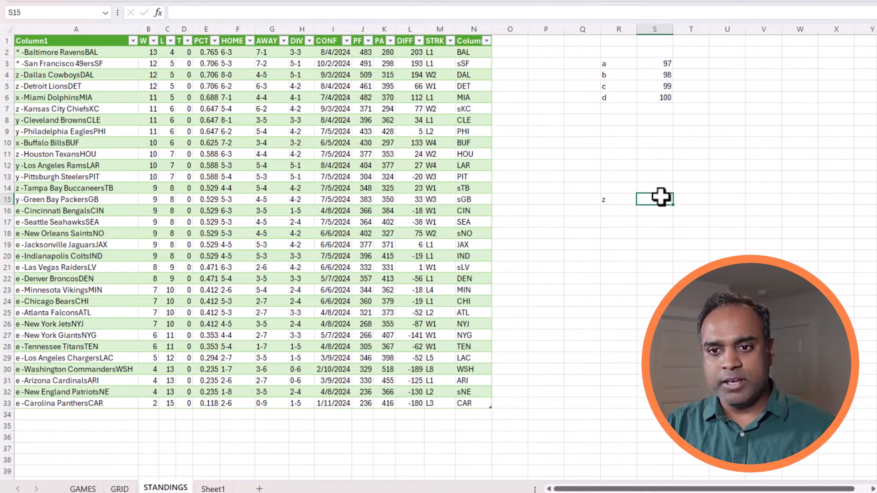
text(=code(R15))
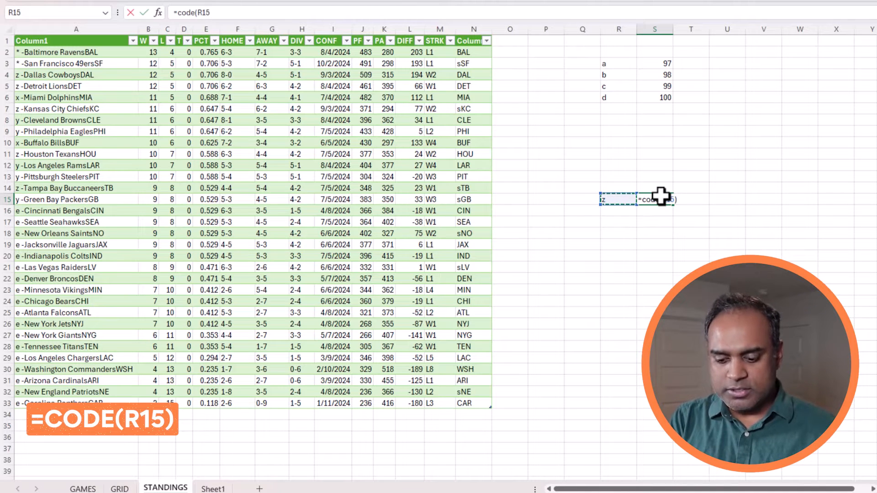
key(Return)
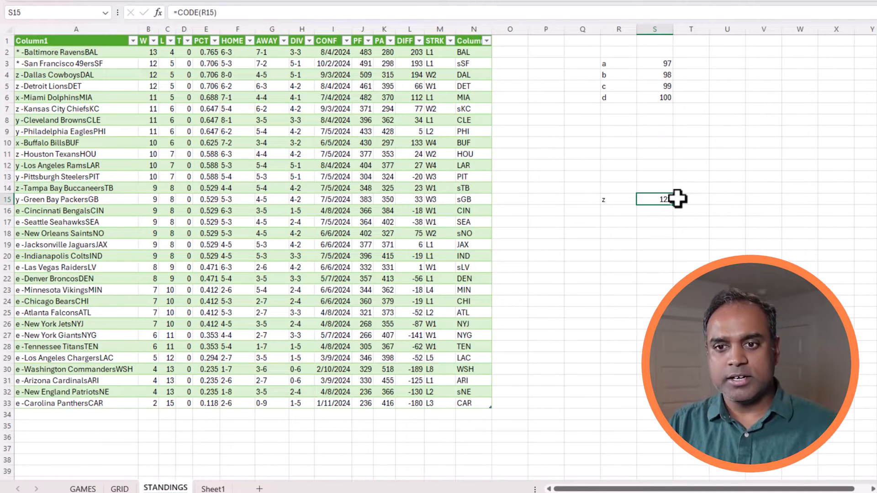
Enter the uppercase letters A, B, C and D in column U.
click(721, 64)
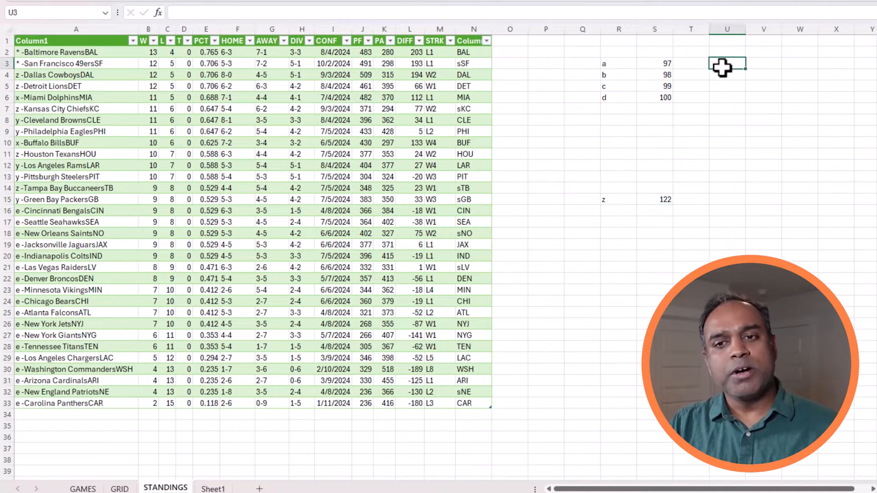
text(A)
key(Return)
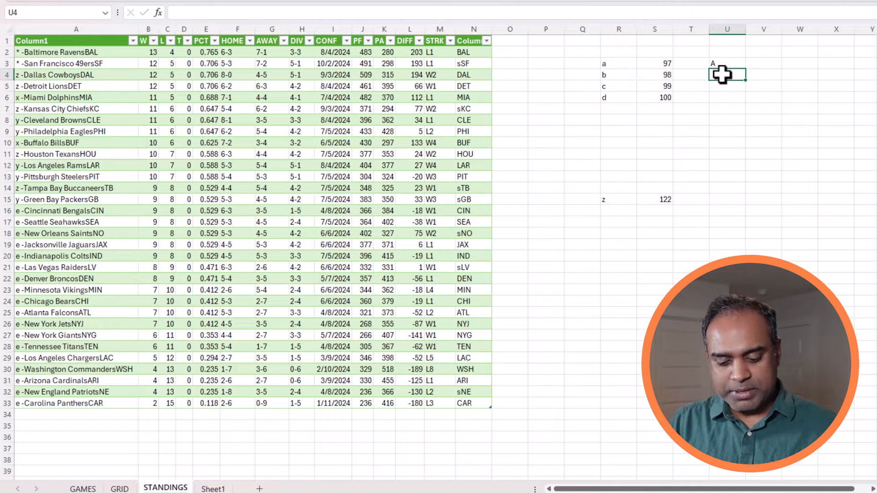
text(B)
key(Return)
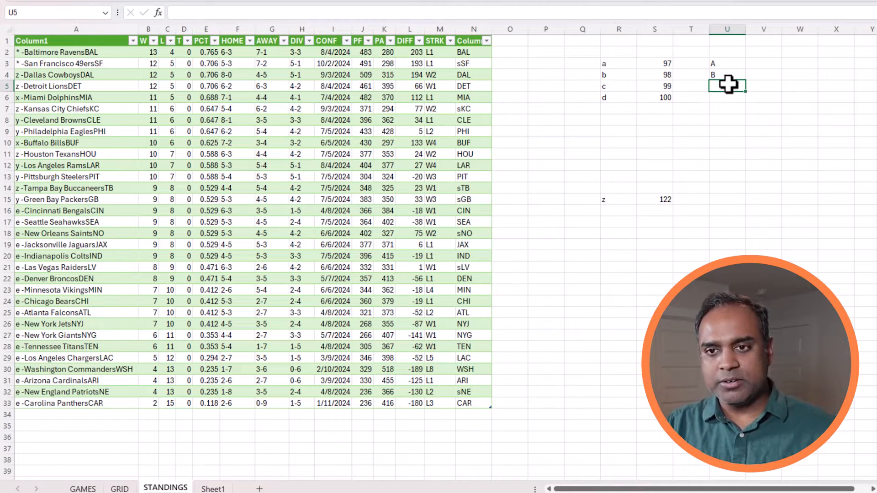
text(C)
key(Return)
text(D)
key(Return)
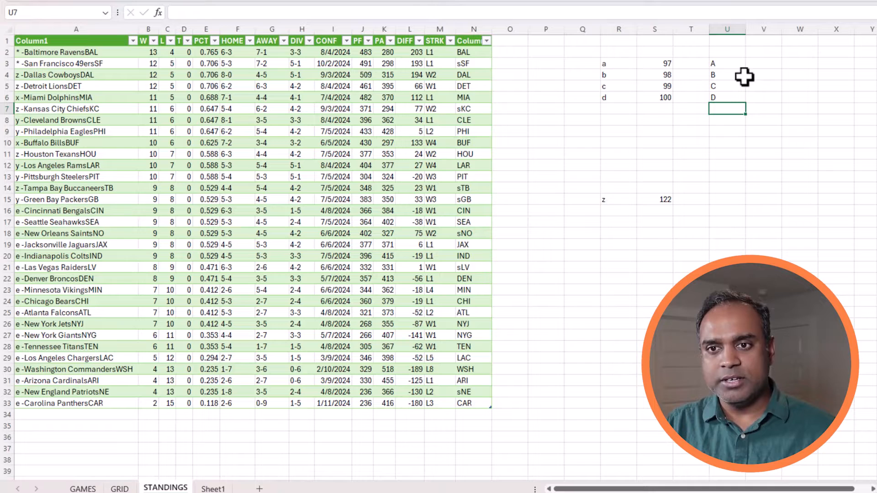
Copy the =CODE formula to V3:V6 to show 65–68 for A–D.
click(658, 63)
key(ctrl+c)
click(753, 64)
key(ctrl+v)
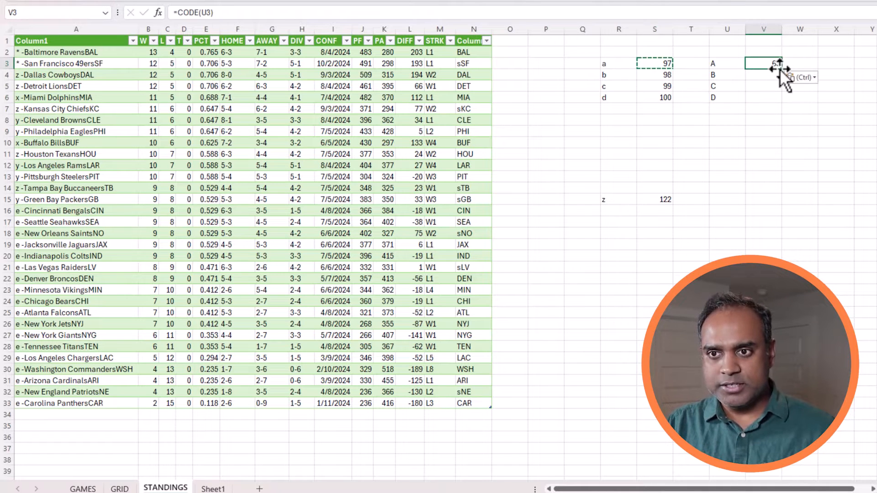
drag(782, 69, 778, 104)
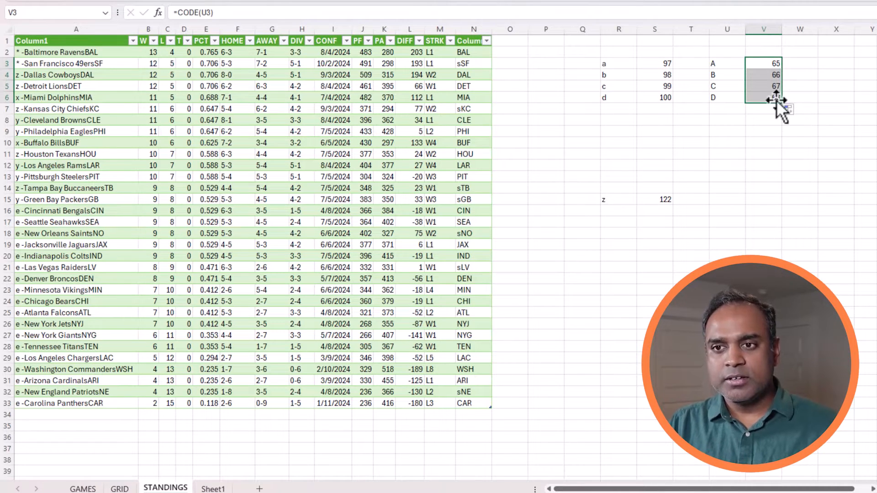
click(758, 63)
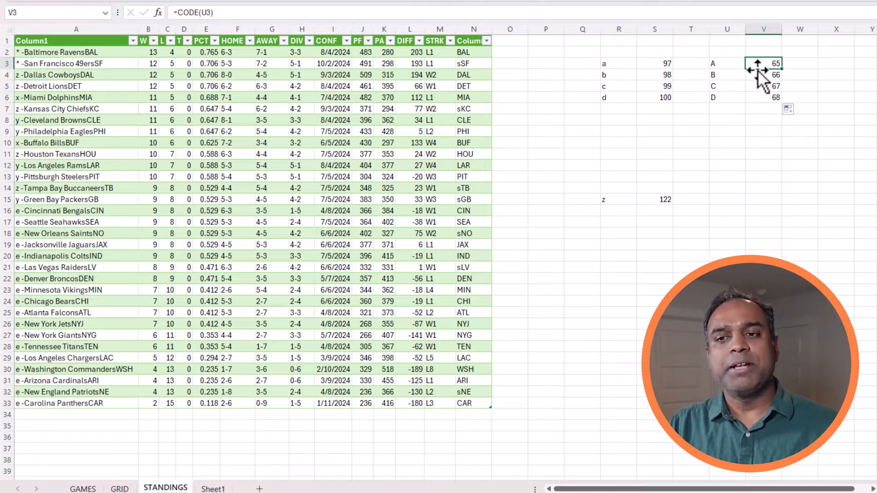
Add uppercase Z with its code 90 and clear the stray #VALUE! cell.
click(719, 201)
text(Z)
click(761, 199)
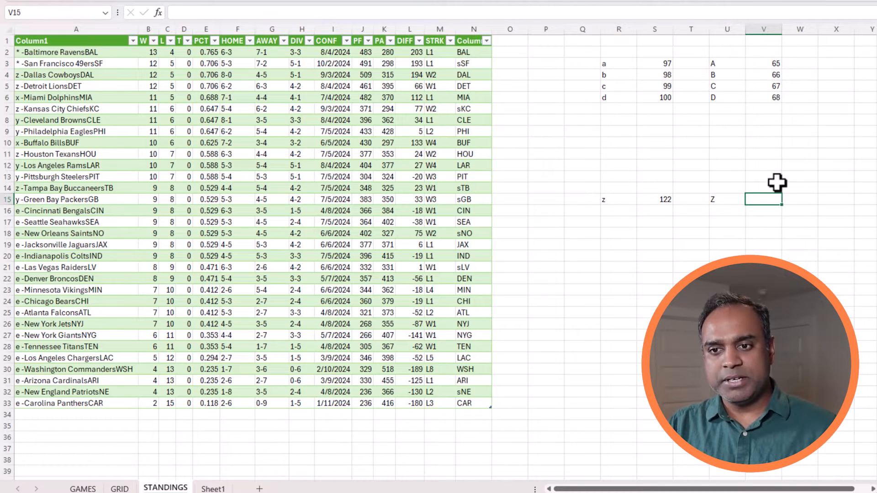
click(777, 98)
key(ctrl+c)
click(768, 188)
key(ctrl+v)
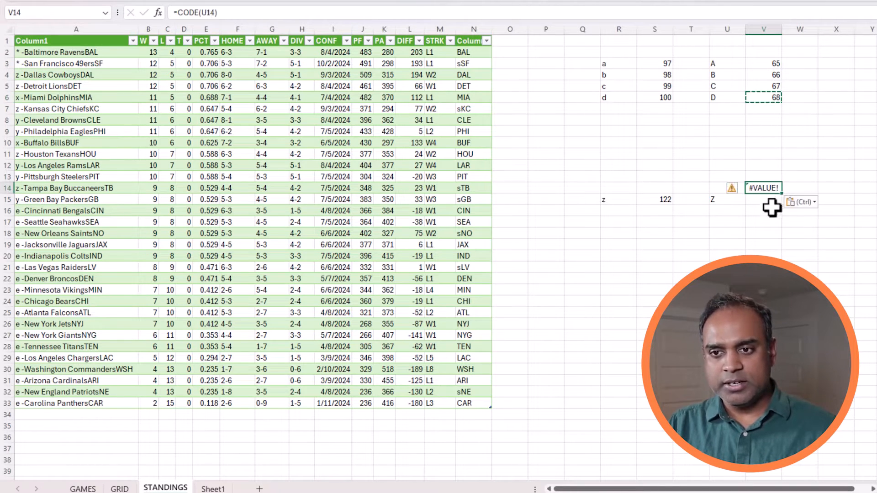
click(773, 200)
key(Return)
key(Up)
key(Delete)
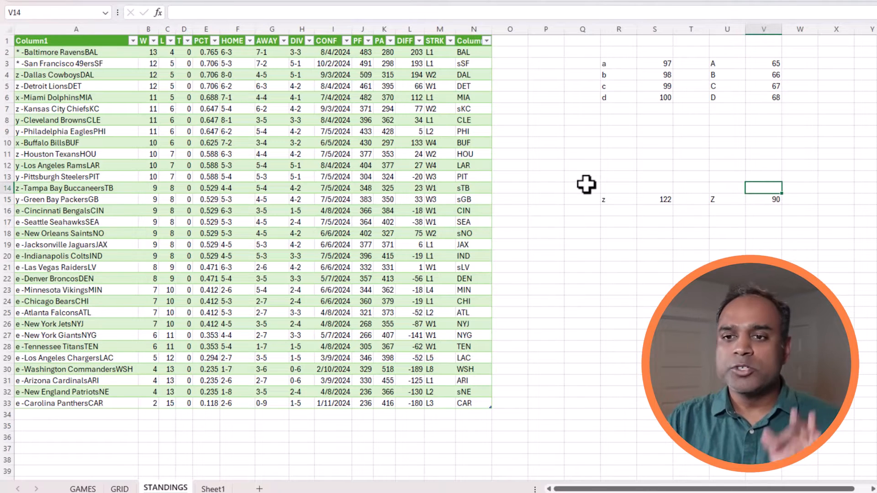
Add the note 'upper case A' in Q1 marking the 65–90 range.
click(589, 44)
text(upper)
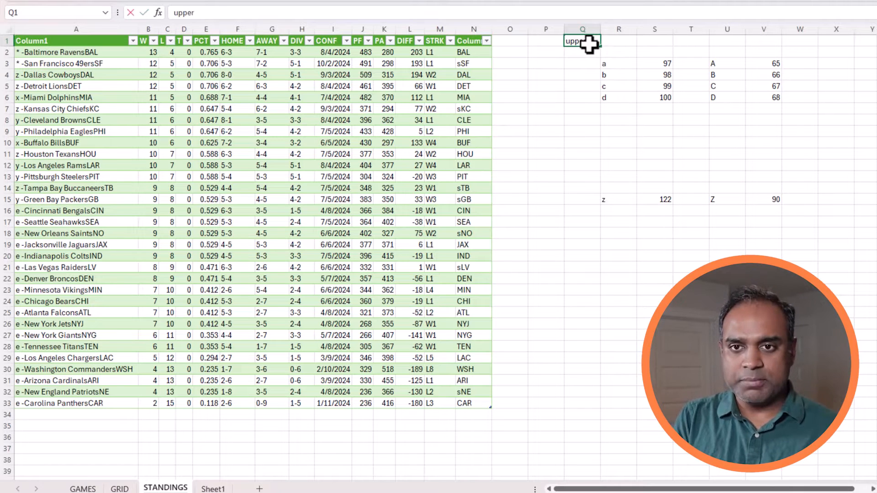
text( case A to Z - 65 to 90)
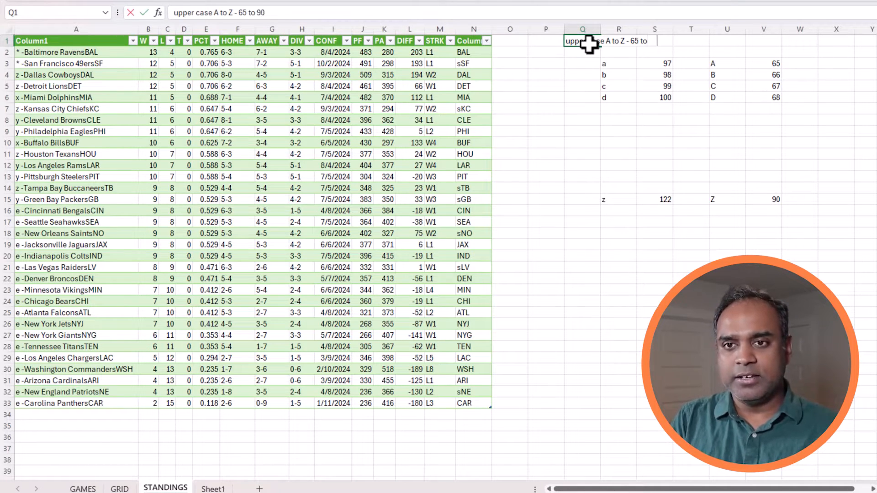
key(Return)
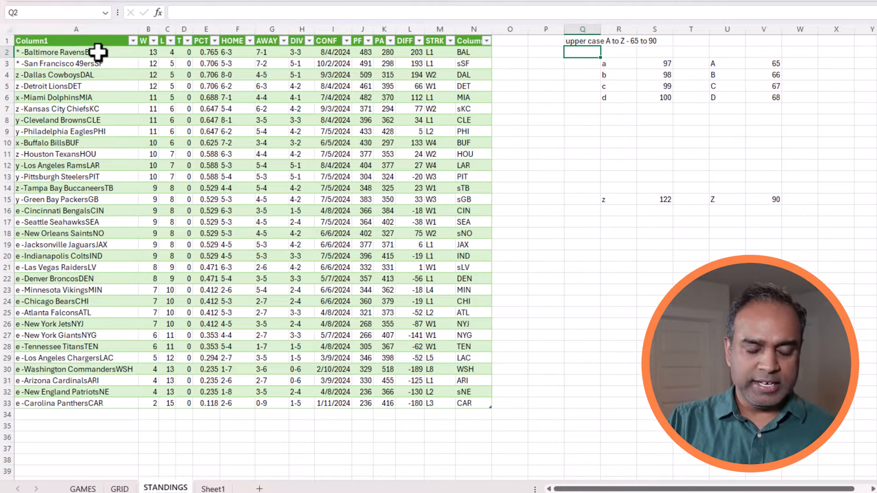
click(105, 29)
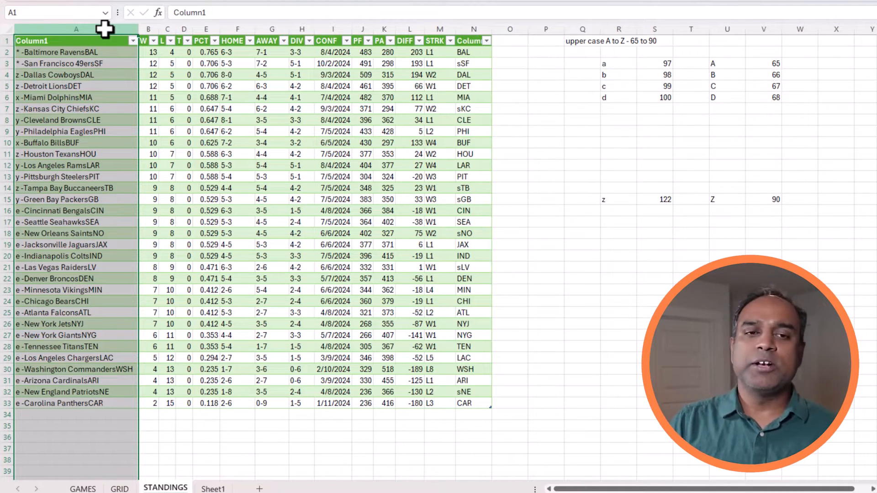
click(95, 62)
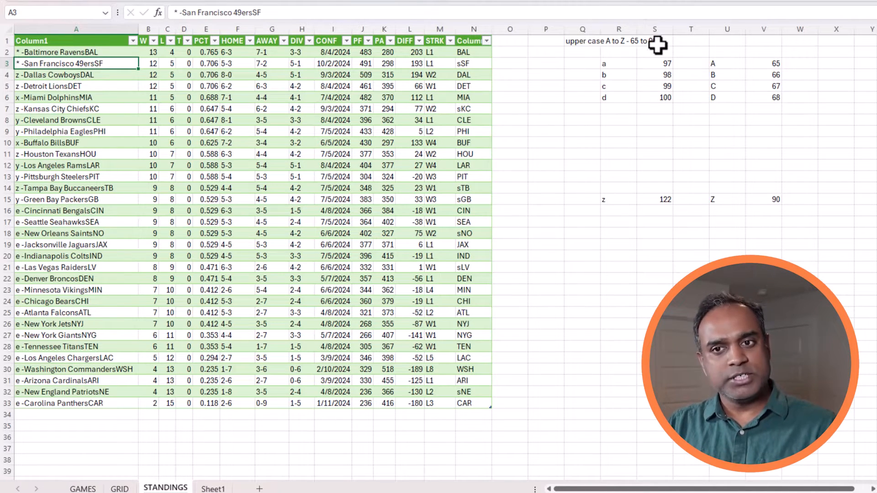
click(500, 53)
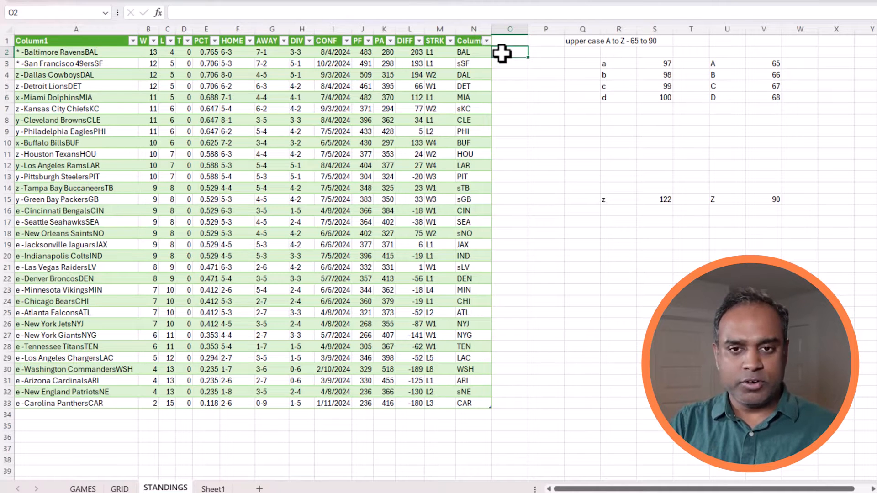
text(=)
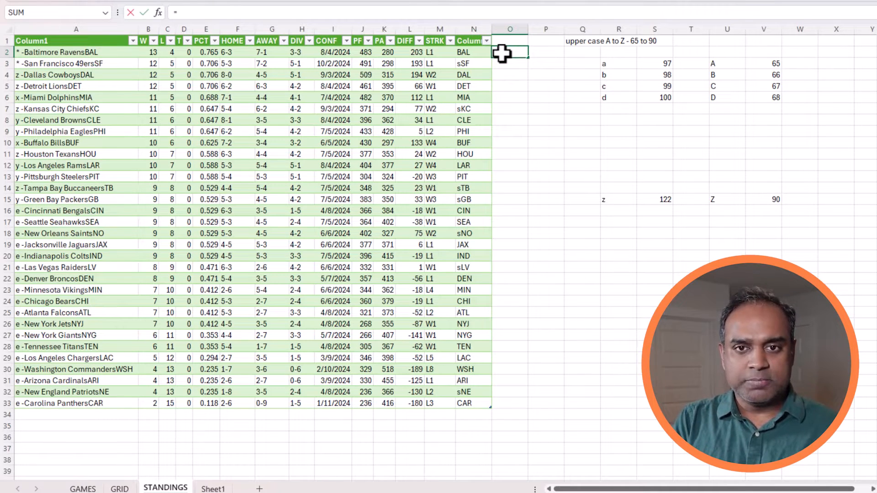
text(i)
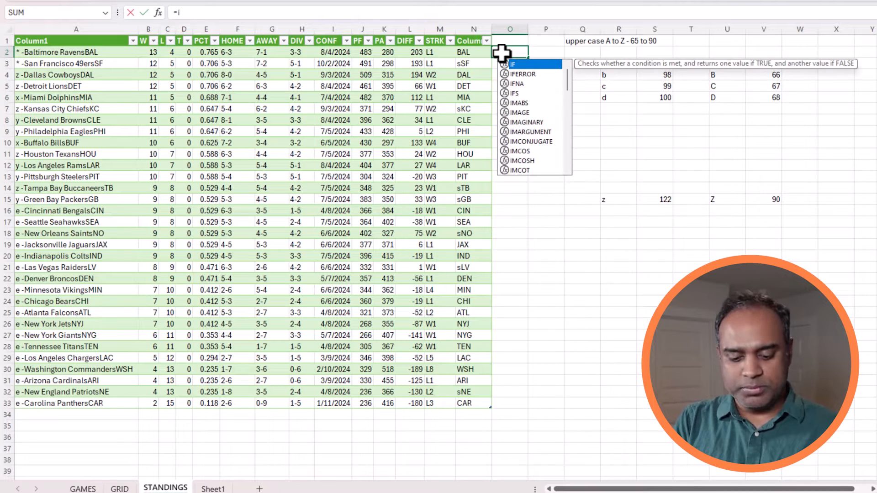
text(f()
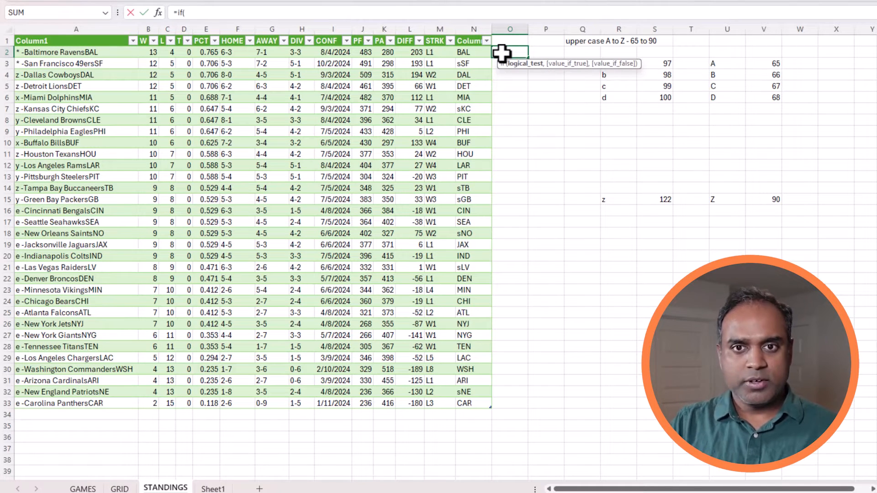
text(Code()
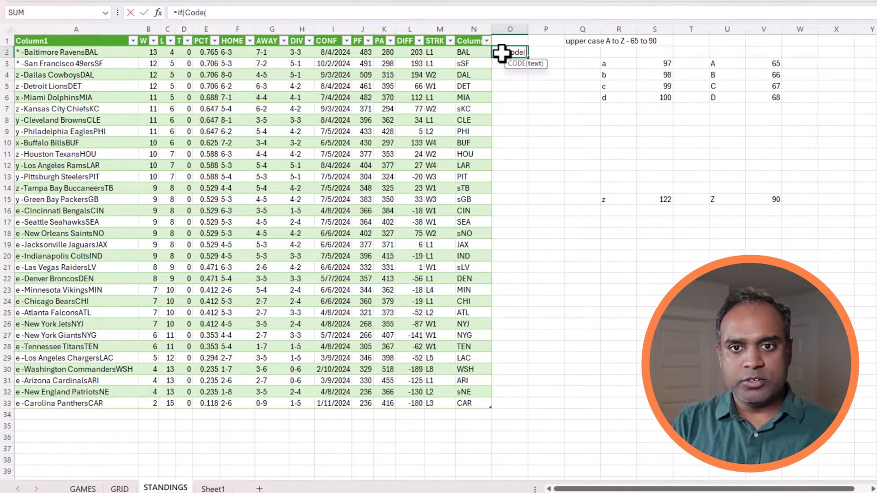
click(466, 50)
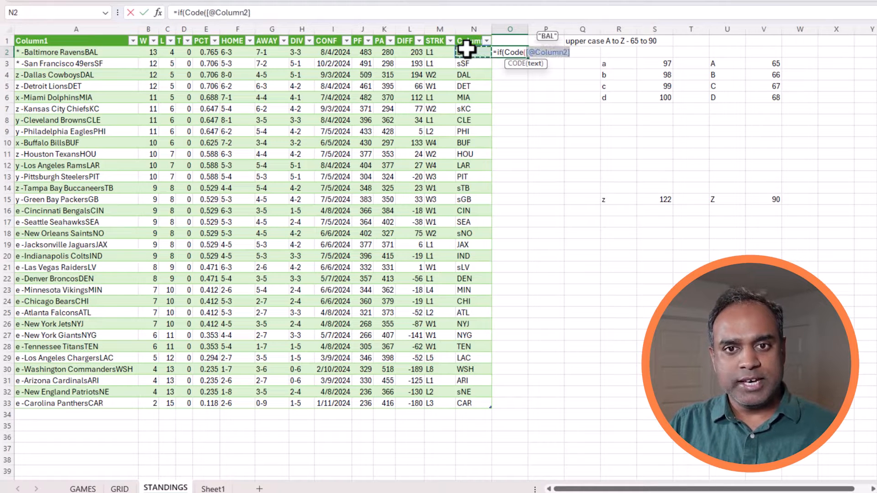
text())
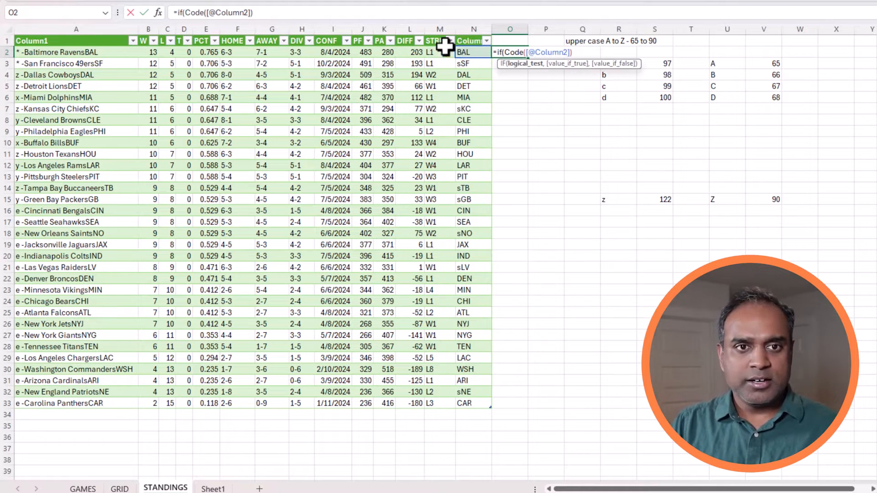
click(185, 13)
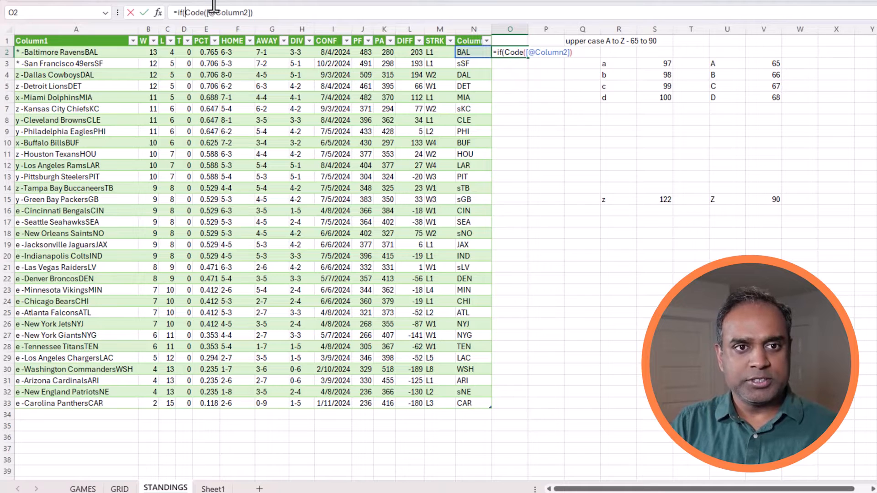
key(BackSpace)
key(BackSpace)
key(BackSpace)
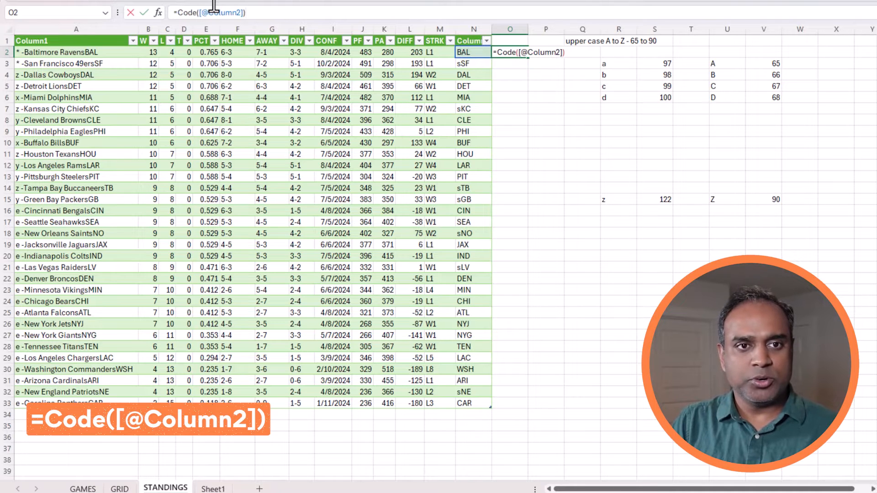
key(Return)
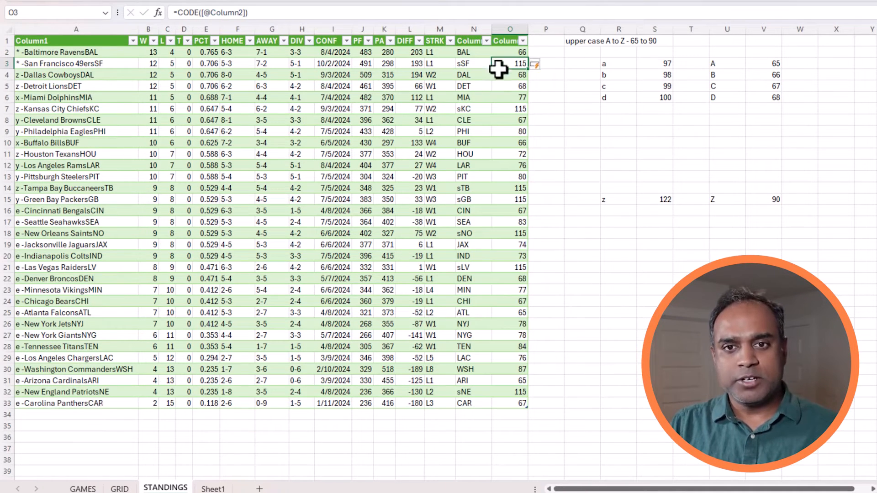
click(511, 53)
click(471, 53)
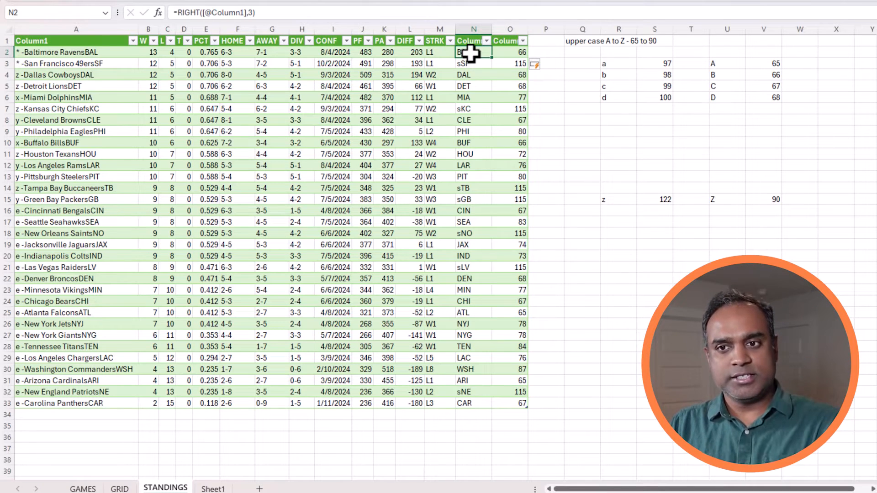
click(479, 65)
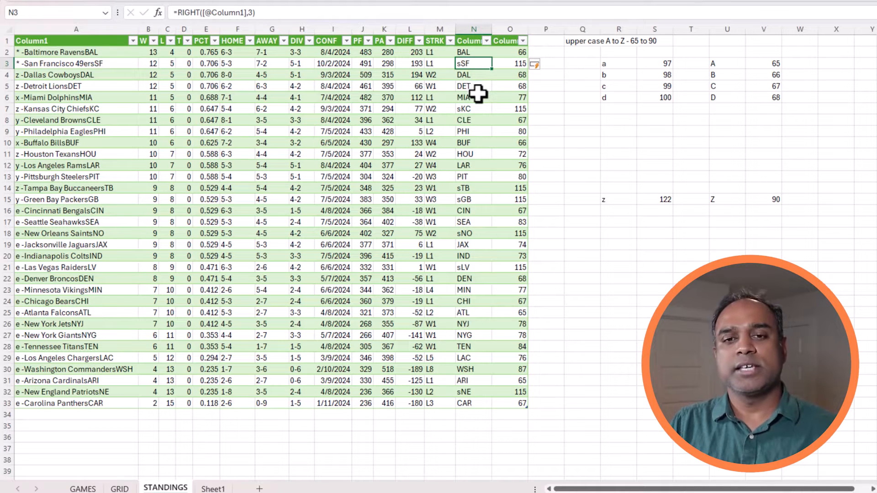
click(506, 63)
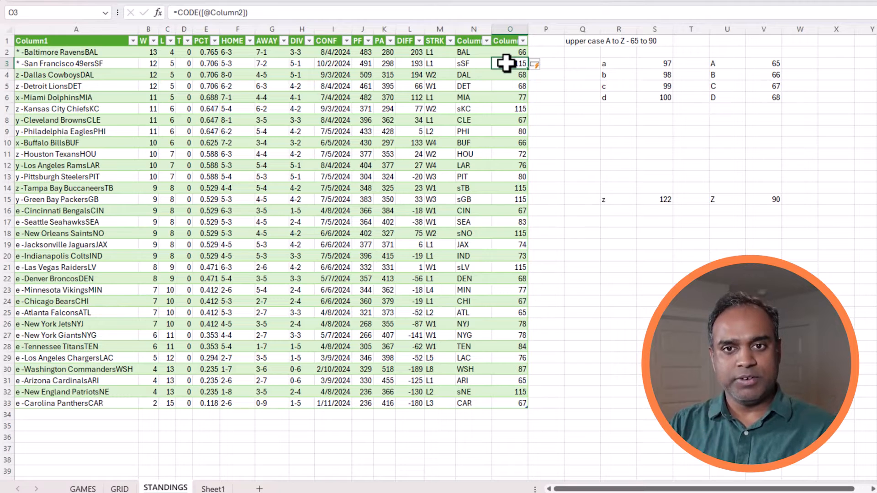
drag(476, 64, 504, 64)
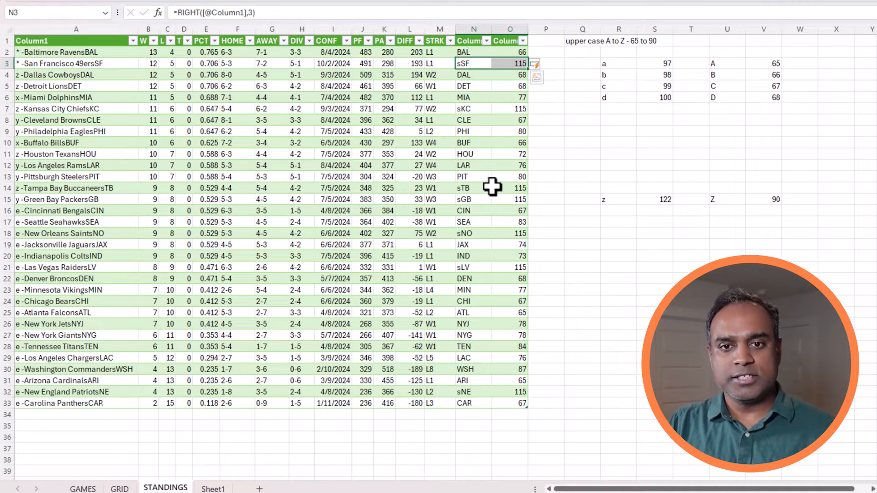
drag(472, 109, 495, 110)
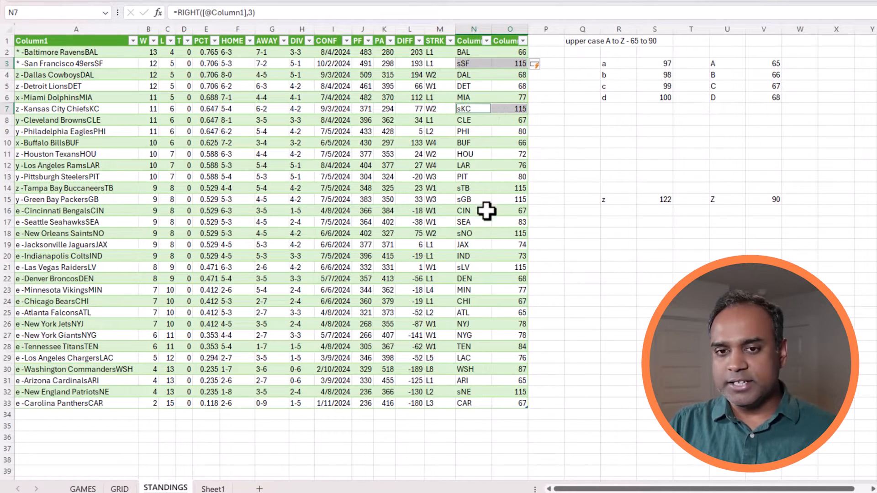
drag(473, 189, 502, 199)
drag(476, 233, 506, 233)
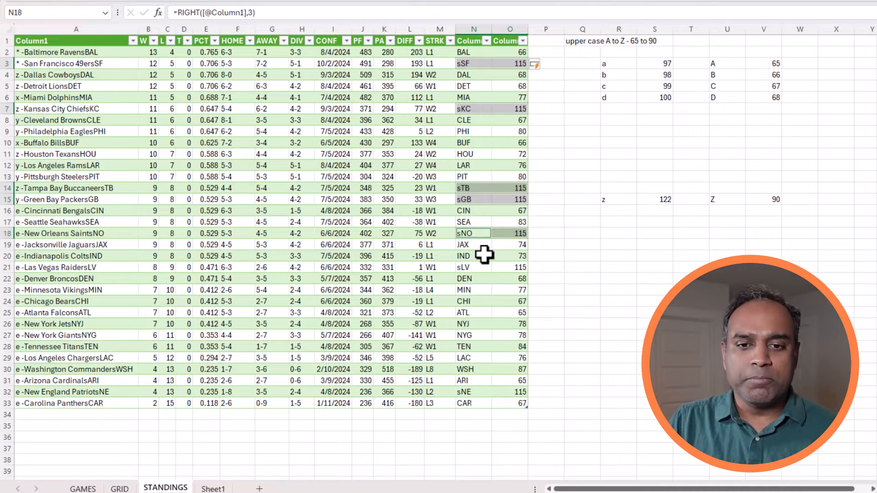
click(477, 267)
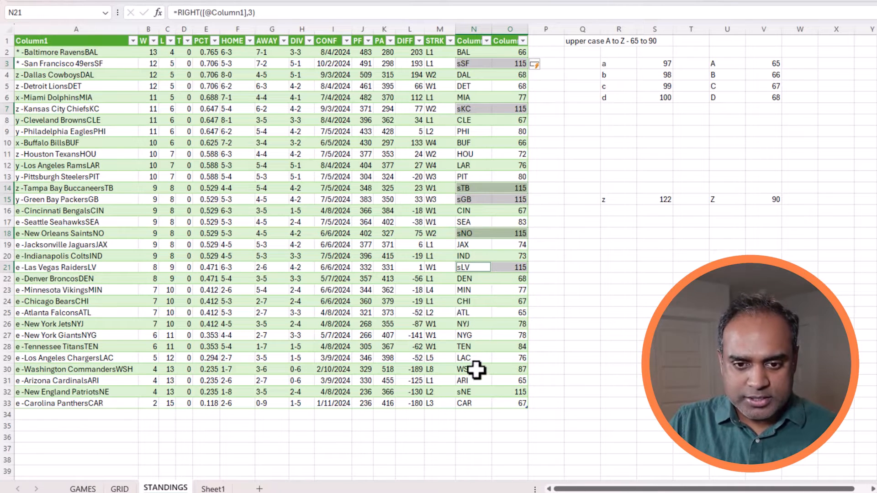
click(477, 391)
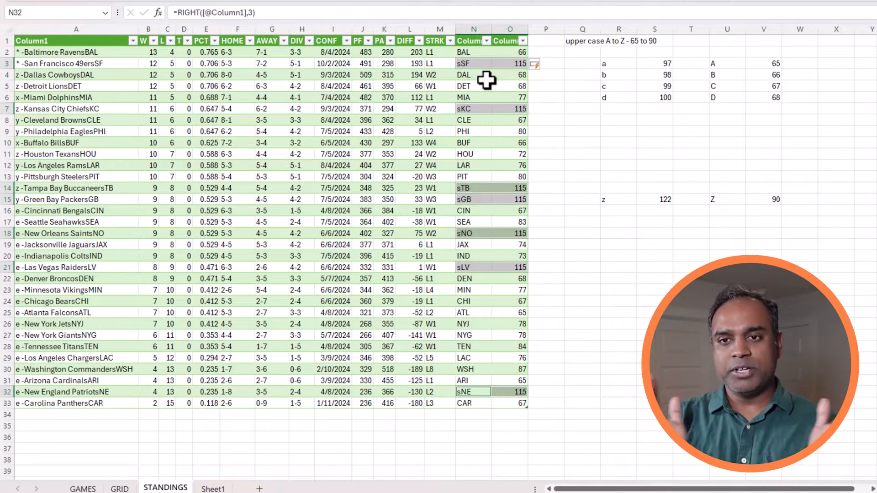
click(523, 52)
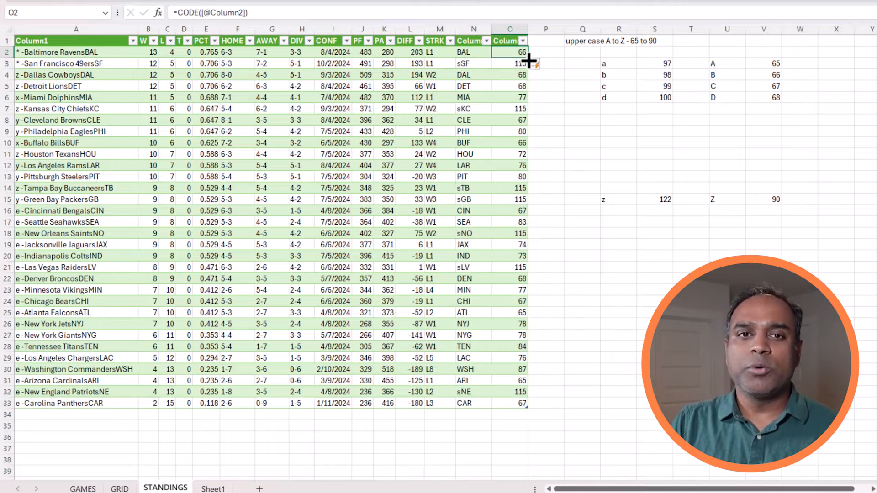
click(178, 13)
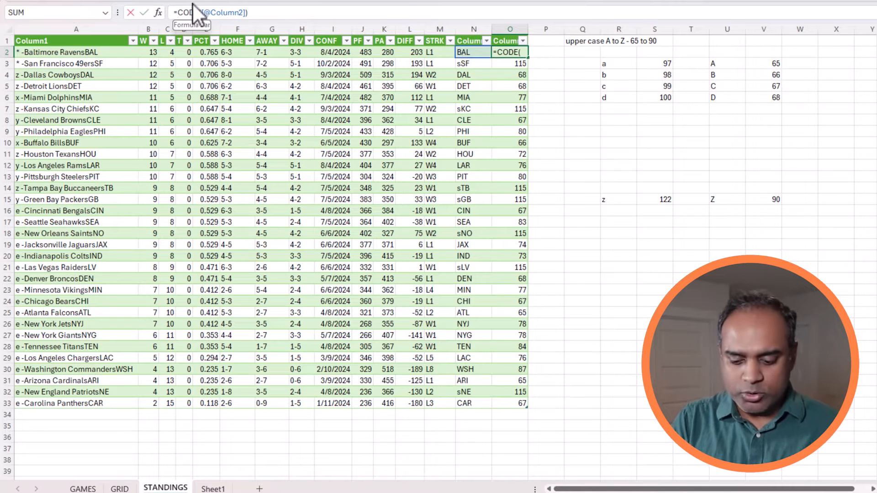
text(IF()
click(270, 12)
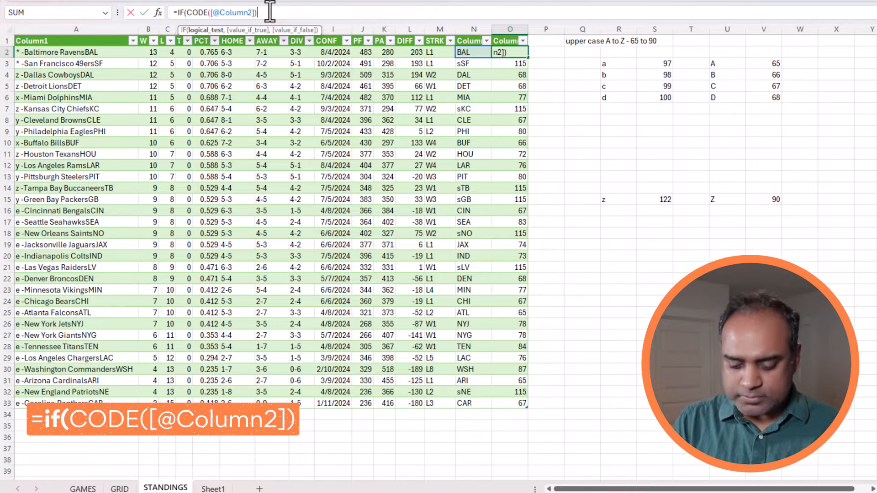
text(>=65,)
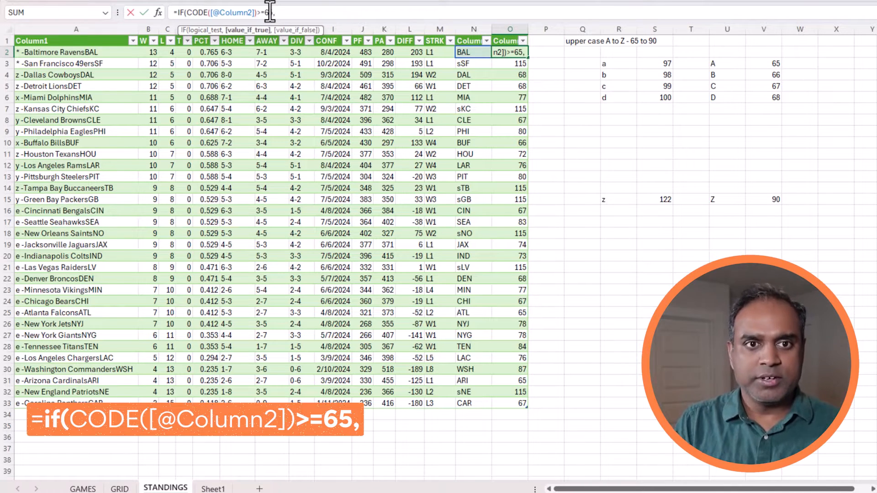
click(196, 12)
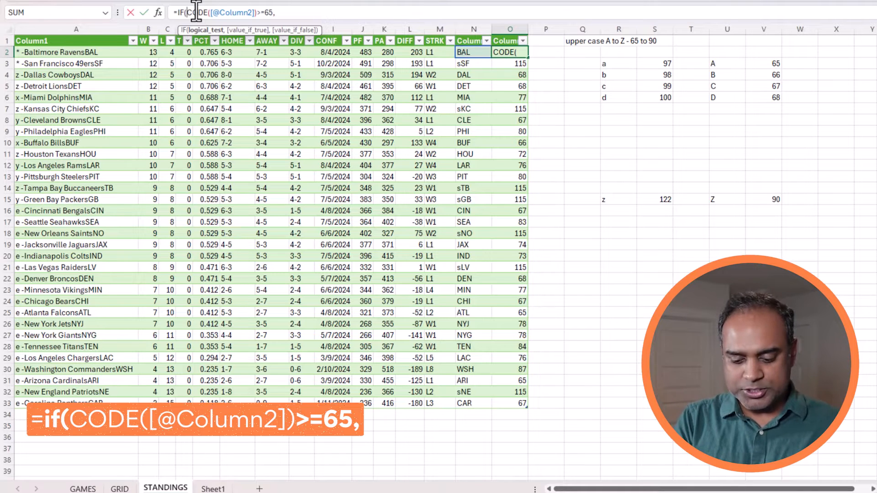
text(AND()
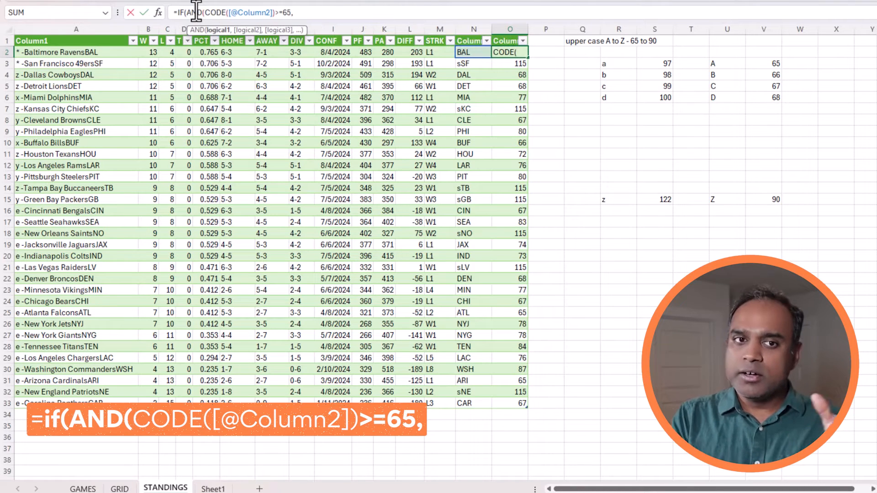
drag(204, 12, 313, 12)
key(ctrl+c)
click(314, 12)
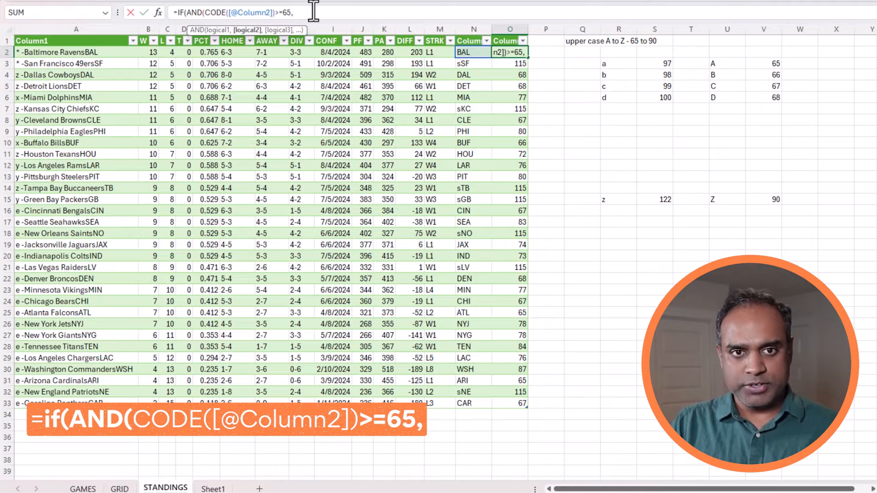
key(ctrl+v)
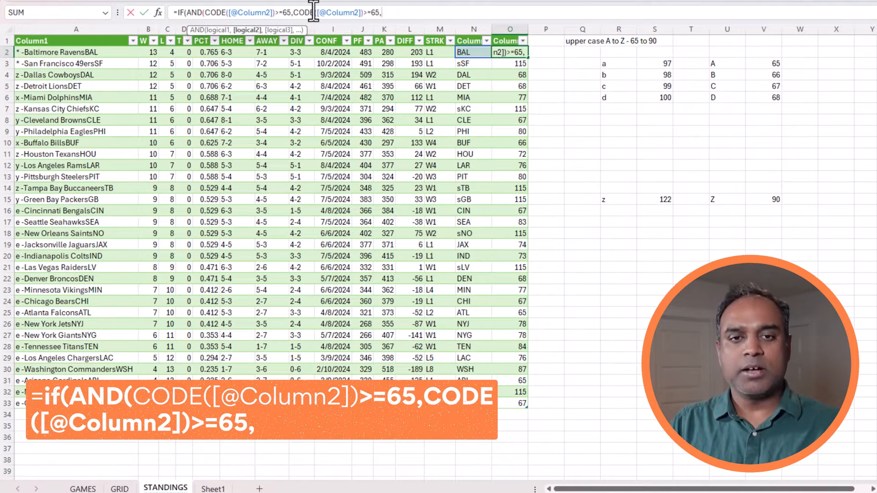
click(368, 12)
key(BackSpace)
text(<=)
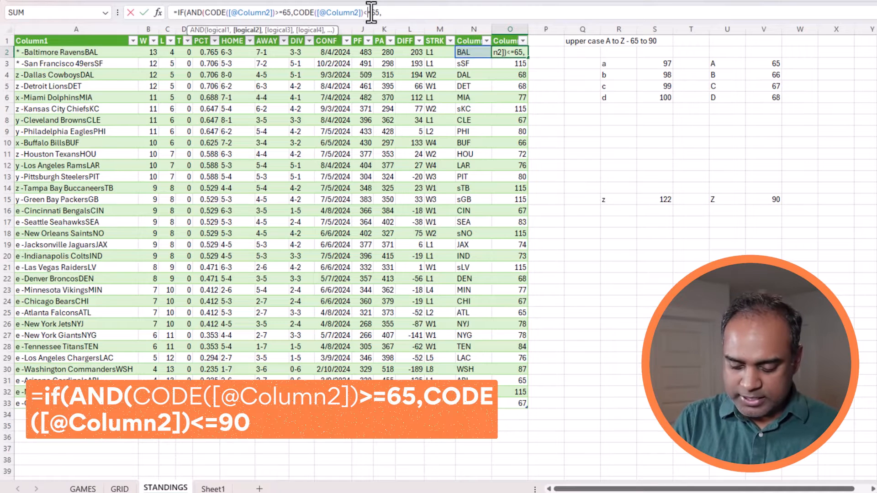
text(90)
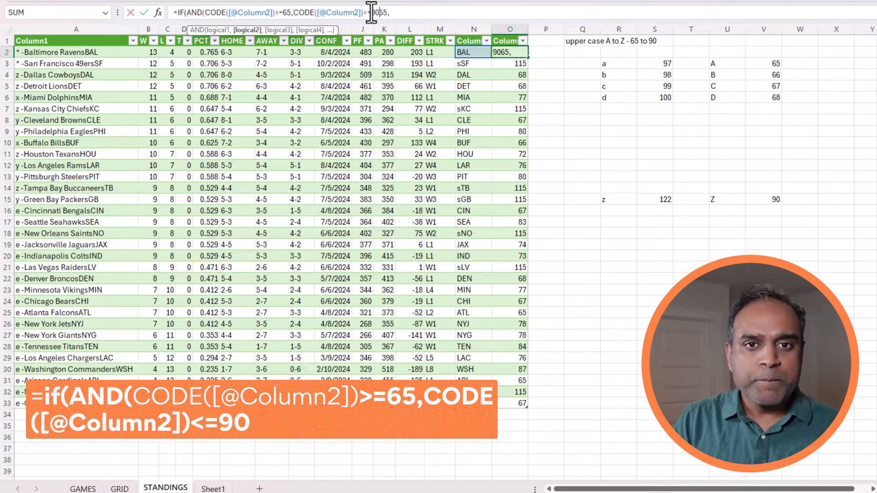
key(Delete)
key(Delete)
key(Delete)
text(),)
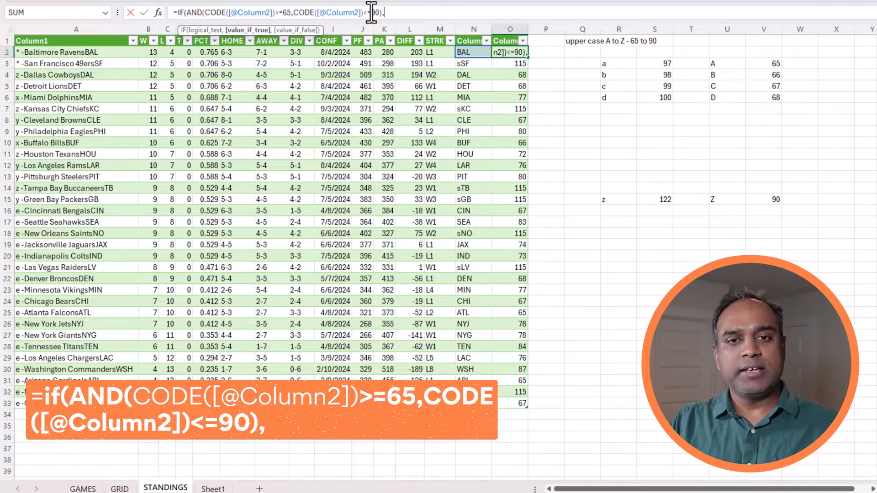
click(476, 53)
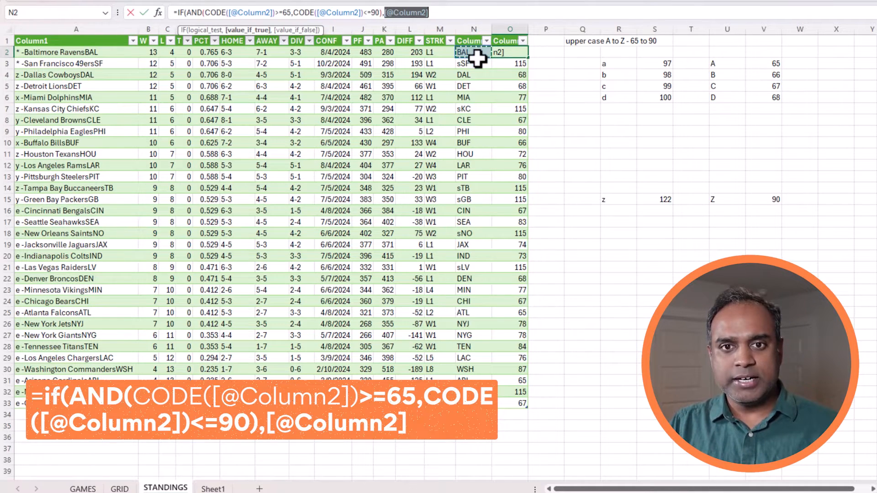
click(467, 13)
text(,)
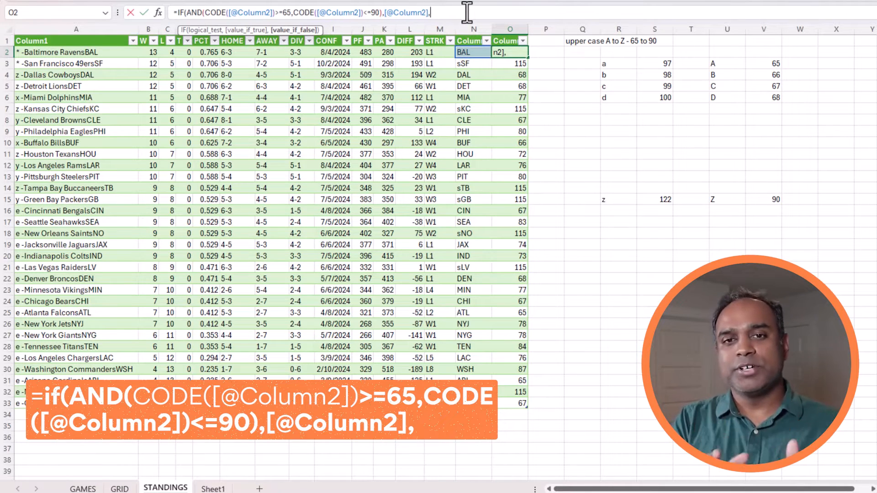
text(right()
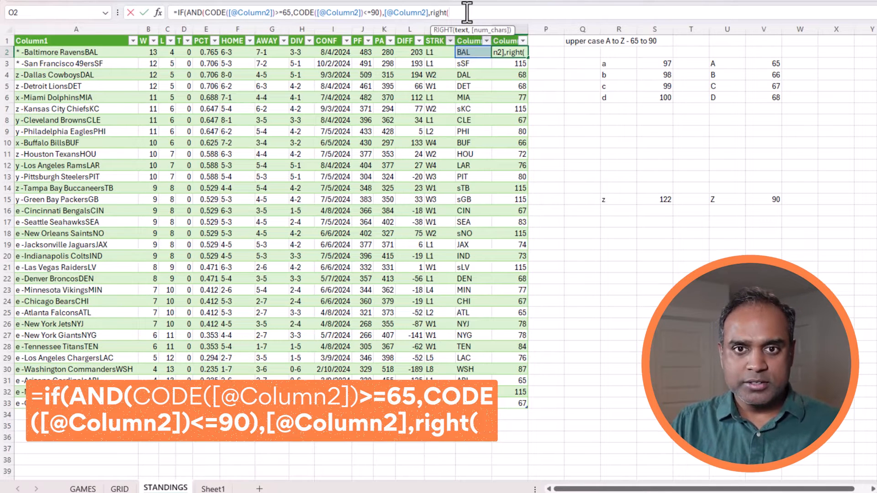
click(463, 48)
text(,2)))
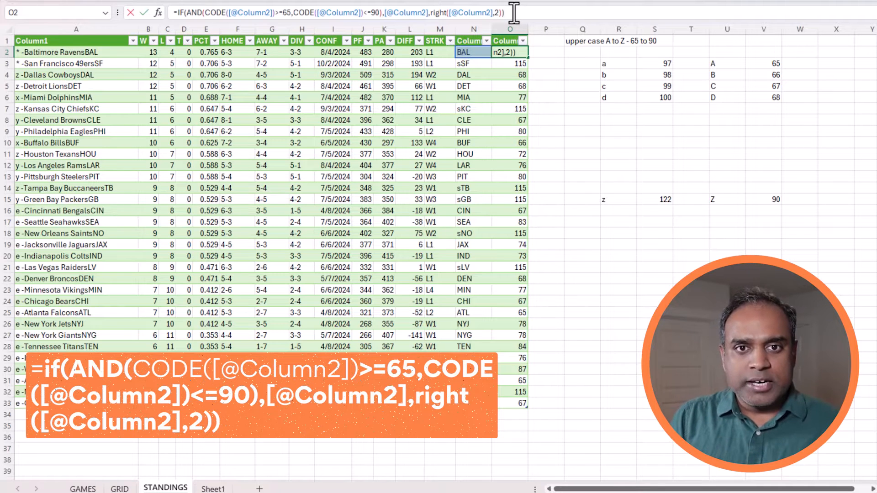
key(Return)
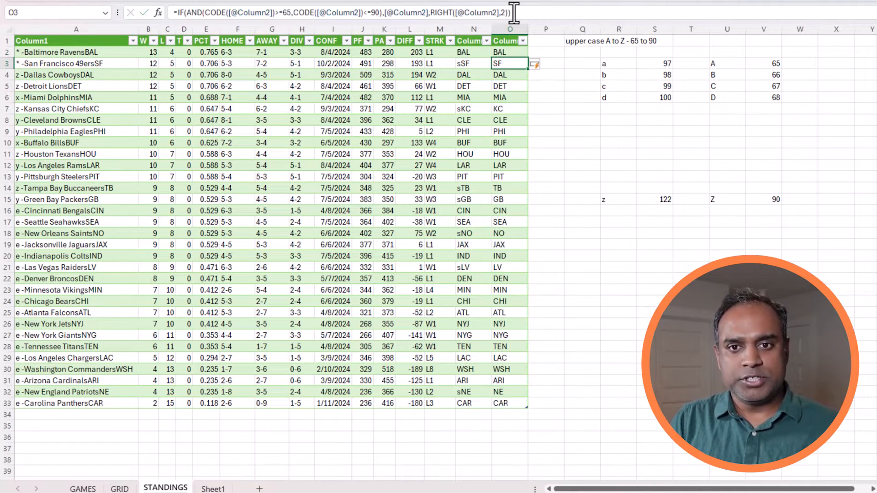
click(475, 64)
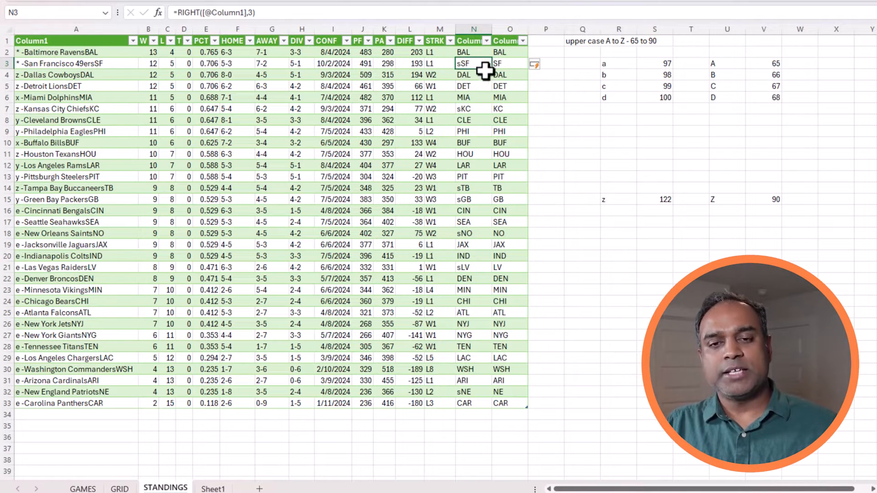
click(518, 66)
click(477, 111)
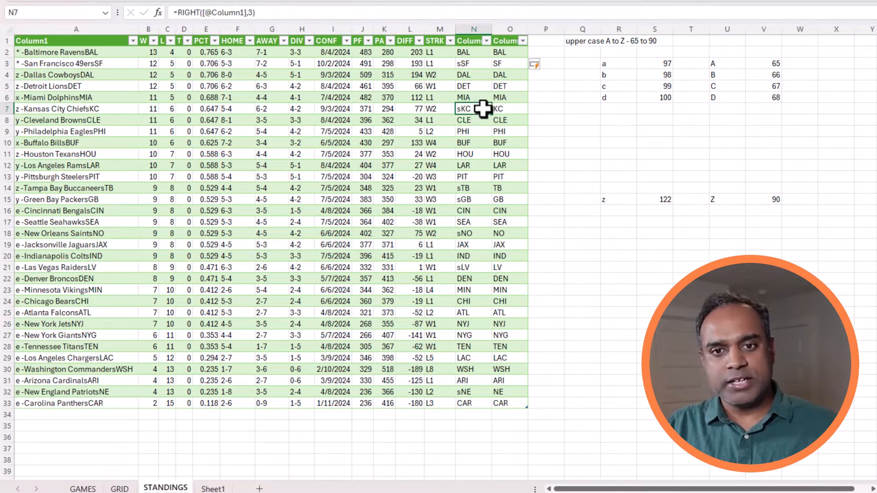
click(502, 111)
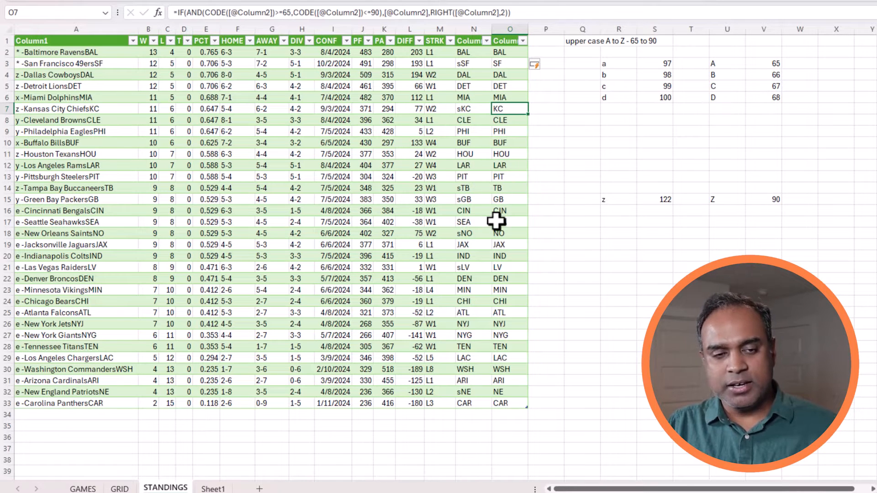
click(544, 52)
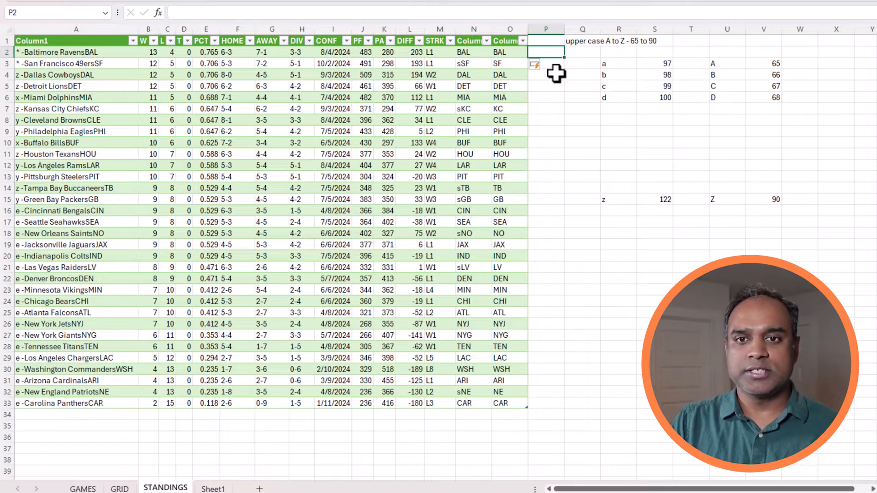
text(=x)
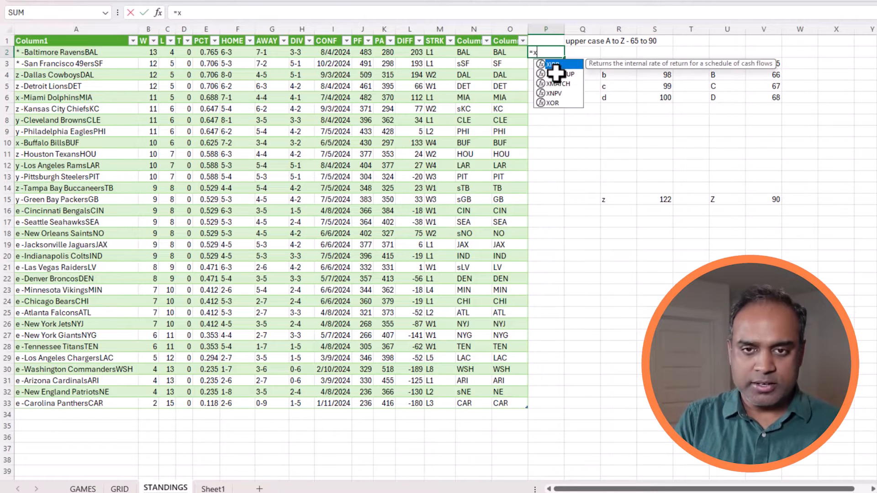
key(BackSpace)
text(match()
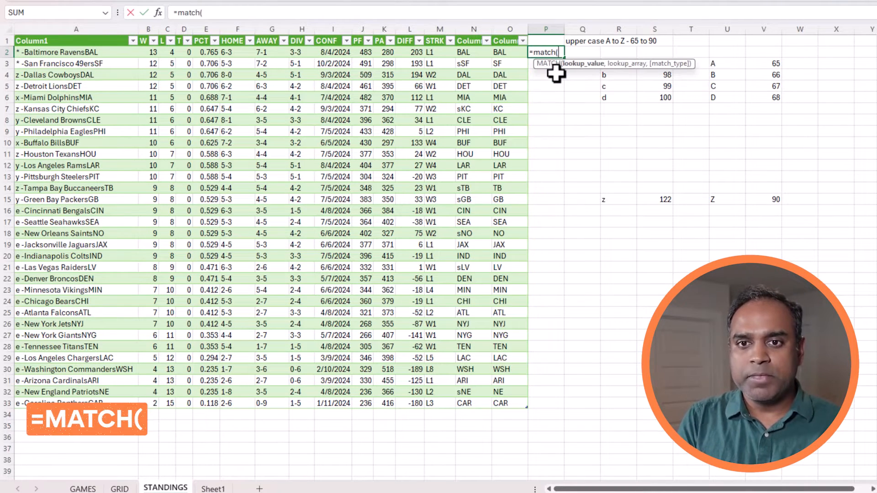
key(Left)
text(,)
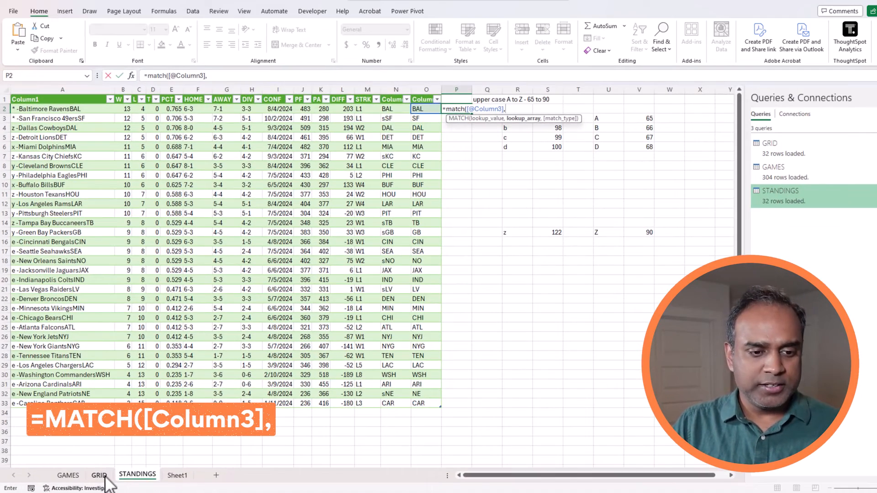
click(99, 475)
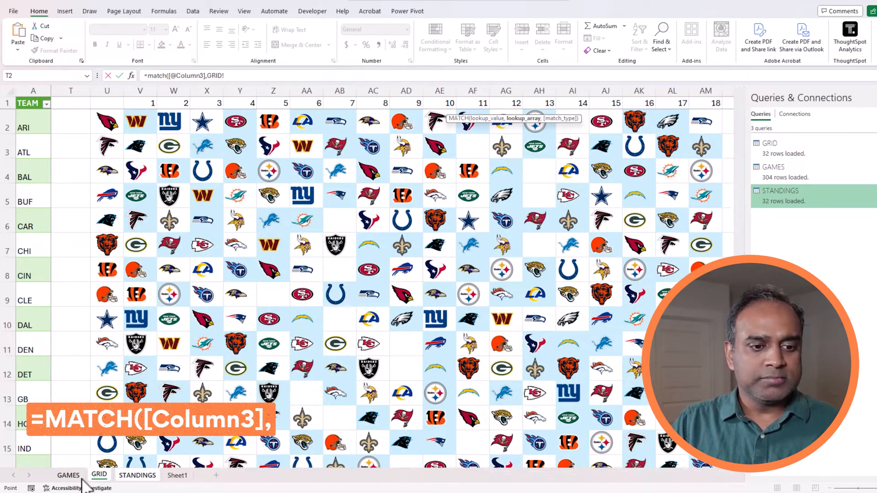
click(80, 475)
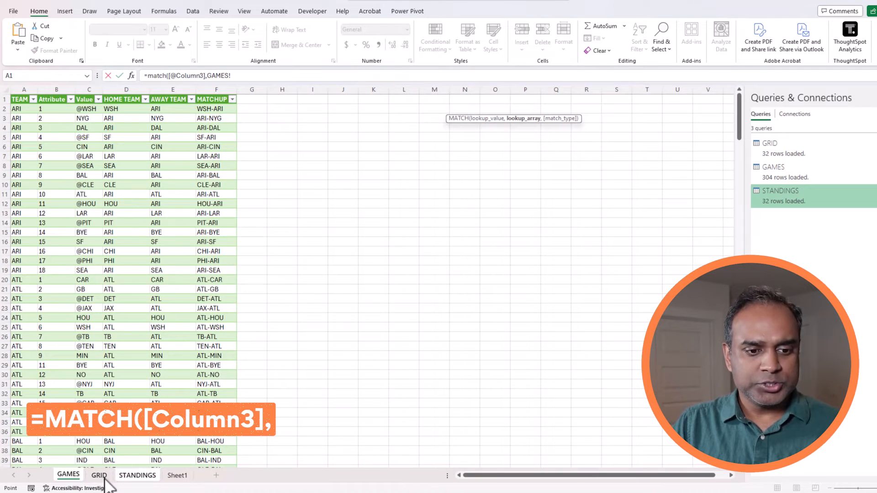
click(99, 475)
click(61, 155)
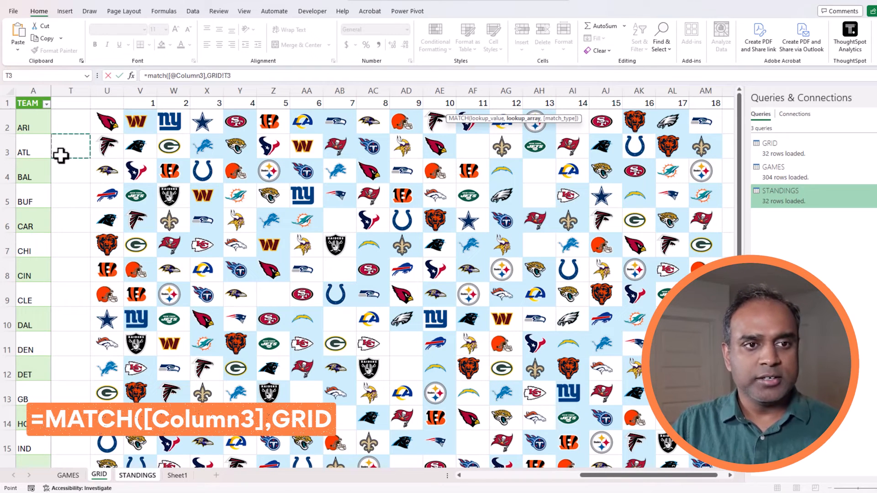
key(ctrl+Up)
key(ctrl+Left)
key(ctrl+Left)
key(Down)
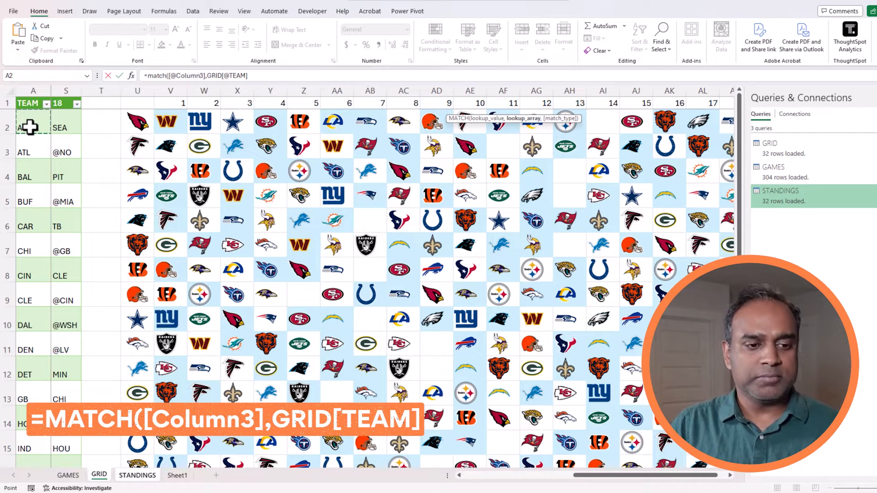
key(ctrl+shift+Down)
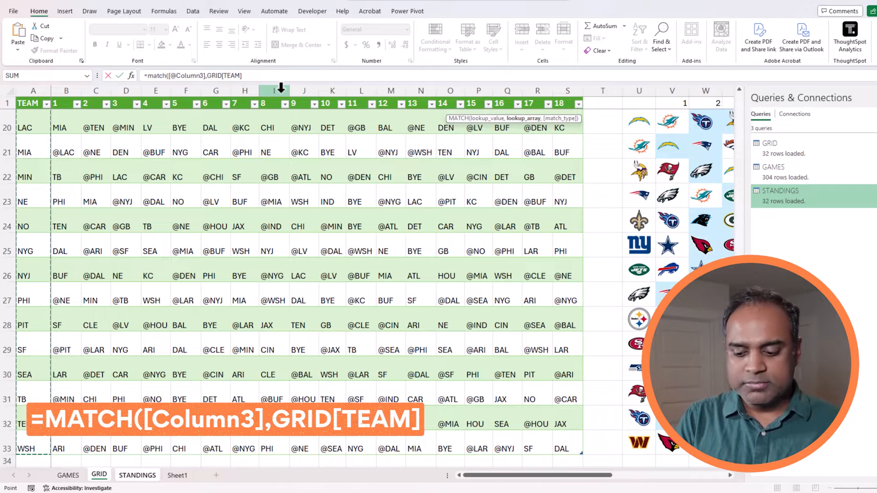
text(,0))
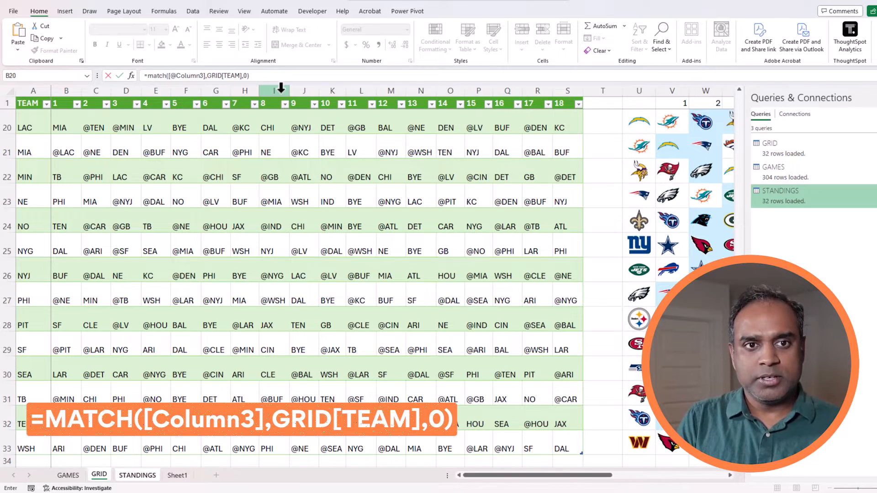
key(Return)
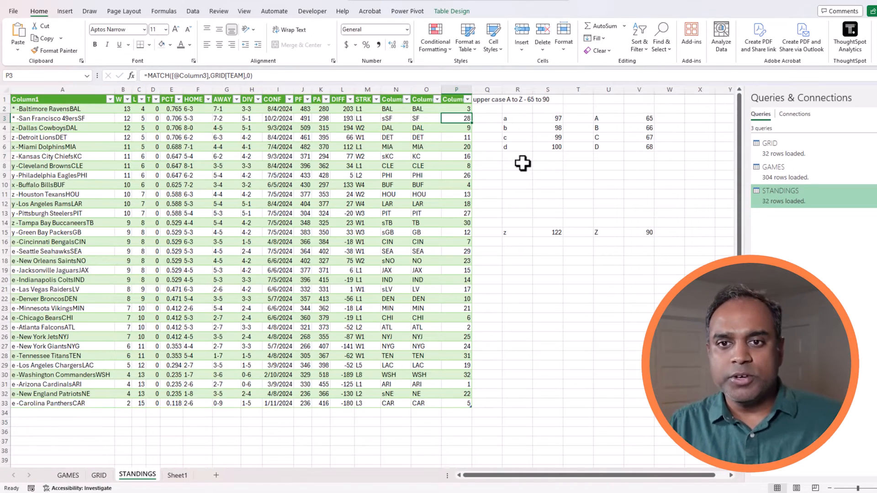
Widen column P, then inspect the match numbers and the RIGHT and IF formulas.
drag(472, 89, 476, 90)
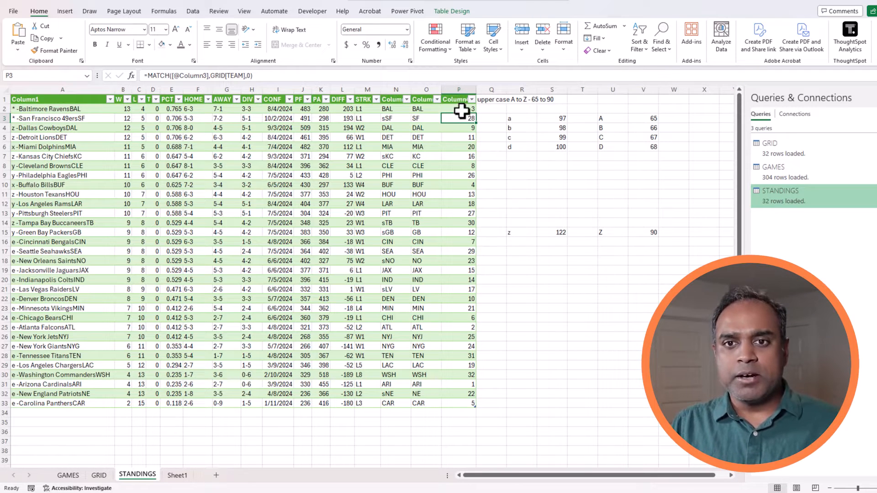
drag(462, 111, 465, 400)
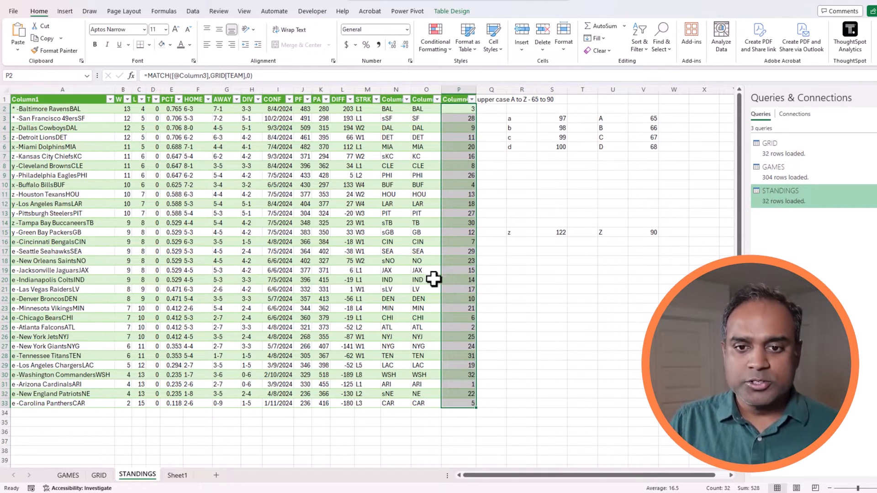
click(429, 260)
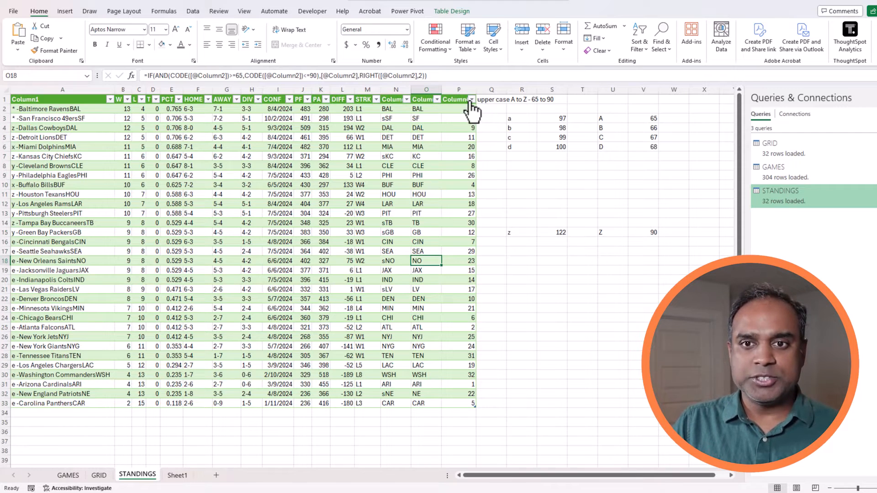
drag(464, 110, 462, 403)
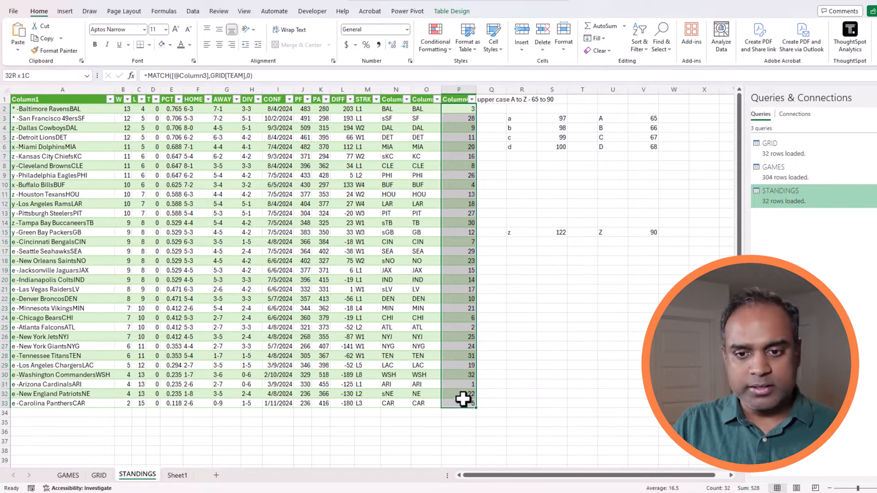
click(397, 231)
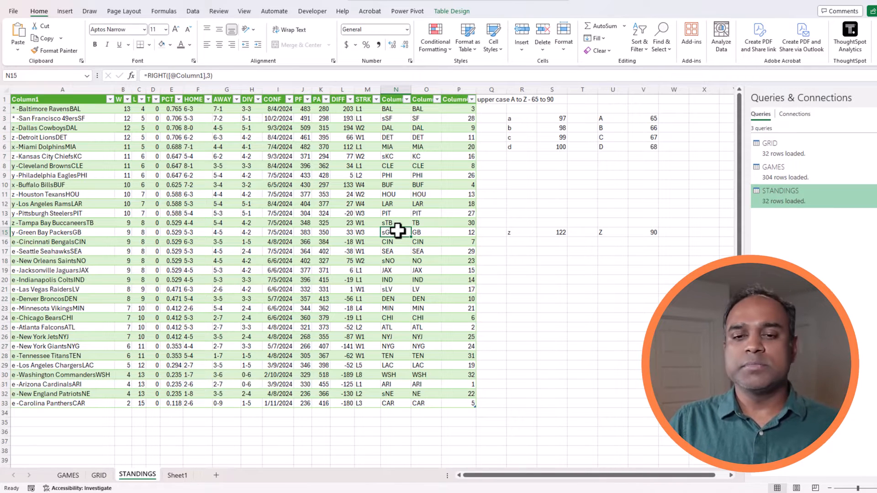
click(418, 234)
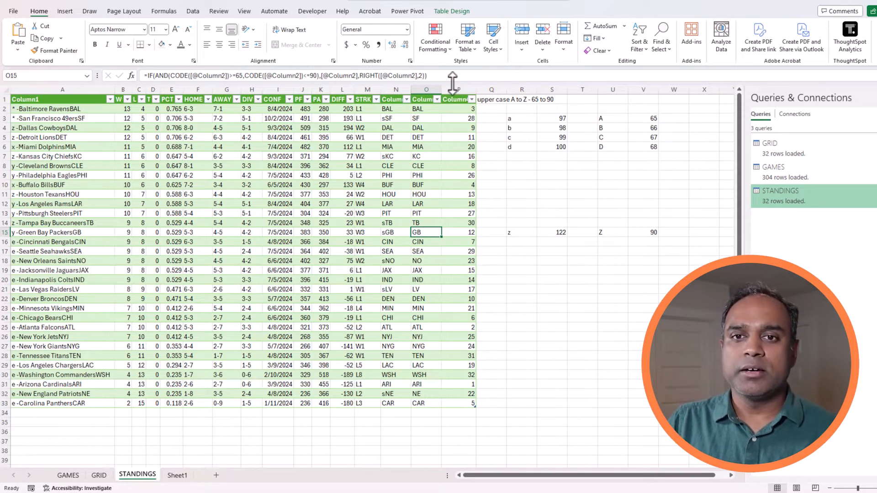
Expand the formula bar to read columns A, N and O, then go to Sheet1.
drag(451, 84, 452, 103)
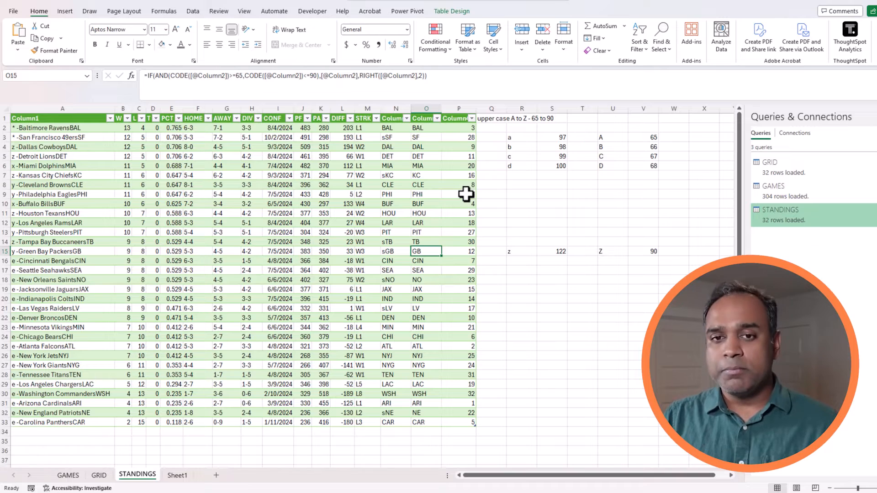
click(90, 106)
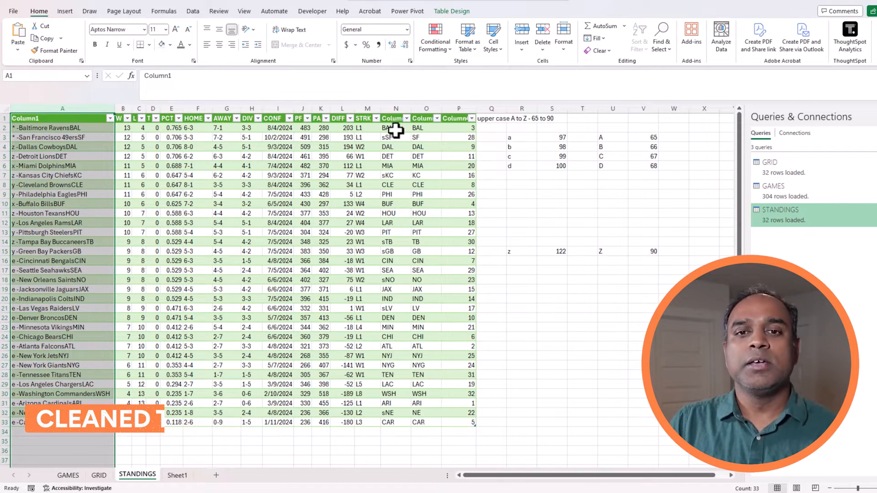
click(398, 107)
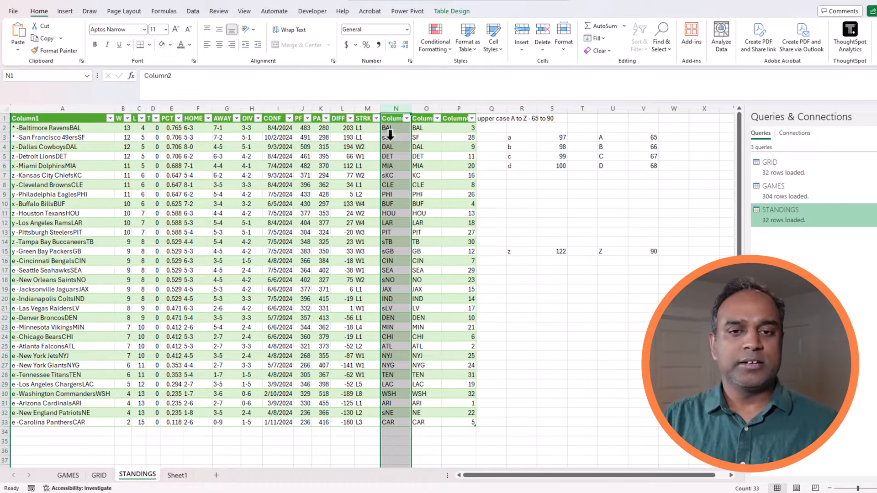
click(423, 130)
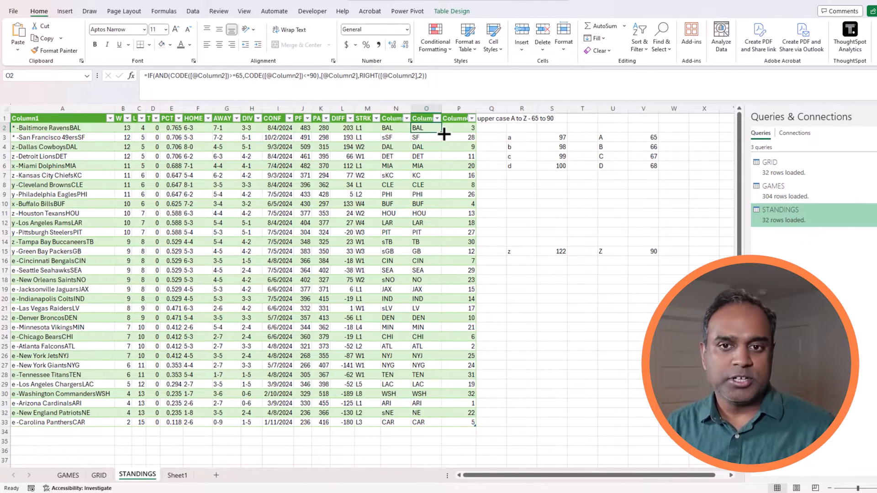
click(177, 475)
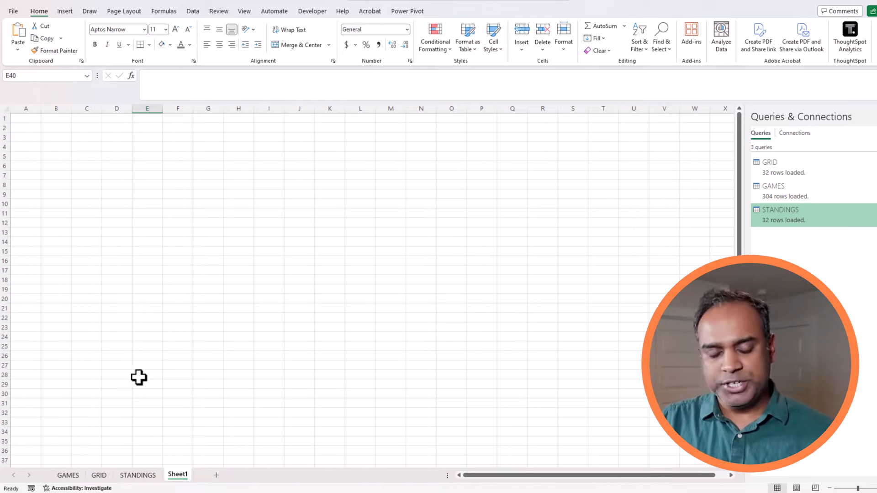
Fill Sheet1 cells A1:T36 with a light grey theme colour to hide the gridlines.
drag(34, 119, 607, 452)
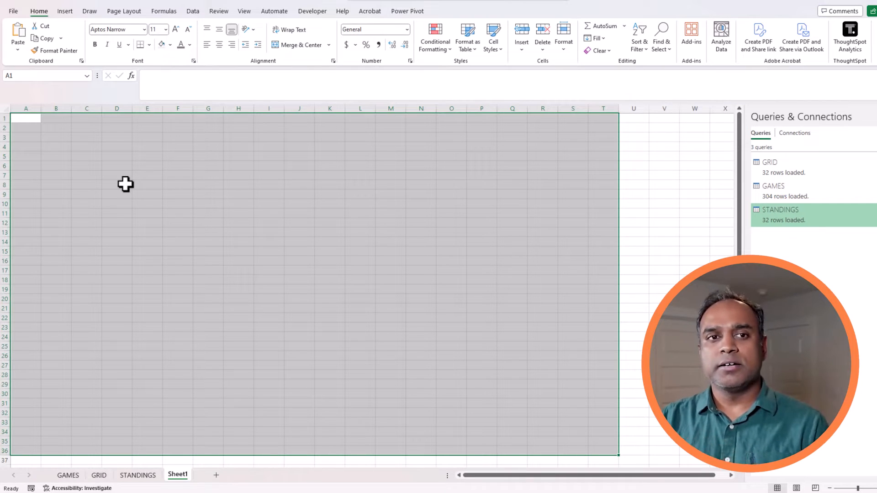
click(170, 45)
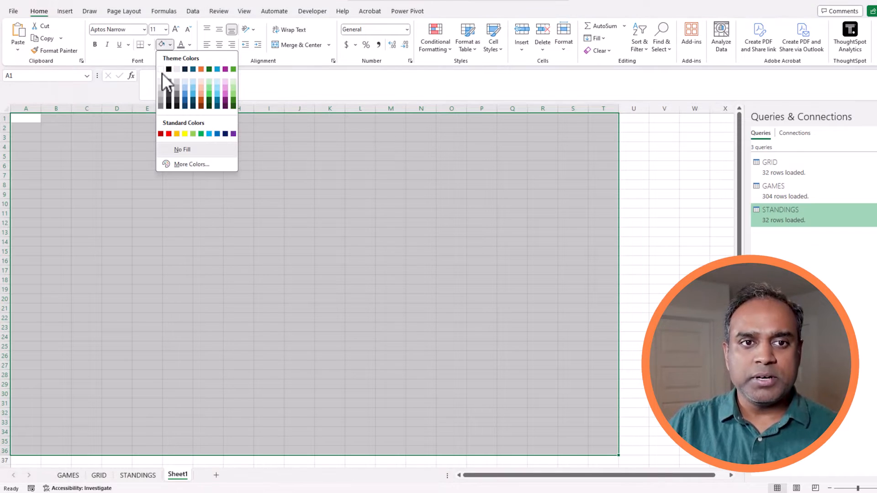
click(164, 81)
click(162, 211)
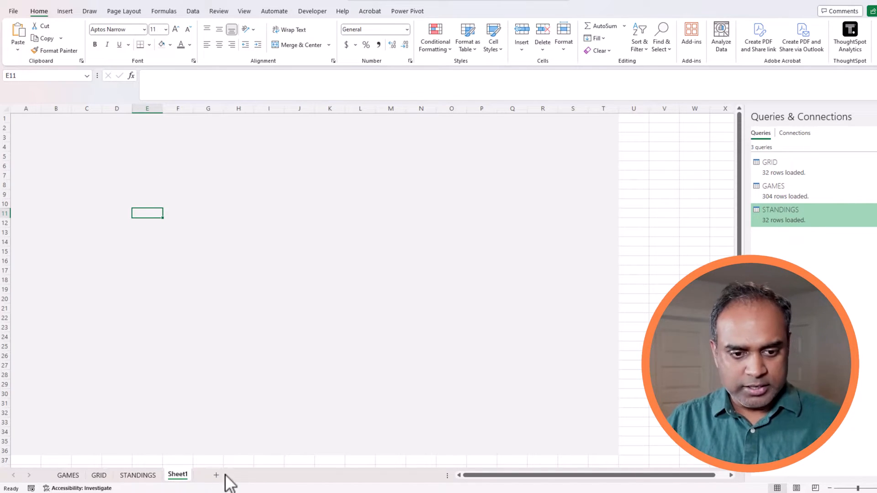
Rename Sheet1 to 'Week Schedule'.
double_click(183, 475)
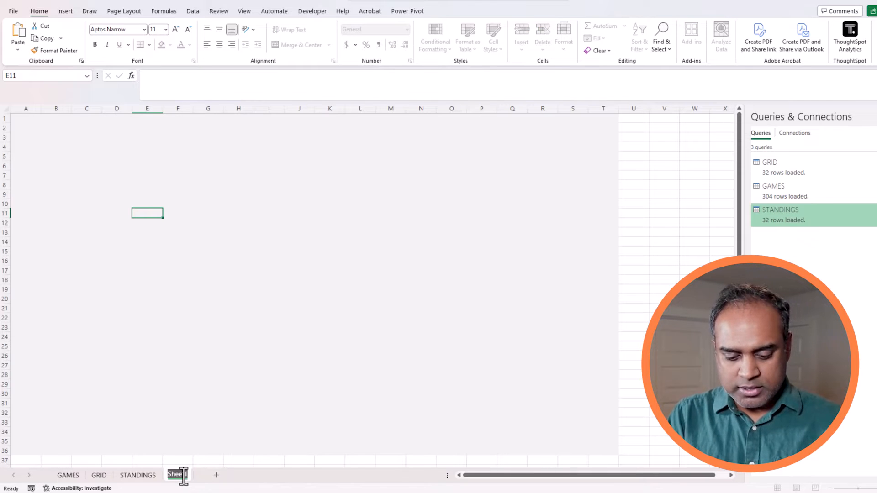
text(Weekly)
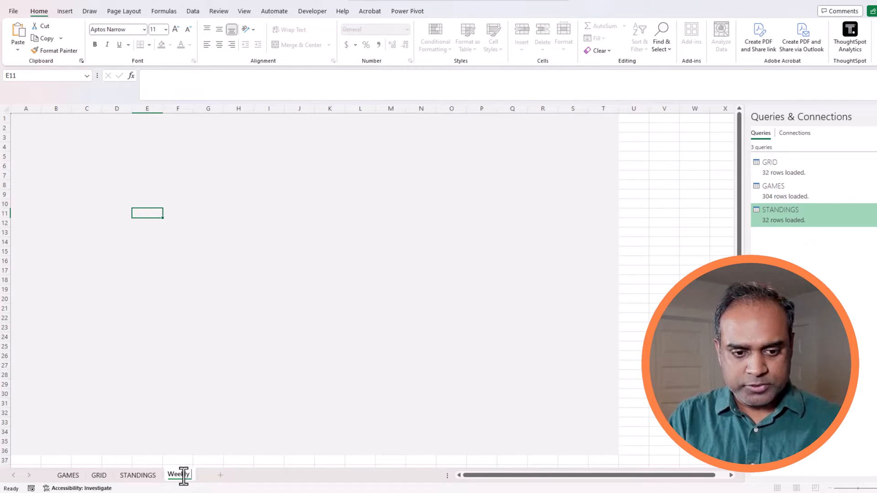
key(BackSpace)
key(BackSpace)
text(Schedule)
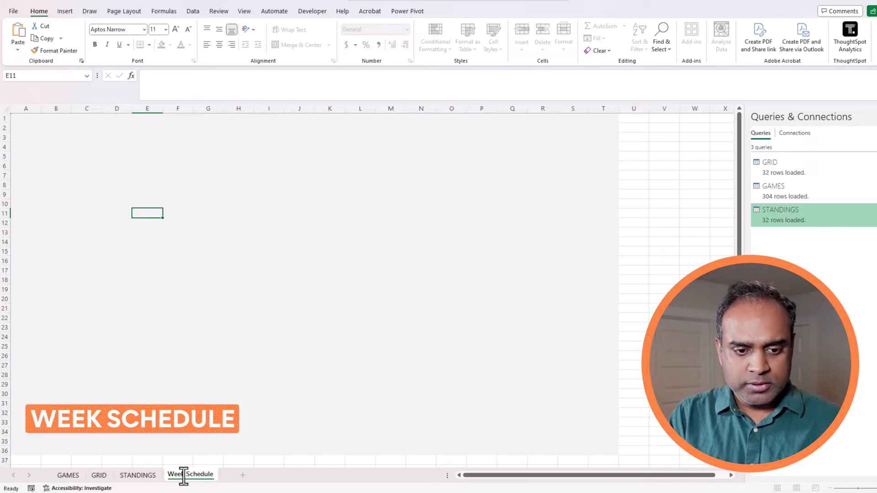
key(Return)
Add a new worksheet named 'Help'.
click(243, 475)
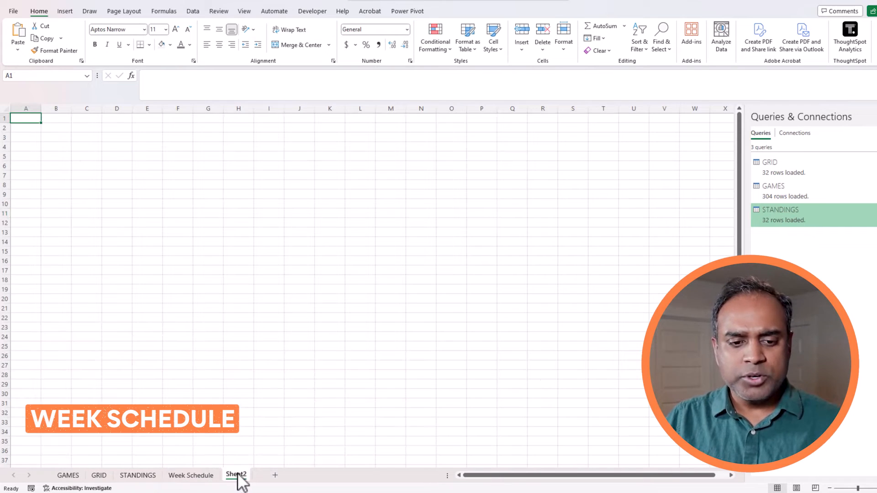
double_click(236, 475)
text(Help)
key(Return)
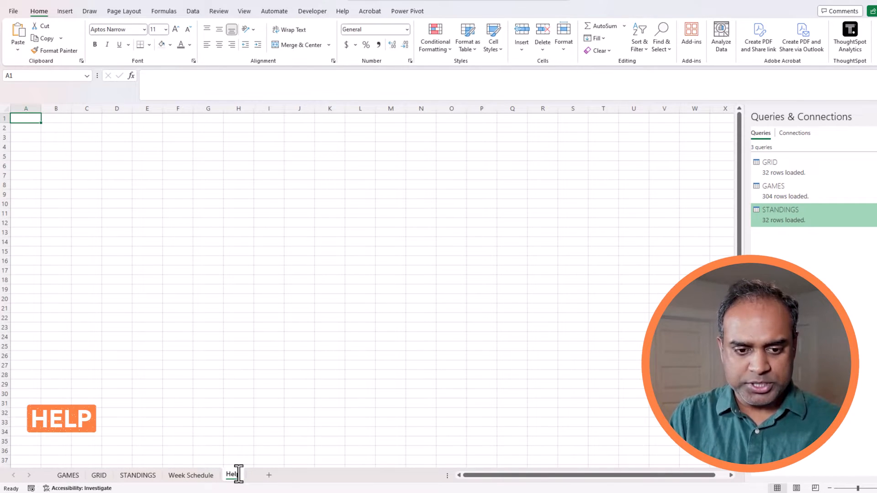
Enter =SEQUENCE(18,1) in E4 to list weeks 1 to 18.
click(157, 145)
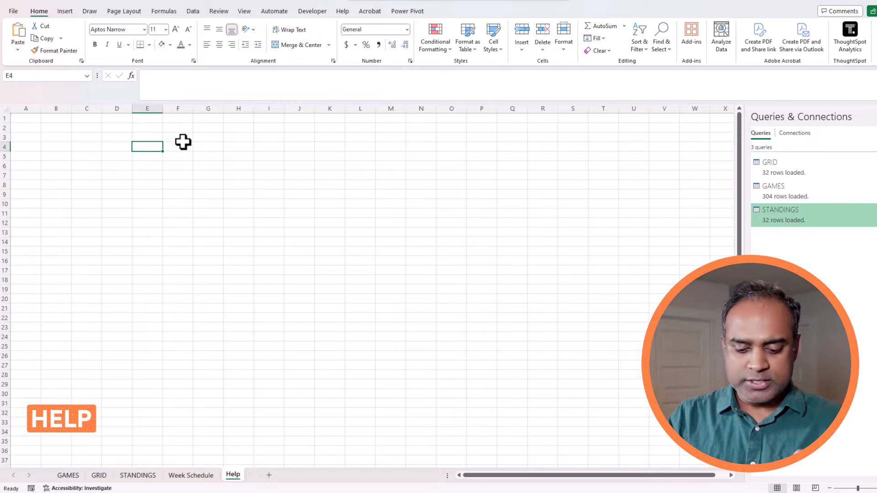
text(=sequence()
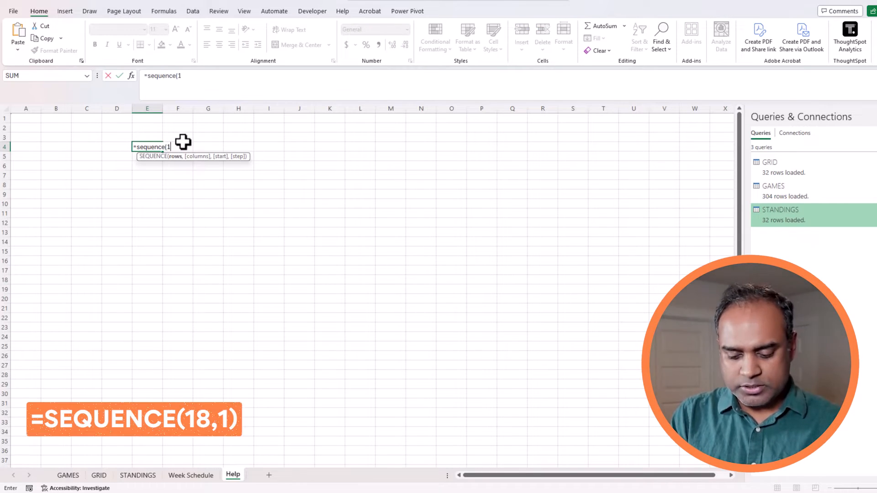
text(18,1))
key(Return)
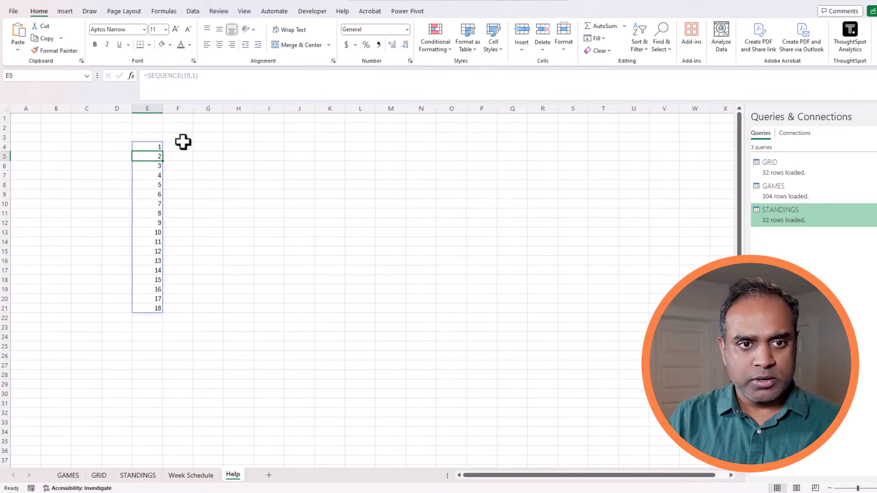
click(157, 147)
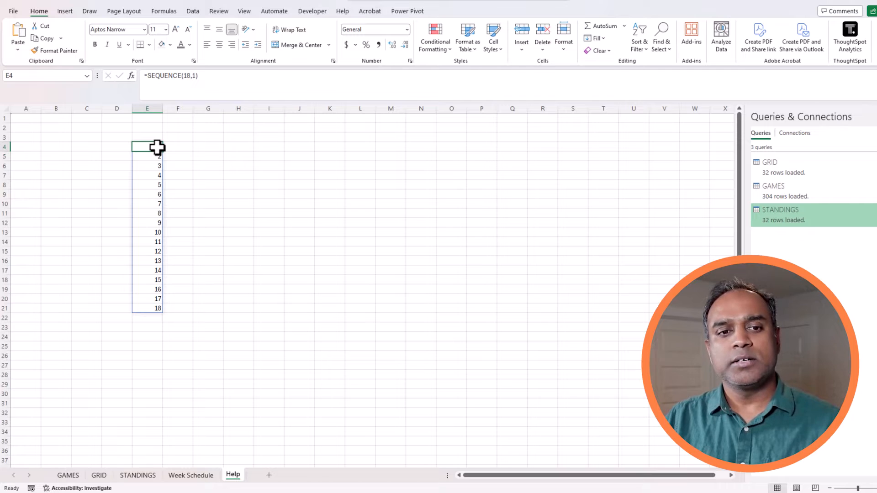
Insert a PivotTable from the week numbers on the Help sheet at E25.
click(68, 10)
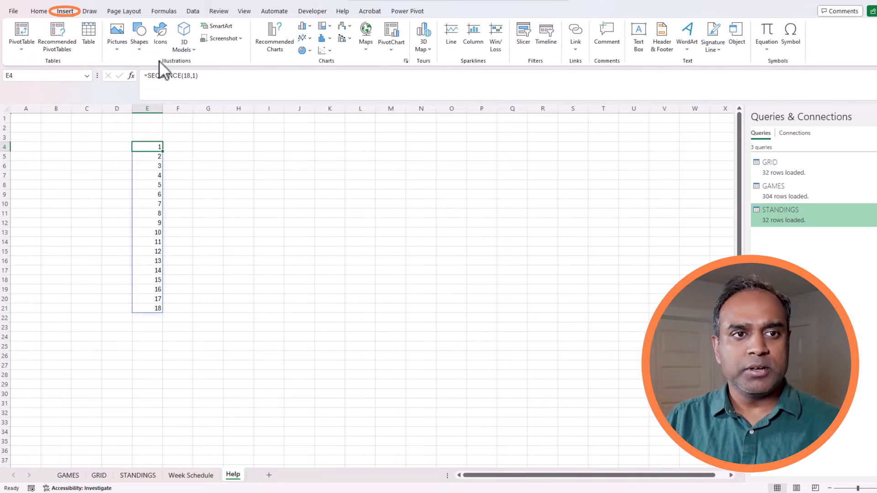
click(23, 30)
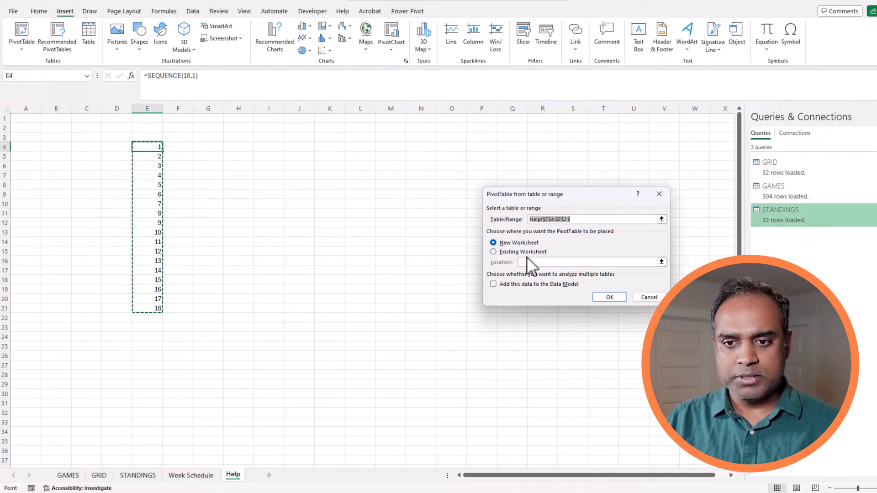
click(521, 251)
click(153, 345)
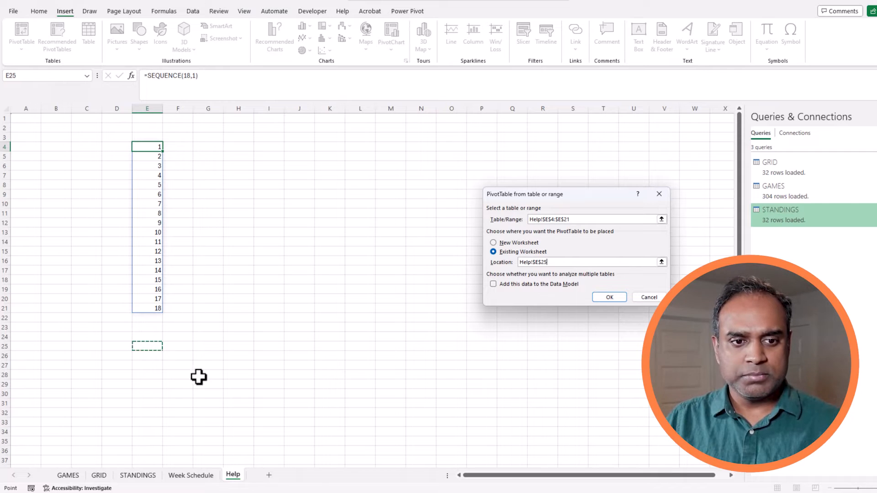
click(600, 297)
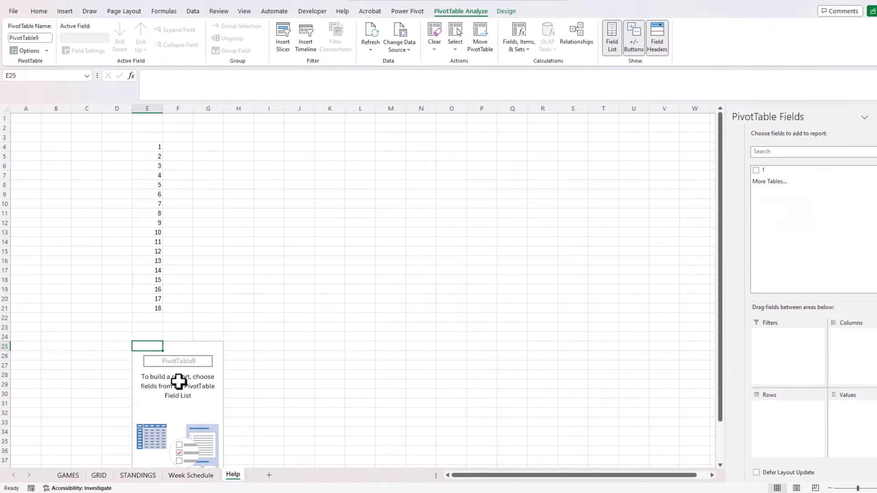
Add the week-number field to the PivotTable's rows.
click(154, 146)
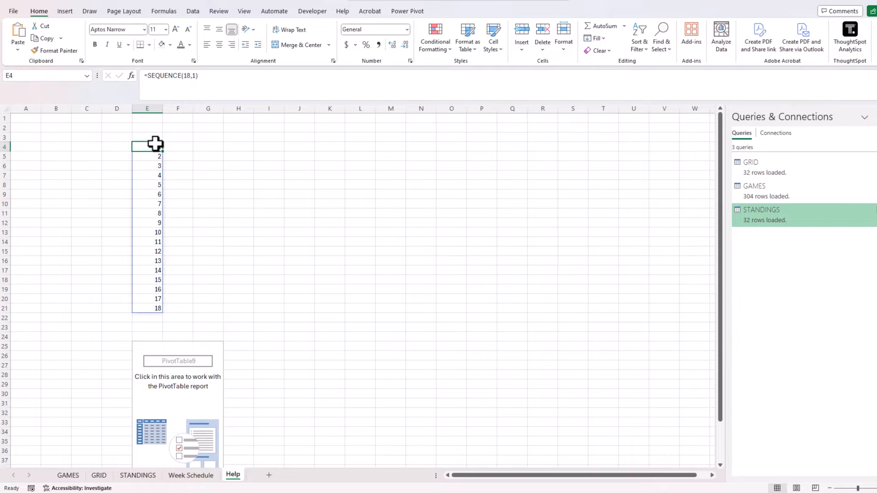
click(187, 365)
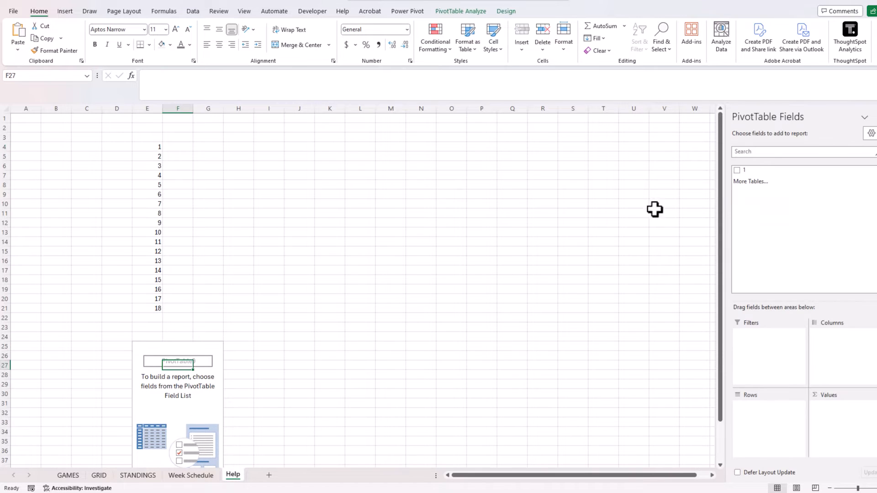
drag(763, 173, 746, 413)
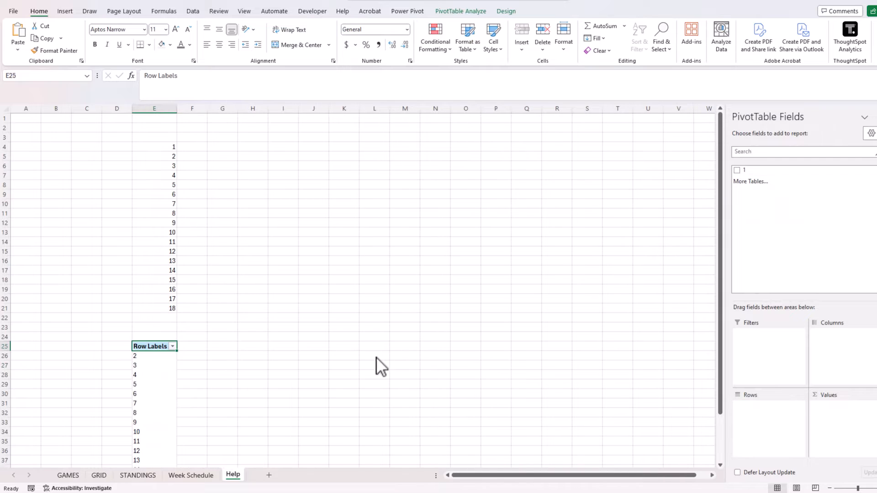
Type the heading WEEK in E3 above the week numbers.
click(165, 137)
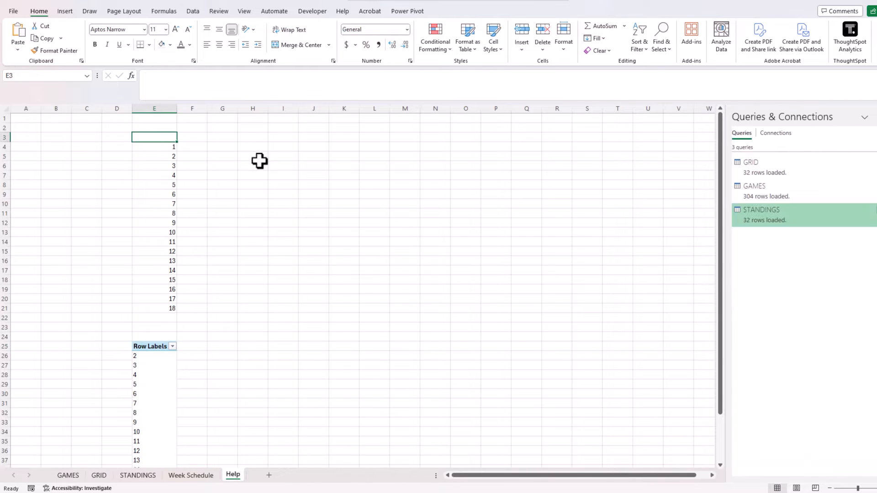
text(WEEK)
key(Return)
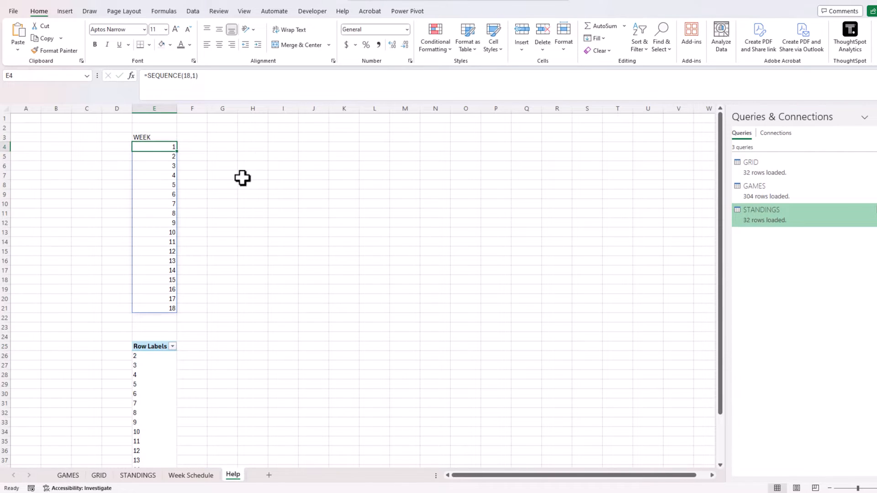
Change the pivot's data source to E3:E21 and place WEEK in Rows.
click(164, 356)
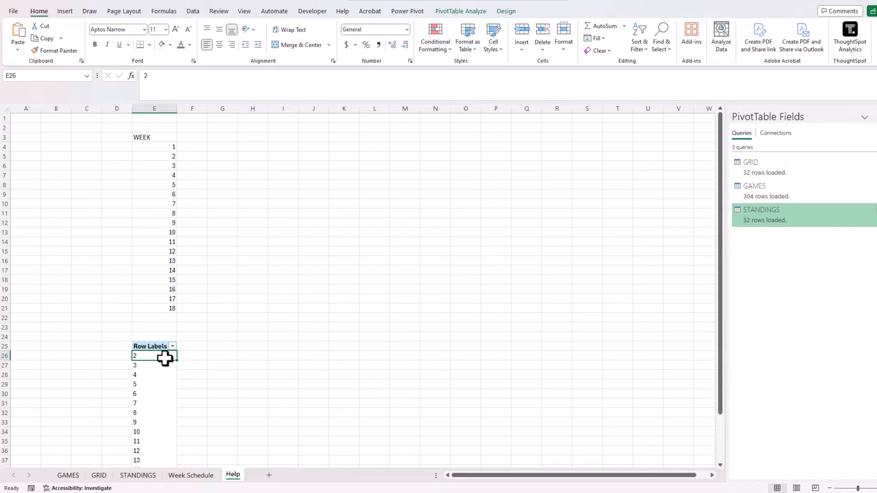
click(475, 12)
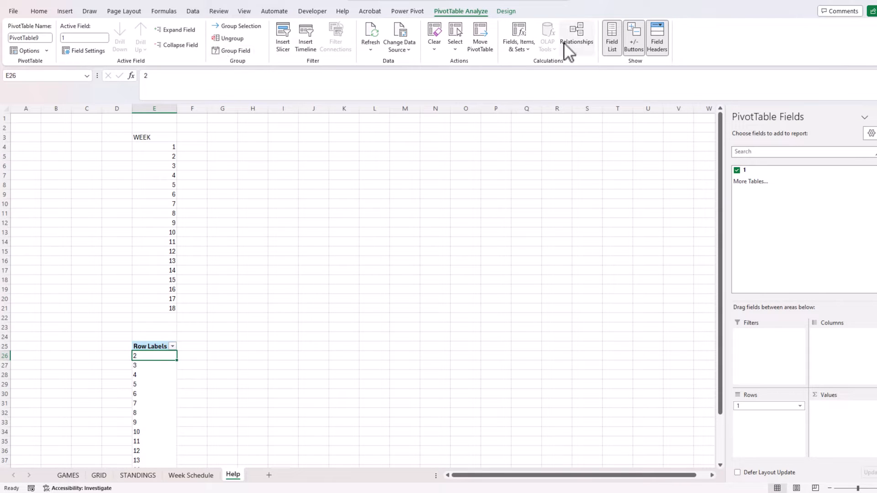
click(402, 52)
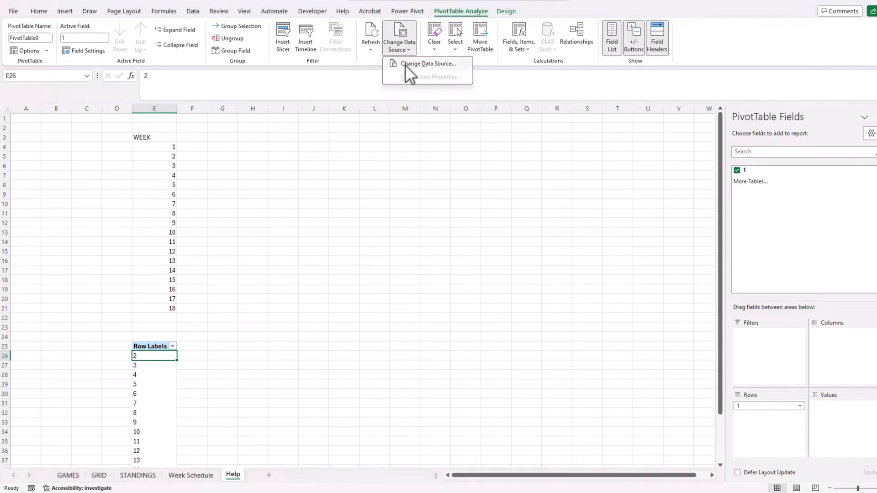
click(405, 64)
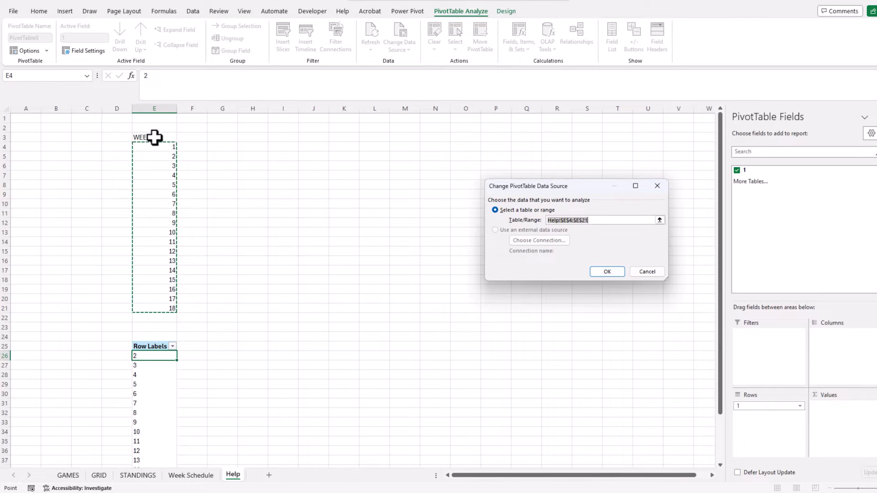
drag(155, 137, 151, 312)
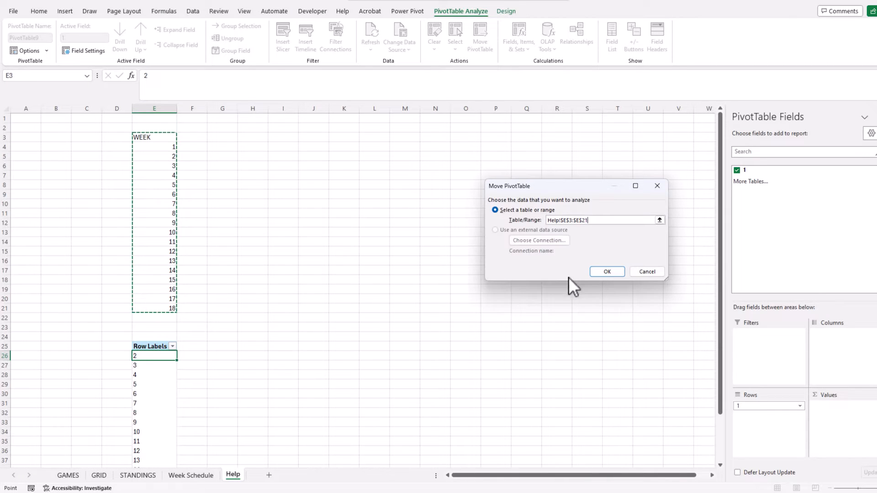
click(606, 272)
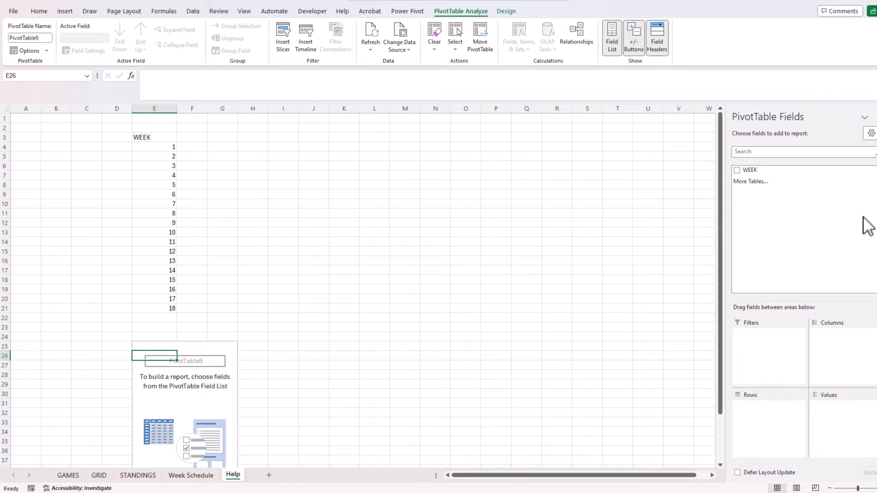
drag(777, 171, 768, 433)
drag(768, 171, 772, 413)
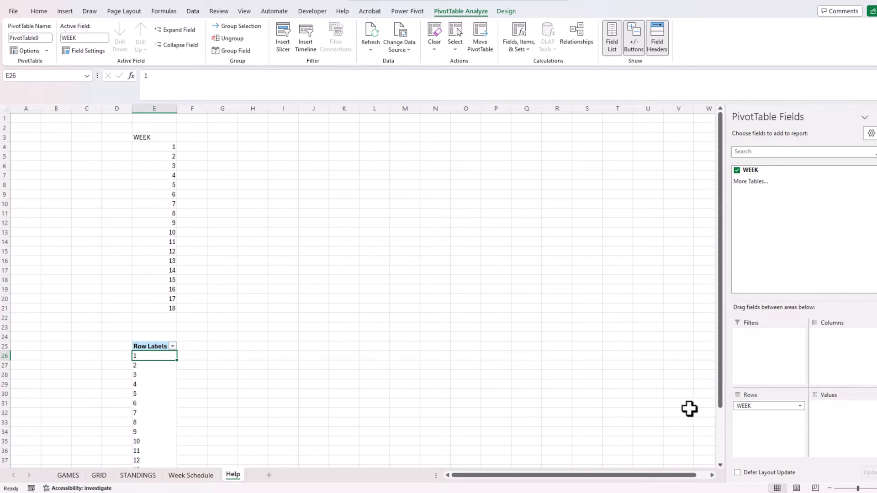
Insert a slicer for the WEEK field.
click(64, 12)
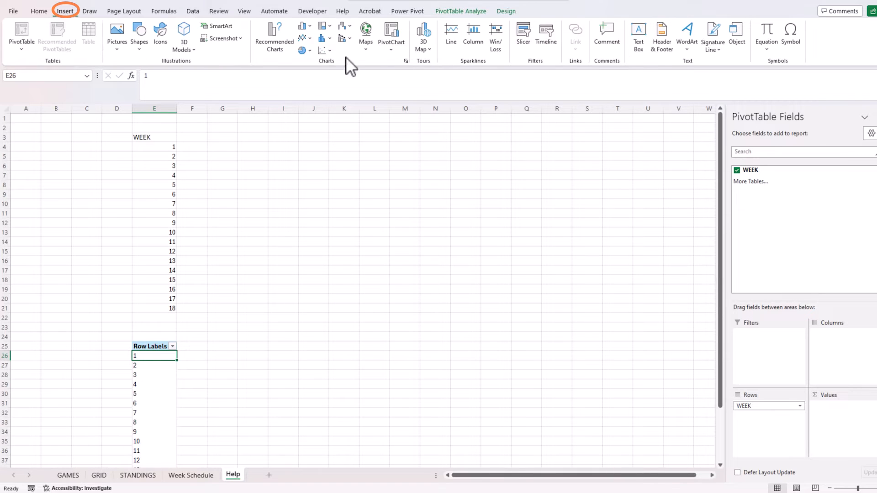
click(525, 38)
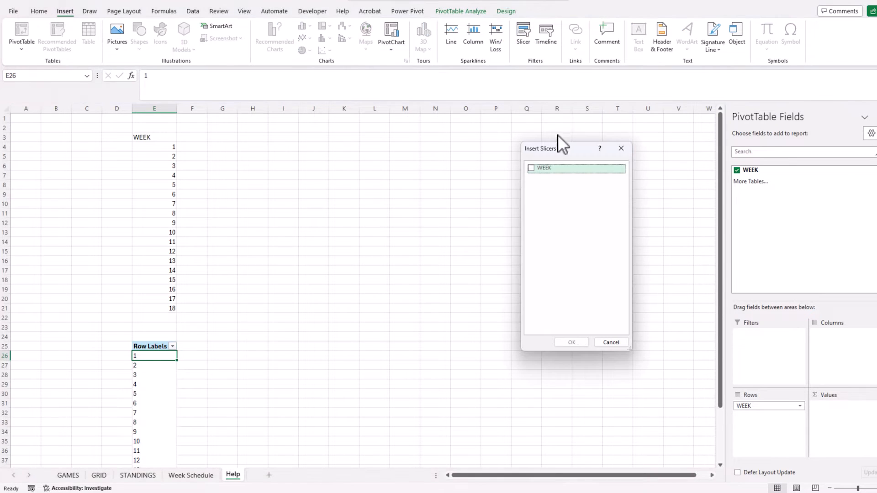
click(532, 168)
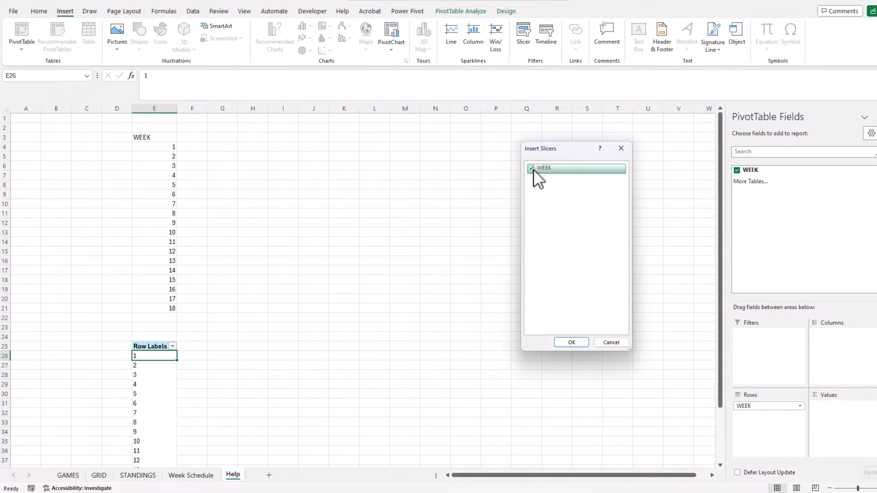
click(571, 342)
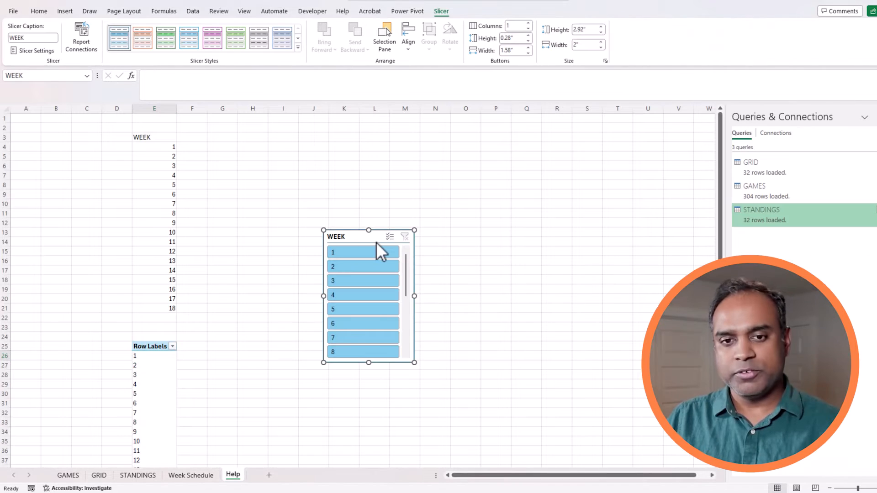
Move the WEEK slicer beside the pivot and select week 1.
drag(356, 245, 317, 249)
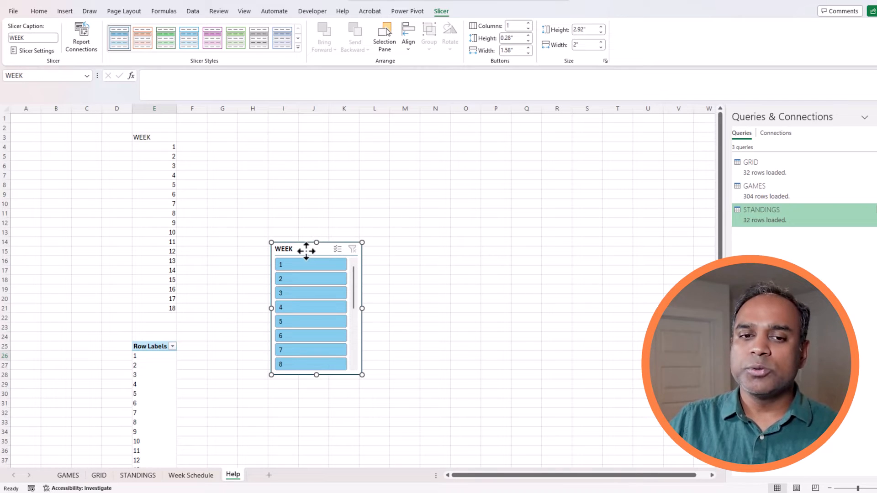
drag(306, 251, 273, 260)
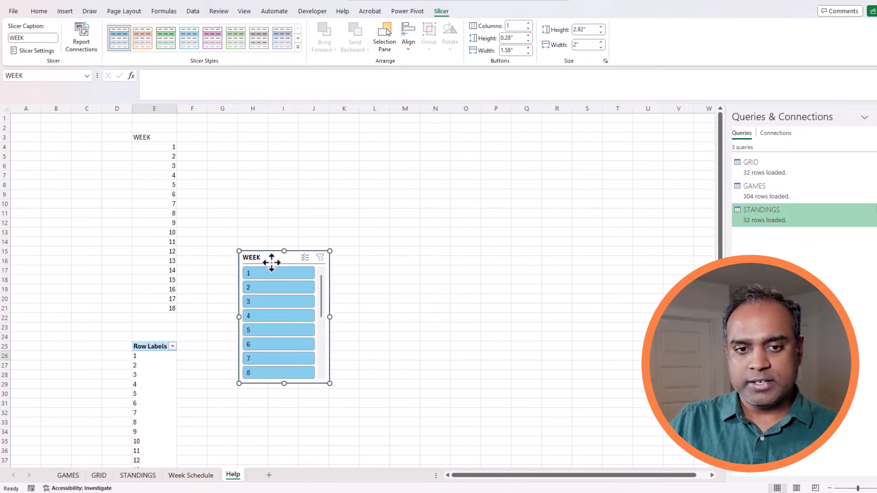
click(131, 357)
click(277, 274)
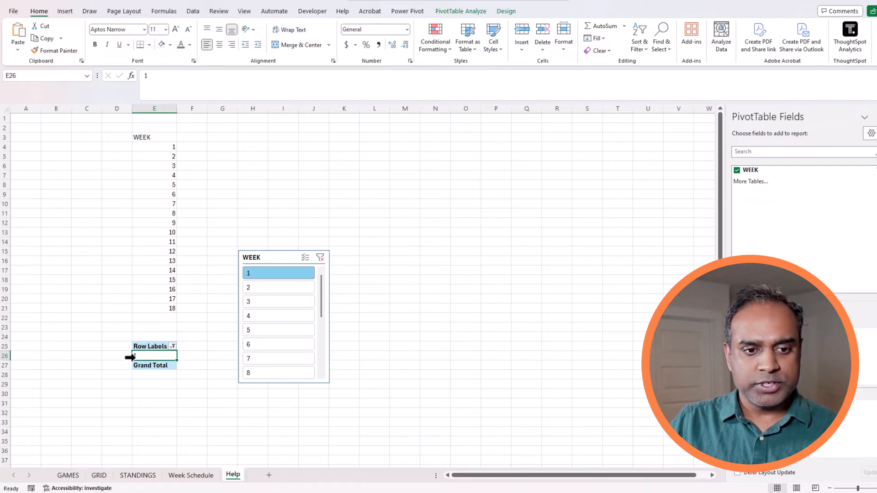
Name cell E26 WEEKSELECTED using the Name Box.
click(4, 356)
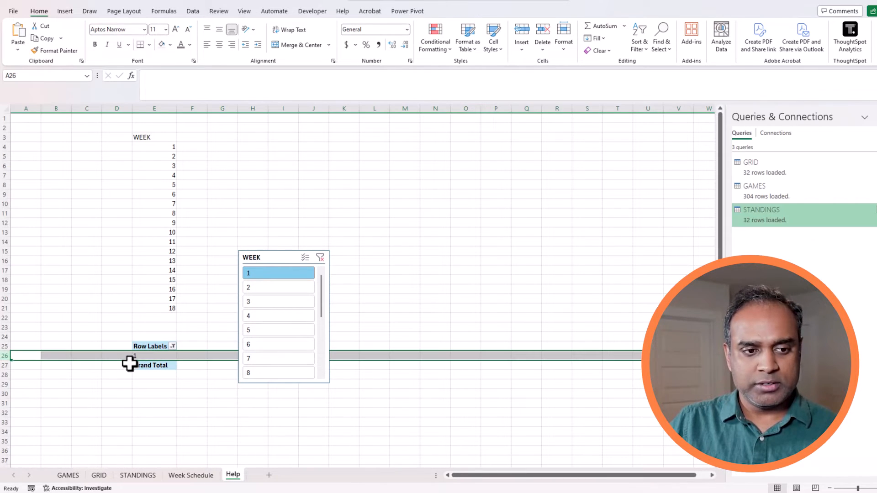
click(157, 356)
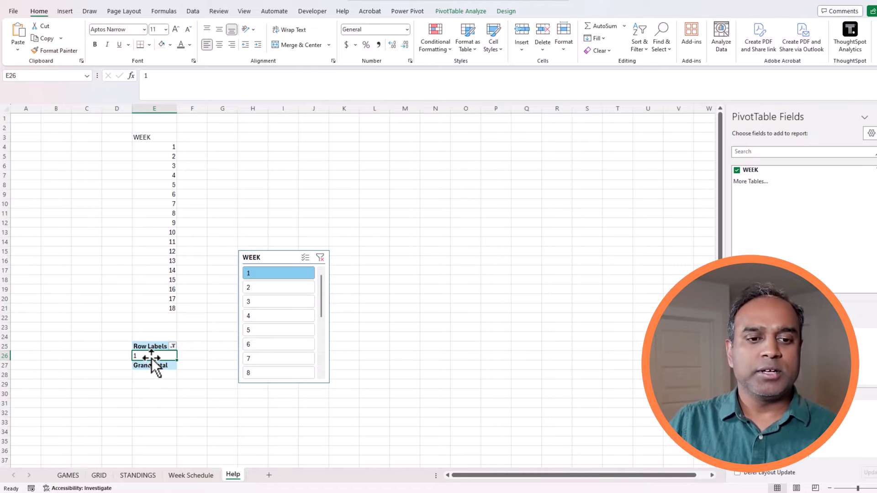
click(45, 75)
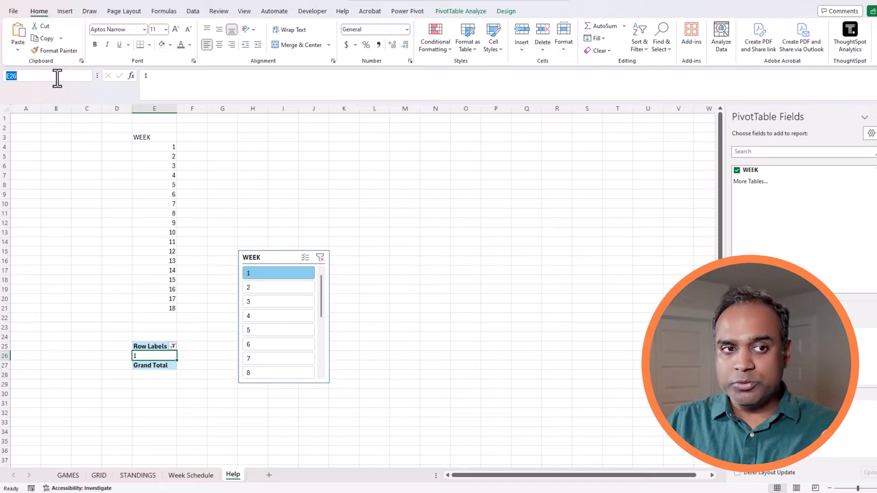
text(WEEKSELECTED)
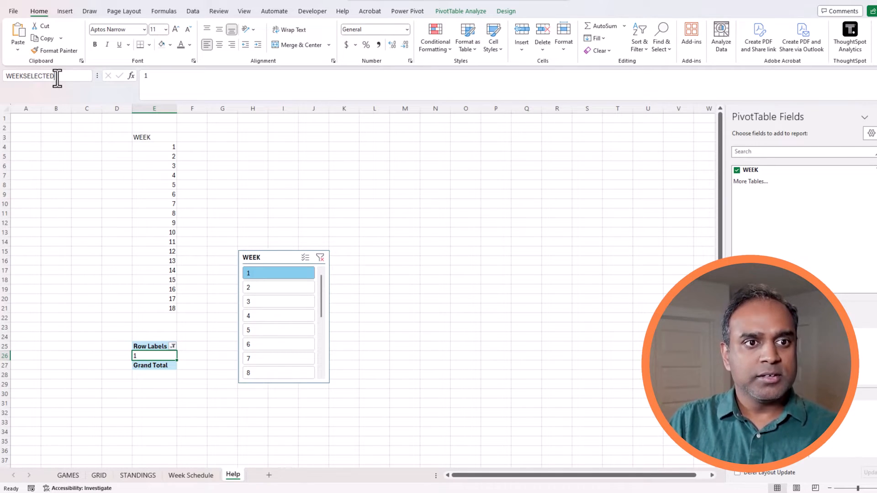
key(Return)
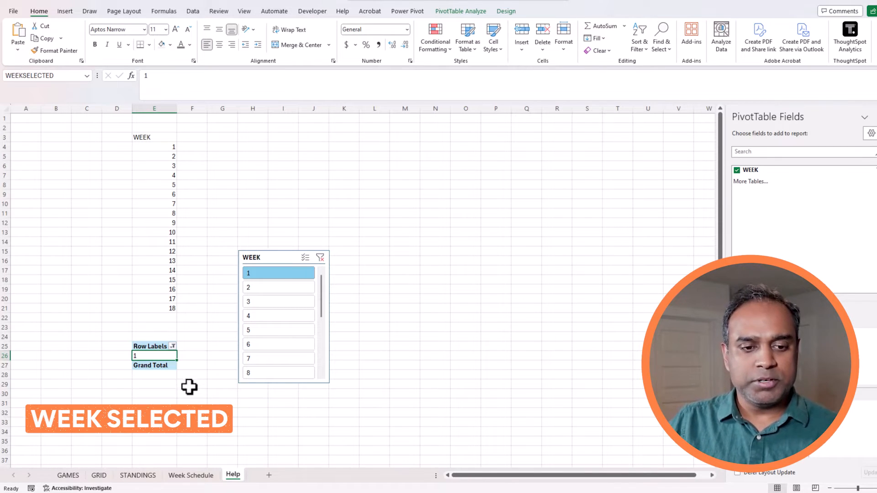
Cut the WEEK slicer from Help, paste it at C4 on Week Schedule, and make it wider and shorter.
click(202, 477)
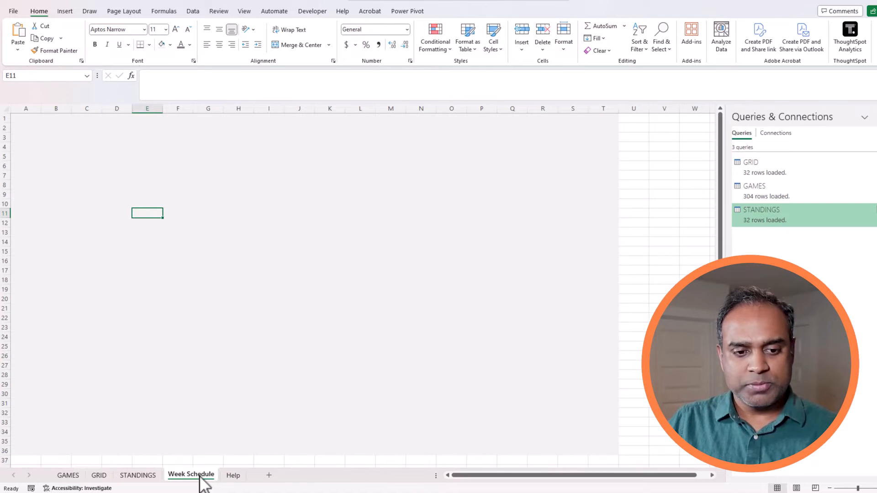
click(94, 146)
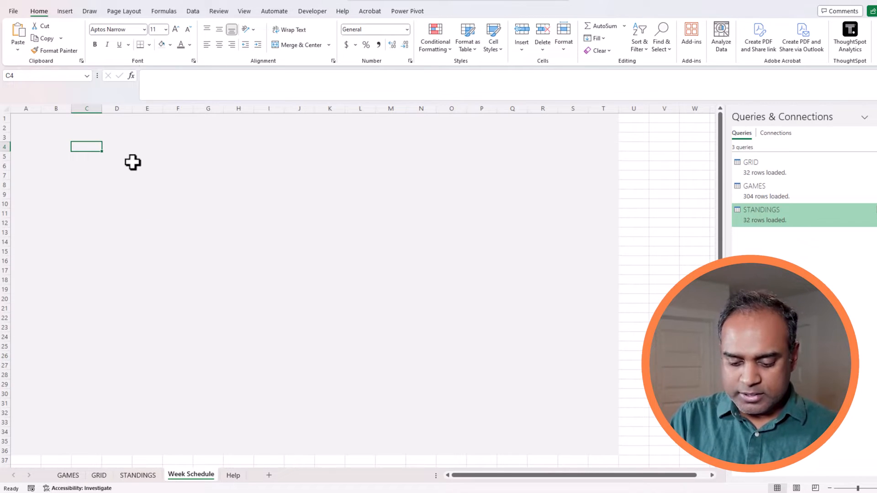
click(235, 476)
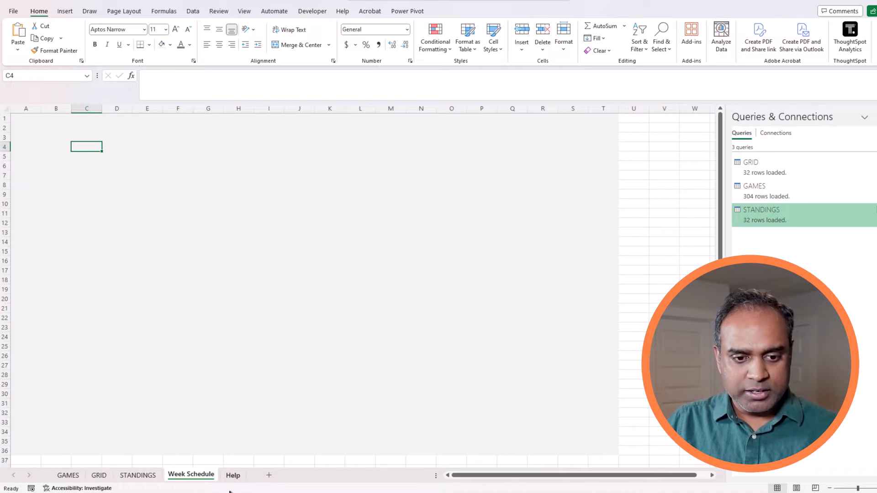
click(277, 258)
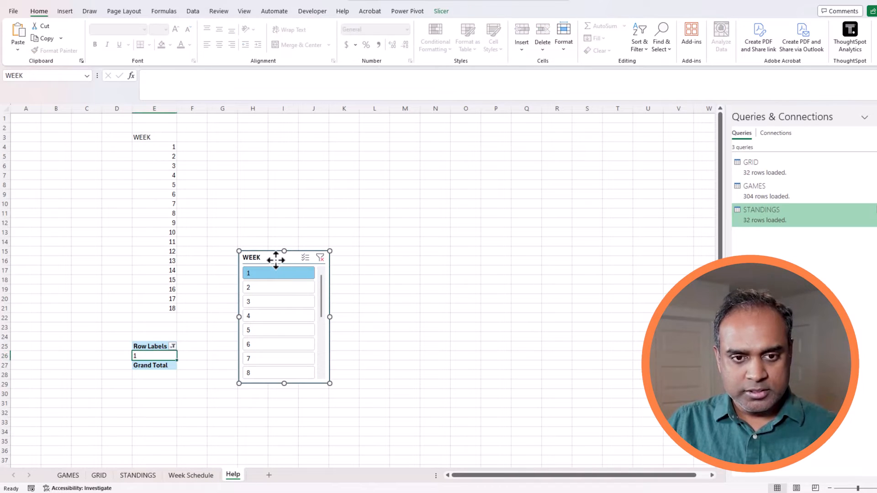
key(Delete)
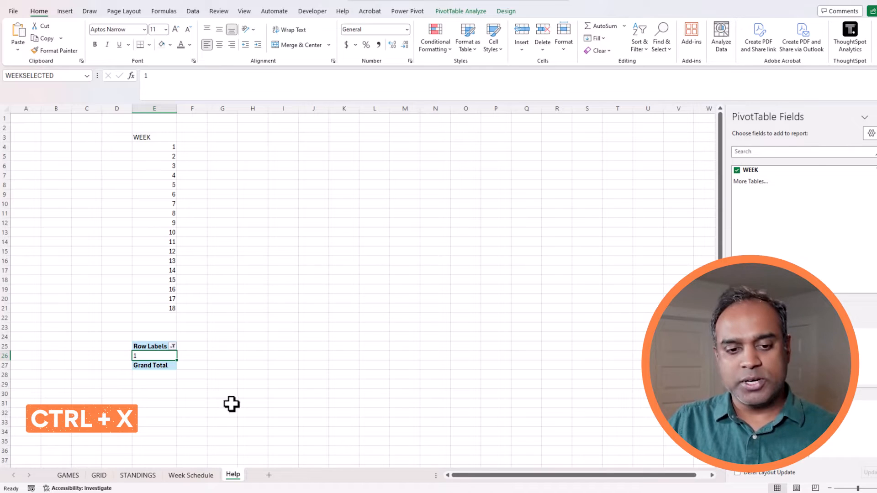
click(194, 475)
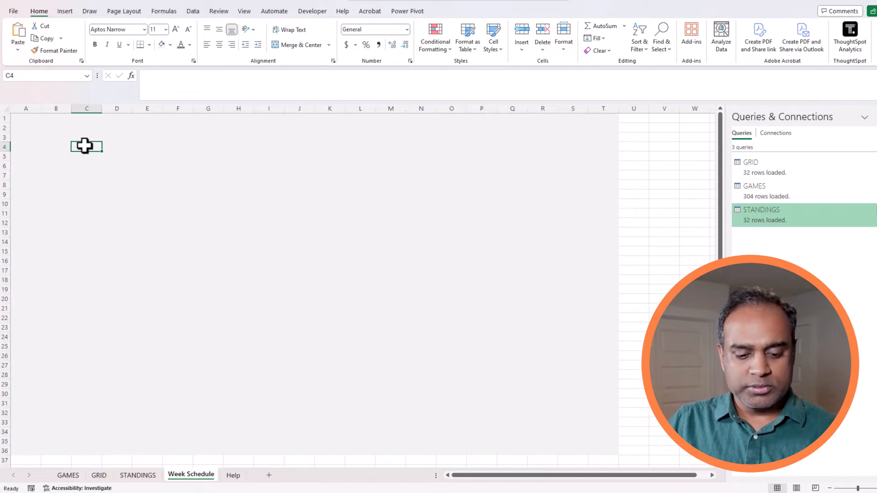
key(ctrl+v)
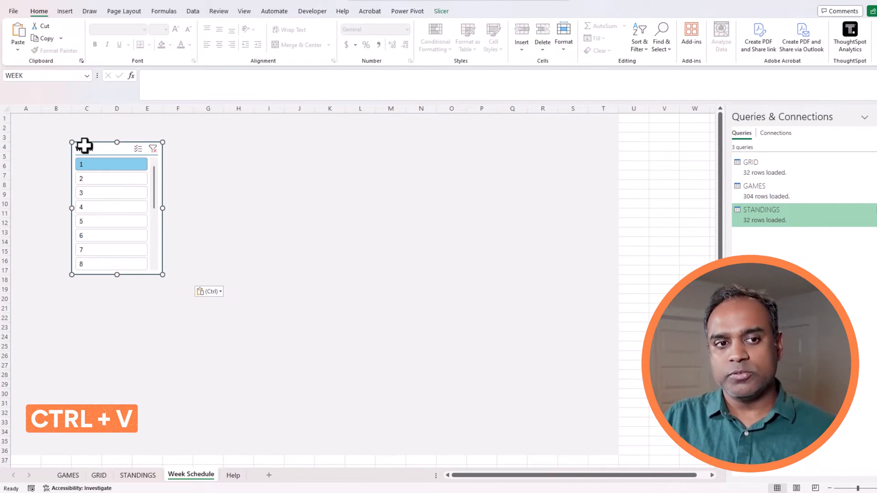
drag(162, 275, 186, 197)
Increase the WEEK slicer's button columns to 9.
click(407, 11)
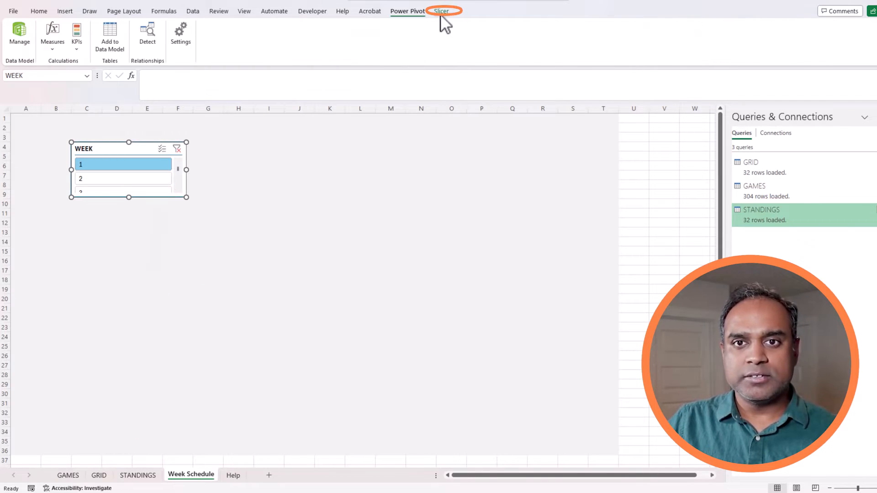
click(441, 11)
click(529, 23)
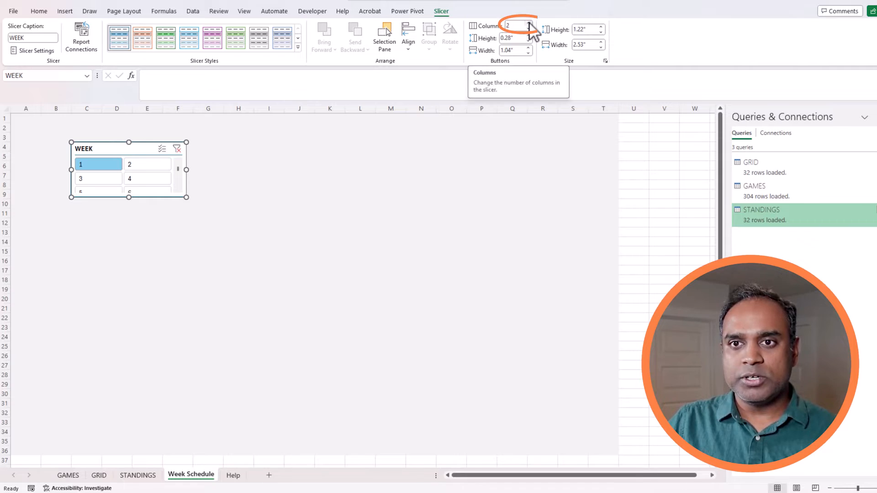
click(529, 23)
click(528, 23)
click(528, 24)
click(528, 24)
click(528, 24)
click(528, 23)
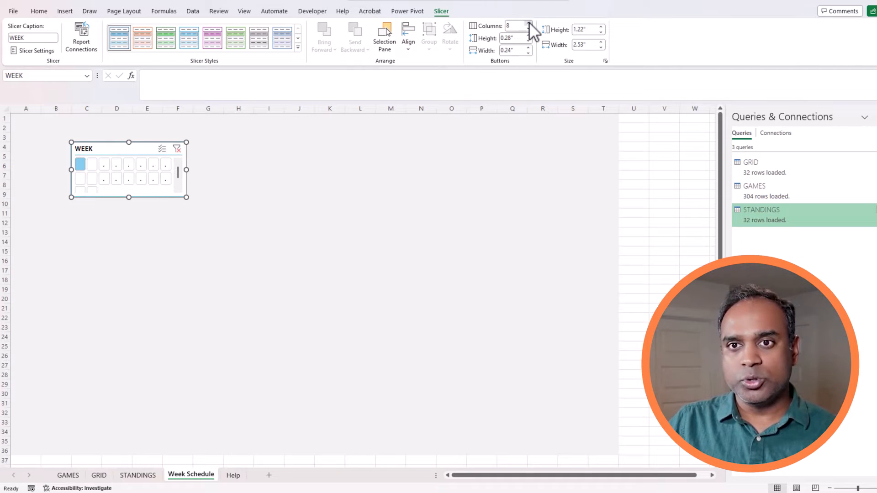
click(528, 23)
Widen the slicer into two rows of weeks and move it toward the top.
drag(186, 197, 284, 196)
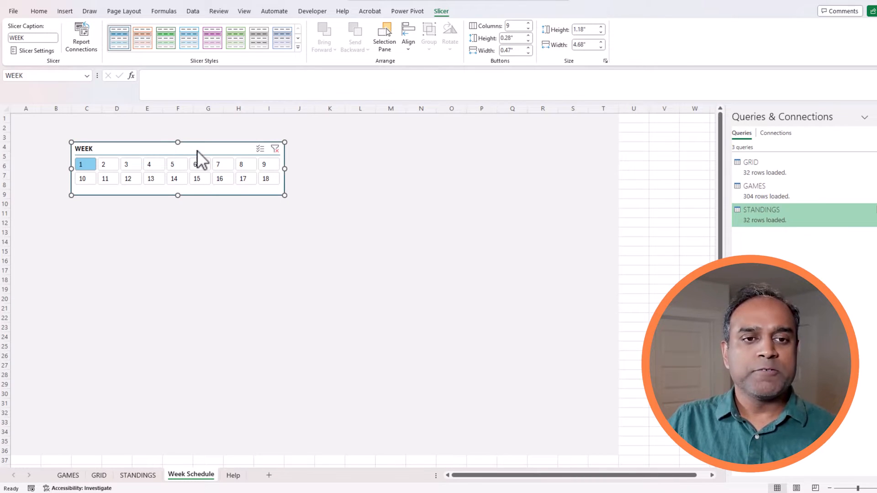
drag(196, 150, 199, 140)
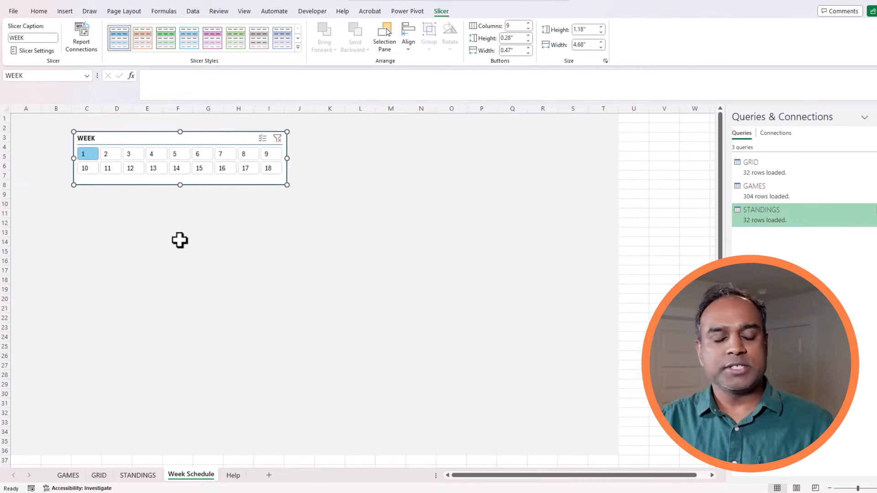
click(122, 206)
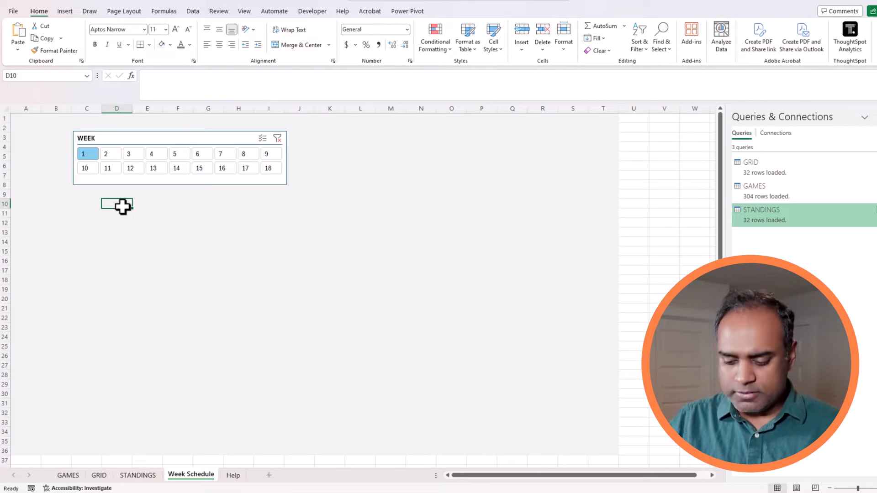
Test =WEEKSELECTED in D10 by picking weeks 2, 3, 4, 5, 14, 7, 17, then clear D10.
text(=WEEKSE)
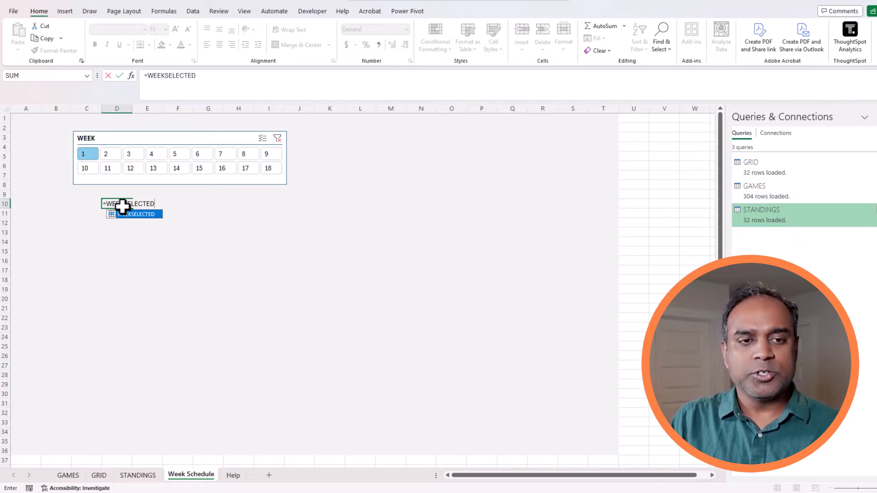
text(LECTED)
key(ctrl+Return)
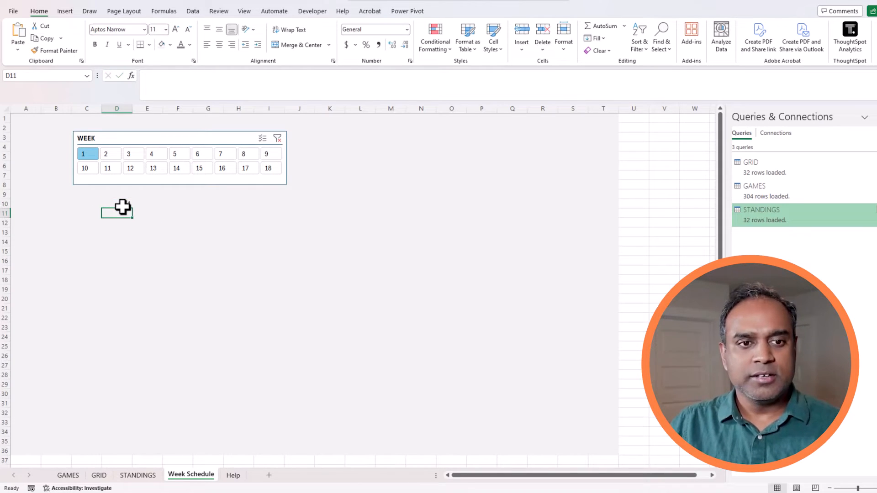
click(116, 152)
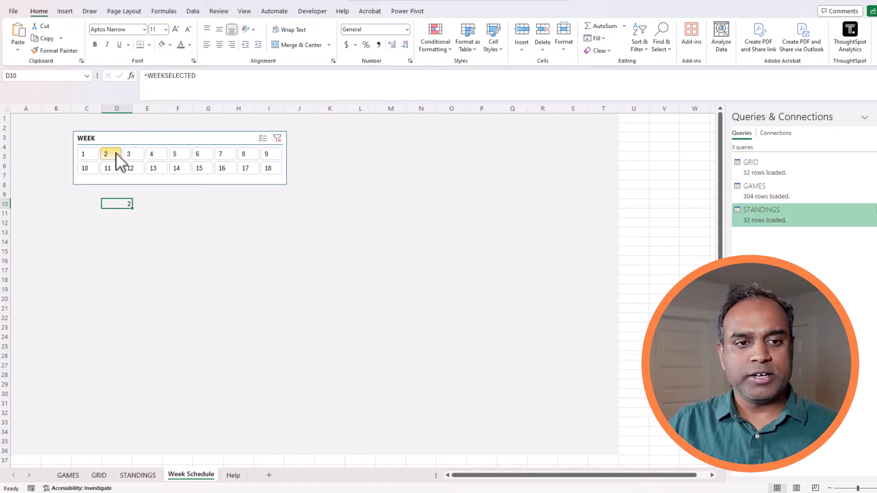
click(136, 153)
click(157, 154)
click(183, 156)
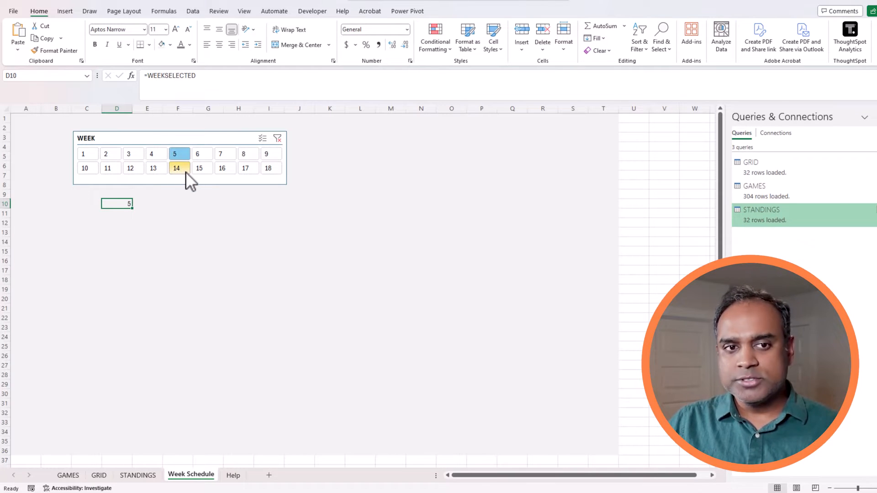
click(184, 170)
click(233, 153)
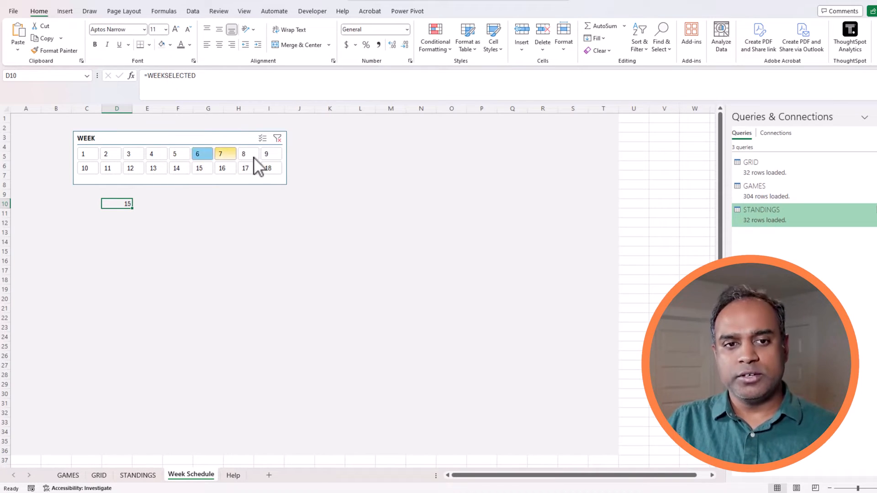
click(249, 166)
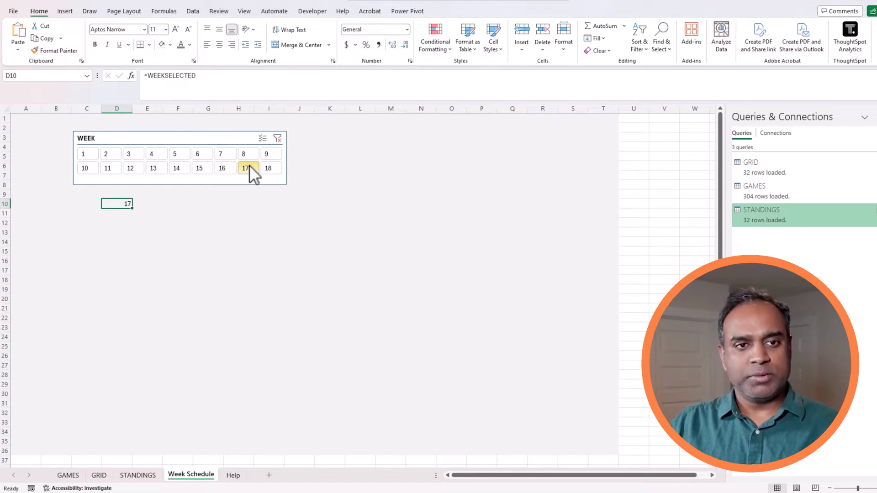
key(Delete)
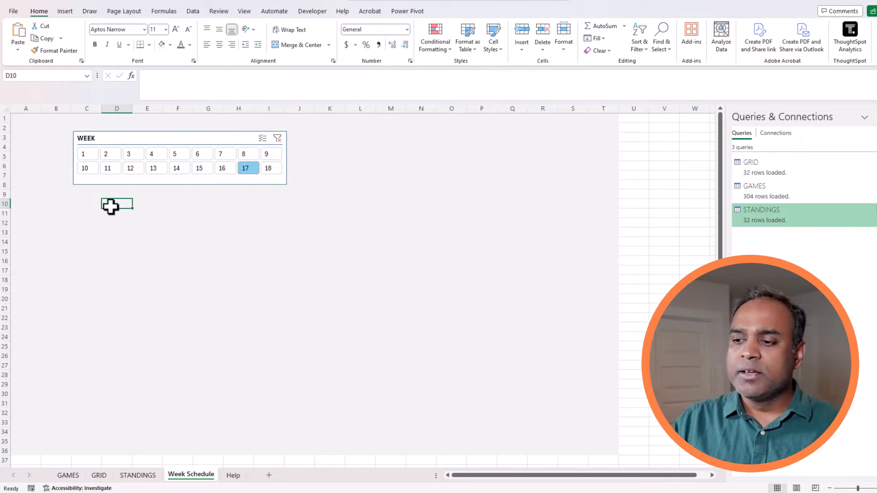
key(Return)
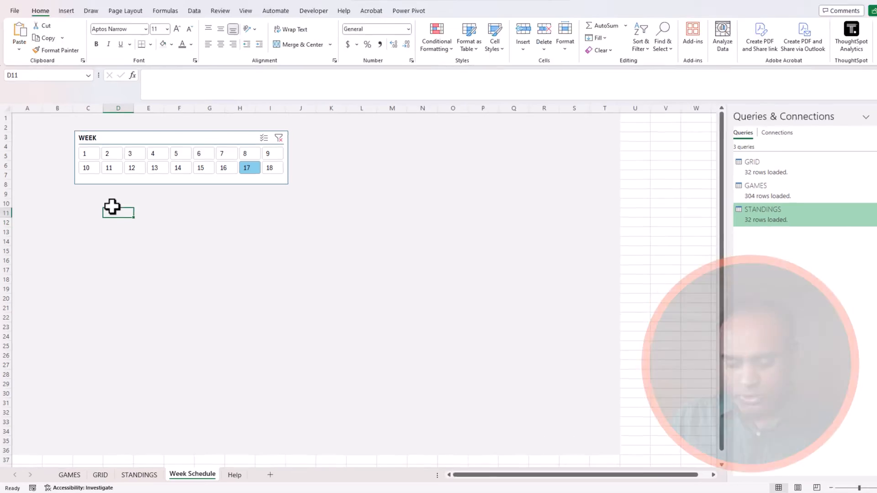
click(112, 206)
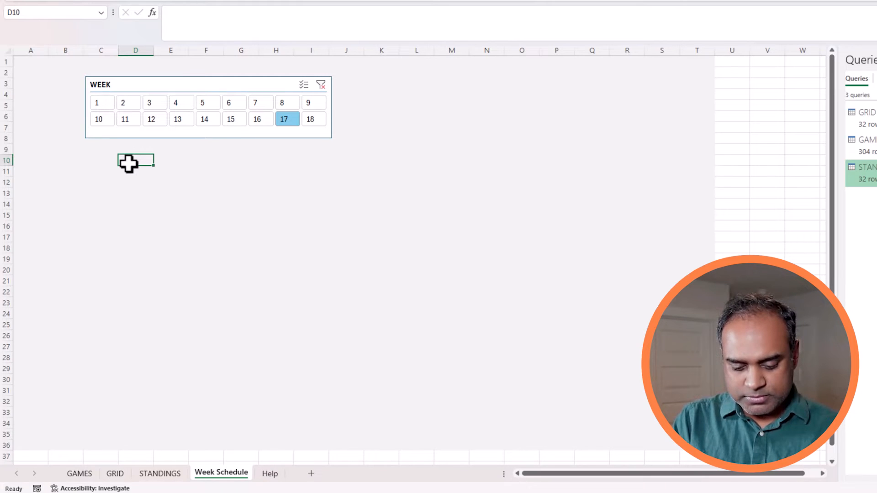
Enter headings AWAY in D10 and HOME in G10.
text(AW)
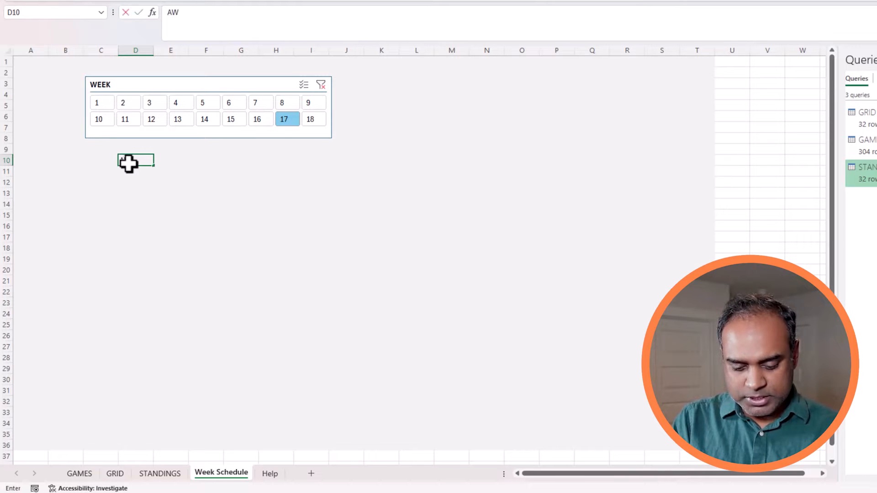
text(AY)
key(Tab)
key(Tab)
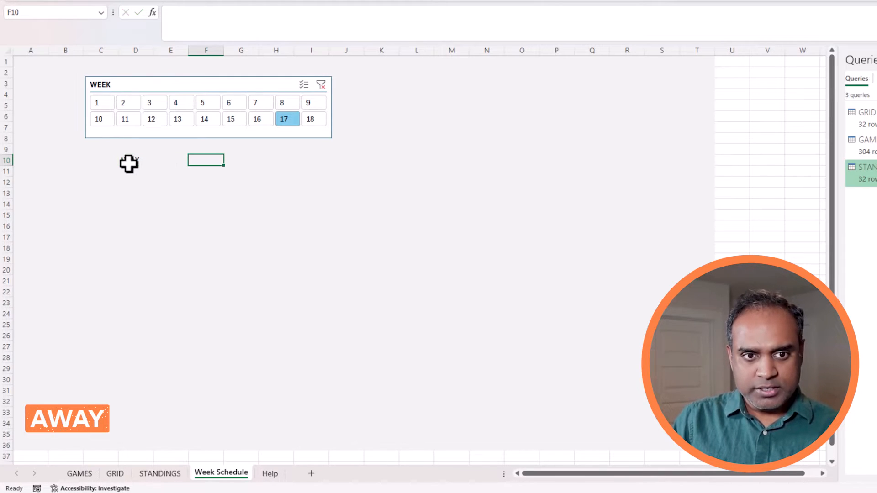
key(Tab)
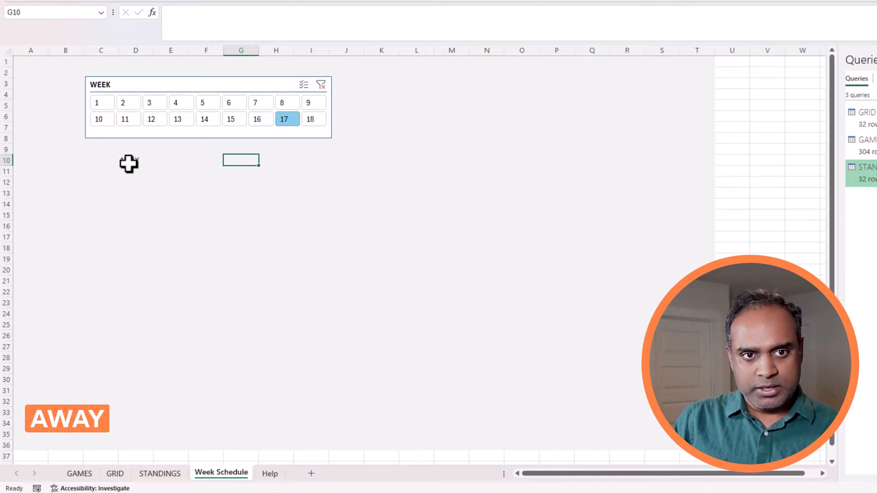
text(HOME)
key(Return)
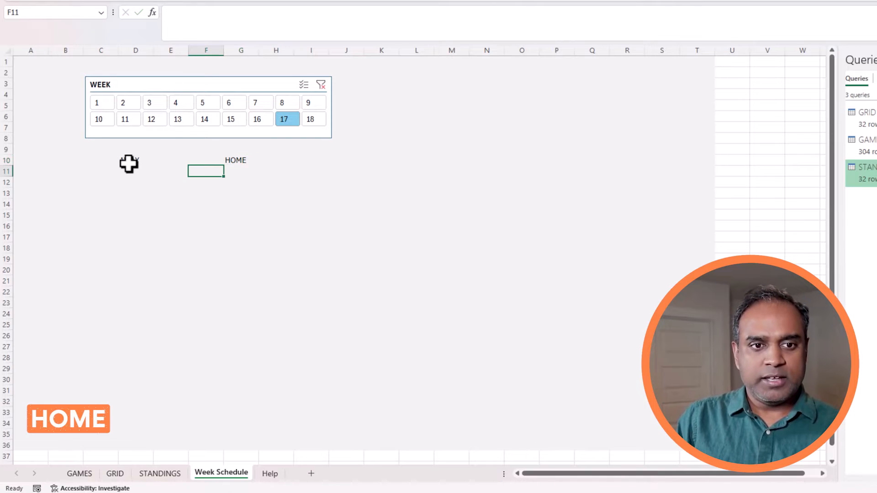
Label H10 and C10 'Record', then begin a =FILTER( formula in D11.
key(Up)
key(Left)
key(Right)
key(Left)
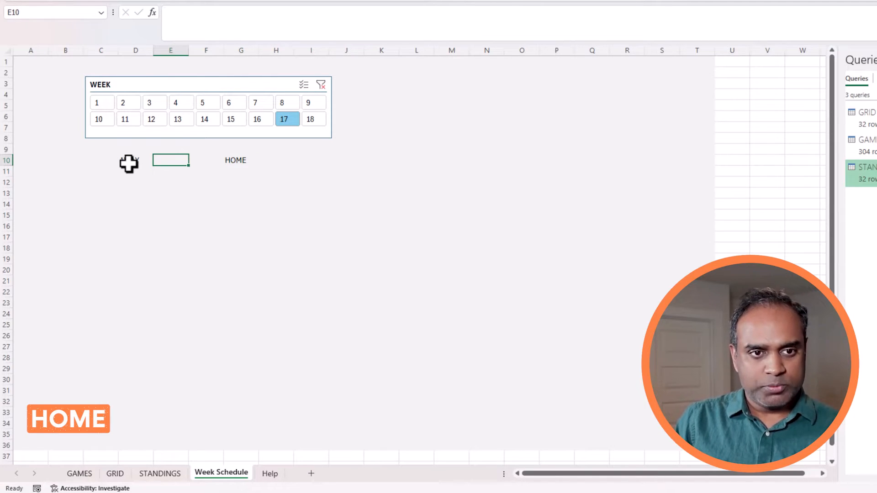
key(Right)
key(Right)
key(Right)
text(Recor)
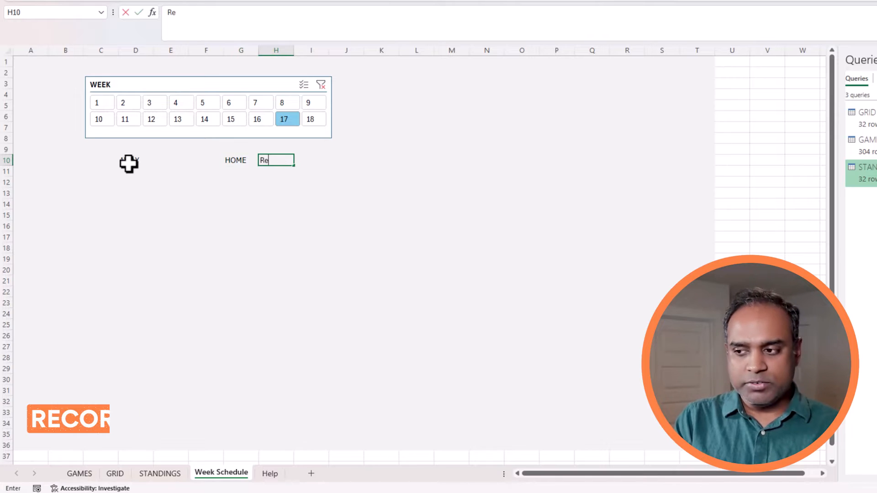
key(Return)
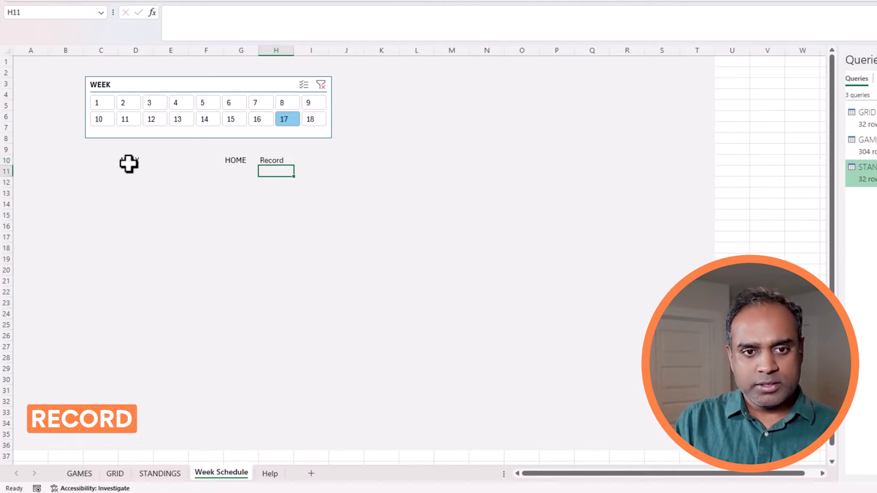
key(Up)
key(Left)
key(Left)
key(Left)
key(Left)
key(Left)
text(R)
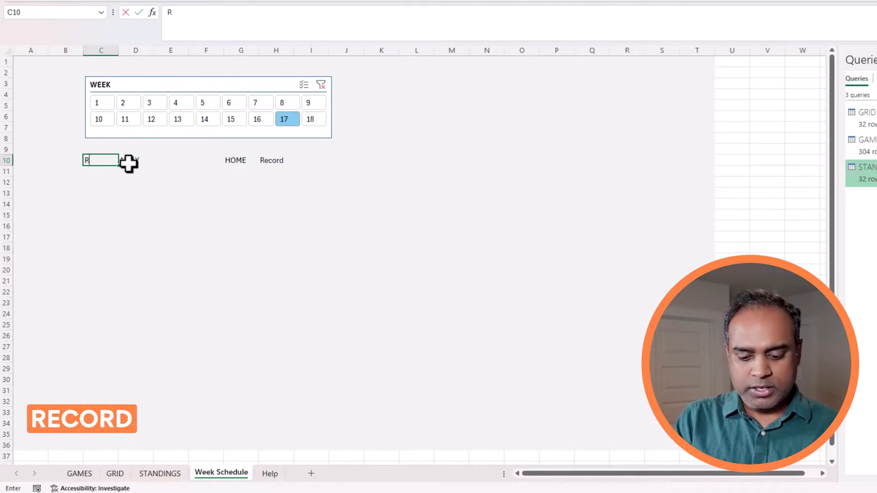
key(Return)
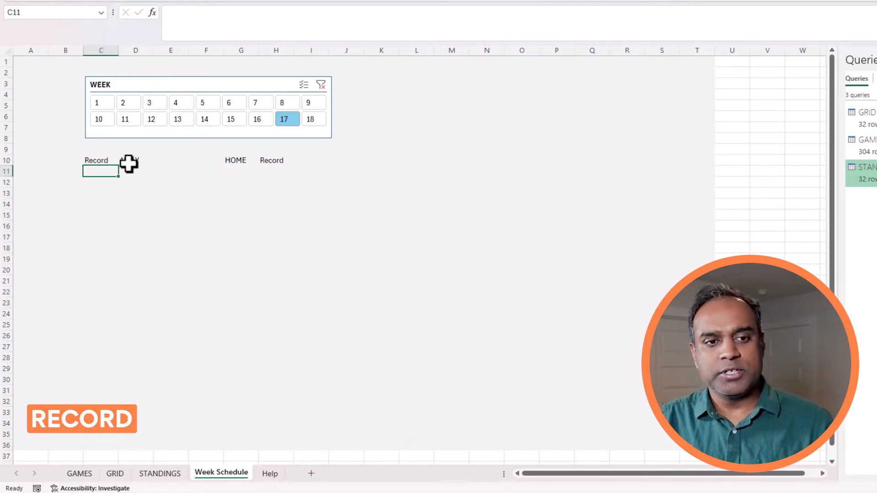
click(143, 168)
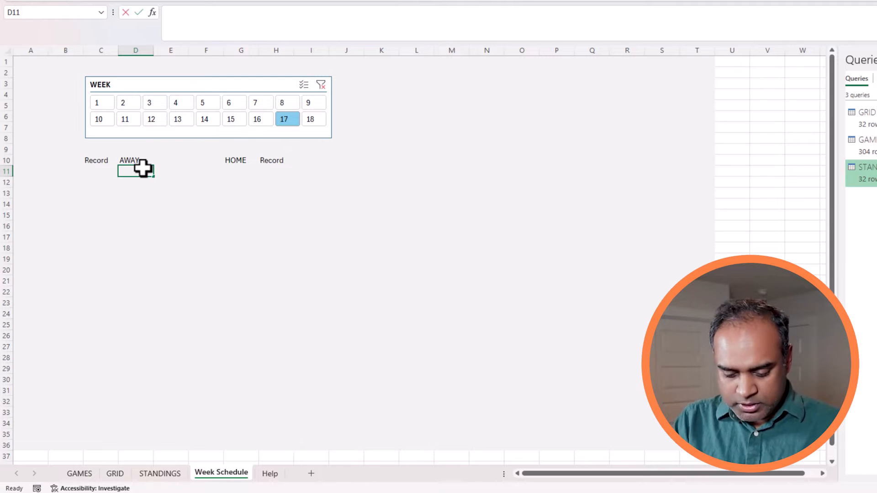
text(=FILTER()
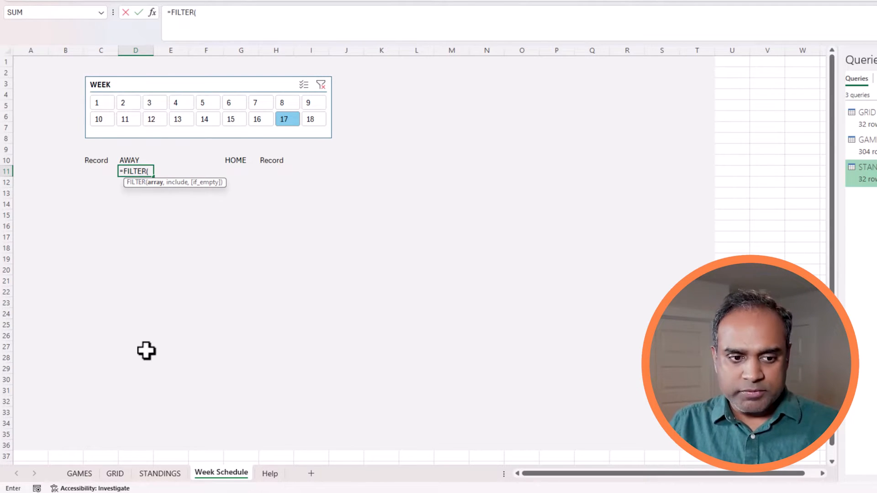
Reference the GAMES sheet in the FILTER formula, then cancel the unfinished entry.
click(80, 473)
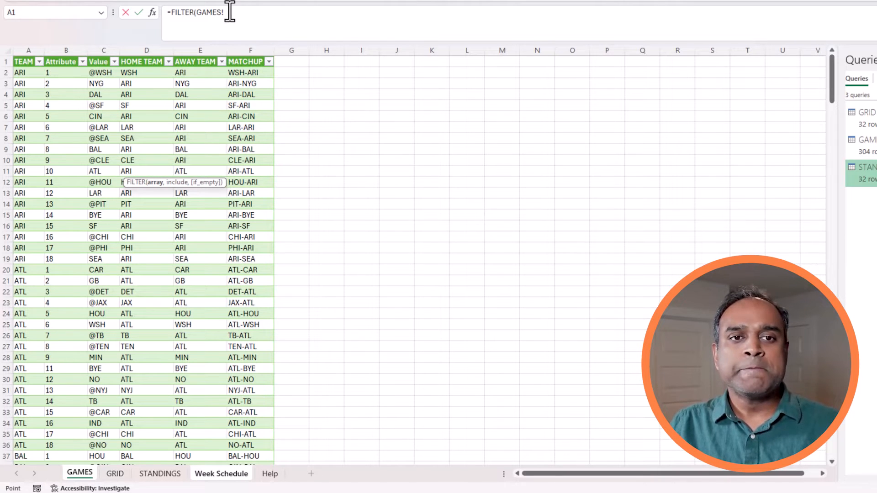
click(243, 12)
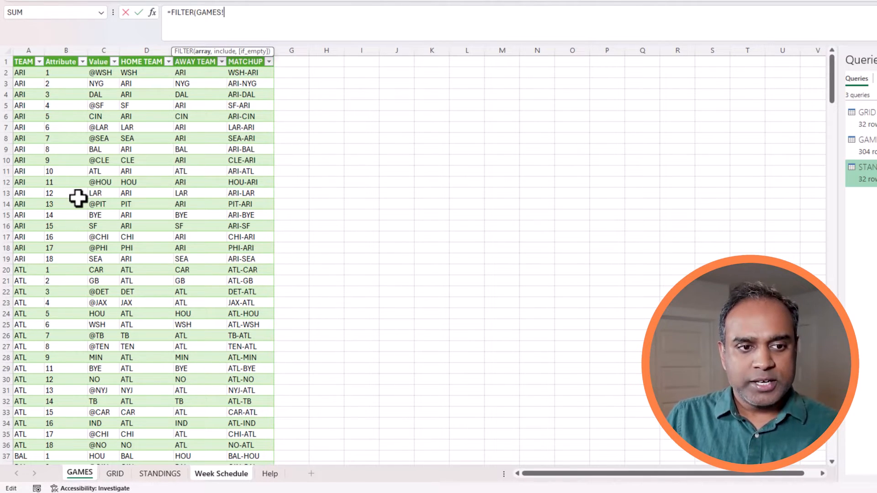
key(Escape)
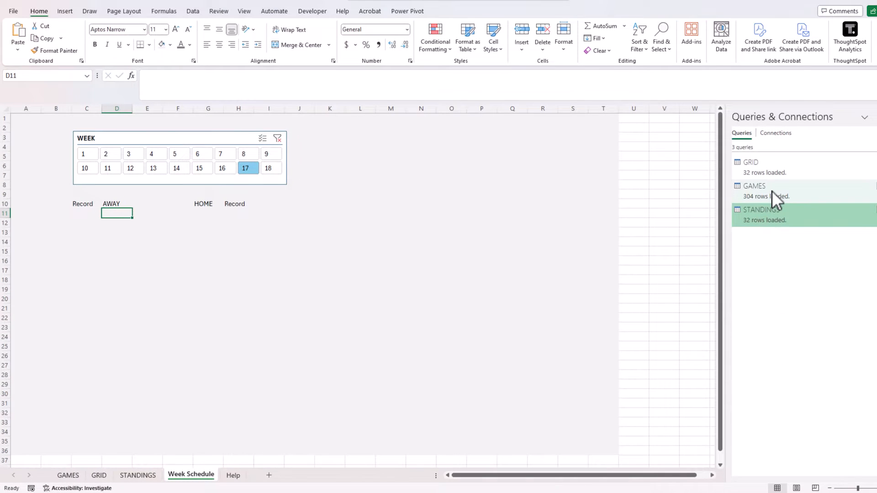
Open the GAMES query for editing in Power Query Editor.
click(774, 190)
right_click(773, 191)
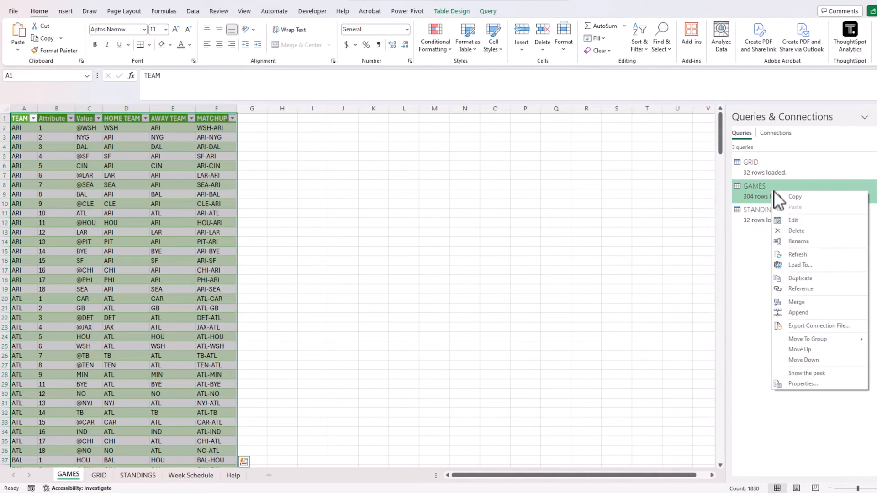
click(792, 222)
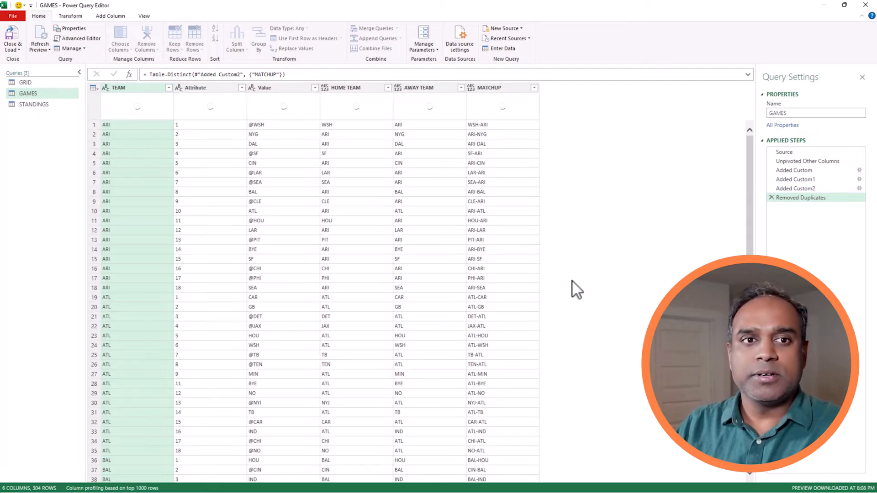
Make the Attribute column Whole Number, rename it WEEK, and load GAMES back to Excel.
click(217, 86)
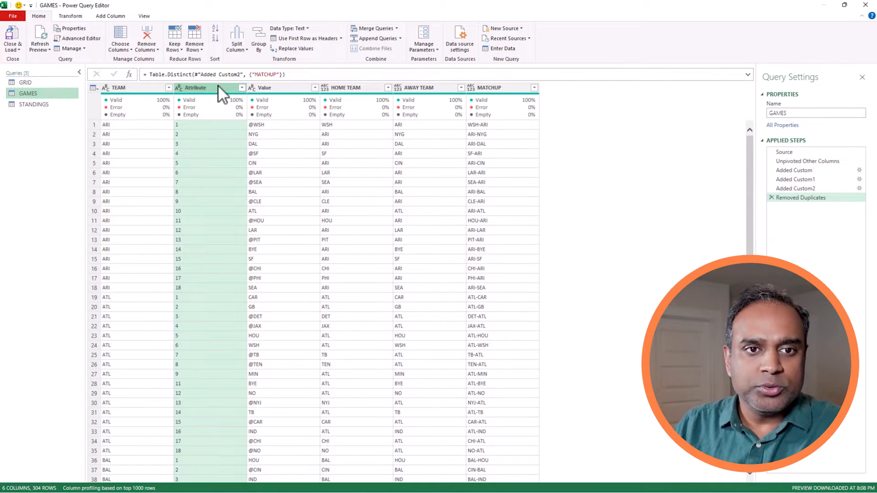
right_click(218, 86)
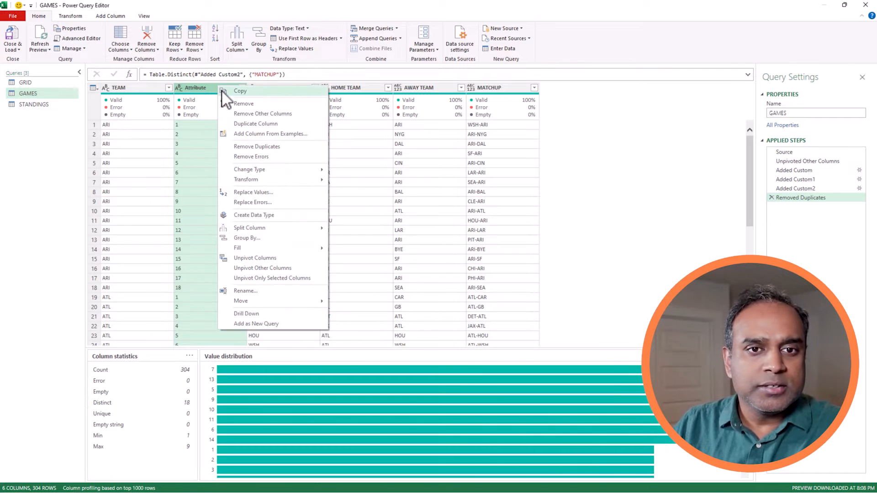
mouse_move(281, 172)
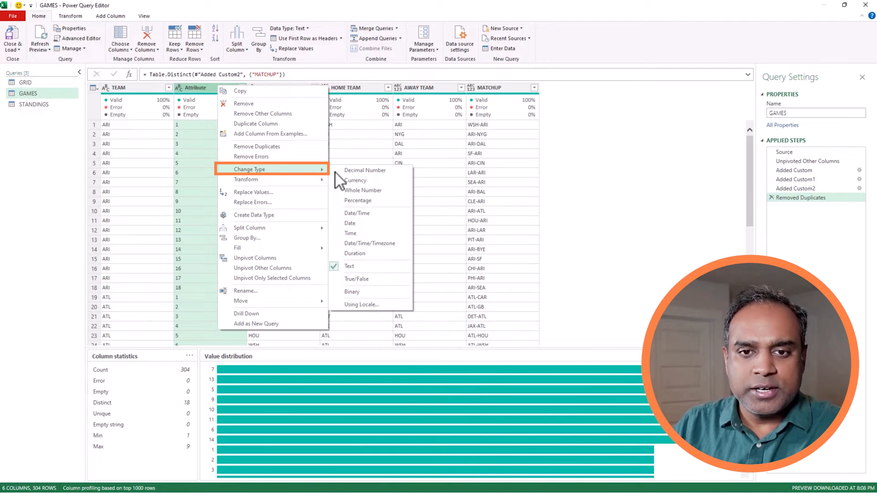
click(365, 191)
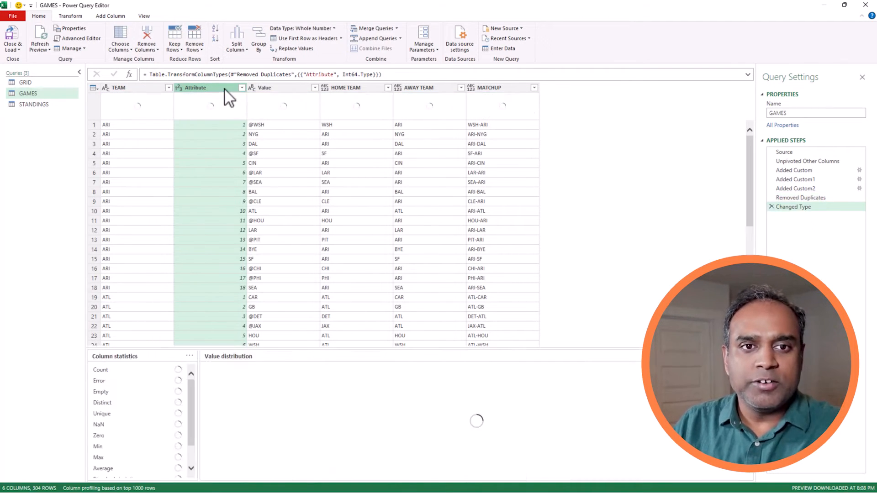
double_click(224, 89)
text(WEEK)
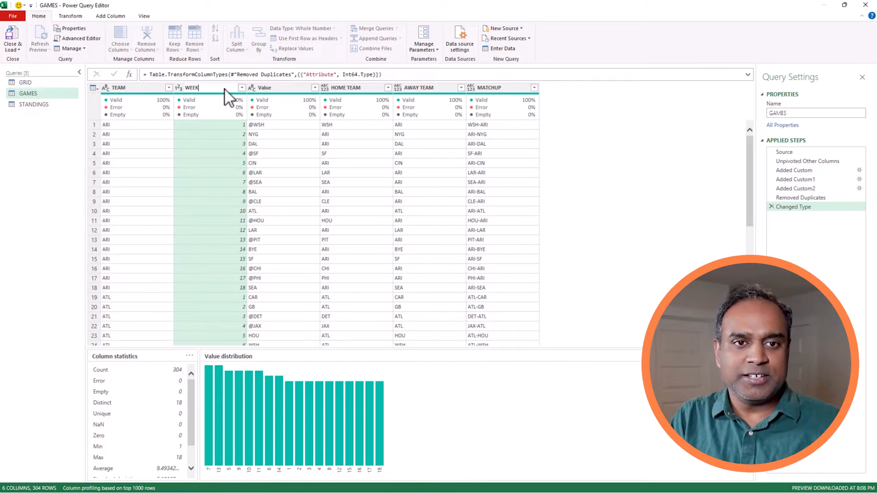
key(Return)
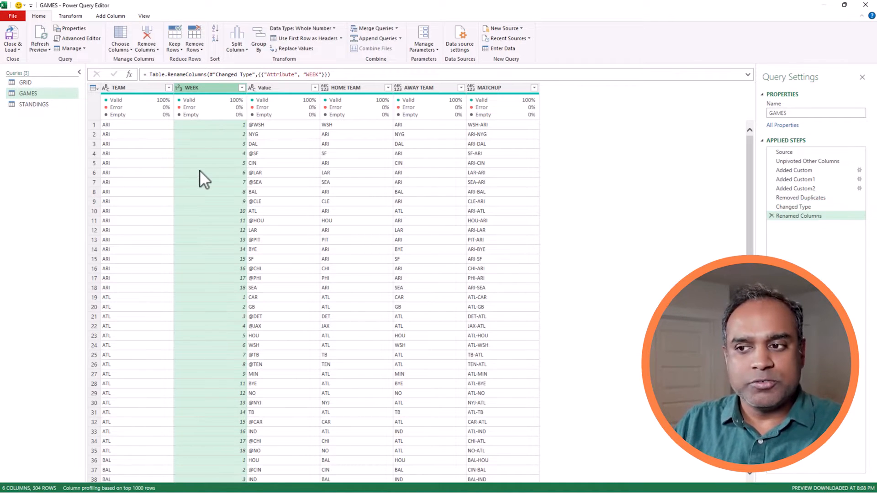
click(20, 52)
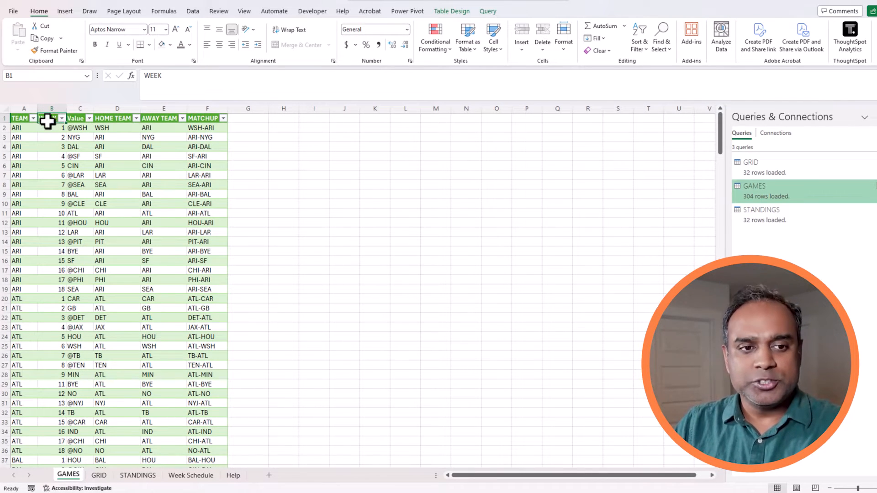
On Week Schedule, enter =FILTER(GAMES[AWAY TEAM],GAMES[WEEK]=WEEKSELECTED) in D11.
drag(48, 128, 48, 299)
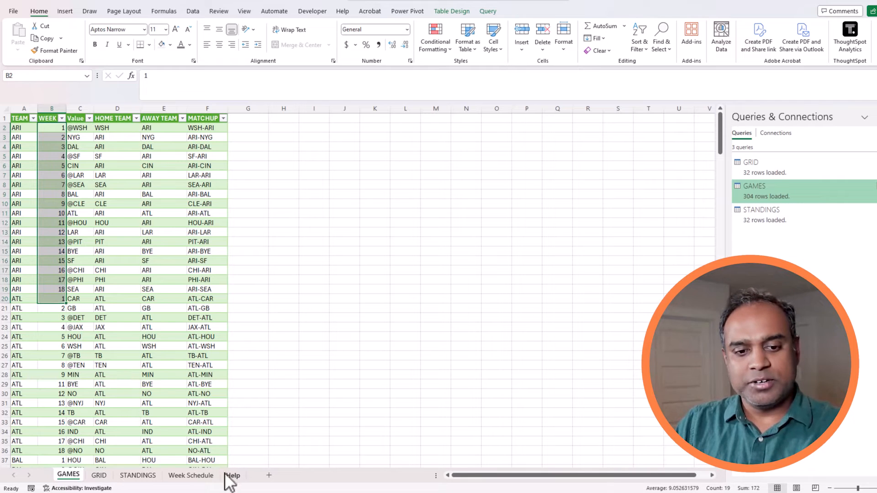
click(210, 477)
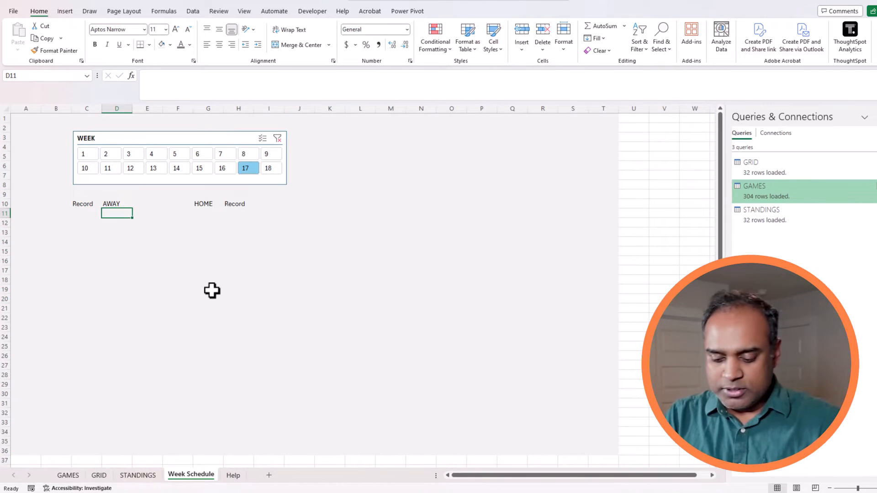
text(=FILTER)
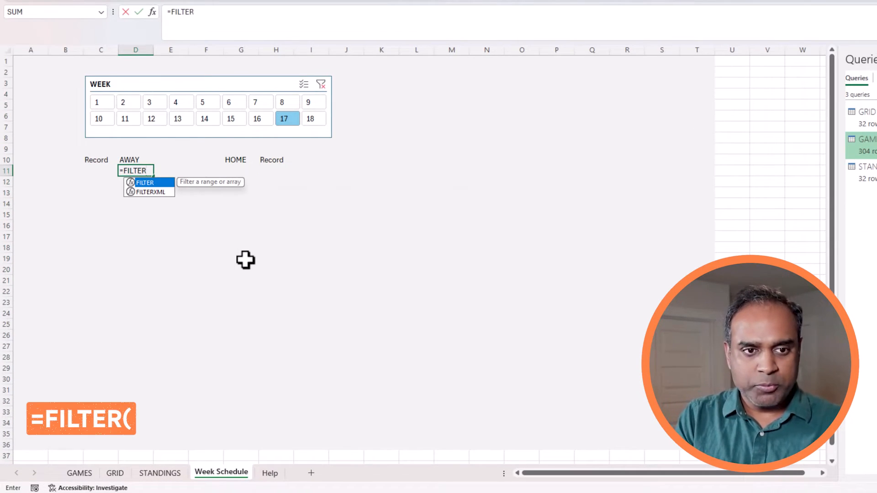
text((GAMES)
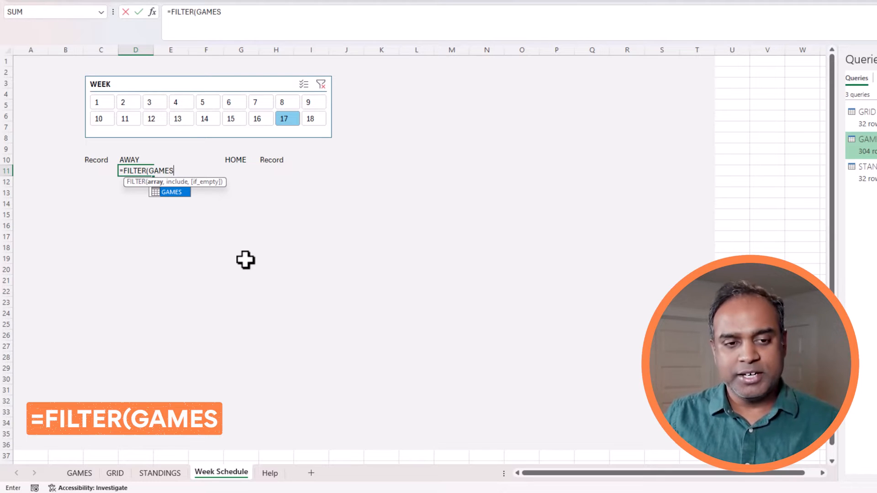
text([AW)
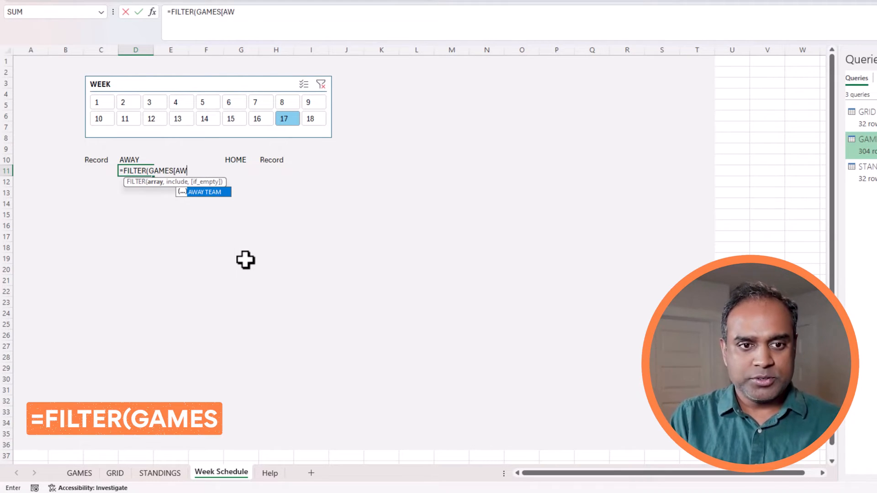
text(A)
key(Tab)
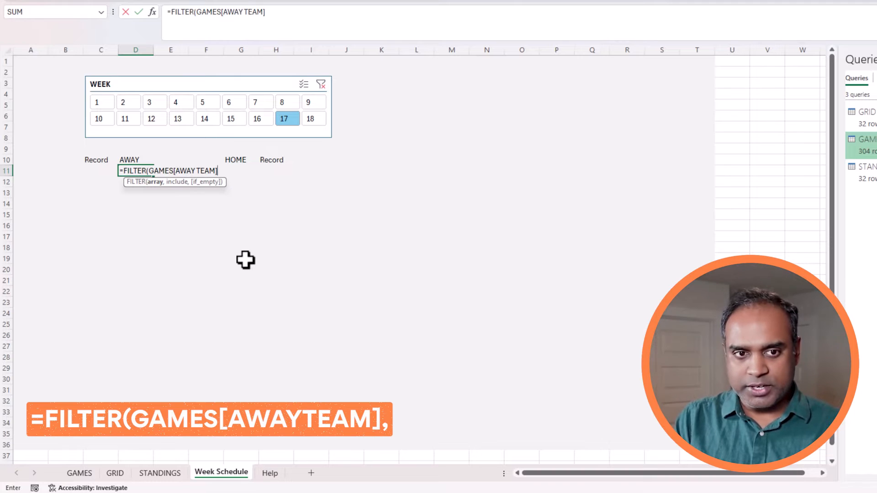
text(,)
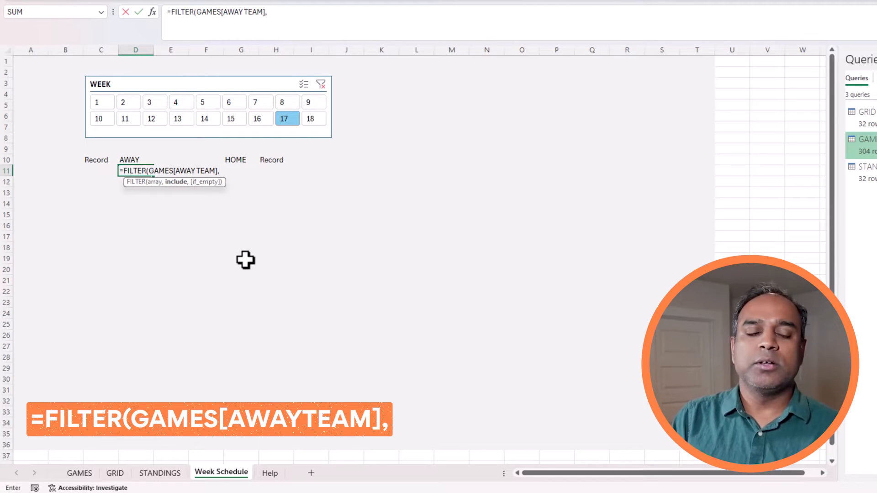
text(GAMES)
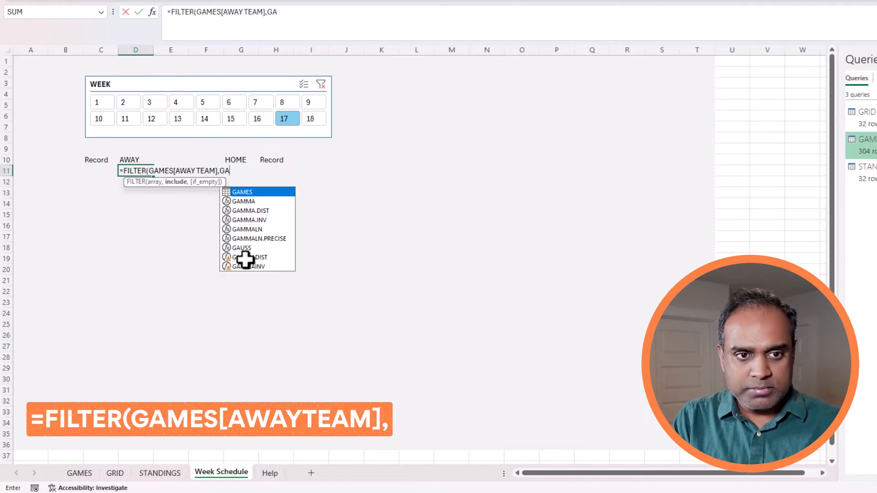
text([)
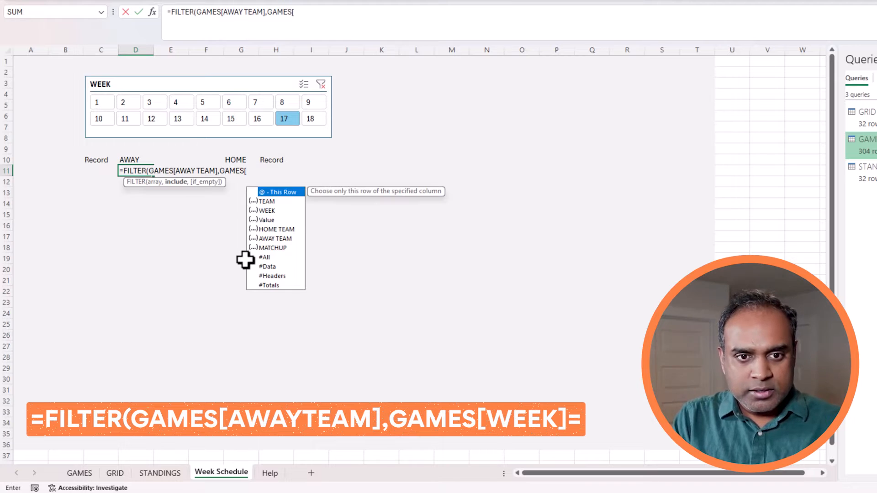
text(WEEK]=)
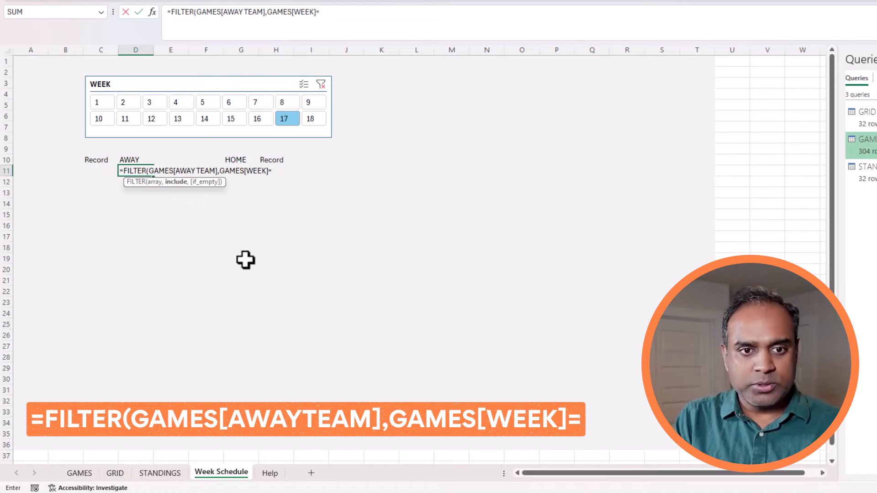
text(WEE)
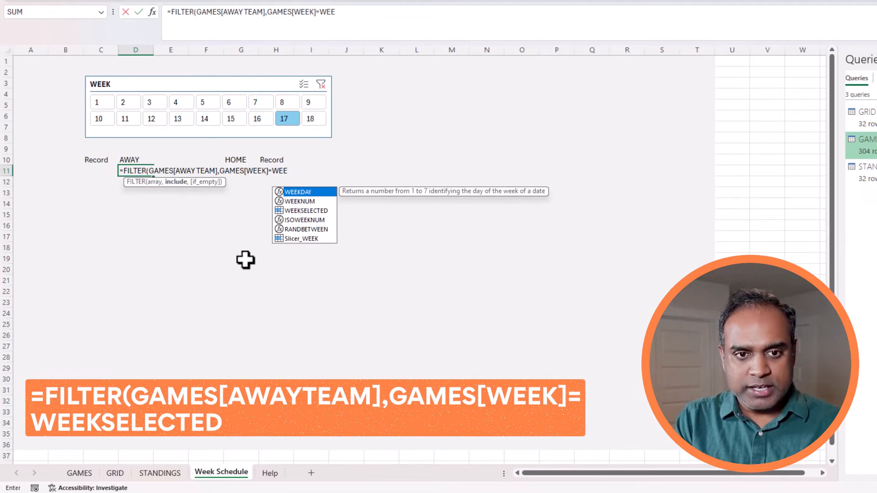
text(KSELECTED)
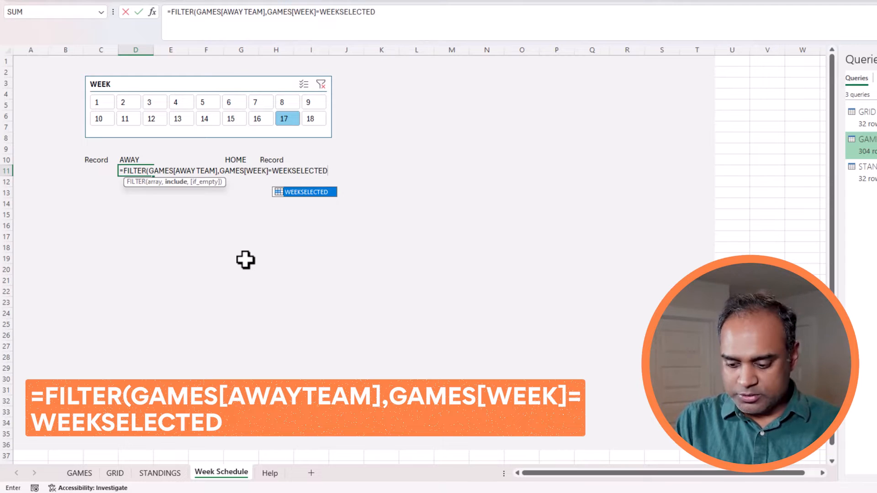
text())
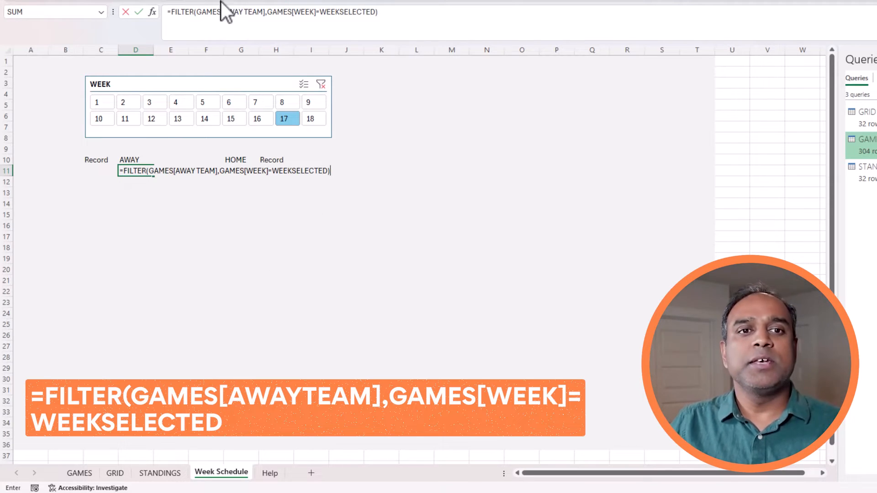
drag(197, 10, 379, 11)
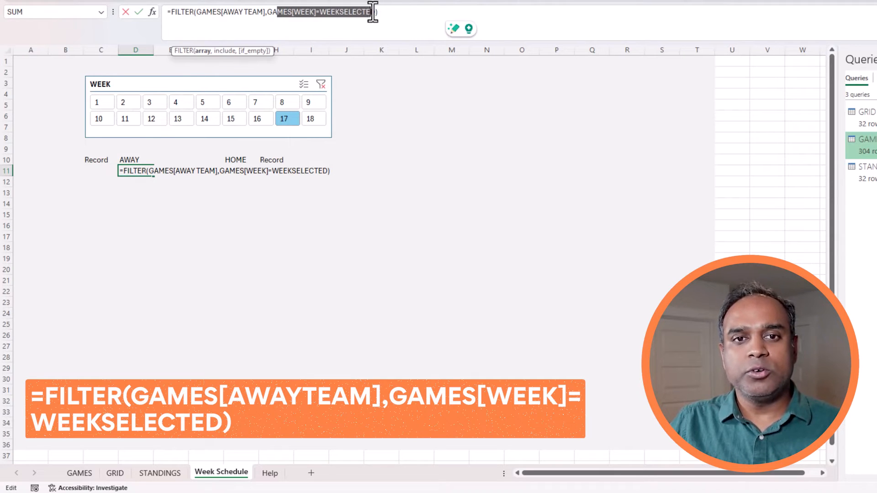
click(402, 19)
key(ctrl+Return)
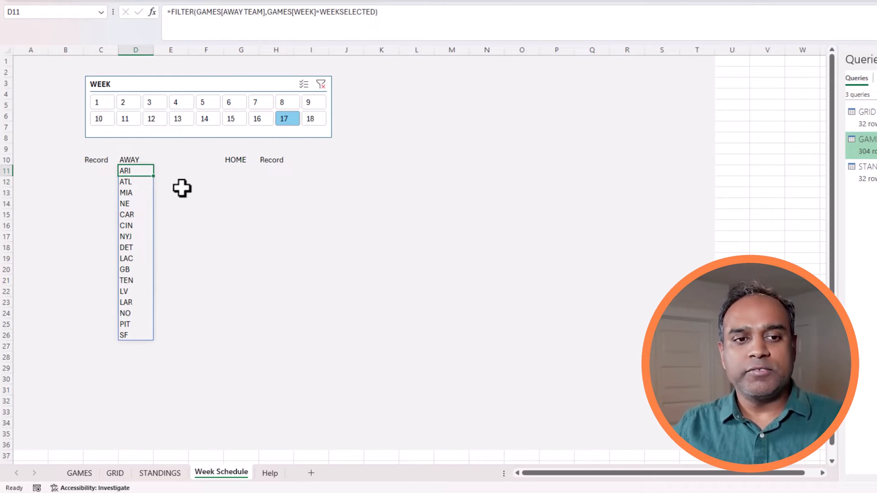
Choose week 7 on the WEEK slicer and check the BYE entries in the away list.
shift+click(140, 337)
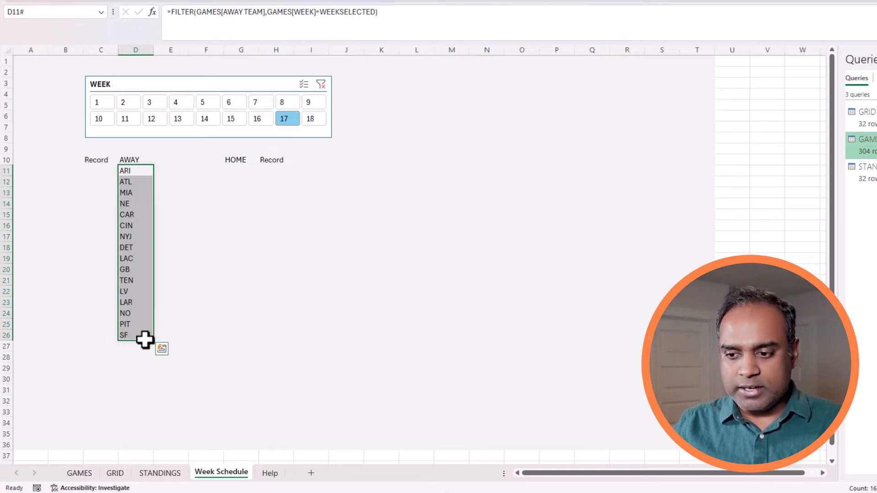
click(267, 103)
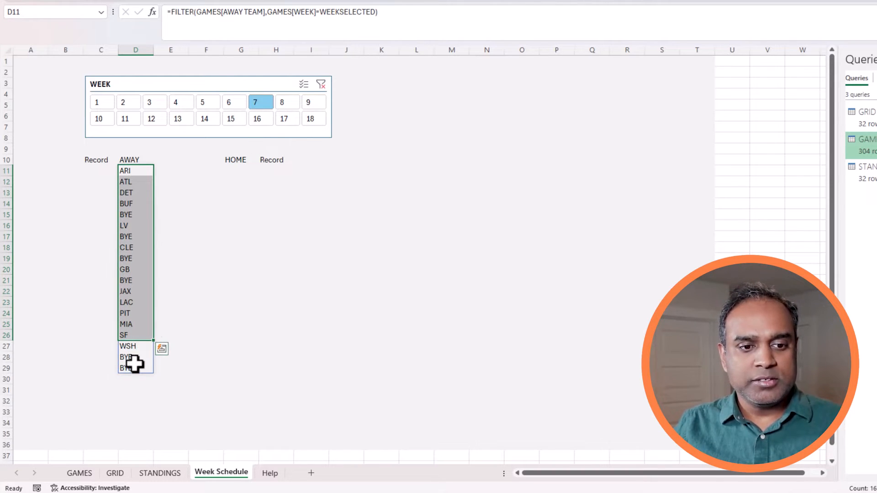
drag(129, 365, 133, 172)
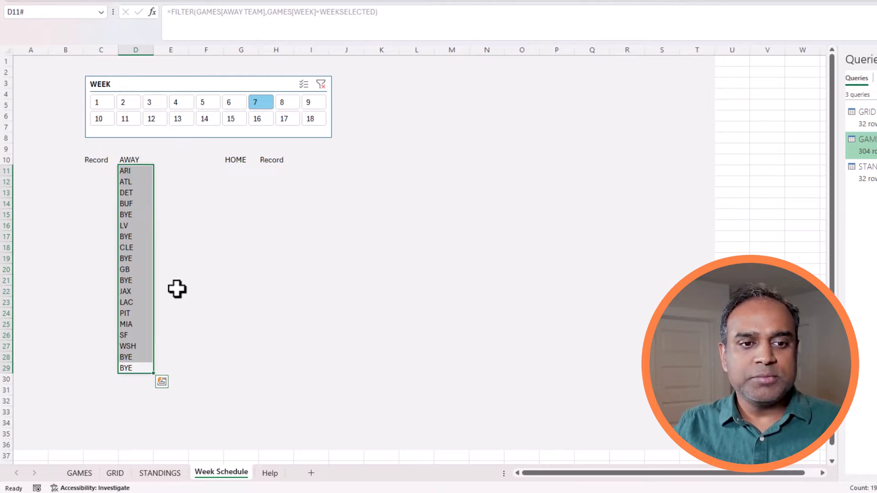
click(137, 236)
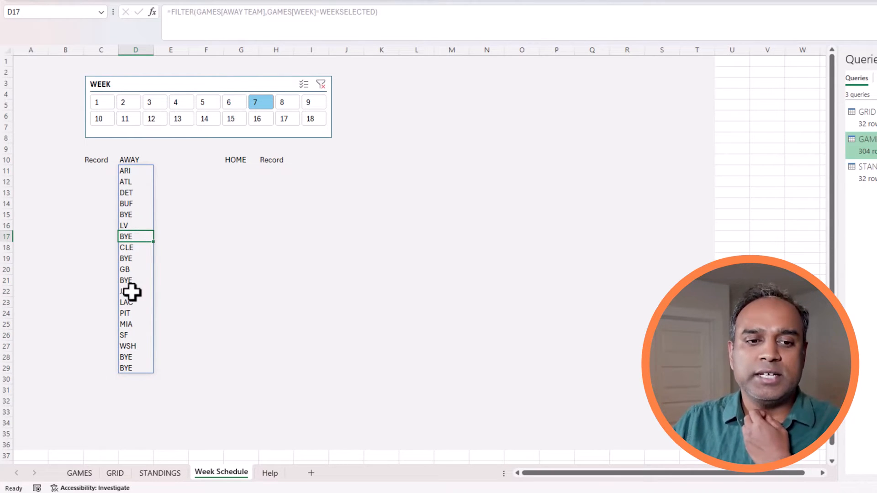
drag(139, 360, 138, 370)
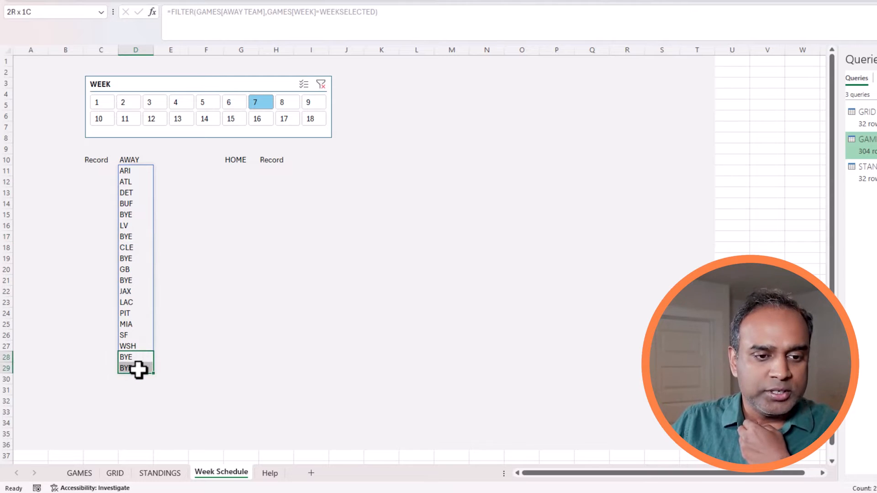
click(131, 274)
click(130, 260)
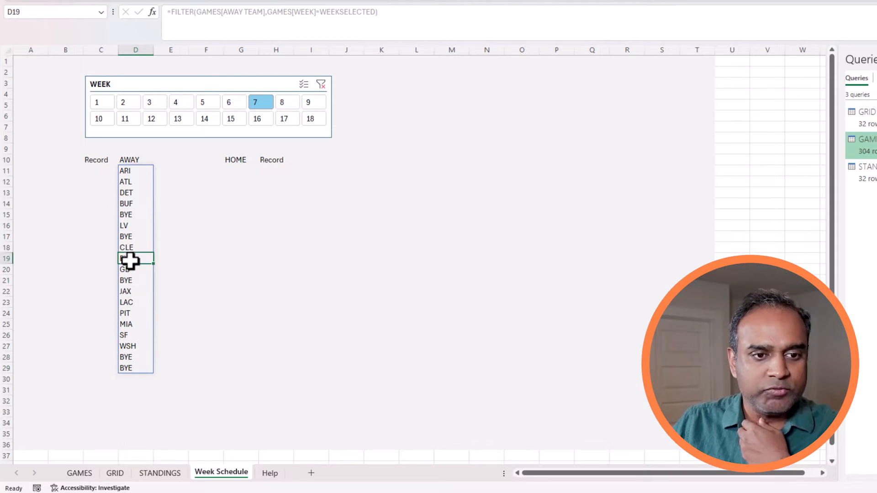
click(131, 215)
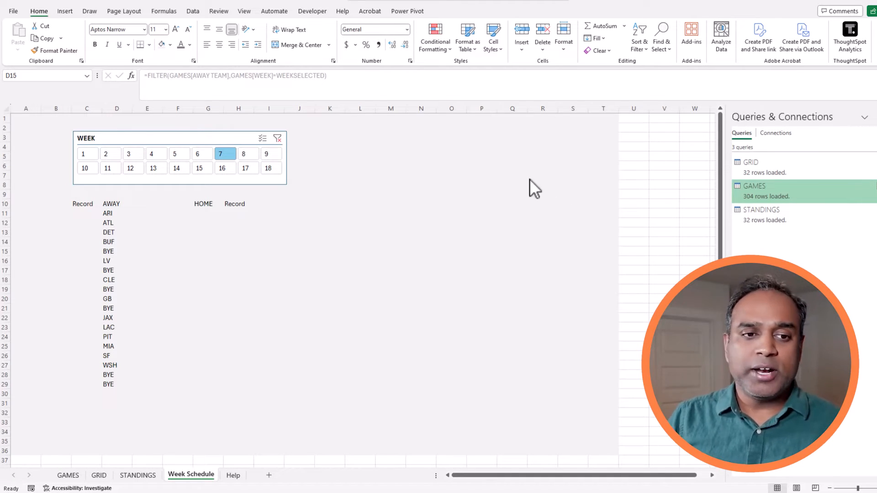
click(118, 213)
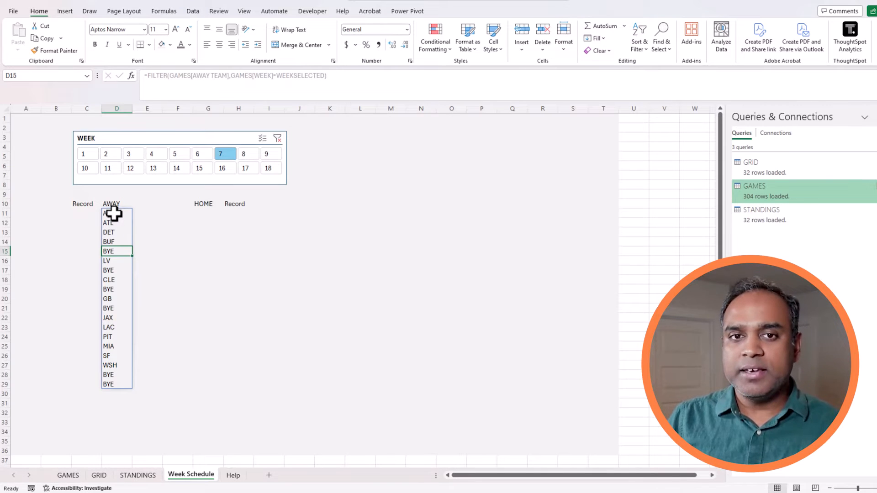
click(114, 213)
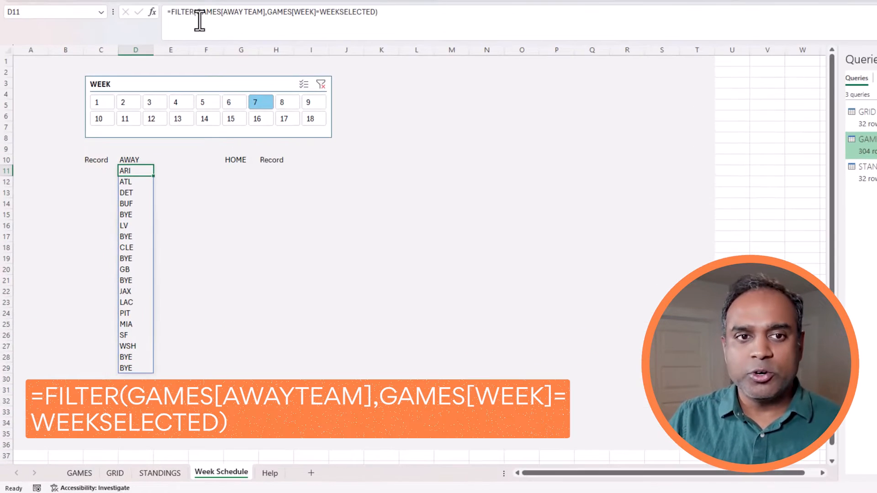
Extend D11's FILTER condition to (GAMES[WEEK]=WEEKSELECTED)*(GAMES[AWAY TEAM]<>"BYE").
click(269, 13)
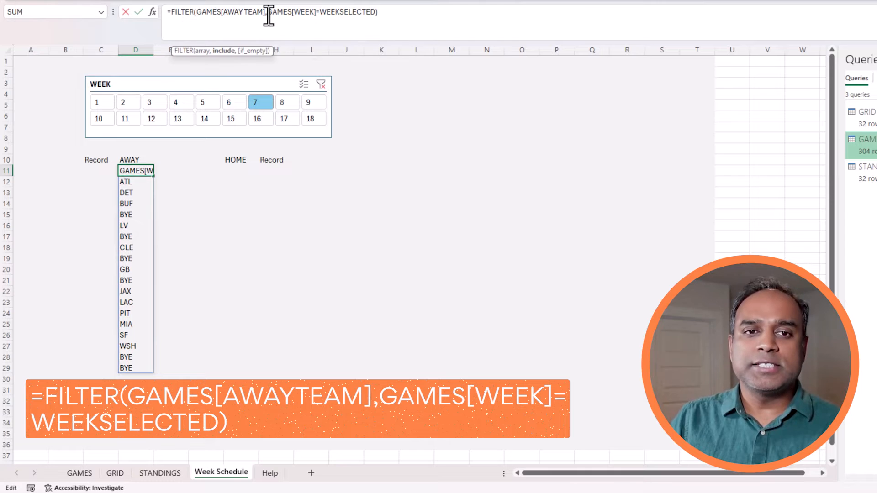
text(()
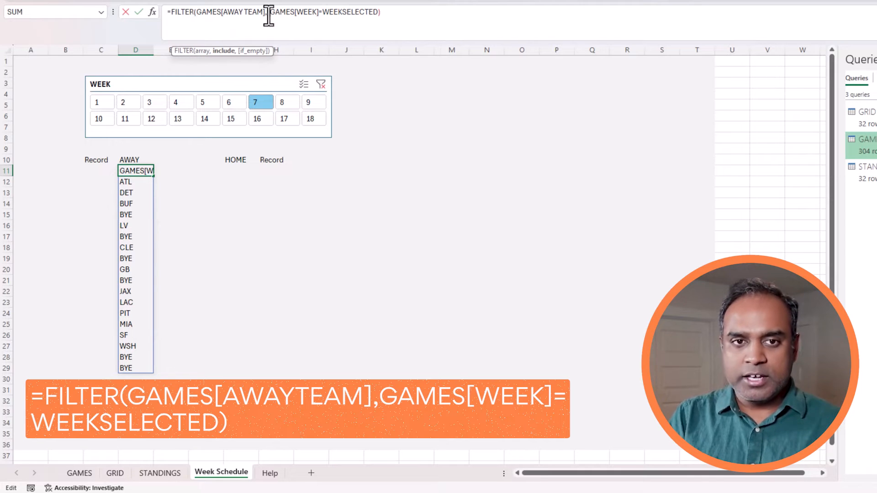
click(382, 12)
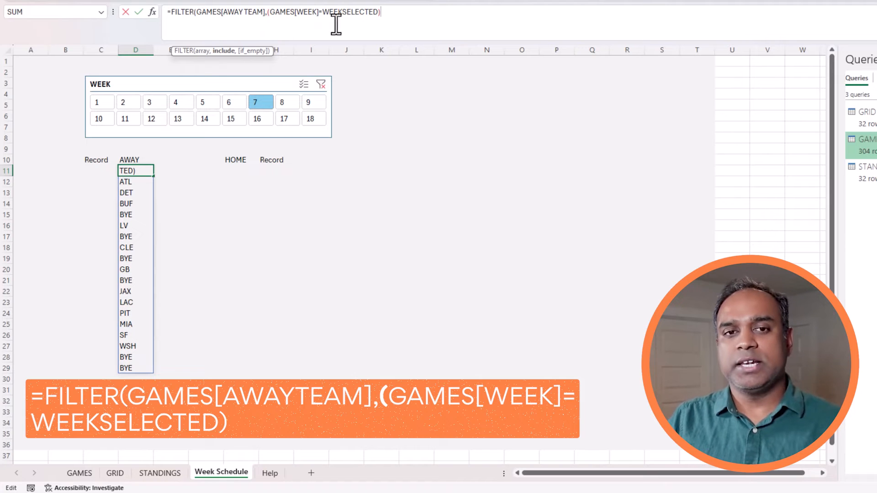
text(*)
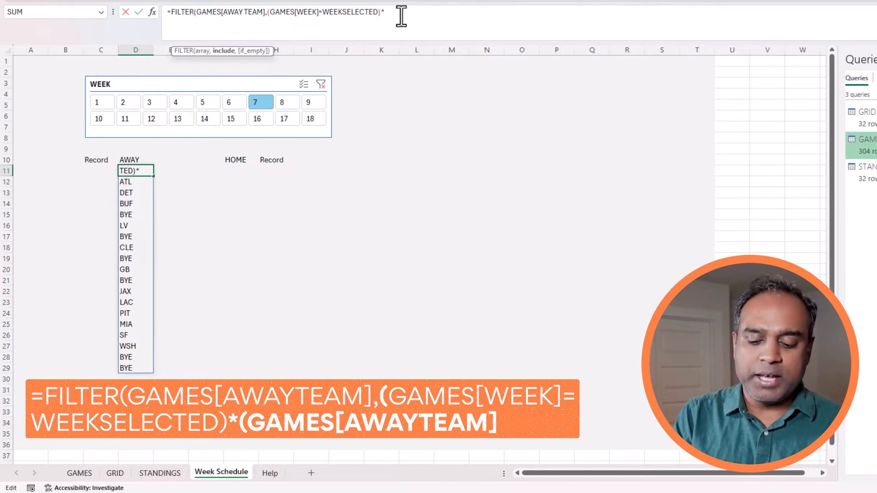
text((G)
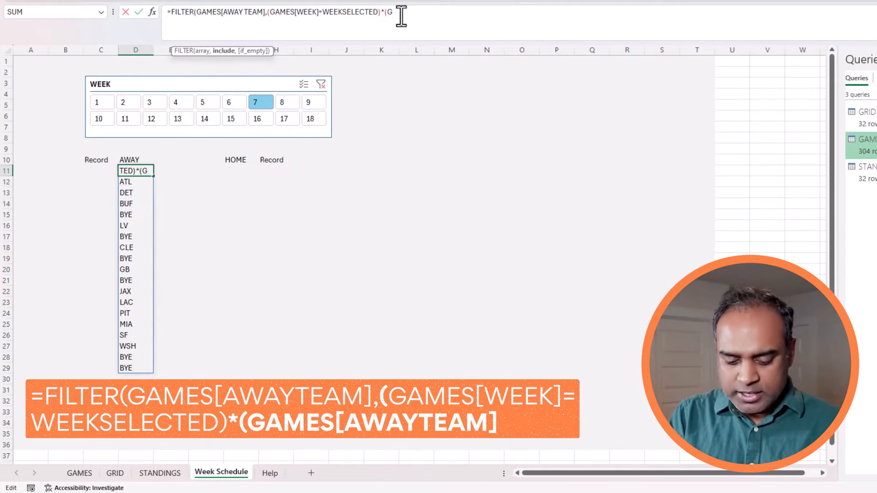
text(AMES[AW)
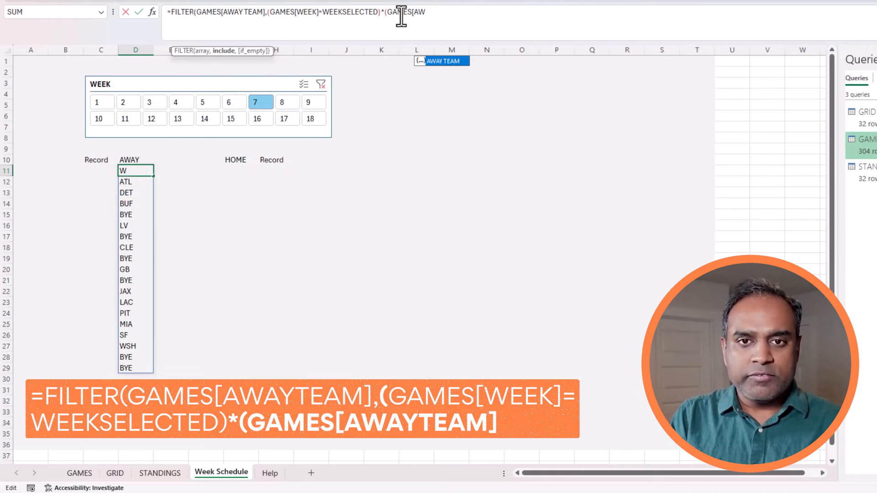
key(Tab)
text(])
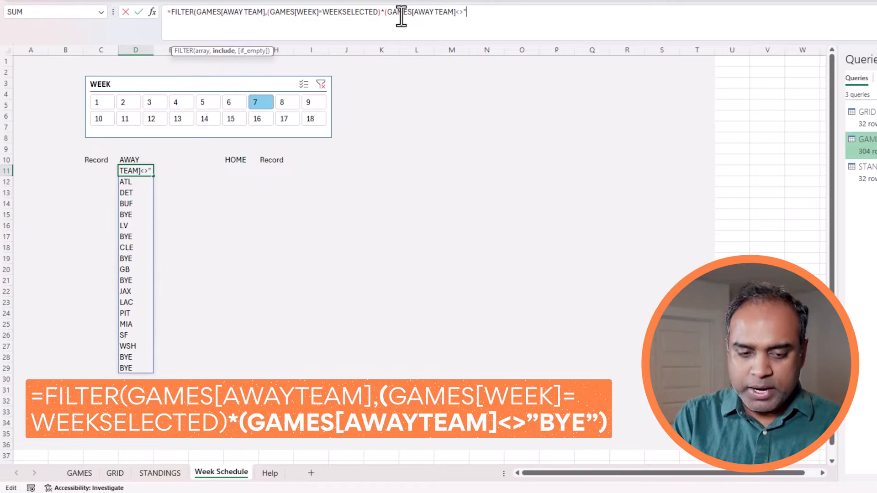
text(<>"BYE)
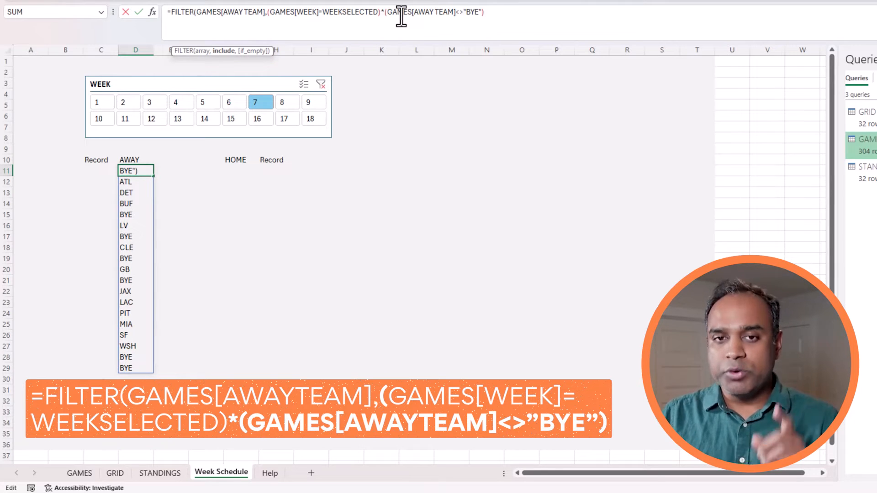
click(386, 12)
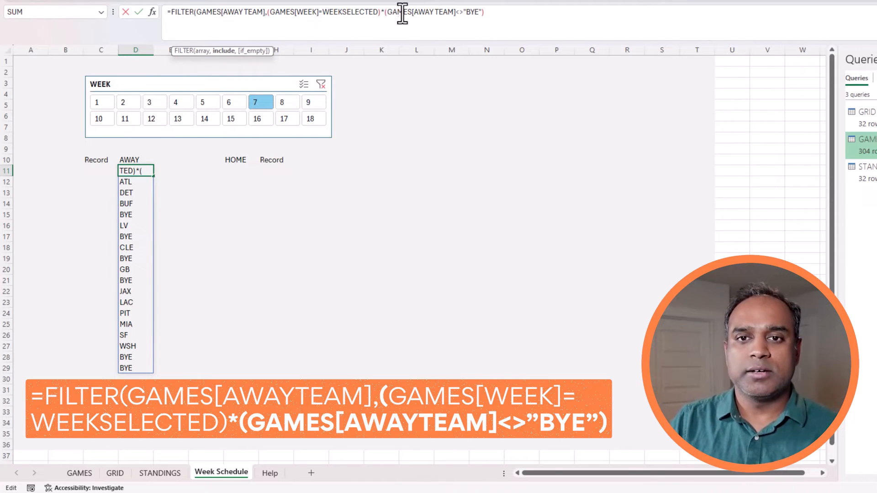
click(513, 12)
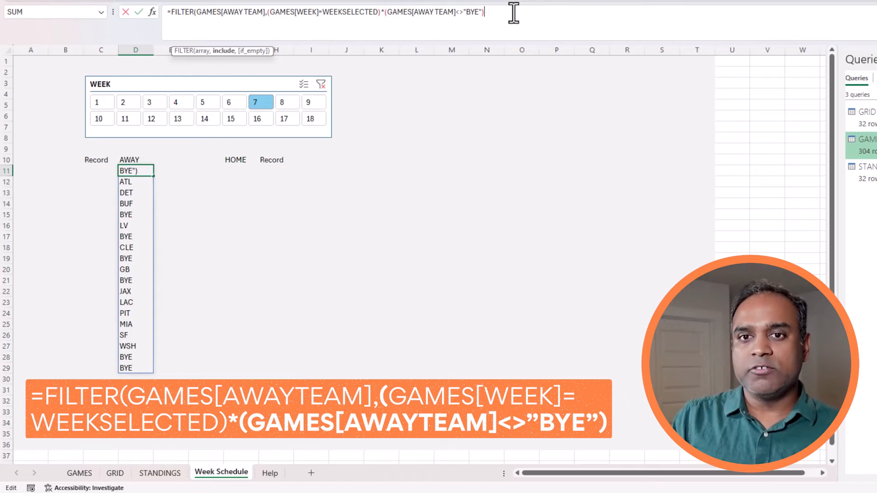
text())
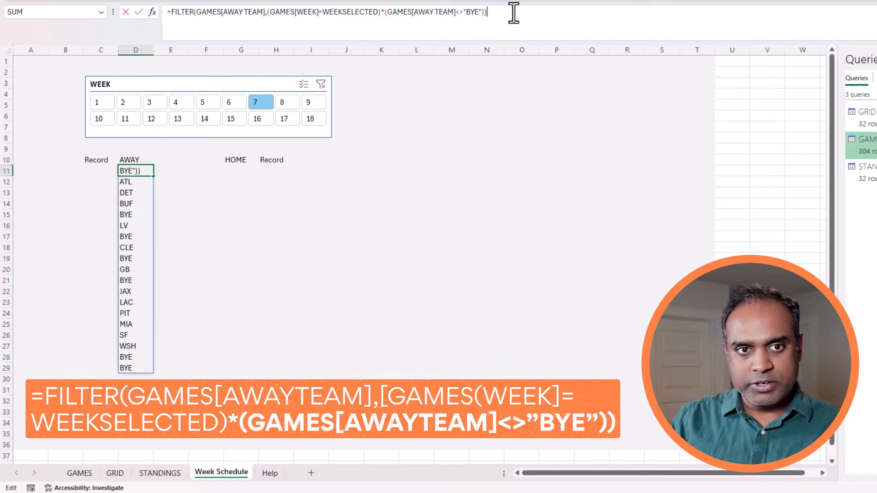
key(Return)
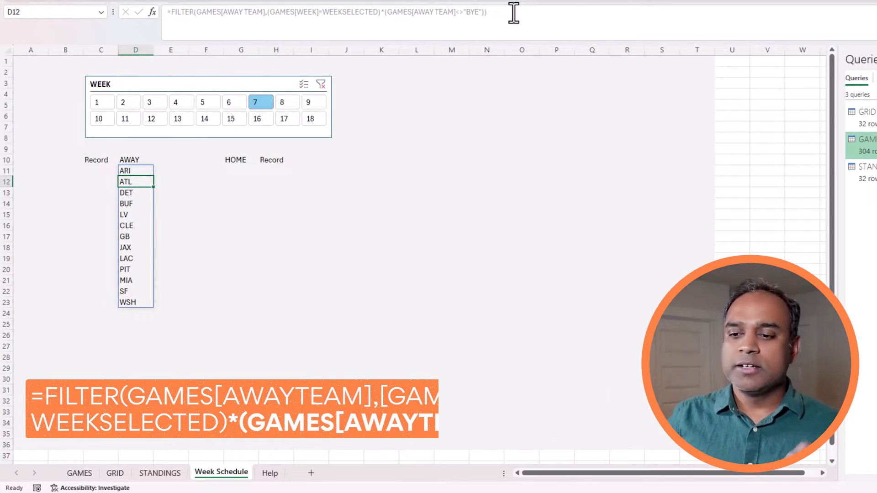
Test the away list on weeks 8 and 6, then select D11's full formula text.
drag(129, 171, 151, 306)
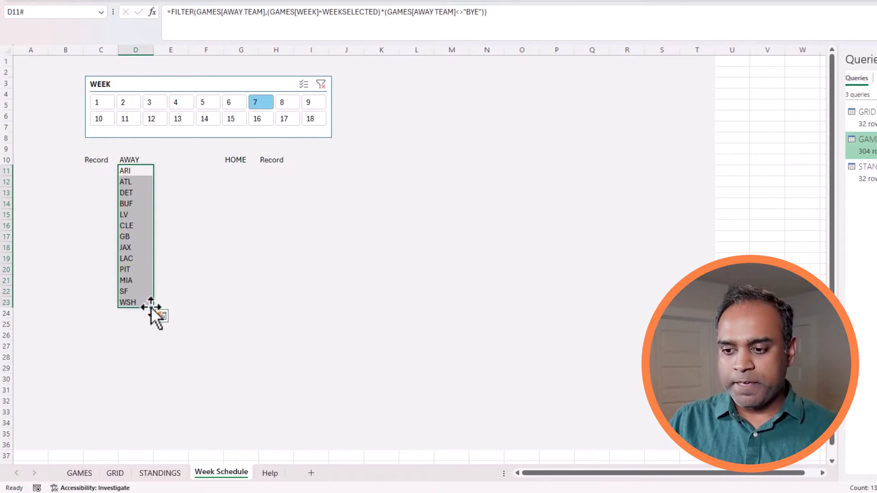
click(286, 108)
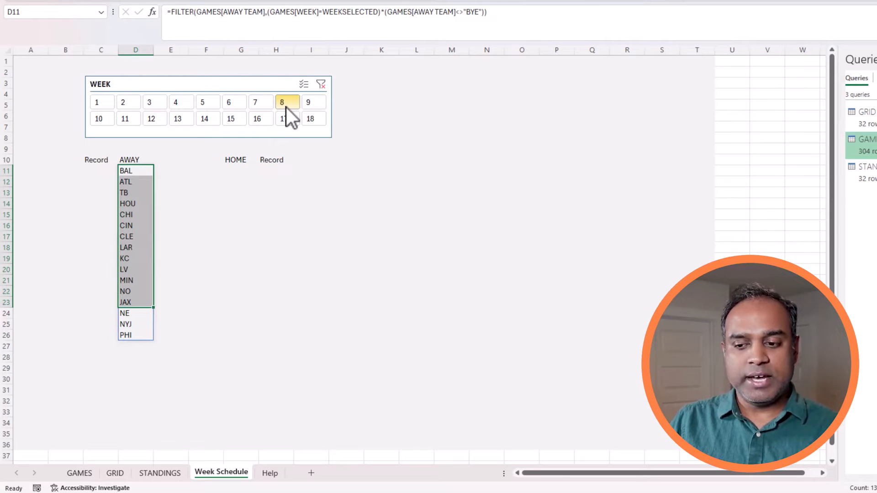
click(240, 270)
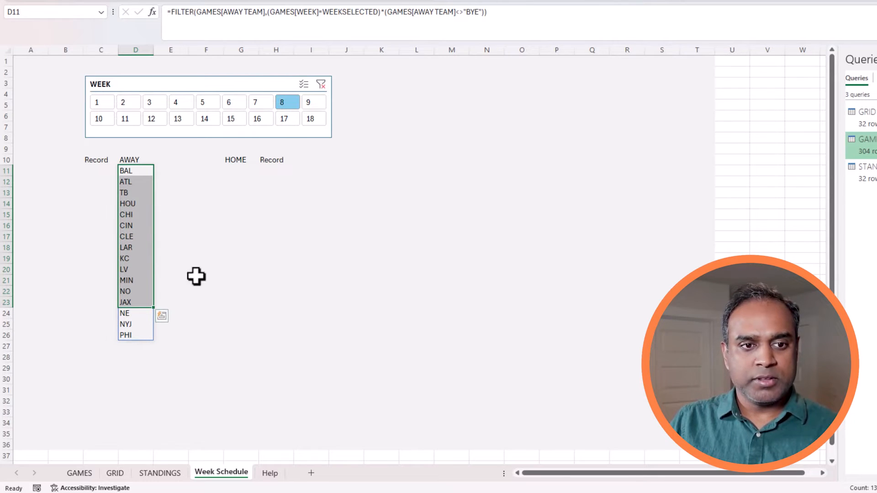
click(137, 170)
shift+click(140, 335)
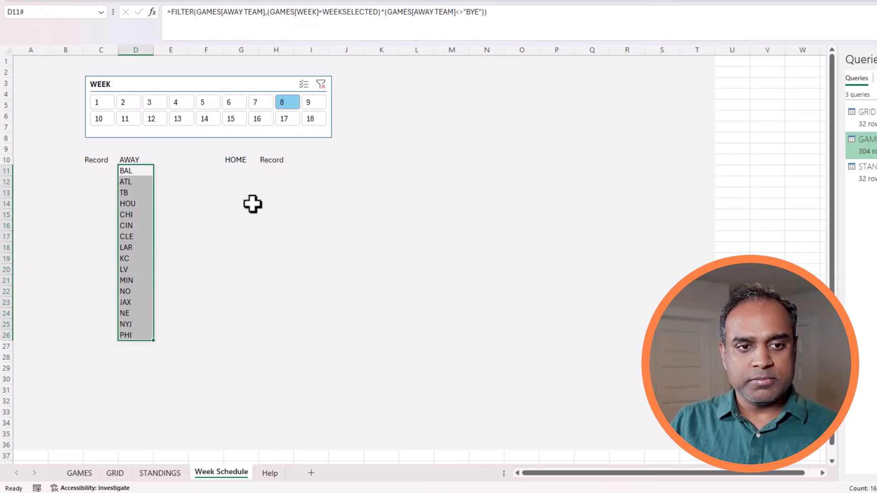
click(228, 106)
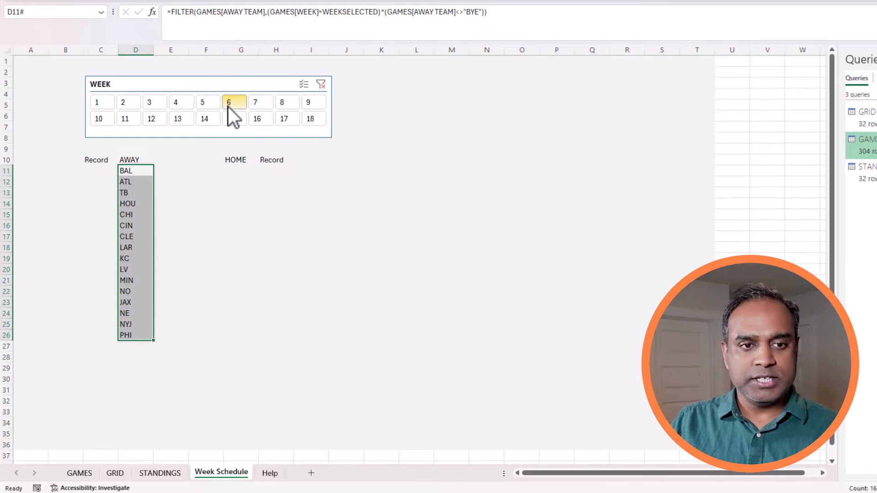
click(179, 306)
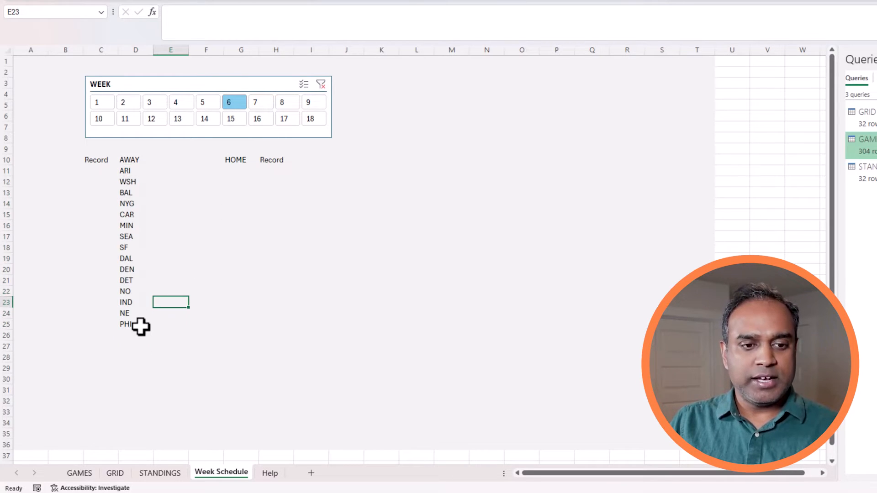
drag(137, 325, 134, 171)
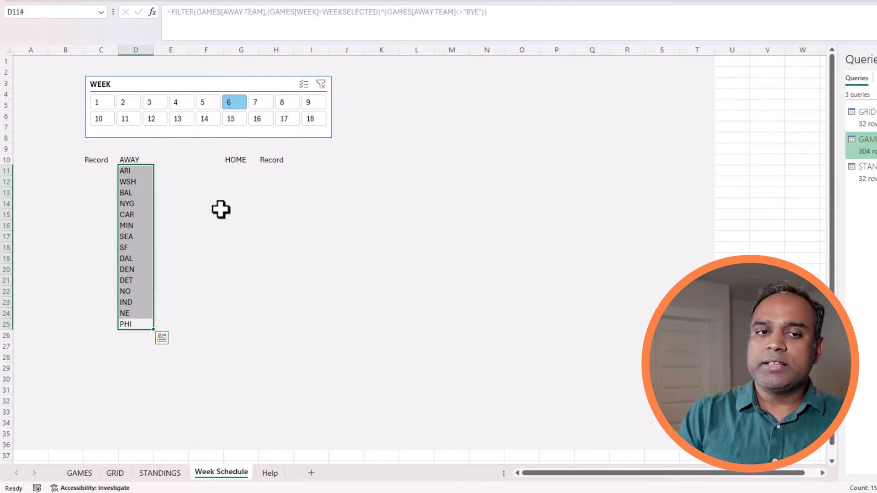
click(137, 173)
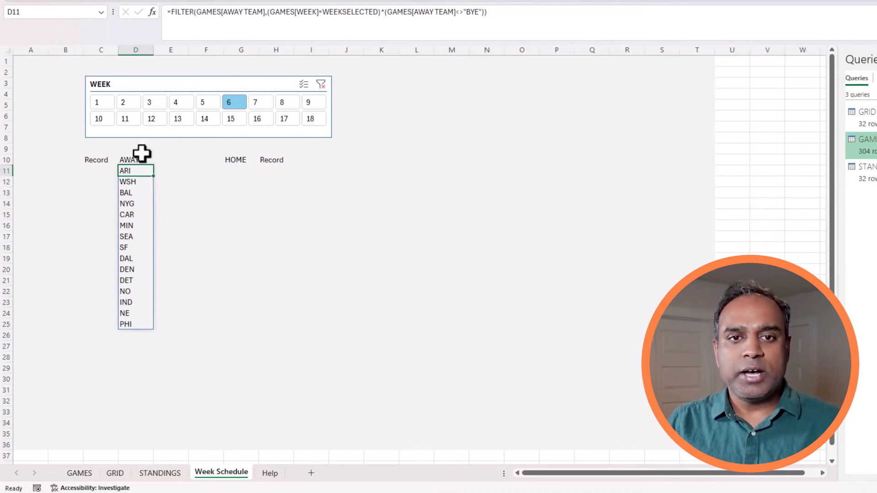
drag(516, 20, 151, 10)
key(ctrl+c)
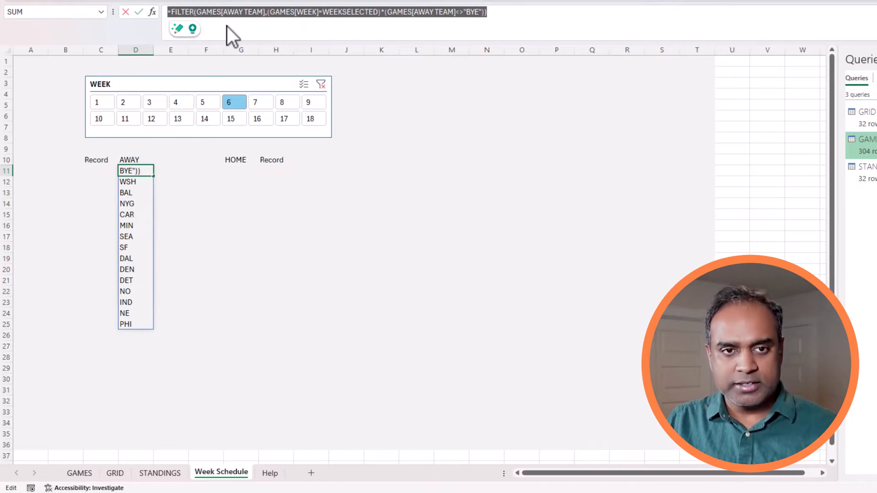
Paste D11's formula into G11 with GAMES[HOME TEAM] as the first argument.
key(Escape)
click(239, 172)
click(225, 28)
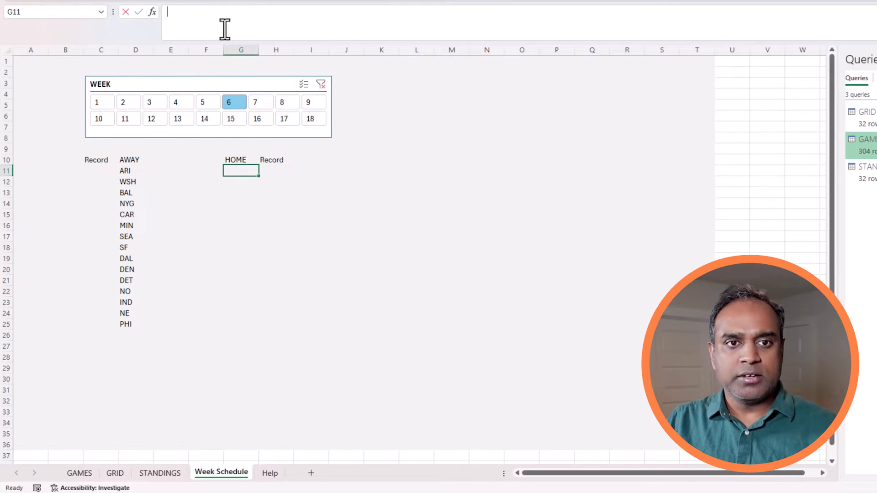
key(ctrl+v)
click(268, 14)
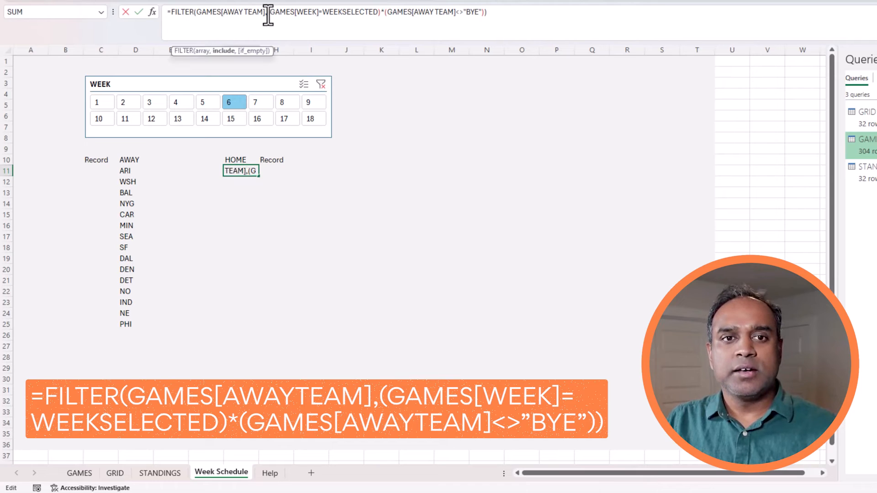
key(Left)
key(Left)
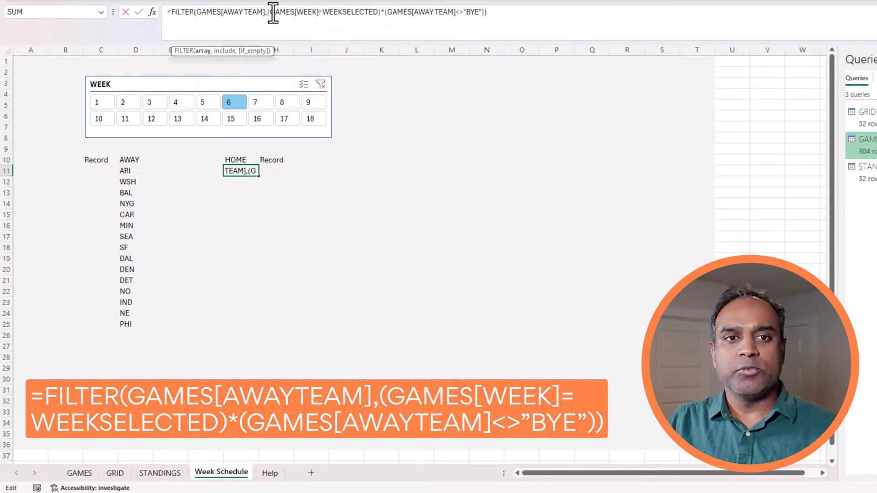
key(ctrl+Left)
key(ctrl+shift+Left)
text(HOME)
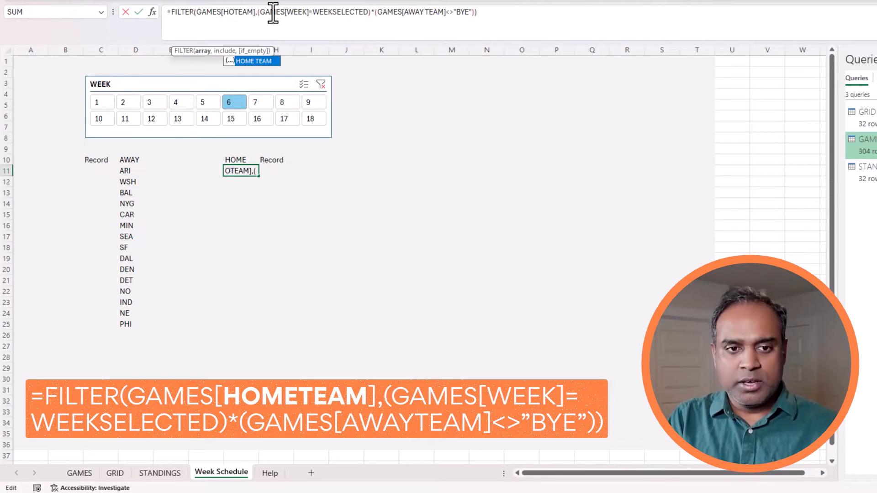
key(Return)
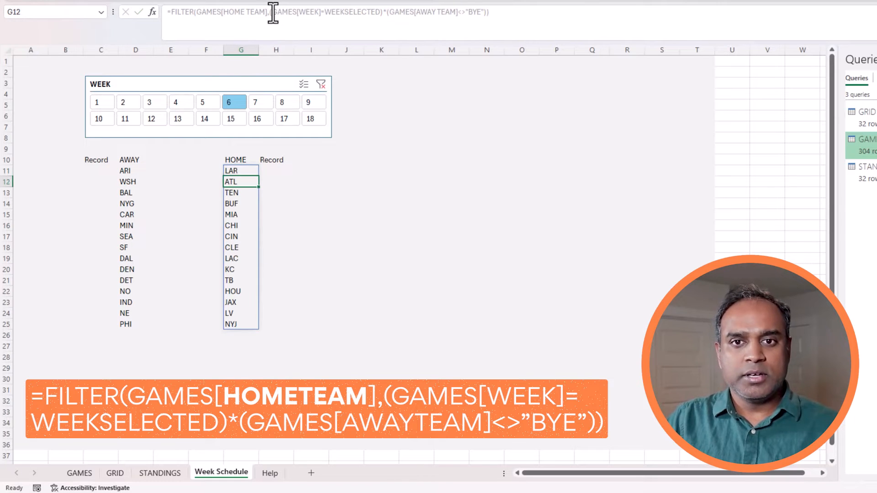
key(Up)
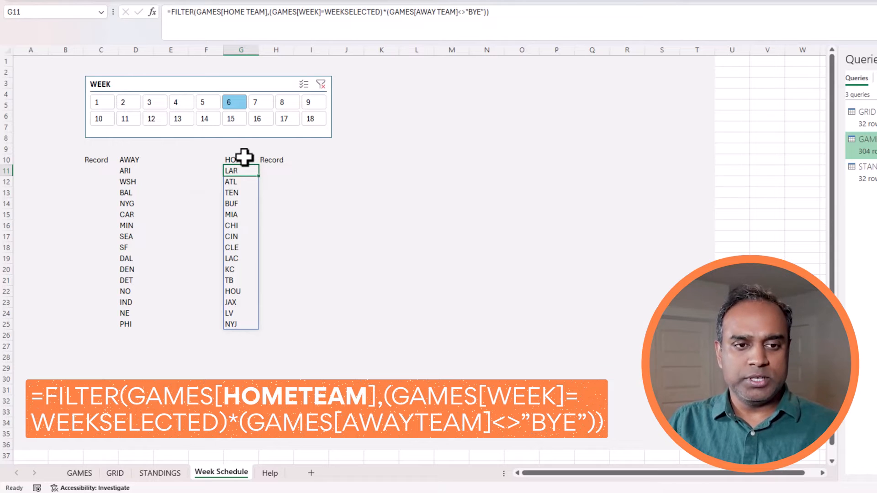
click(166, 170)
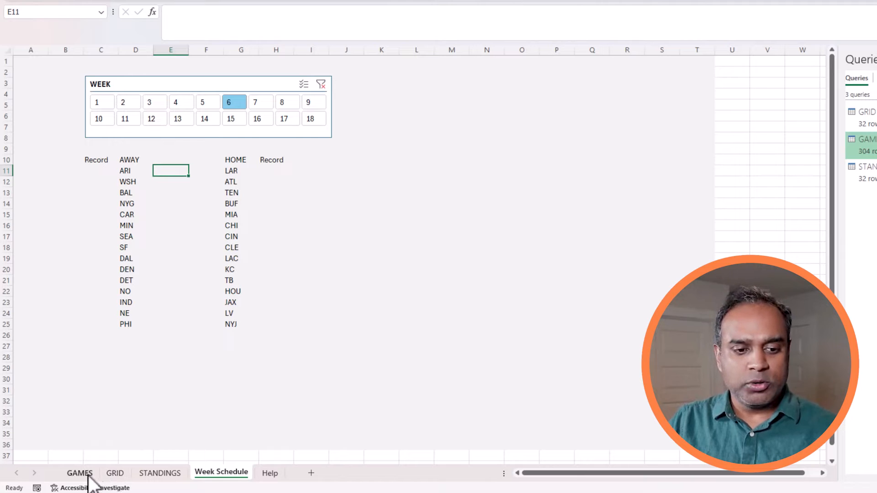
Copy the team-logo IMAGE formula from GRID cell W20 into Week Schedule cell E11.
click(115, 473)
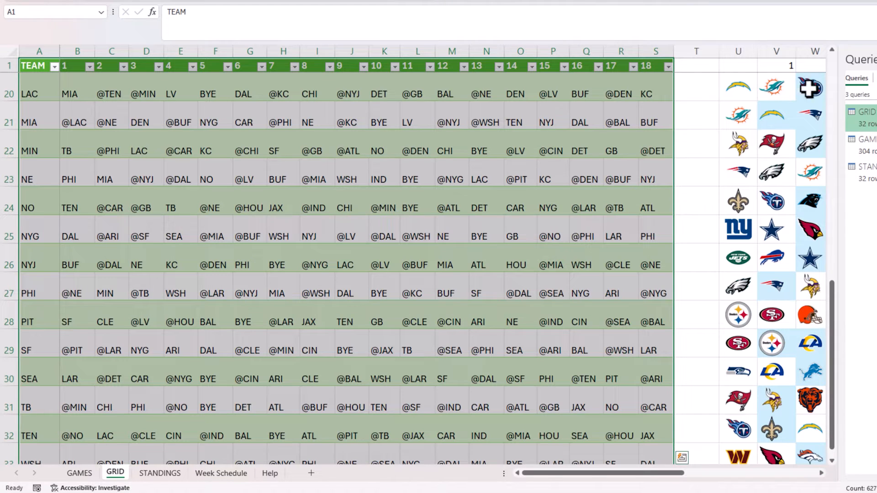
click(810, 88)
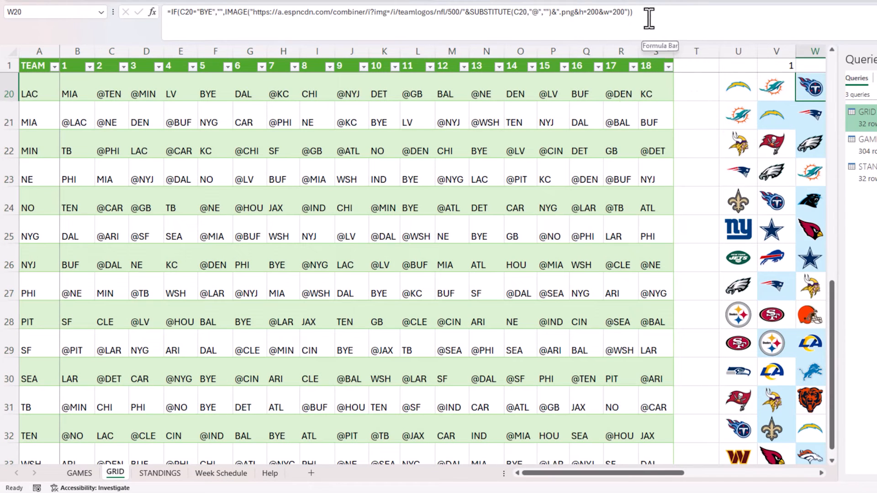
drag(649, 18, 162, 11)
key(ctrl+c)
key(Escape)
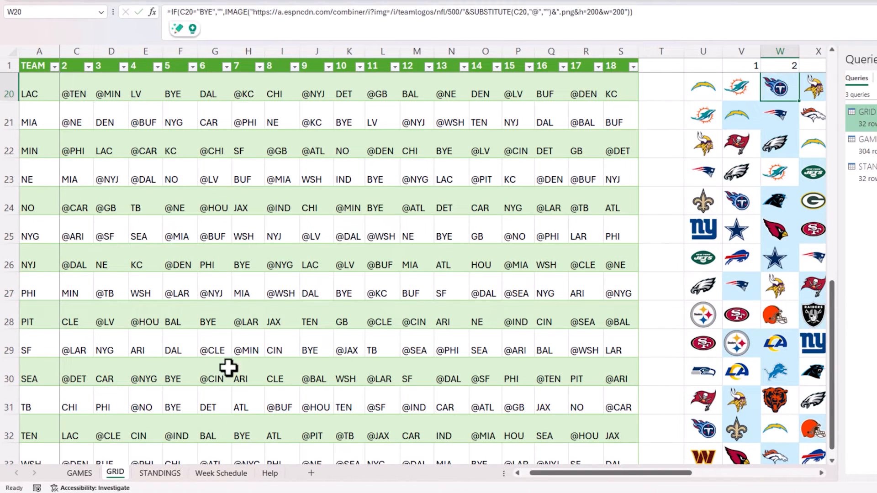
click(262, 475)
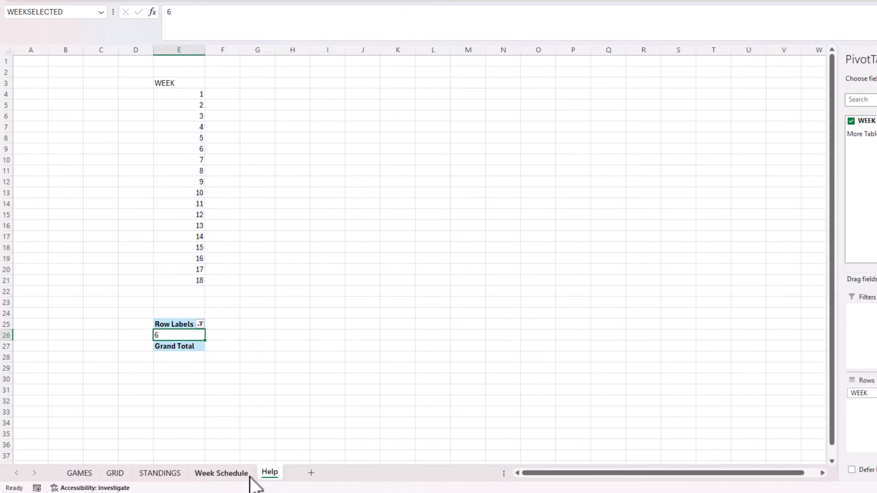
click(246, 475)
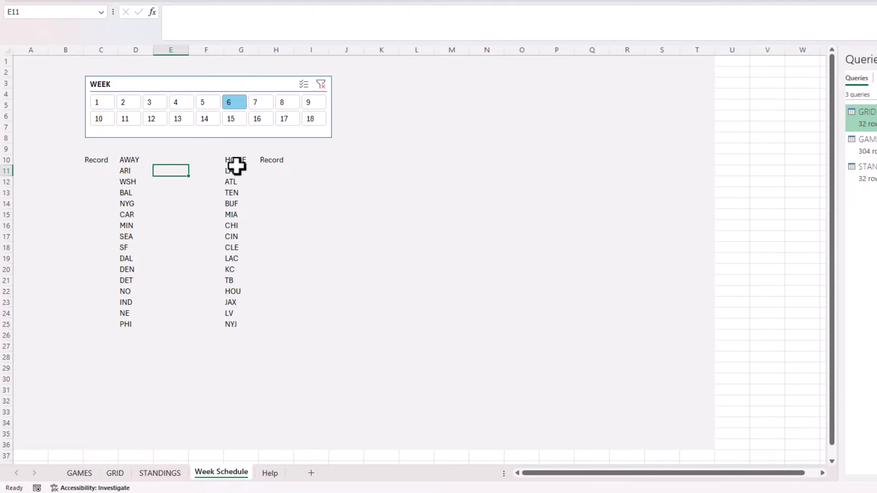
click(210, 25)
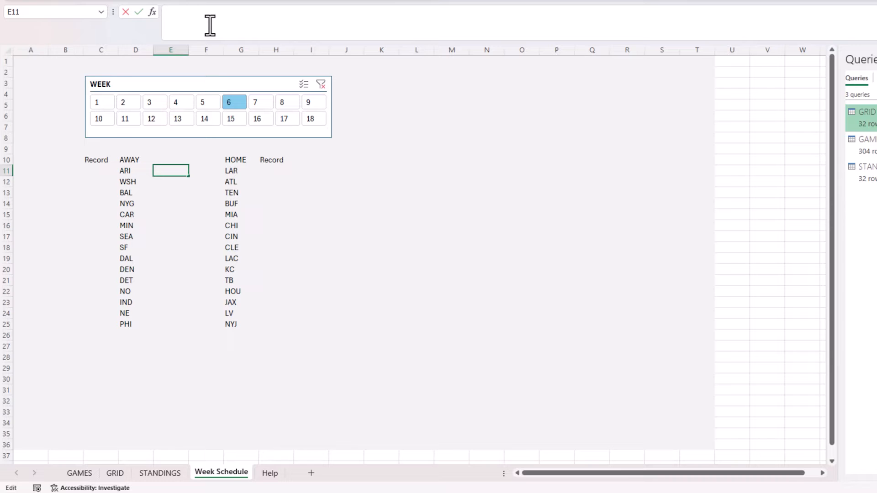
key(ctrl+v)
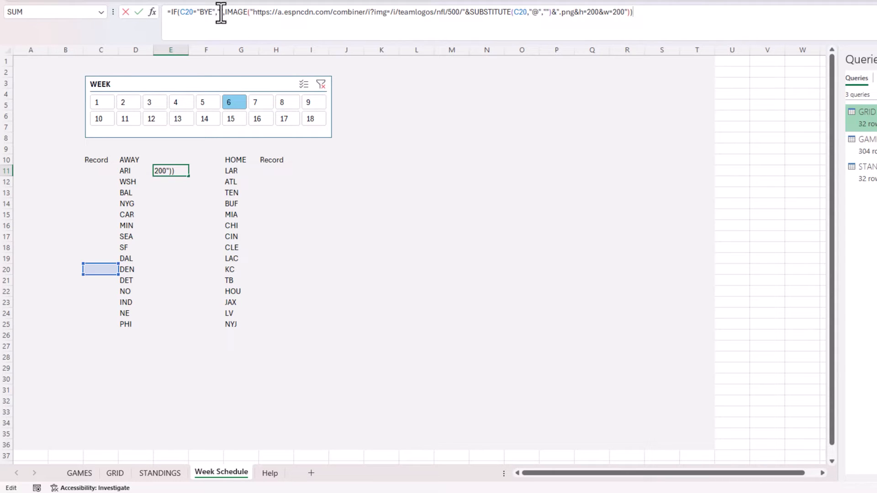
Strip the leftover IF wrapper so E11's formula starts with IMAGE.
drag(226, 14, 174, 14)
key(BackSpace)
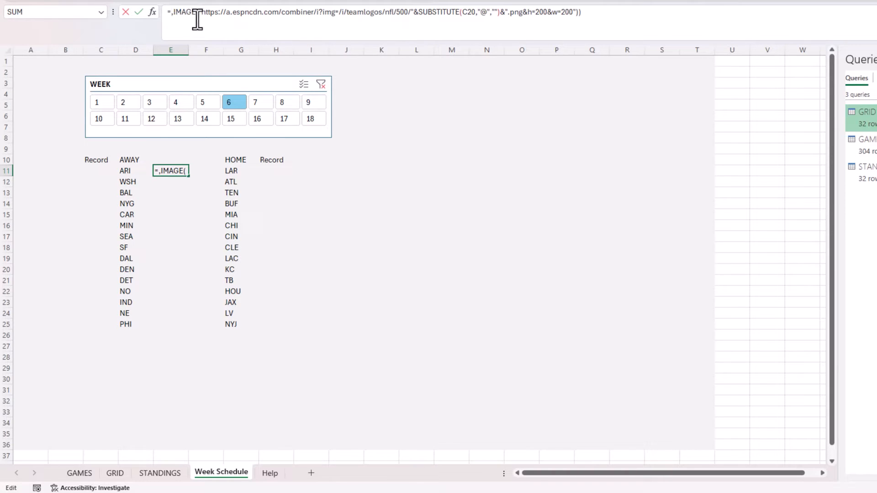
key(Delete)
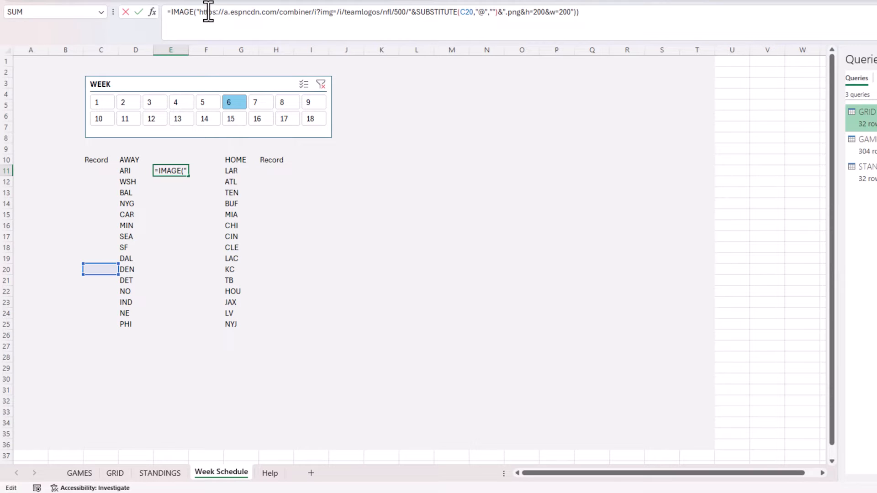
drag(206, 13, 368, 14)
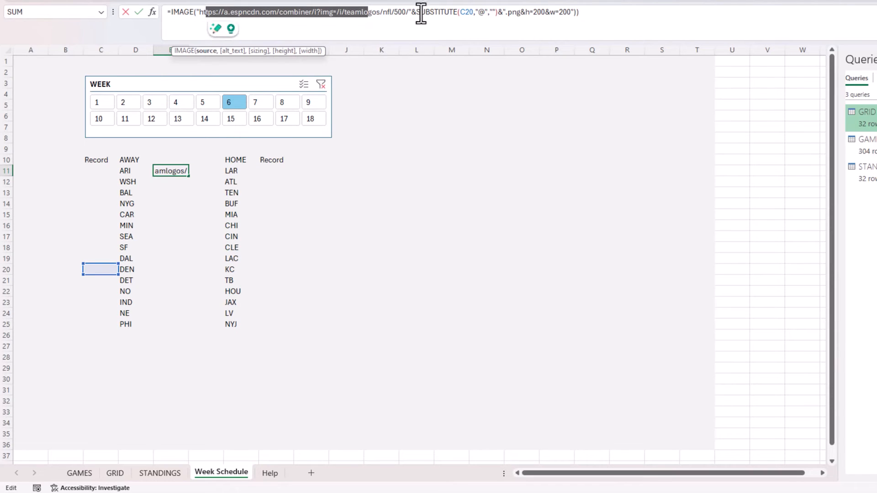
Point the logo URL at away team D11, accept Excel's correction, and extend it down.
click(482, 12)
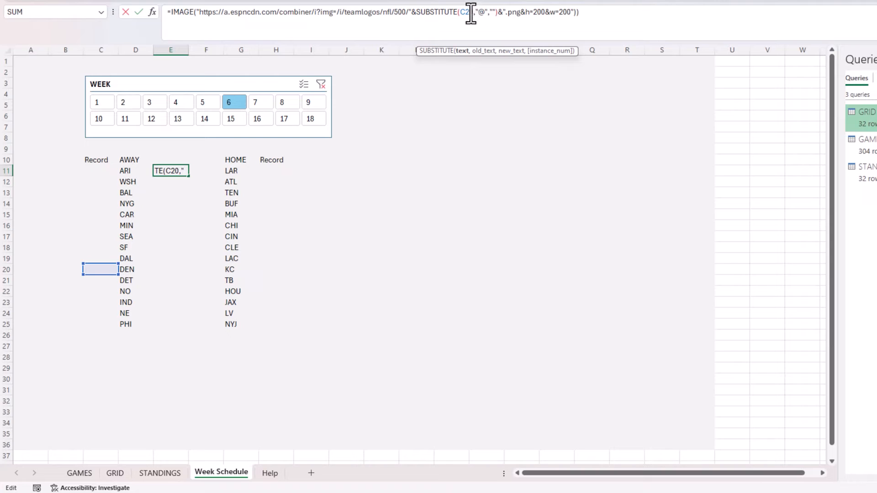
click(141, 172)
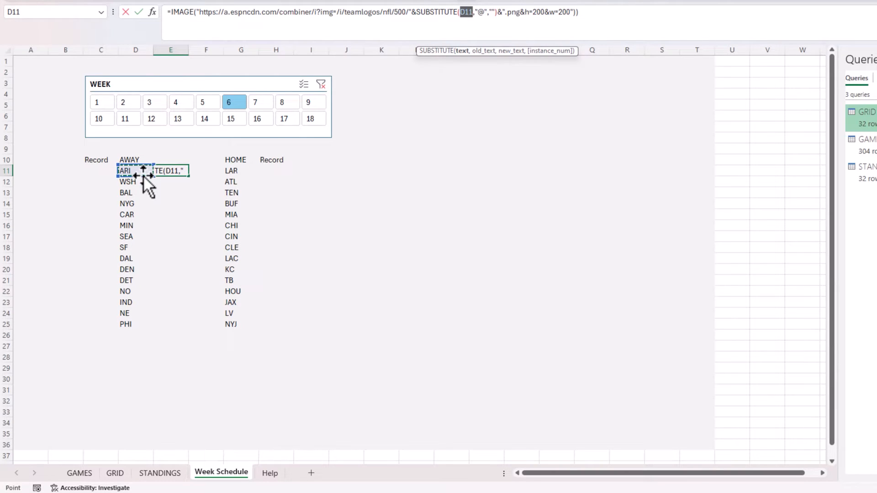
click(489, 13)
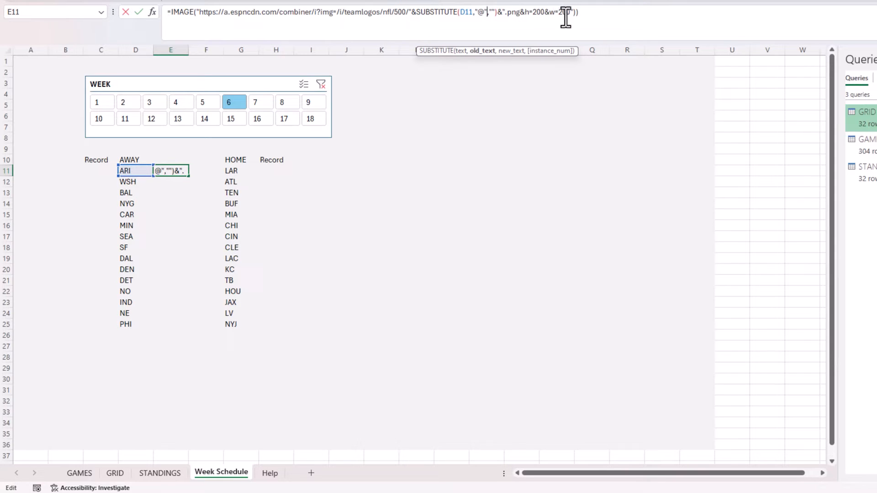
key(Return)
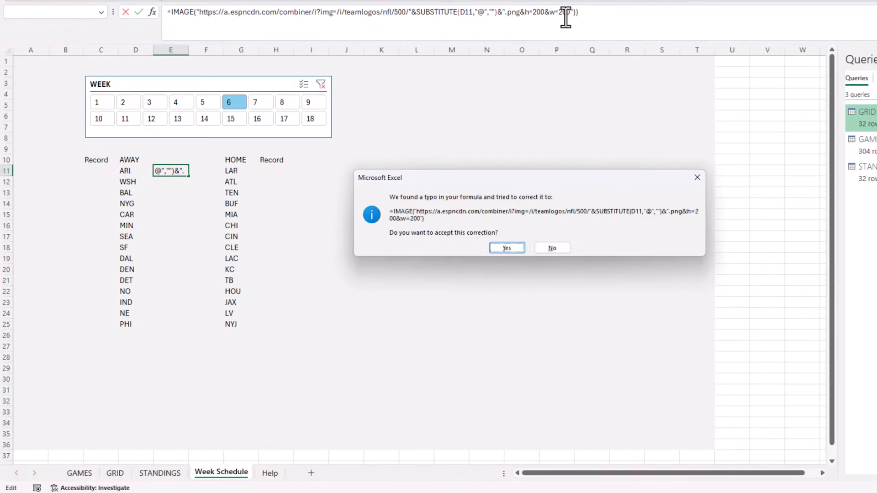
key(Return)
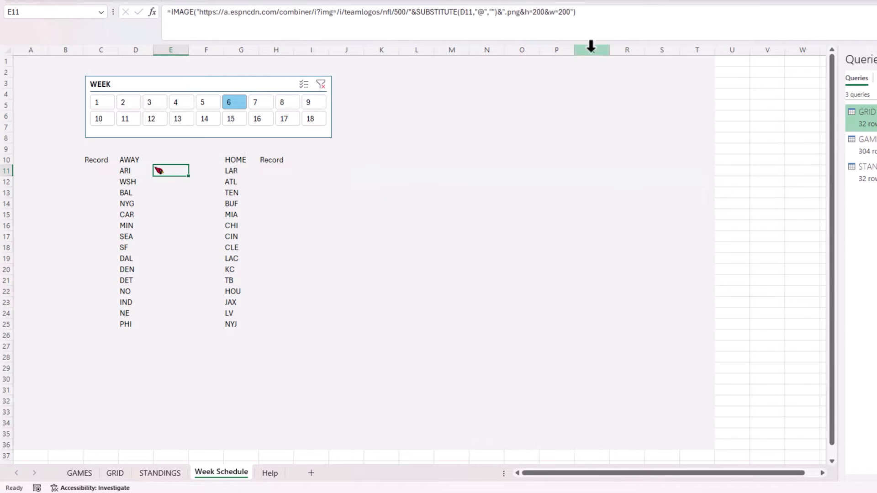
click(589, 13)
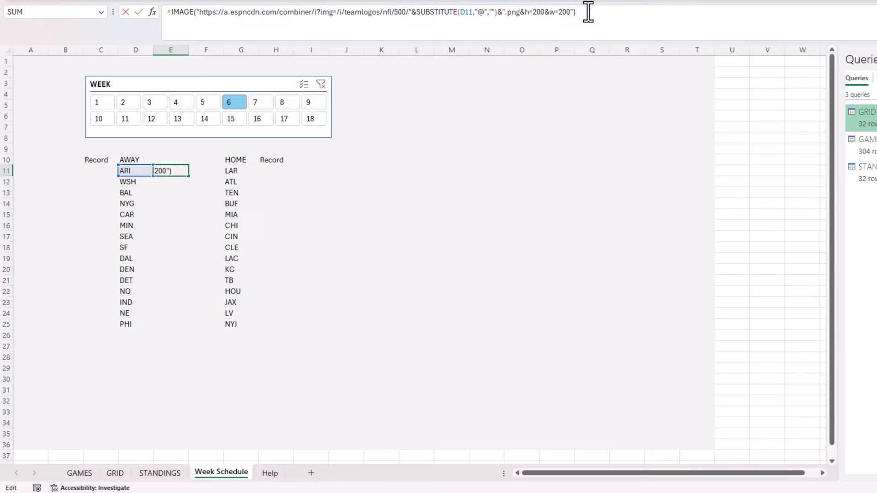
key(Escape)
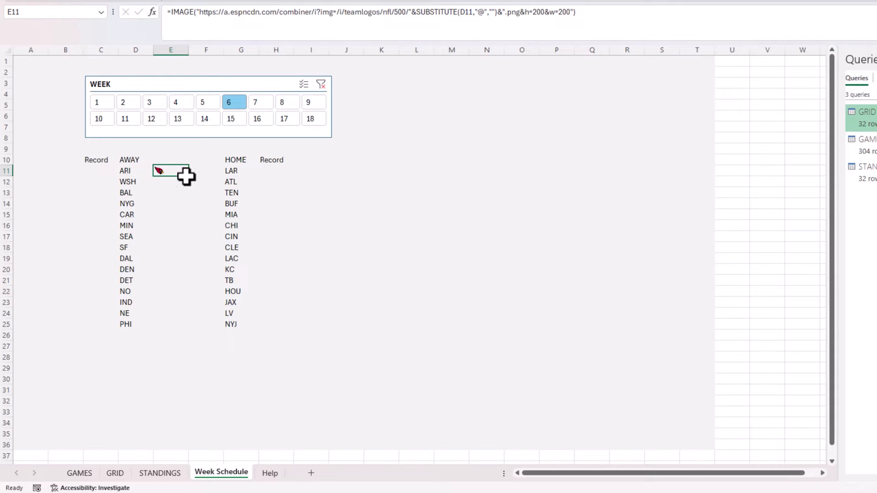
drag(191, 180, 186, 324)
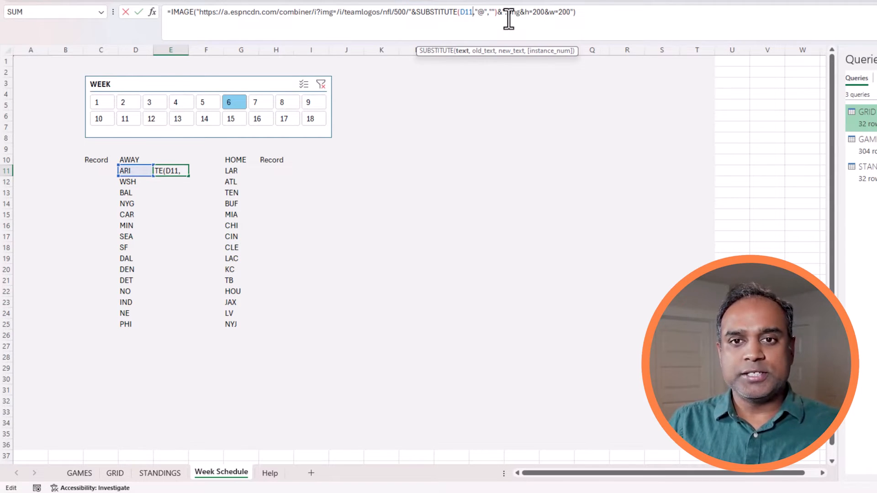
Spill away logos with D11#, then create a home-logo copy in H11 referencing G11#.
text(#)
key(Return)
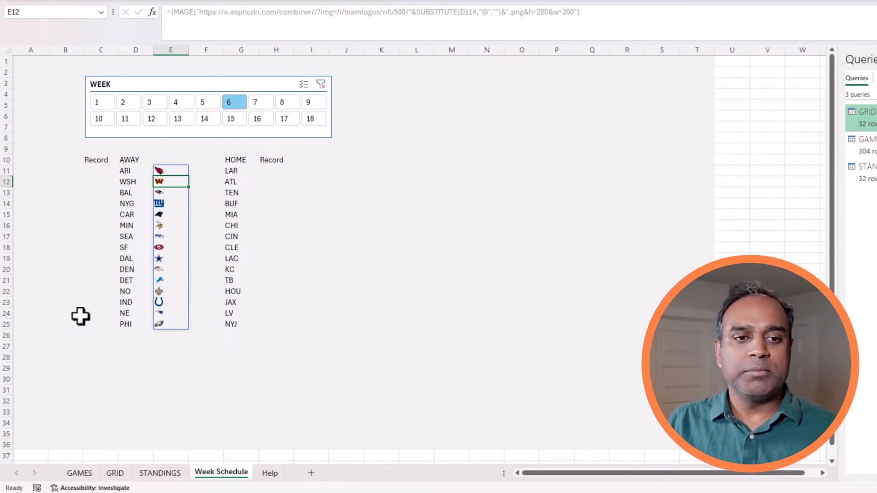
click(176, 172)
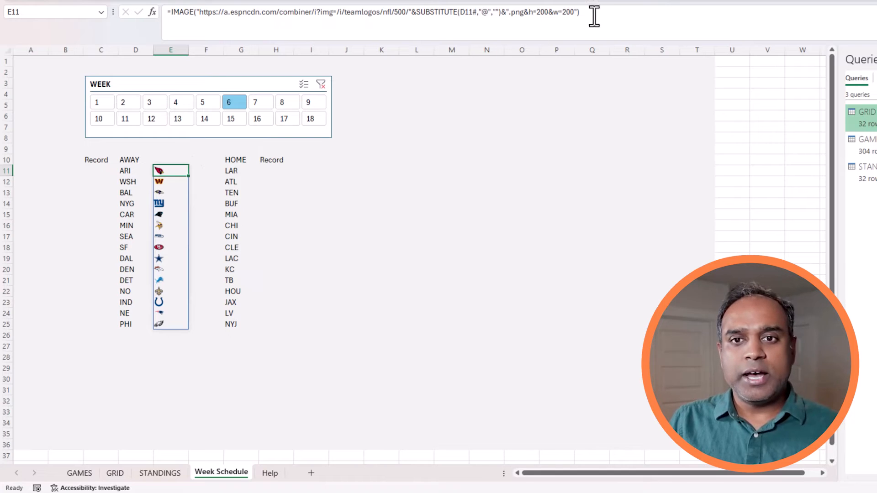
drag(594, 13, 133, 11)
key(ctrl+c)
click(256, 160)
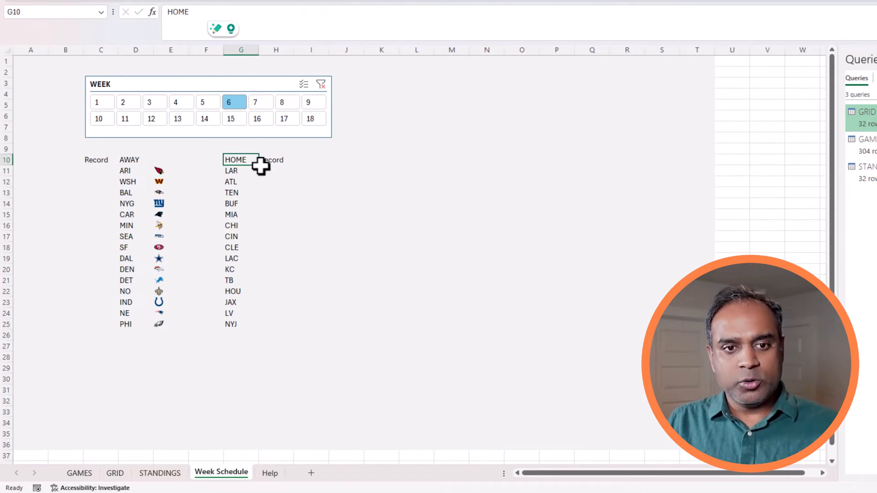
click(263, 170)
click(234, 23)
key(ctrl+v)
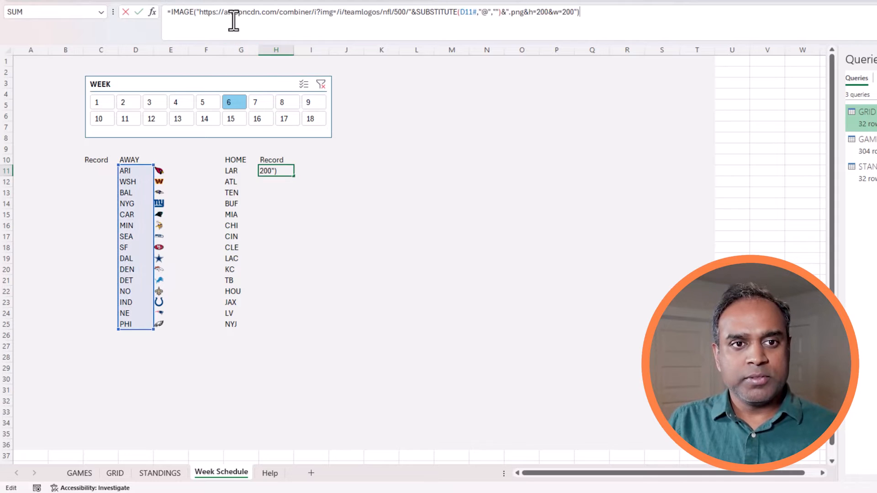
click(493, 12)
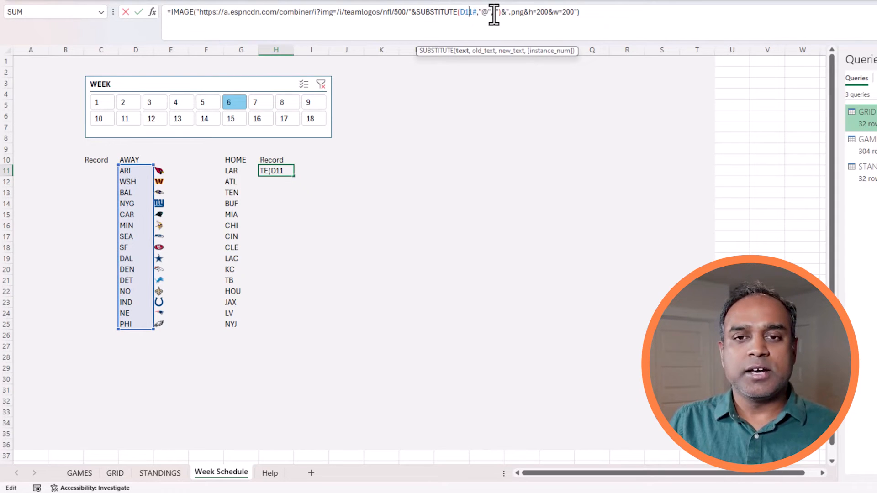
key(BackSpace)
text(G)
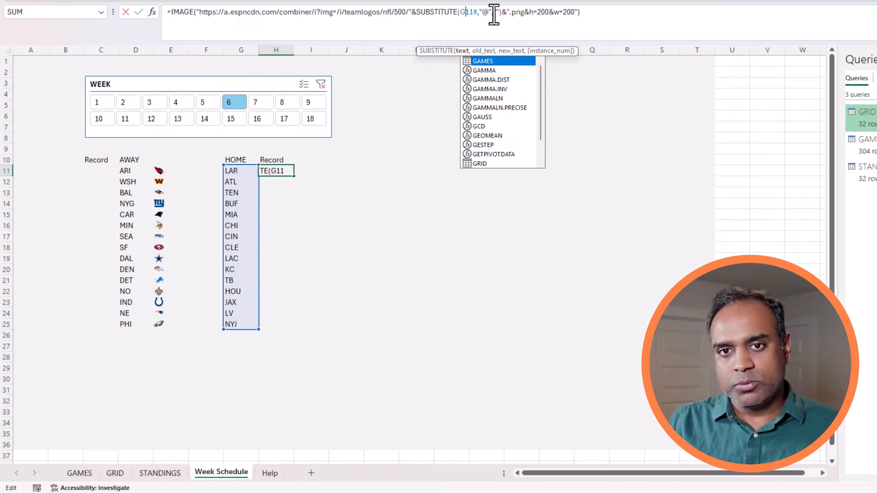
key(Return)
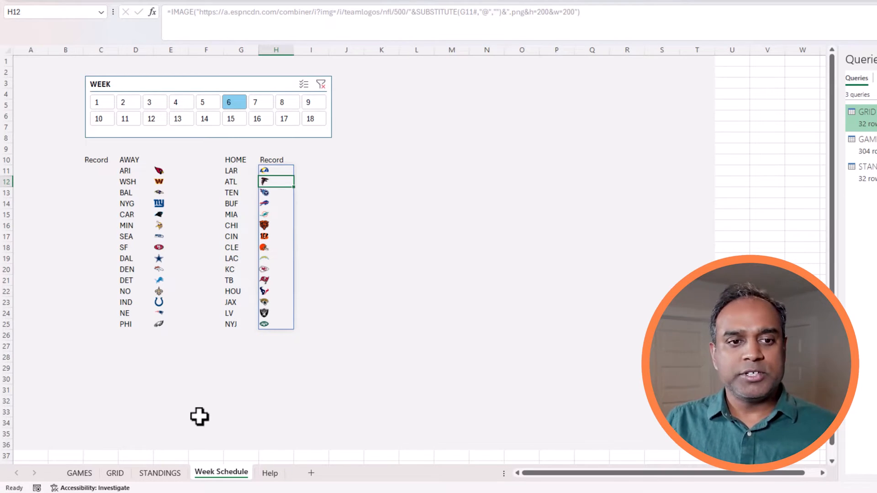
Move the home-logo formula from H11 into F11 and clear the duplicate in H11.
scroll(199, 417, up, 3)
click(556, 477)
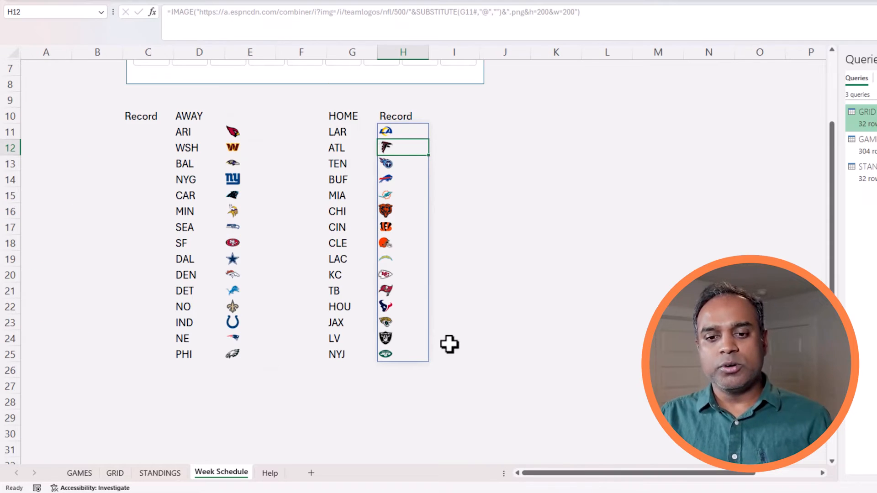
scroll(450, 344, up, 2)
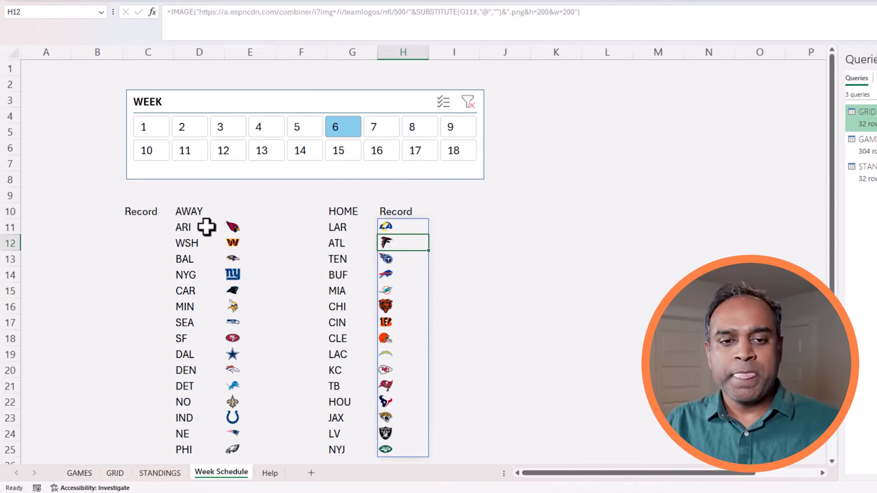
click(411, 225)
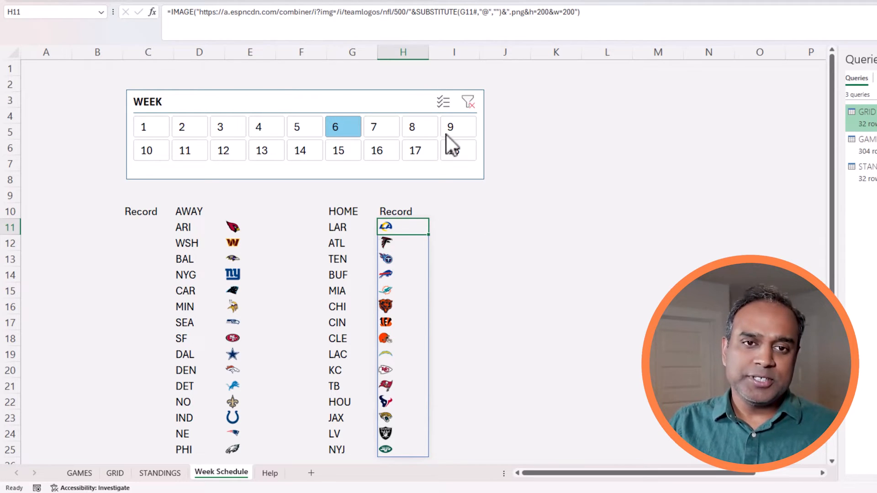
click(417, 211)
click(415, 227)
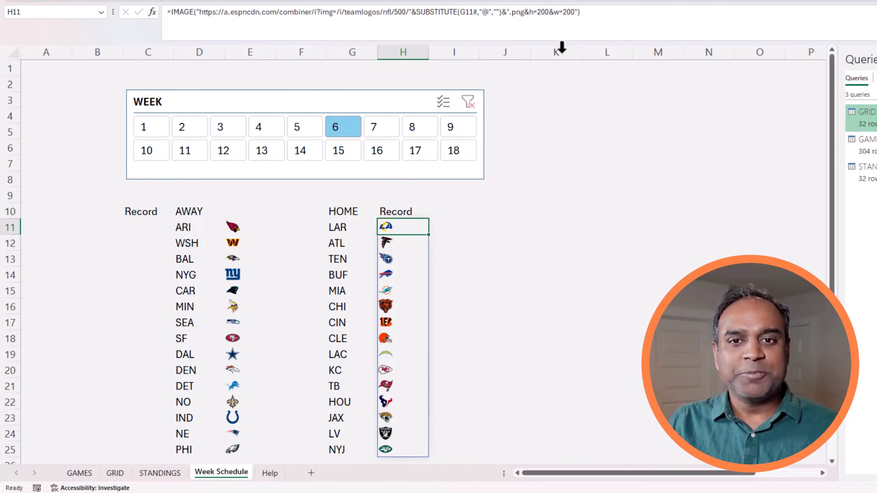
drag(584, 19, 152, 28)
key(ctrl+c)
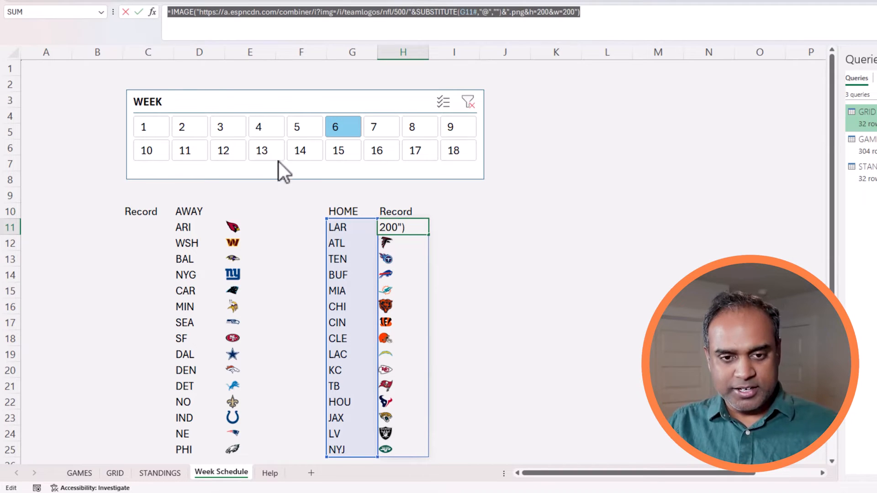
key(Escape)
click(302, 224)
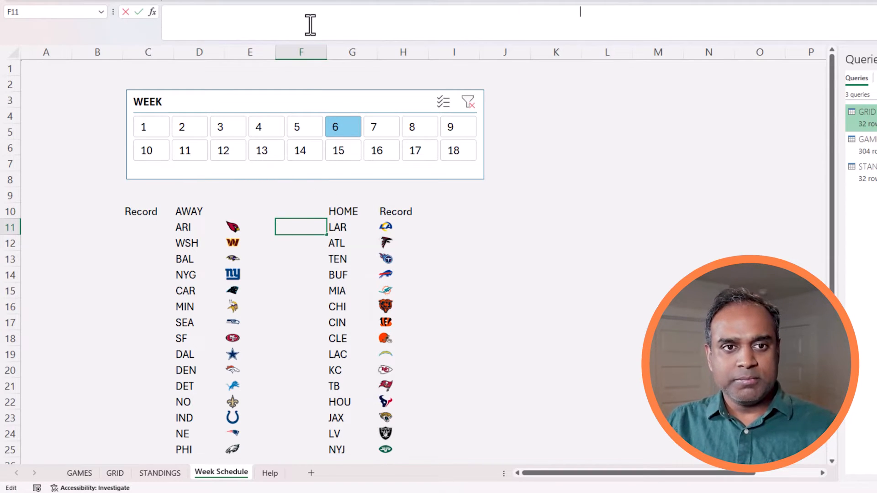
key(ctrl+v)
key(Return)
key(Up)
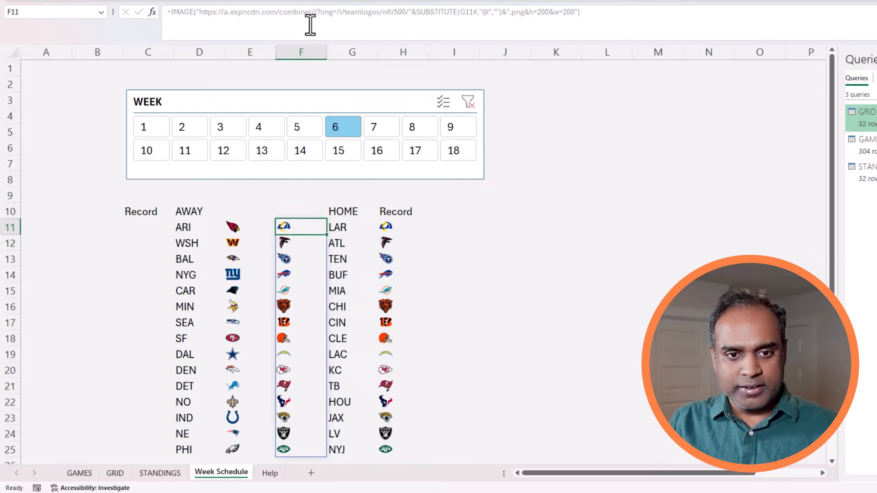
key(Right)
key(Right)
key(Delete)
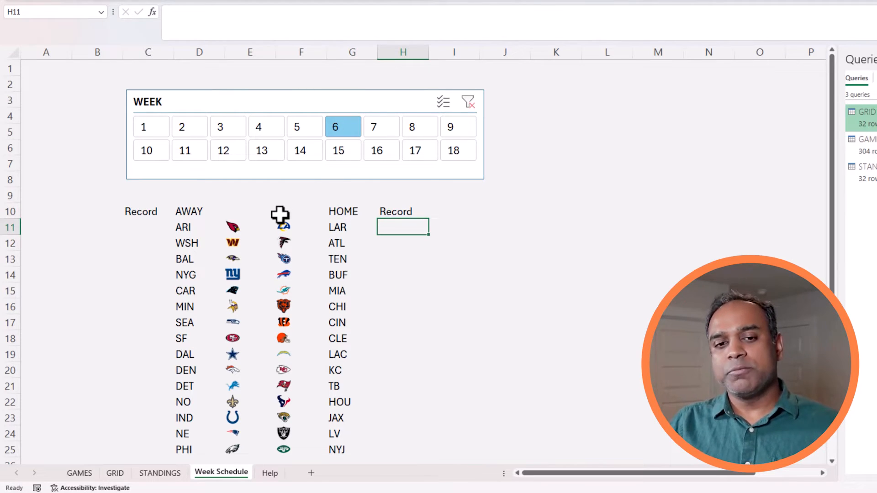
Start an XLOOKUP in H11 matching G11 in STANDINGS[TEAM ABR], returning the W column.
text(=x)
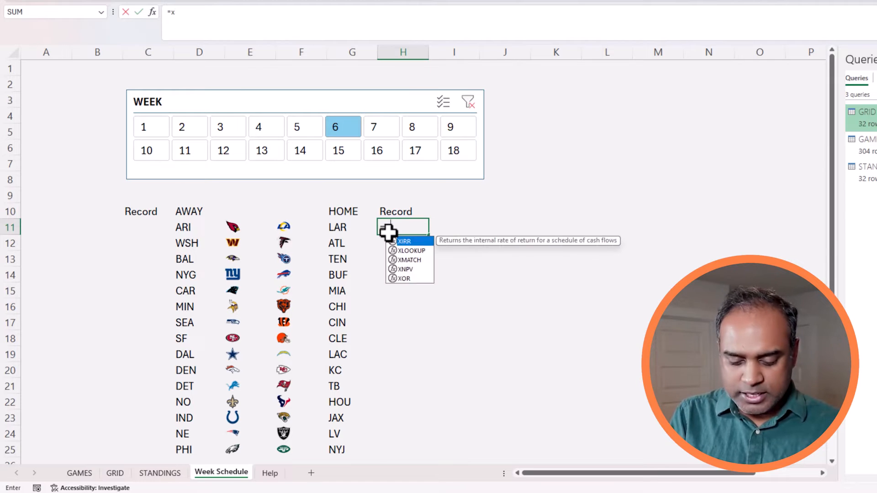
text(lookup()
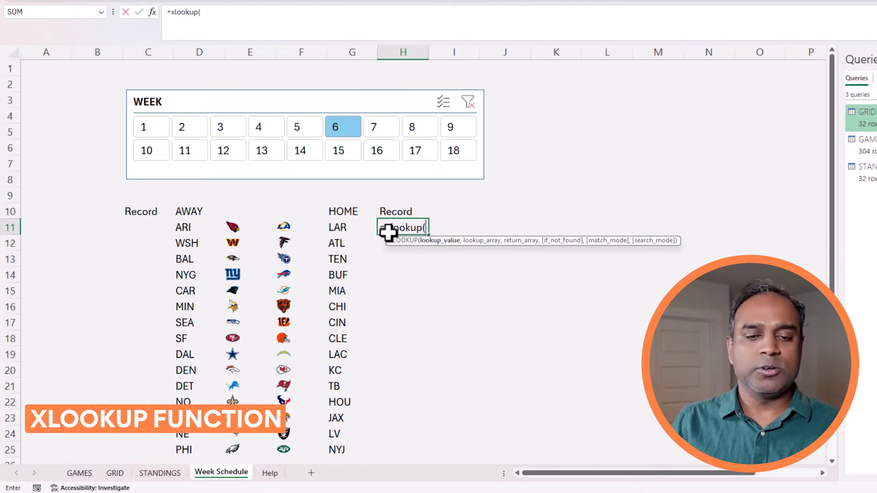
click(351, 229)
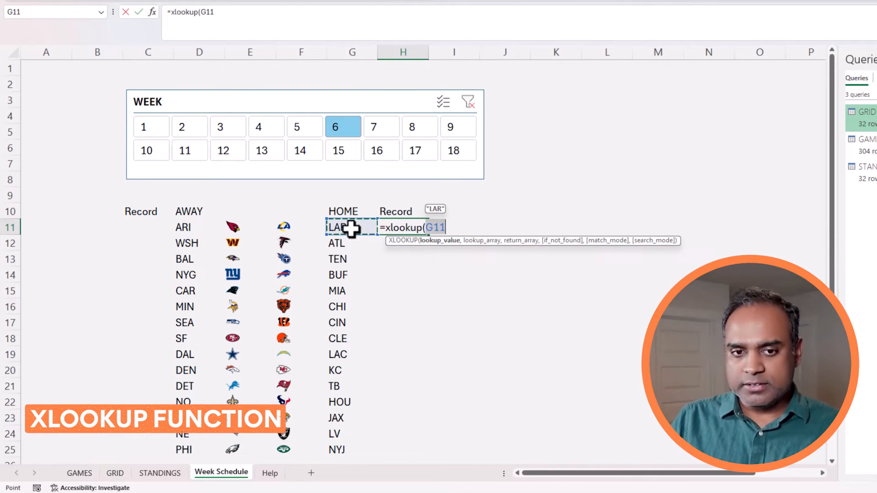
text(,)
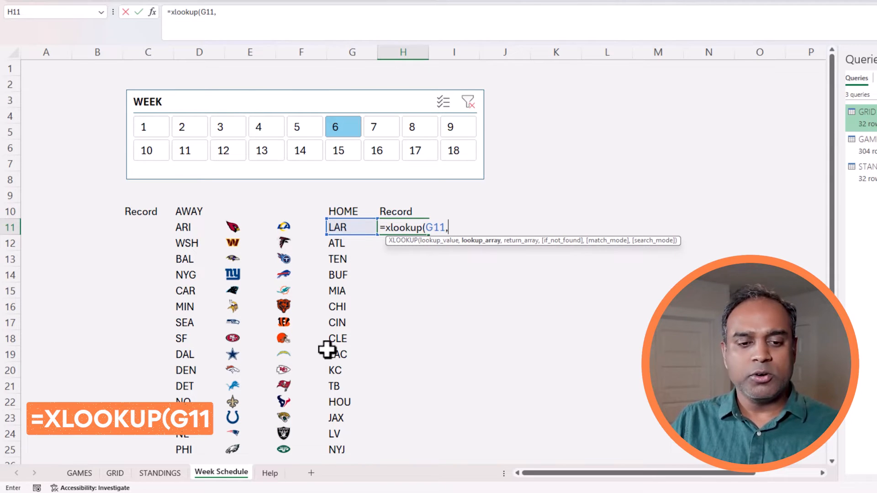
click(169, 474)
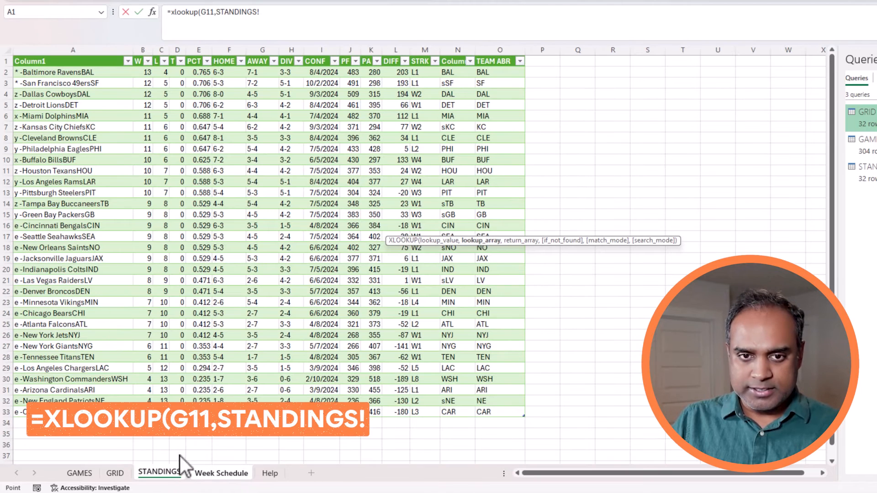
drag(492, 72, 510, 408)
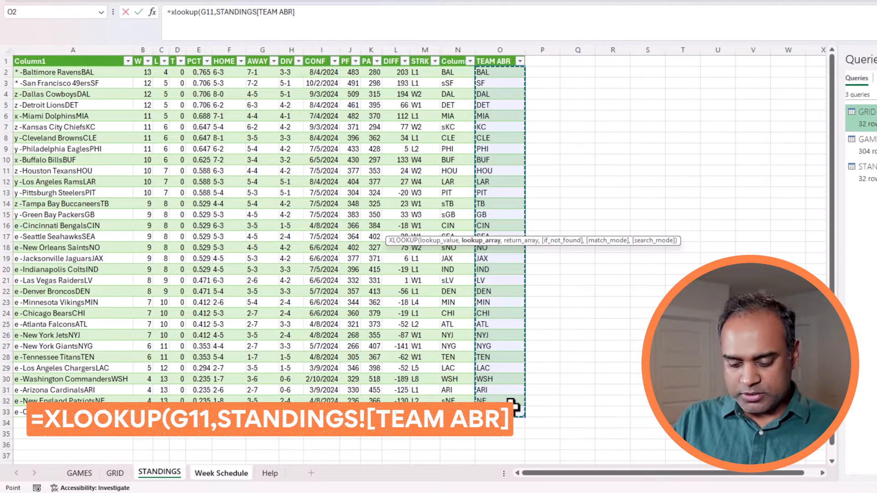
text(,)
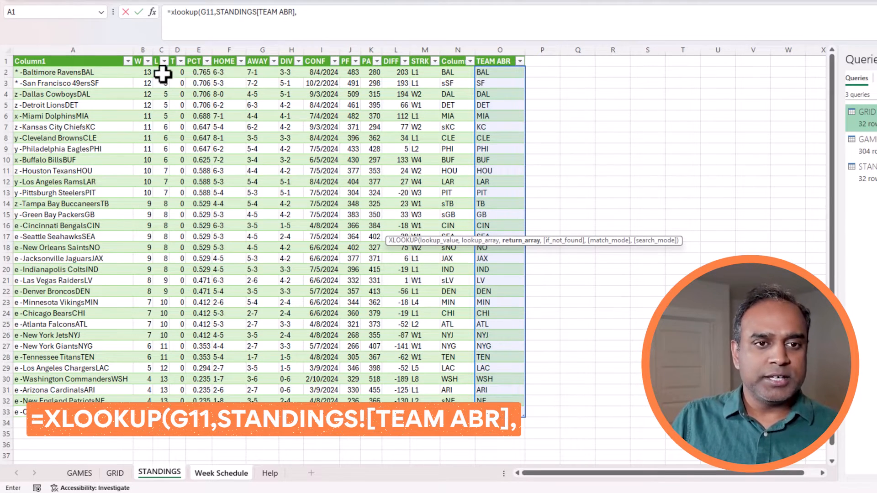
click(143, 72)
drag(143, 72, 151, 411)
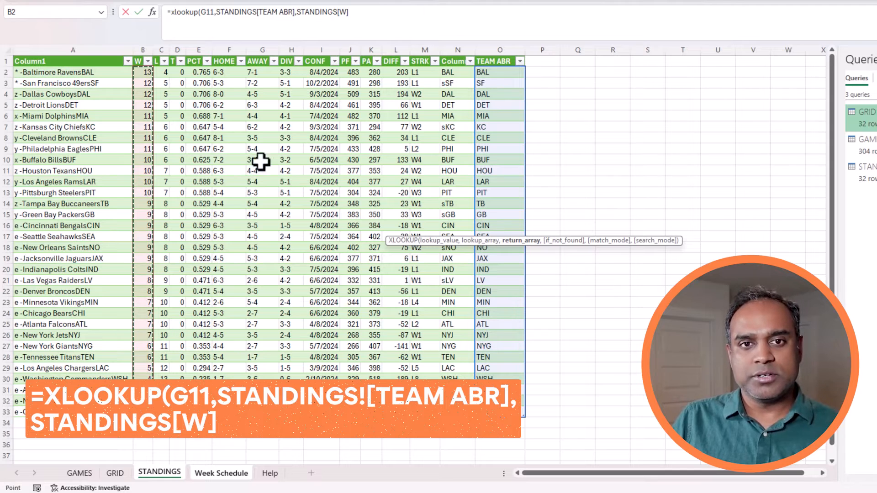
Append "-" and the L column so the lookup returns wins-losses records.
click(375, 16)
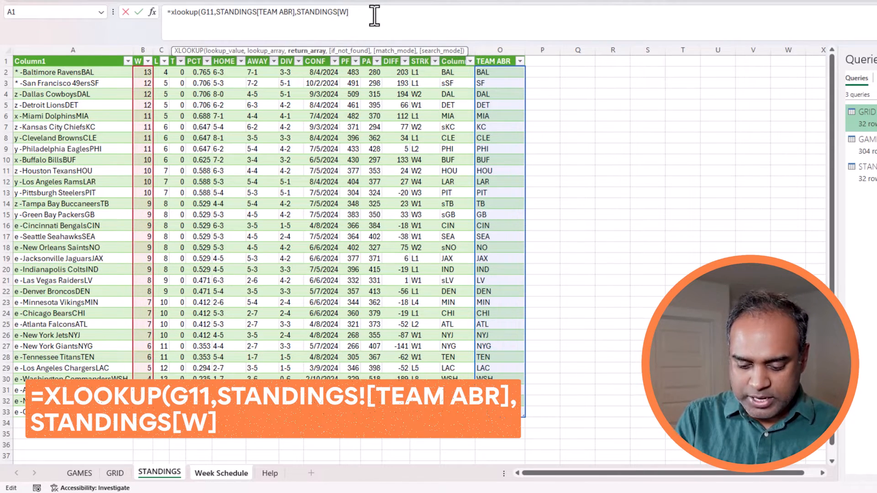
text(&"-"&)
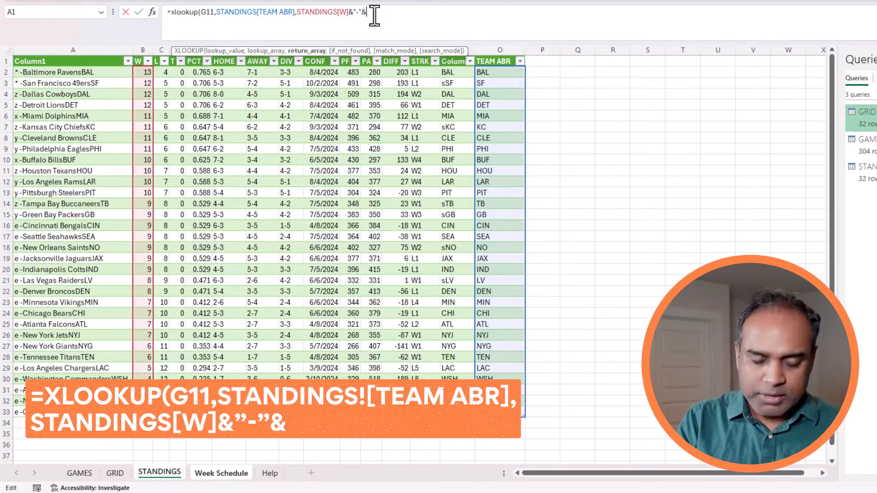
drag(165, 72, 162, 412)
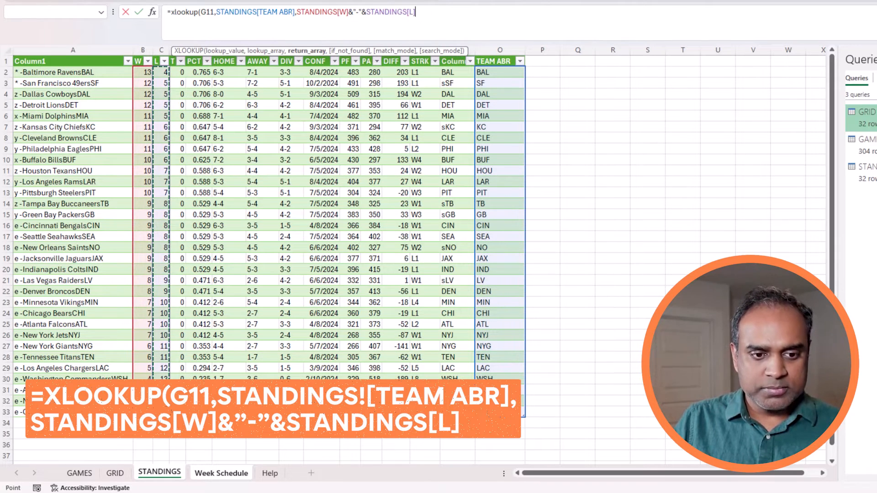
click(456, 12)
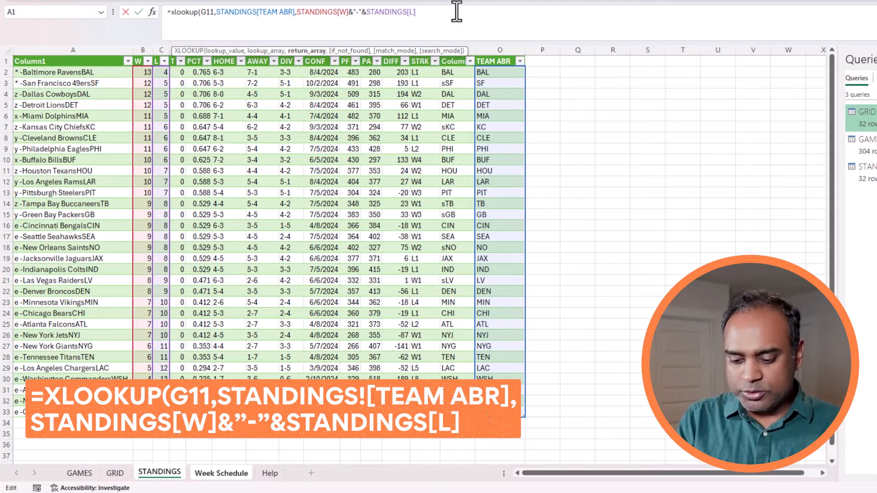
text())
key(Return)
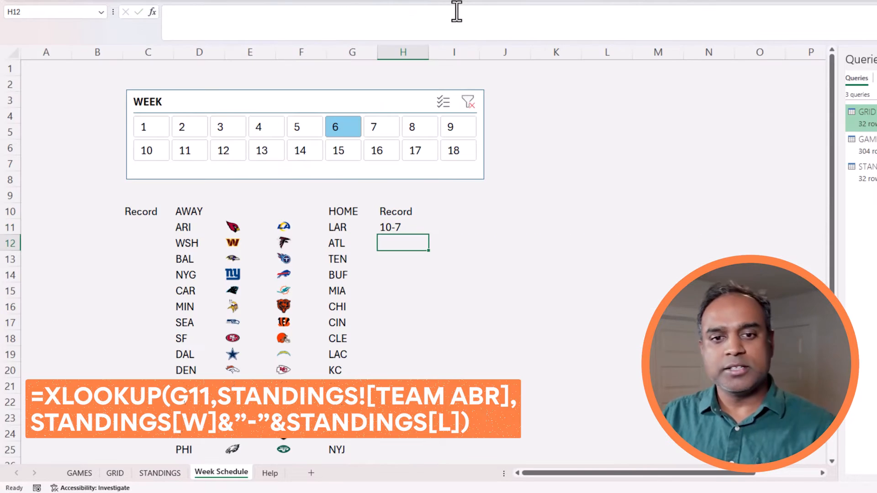
Change the lookup value to G11# so records spill for every home team.
click(403, 227)
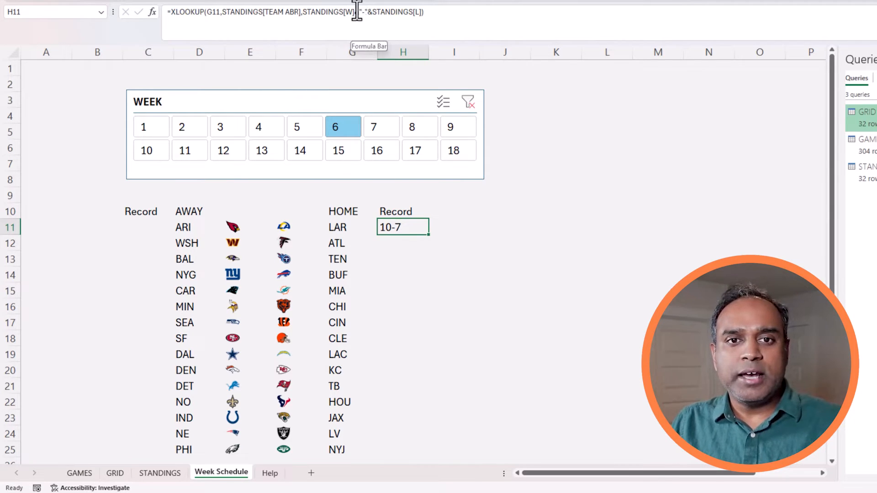
click(341, 12)
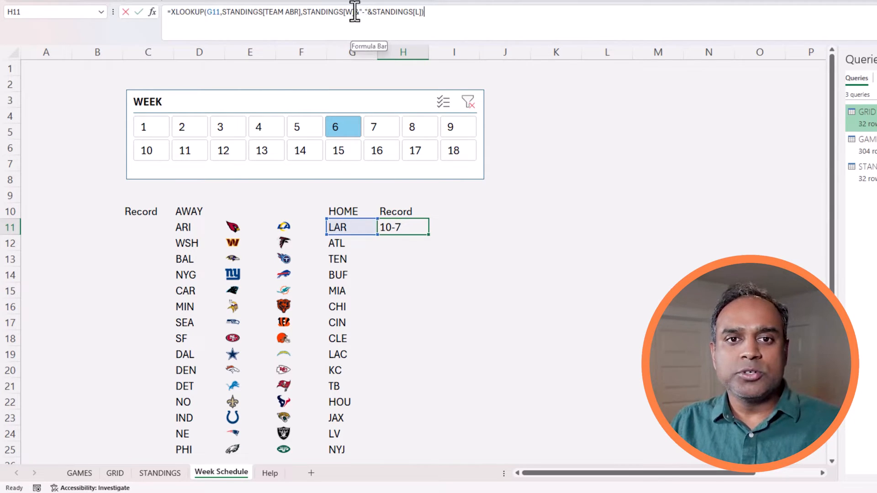
click(221, 13)
text(#)
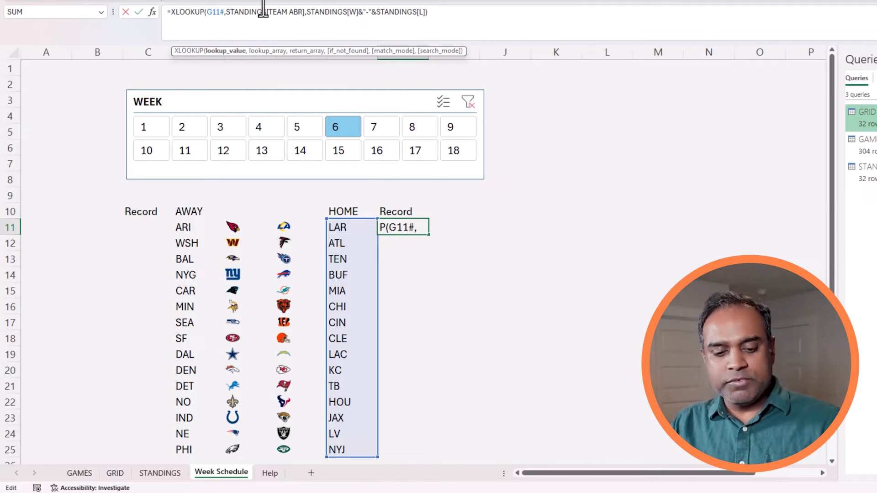
key(Return)
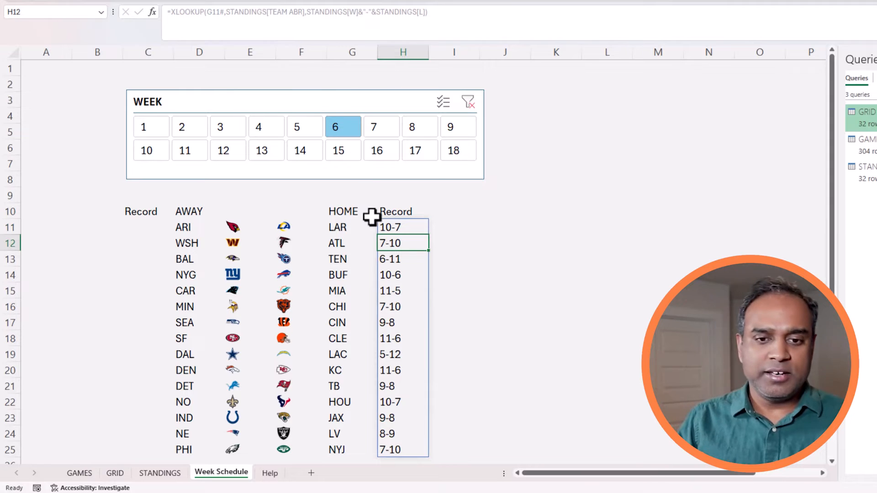
Check the records on weeks 7, 6 and 8, then select away Record cell C11.
scroll(371, 219, down, 2)
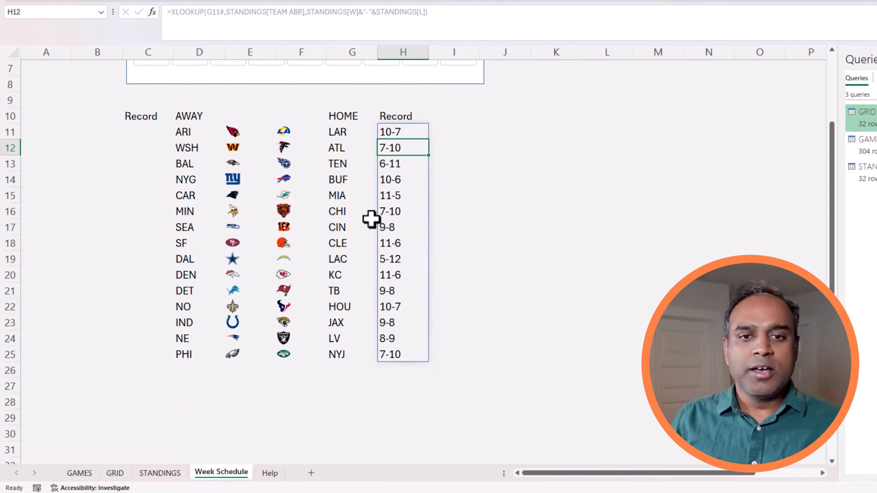
ctrl+scroll(370, 219, down, 1)
scroll(371, 219, up, 2)
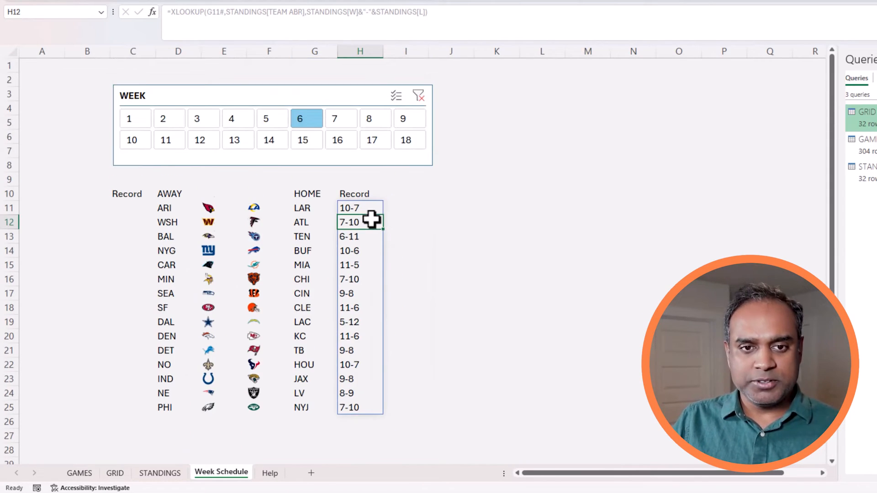
click(336, 122)
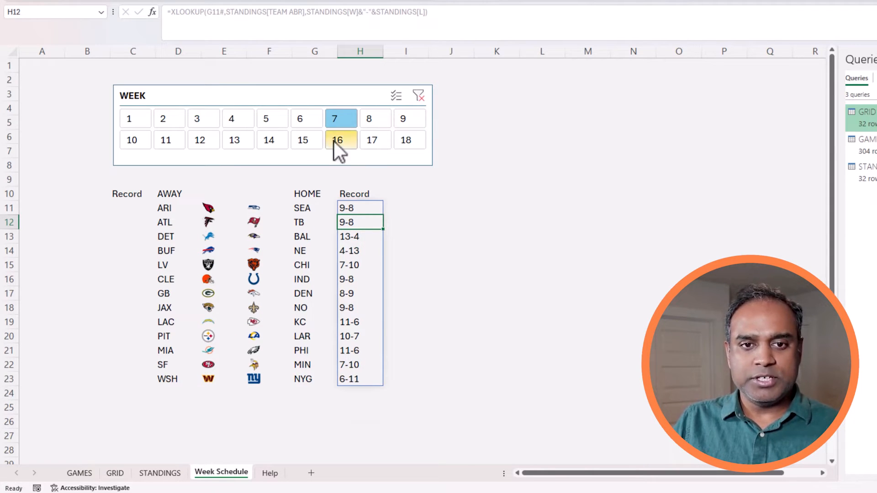
click(307, 124)
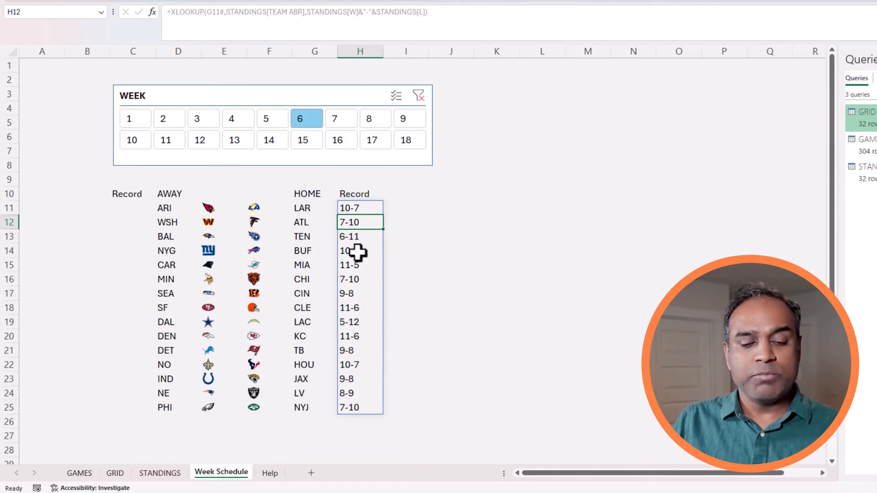
click(379, 119)
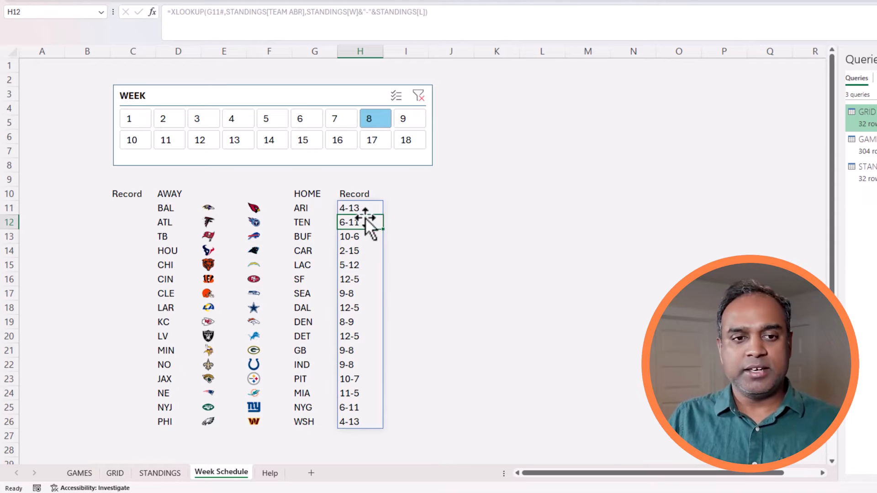
click(151, 205)
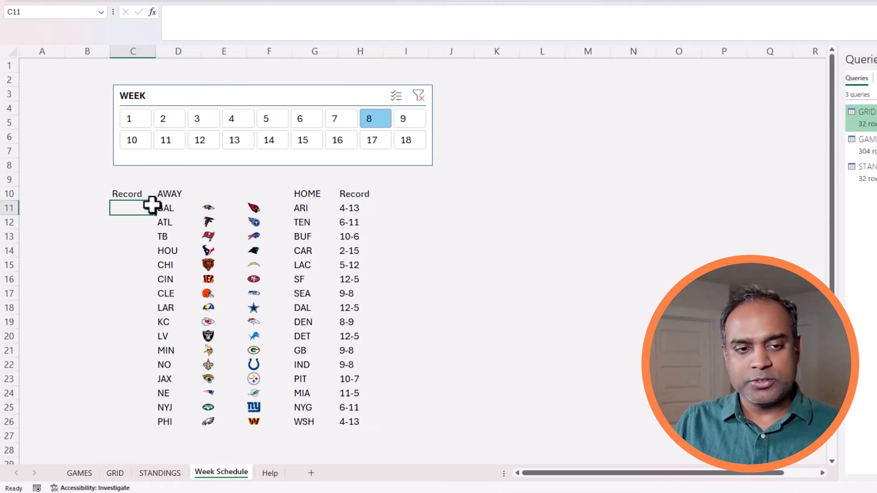
click(361, 205)
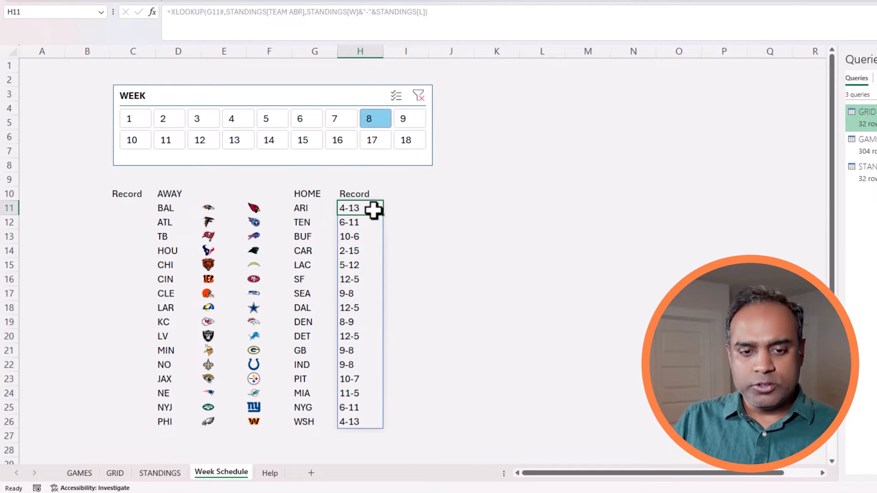
key(ctrl+c)
click(146, 208)
key(ctrl+v)
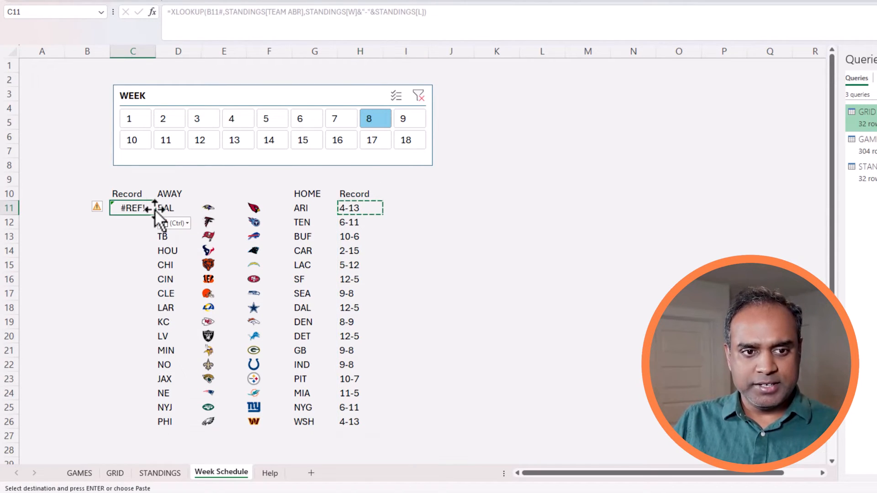
click(213, 12)
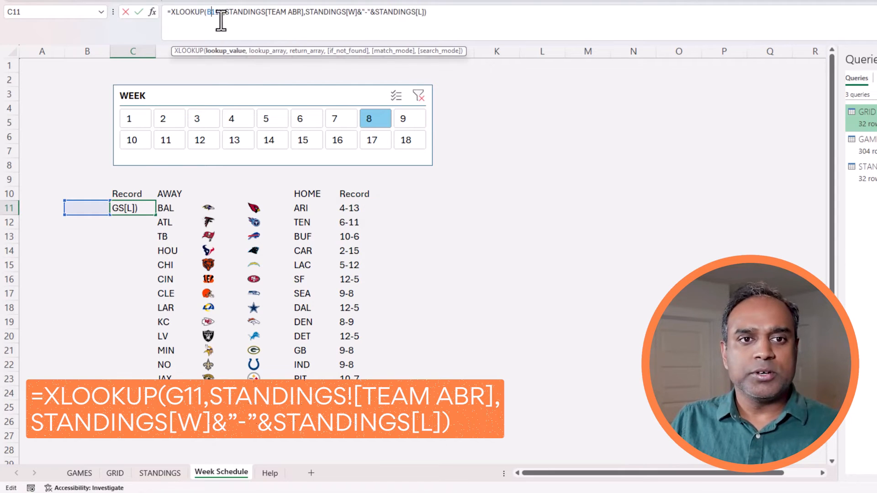
double_click(214, 13)
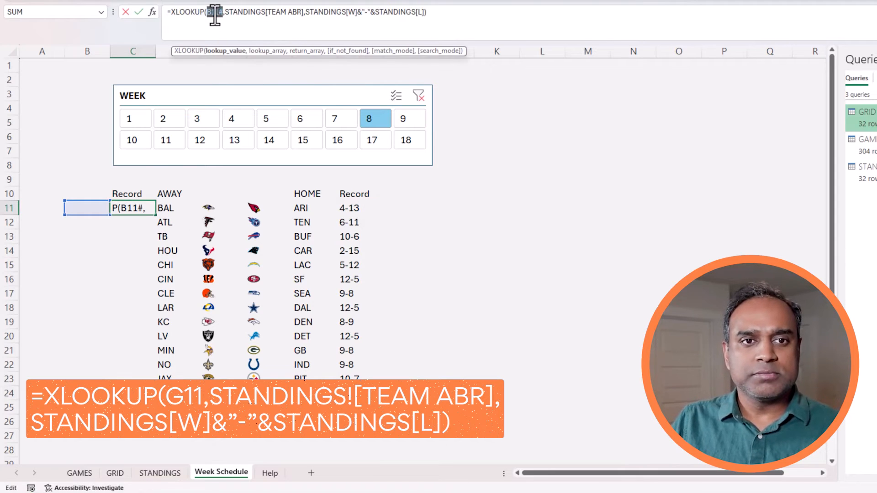
click(178, 207)
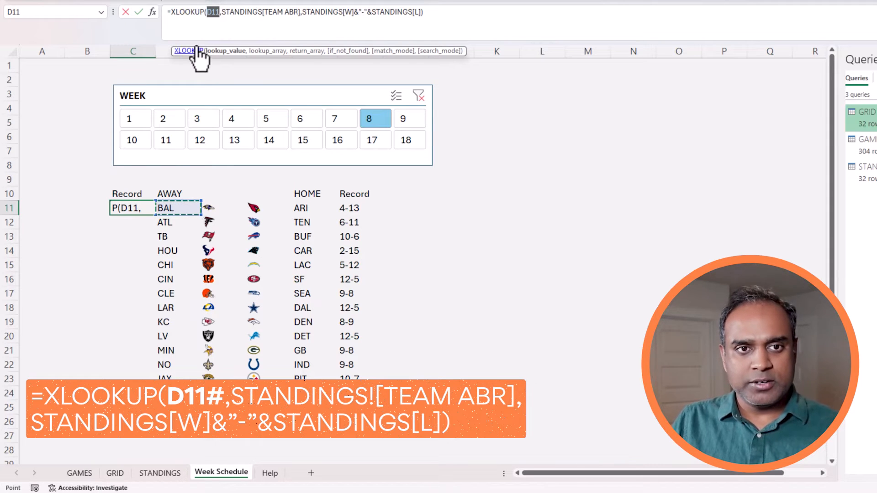
click(221, 12)
text(#)
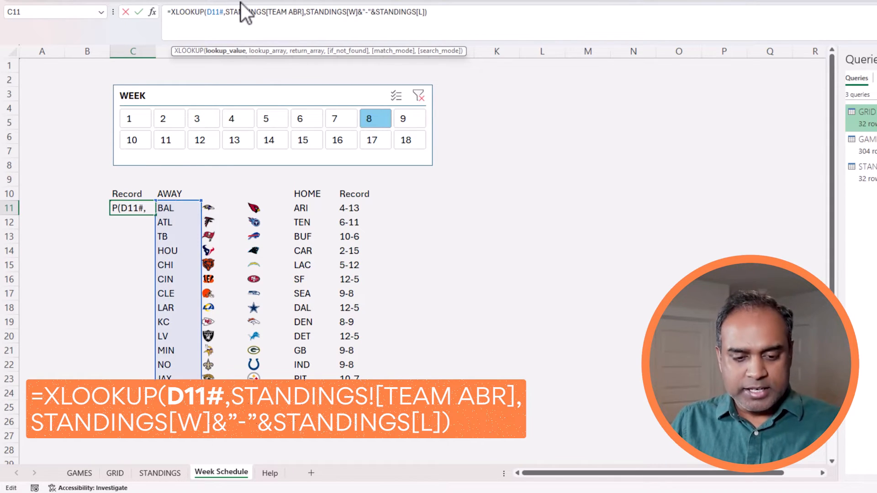
key(ctrl+Return)
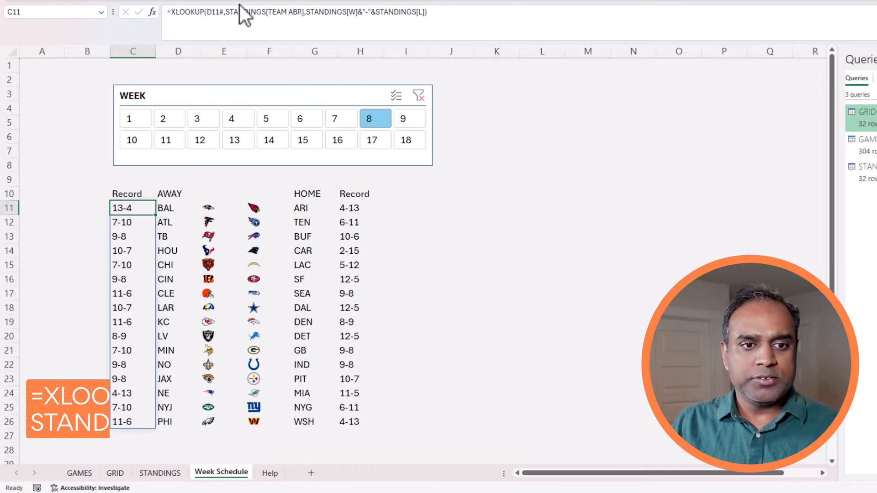
click(354, 206)
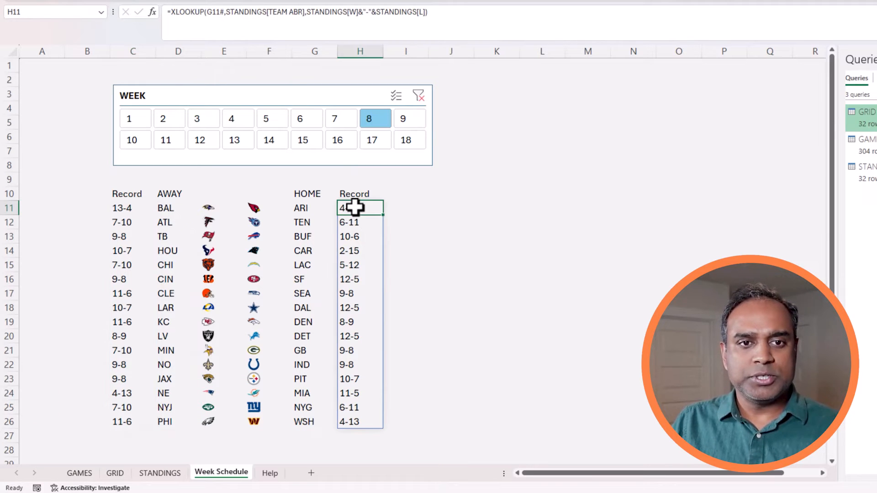
click(216, 12)
key(Escape)
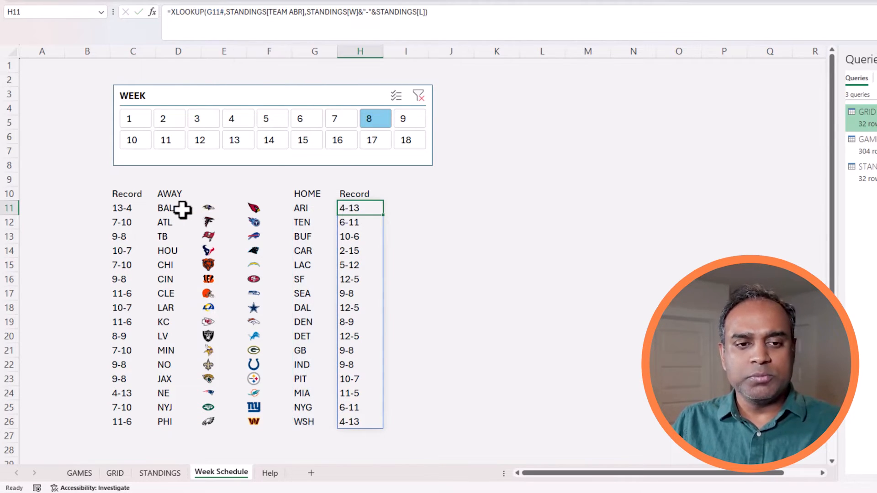
click(137, 209)
click(218, 18)
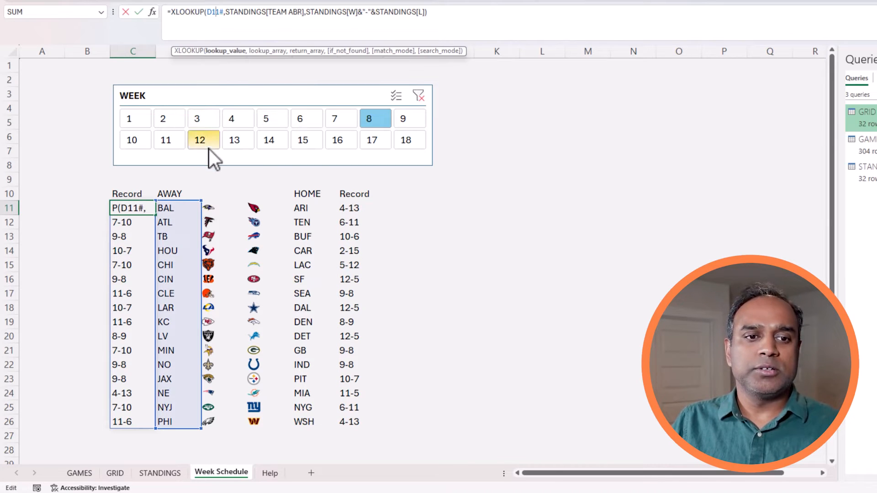
key(Escape)
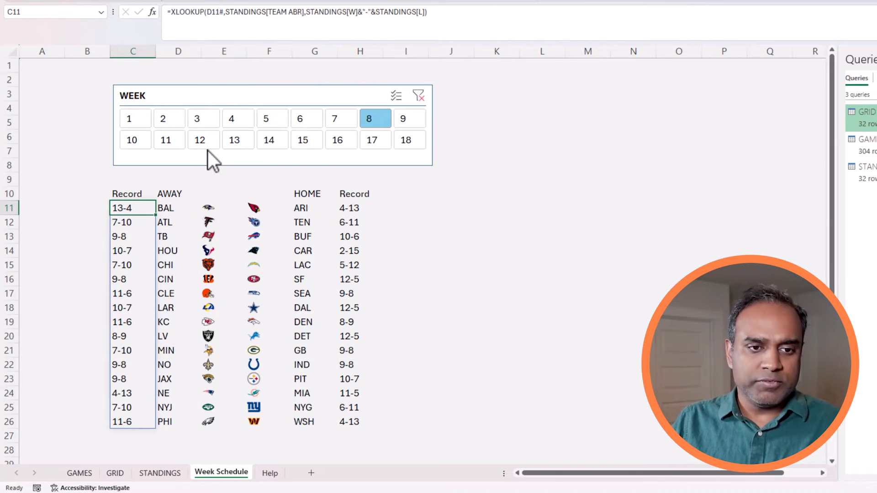
click(510, 251)
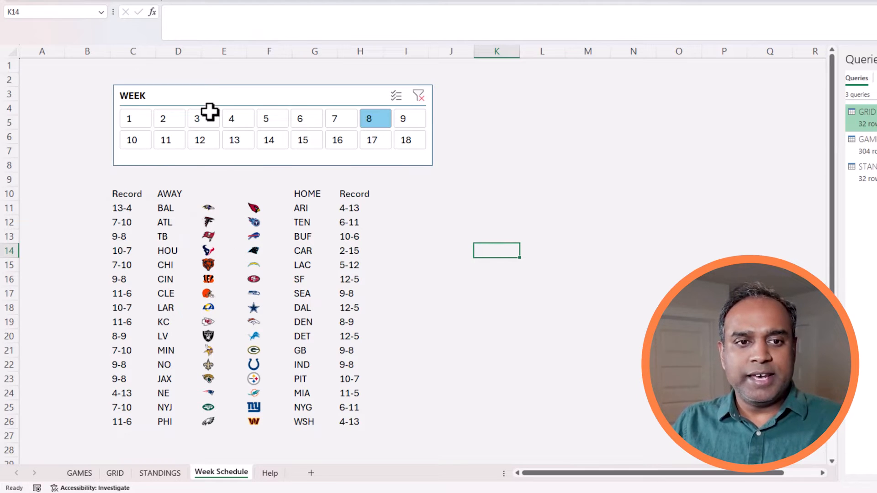
Nudge the WEEK slicer up-left and set rows 10–26 to row height 20.
drag(203, 91, 192, 87)
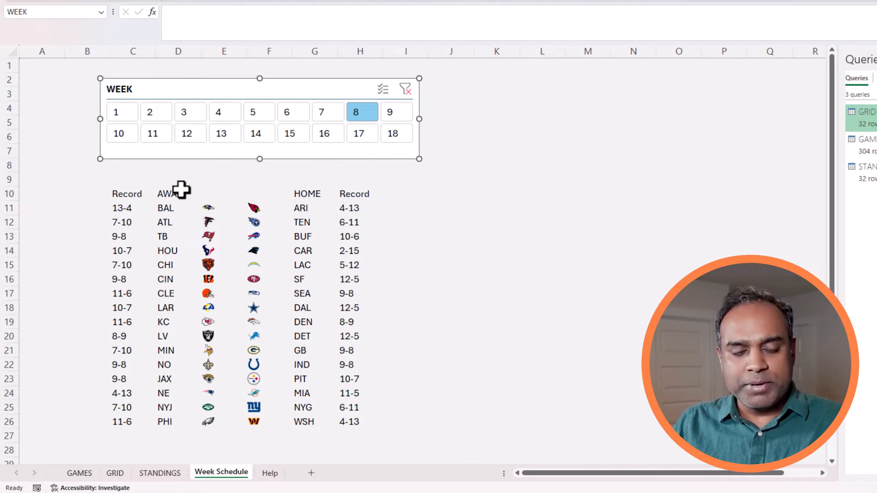
drag(8, 196, 43, 419)
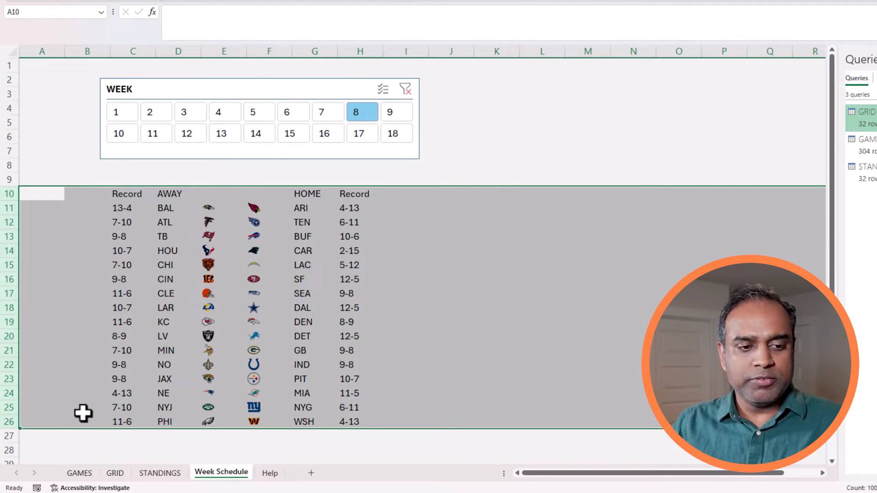
key(shift+Down)
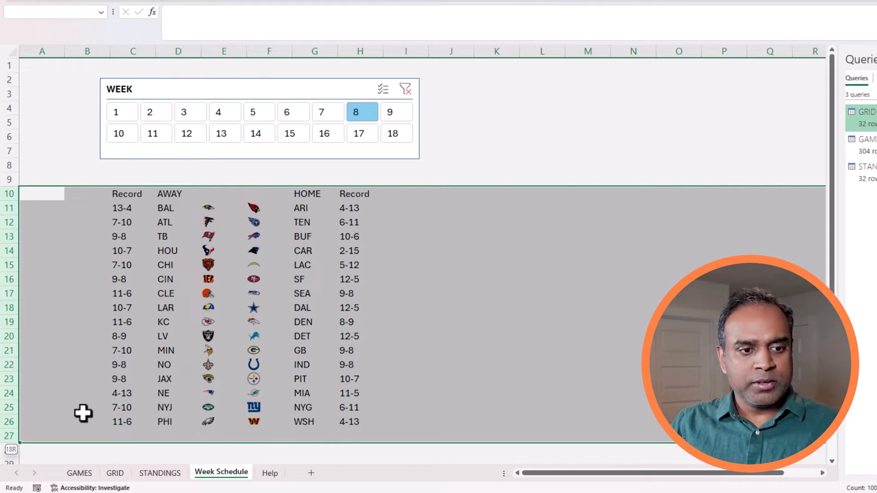
key(shift+Up)
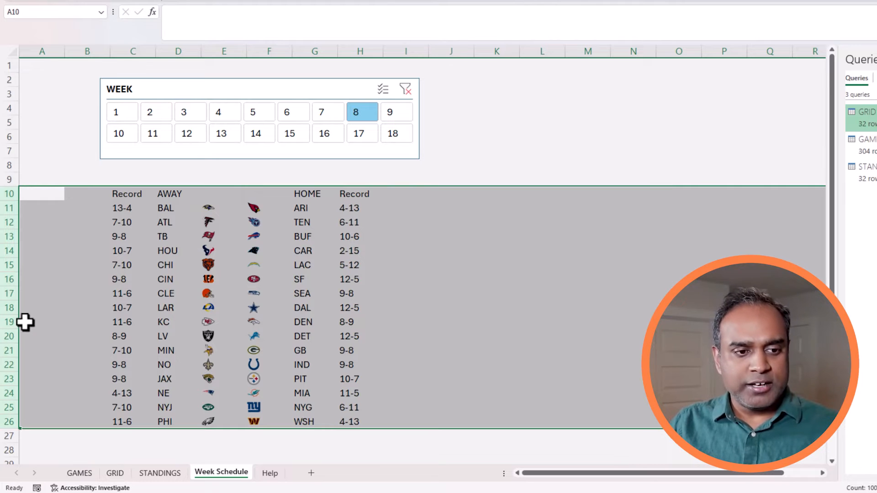
right_click(7, 320)
click(58, 264)
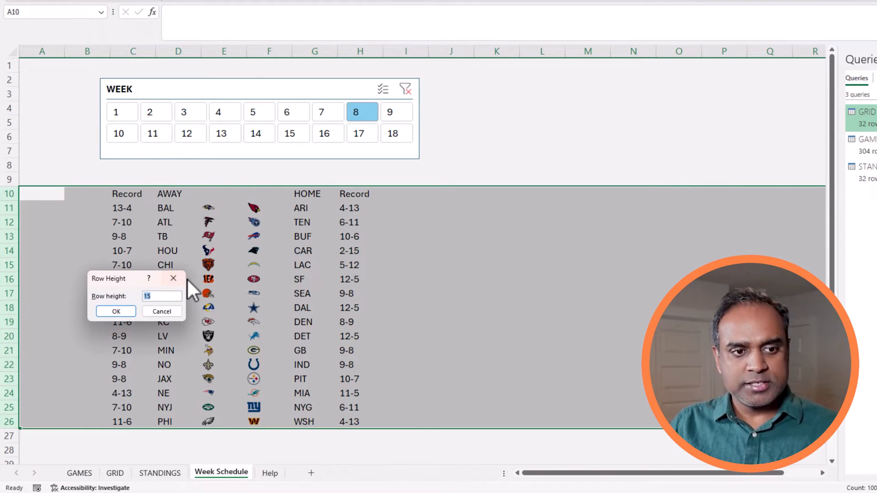
key(Return)
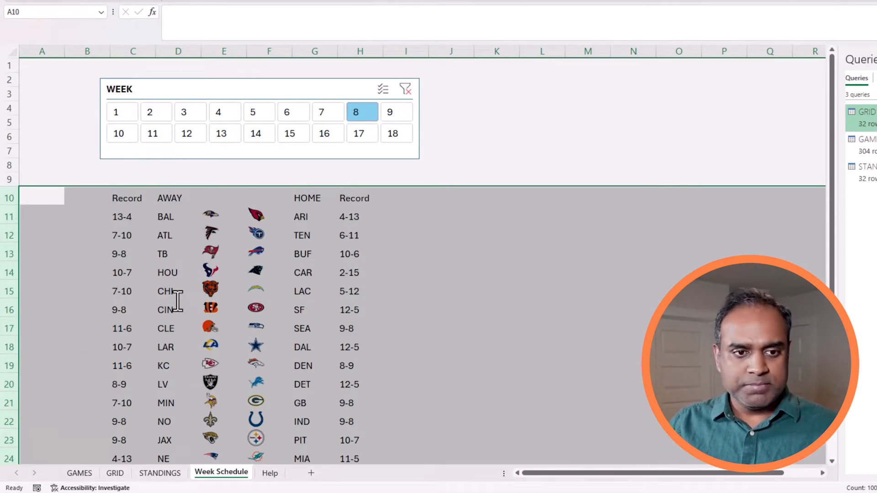
Select the matchup table from C11 down and start a formula rule =ISEVEN(ROW(C11)).
click(374, 233)
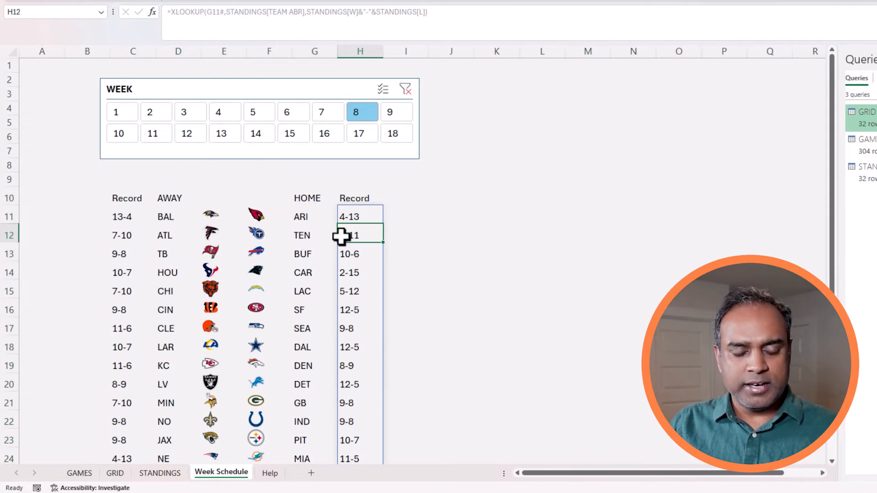
drag(127, 218, 179, 235)
drag(296, 256, 358, 333)
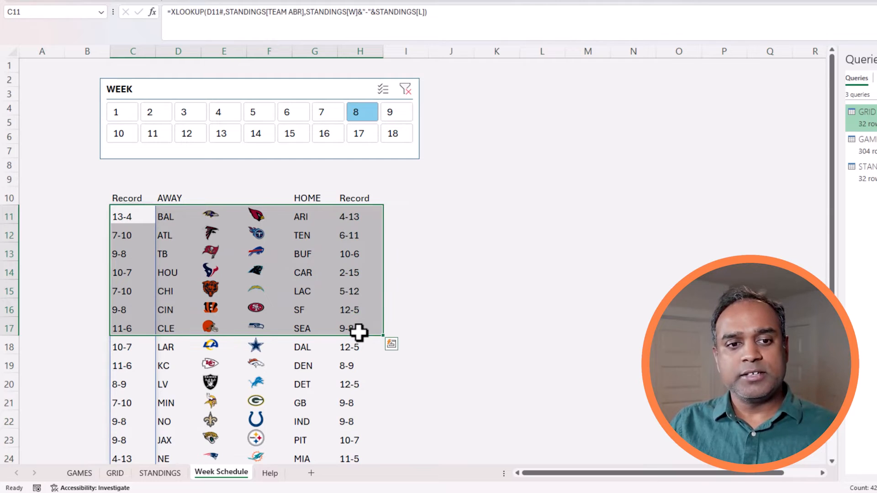
key(ctrl+shift+Down)
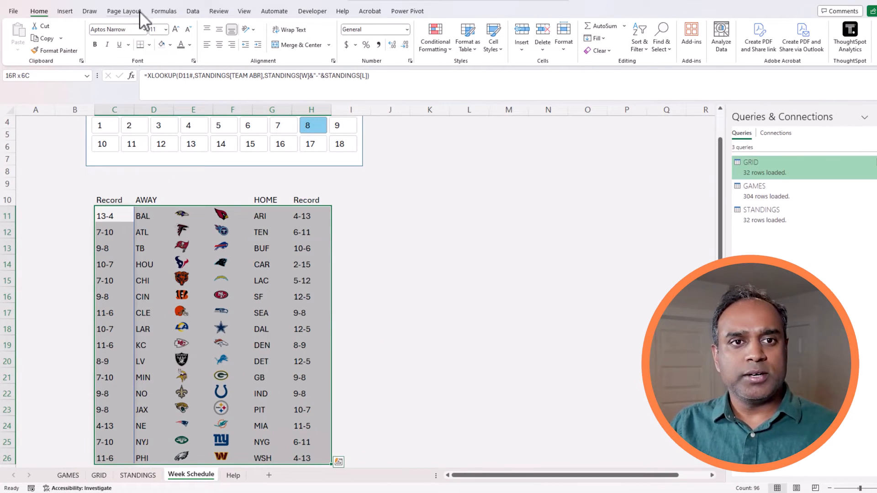
click(430, 39)
click(462, 167)
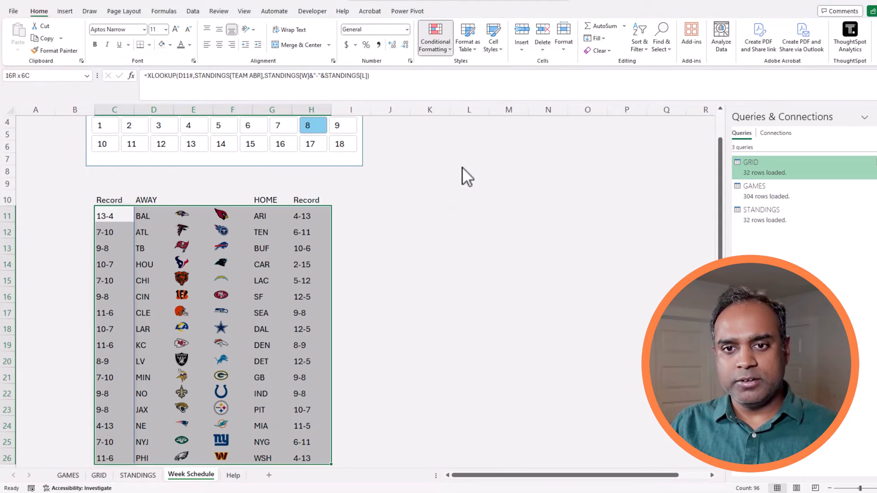
click(507, 225)
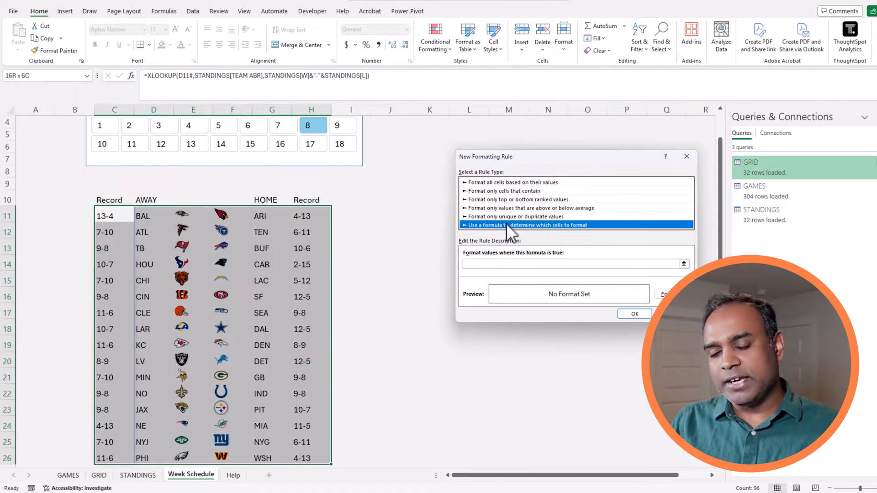
click(496, 266)
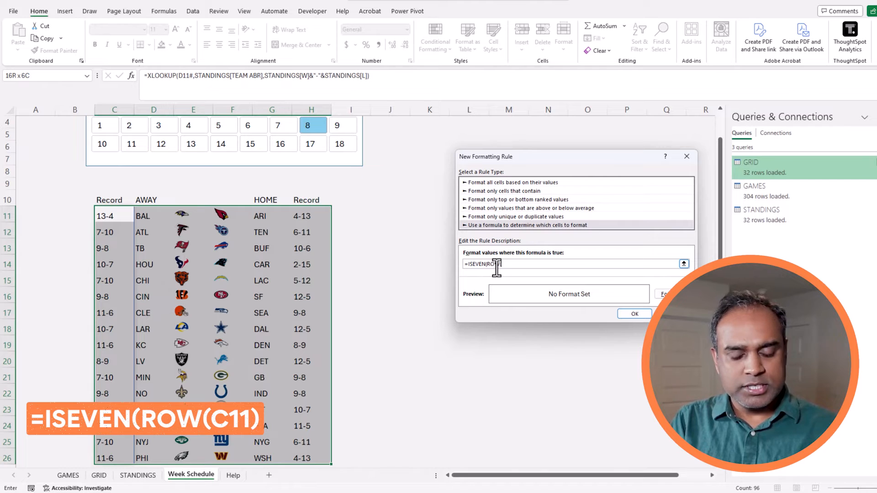
text(=ISEVEN(ROW(C11))
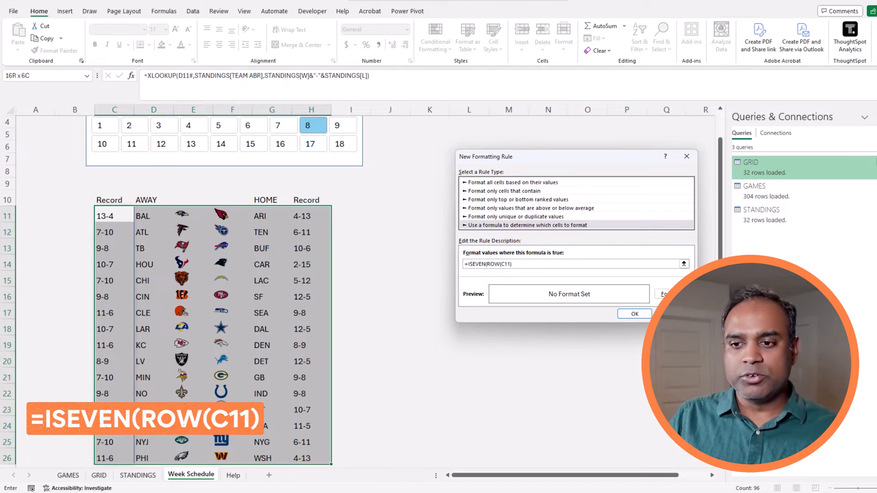
Format the rule with a fine dotted pattern on white, fix the parenthesis, and save it.
click(662, 294)
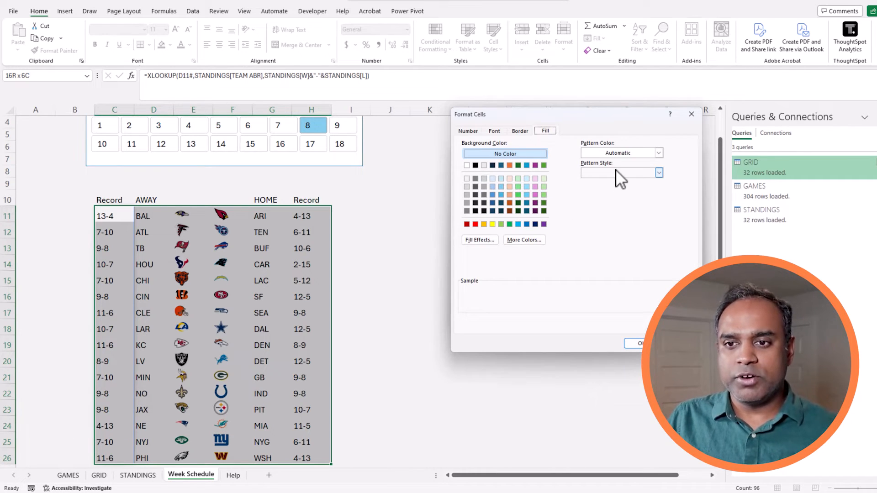
click(621, 172)
click(628, 183)
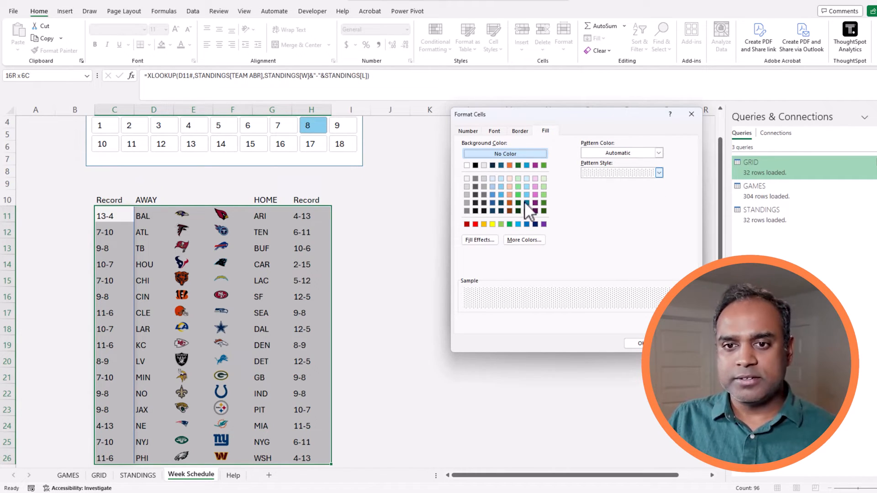
click(466, 178)
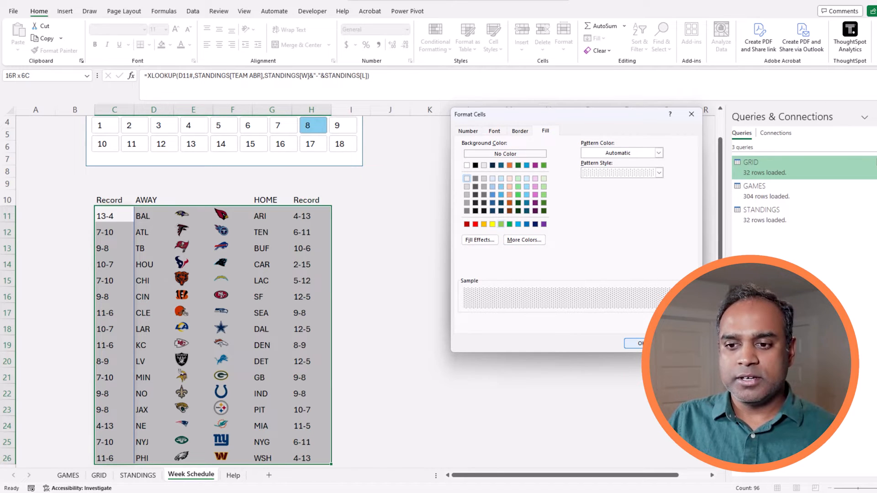
click(634, 343)
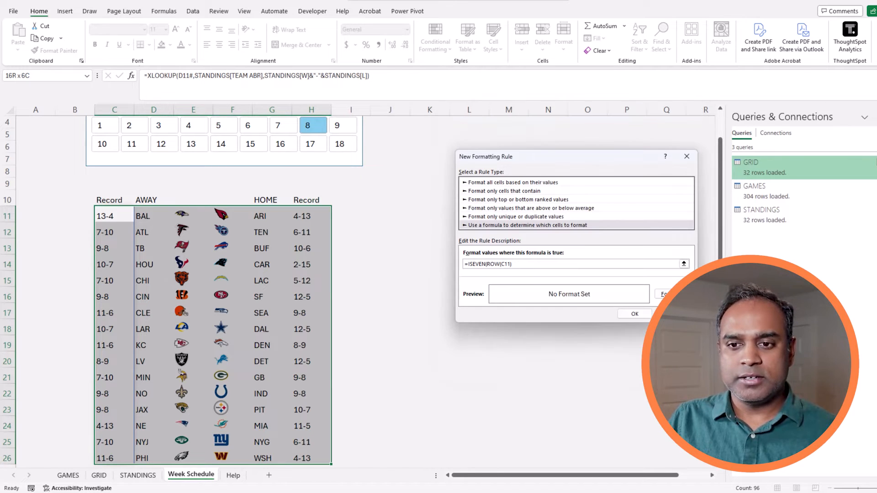
click(637, 314)
click(473, 271)
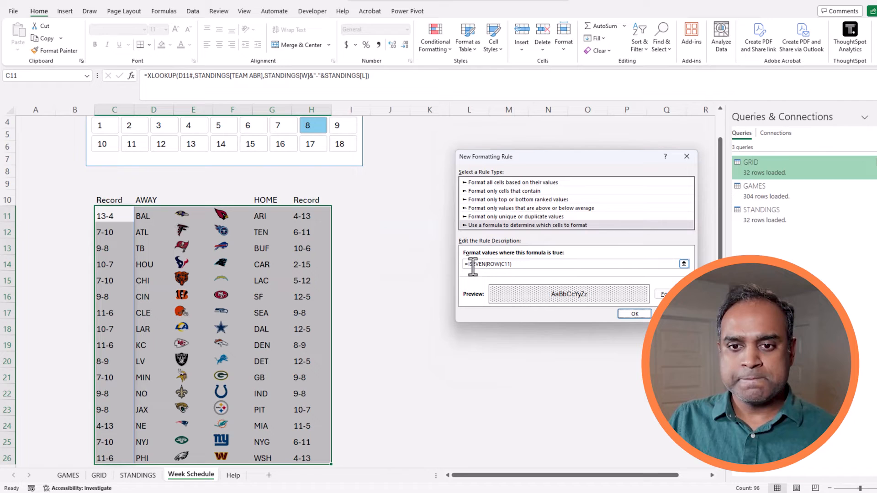
click(528, 265)
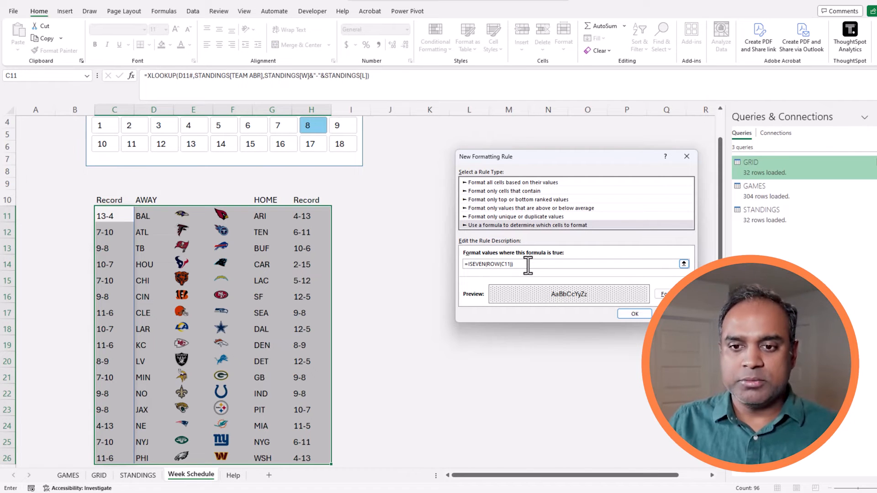
click(626, 314)
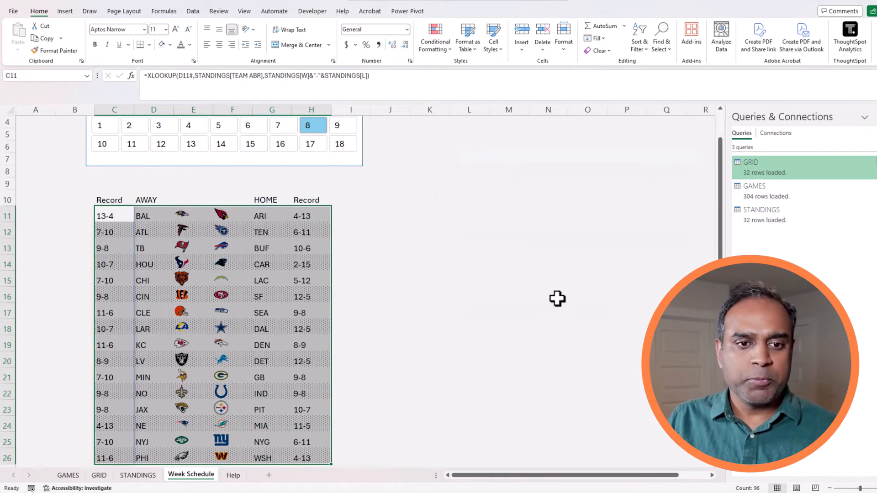
click(516, 282)
scroll(420, 332, up, 1)
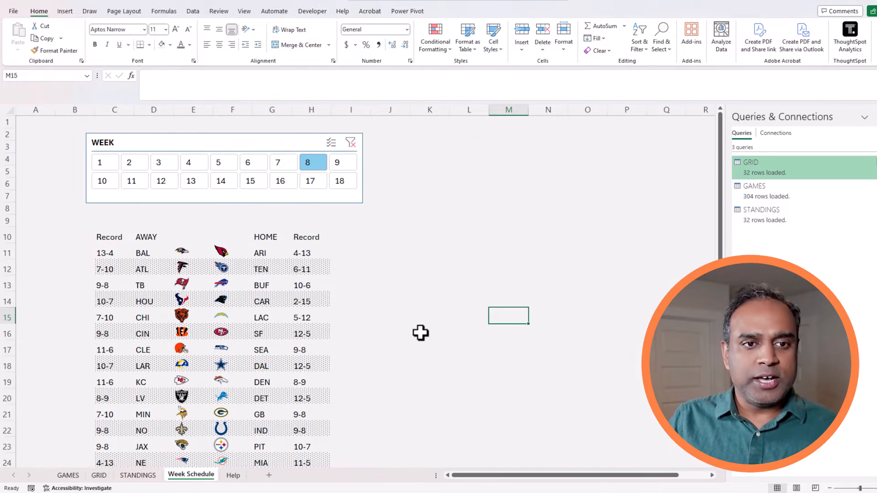
right_click(7, 211)
click(41, 317)
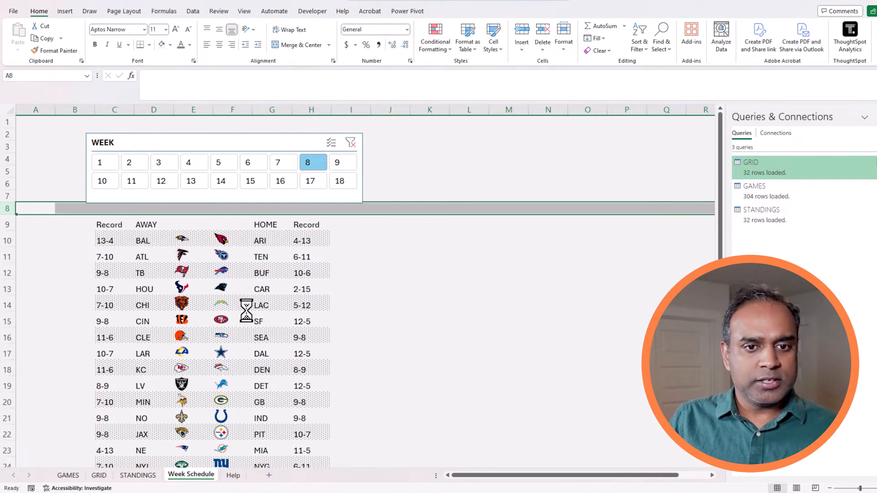
click(464, 308)
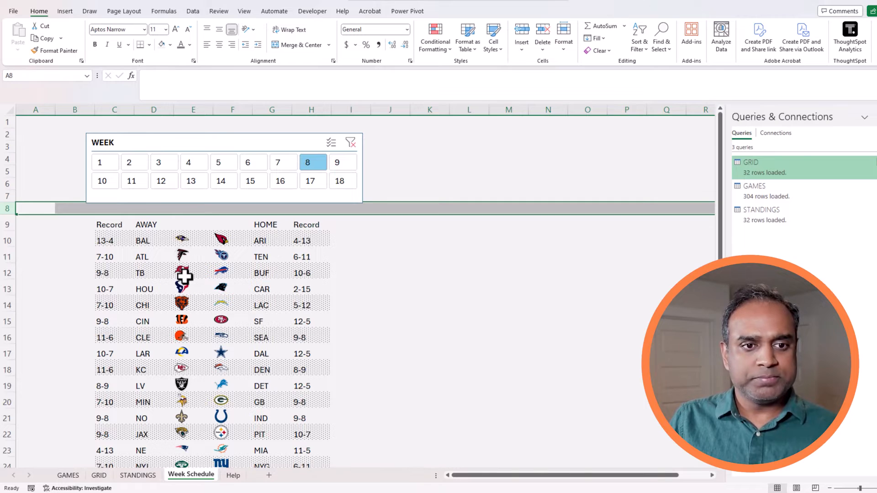
click(240, 167)
click(228, 163)
click(198, 163)
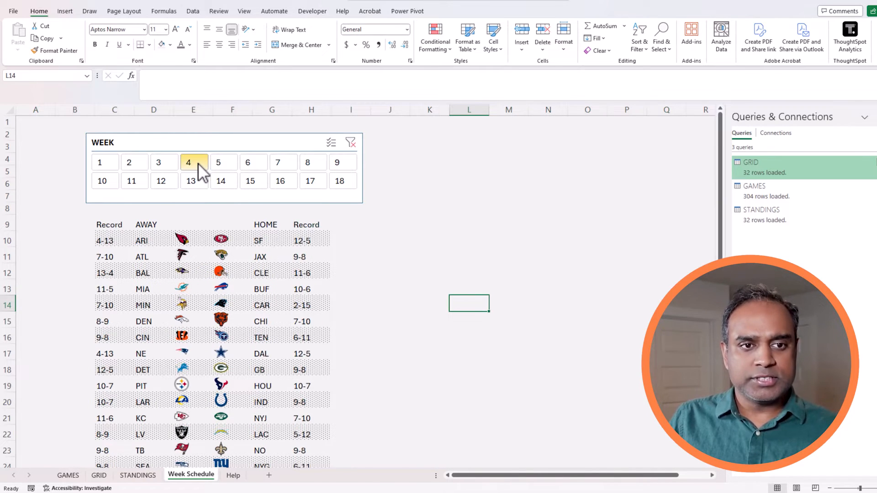
click(163, 165)
click(133, 168)
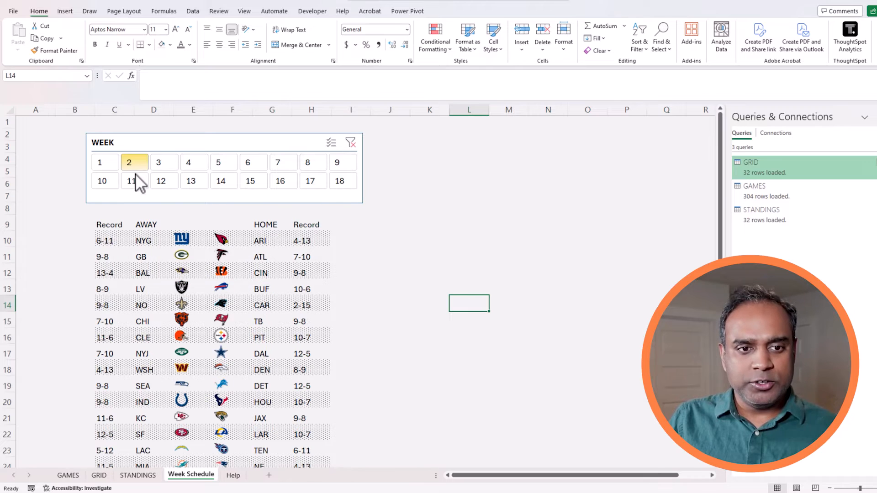
click(304, 168)
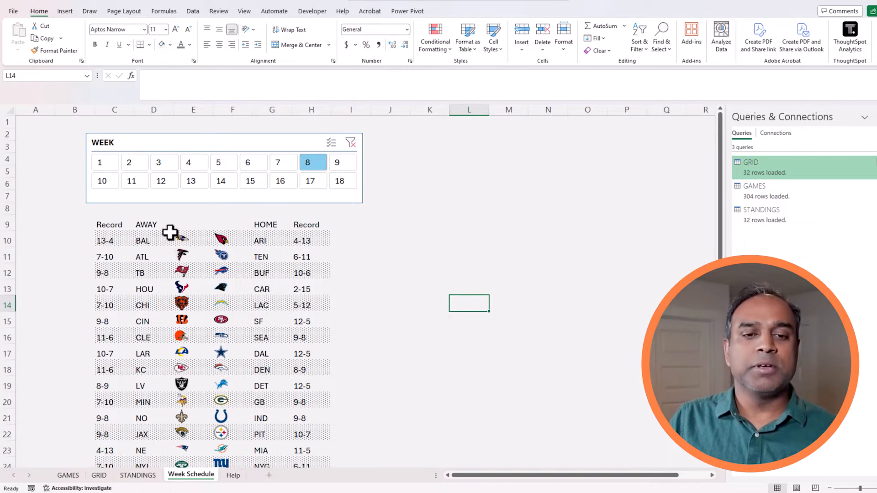
drag(113, 226, 297, 222)
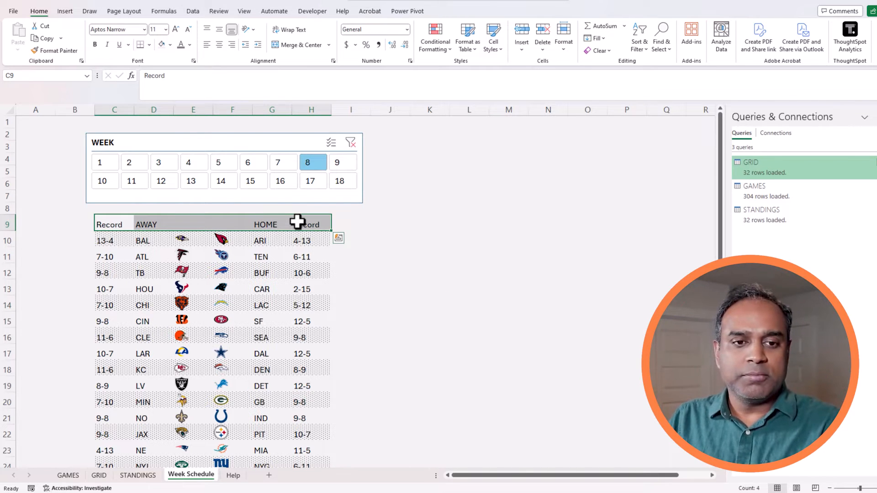
Insert a blank column F between the logo columns and begin an IF formula in F10.
click(201, 239)
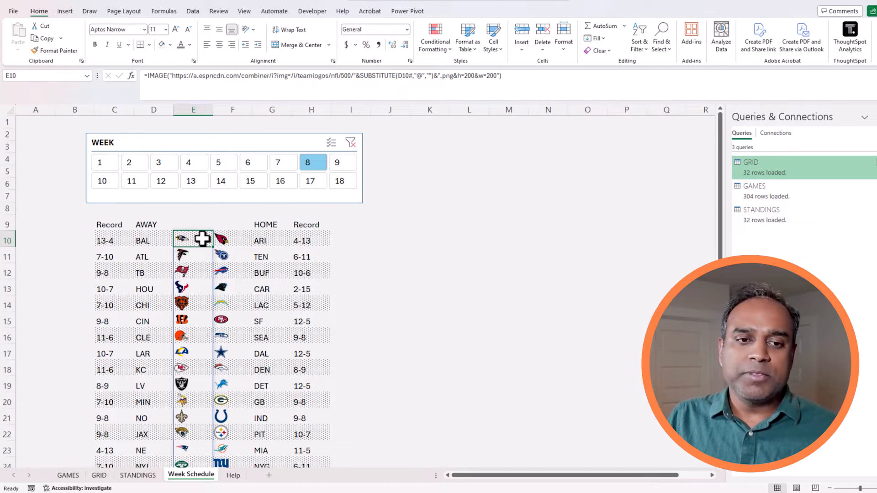
click(233, 110)
right_click(232, 111)
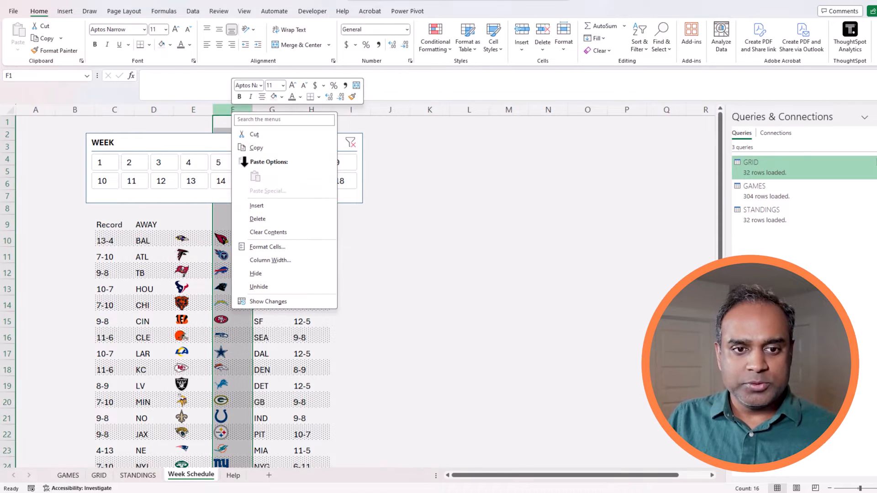
click(263, 206)
click(238, 239)
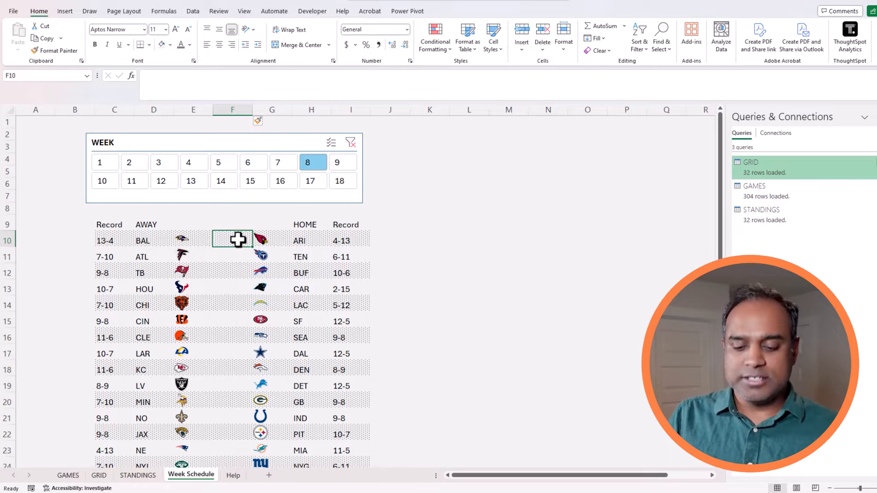
text(=if()
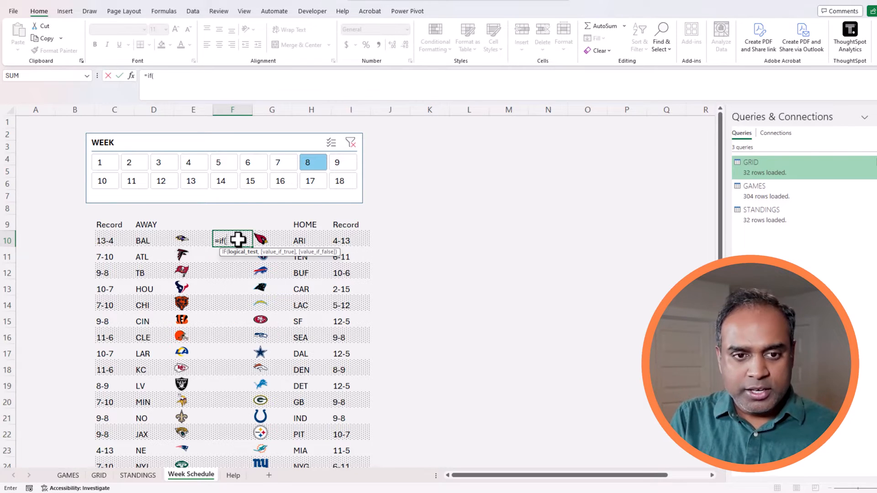
Enter =IF(D10#="","","@") in F10 and centre the spilled @ symbols.
click(155, 244)
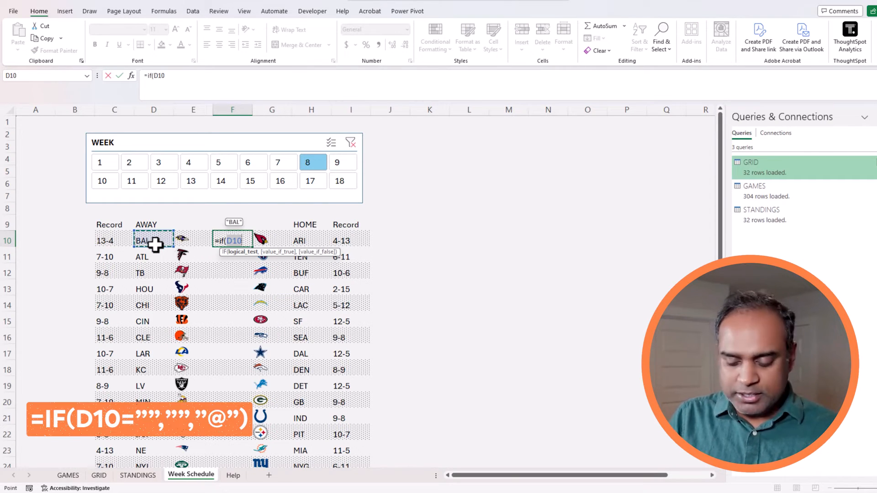
text(="","",)
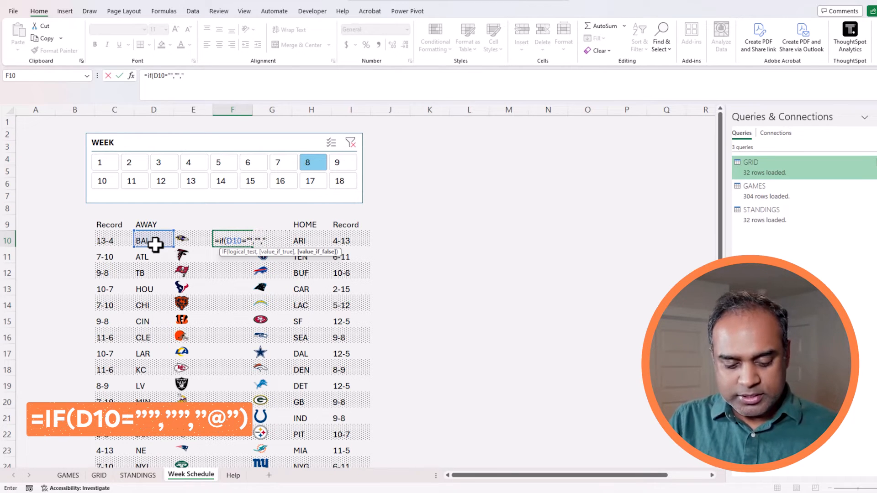
text("@"))
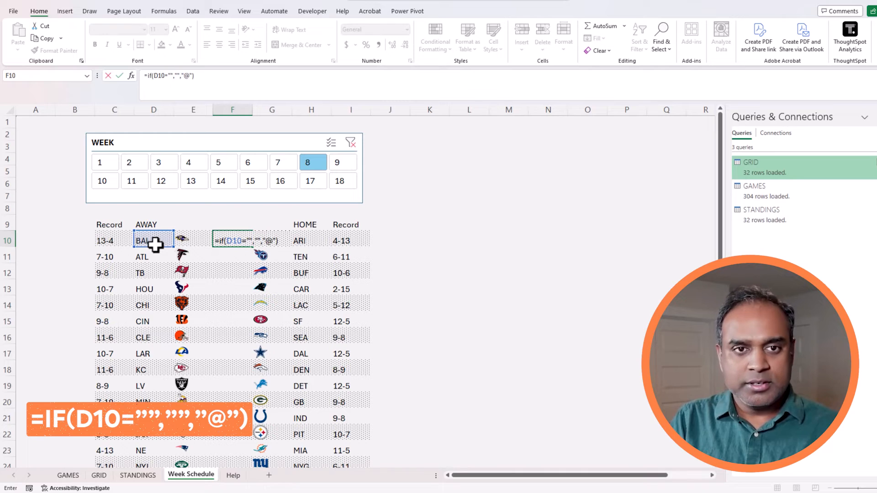
click(173, 76)
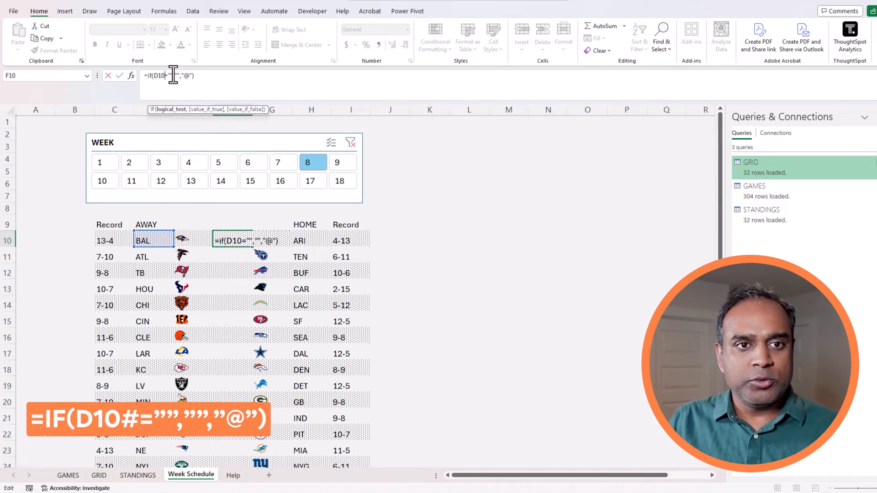
text(#)
key(Return)
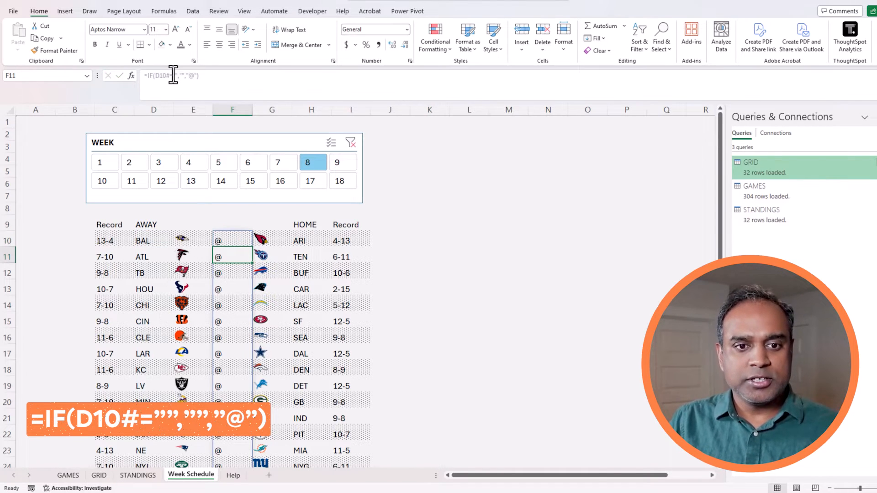
click(546, 322)
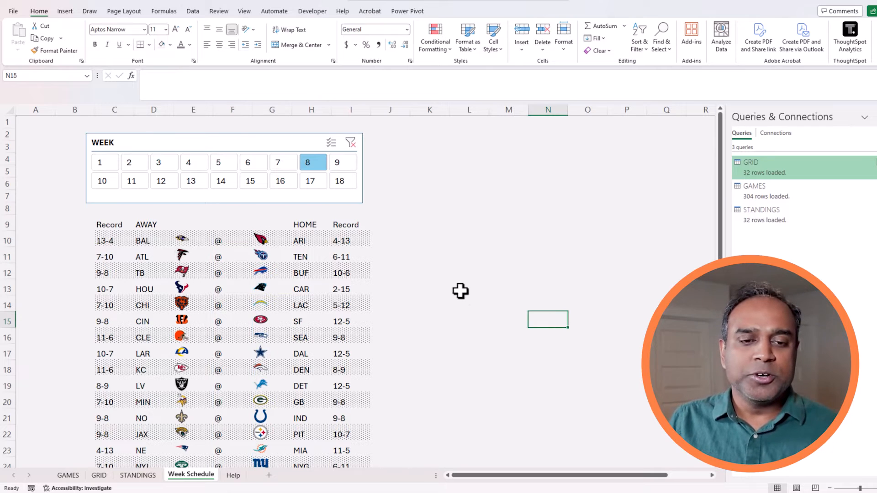
click(228, 241)
scroll(226, 242, down, 1)
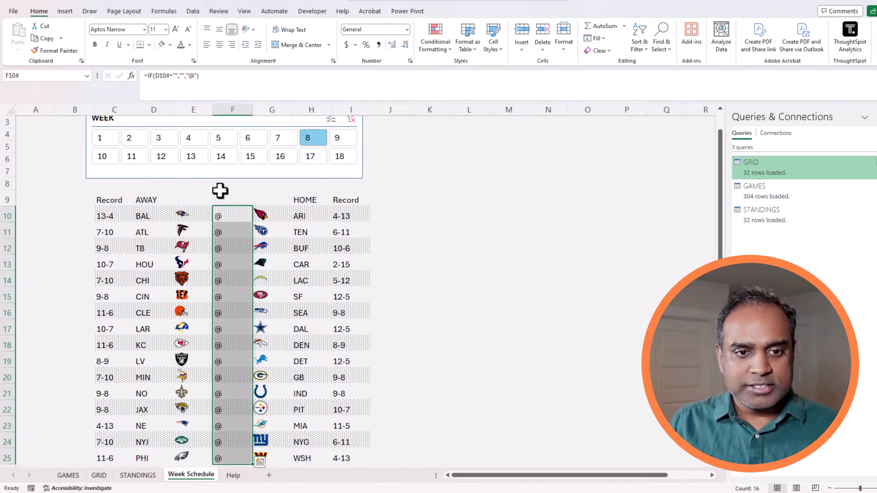
click(219, 44)
click(427, 217)
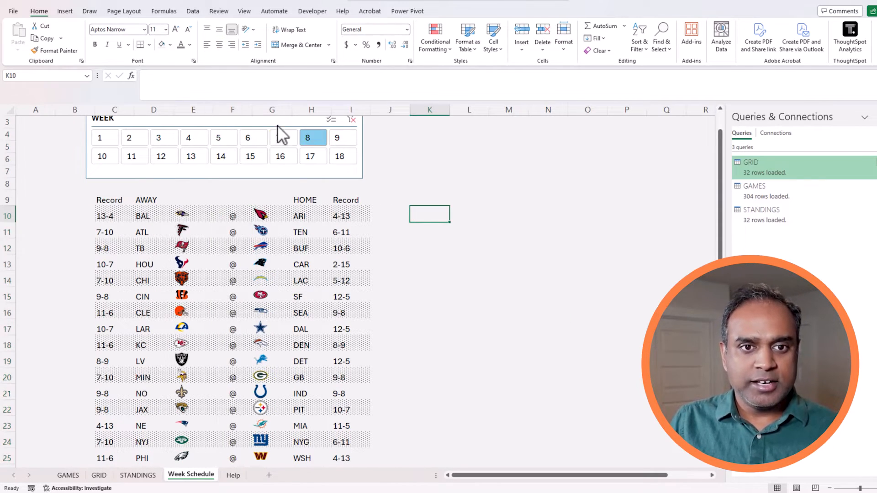
Narrow the @ column to width 3.
click(242, 109)
right_click(238, 111)
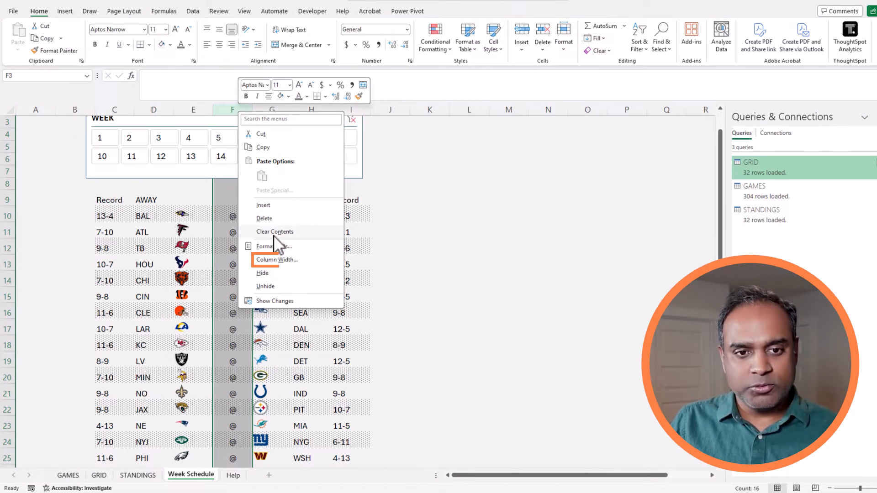
click(277, 259)
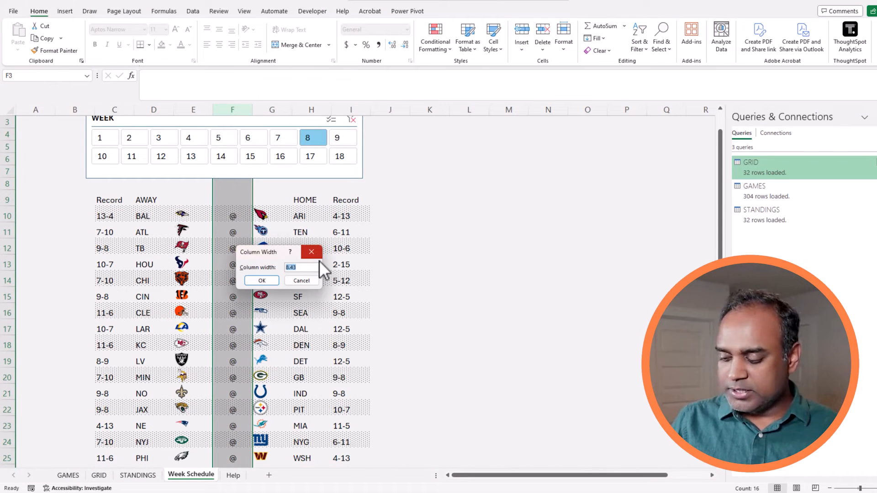
key(Return)
click(398, 286)
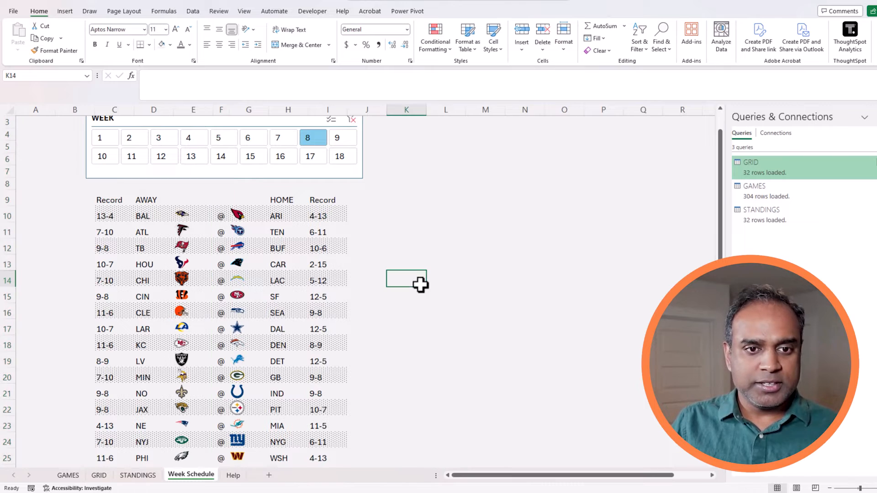
Centre the away and home logo spill ranges starting at E10 and G10.
click(212, 217)
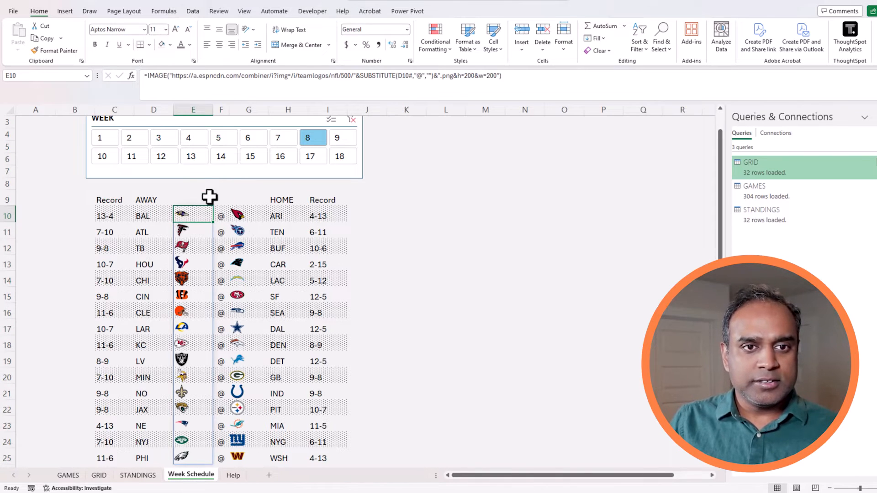
key(ctrl+shift+Down)
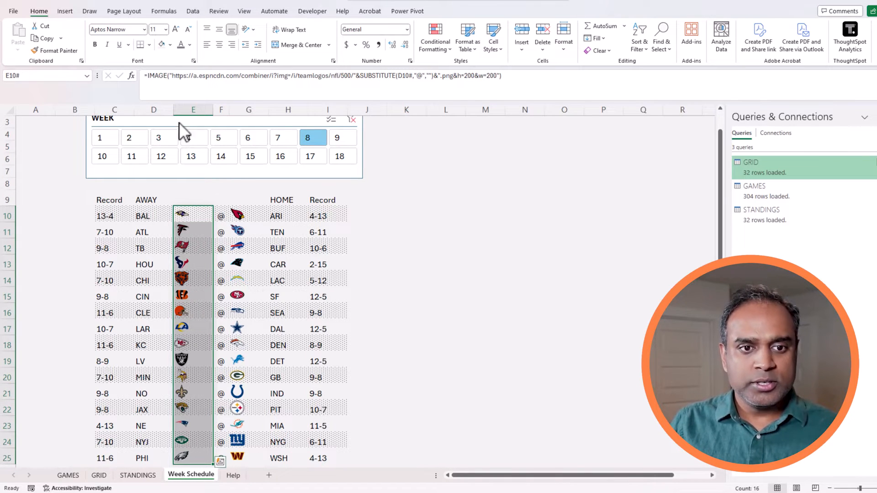
click(219, 44)
click(252, 213)
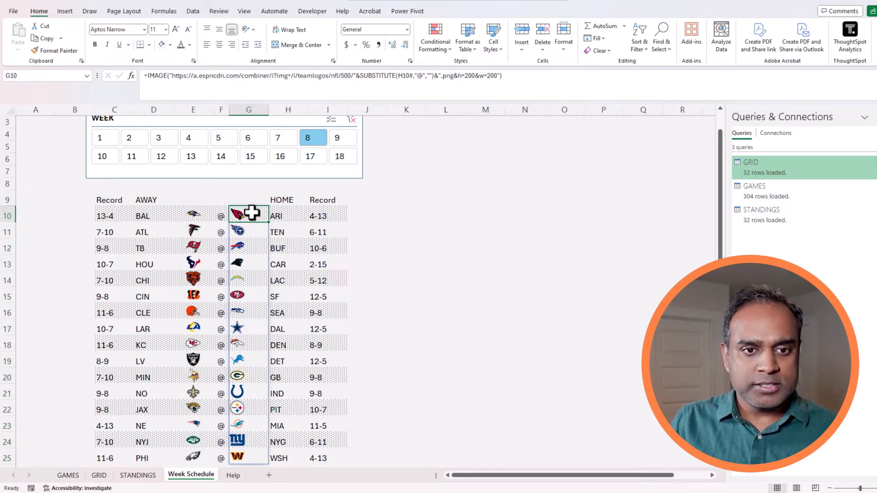
key(ctrl+shift+Down)
click(219, 44)
click(465, 330)
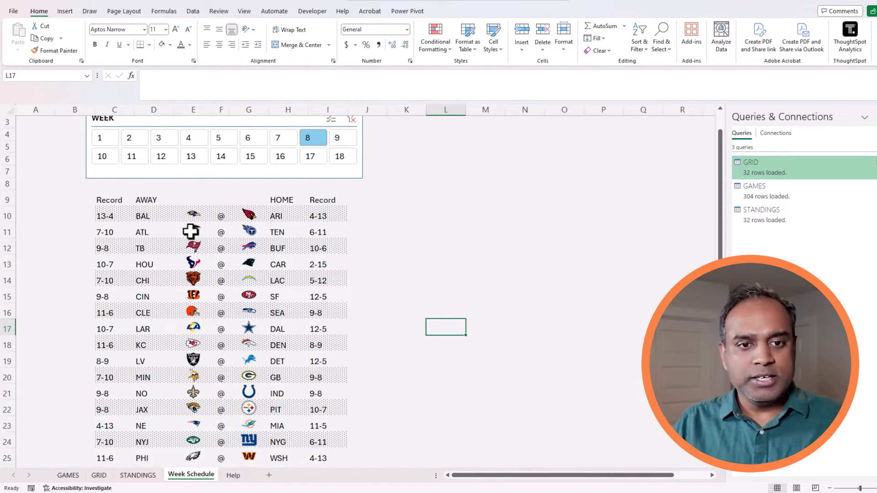
Compare the away and home logo formulas in E10 and G10.
ctrl+scroll(185, 232, up, 2)
click(470, 476)
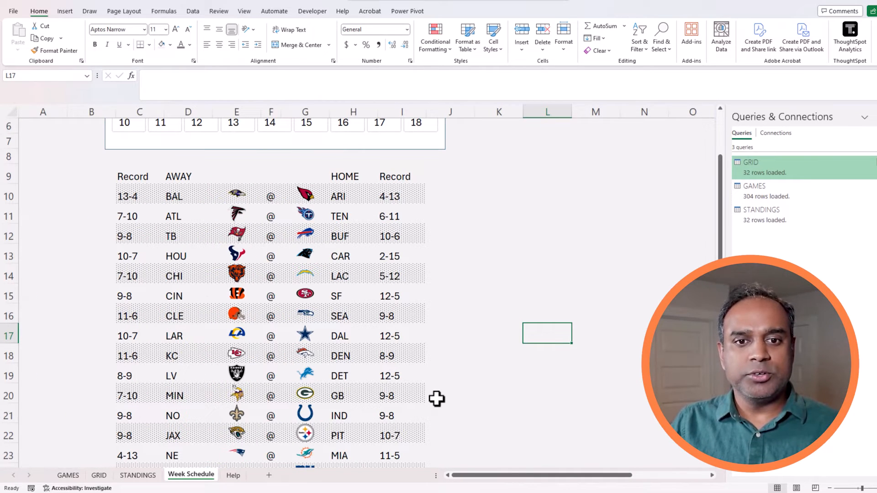
click(304, 193)
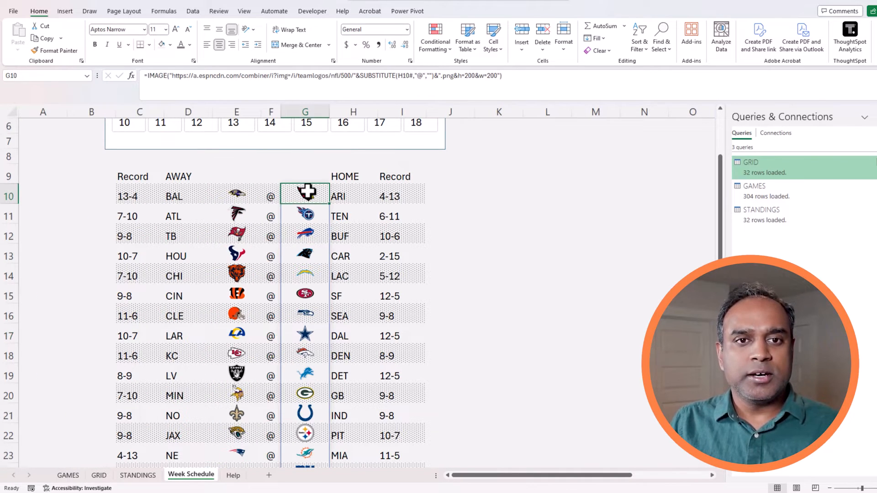
click(247, 195)
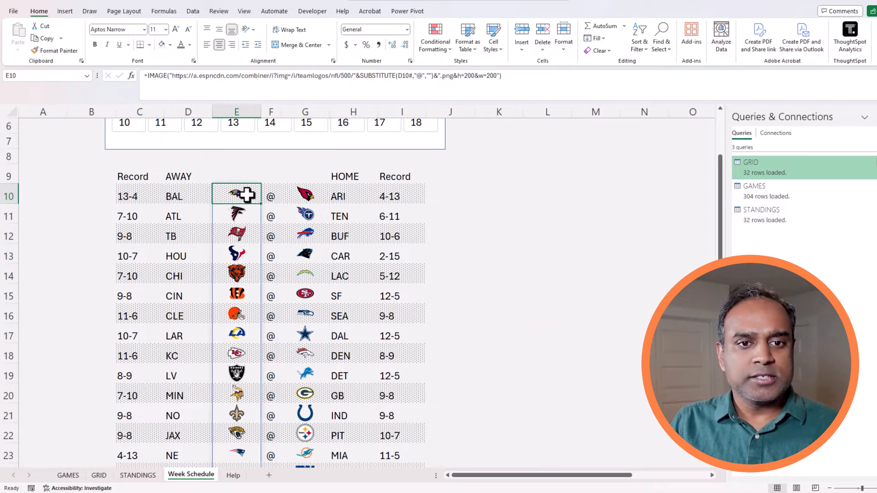
click(295, 193)
click(238, 194)
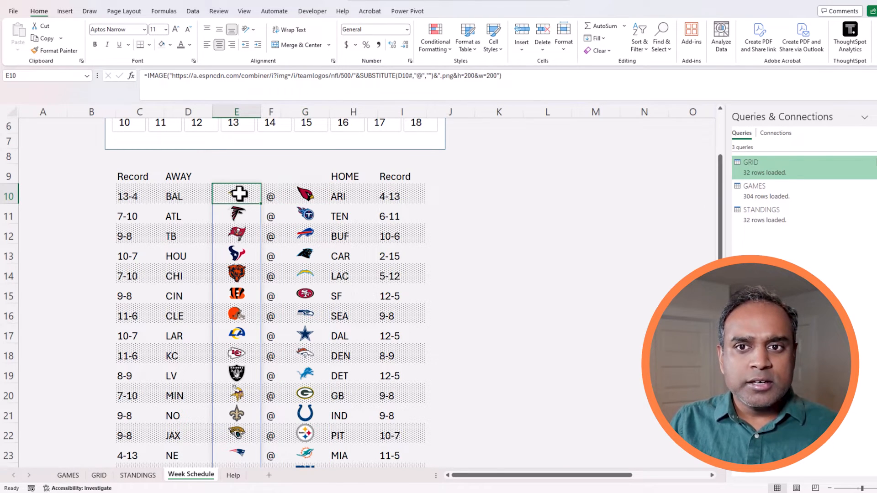
click(292, 193)
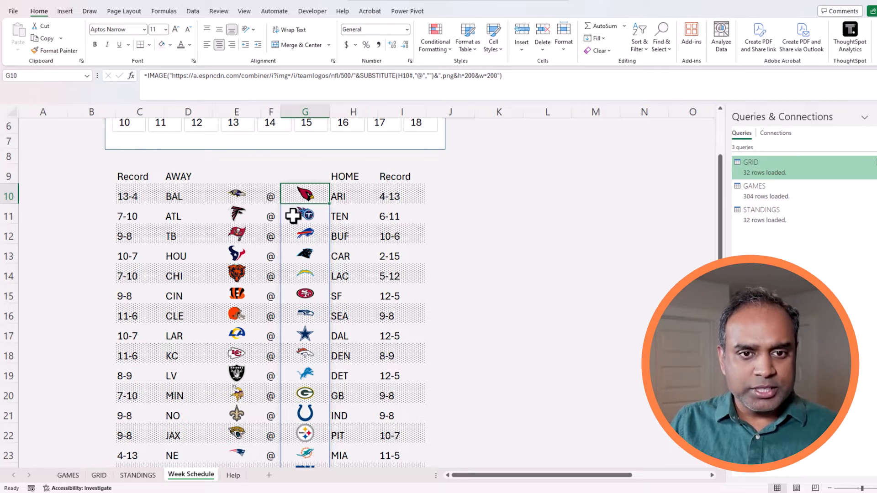
Set both logo columns to width 7, then select game rows 10 through 22.
click(251, 111)
ctrl+click(302, 109)
right_click(302, 110)
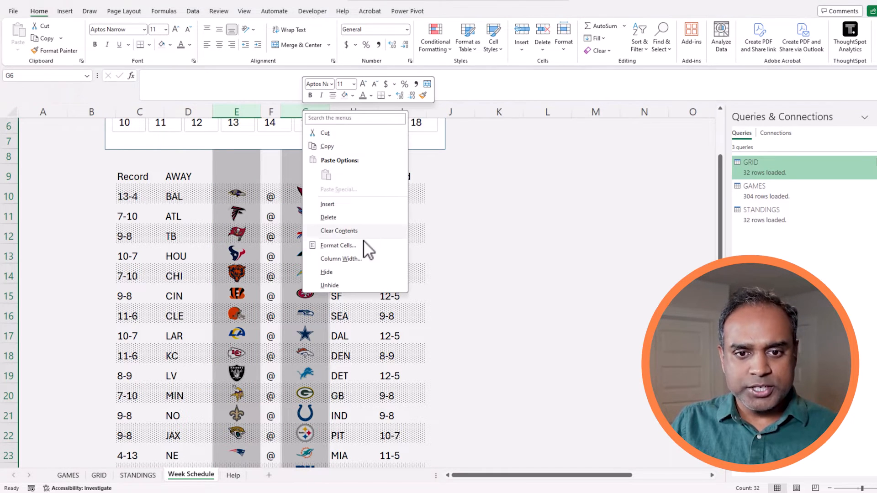
click(365, 251)
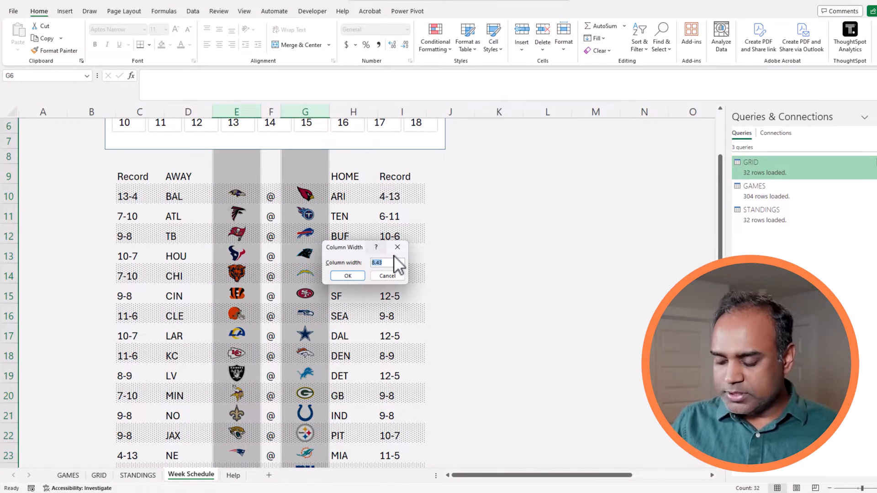
text(7)
key(Return)
click(435, 266)
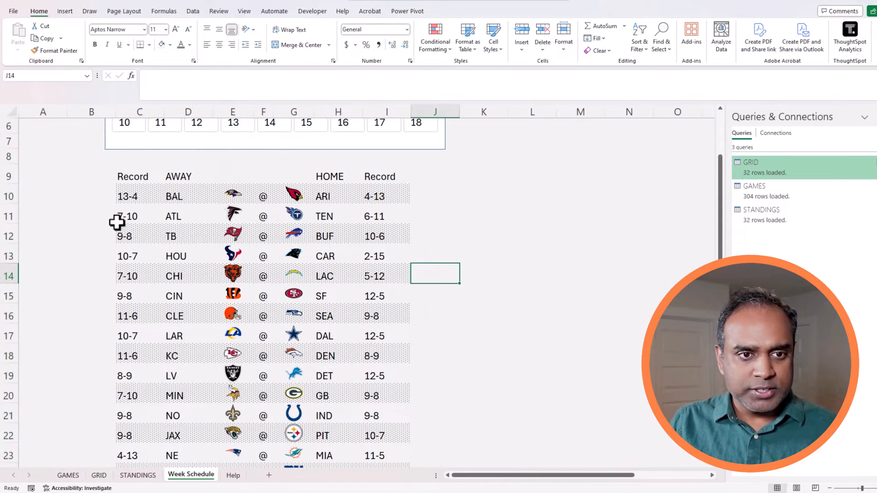
drag(8, 196, 48, 420)
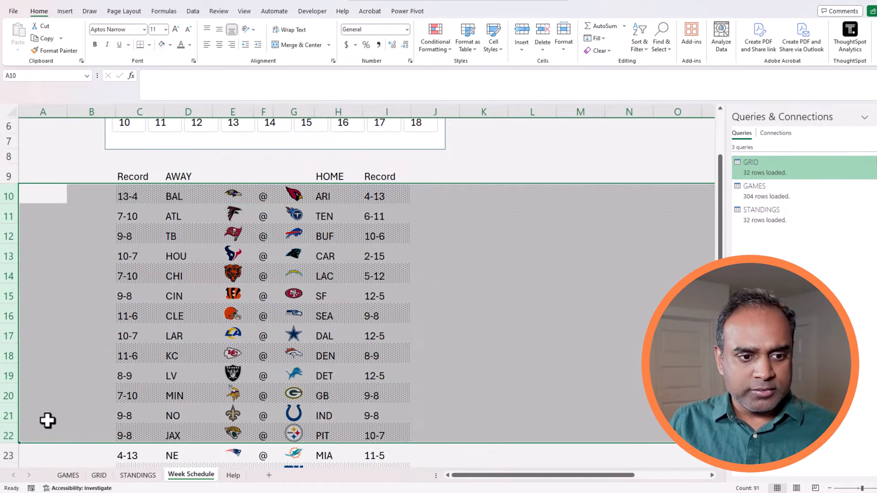
scroll(41, 402, down, 4)
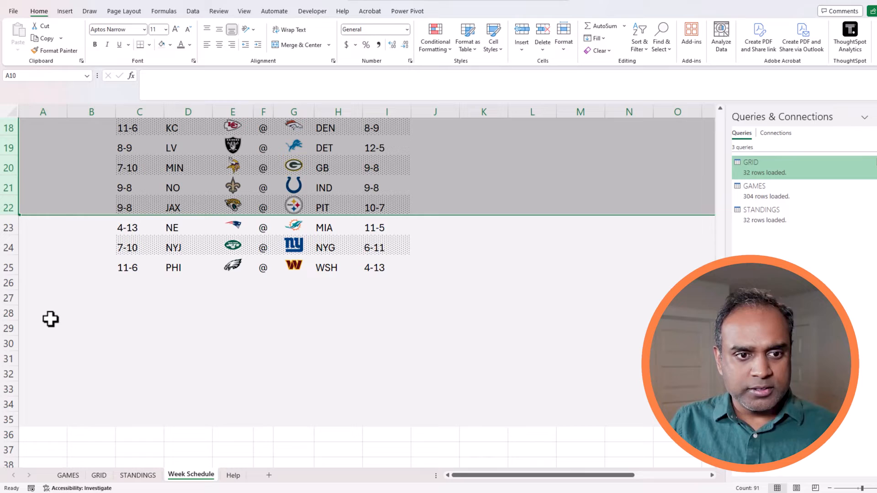
Set the selected matchup rows 10–25 to a row height of 30.
shift+click(11, 271)
right_click(14, 270)
click(59, 418)
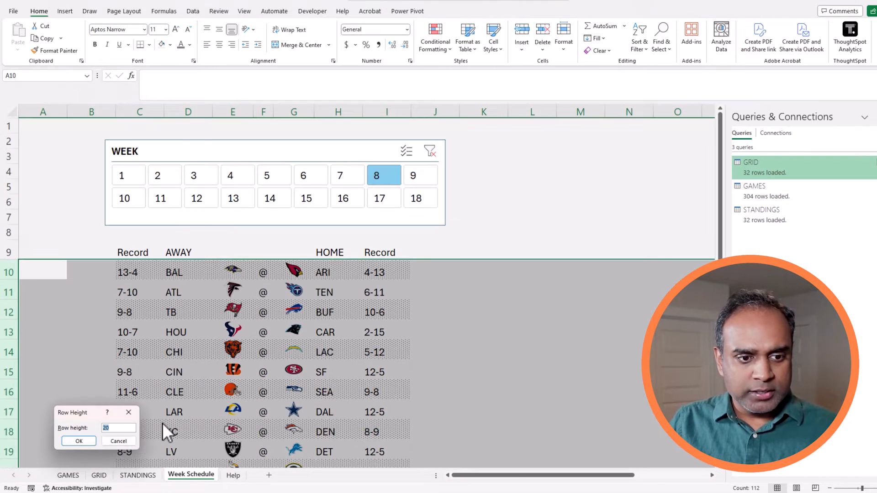
text(30)
key(Return)
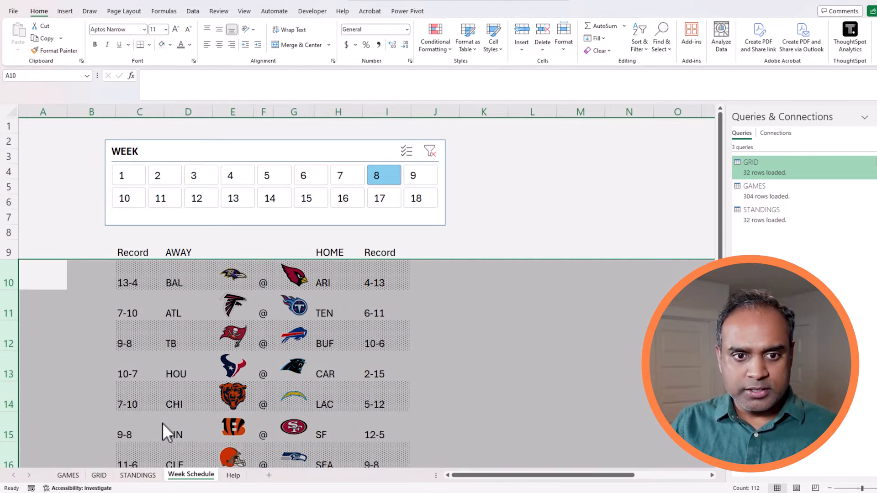
click(566, 340)
scroll(567, 340, down, 2)
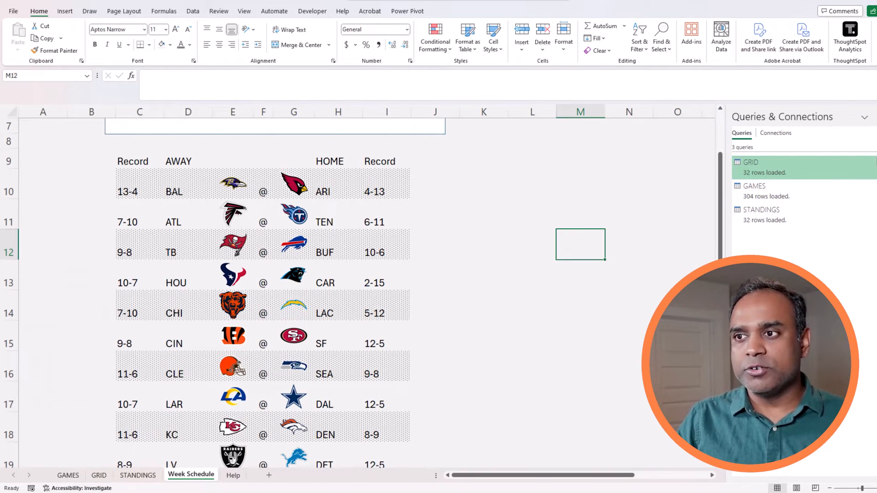
Switch the ribbon display to full-screen mode.
click(871, 60)
click(843, 85)
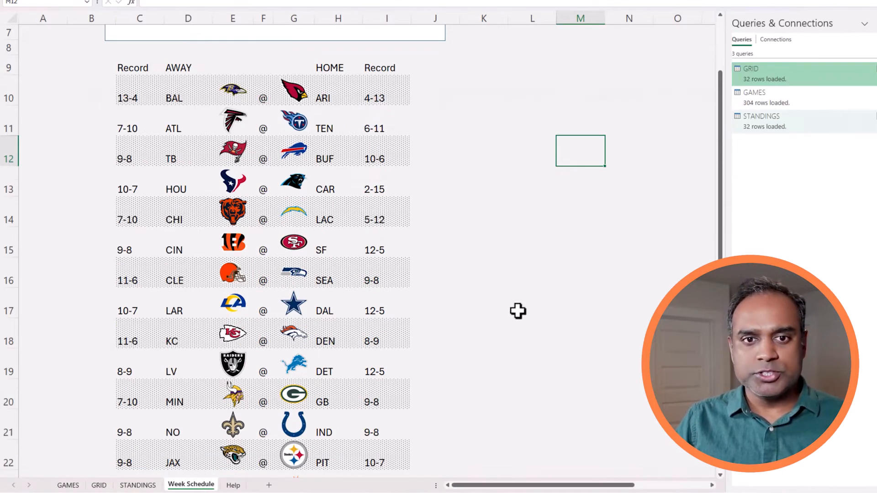
click(517, 311)
scroll(512, 316, up, 2)
Try weeks 16, 17, 7 and 5 in the WEEK slicer, ending on week 5.
click(348, 105)
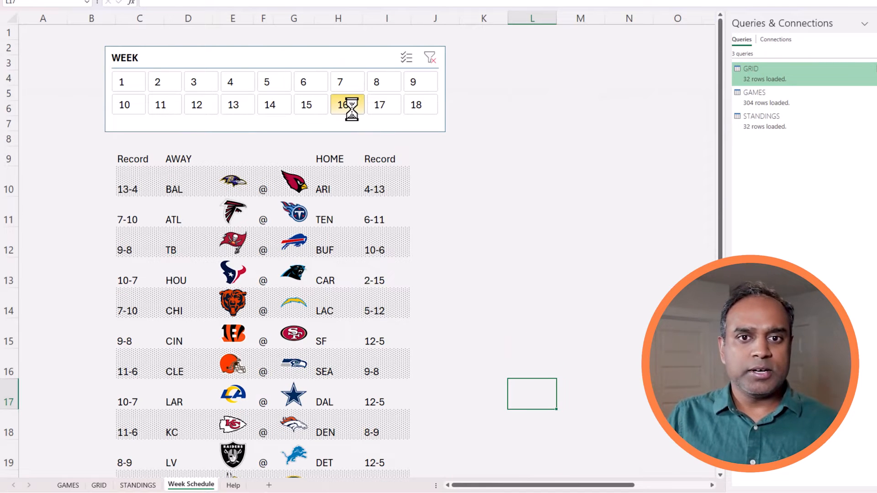
click(374, 111)
click(353, 84)
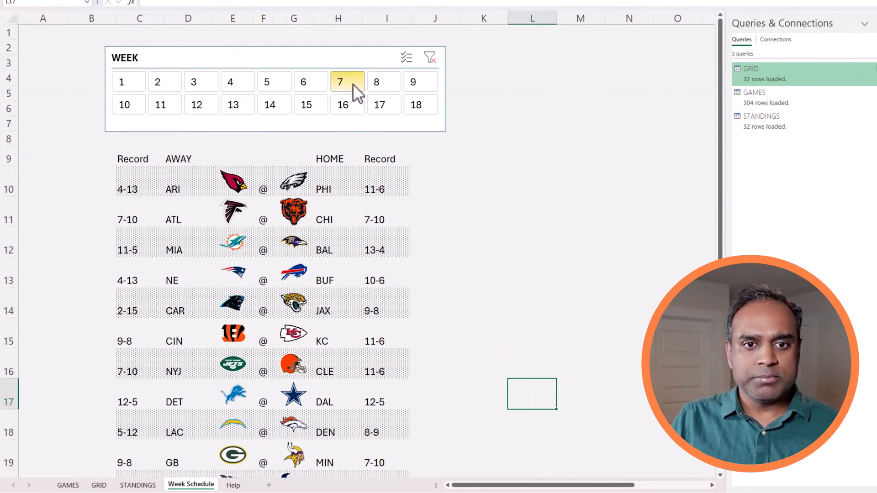
click(276, 81)
click(211, 87)
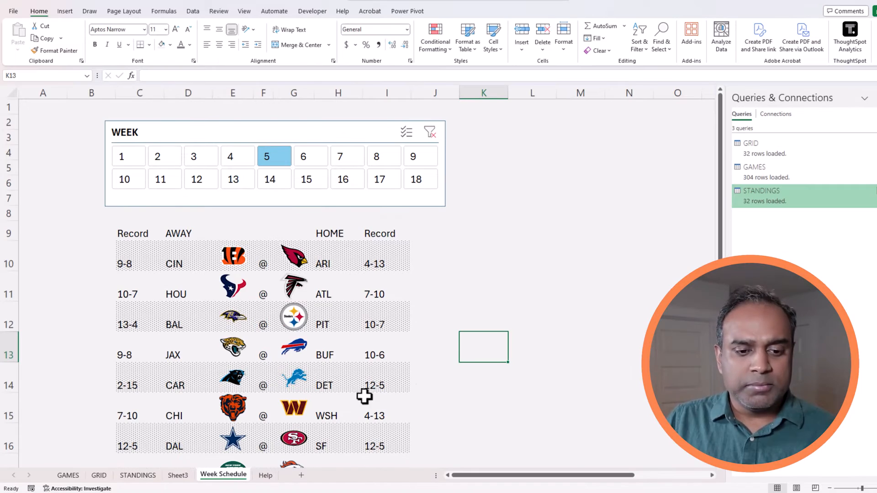
On Sheet3, widen the TEAM NAME column to fit the team names.
click(178, 475)
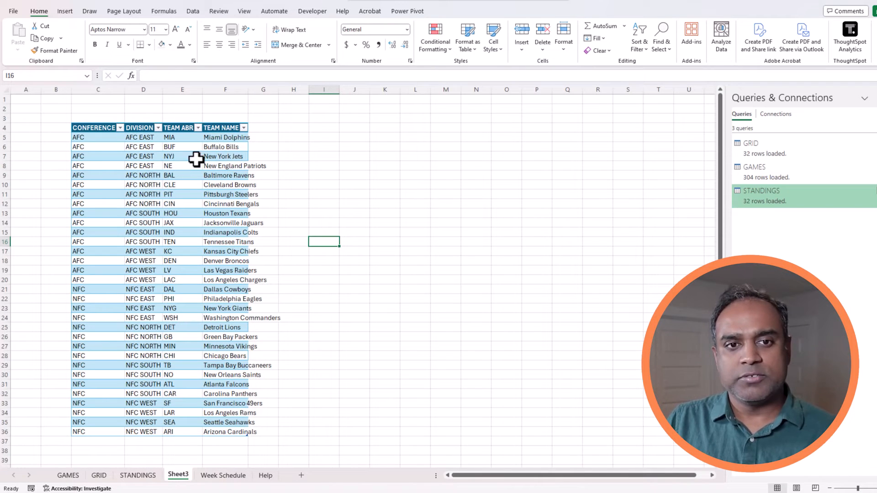
click(241, 145)
drag(248, 89, 285, 93)
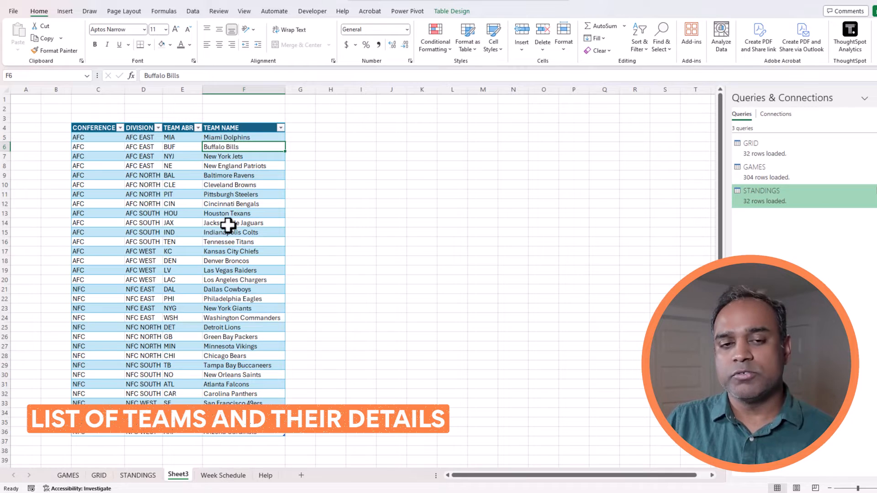
drag(101, 139, 114, 364)
drag(139, 137, 197, 430)
Rename the team list sheet to TEAM DIVISION and add a new blank sheet.
double_click(179, 475)
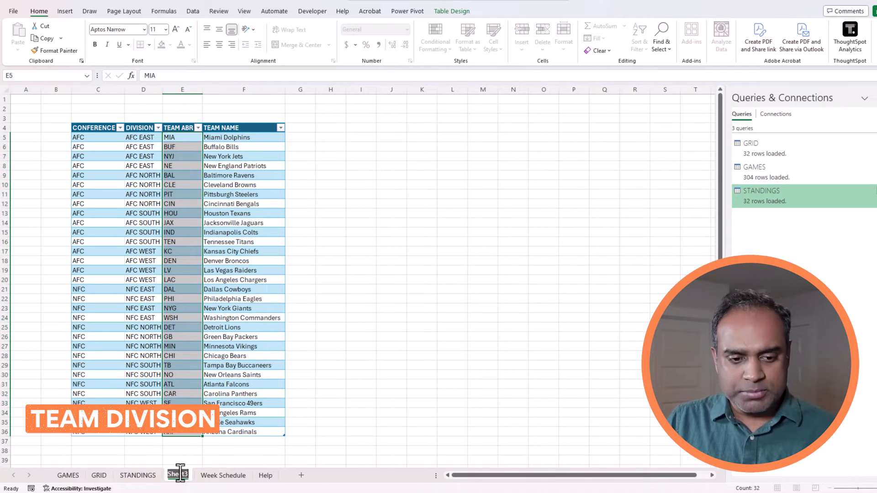
text(TEAM DIVISION)
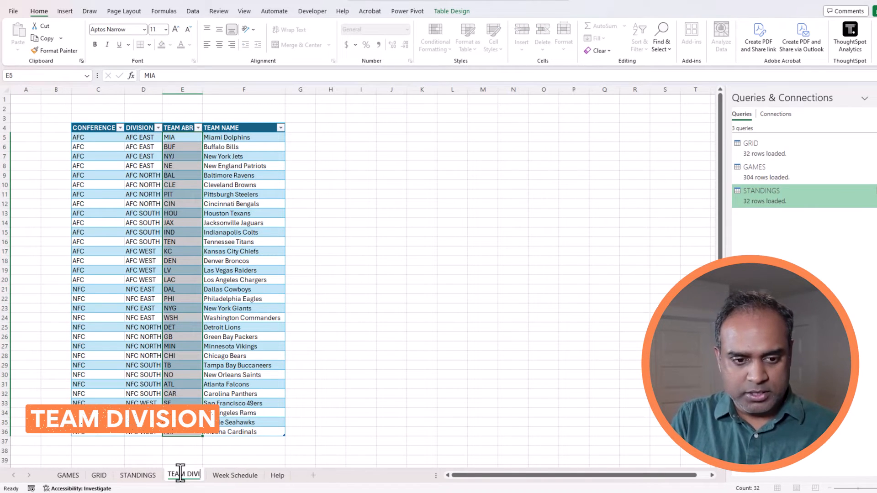
key(Return)
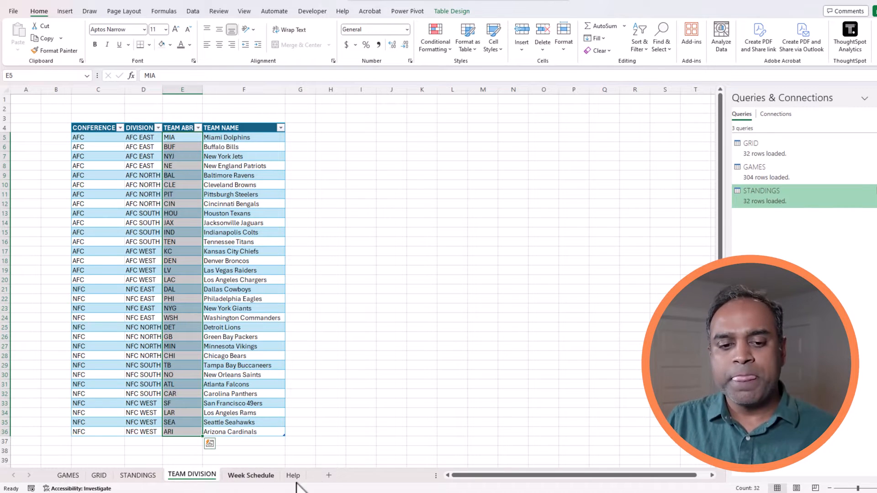
click(328, 478)
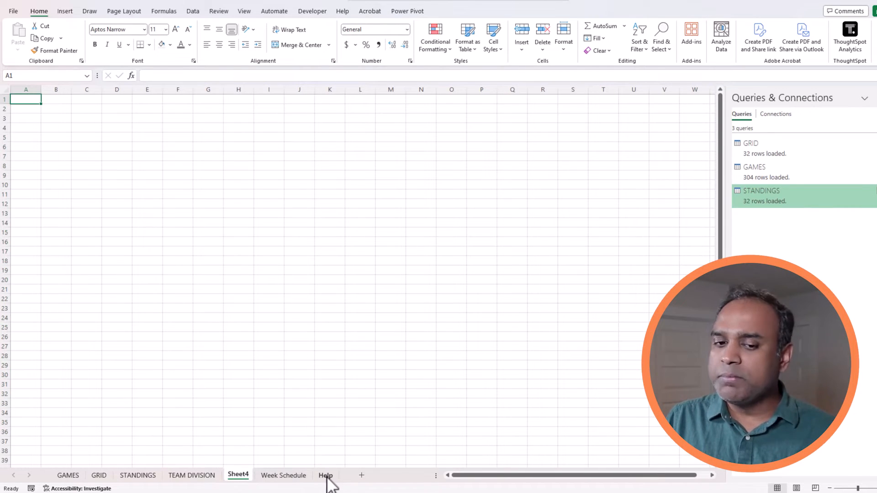
Rename Sheet4 to TEAM SCHEDULE.
double_click(244, 477)
text(TEAM)
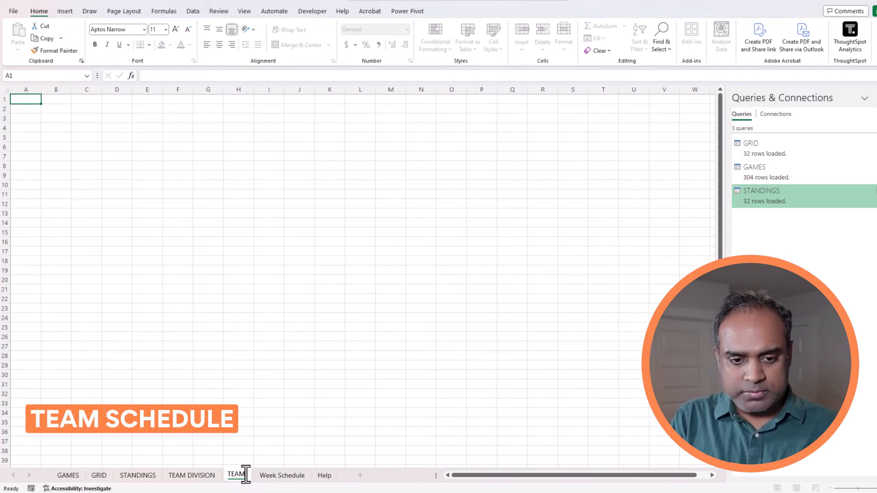
text( SCHEDULE)
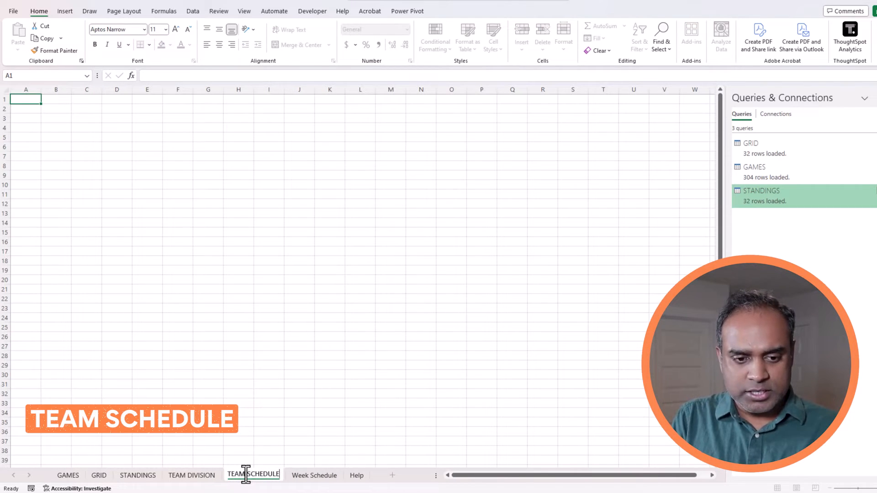
key(Return)
Fill A1:U38 white to hide the gridlines.
mouse_move(32, 96)
mouse_down()
mouse_move(531, 325)
mouse_move(646, 452)
mouse_up()
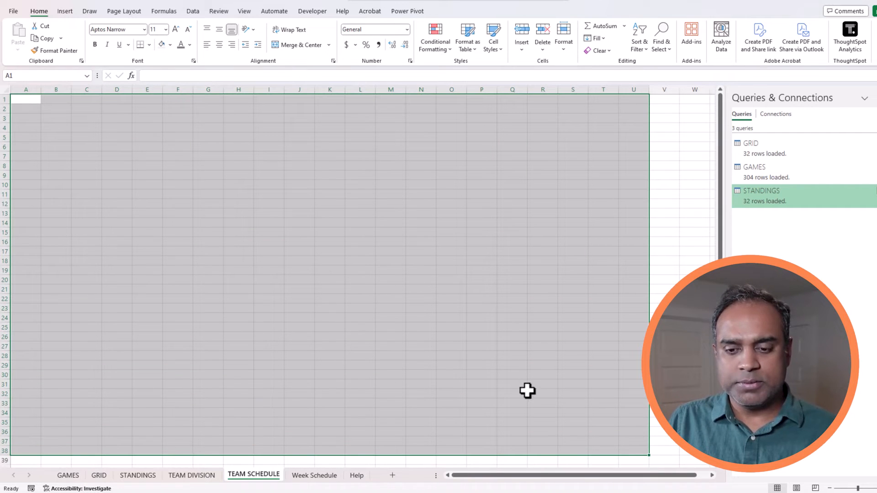
click(162, 45)
click(176, 157)
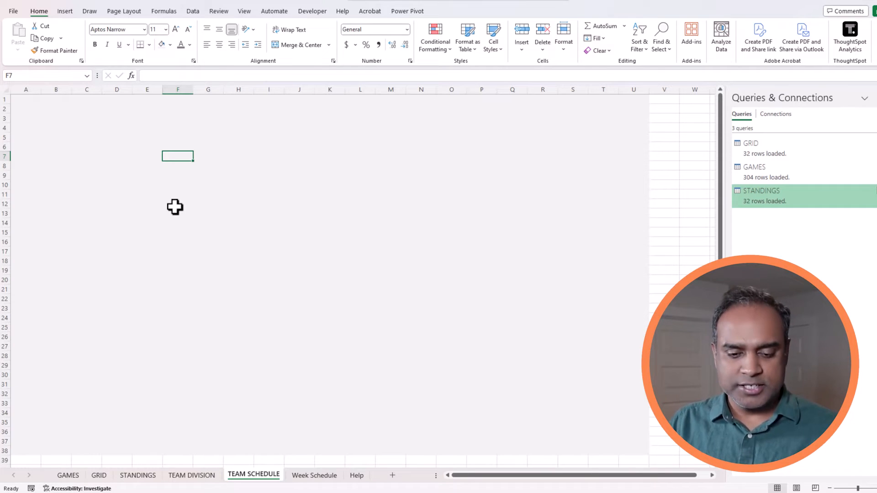
Add another sheet named 'Help for slicer'.
click(393, 475)
double_click(302, 475)
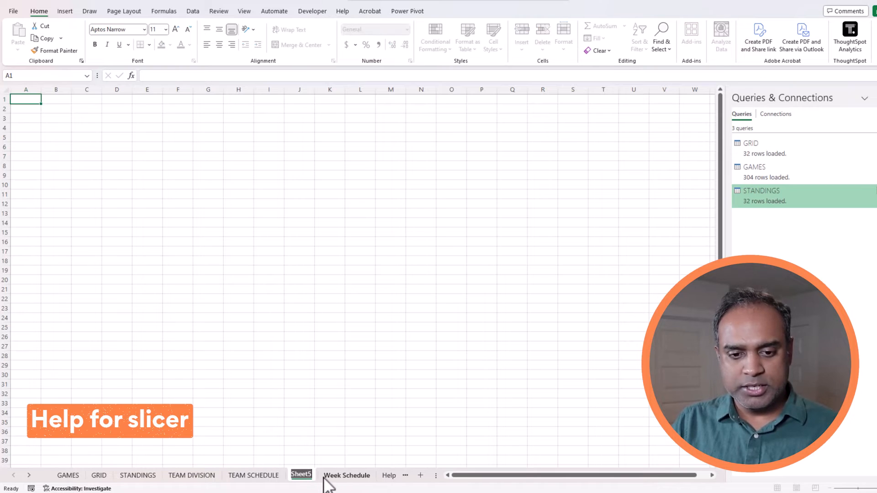
text(Help)
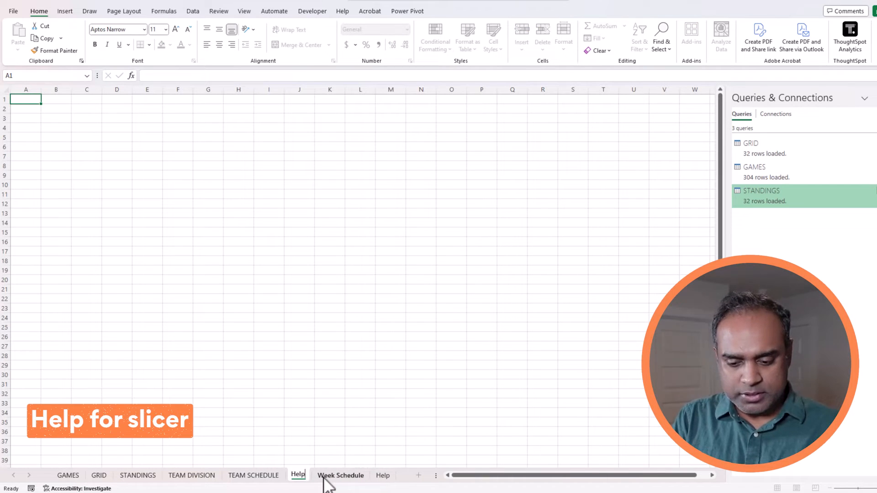
text( for slicer)
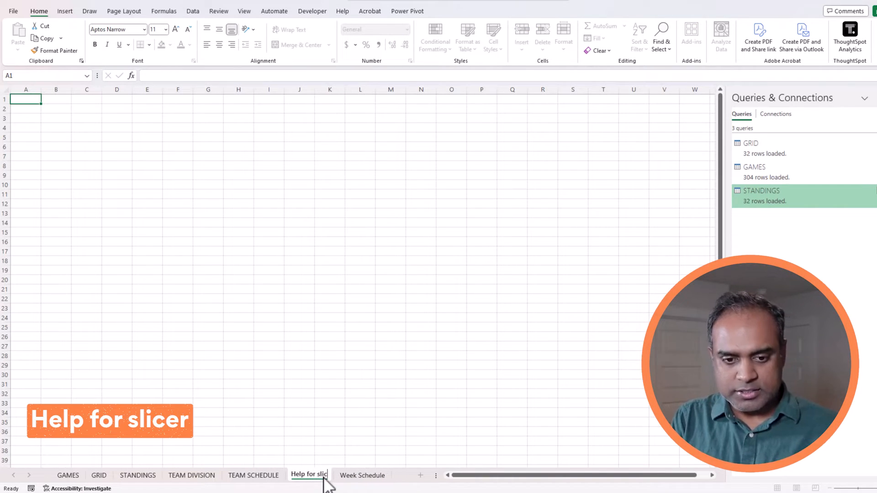
key(Return)
Enter the heading TEAM ABBR in C3.
click(86, 118)
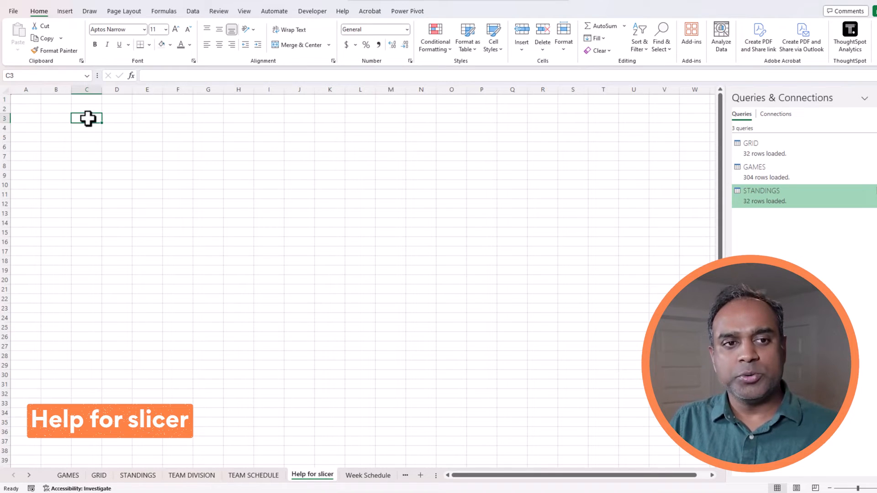
text(=)
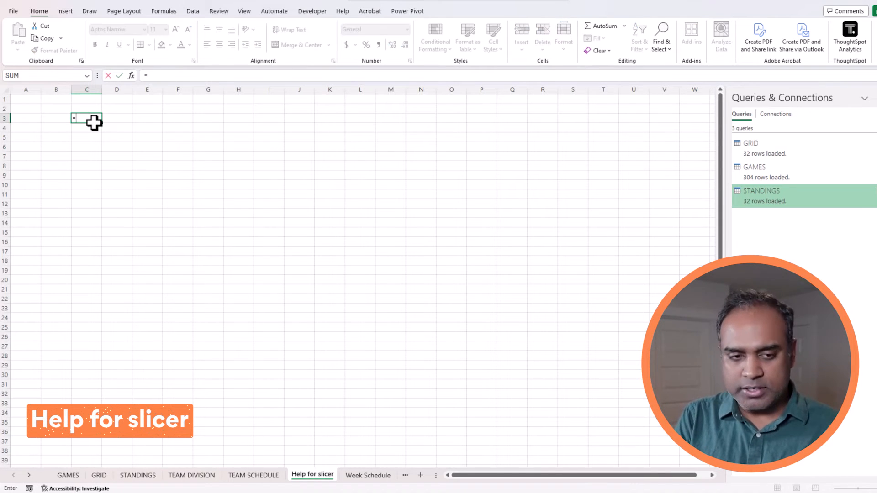
key(Escape)
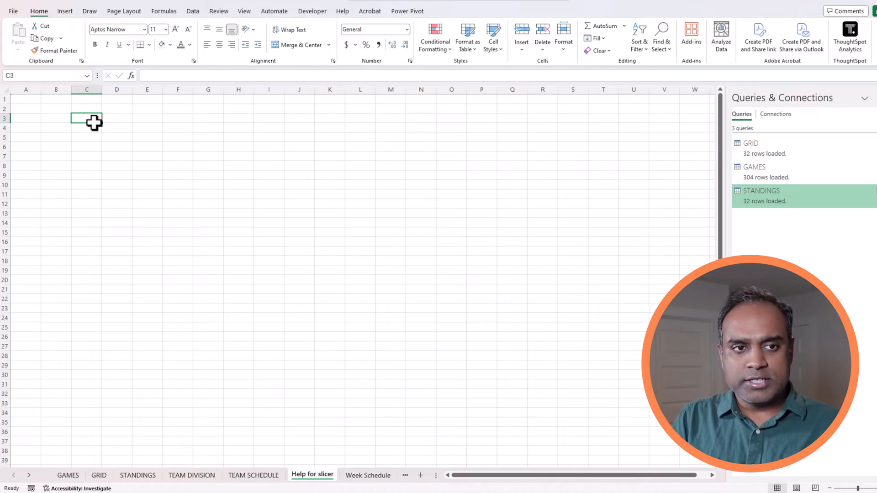
text(TEAM ABBR)
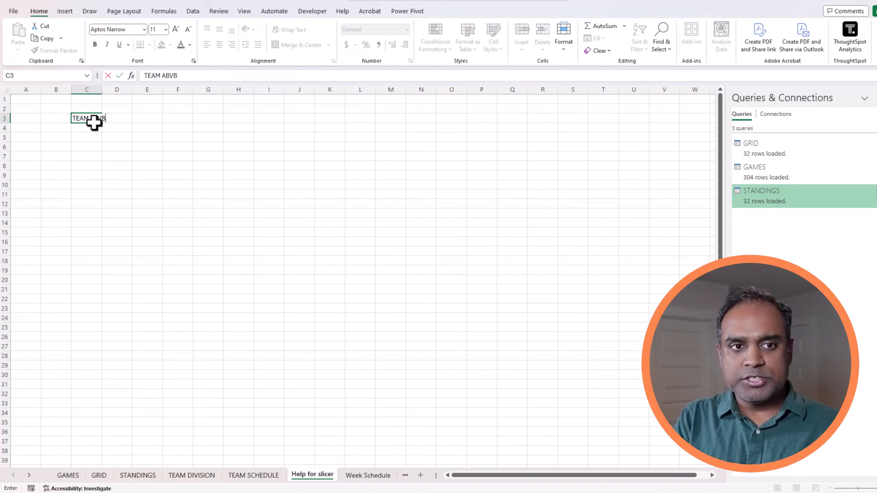
key(Return)
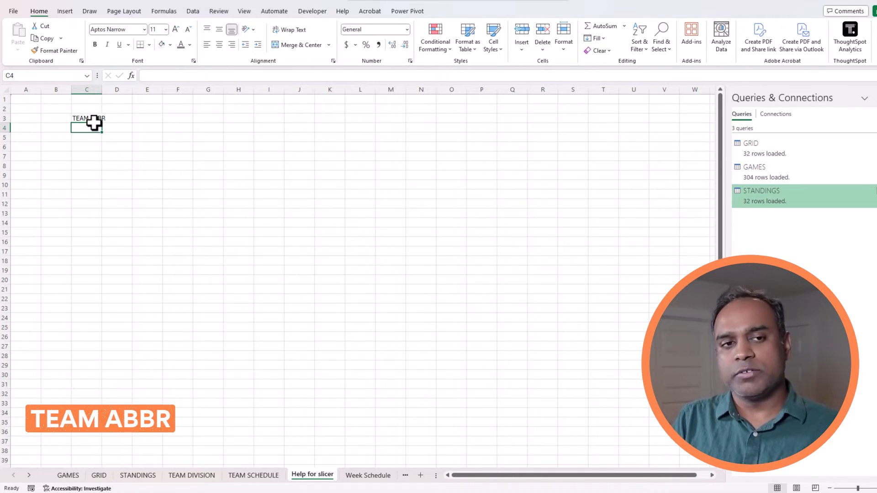
In C4, enter =UNIQUE(TEAMDIVISION[TEAM ABR]) referencing the TEAM DIVISION sheet's column.
text(=UNIQUE()
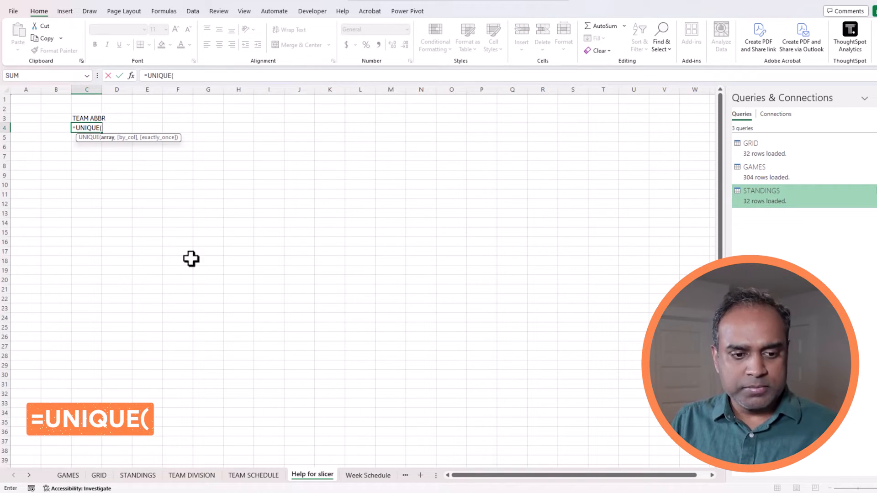
click(192, 476)
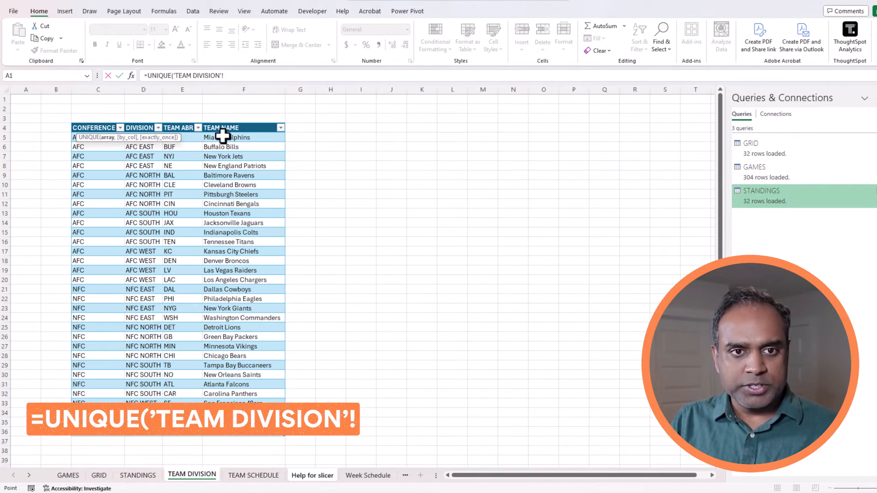
click(192, 139)
key(ctrl+shift+Down)
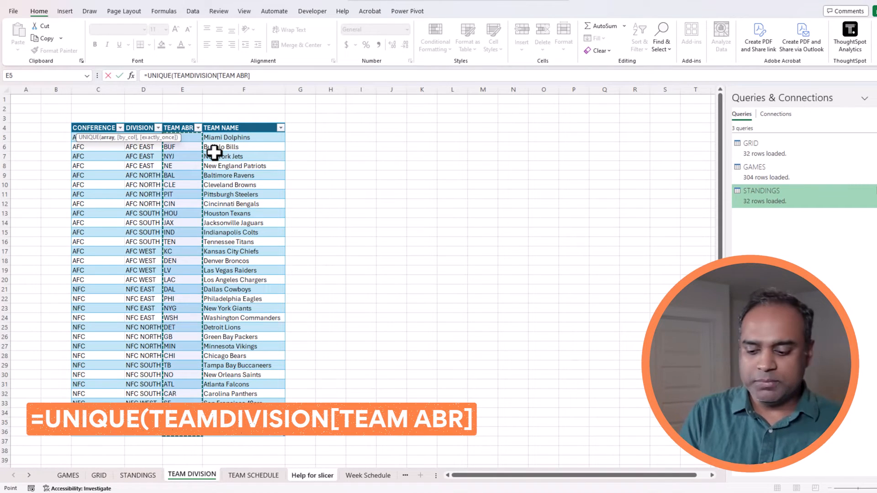
text())
key(Return)
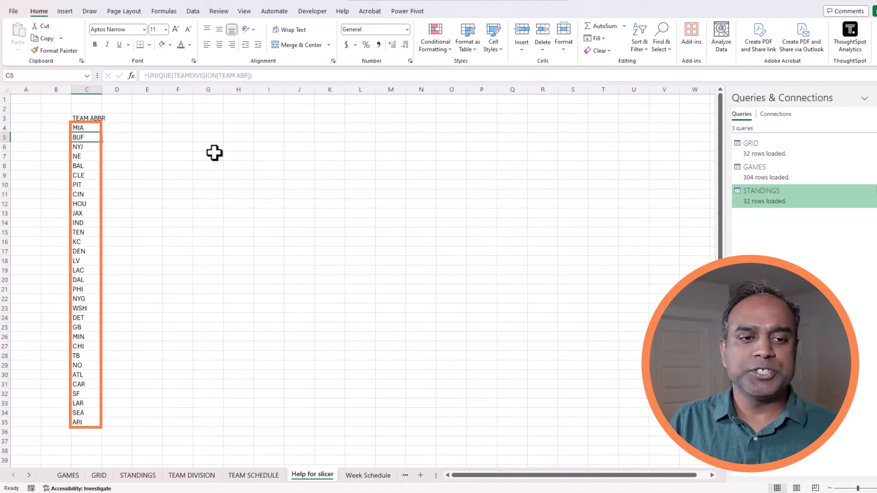
Wrap the formula as =SORT(UNIQUE(TEAMDIVISION[TEAM ABR])) to alphabetize the list.
click(96, 127)
click(173, 11)
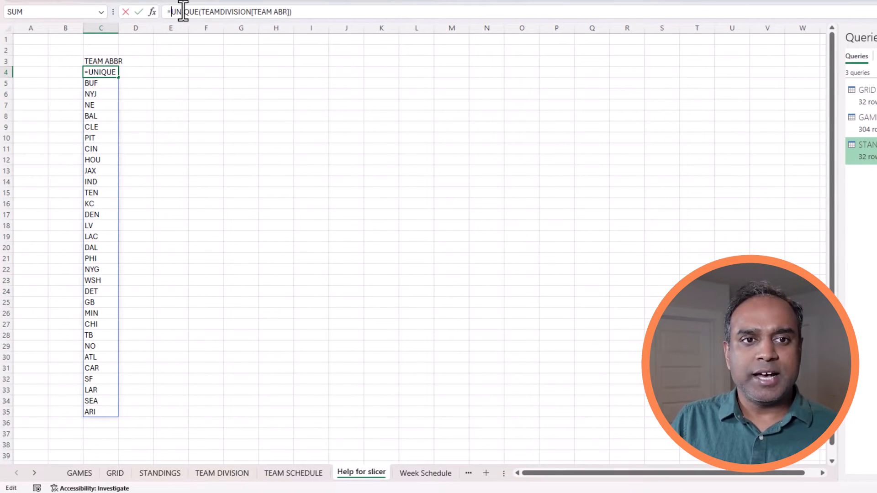
text(SORT()
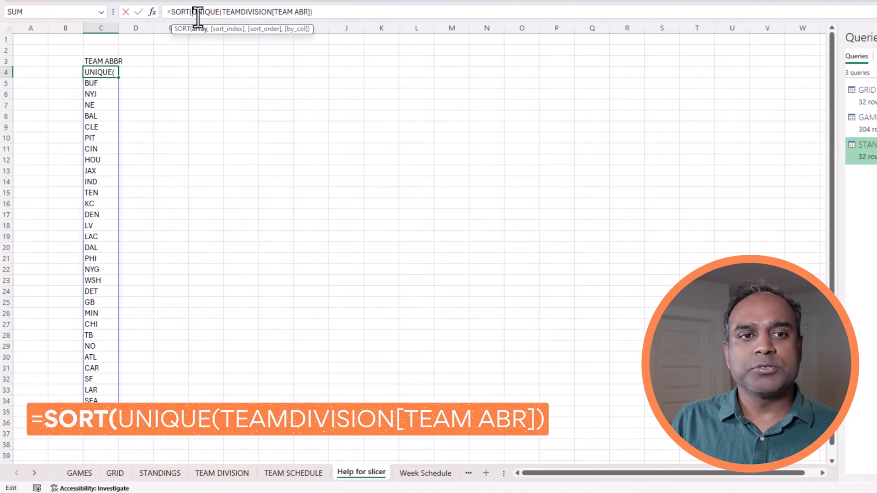
click(324, 15)
text())
key(Return)
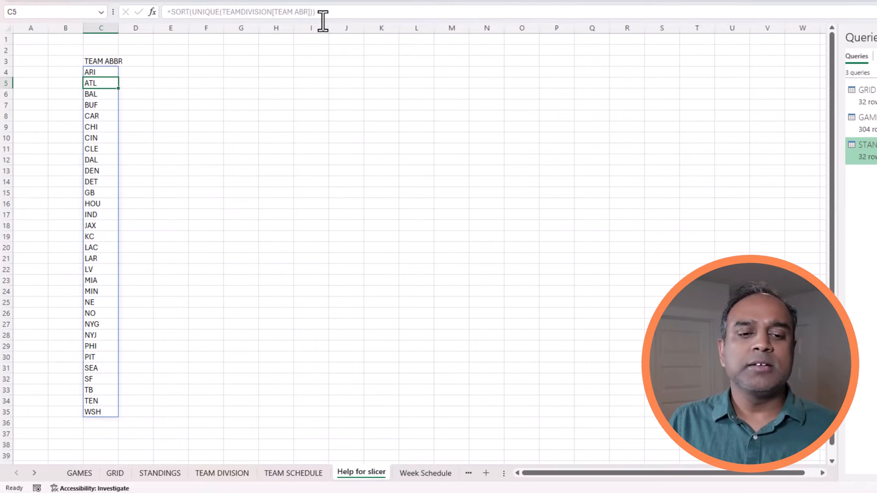
click(111, 71)
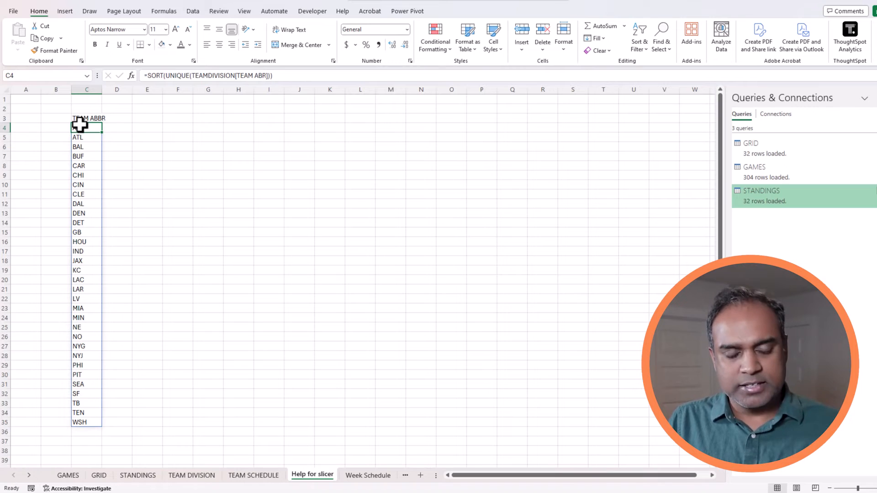
click(65, 11)
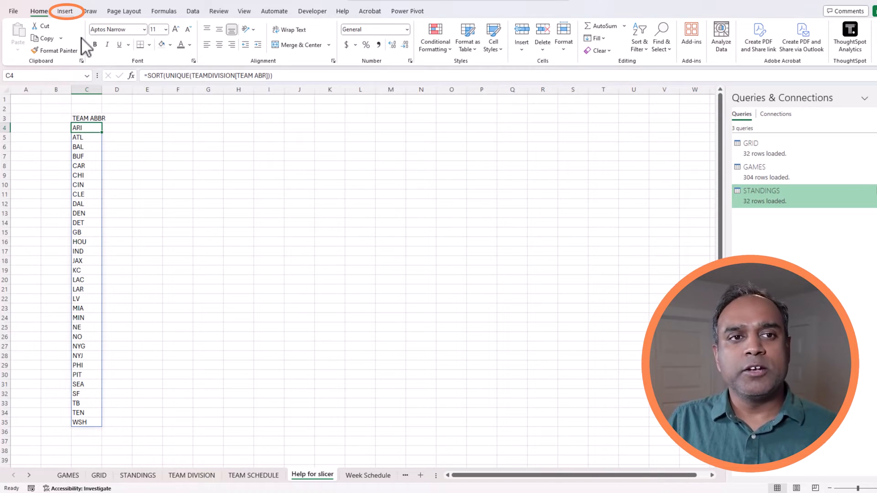
Insert a PivotTable from the team list on this sheet at C38.
click(22, 39)
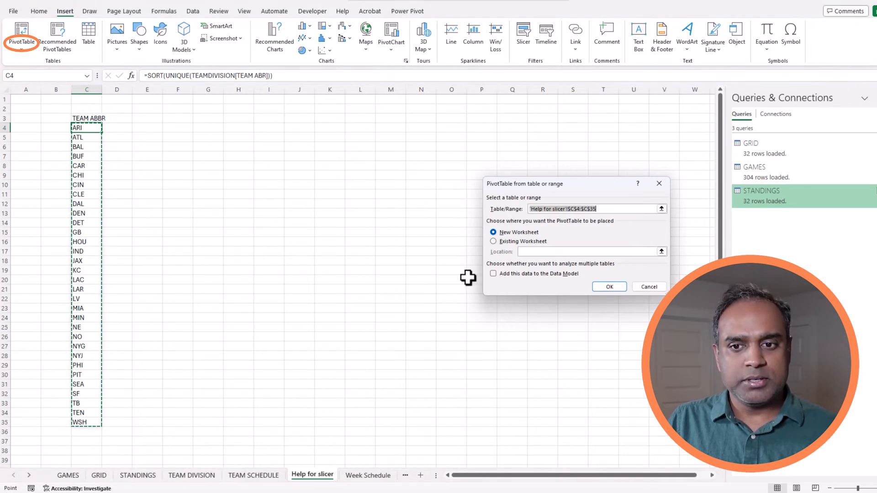
click(519, 241)
scroll(437, 298, down, 2)
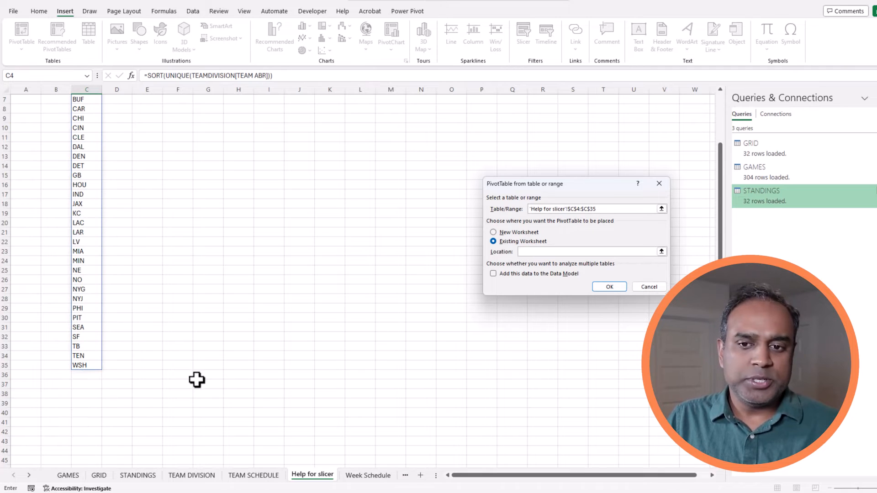
click(79, 394)
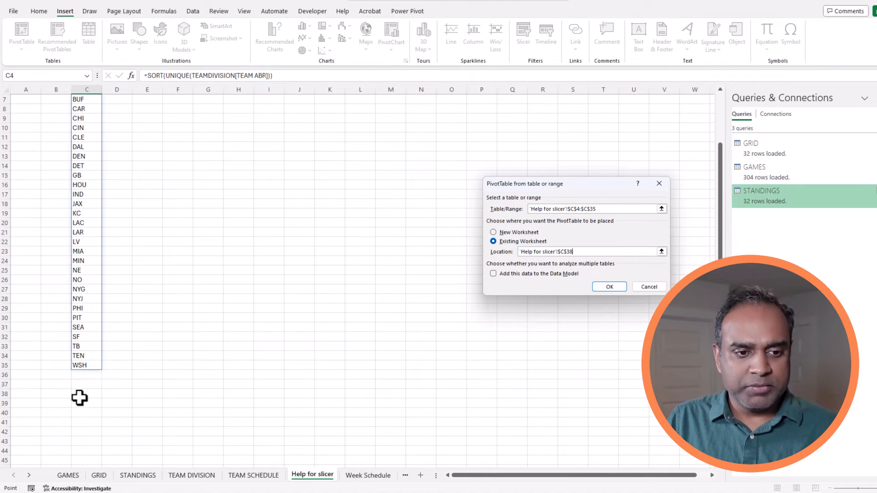
click(607, 286)
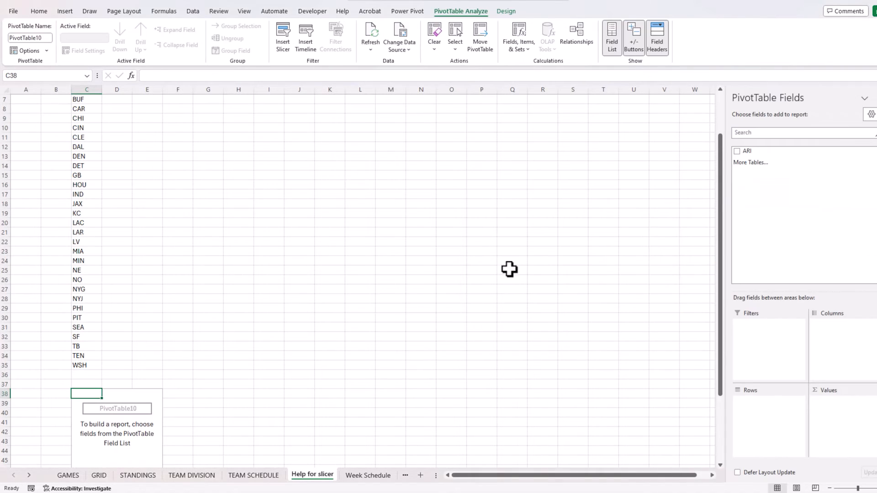
Change the pivot's data source to C3:C35 so it includes the TEAM ABBR header.
scroll(509, 268, down, 3)
scroll(94, 271, up, 5)
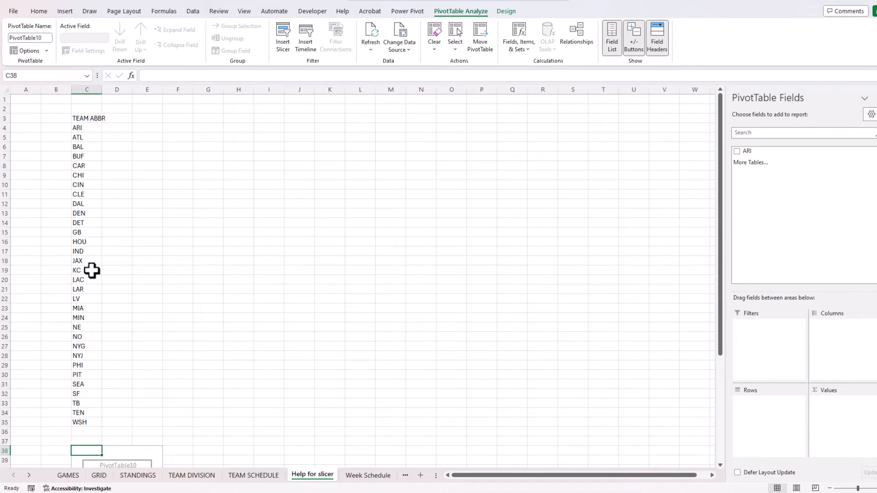
scroll(91, 271, down, 4)
click(118, 367)
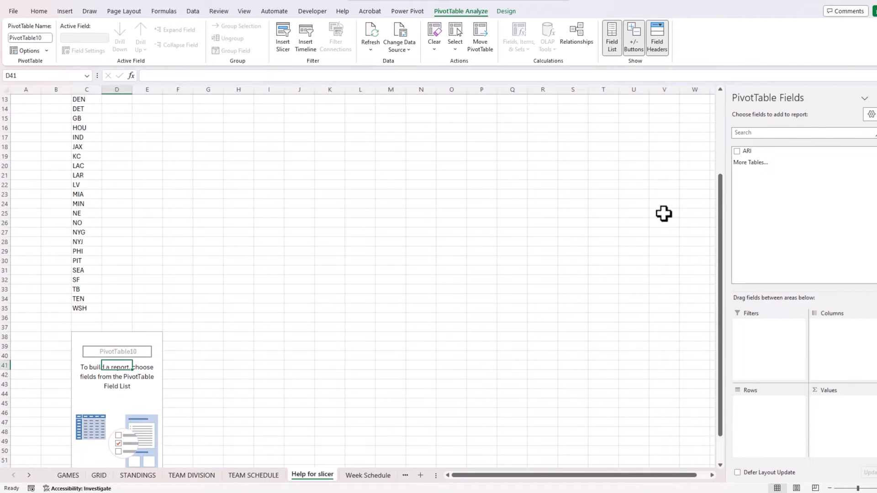
scroll(254, 217, up, 4)
scroll(254, 218, down, 4)
click(126, 354)
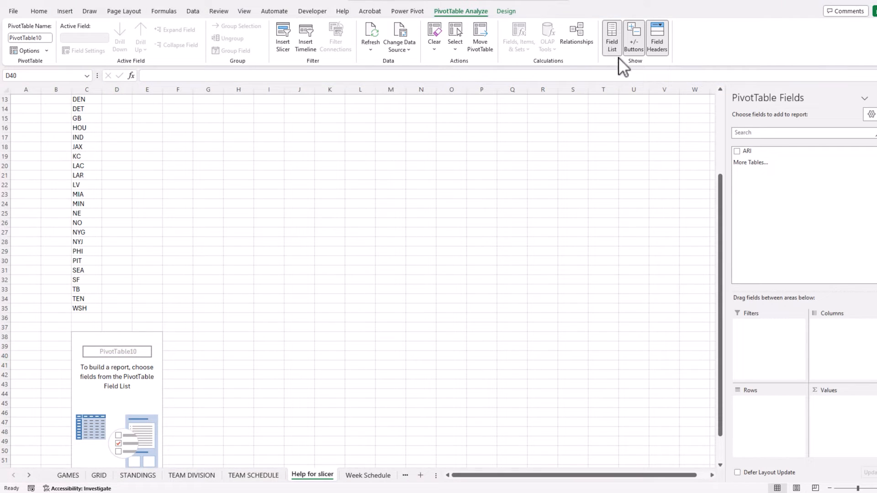
click(407, 51)
click(412, 62)
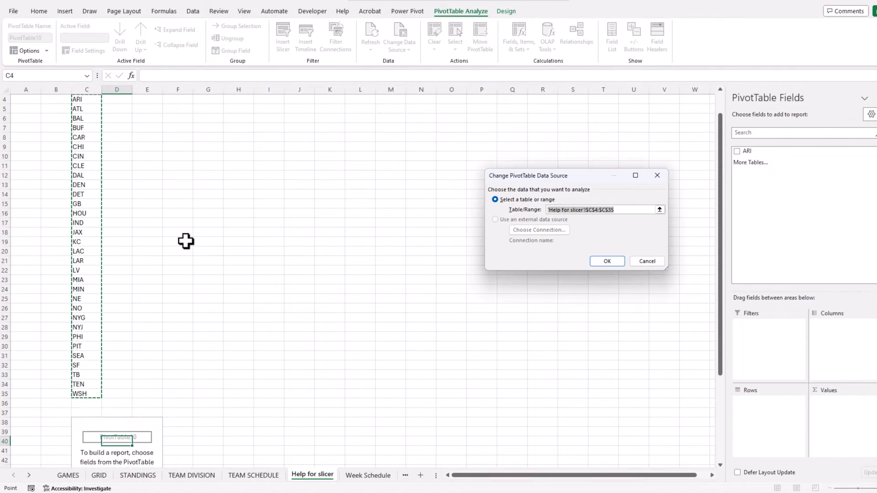
scroll(186, 241, up, 1)
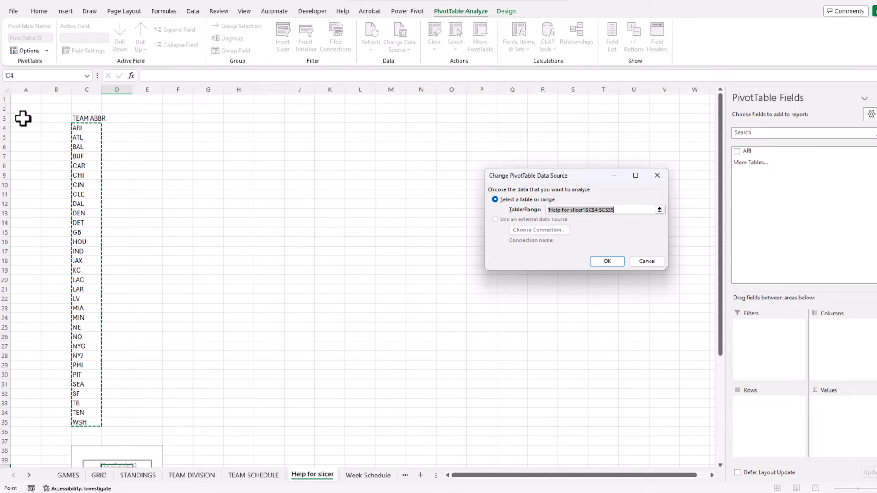
drag(85, 117, 79, 420)
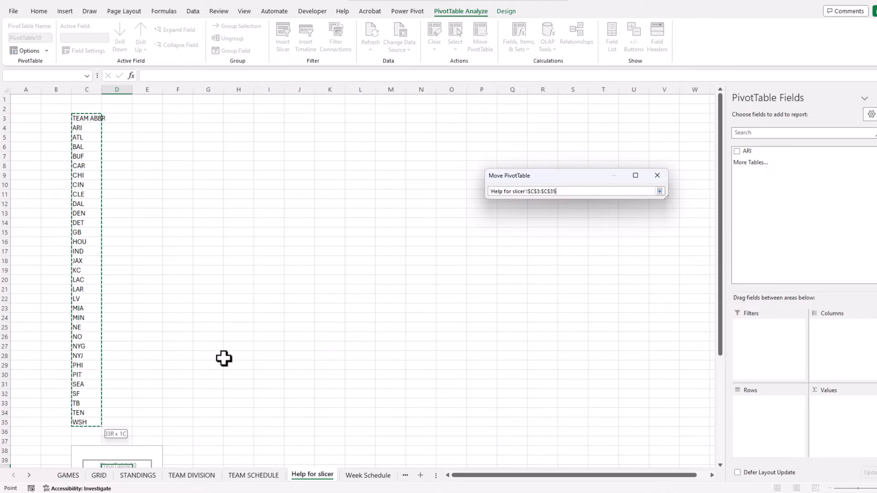
key(Return)
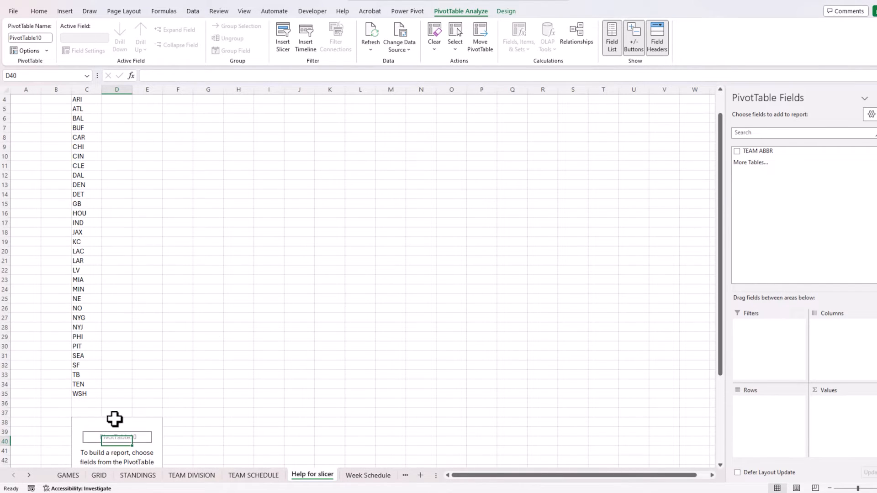
Add TEAM ABBR as the pivot's row field.
scroll(115, 411, down, 5)
drag(758, 151, 759, 416)
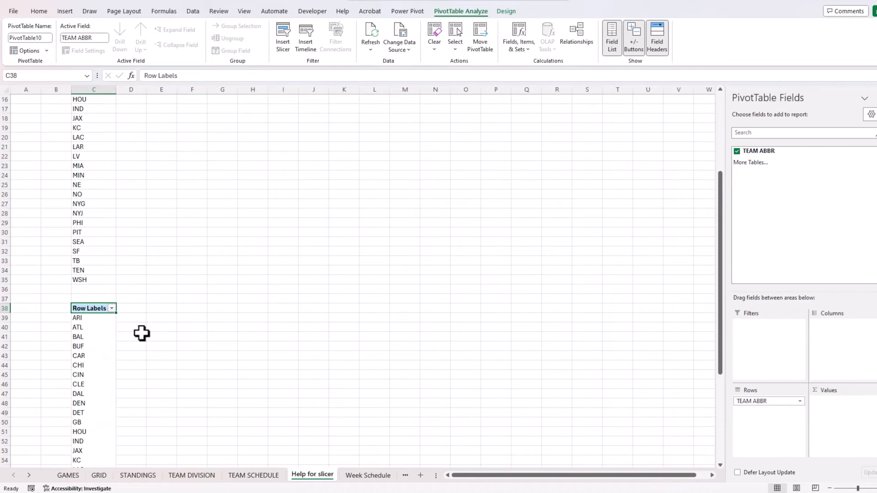
scroll(139, 332, down, 2)
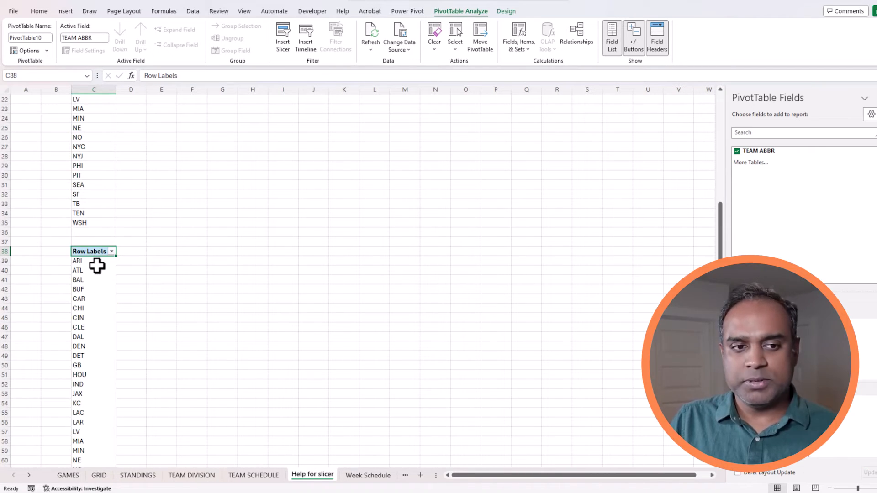
click(97, 261)
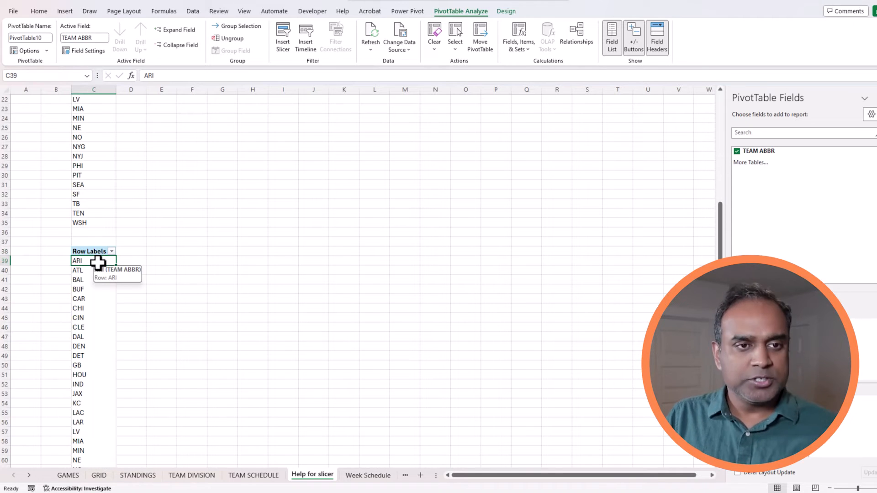
click(67, 11)
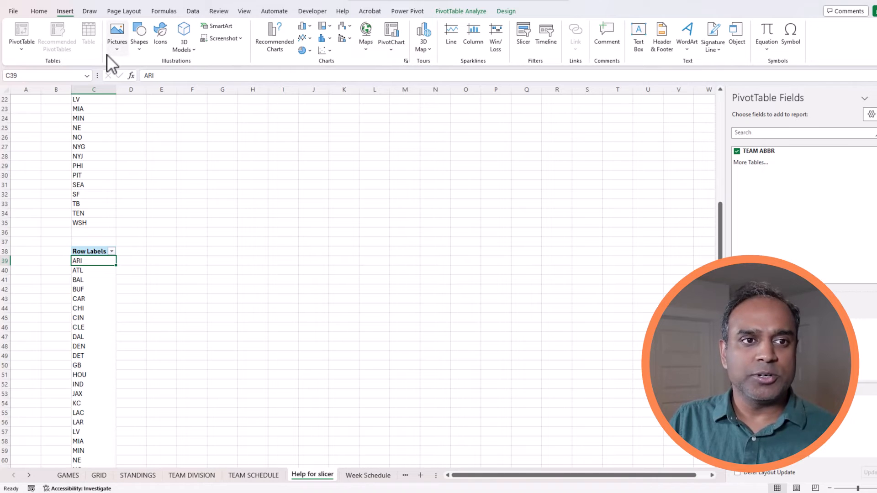
Insert a TEAM ABBR slicer for the pivot table.
click(524, 33)
drag(542, 141, 154, 246)
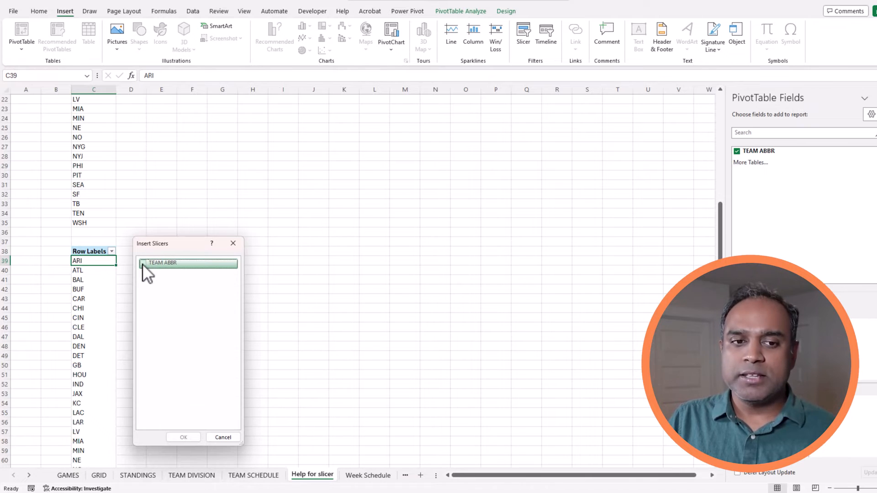
click(142, 263)
click(184, 436)
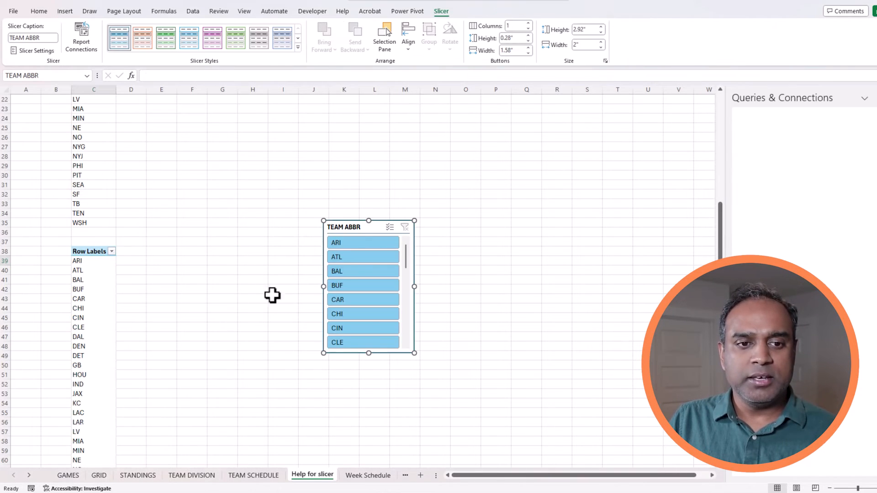
Try teams ARI, ATL, BUF, CAR and CIN in the slicer, ending on CIN.
click(358, 242)
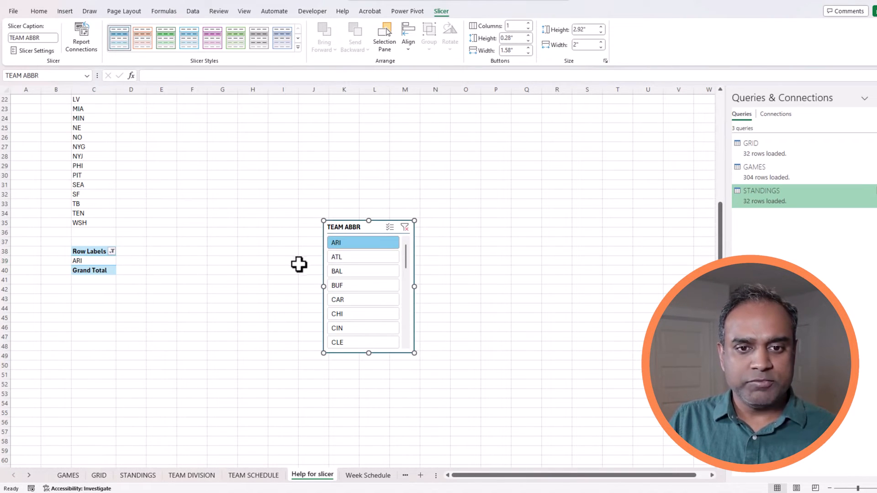
click(363, 257)
click(361, 286)
click(361, 300)
click(362, 328)
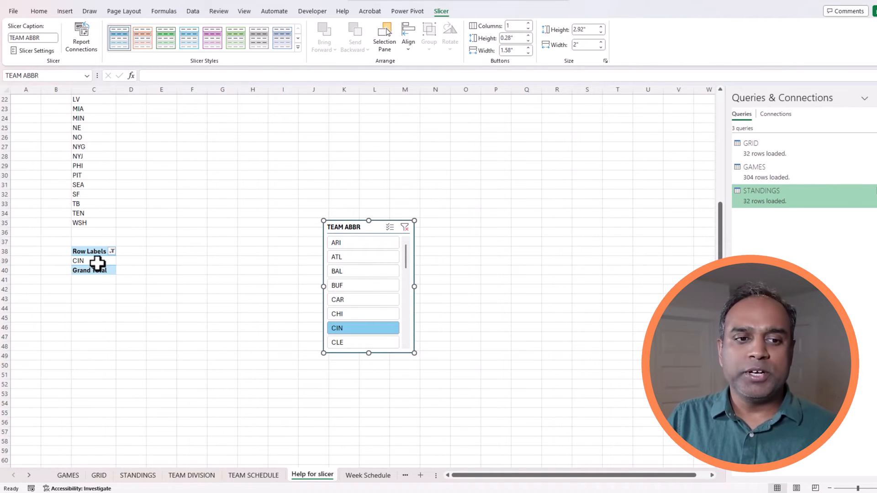
Name the chosen-team cell C39 TEAMSELECTED via the Name Box.
click(98, 262)
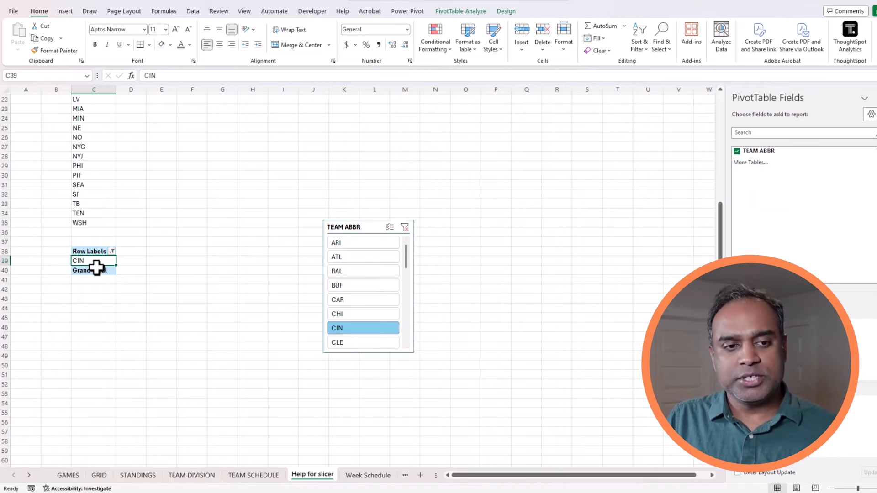
click(39, 76)
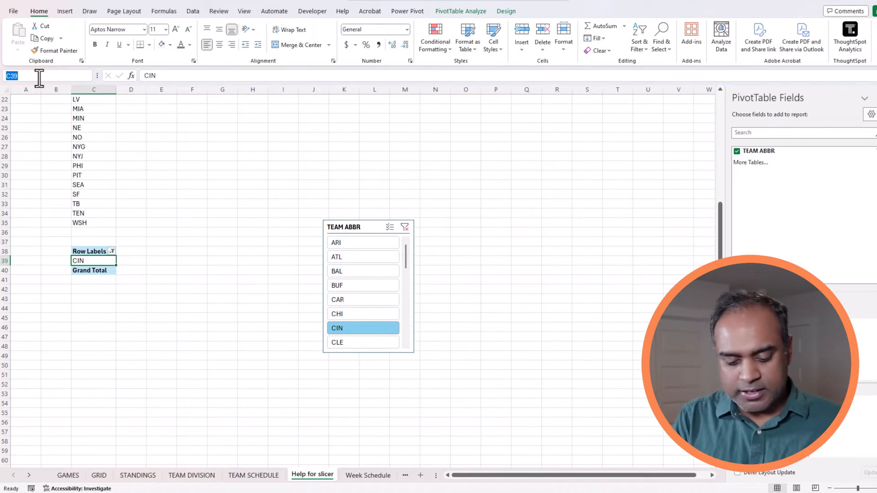
text(TEAMSELECTED)
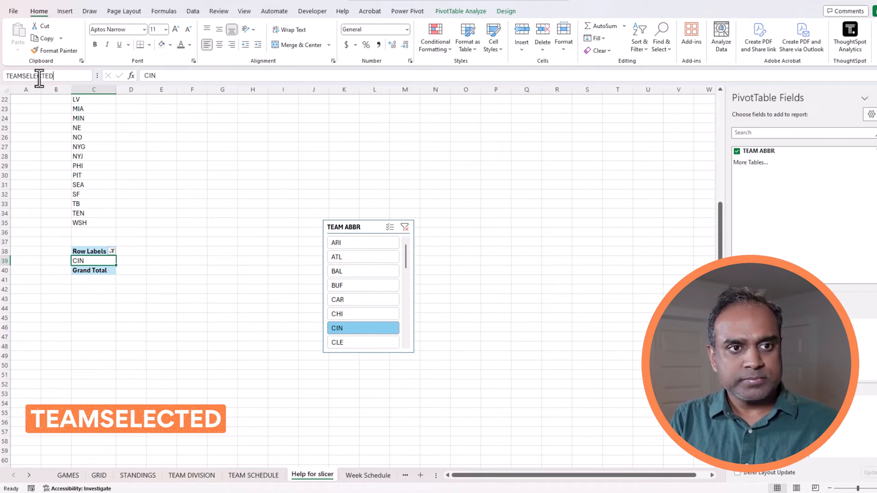
key(Return)
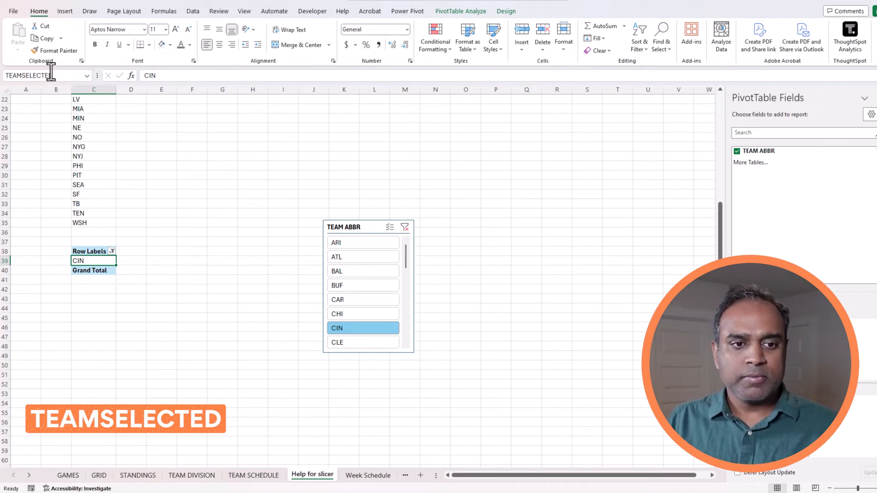
Cut the TEAM ABBR slicer off this sheet and go to TEAM SCHEDULE.
click(354, 228)
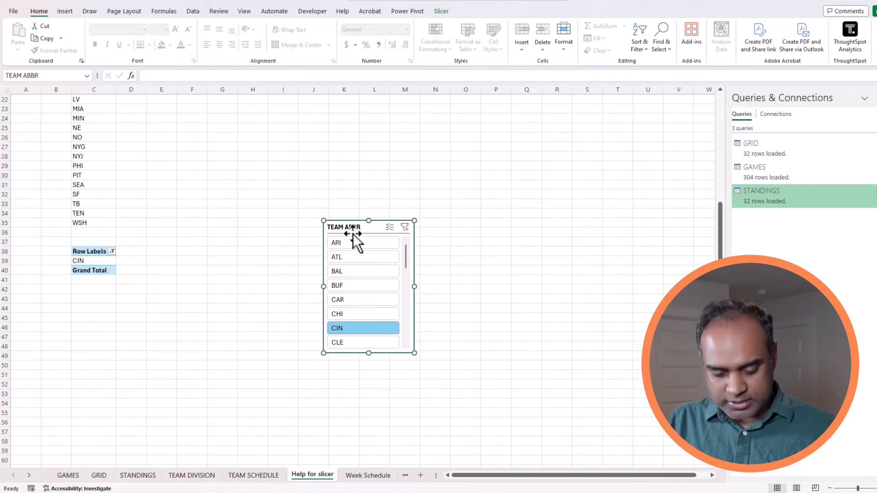
key(Delete)
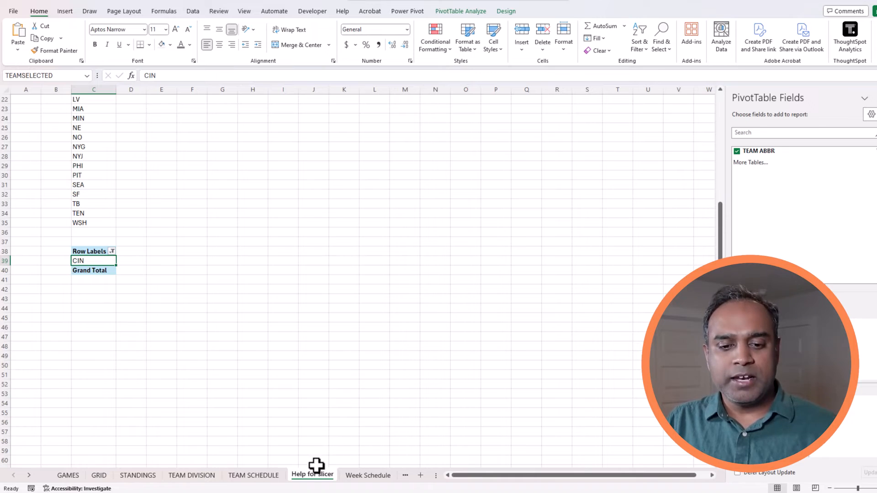
click(275, 476)
Paste the TEAM ABBR slicer at C4 and move it up to the sheet's top.
click(81, 130)
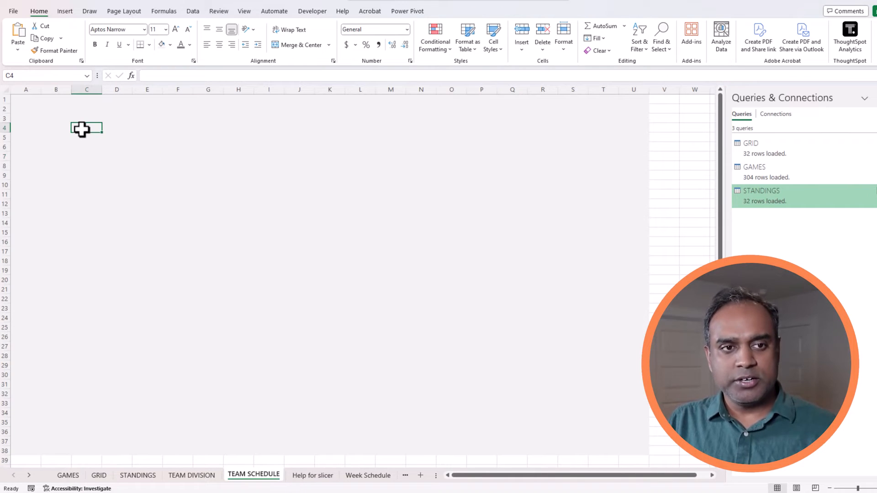
key(ctrl+v)
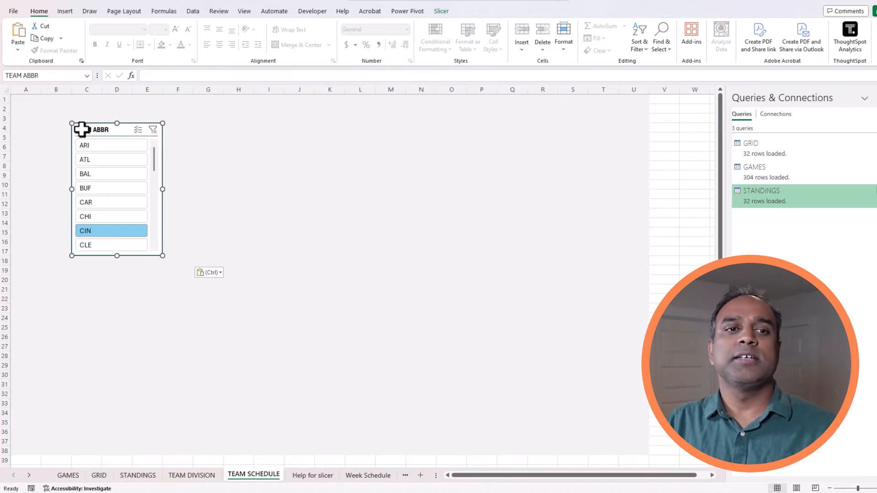
drag(82, 129, 83, 117)
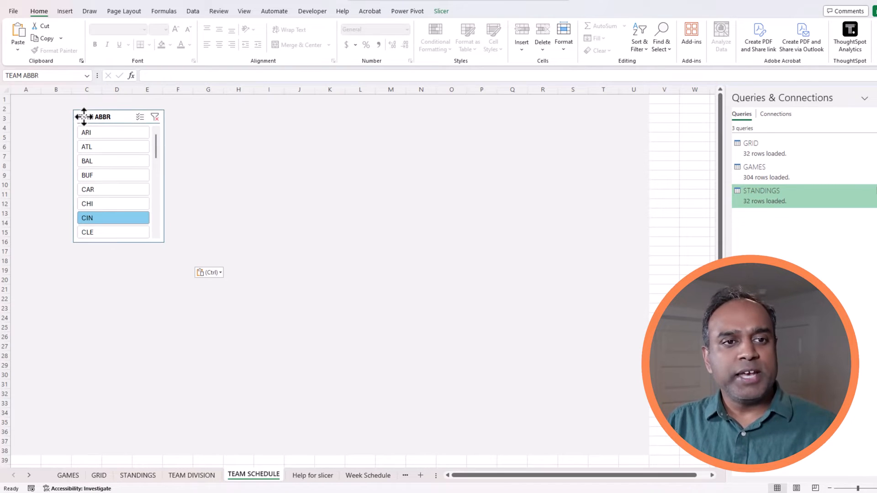
Give the slicer 8 button columns, widen it to fit all teams, and choose CAR.
click(442, 12)
click(529, 23)
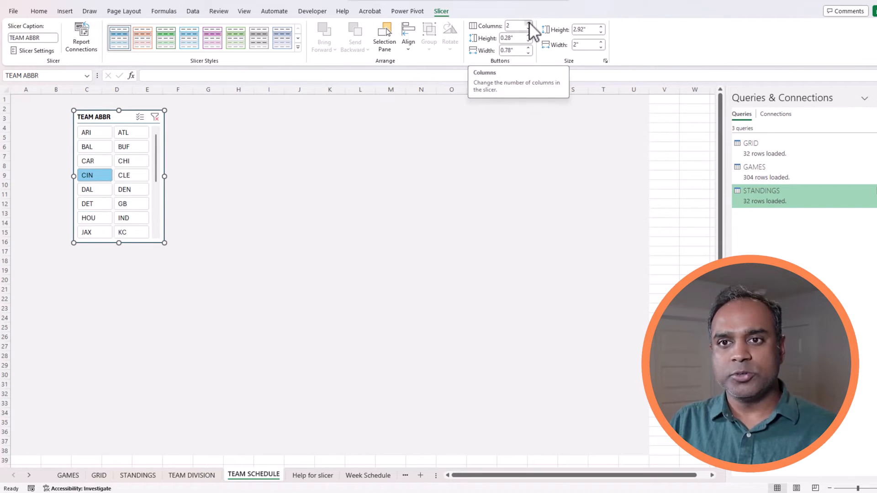
click(528, 23)
click(529, 23)
click(528, 23)
click(529, 23)
click(528, 23)
click(528, 24)
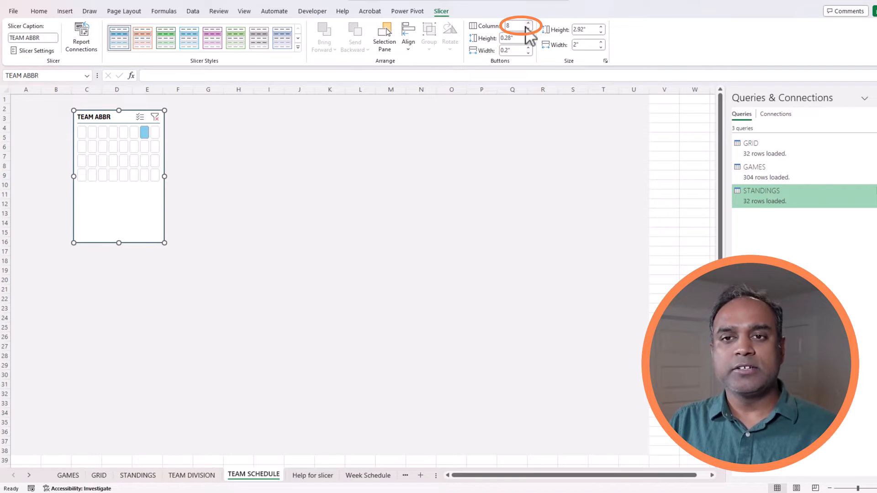
drag(165, 243, 311, 184)
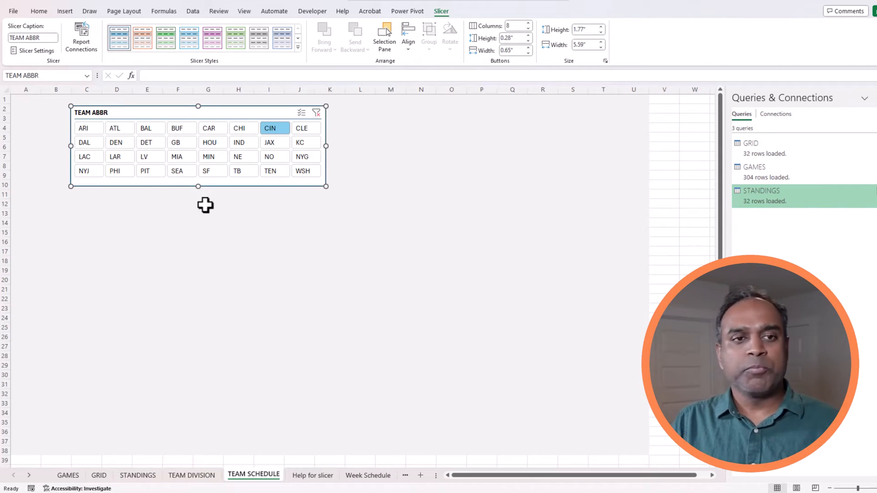
click(220, 130)
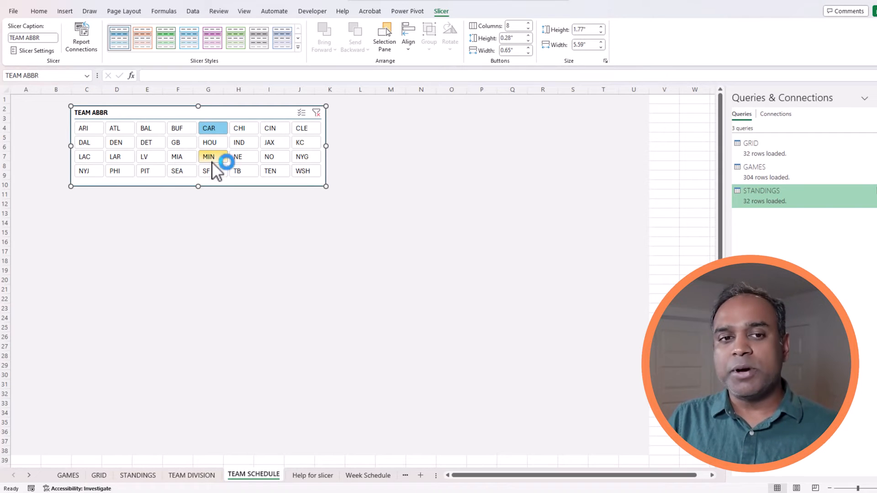
click(108, 204)
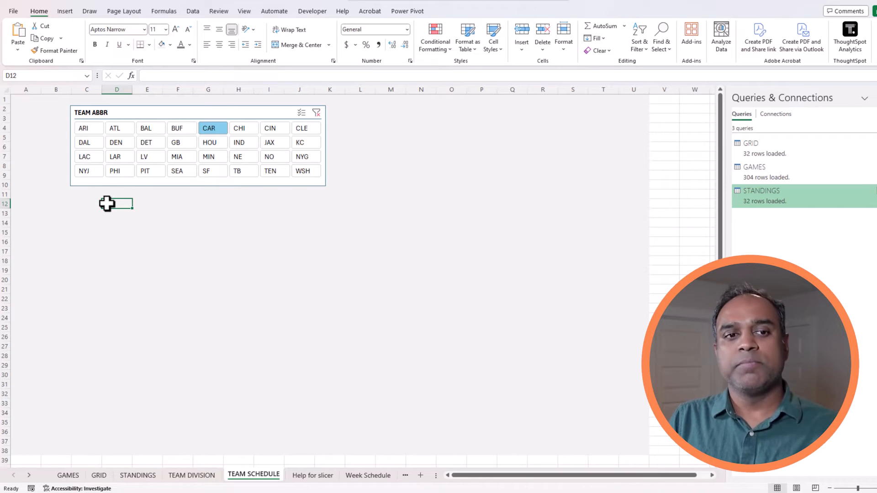
In C12, type =FILTER(GAMES,SEARCH(TEAMSELECTED,GAMES[MATCHUP])) using autocomplete.
click(97, 206)
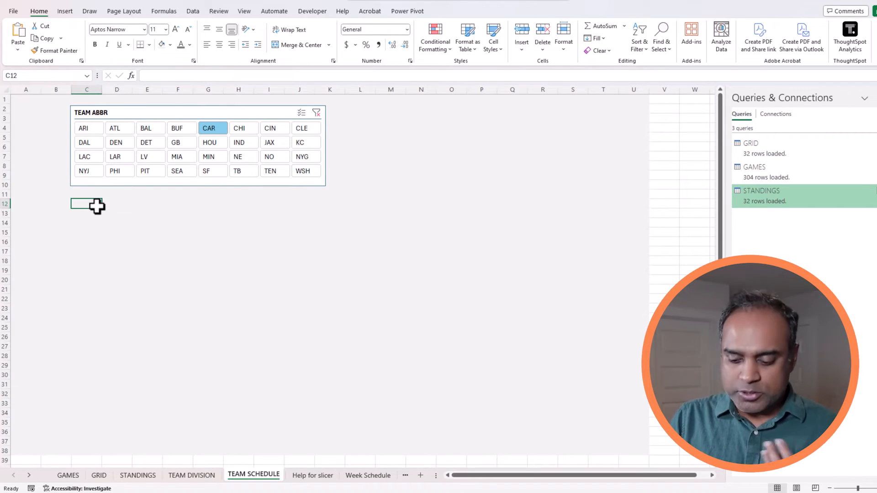
text(=filter()
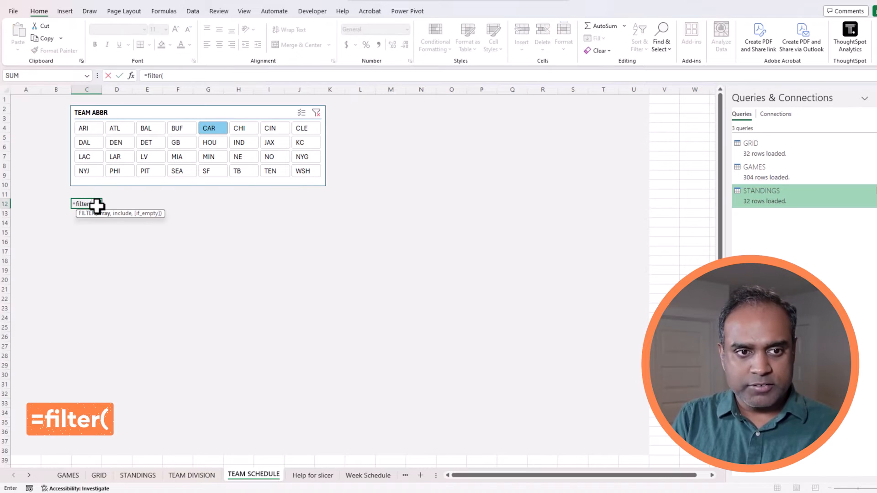
text(GAME)
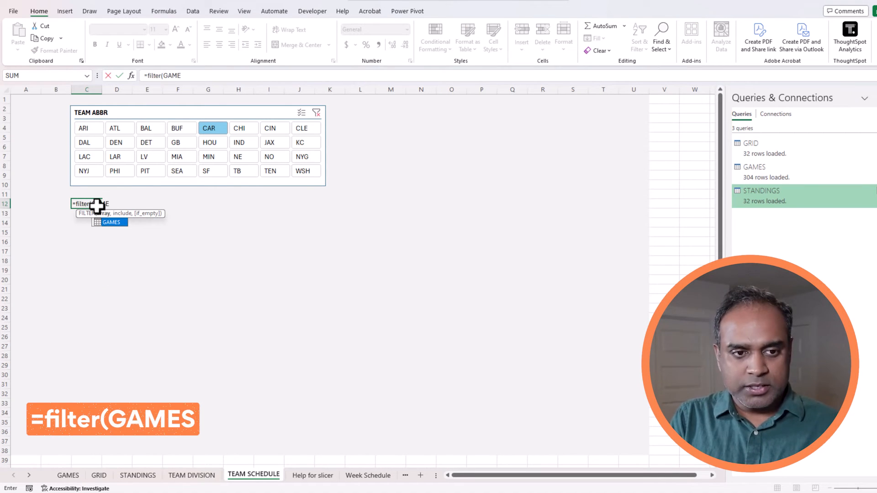
text(S)
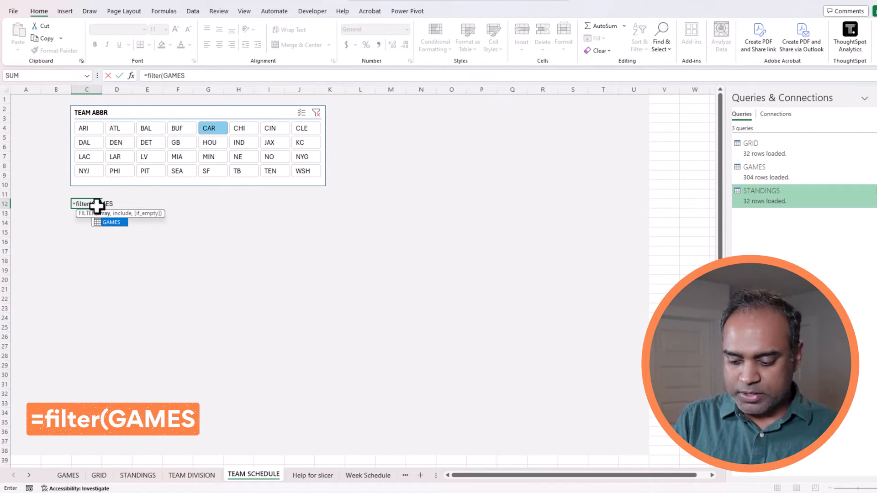
text([)
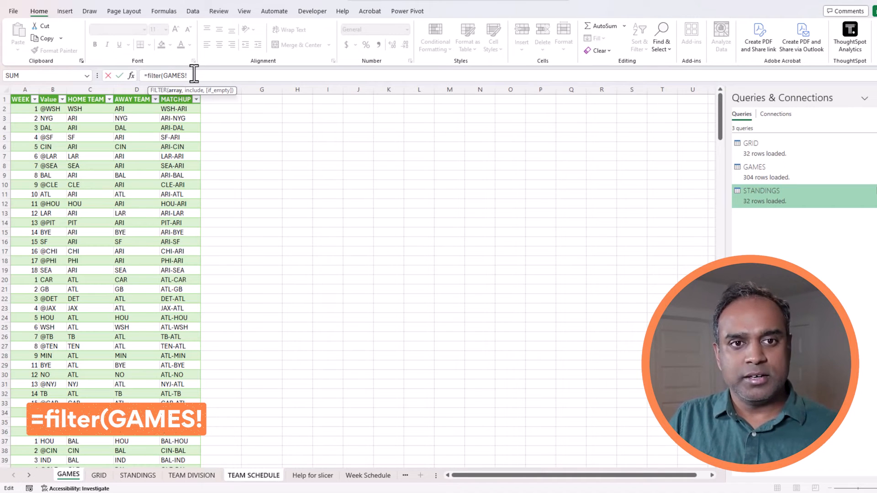
key(BackSpace)
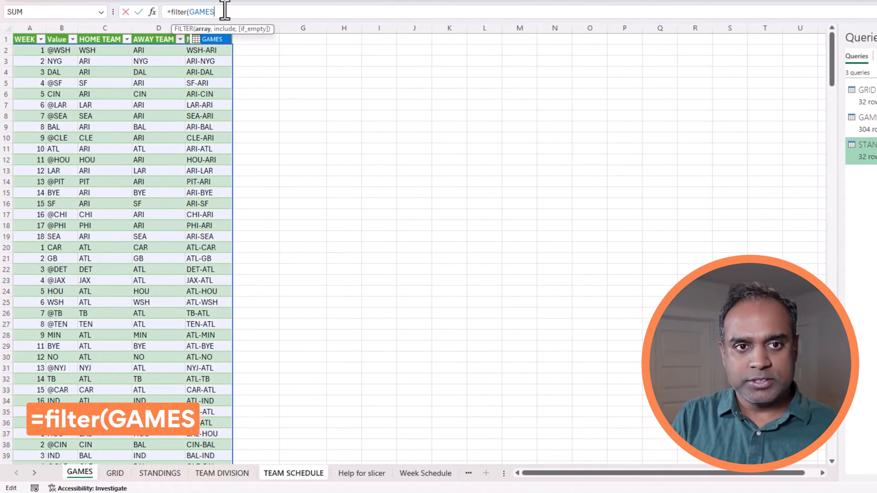
text(,)
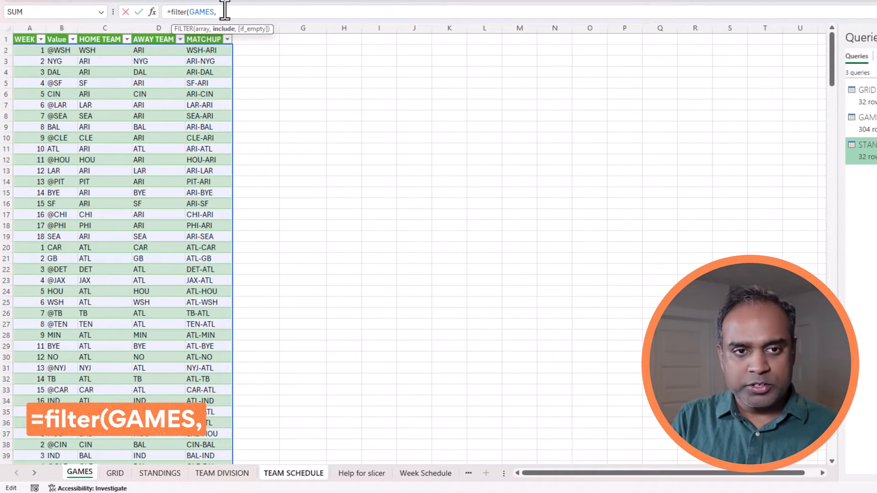
text(SEARCH()
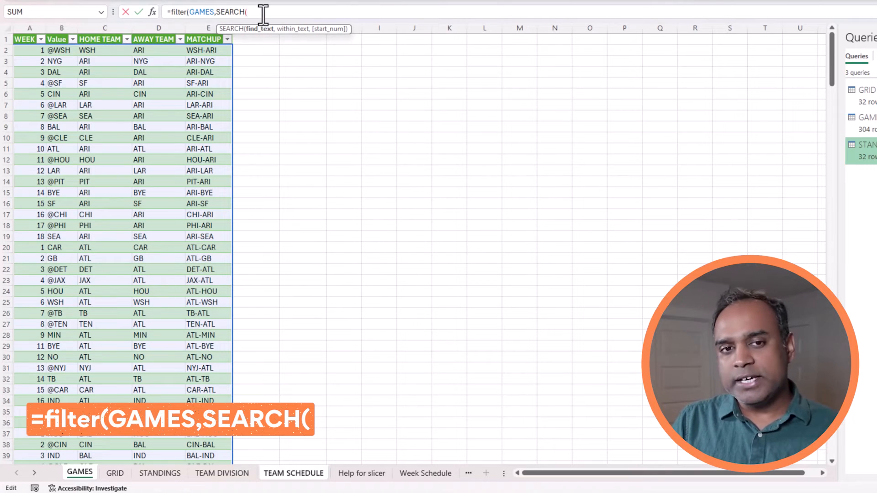
text("T)
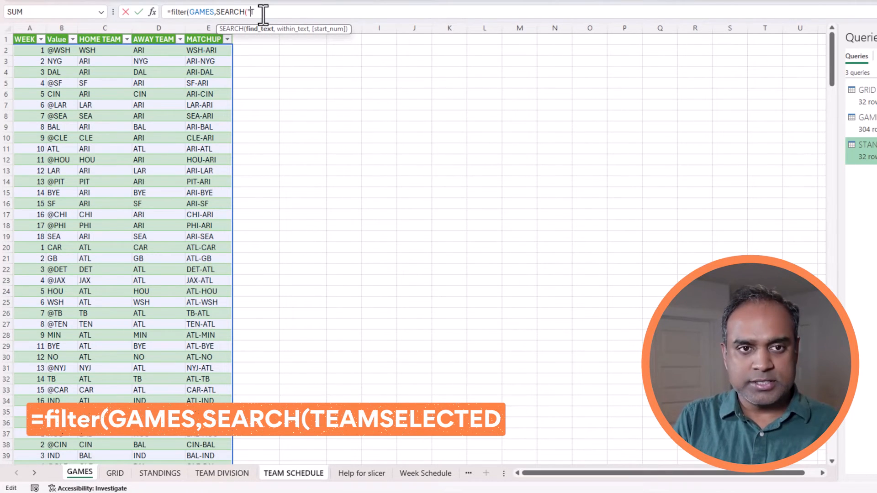
key(BackSpace)
text(TEAMSELE)
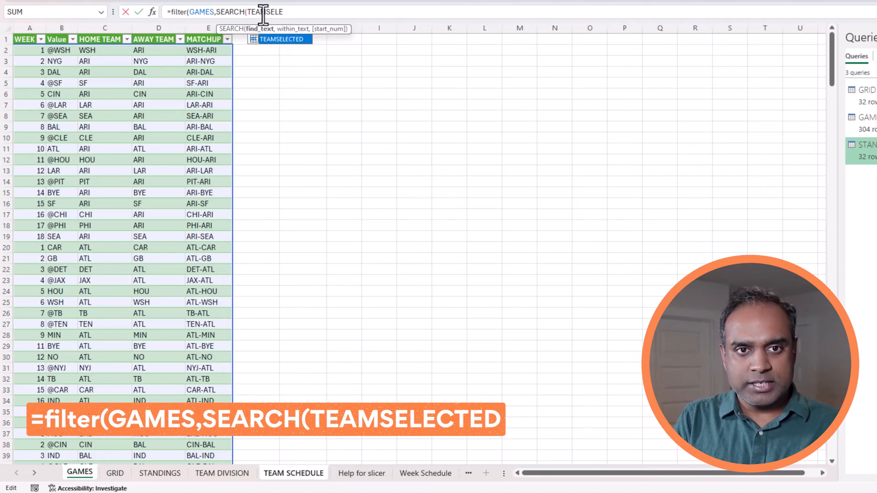
text(CT)
text(ED)
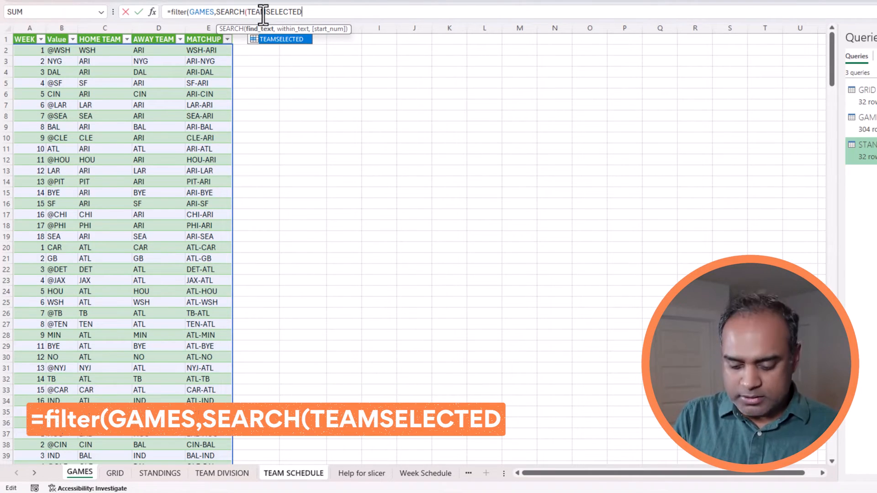
text(,)
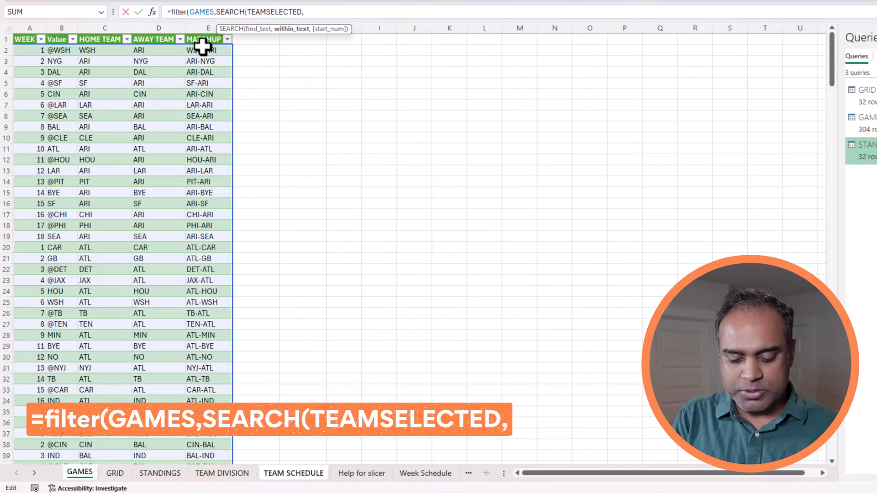
text(GAMES[)
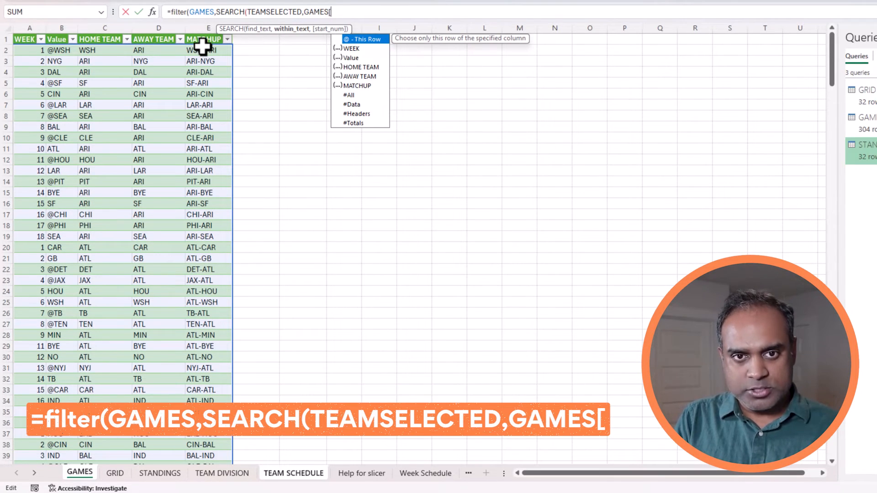
text(MA)
key(Tab)
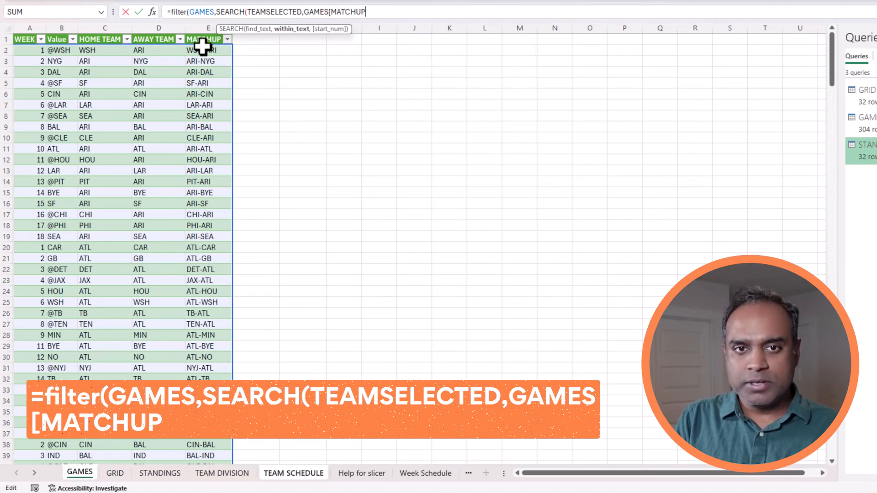
text(]))
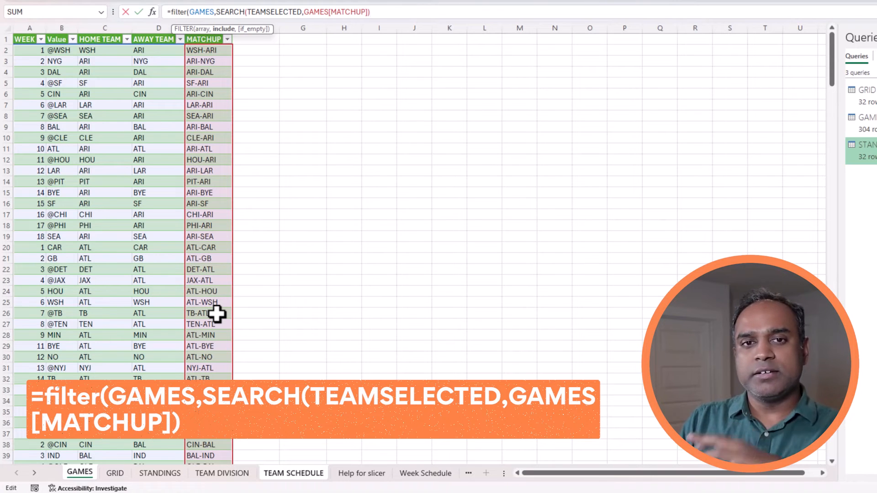
Complete C12 as =FILTER(GAMES,IFERROR(SEARCH(TEAMSELECTED,GAMES[MATCHUP]),0)>0) to spill CAR's games.
click(216, 11)
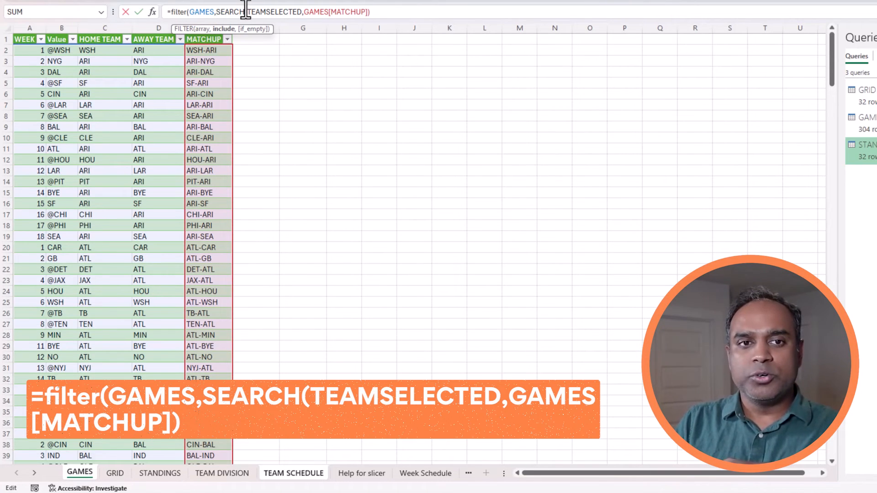
text(IFERROR()
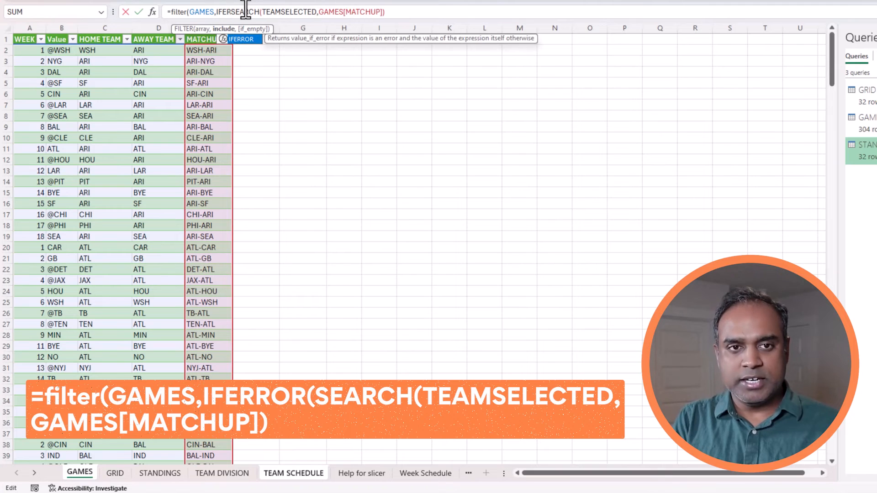
click(434, 11)
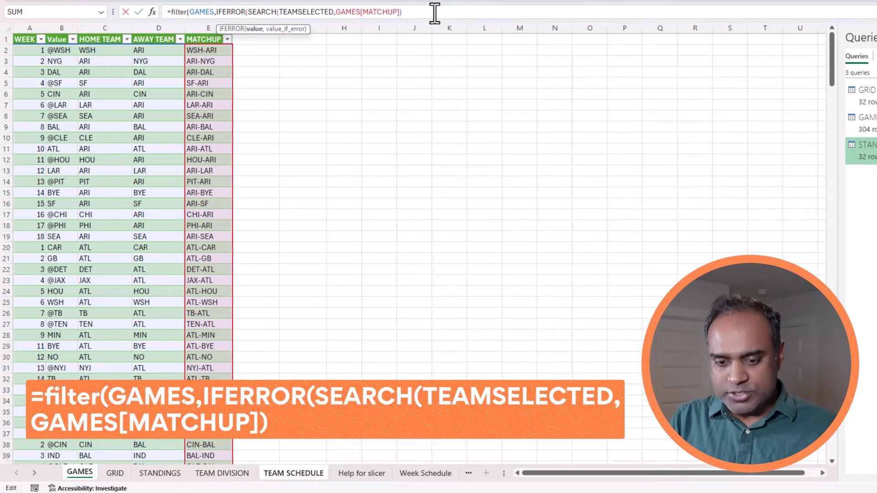
text(,0))
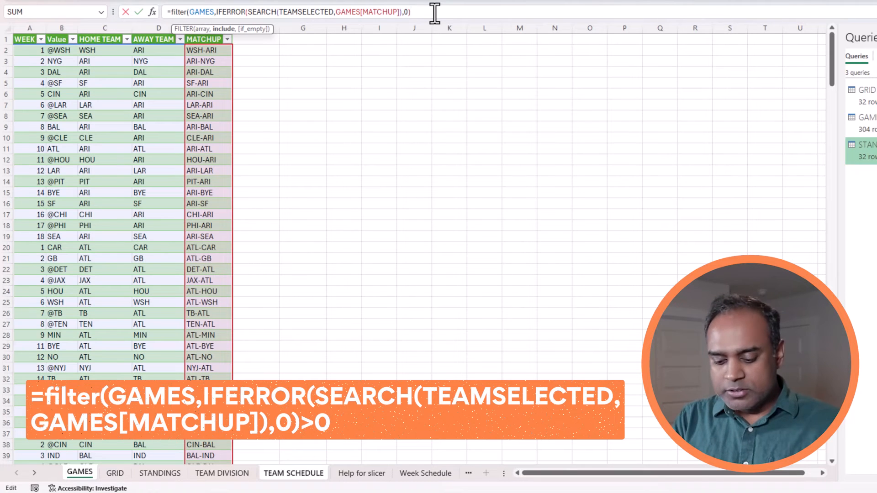
text(>0)
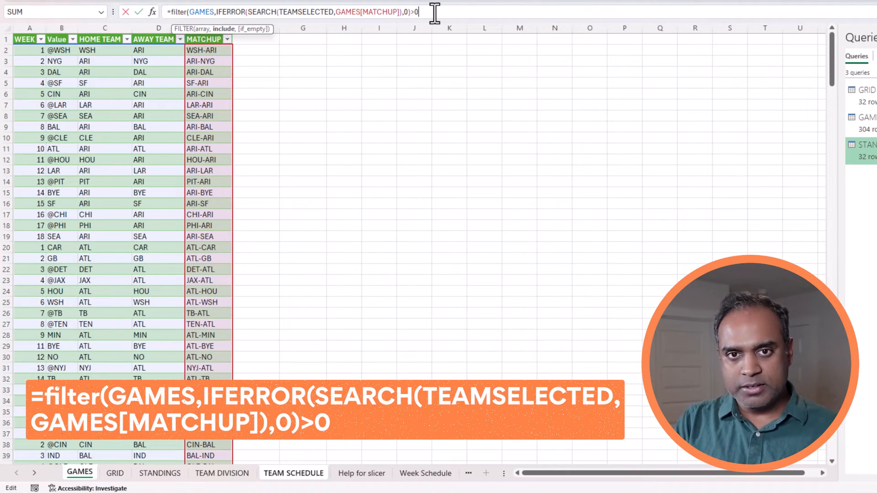
text())
key(Return)
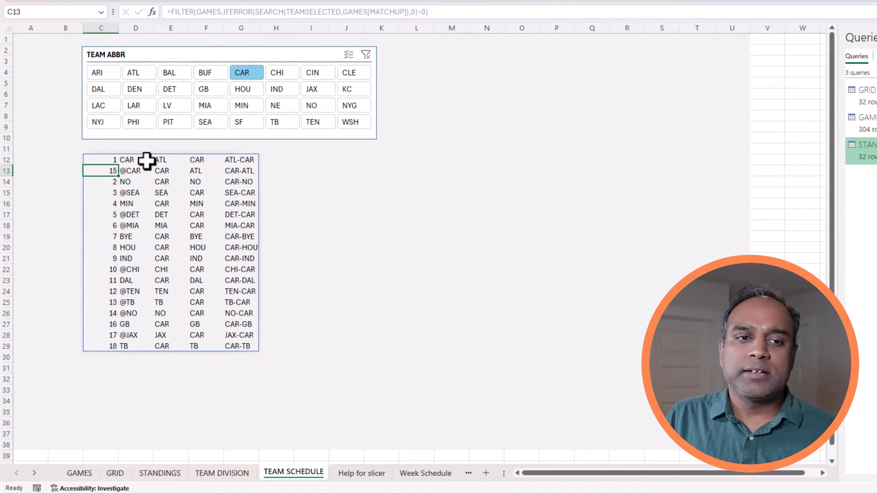
Inspect the spilled matchup values and the TEAMSELECTED reference in the C12 formula.
click(235, 163)
click(242, 173)
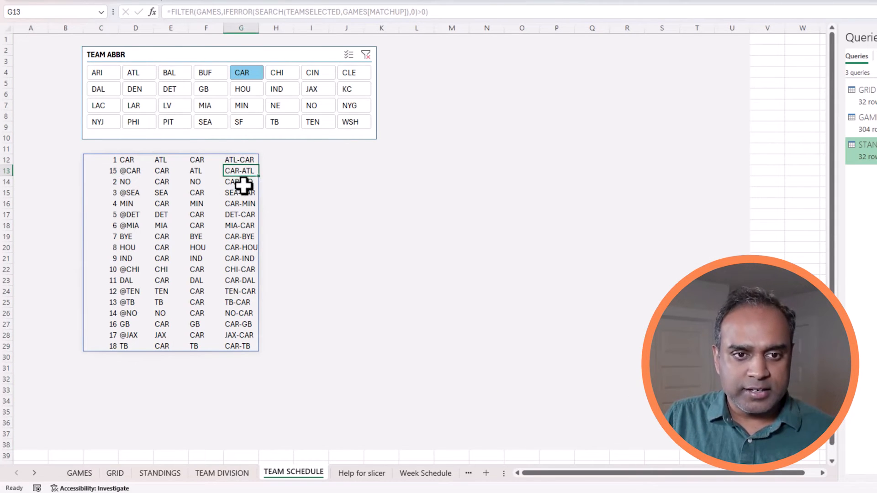
click(243, 184)
key(Down)
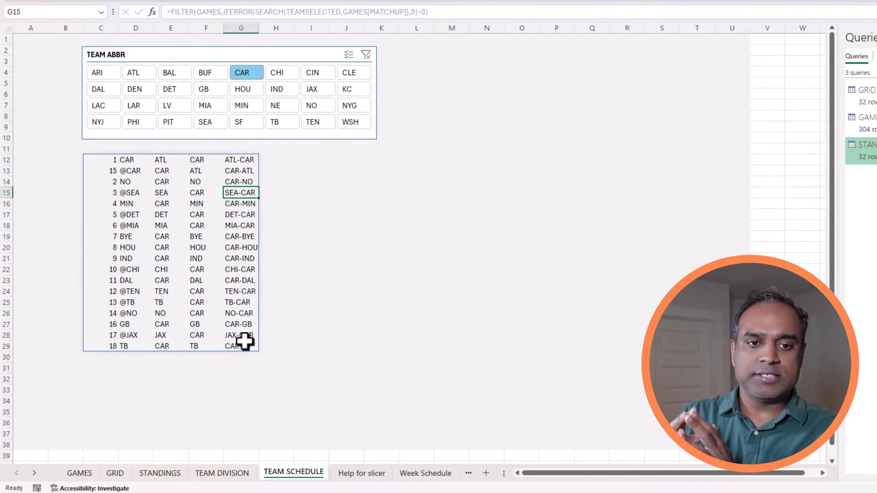
click(112, 161)
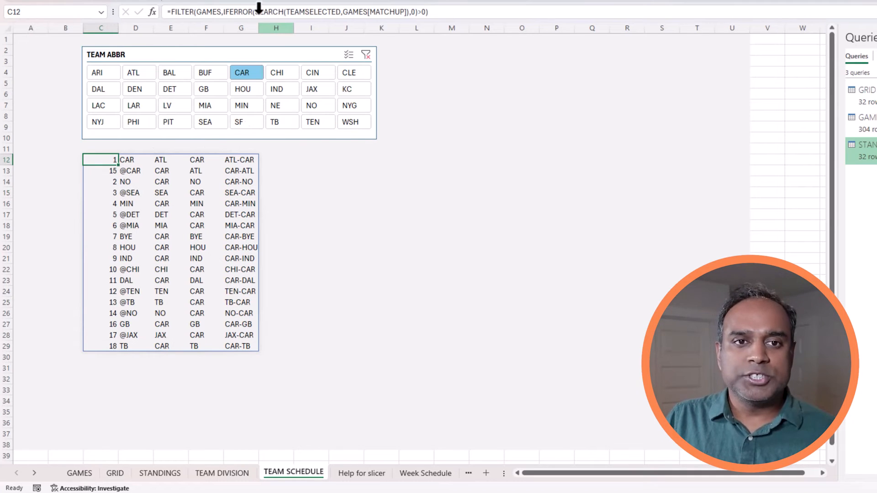
click(295, 11)
double_click(294, 11)
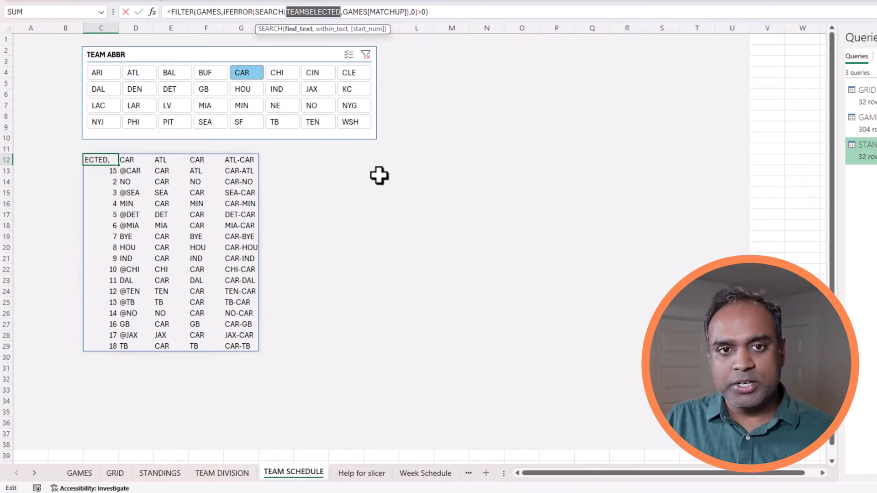
key(Escape)
Pick CHI in the TEAM ABBR slicer so the list shows Chicago's games.
click(281, 75)
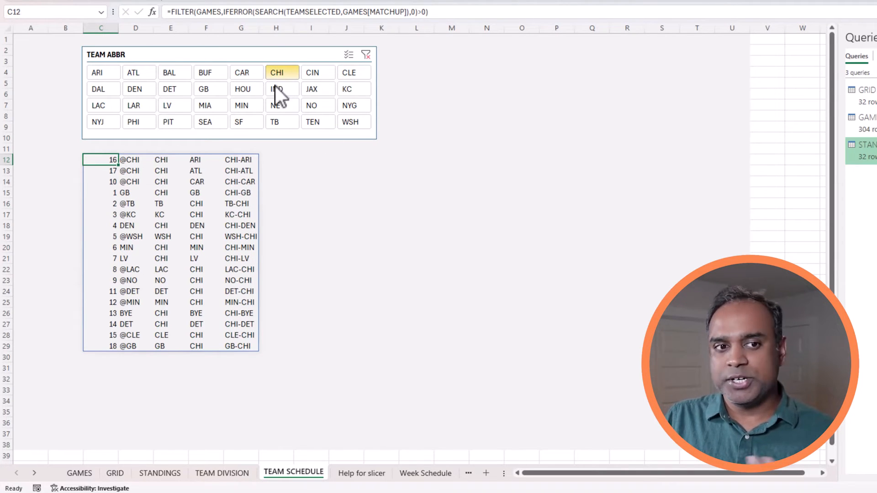
click(332, 16)
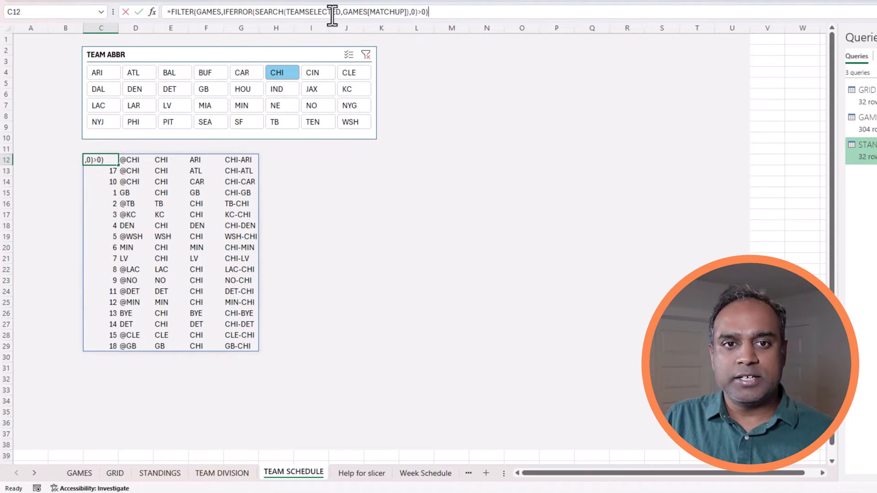
double_click(332, 11)
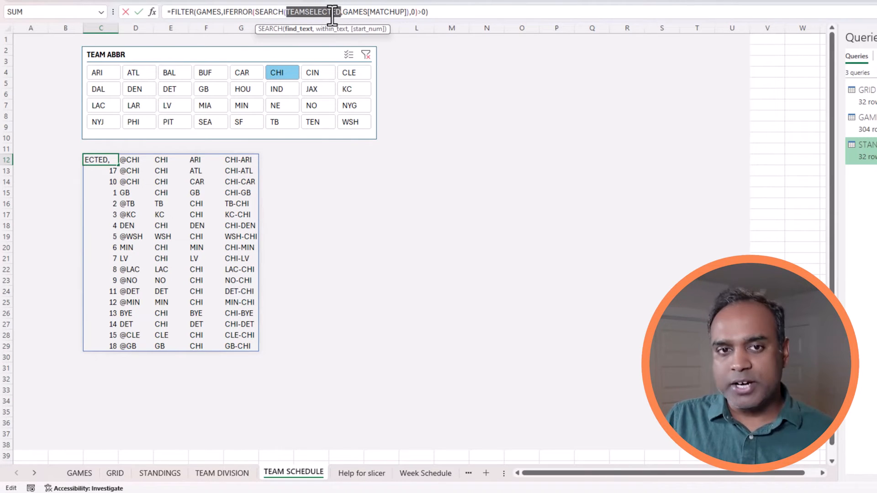
key(Escape)
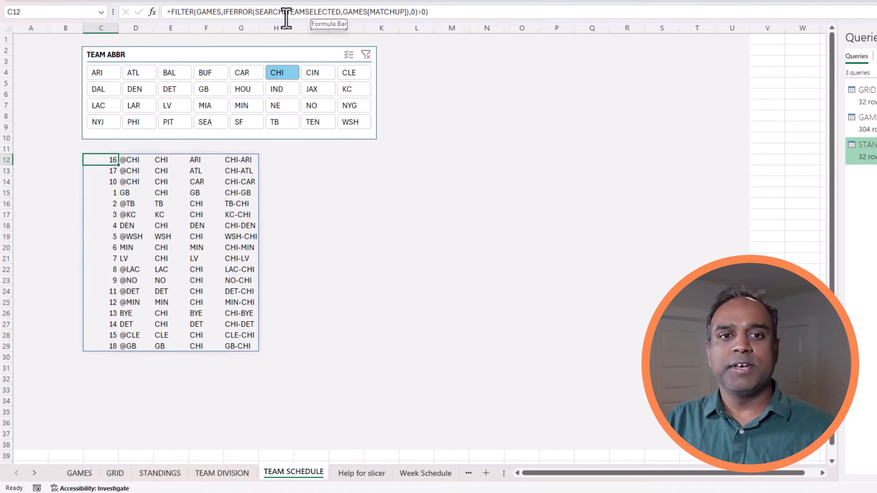
click(172, 11)
Wrap the C12 FILTER formula in SORT(...,1,1) to list Chicago's games by week, ascending.
text(SORT()
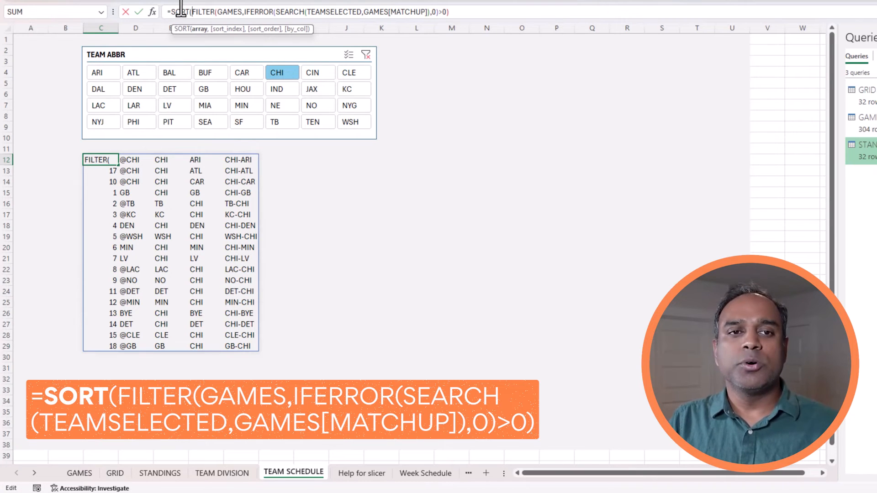
click(447, 11)
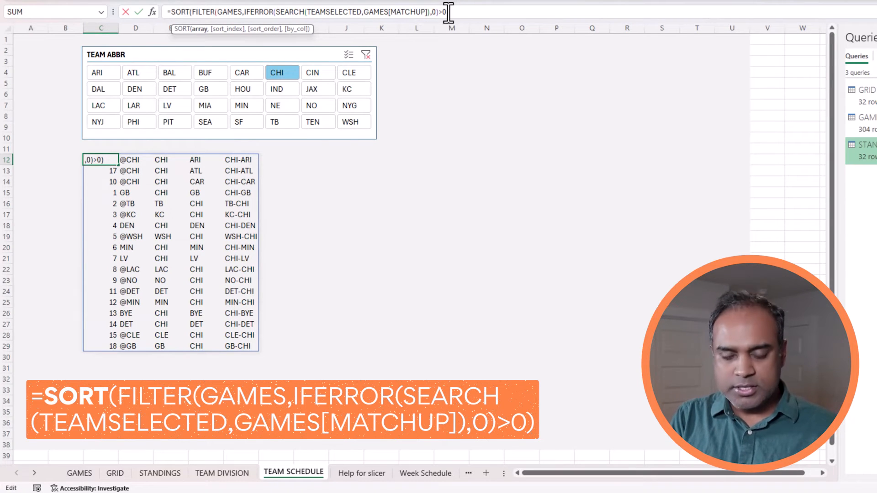
text(,1)
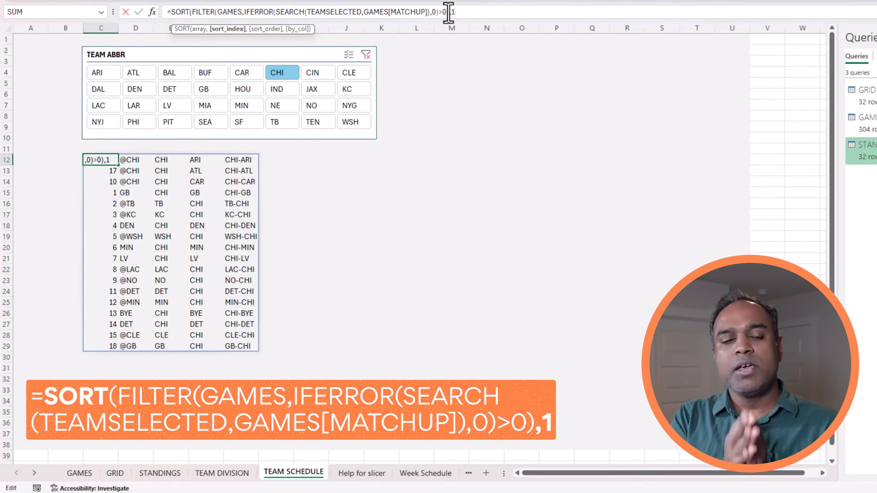
text(,)
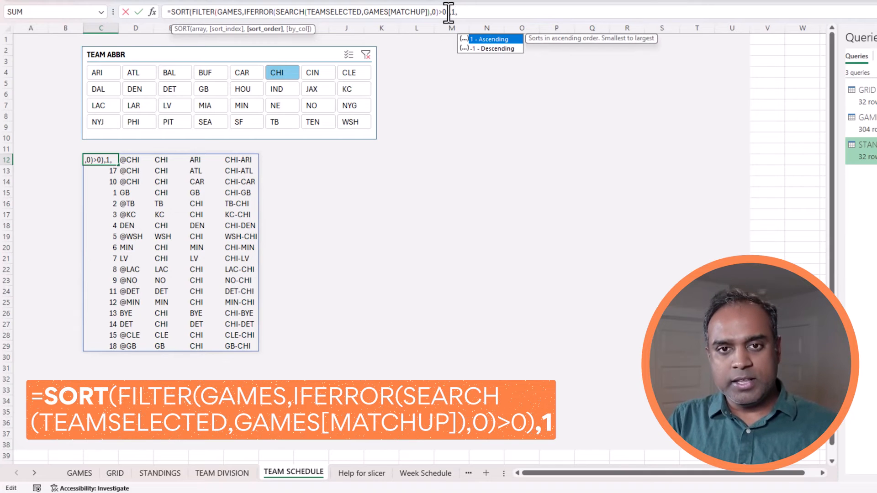
text(1)
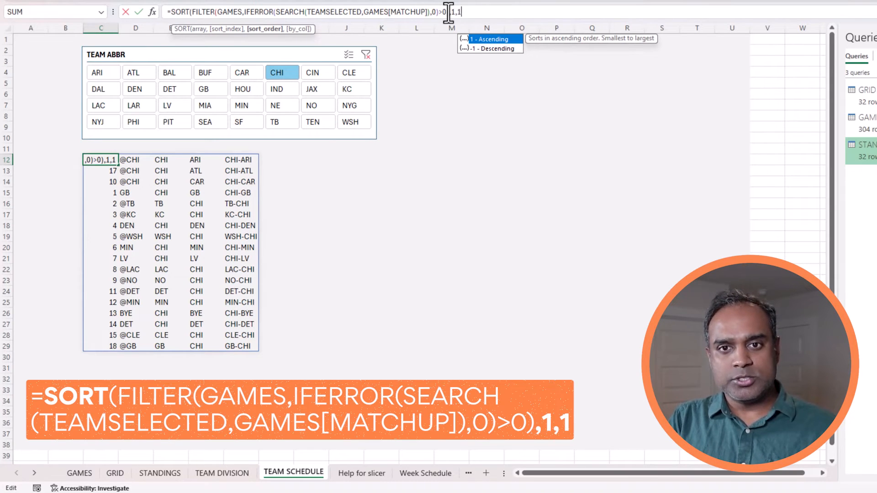
text())
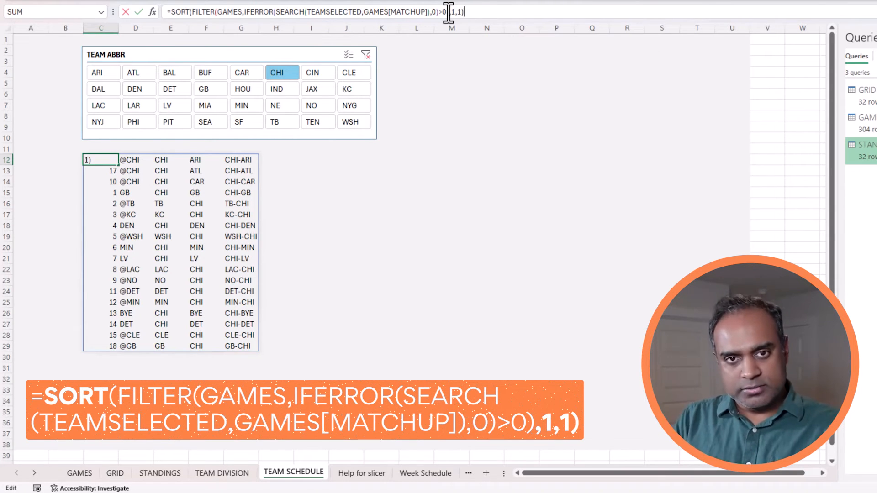
key(Return)
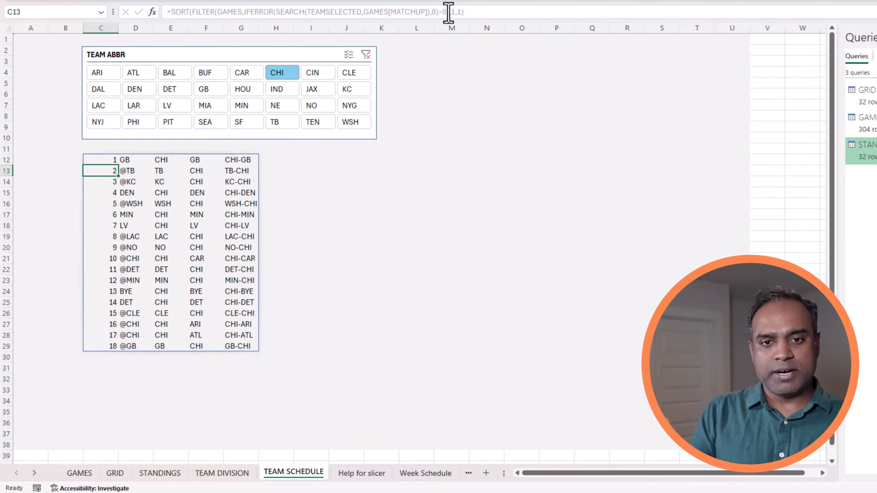
key(Up)
key(Up)
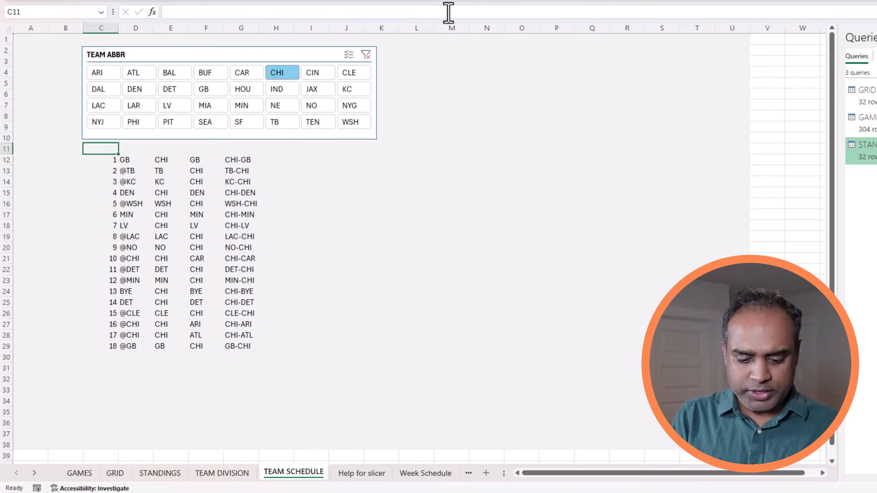
Enter the heading WEEK in C11, then check the spilled home and away team columns.
text(WEEK)
key(Return)
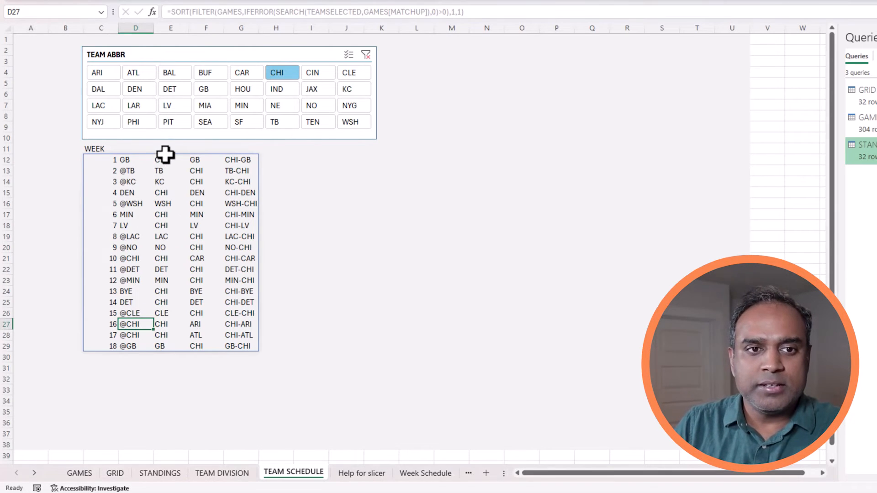
drag(165, 159, 176, 346)
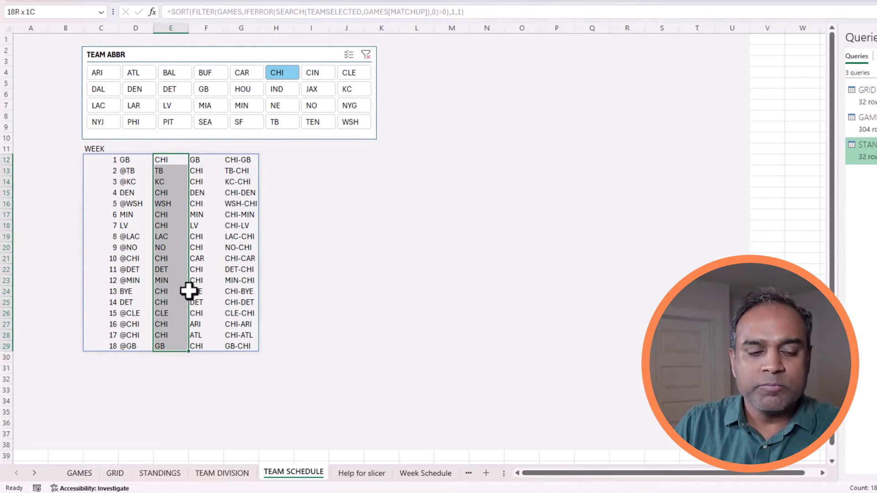
drag(202, 161, 199, 345)
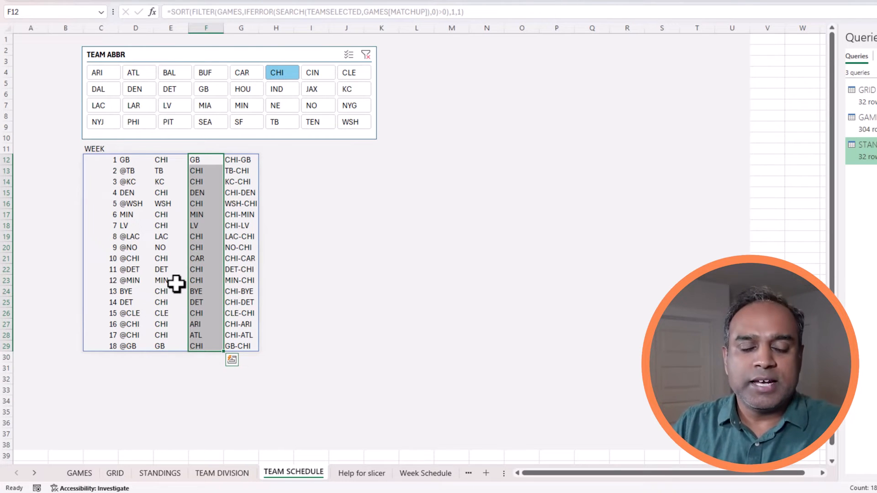
click(169, 163)
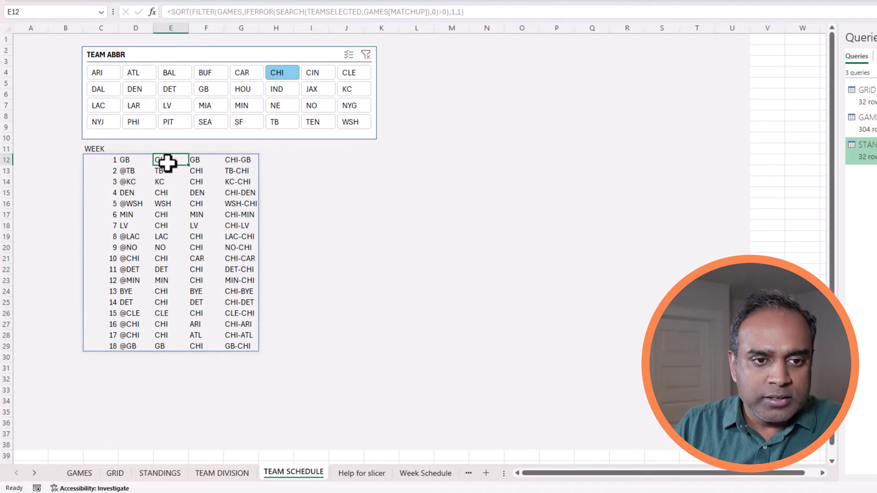
click(199, 162)
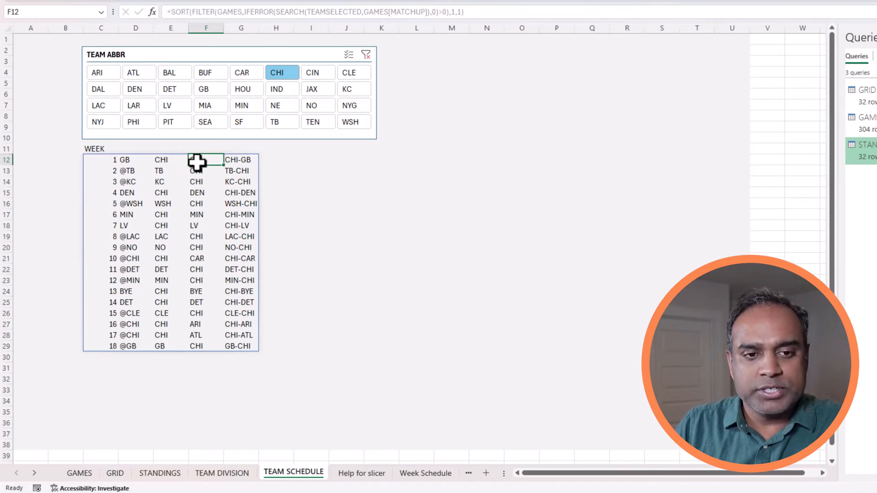
click(169, 169)
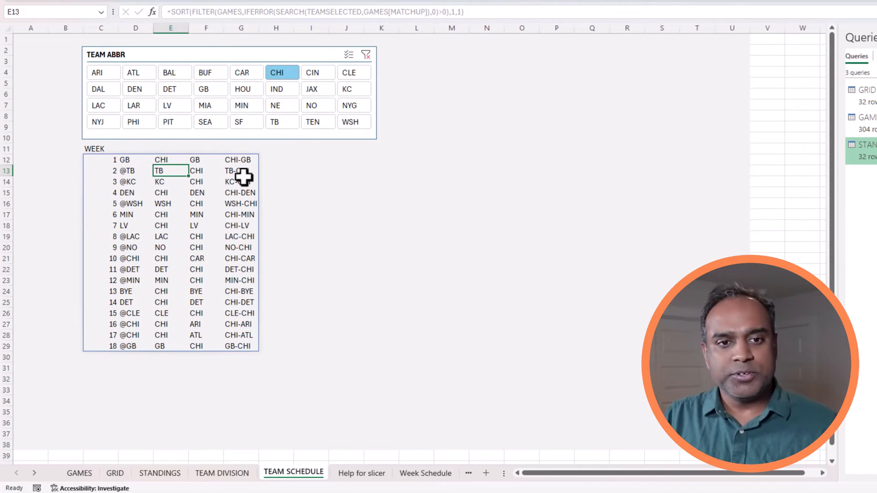
click(267, 163)
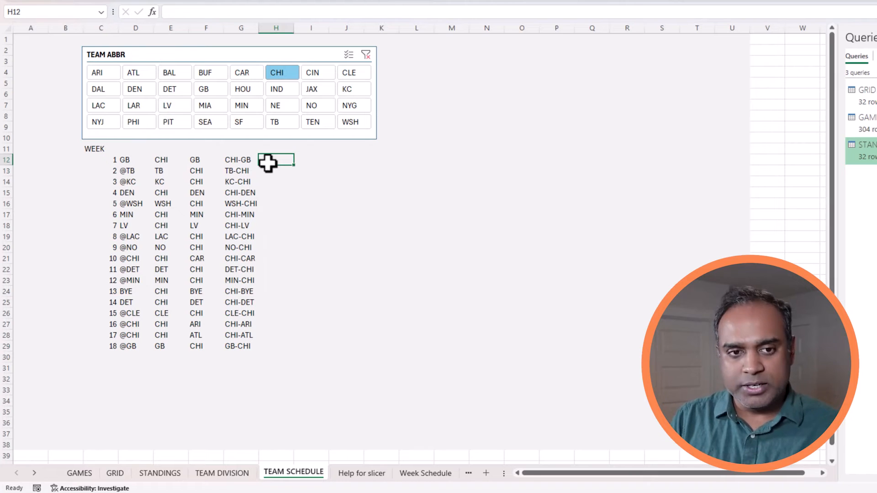
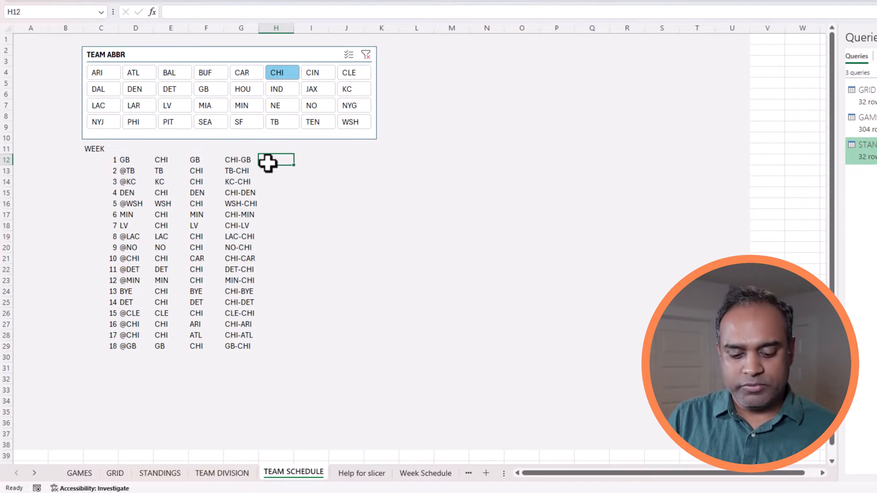
Discard the vs entry in H11 and enter the heading opp in I11.
key(Up)
text(vs)
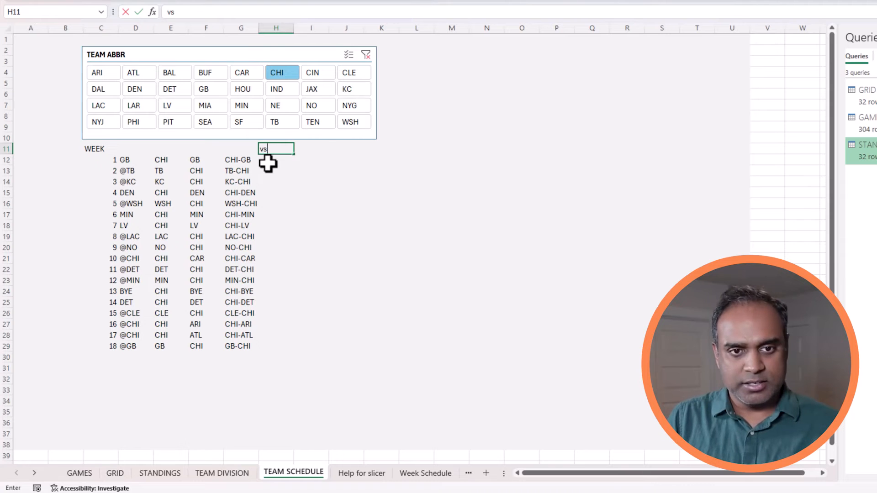
key(Escape)
key(Right)
key(F2)
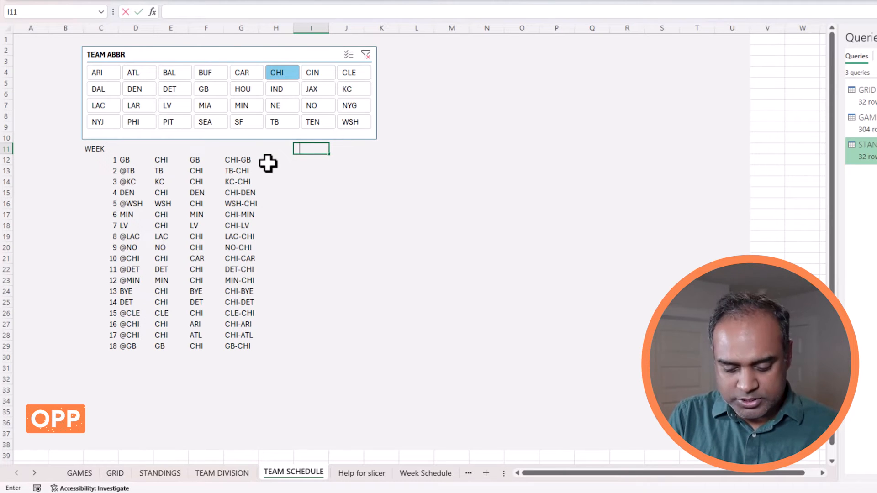
text(opp)
key(Return)
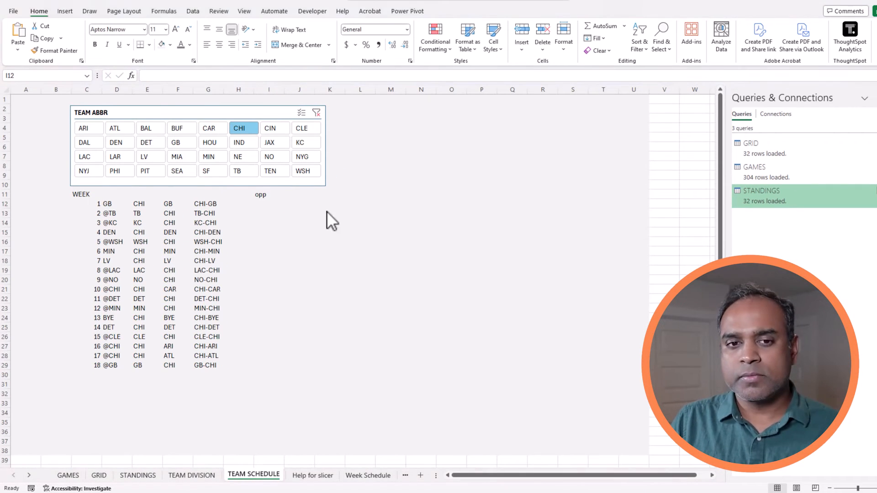
click(276, 205)
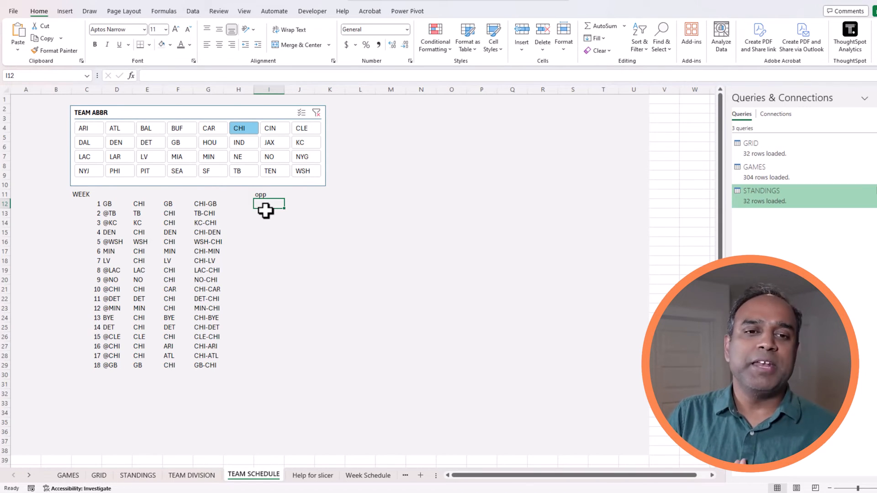
Abandon a first SUBSTITUTE attempt and inspect the matchup cells behind the schedule list.
text(=substi)
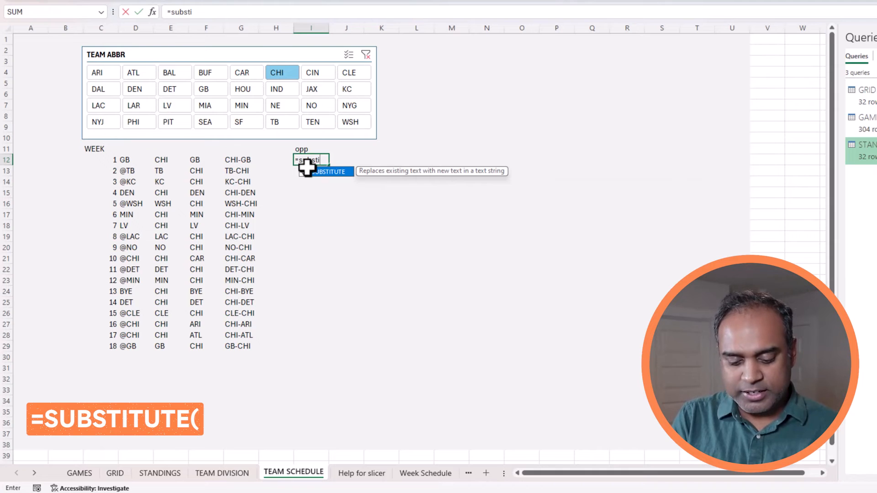
key(Tab)
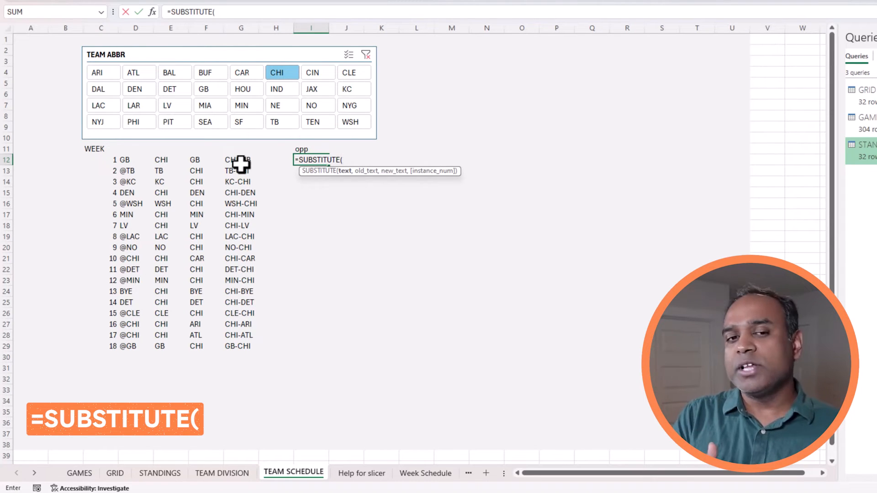
key(Escape)
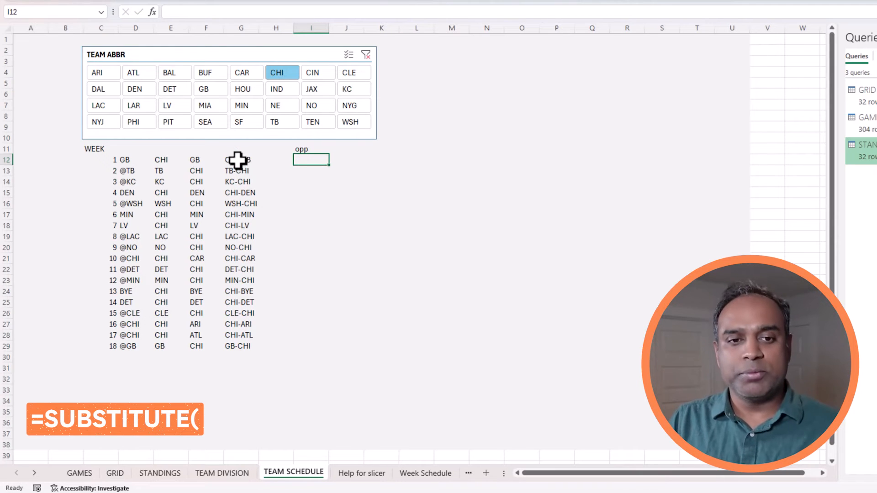
click(245, 160)
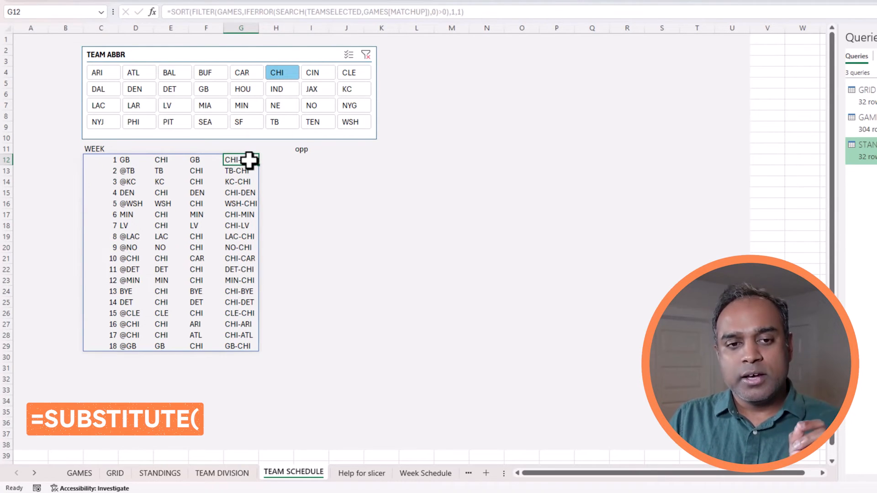
click(236, 172)
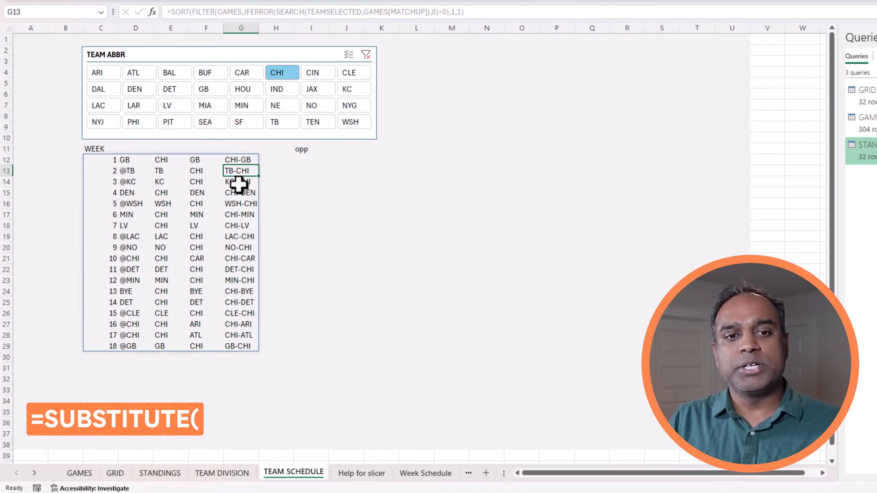
click(305, 159)
Enter =SUBSTITUTE(G12,TEAMSELECTED,"") in I12 so CHI-GB becomes -GB.
text(=subsitute()
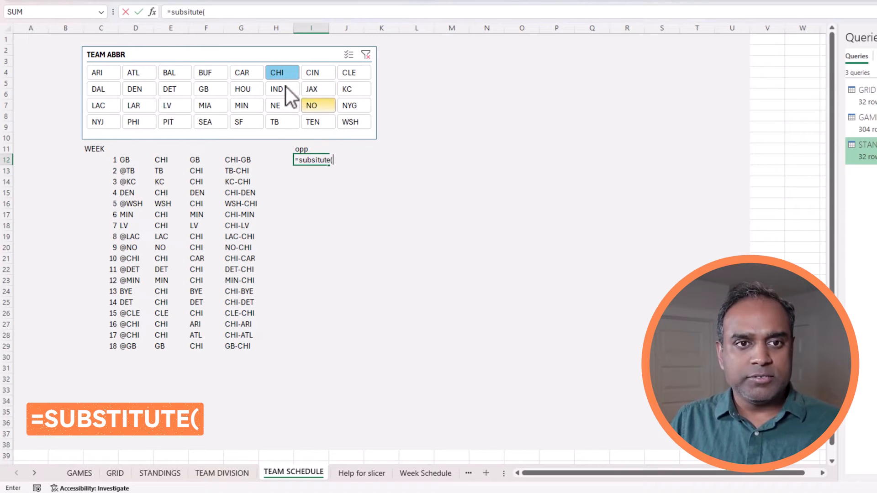
click(185, 11)
text(t)
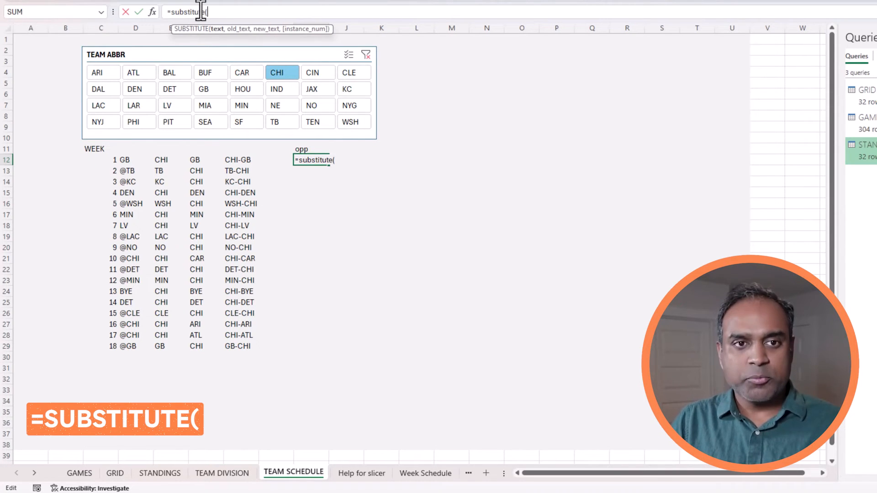
click(251, 161)
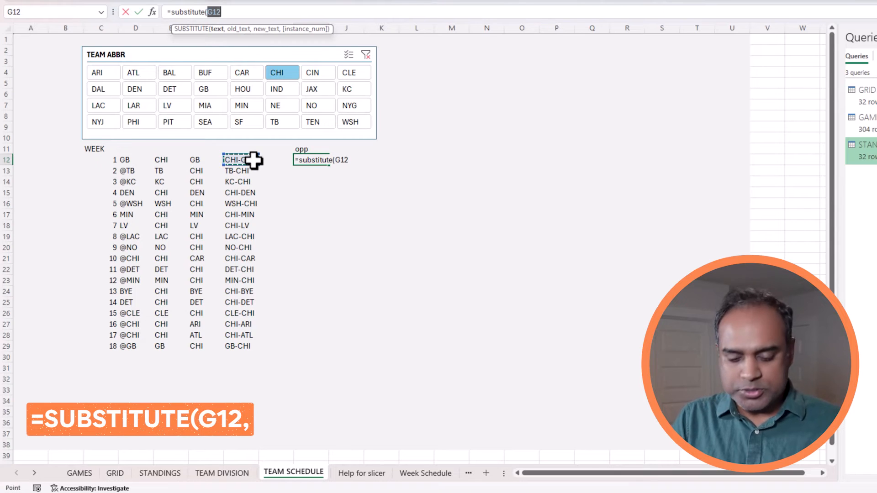
text(,)
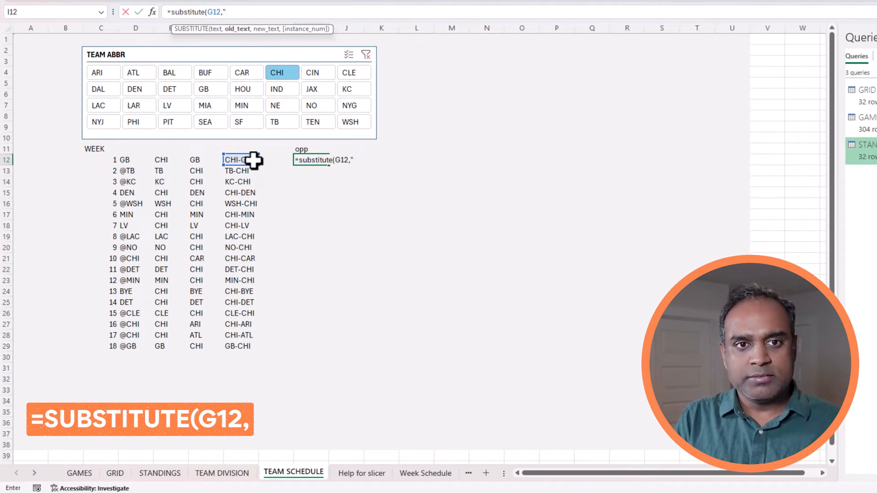
text(")
key(BackSpace)
text(TEA)
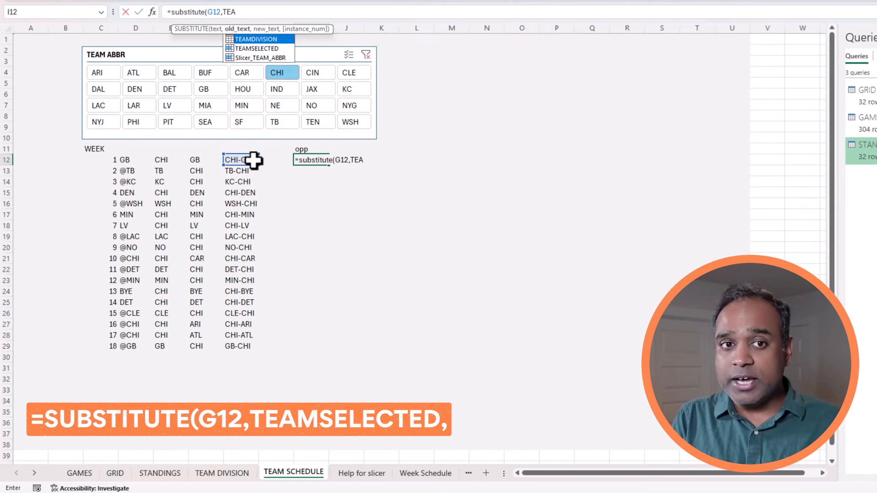
text(MSELEC)
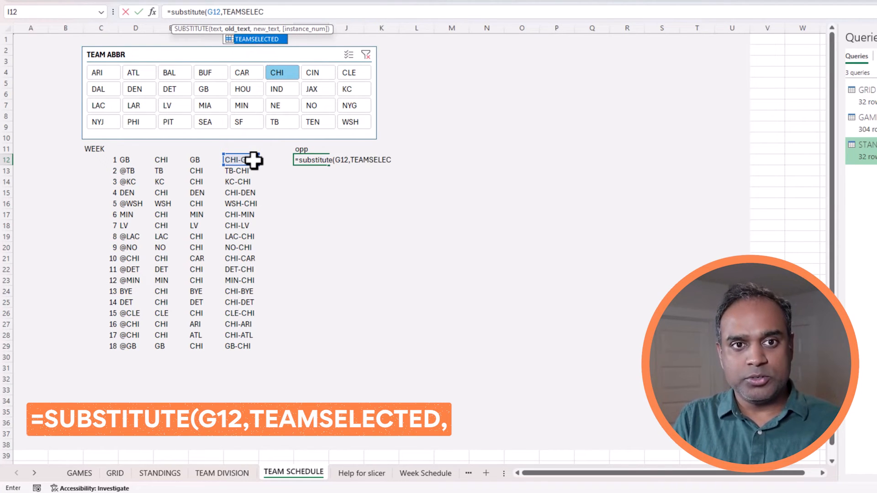
text(TED)
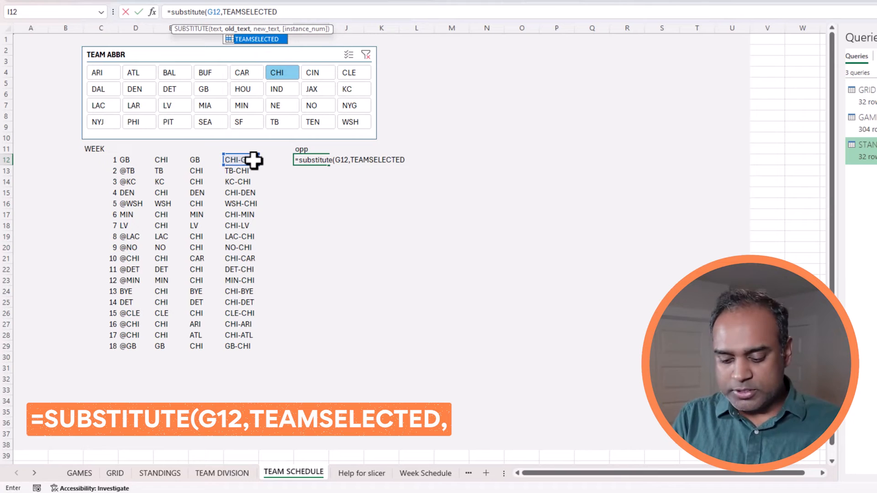
text(,)
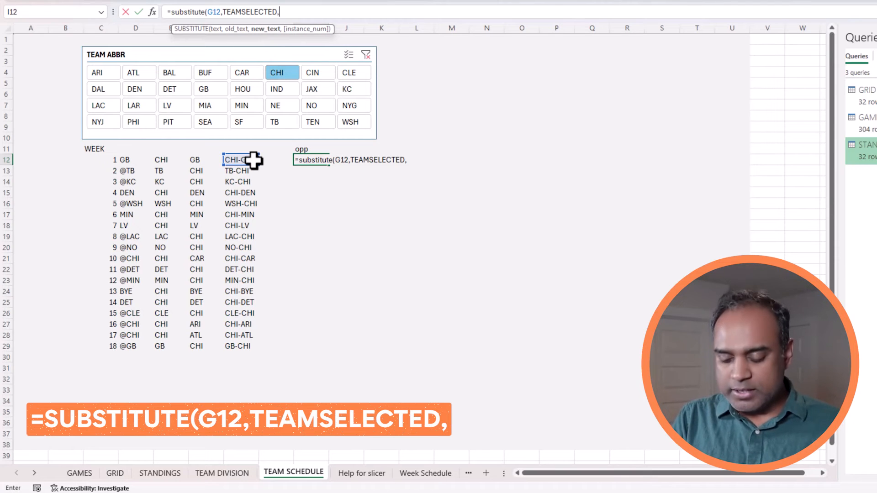
text(")
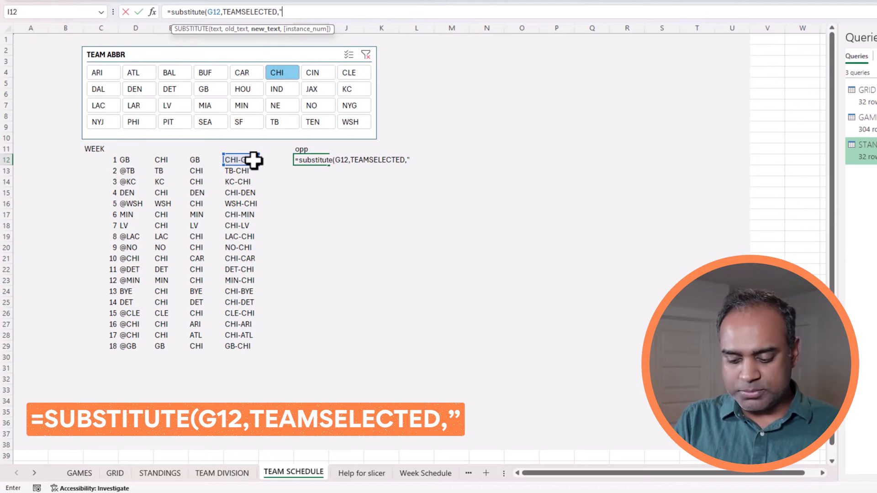
text("))
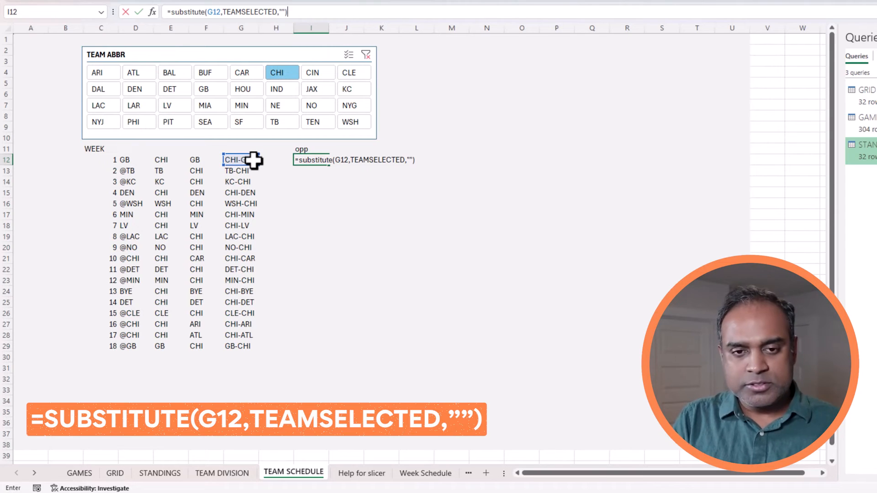
key(Return)
key(Up)
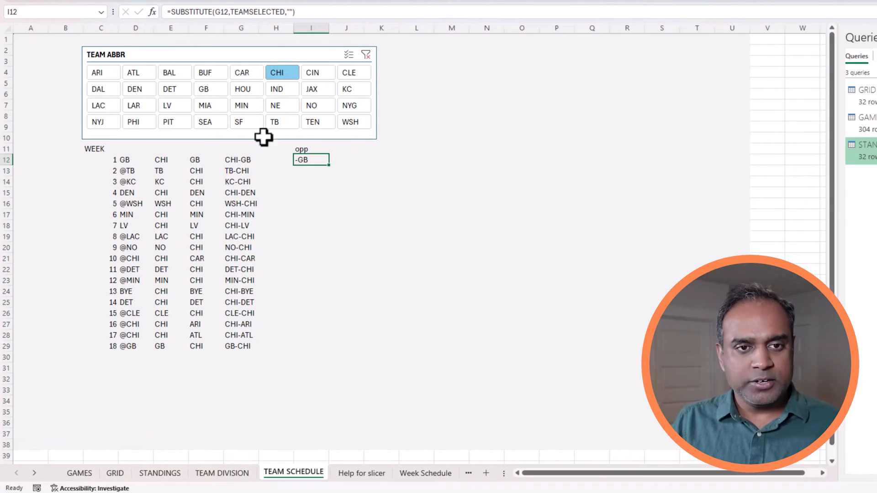
click(221, 12)
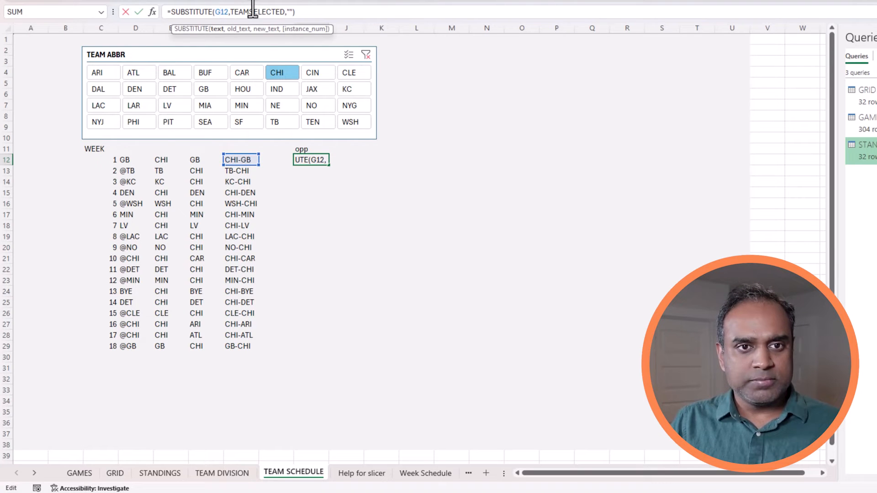
key(Escape)
Fill the opp formula down to row 29, then wrap it in an outer SUBSTITUTE removing the dash.
drag(329, 165, 312, 356)
click(440, 180)
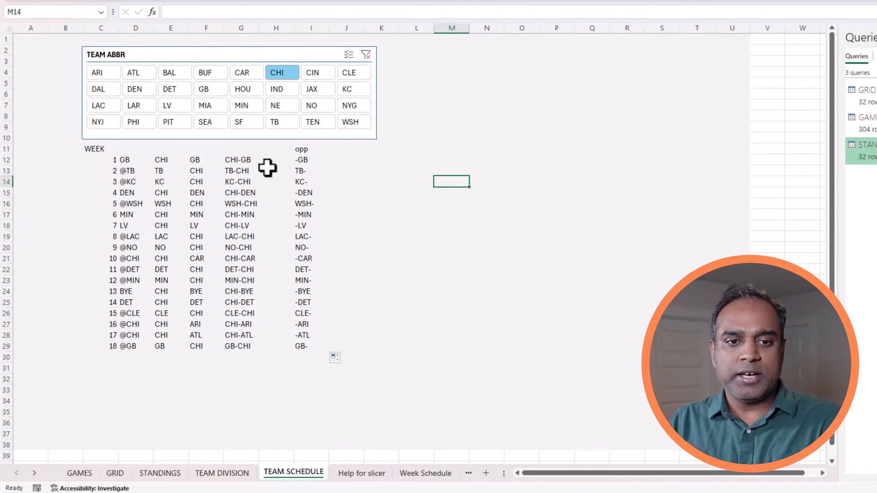
click(302, 163)
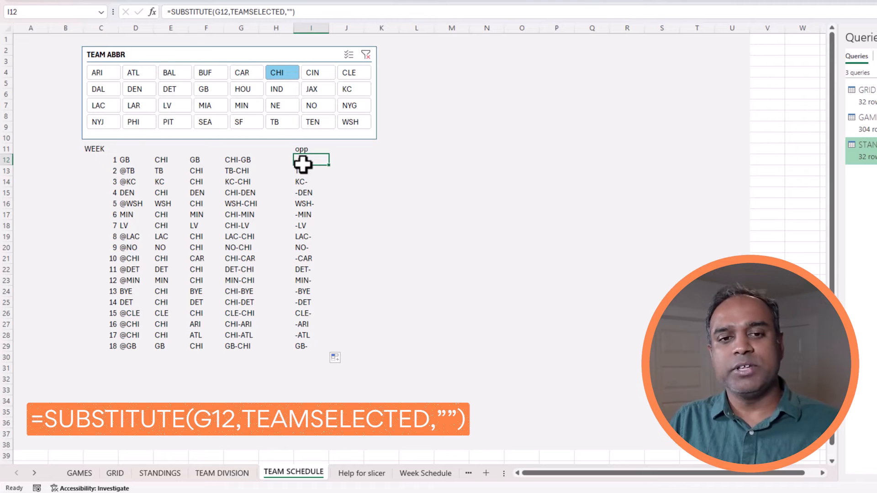
click(201, 12)
text(SUBSTI)
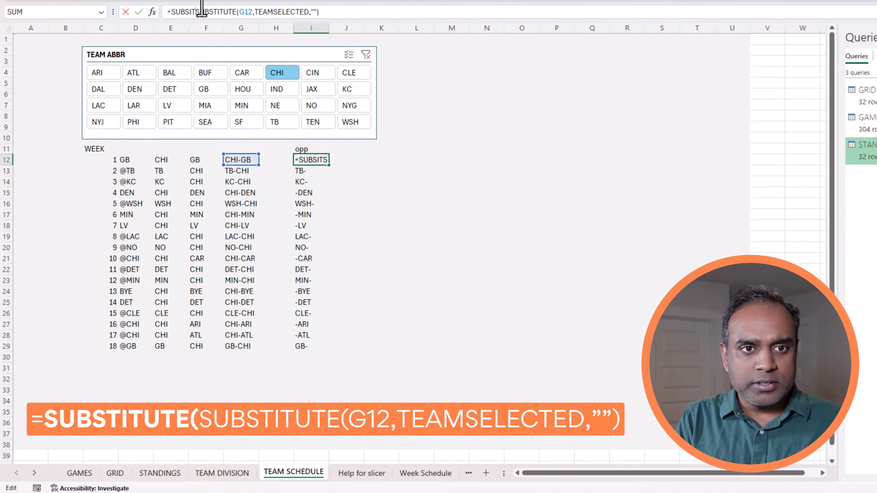
text(TU)
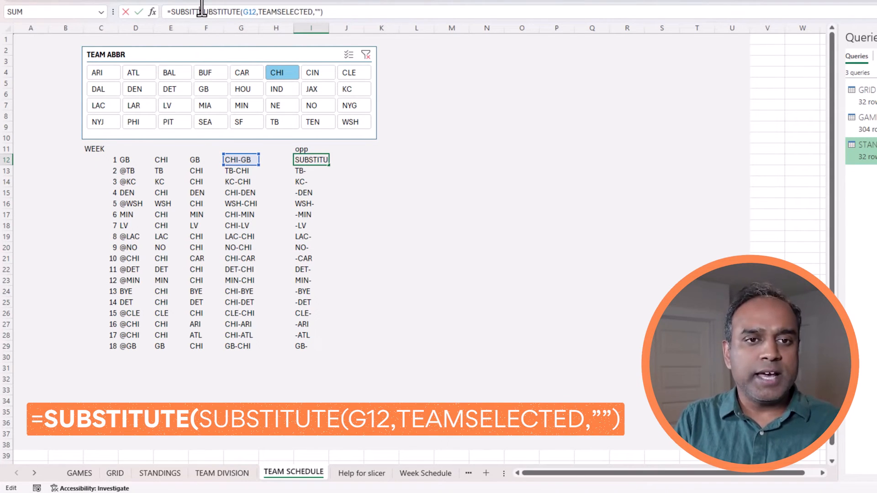
text(TE()
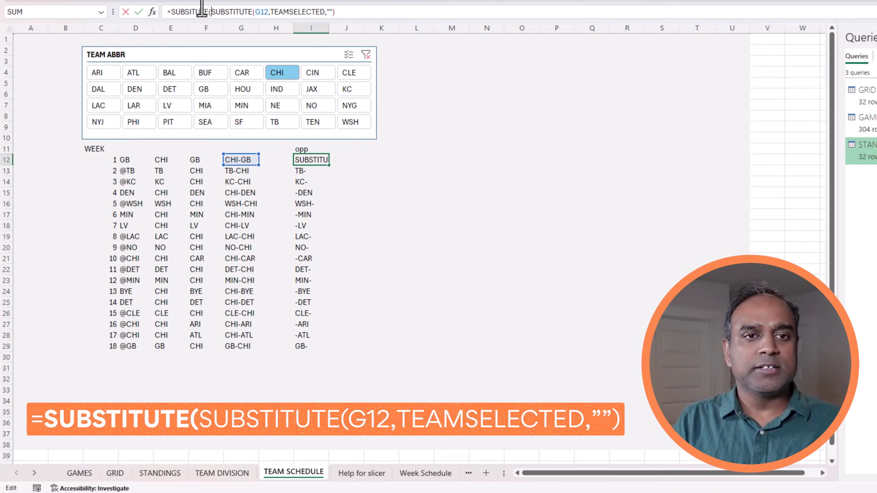
click(350, 10)
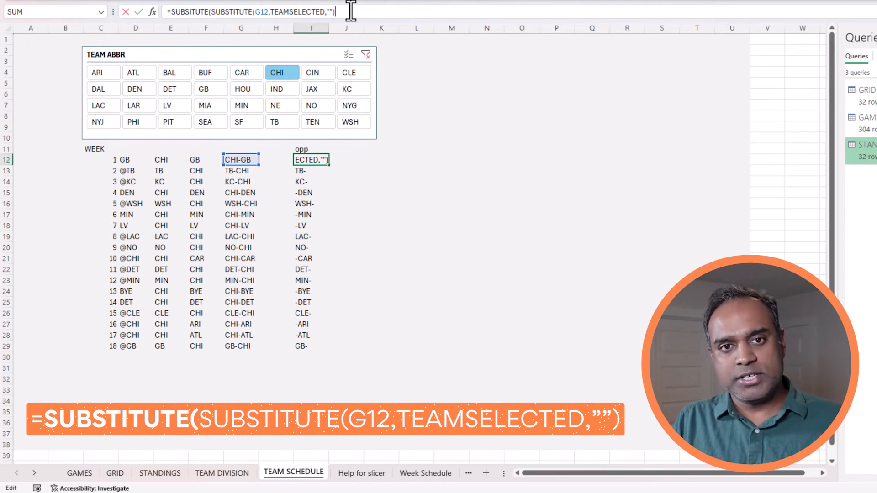
text(,"-",")
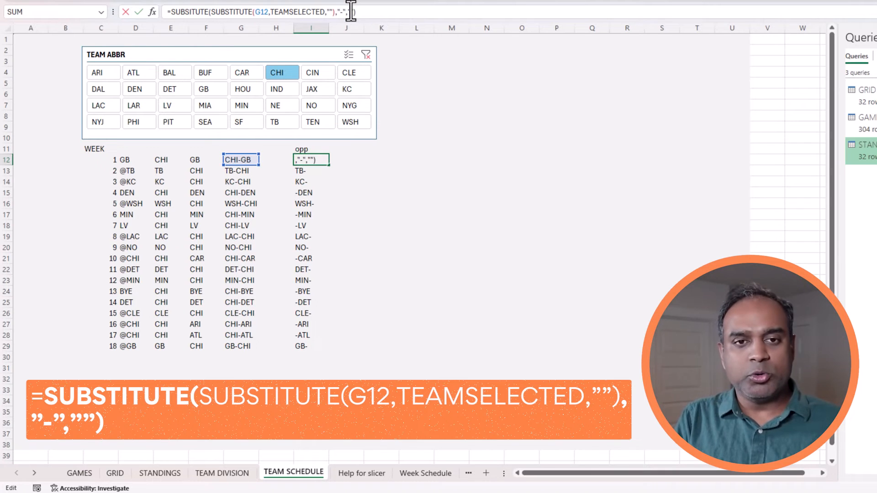
key(Return)
Fix the outer SUBSTITUTE spelling and fill the clean opponent formula down I12:I29.
key(Up)
click(358, 11)
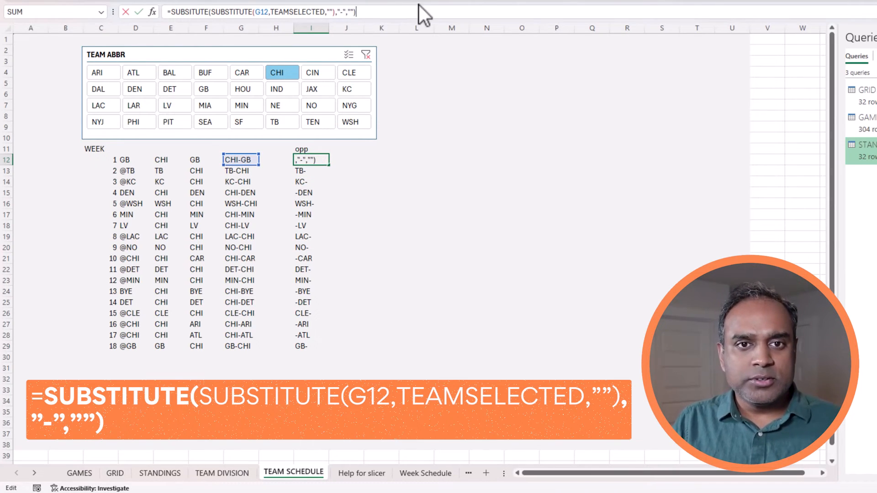
click(198, 11)
text(T)
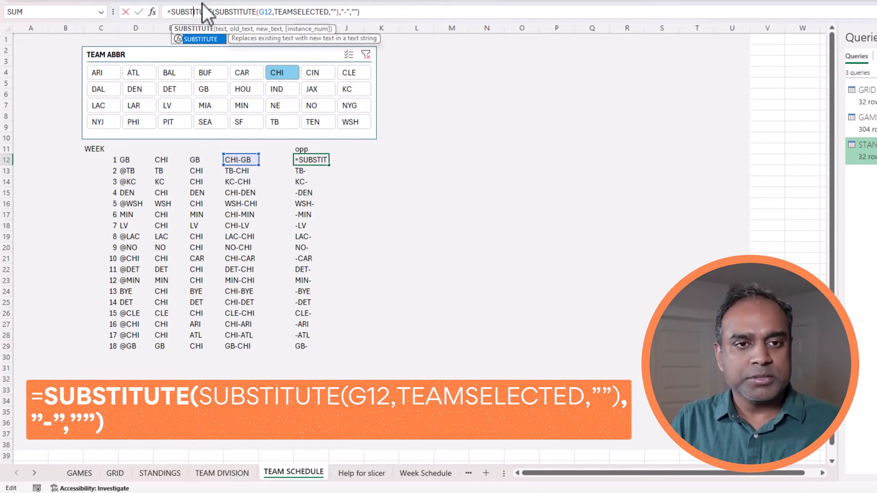
key(End)
key(ctrl+Return)
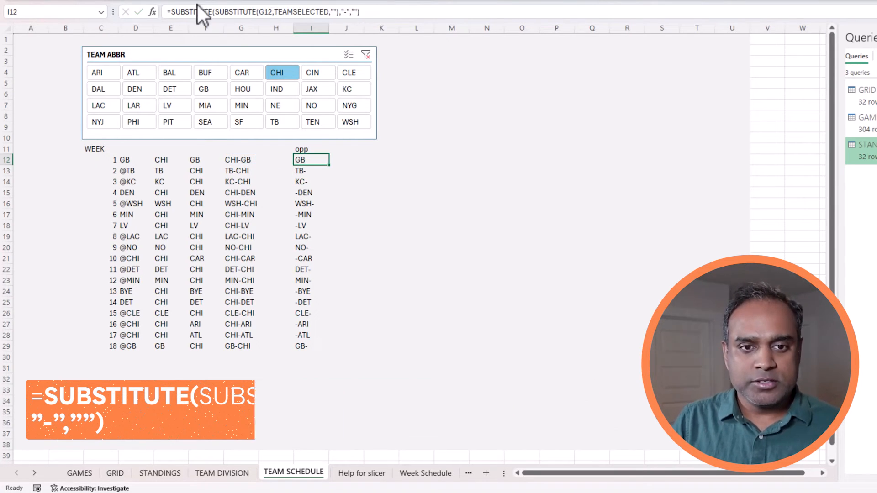
double_click(329, 166)
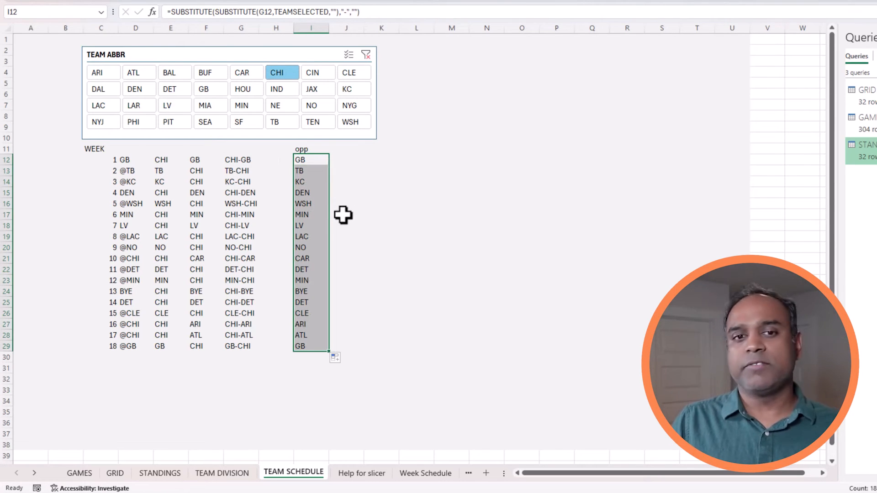
Cancel the H12 entry and copy the HOME TEAM, AWAY TEAM and MATCHUP headers from GAMES.
click(284, 160)
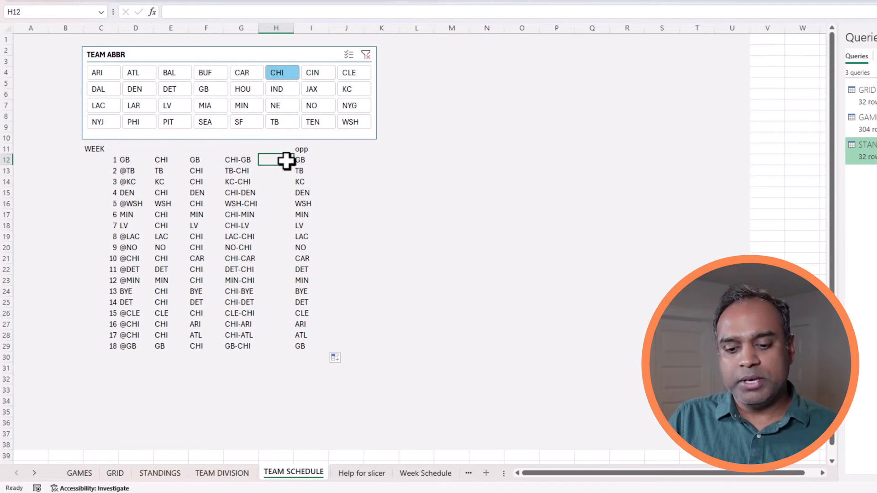
text(=)
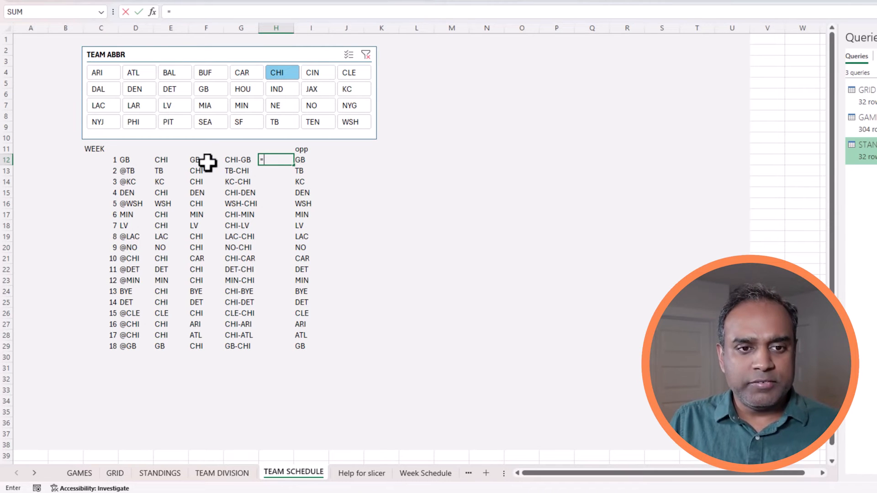
key(Escape)
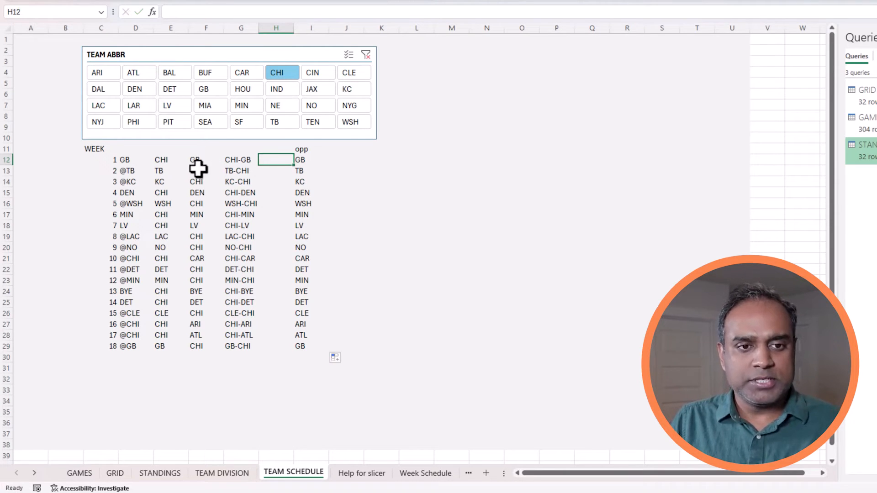
click(85, 474)
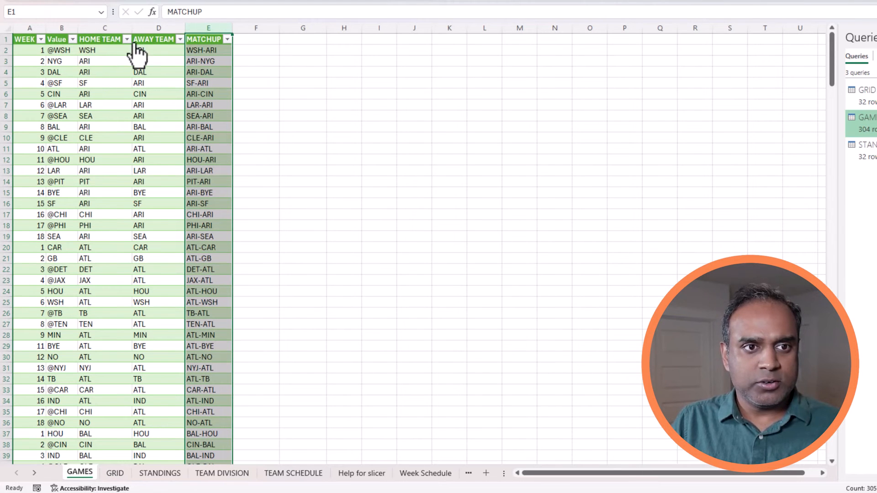
drag(117, 39, 193, 38)
key(ctrl+c)
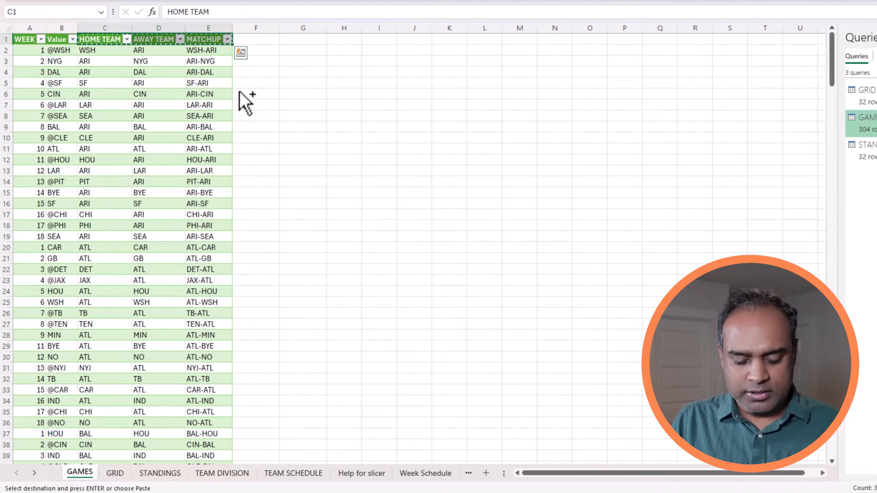
key(Escape)
click(280, 474)
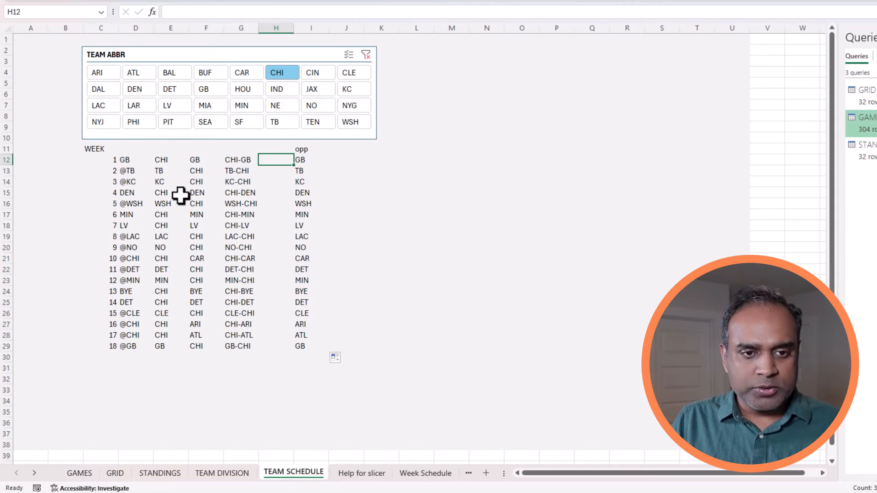
Type the headings HOME, AWAY and MATCHUP into E11, F11 and G11.
right_click(161, 147)
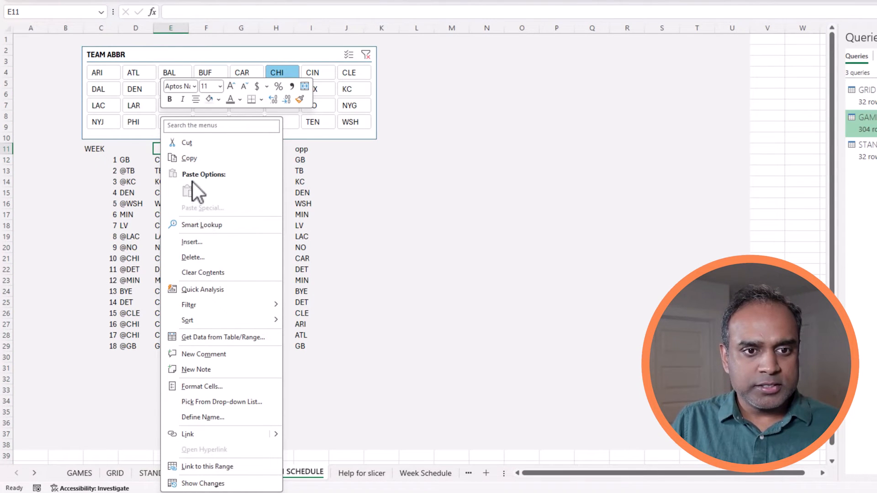
click(173, 149)
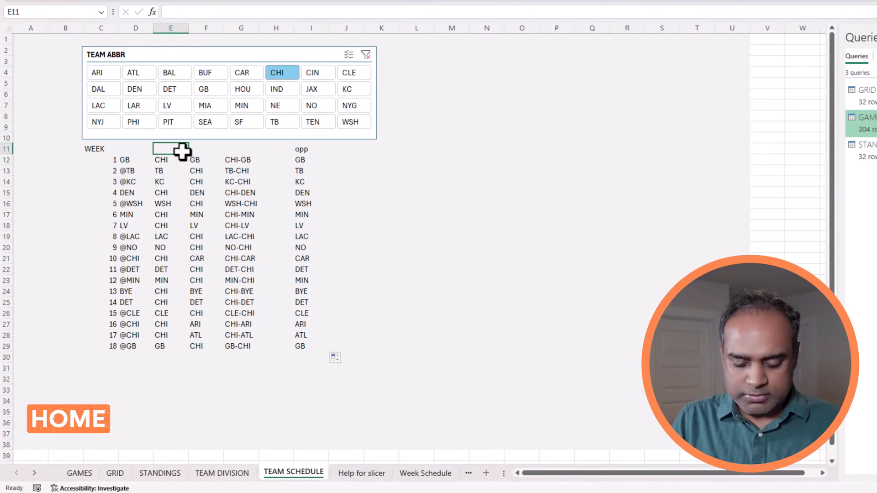
text(HOME)
key(Tab)
text(AWAY)
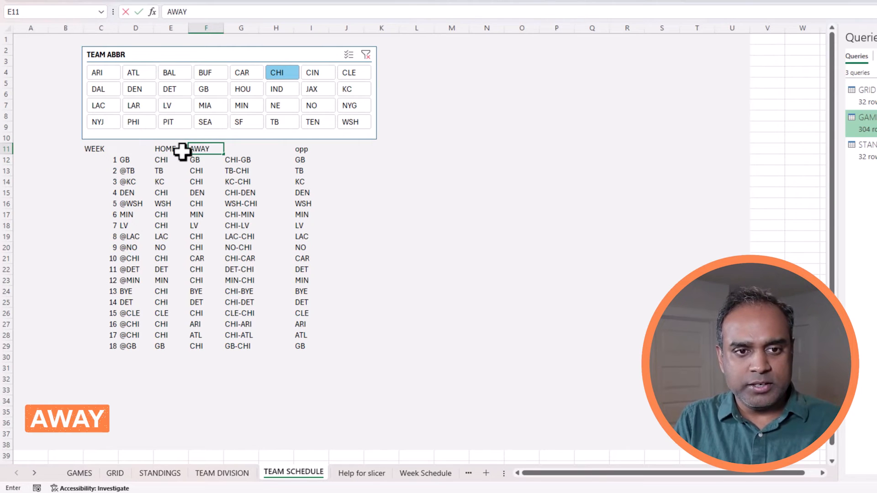
key(Tab)
text(MATCHU)
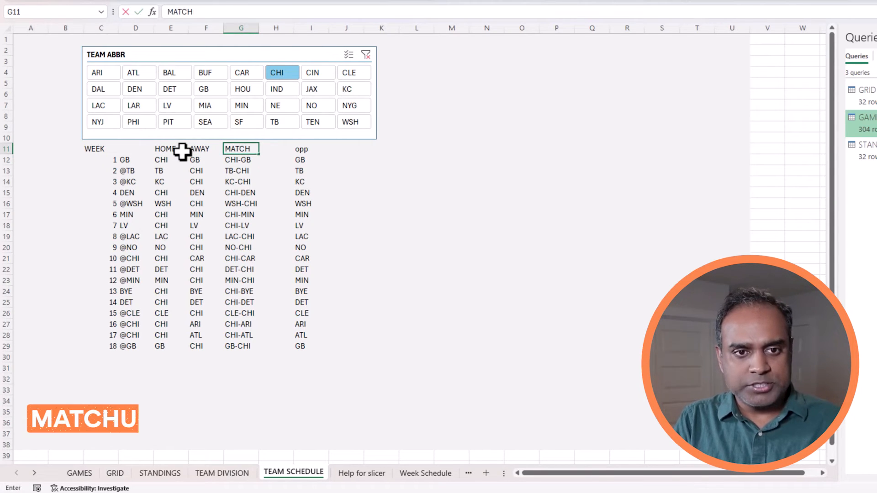
key(Return)
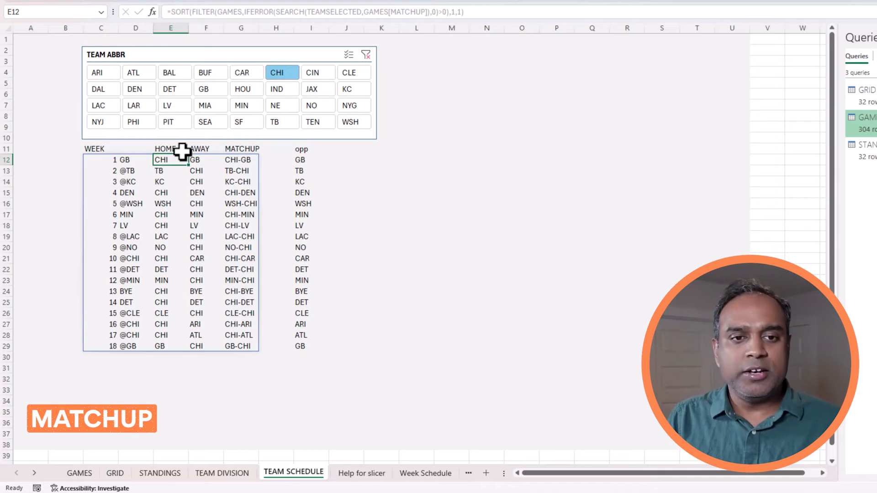
click(263, 159)
Enter =IF(F12=TEAMSELECTED,"@","vs") in H12 and fill it down to H29.
text(=I)
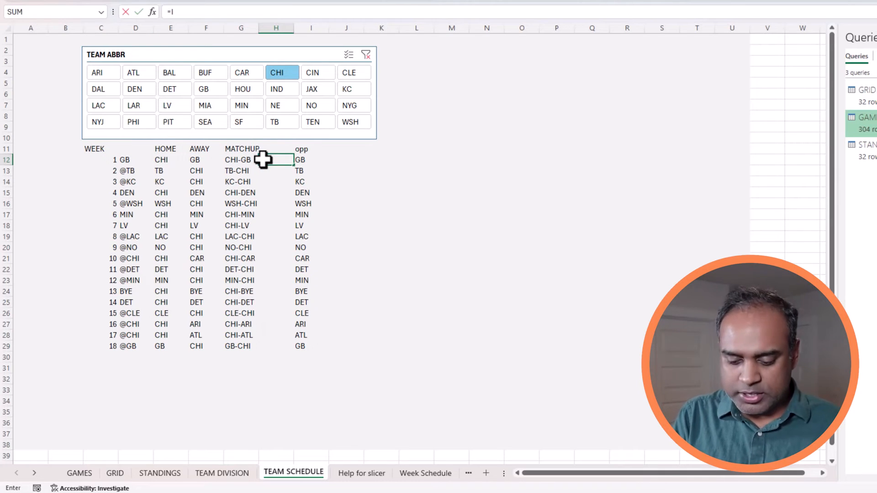
text(F()
click(203, 160)
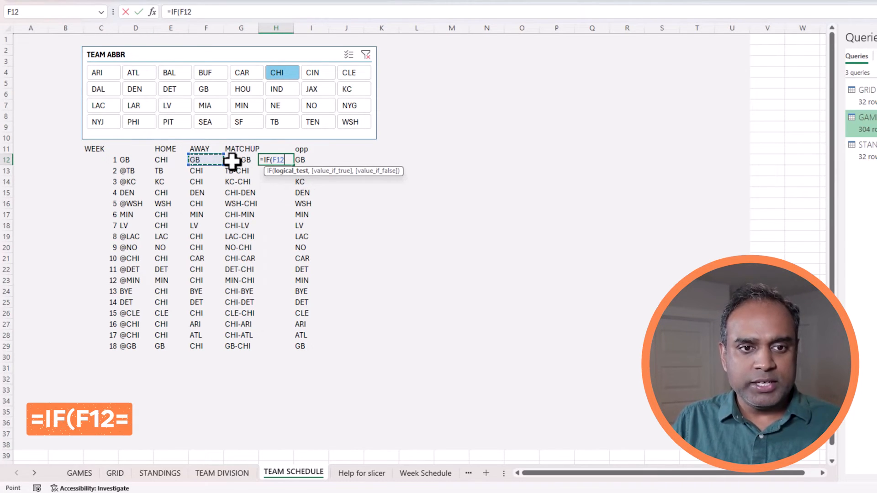
text(=TEAMSE)
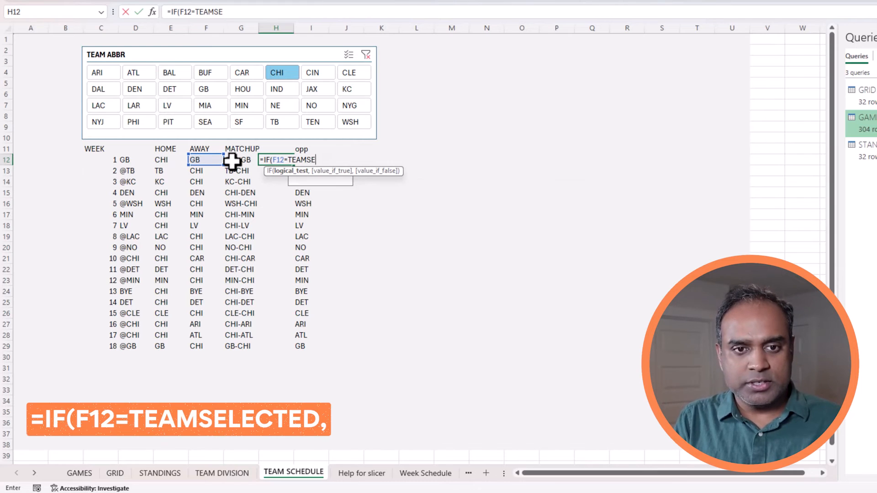
text(LECTED,)
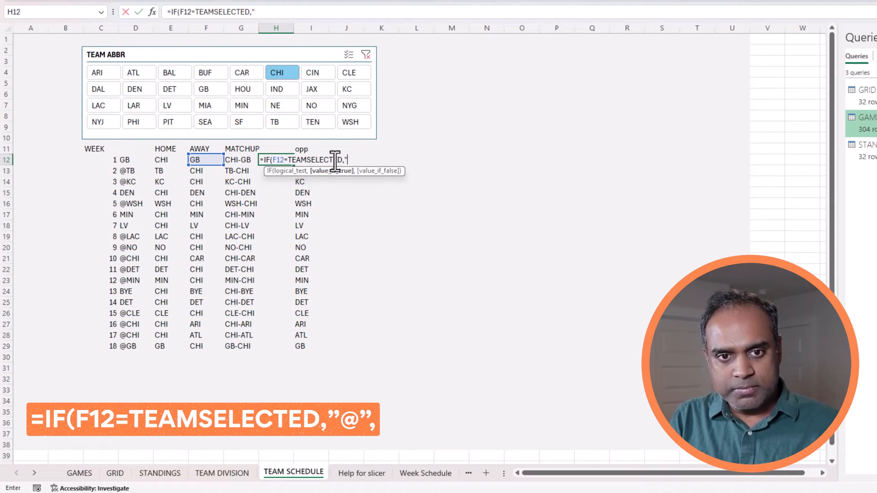
text(@#)
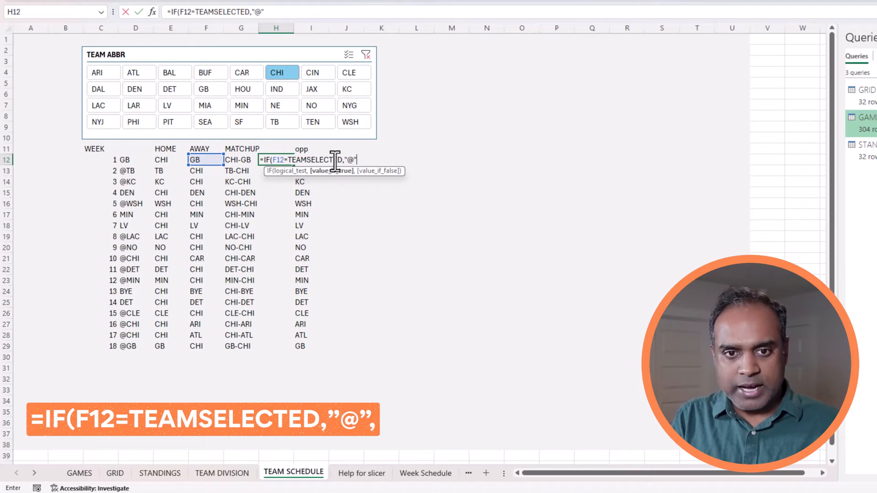
text(,"vs)
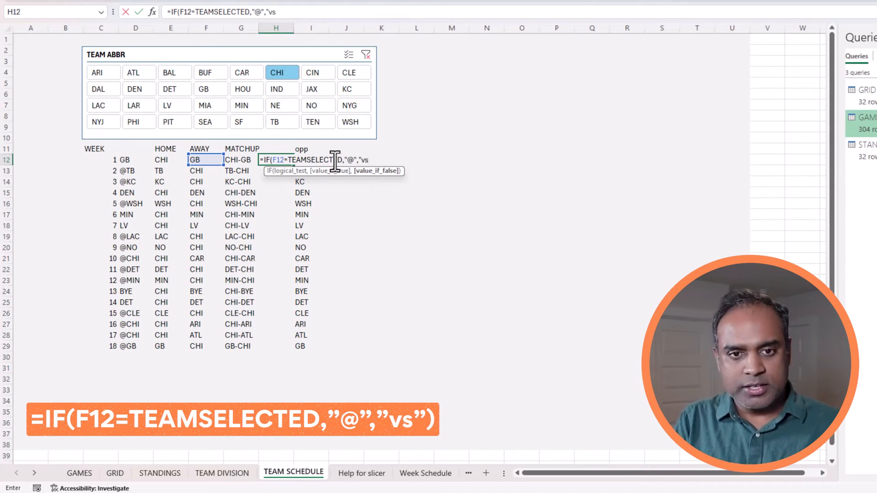
text("))
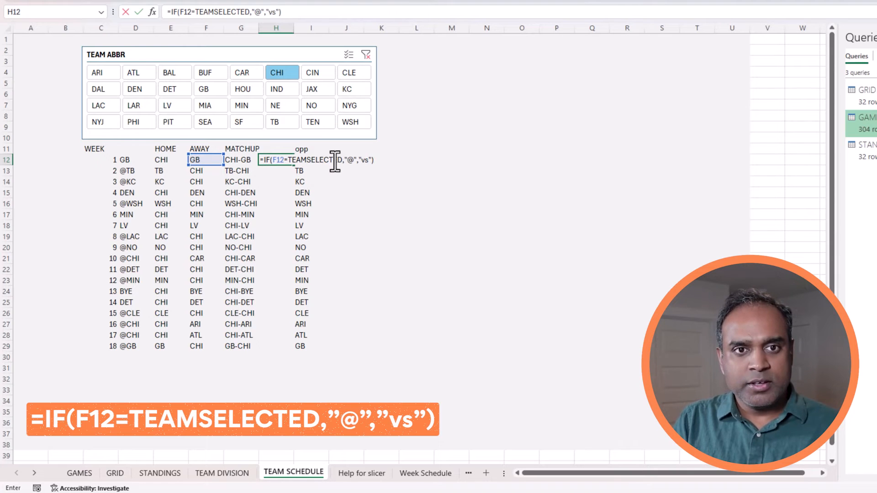
key(ctrl+Return)
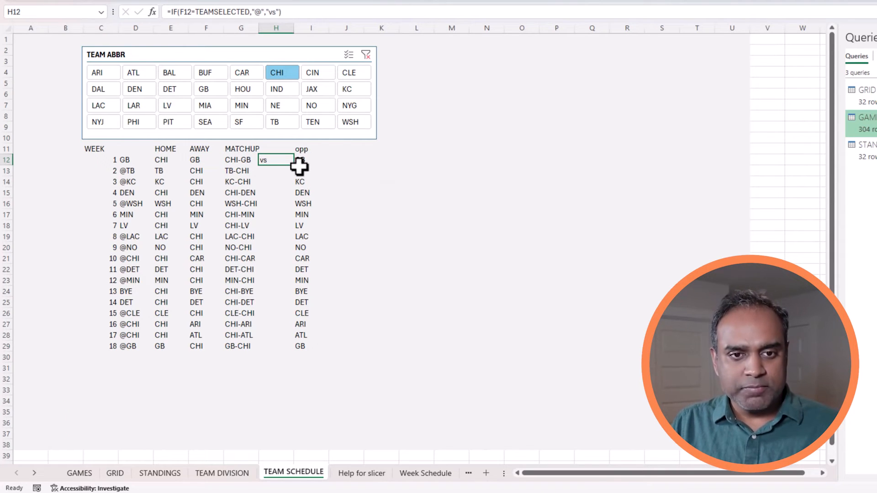
drag(294, 165, 304, 356)
click(370, 323)
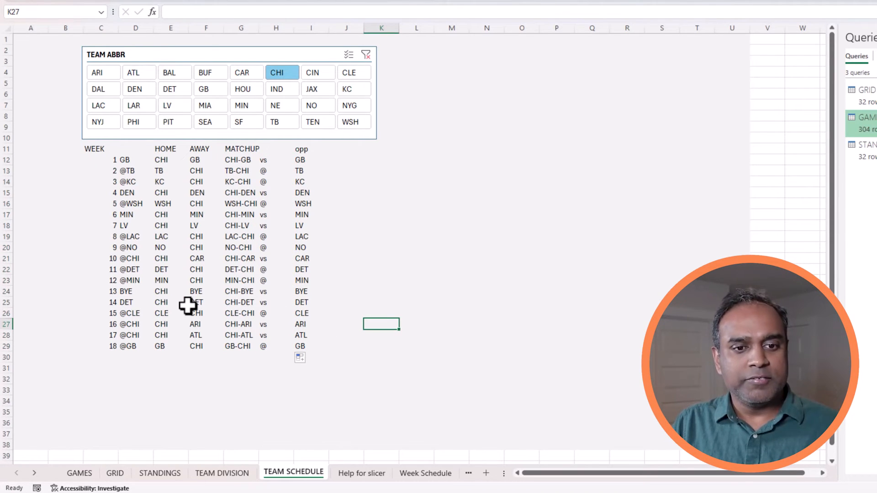
drag(131, 294, 303, 294)
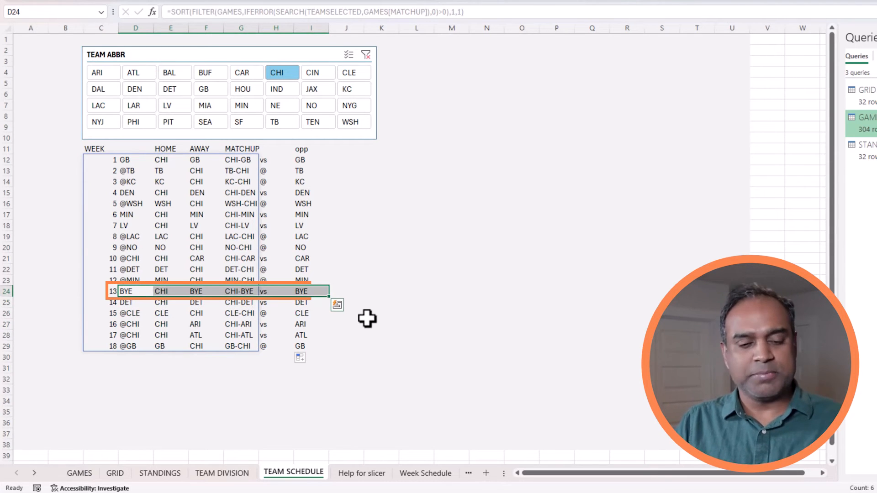
click(360, 228)
scroll(360, 231, up, 1)
scroll(360, 232, up, 1)
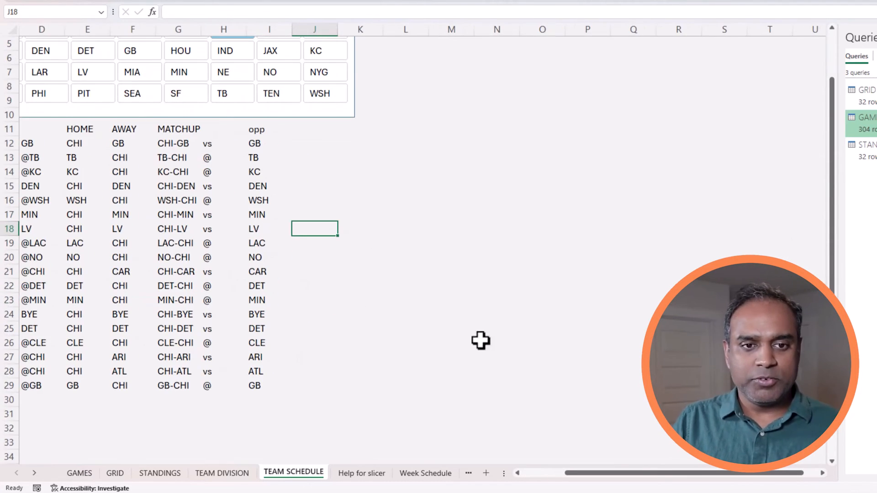
click(550, 472)
scroll(486, 349, up, 2)
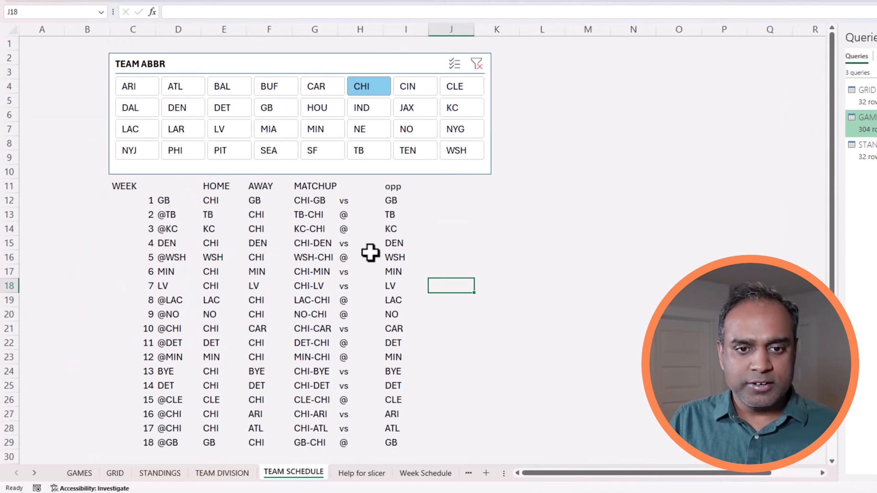
click(355, 201)
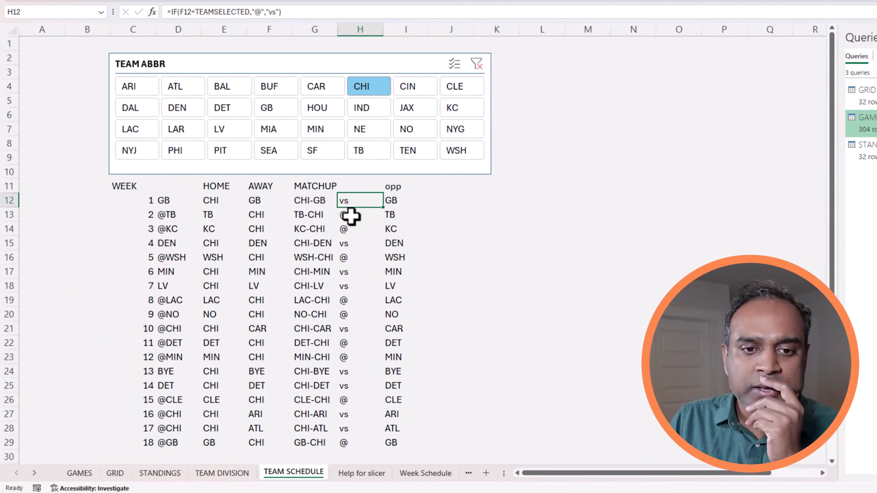
click(349, 214)
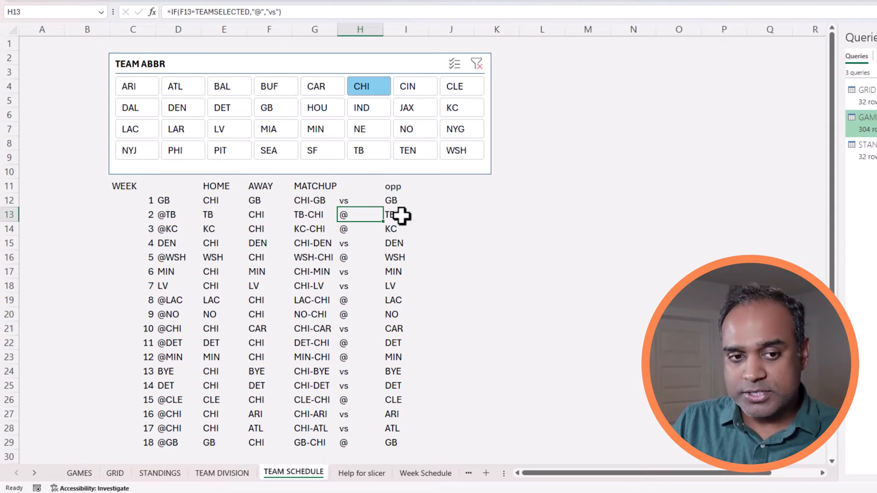
key(Down)
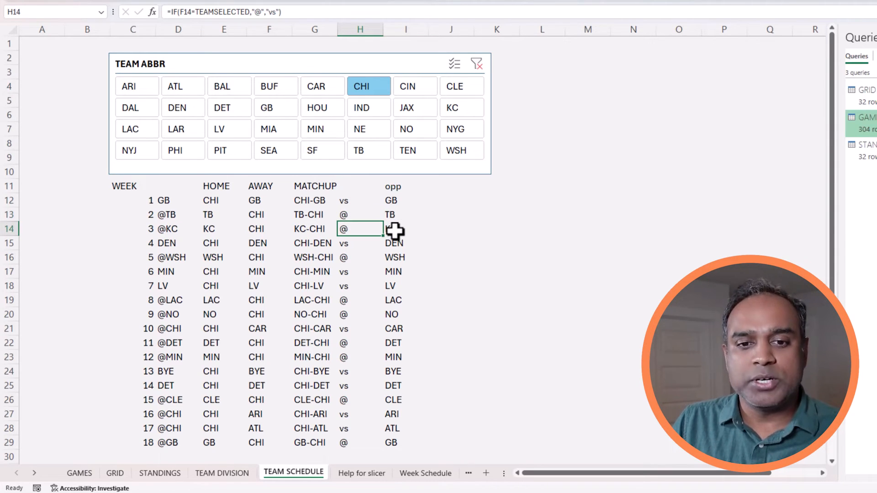
click(359, 245)
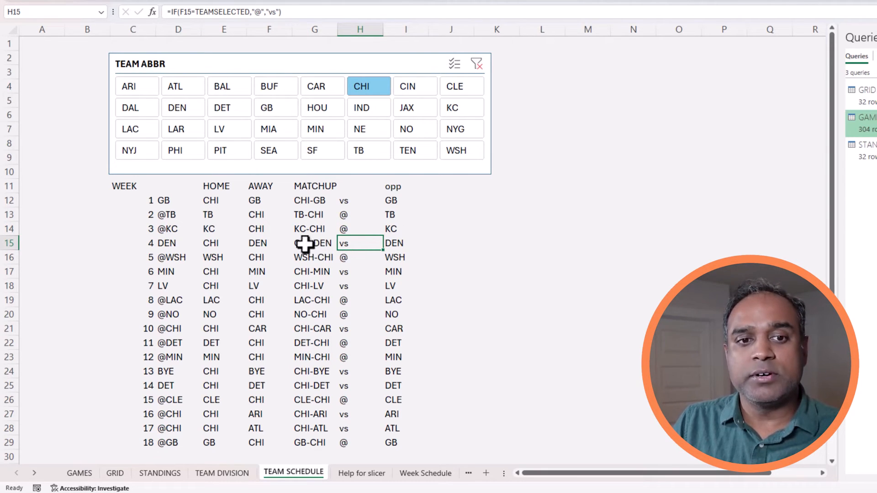
click(360, 215)
click(368, 201)
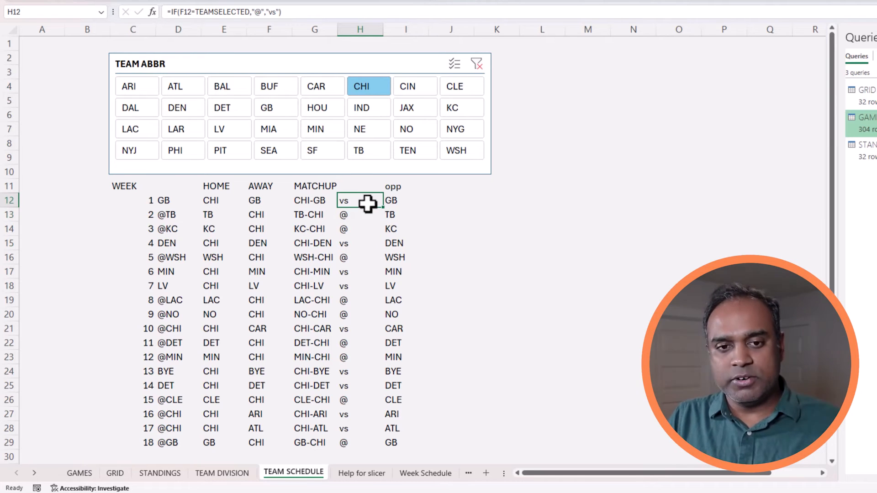
Change H12 to =IF(F12="BYE","",IF(F12=TEAMSELECTED,"@","vs")) and fill it down to H29.
click(178, 12)
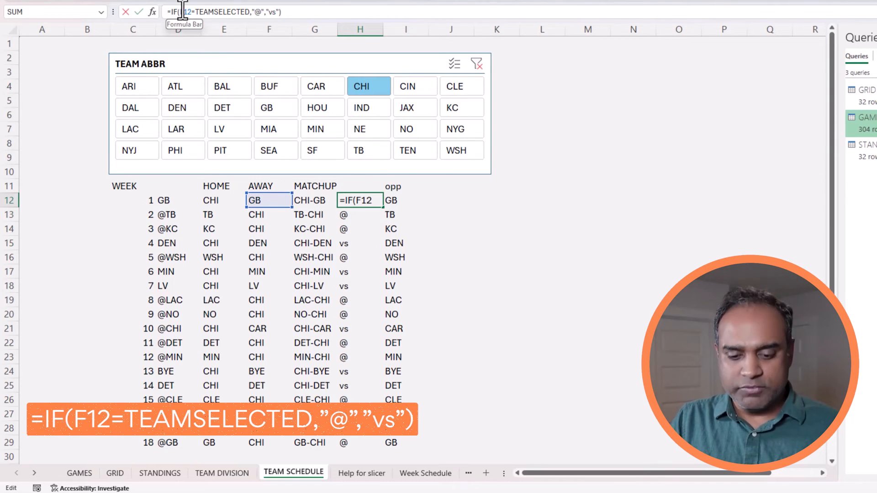
text(IF()
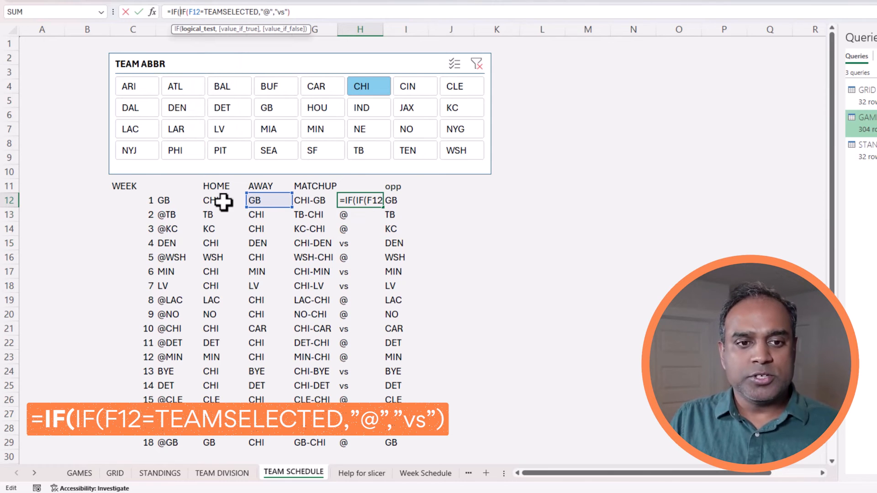
click(265, 201)
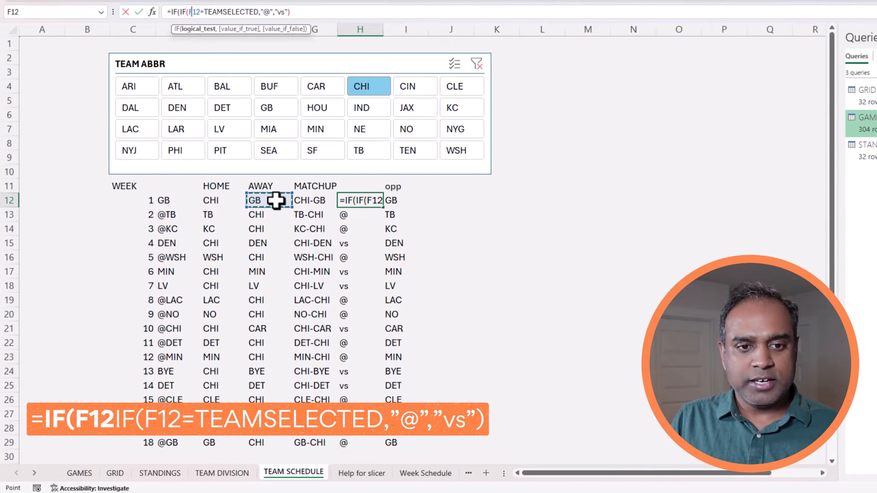
text(="BYE")
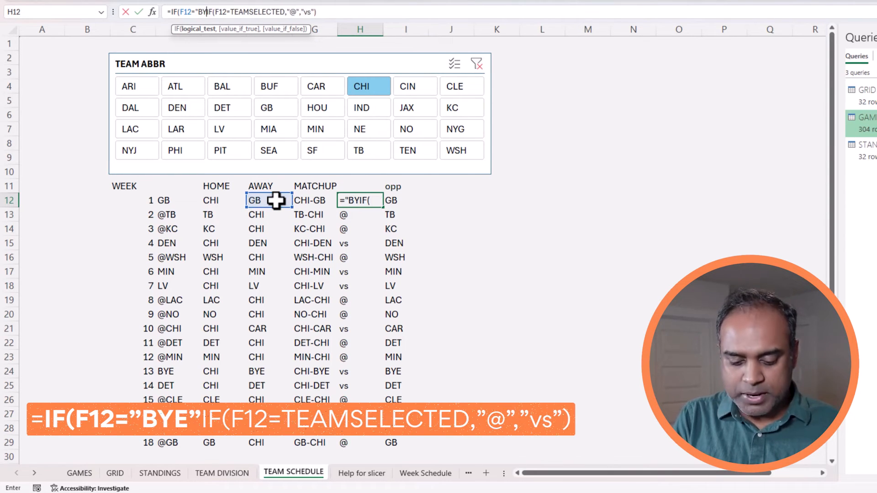
text(,"",)
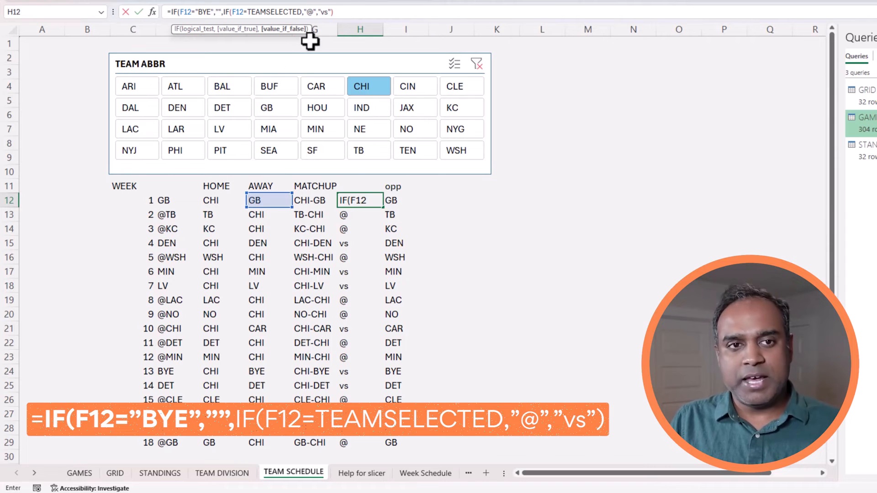
click(348, 10)
text())
key(Return)
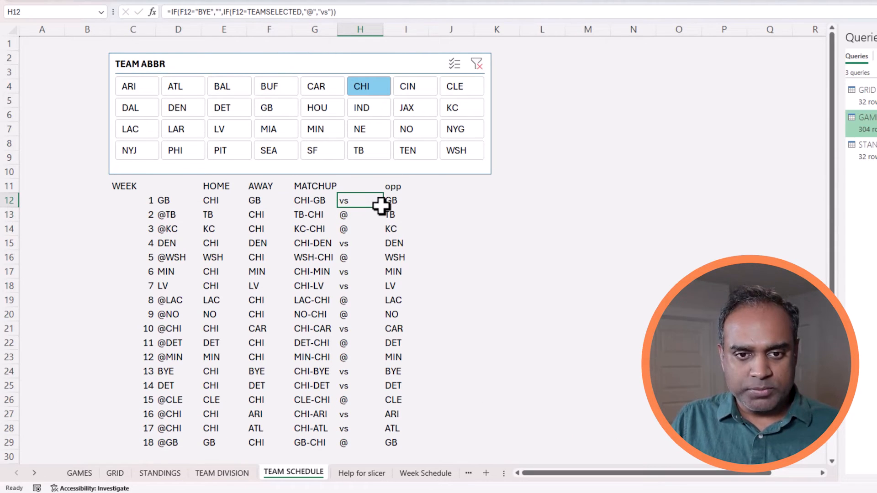
drag(382, 207, 377, 450)
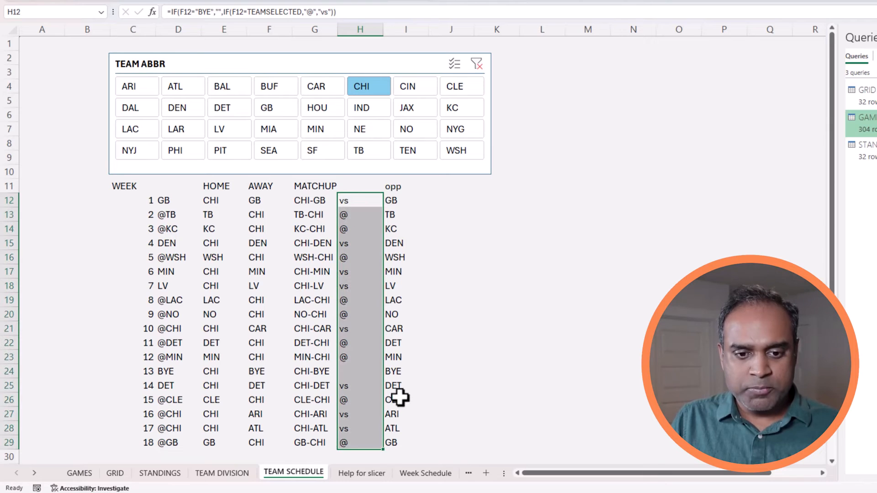
click(454, 342)
click(351, 374)
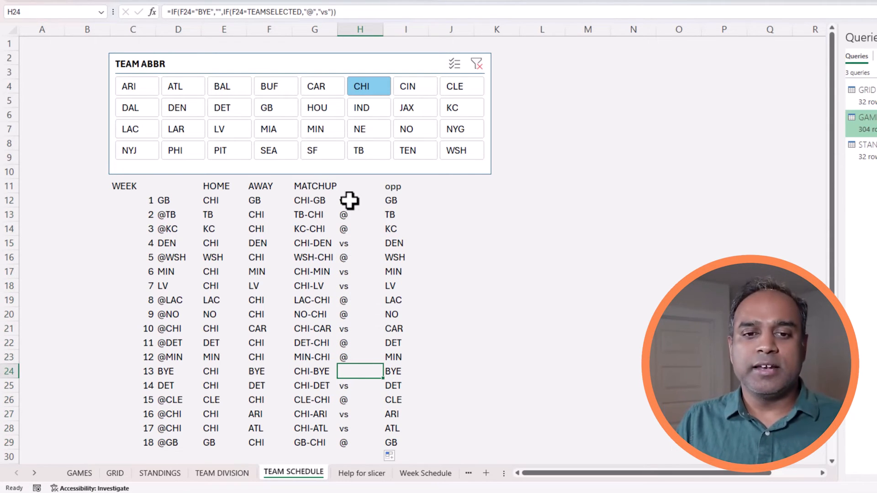
Centre-align the vs/@ markers in H12:H29.
drag(348, 200, 361, 442)
click(273, 0)
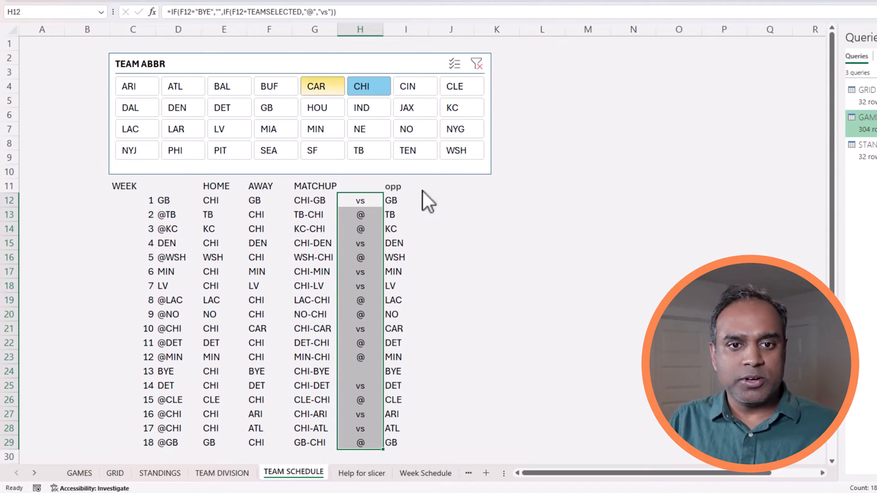
drag(444, 210, 446, 199)
click(446, 198)
key(Left)
key(Right)
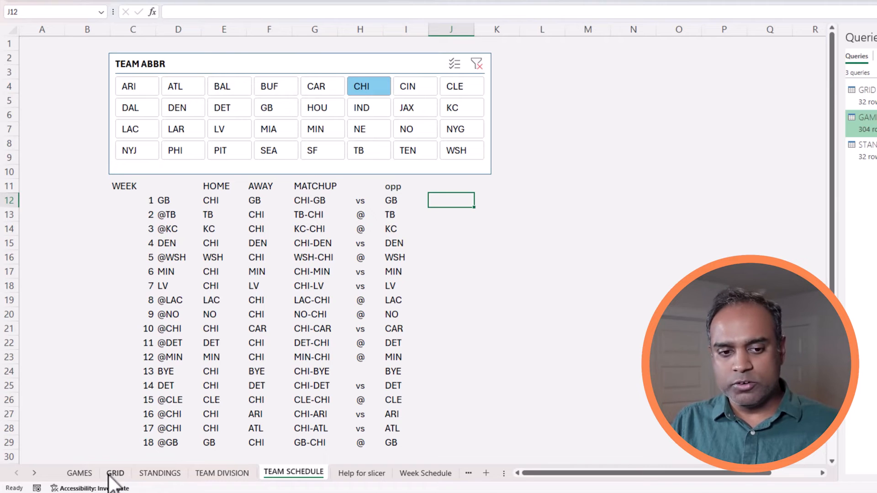
Copy the IMAGE logo formula from Week Schedule into J12, pointing it at opponent cell I12.
click(444, 475)
click(339, 219)
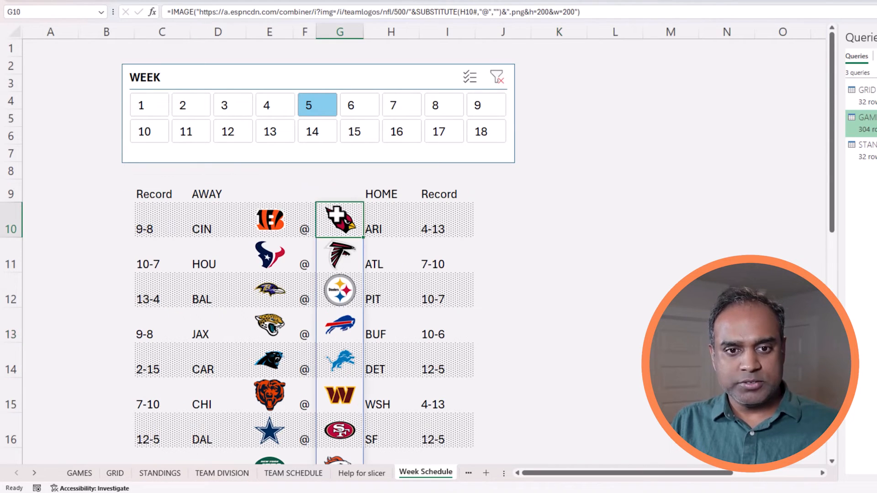
click(377, 13)
key(ctrl+a)
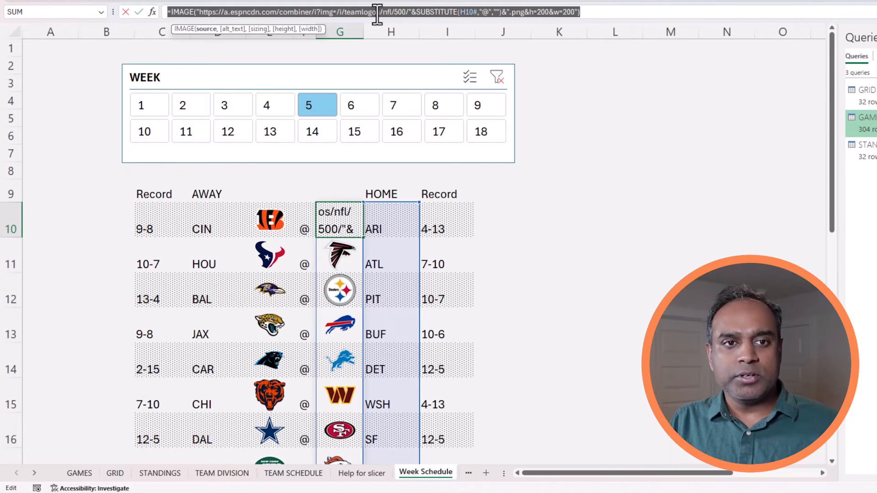
key(Escape)
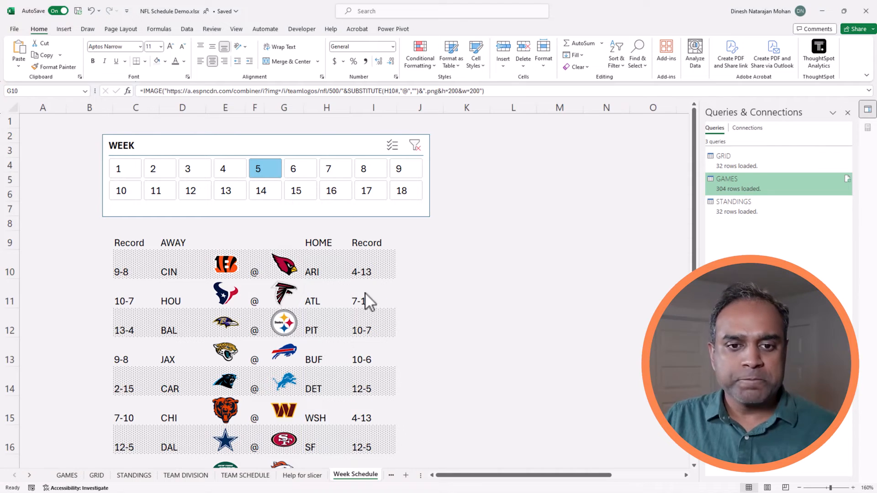
click(260, 476)
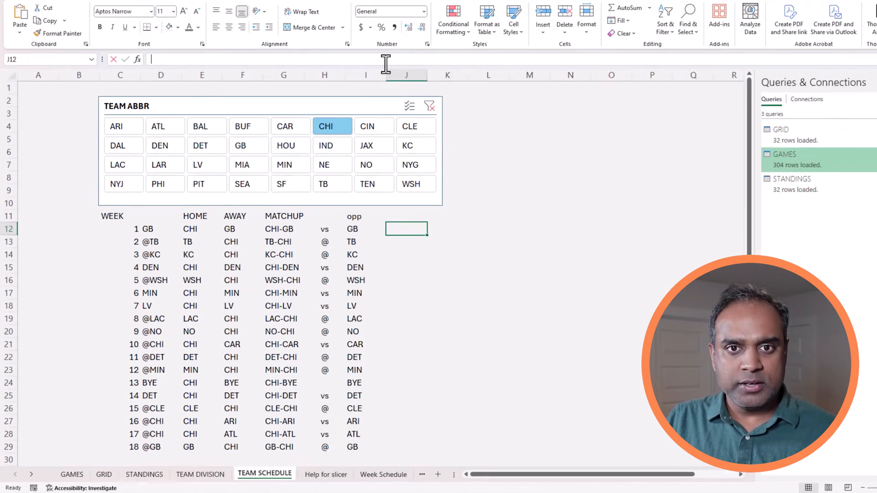
key(ctrl+v)
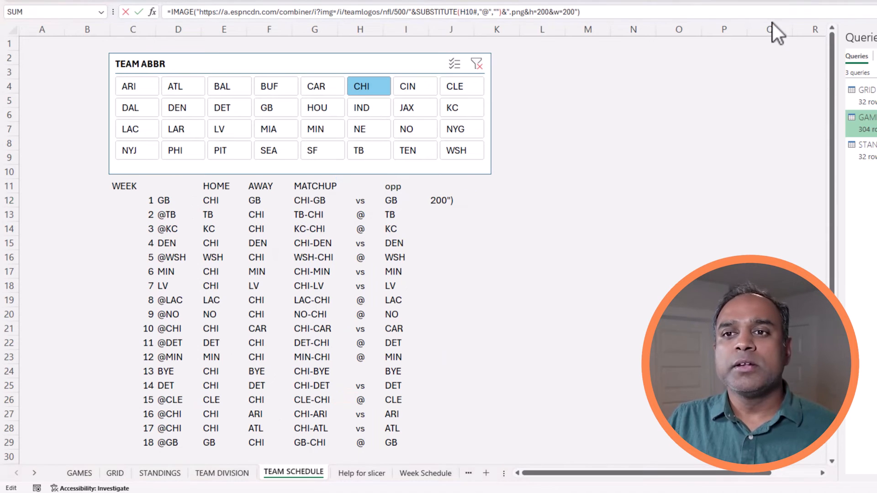
double_click(469, 12)
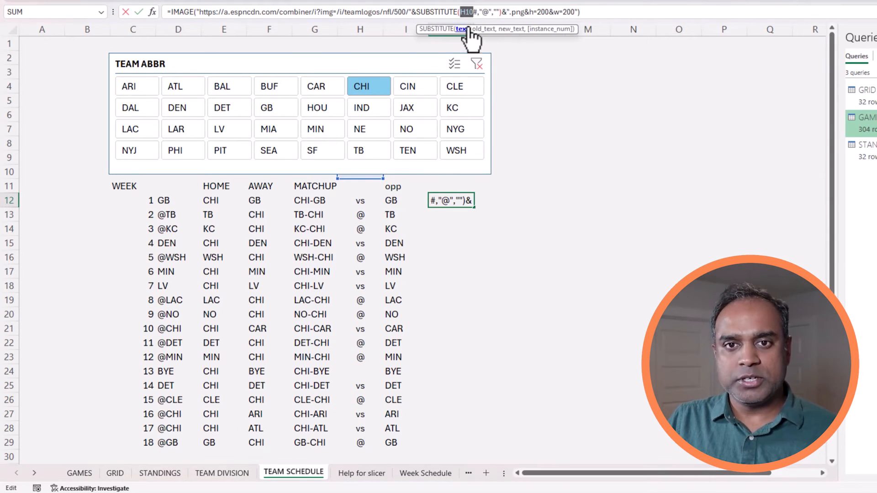
click(397, 204)
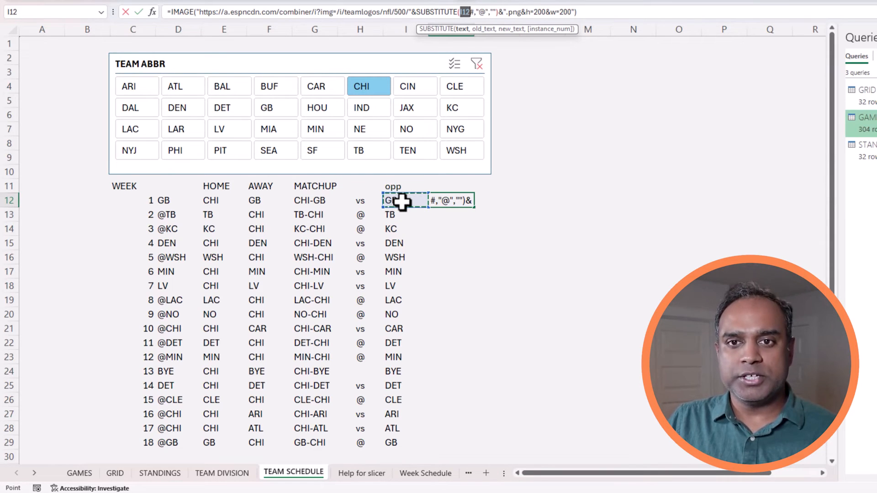
key(Return)
Fill the logo formula down to J29 and check the BYE week's error.
click(450, 200)
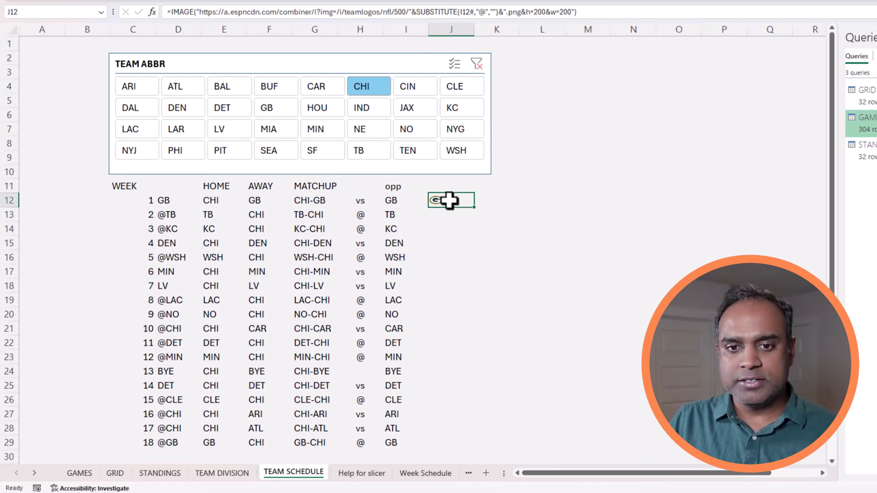
drag(476, 209, 448, 449)
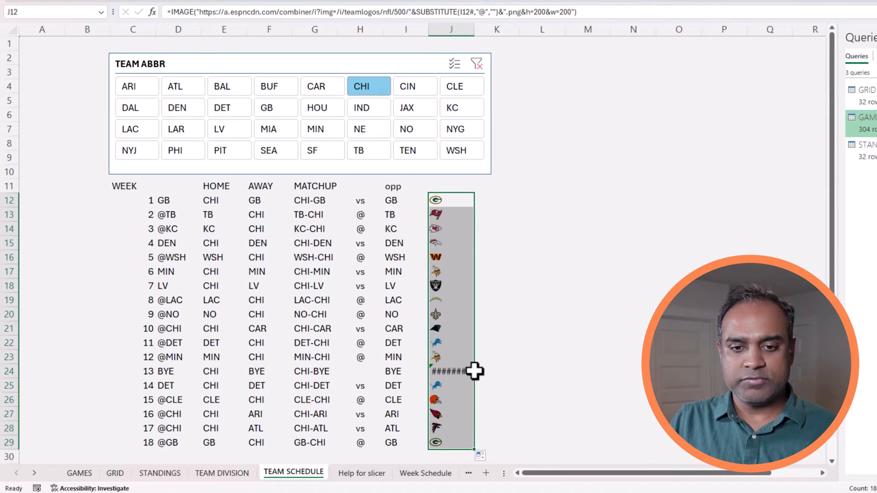
click(443, 367)
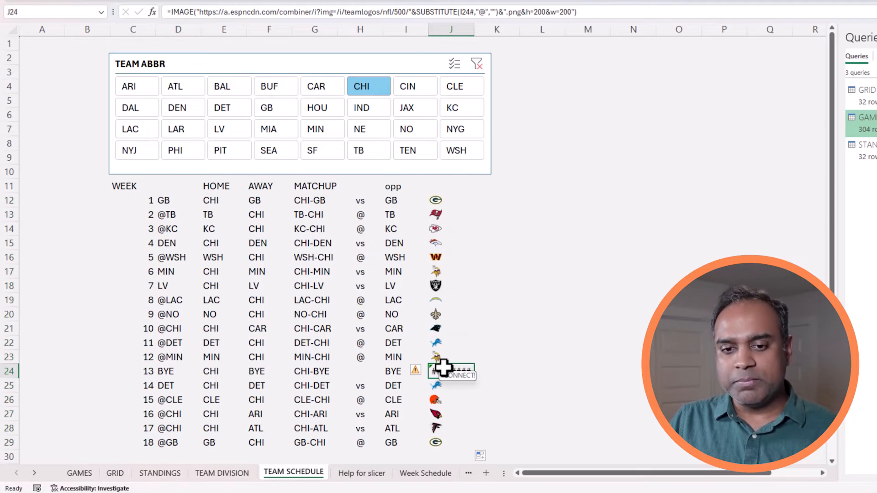
click(438, 198)
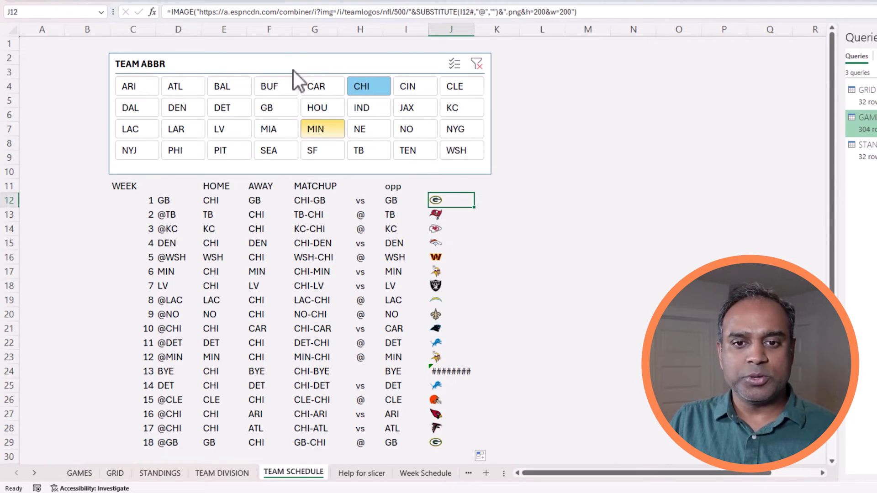
click(174, 10)
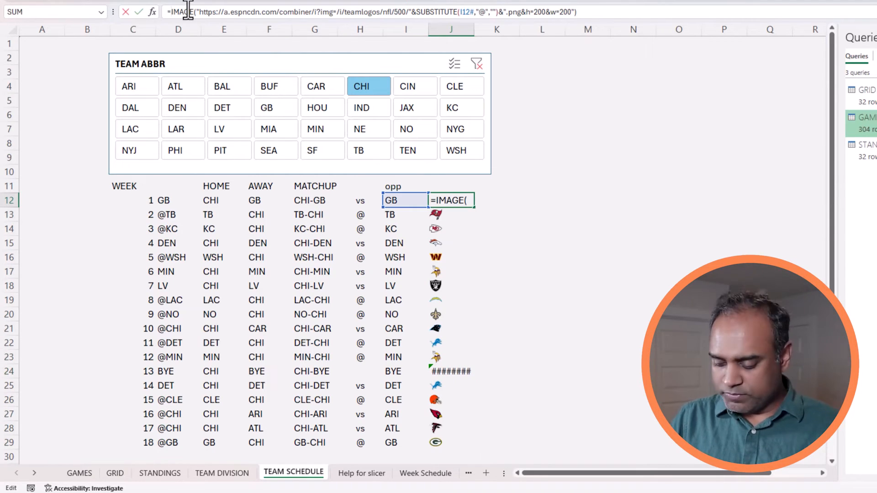
Wrap J12's logo formula in IF(I12="BYE","",…) and fill it down the column.
text(IF()
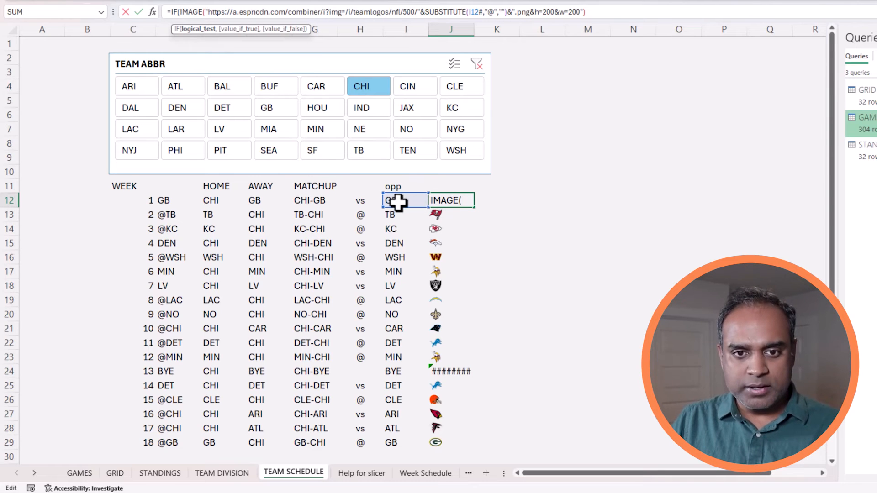
click(397, 202)
text(="BY)
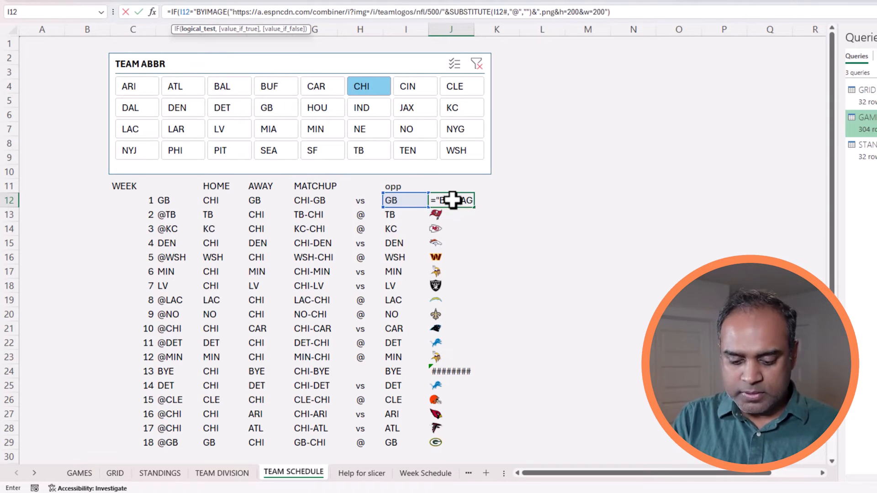
text(E","",)
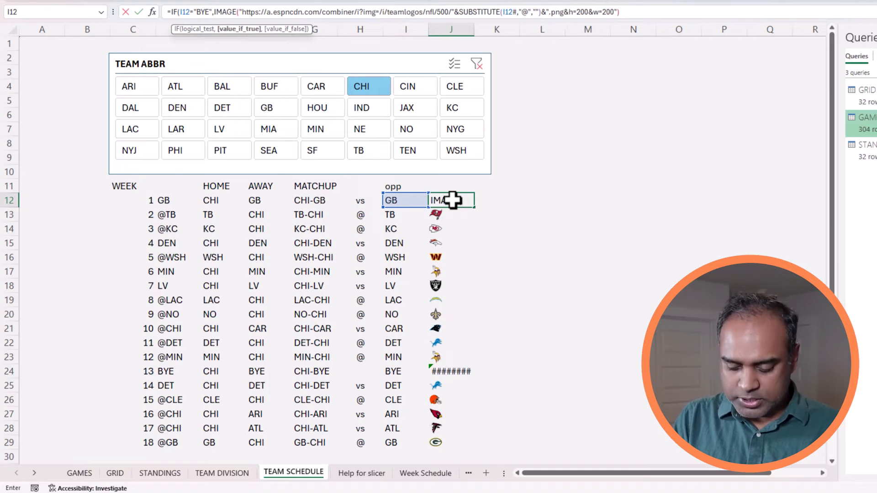
click(693, 10)
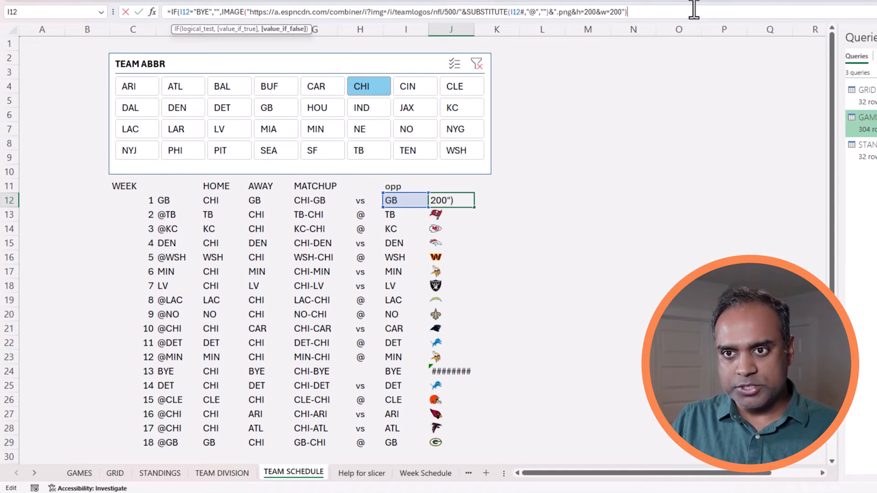
text())
key(ctrl+Return)
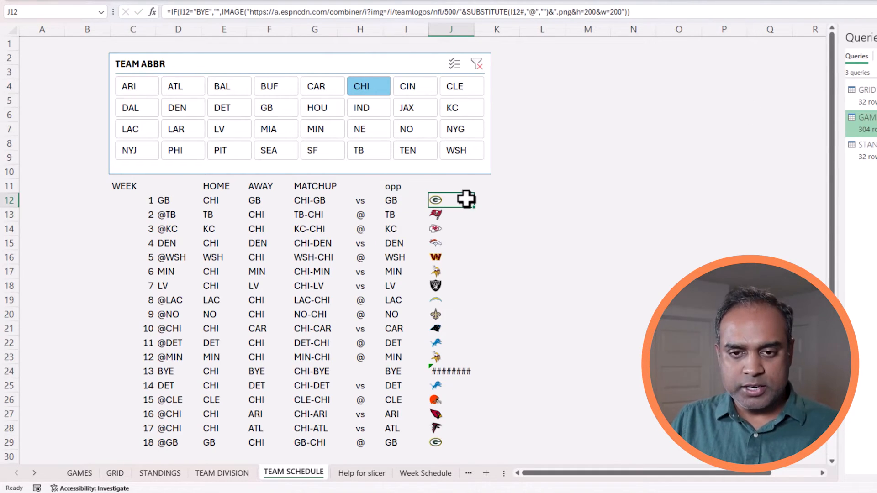
double_click(475, 208)
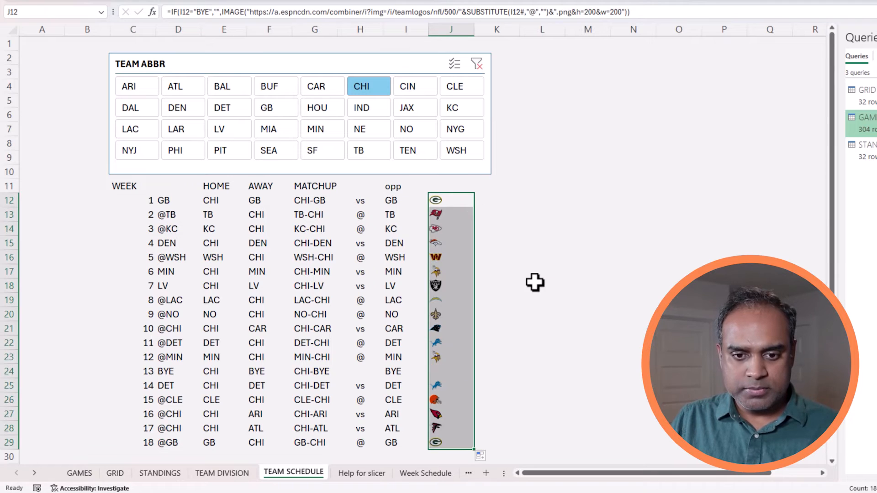
click(535, 284)
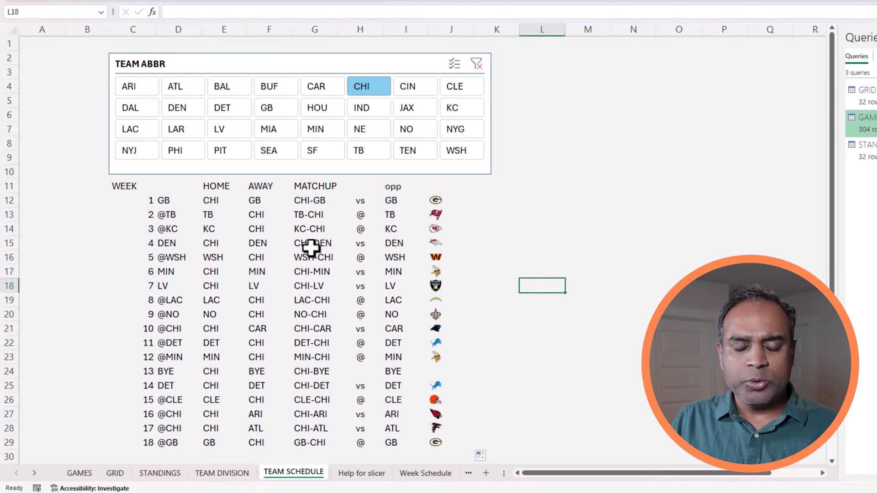
drag(182, 28, 316, 37)
right_click(283, 202)
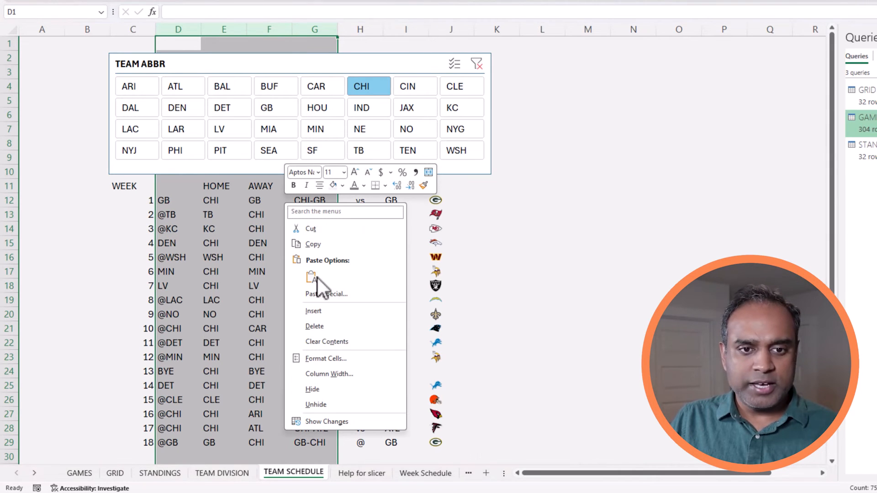
click(333, 391)
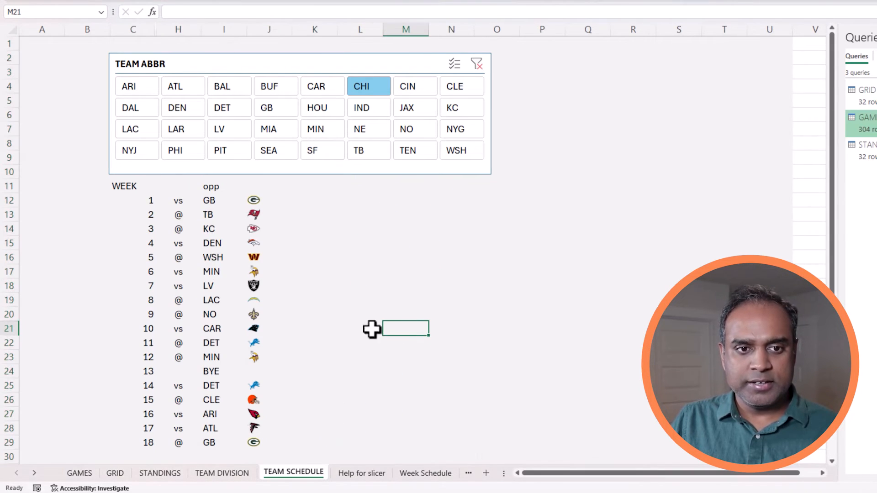
click(153, 202)
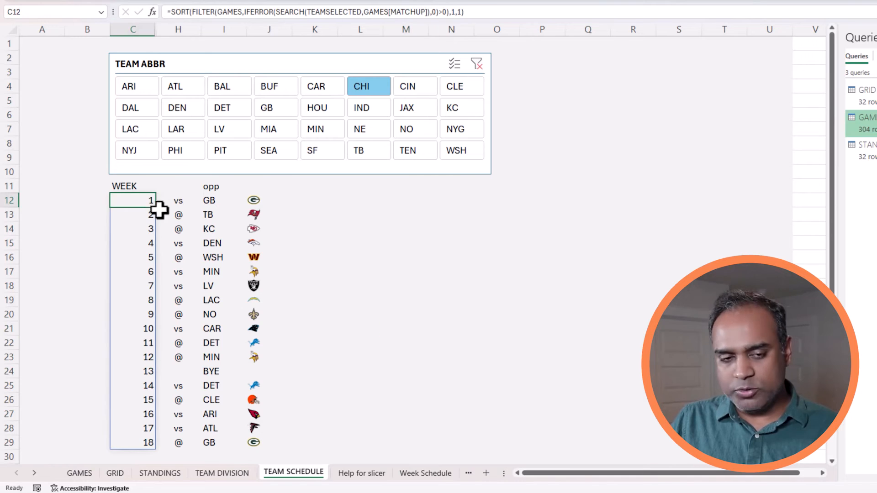
click(179, 201)
click(215, 197)
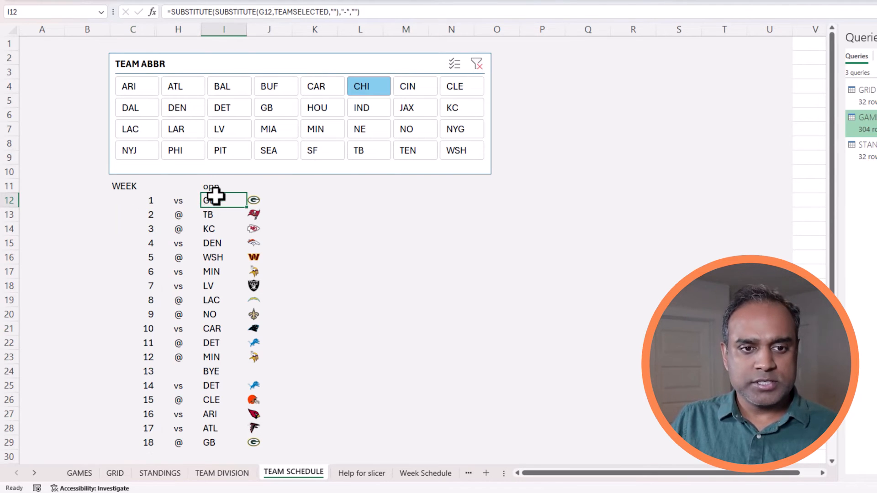
click(231, 186)
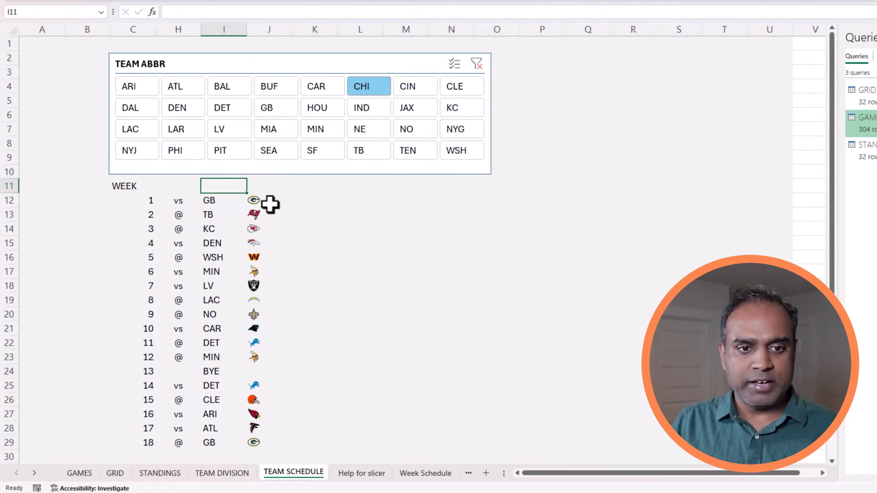
drag(270, 202, 269, 401)
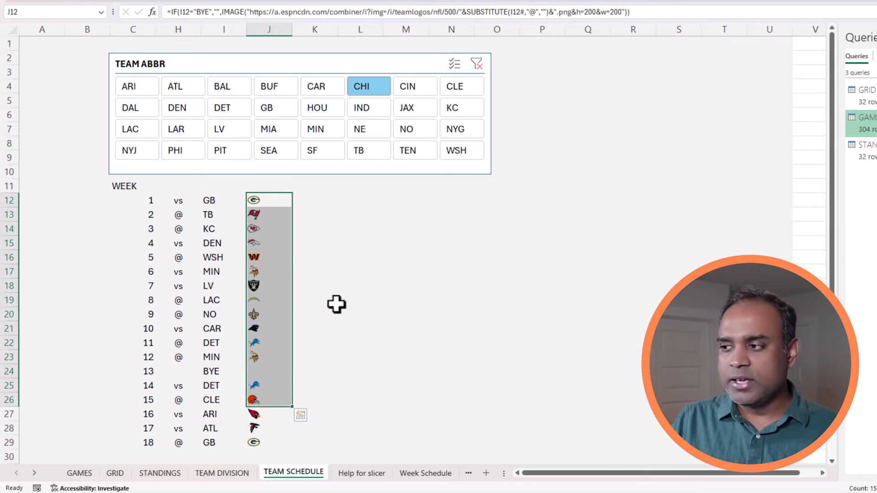
click(332, 242)
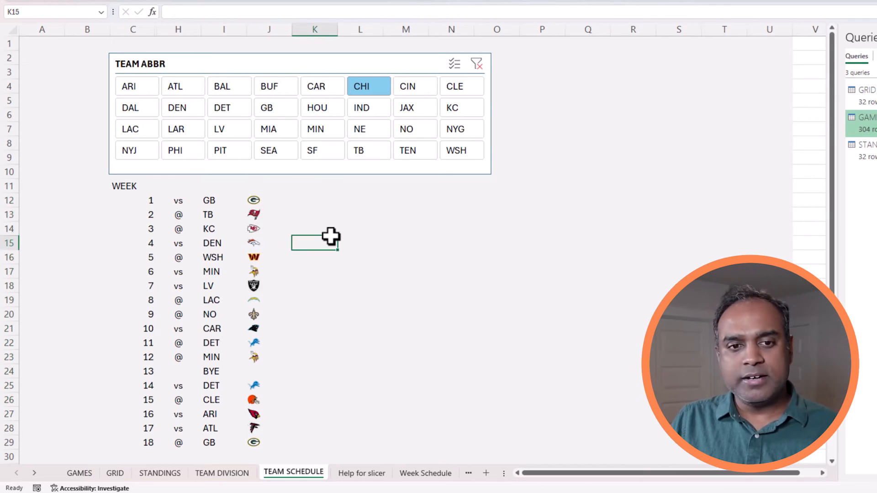
Start an XLOOKUP in K12 using opponent abbreviation I12 as the lookup value.
click(285, 201)
click(303, 201)
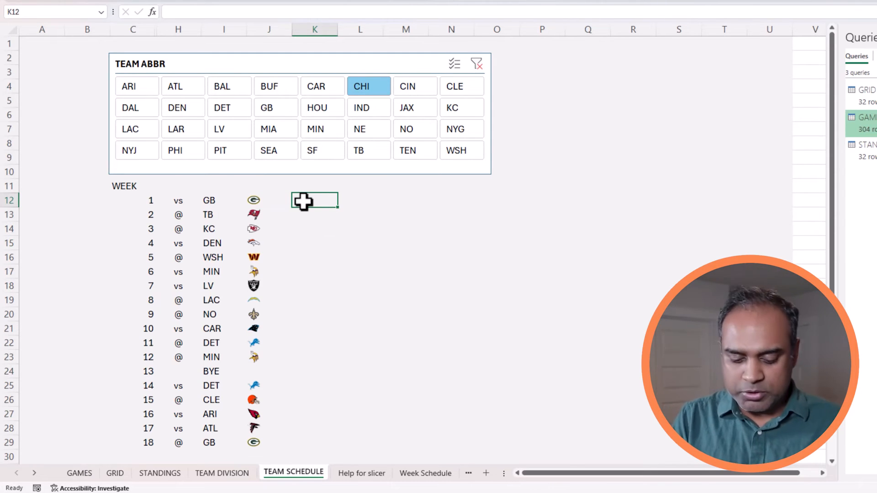
text(=xlookup))
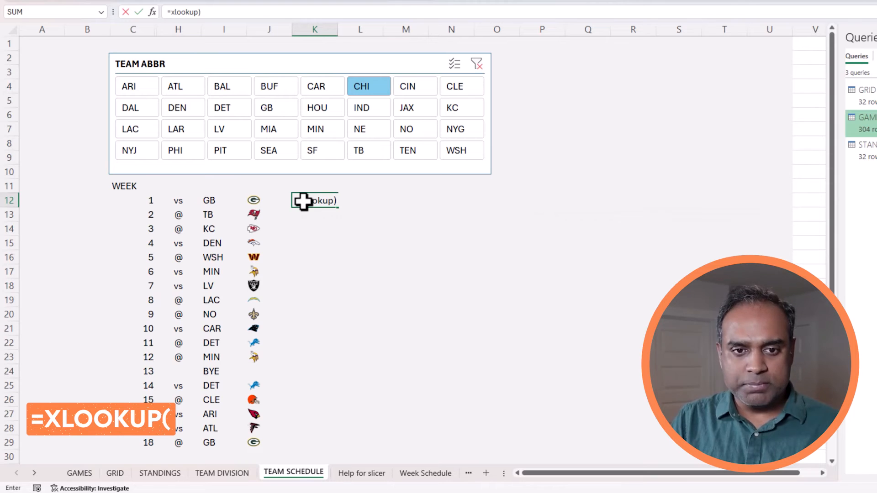
key(BackSpace)
text(()
click(211, 201)
text(,)
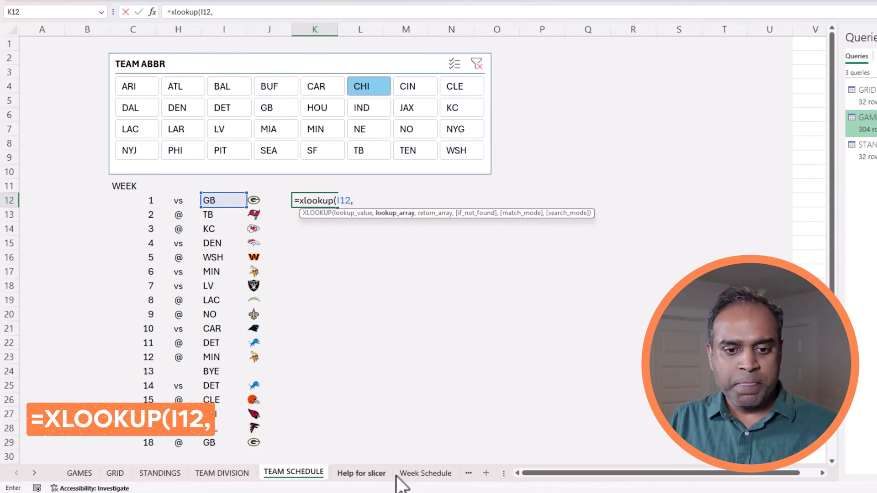
Complete the XLOOKUP with TEAMDIVISION[TEAM ABR] as lookup and TEAMDIVISION[TEAM NAME] as return array.
click(216, 474)
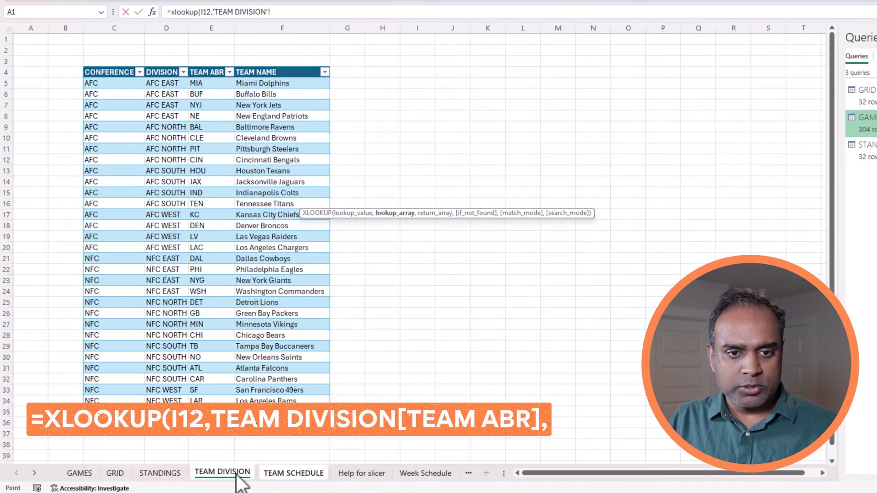
click(247, 83)
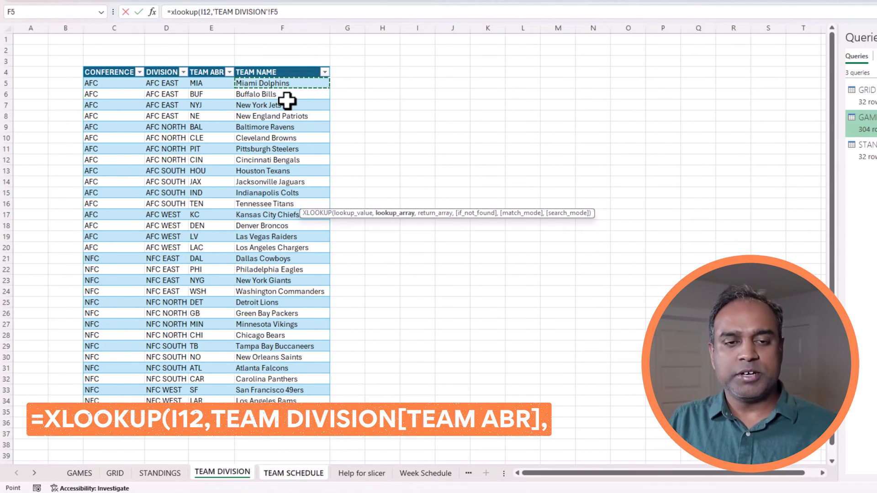
key(Left)
key(ctrl+shift+Down)
text(,)
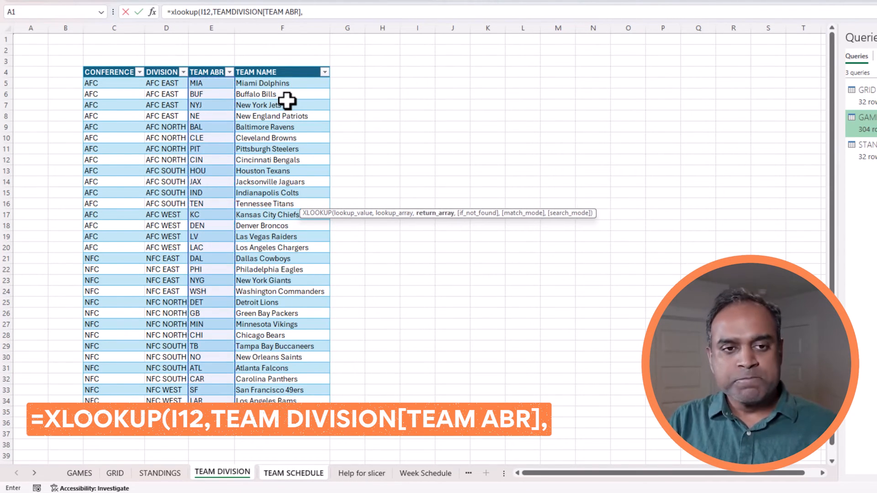
click(289, 84)
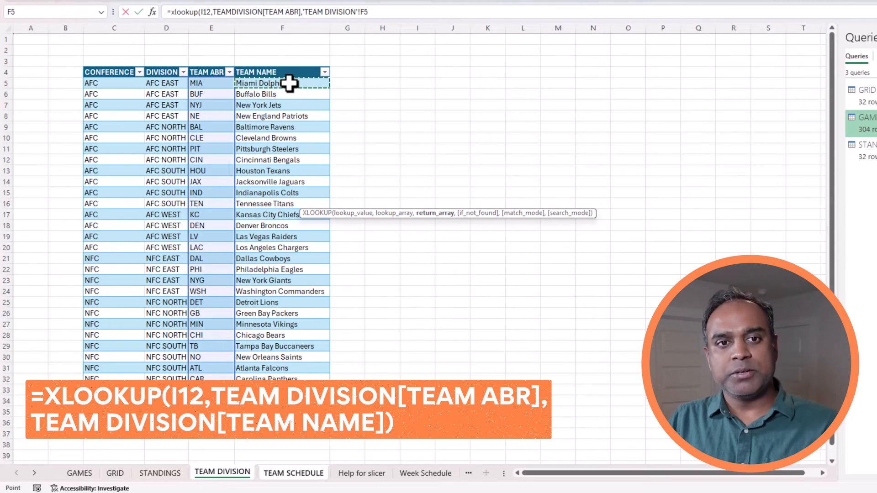
key(ctrl+shift+Down)
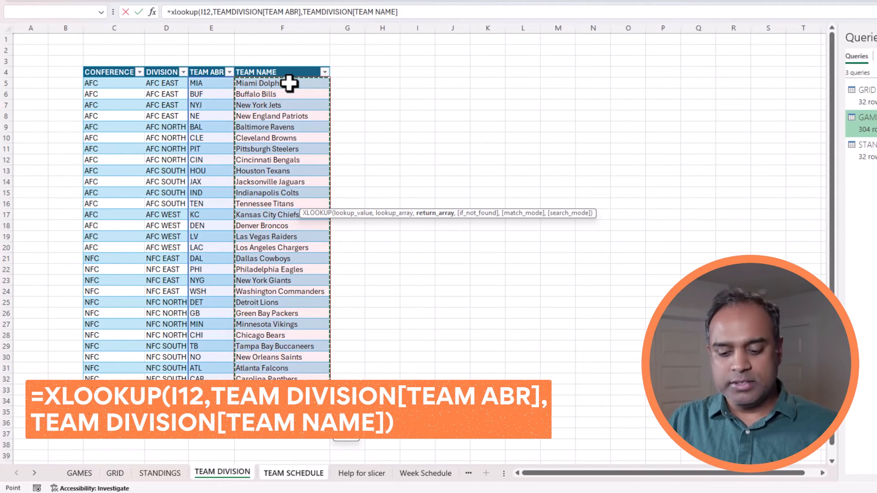
text())
key(Return)
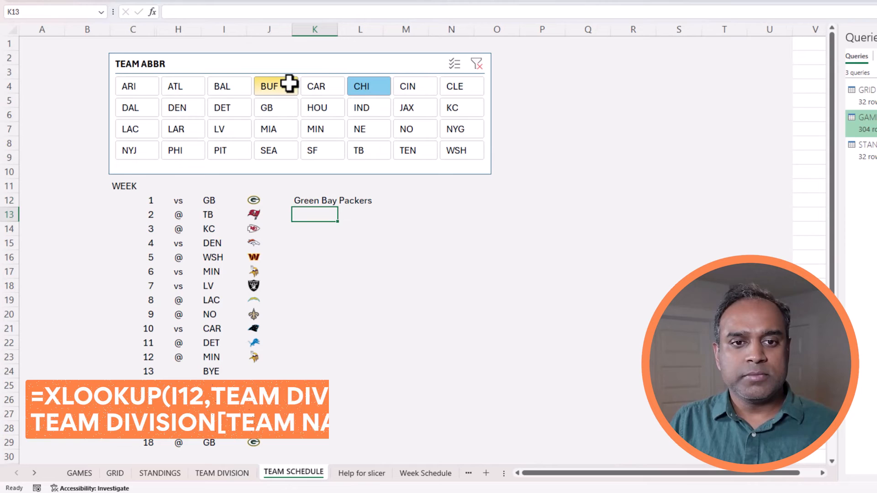
Fill the team-name lookup down through week 18 in K29.
click(305, 198)
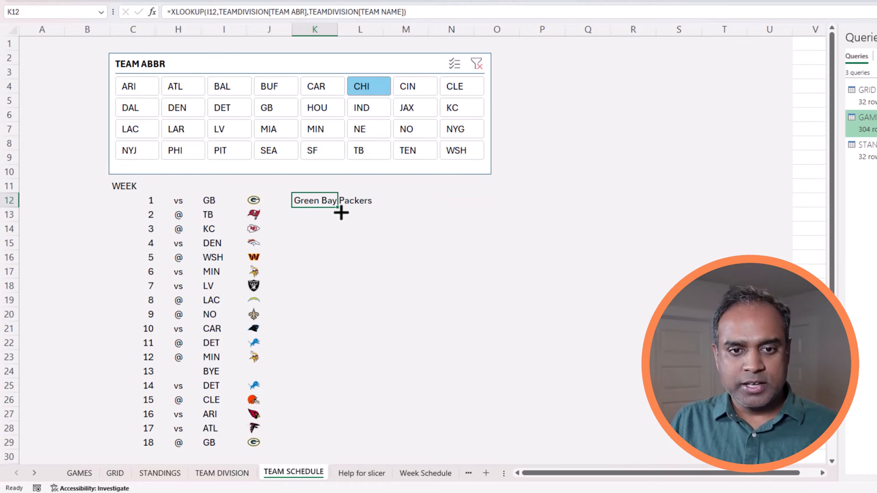
drag(329, 430, 327, 446)
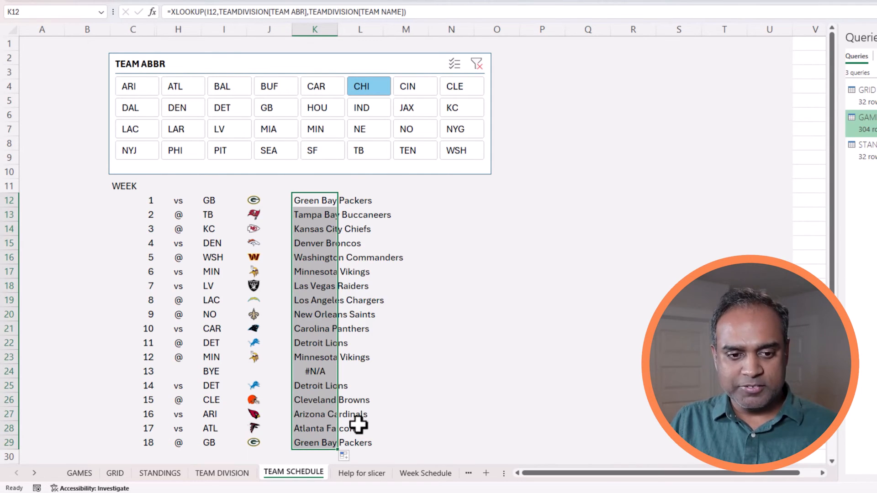
click(316, 372)
click(319, 199)
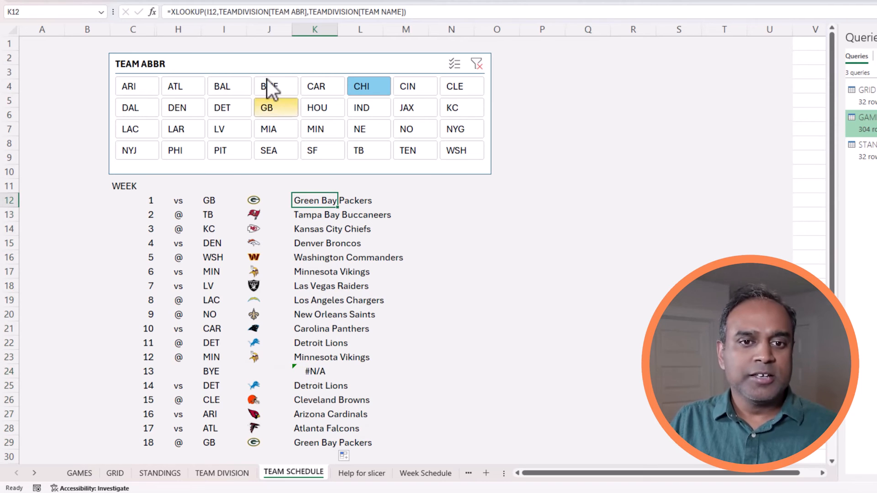
Add an empty "" if-not-found argument to K12's XLOOKUP.
click(169, 11)
text(IF)
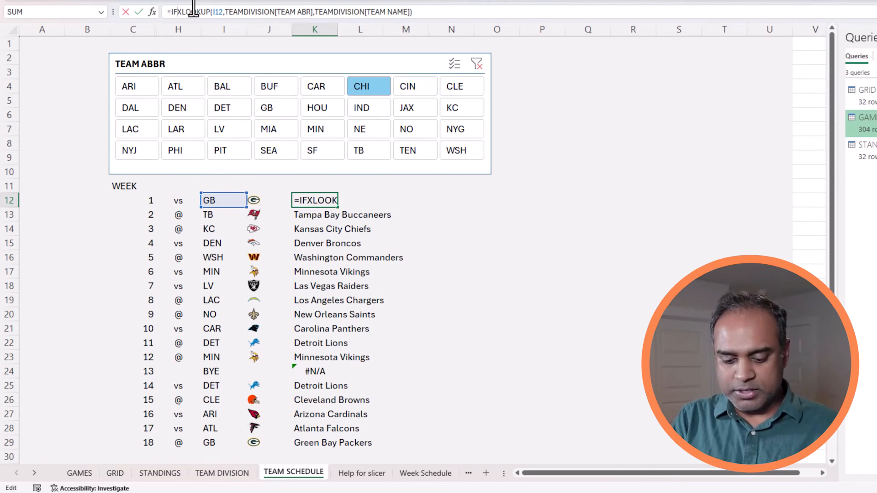
key(BackSpace)
key(BackSpace)
key(BackSpace)
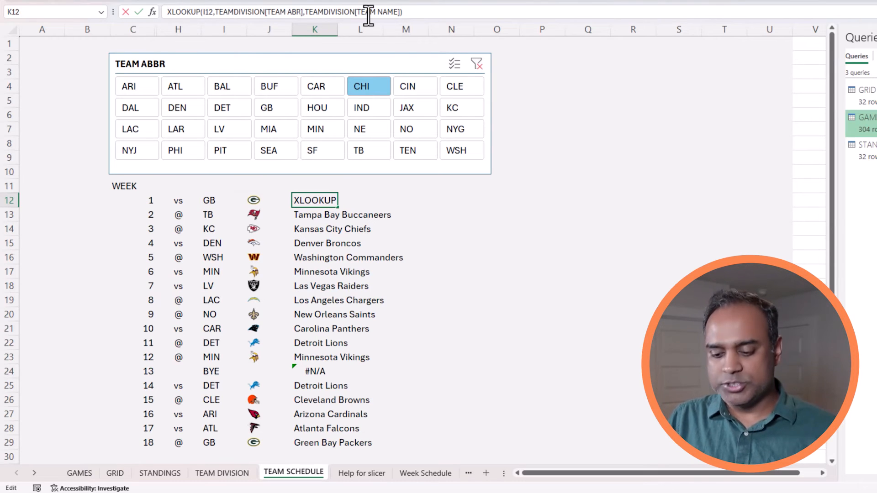
text(=)
click(418, 12)
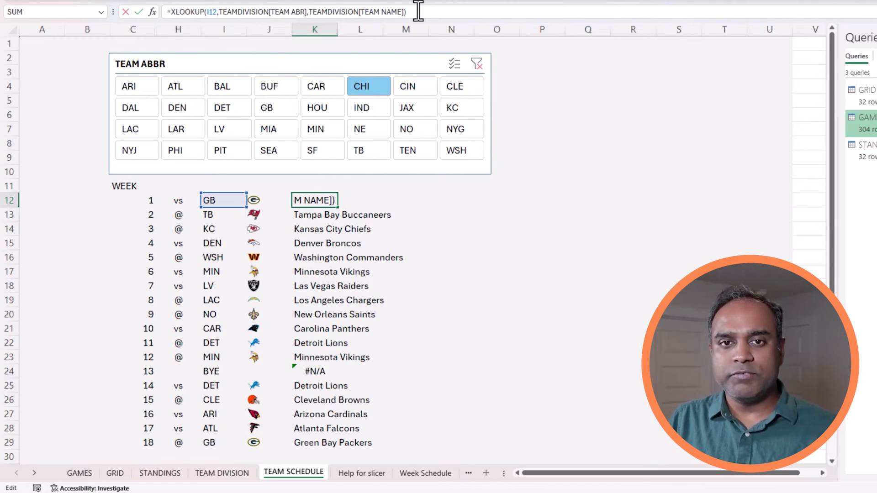
key(Left)
text(,)
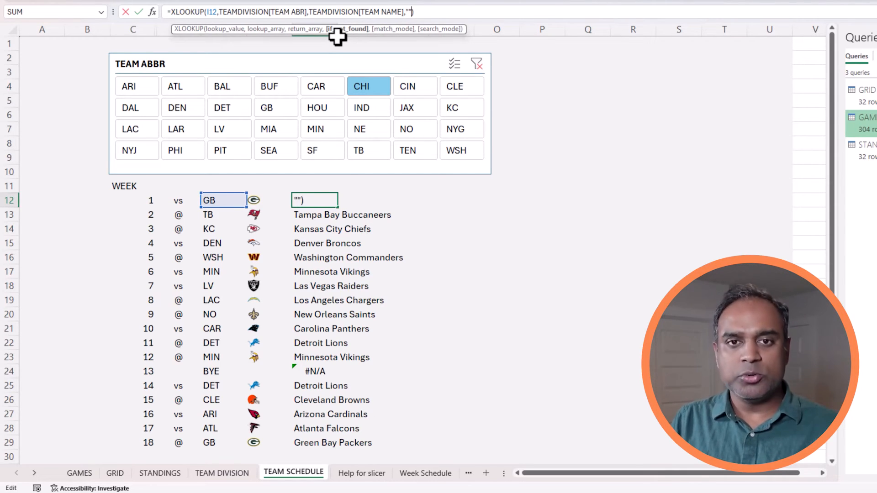
key(ctrl+Return)
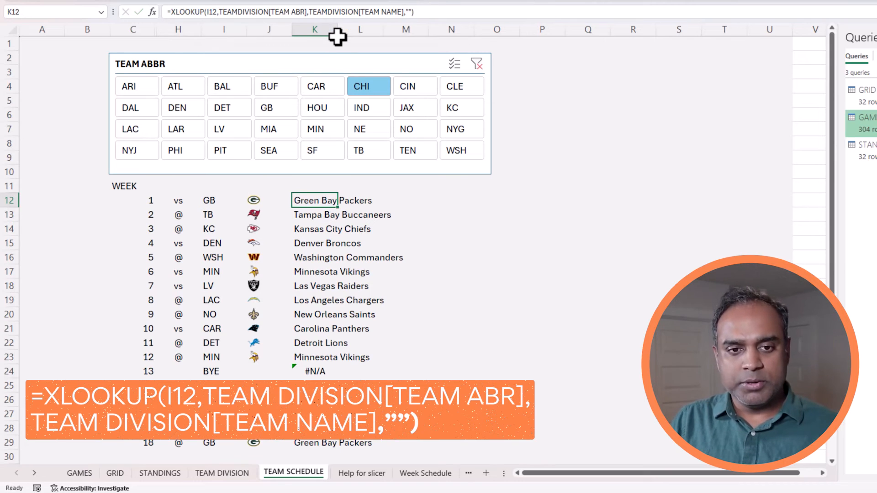
Apply the blank-fallback XLOOKUP to all of K12:K29 and confirm it.
key(ctrl+shift+Down)
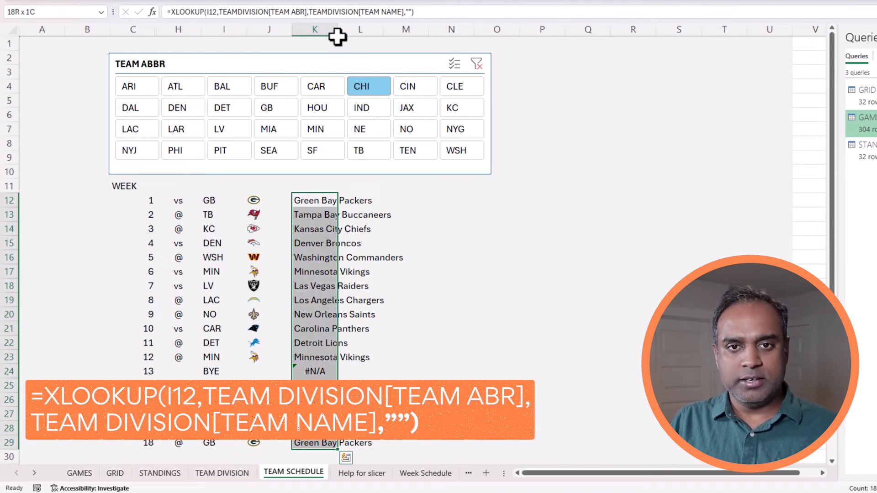
click(357, 10)
key(ctrl+Return)
click(541, 301)
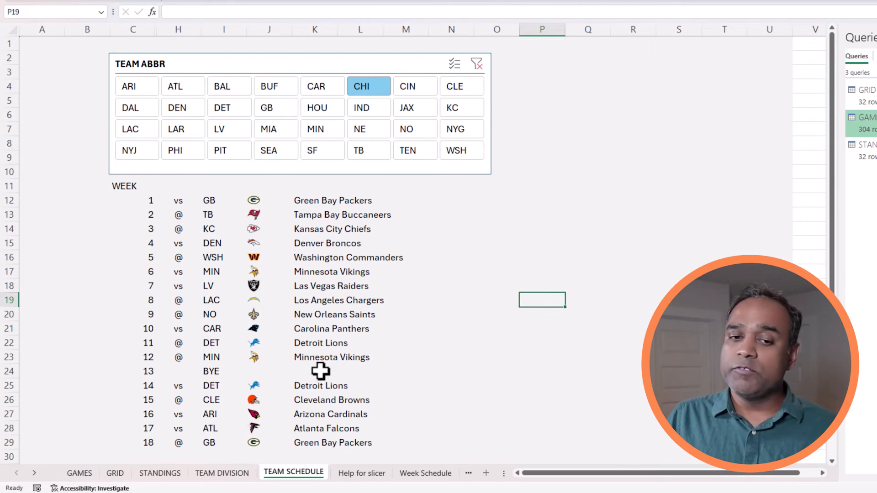
click(300, 201)
click(408, 12)
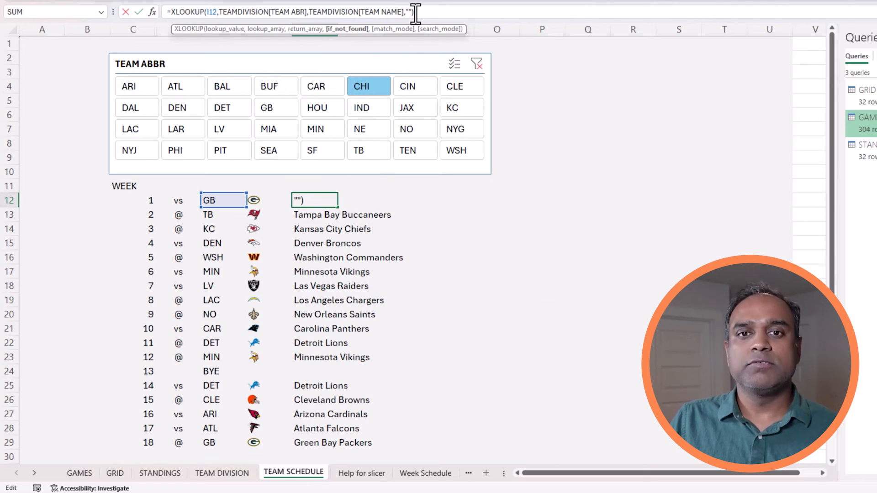
key(ctrl+Return)
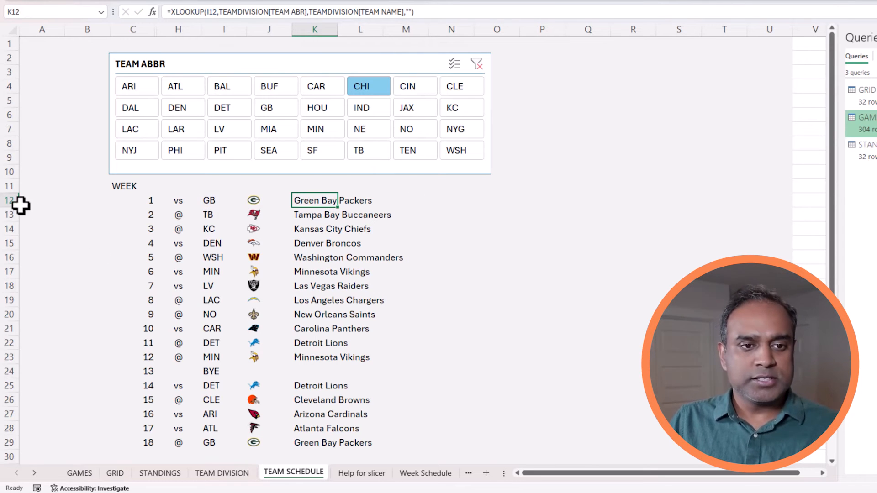
Set schedule rows 12 through 29 to a 30-point row height.
drag(11, 201, 51, 442)
right_click(54, 431)
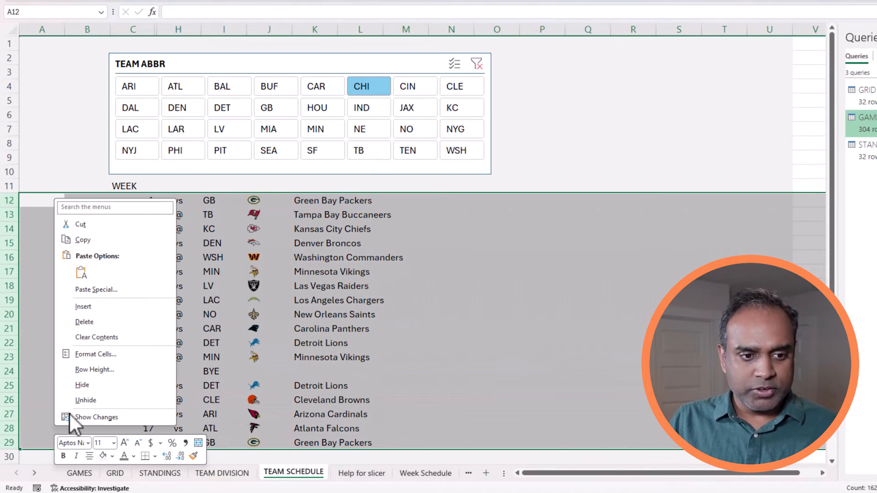
click(95, 370)
text(30)
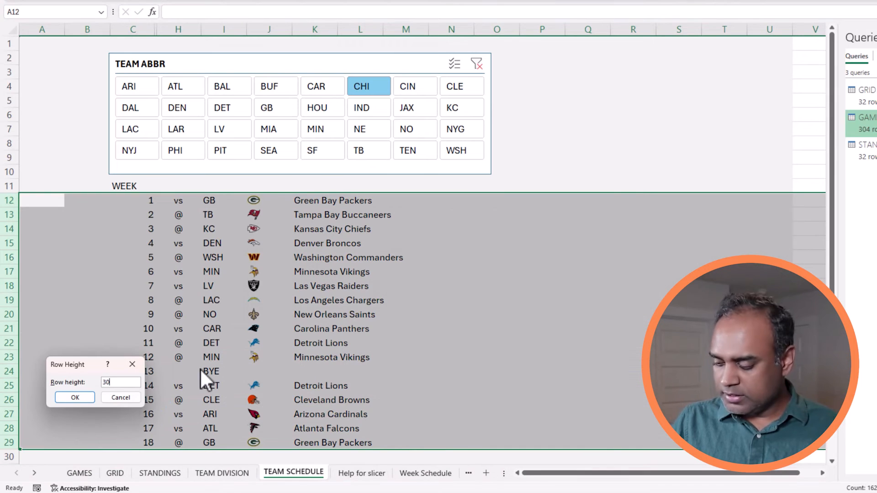
key(Return)
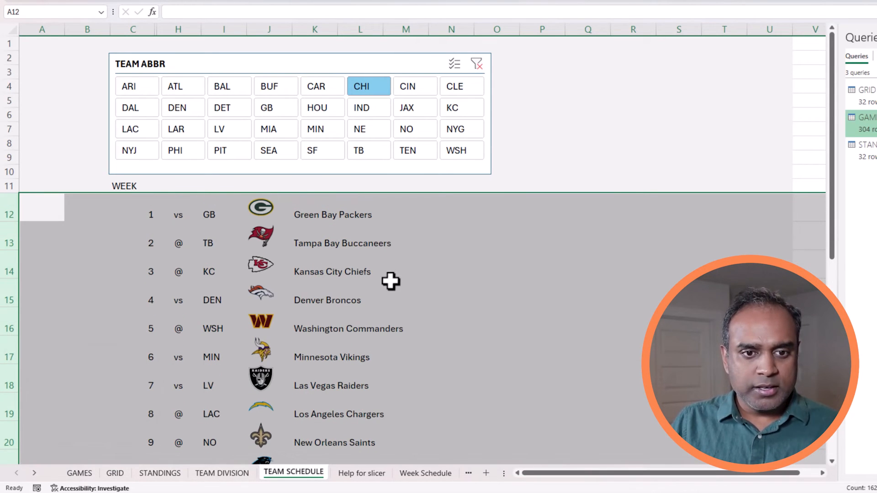
click(454, 238)
Narrow the logo column J to a width of 7.
scroll(456, 241, down, 2)
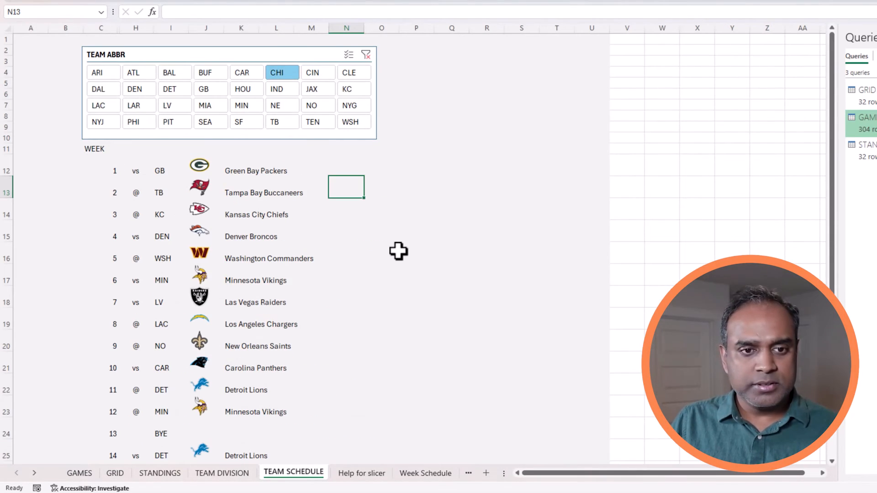
click(207, 26)
right_click(209, 26)
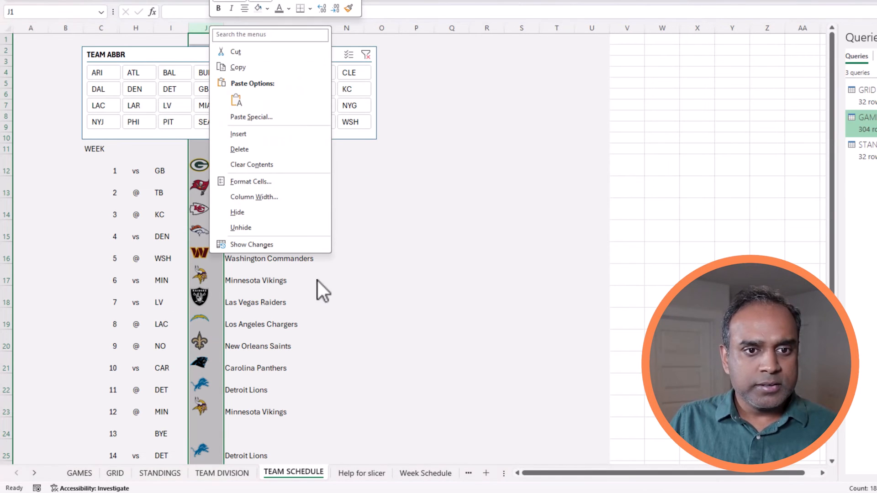
click(292, 201)
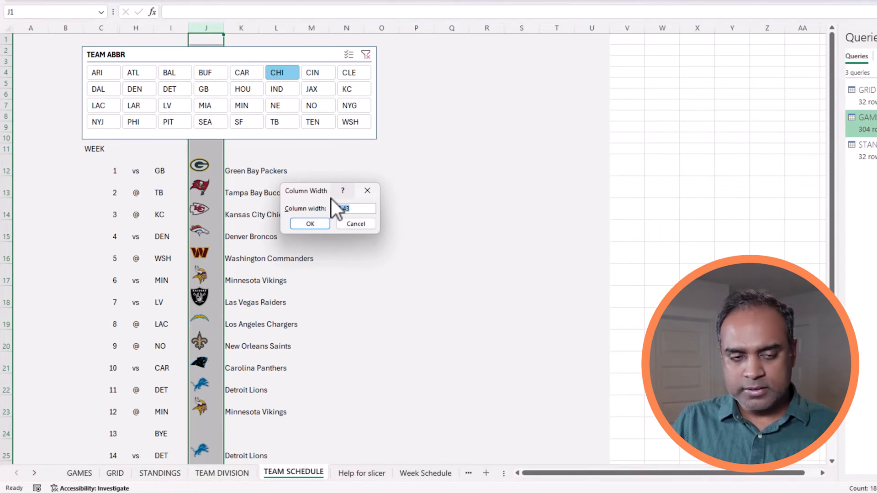
text(7)
key(Return)
click(352, 319)
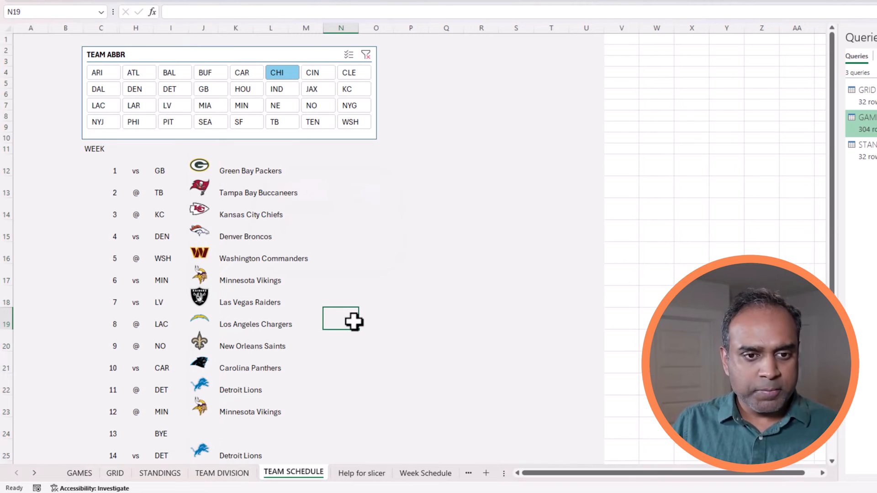
Select the schedule range C12:L29 and bring up Conditional Formatting.
drag(108, 171, 300, 388)
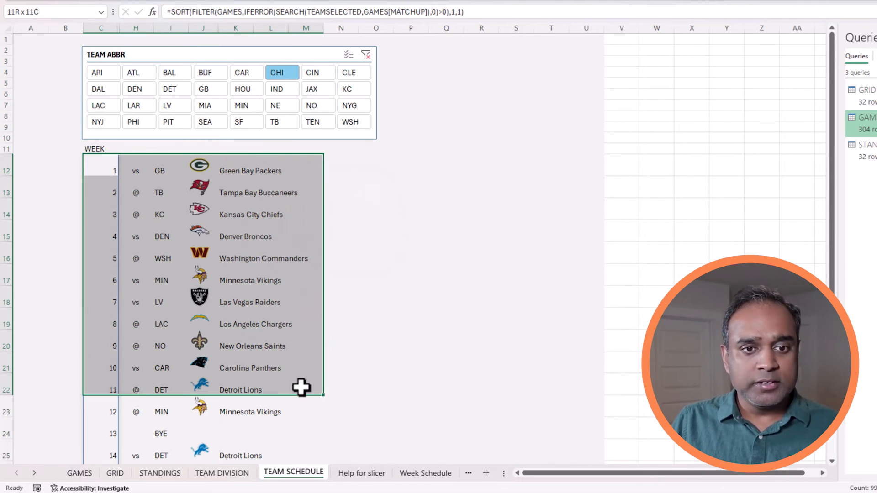
click(388, 314)
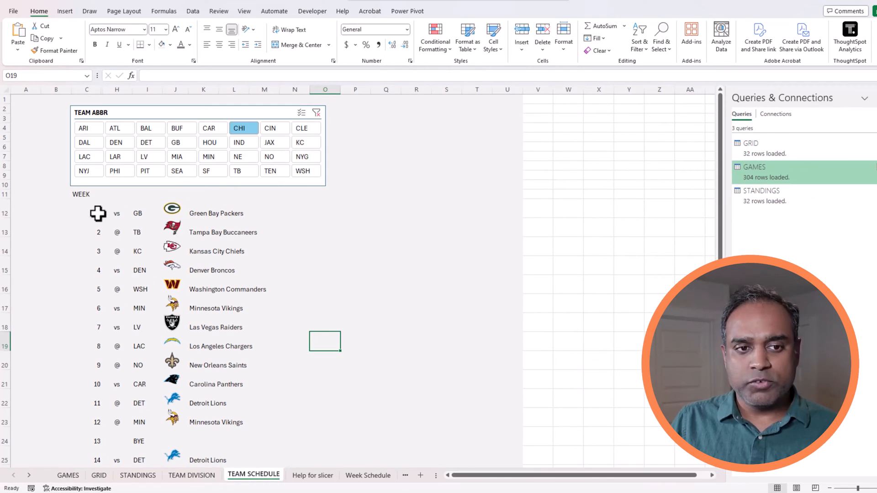
drag(113, 168, 195, 211)
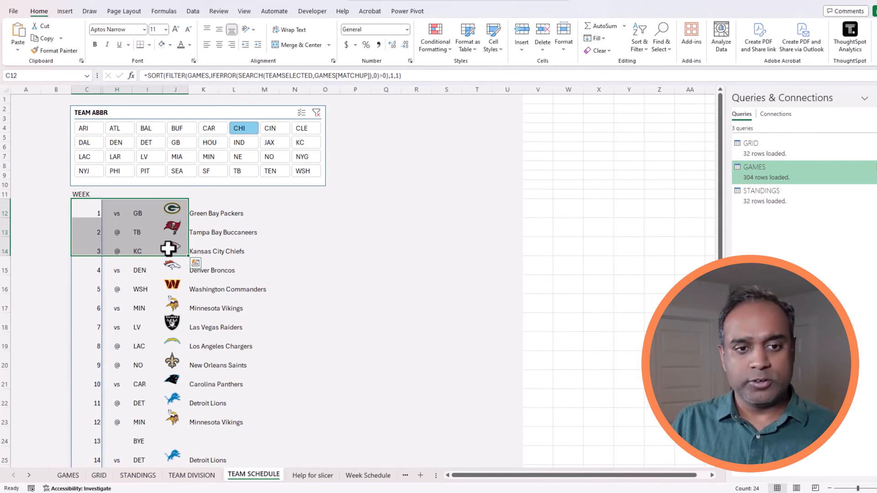
scroll(247, 405, down, 3)
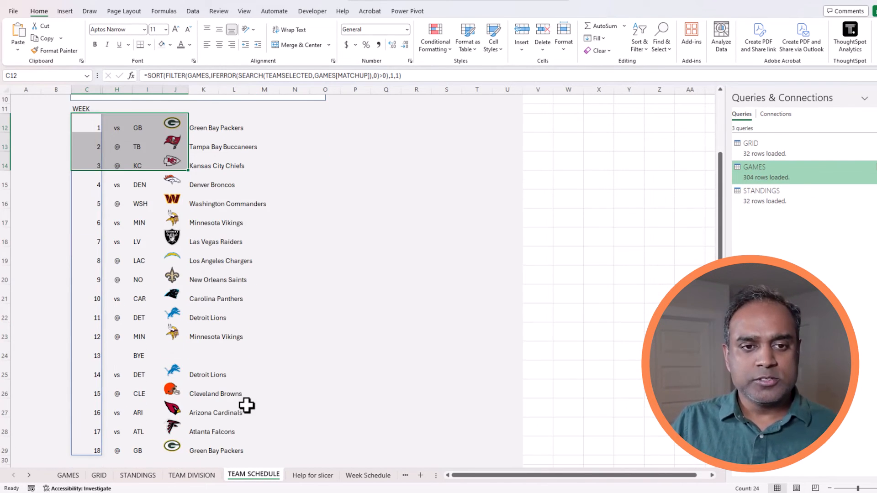
scroll(247, 405, down, 3)
shift+click(247, 364)
scroll(287, 362, up, 2)
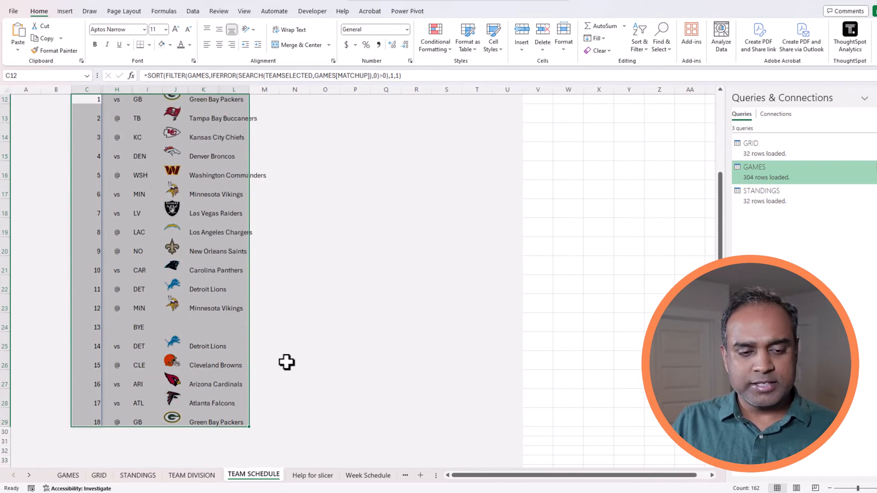
scroll(286, 362, up, 3)
click(438, 48)
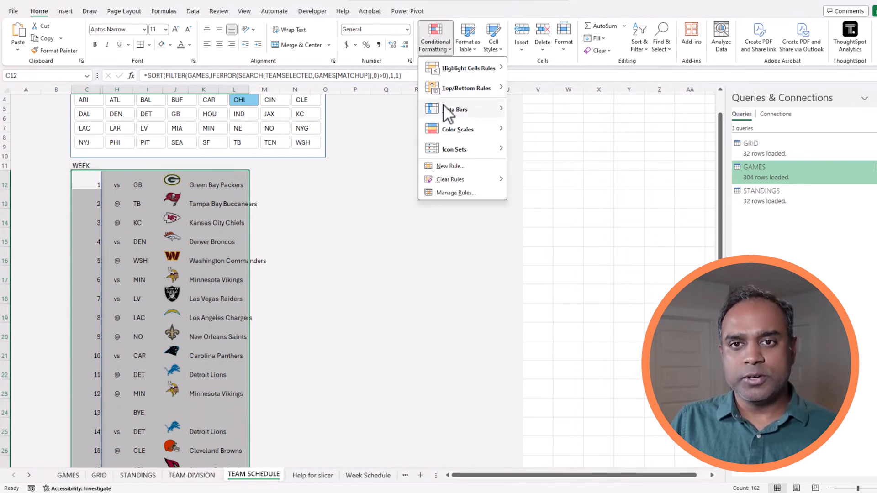
Add a =ISEVEN(ROW(C12)) formula rule giving even schedule rows a white dotted pattern fill.
click(452, 166)
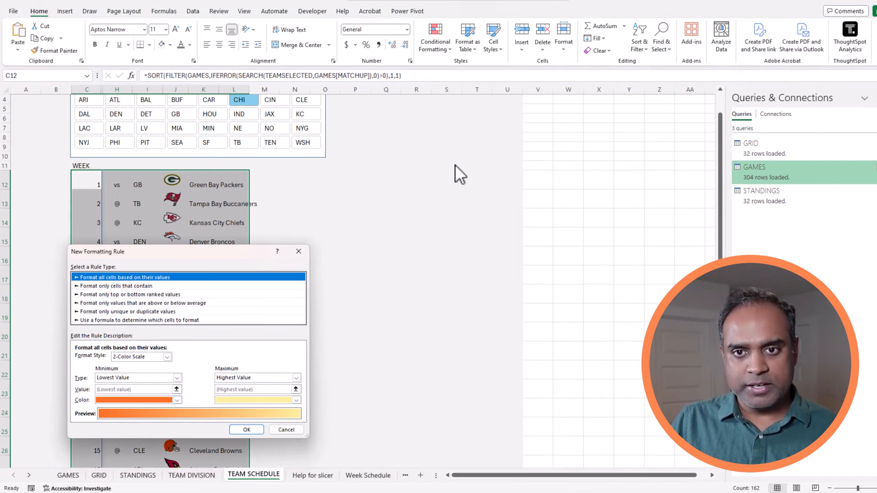
click(133, 321)
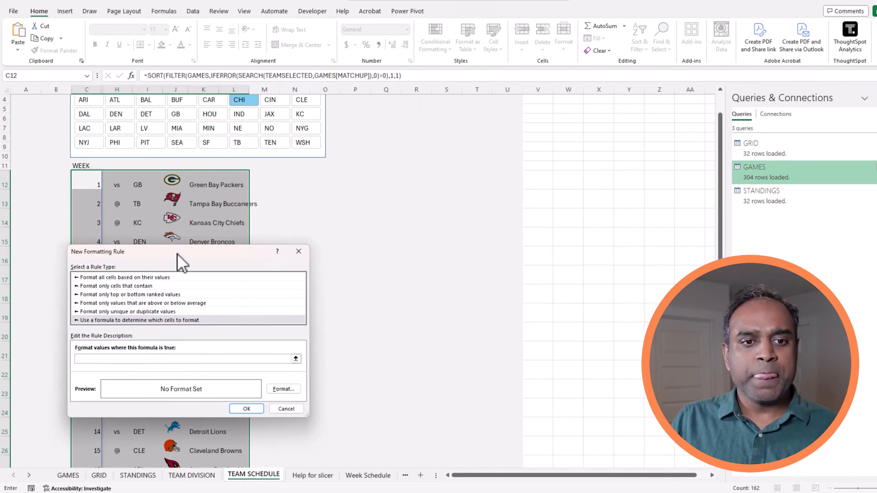
drag(177, 253, 342, 154)
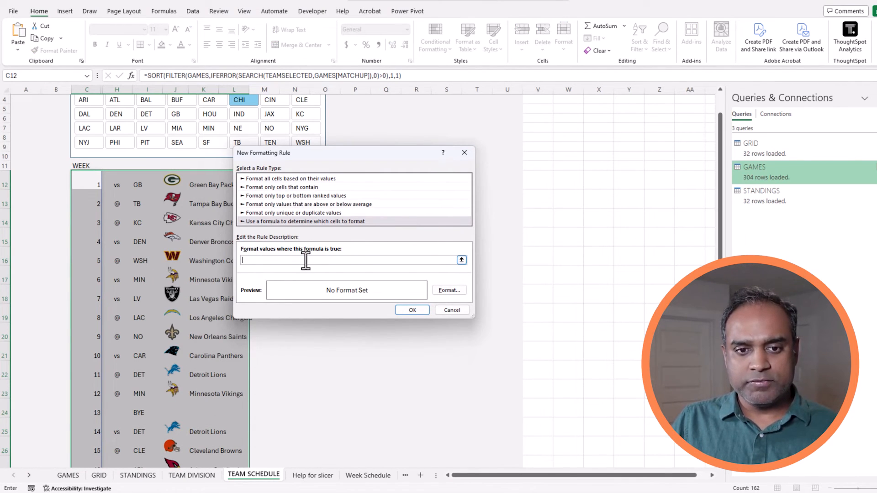
text(=ISEVEN(ROW(C12)
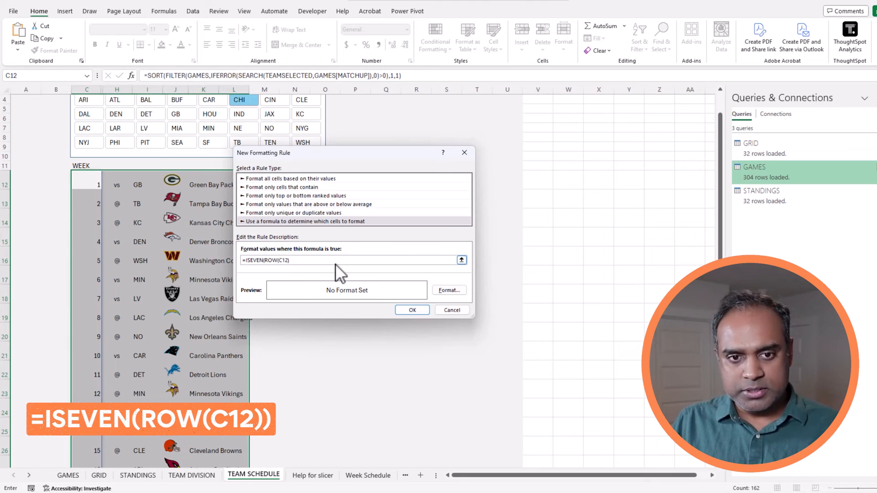
click(442, 289)
drag(149, 214, 432, 172)
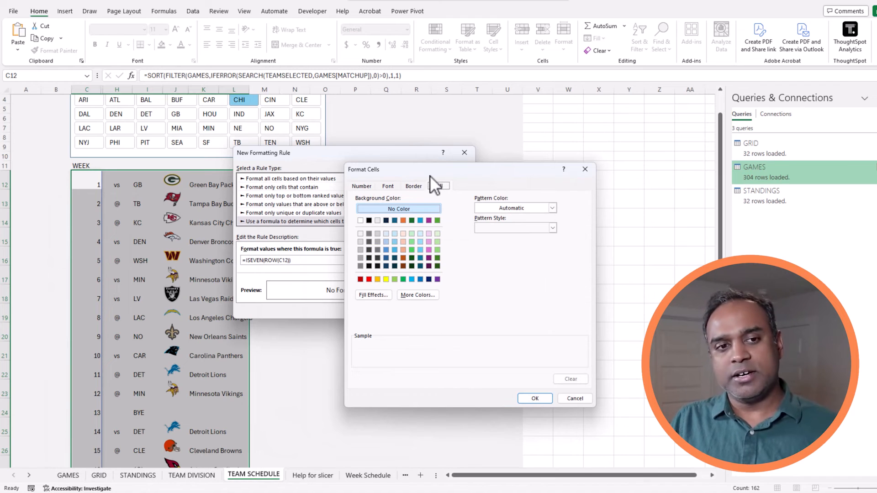
click(362, 235)
click(503, 228)
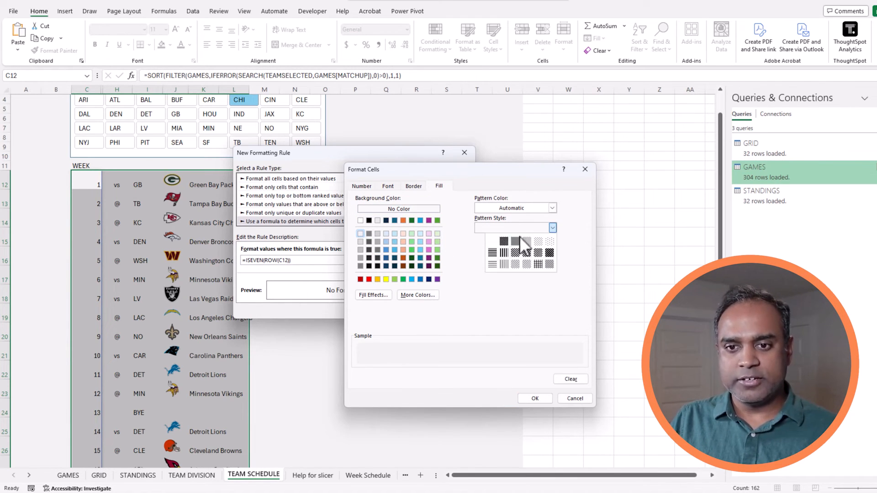
click(547, 242)
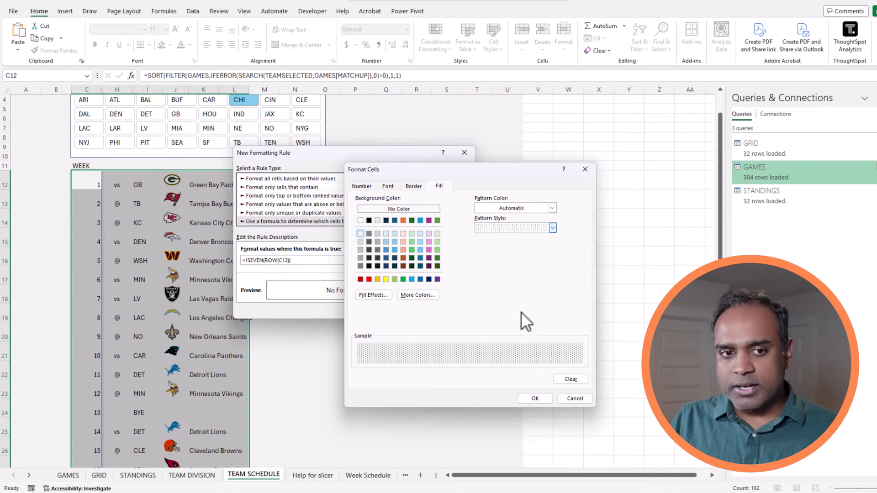
click(535, 398)
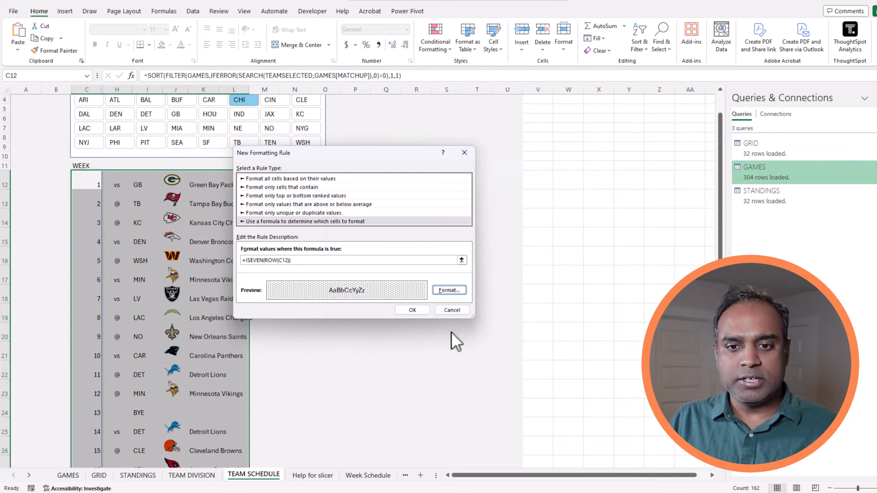
click(412, 310)
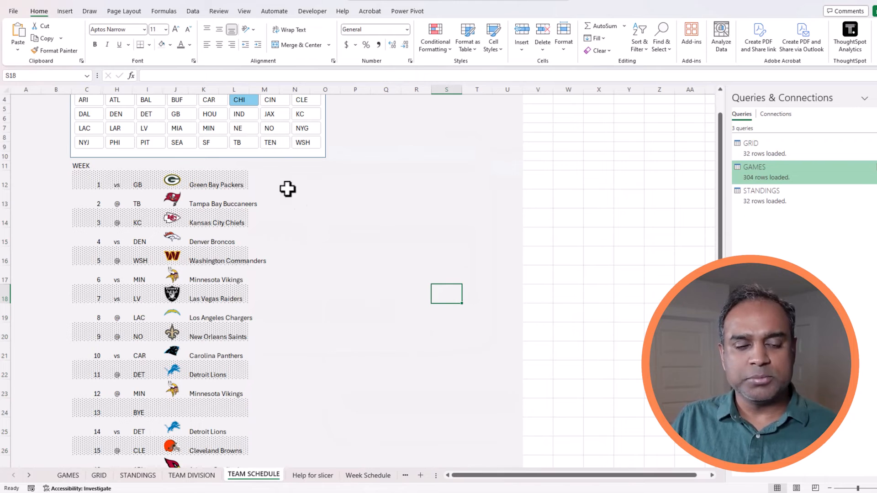
Widen column L for team names and middle-align the whole spilled schedule from C12.
drag(249, 89, 280, 141)
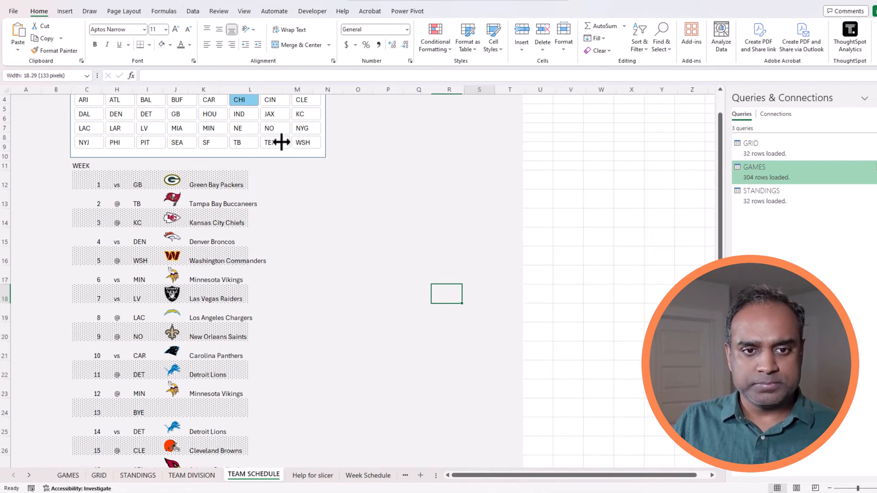
click(92, 183)
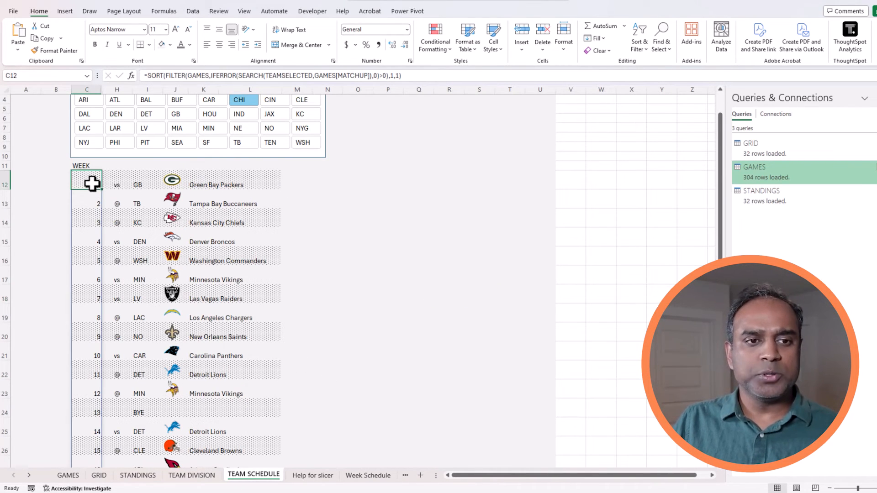
key(ctrl+shift+Right)
key(ctrl+shift+Down)
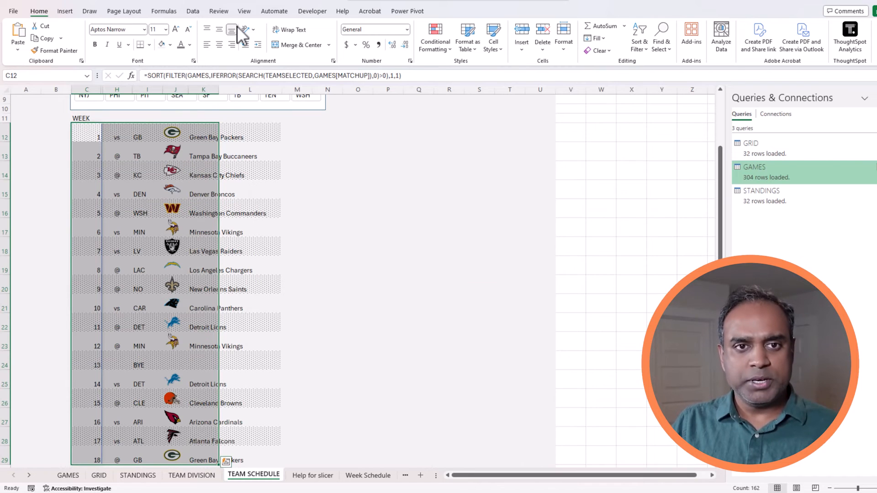
click(221, 30)
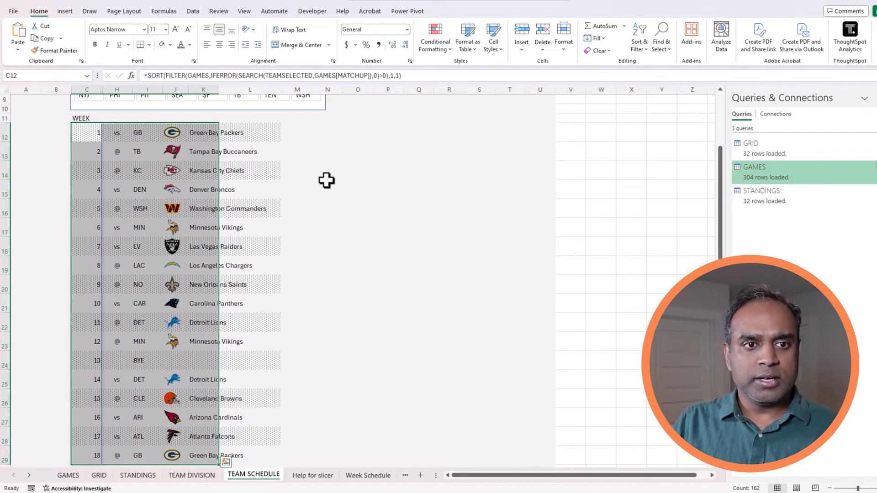
click(364, 188)
Check the striping by switching the schedule to KC, CLE, CHI, BAL, ARI, DAL and LAC.
scroll(287, 265, up, 3)
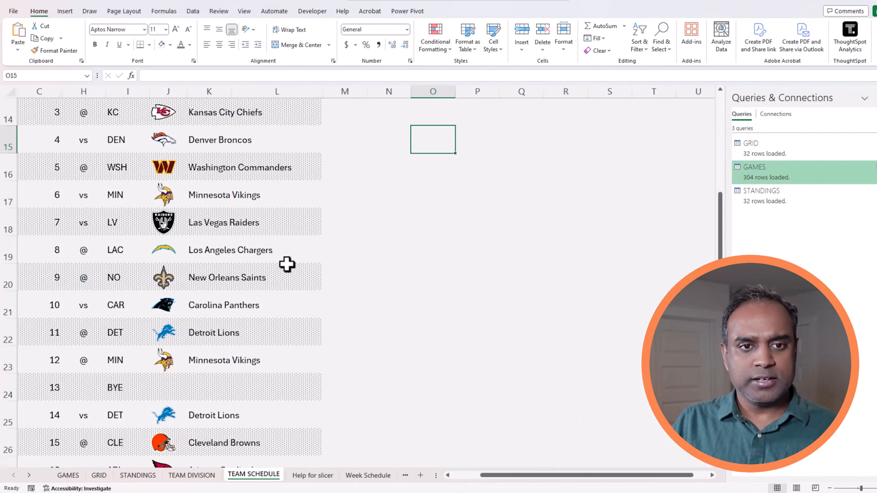
scroll(286, 264, up, 4)
scroll(509, 351, down, 1)
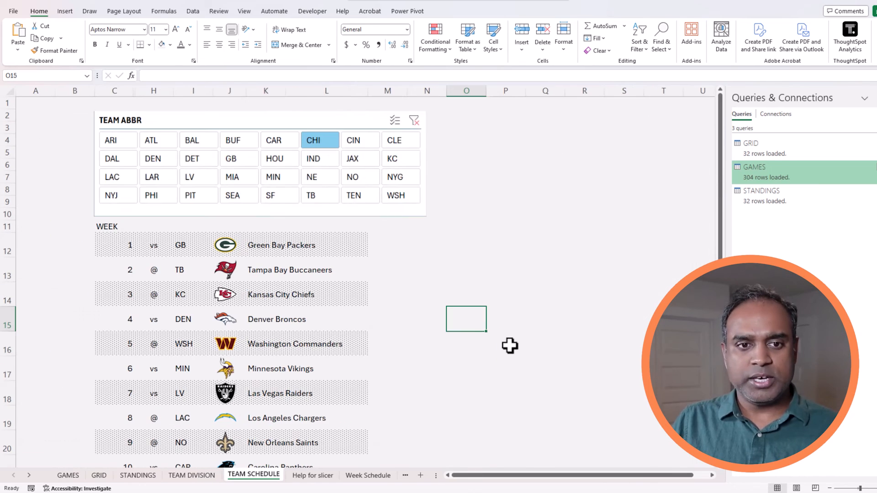
click(408, 161)
click(401, 142)
click(314, 144)
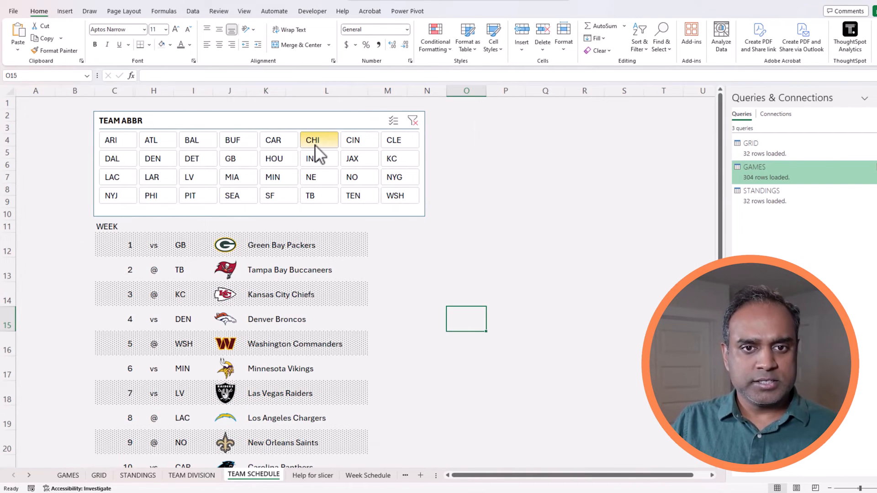
click(191, 141)
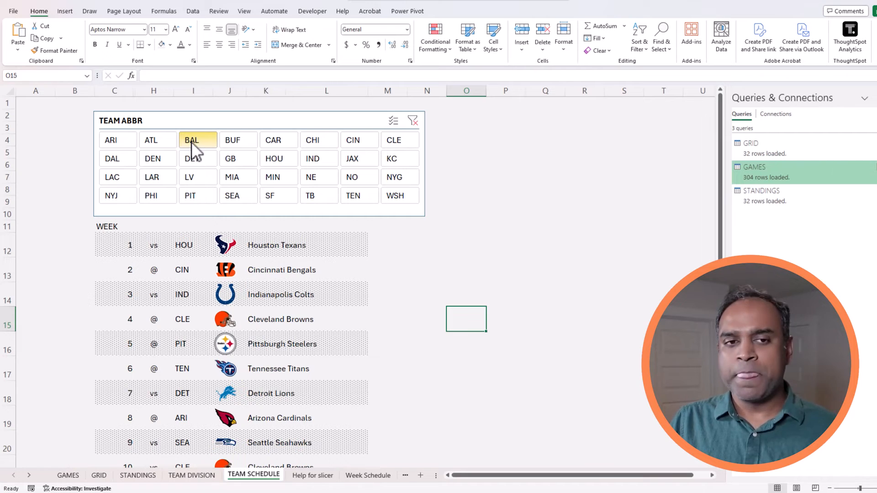
click(125, 141)
click(111, 163)
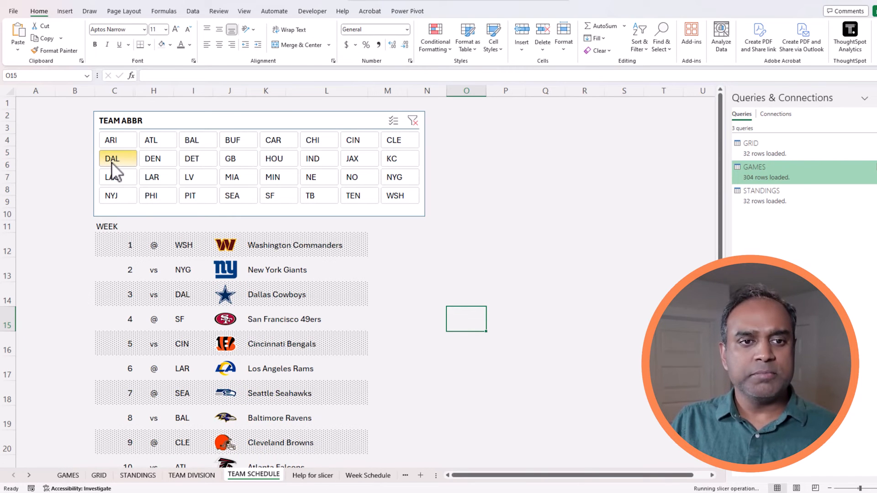
click(121, 183)
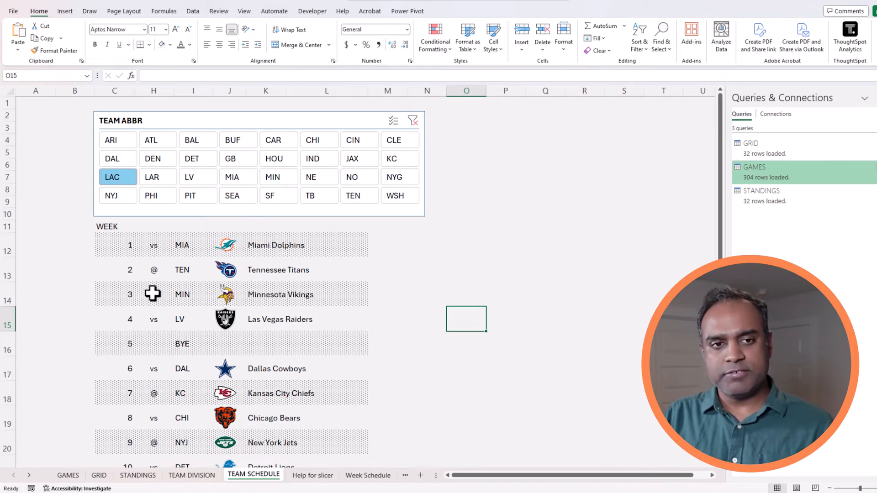
Keep cycling through SEA, MIA, IND, JAX and KC to confirm the banding holds.
scroll(198, 294, down, 6)
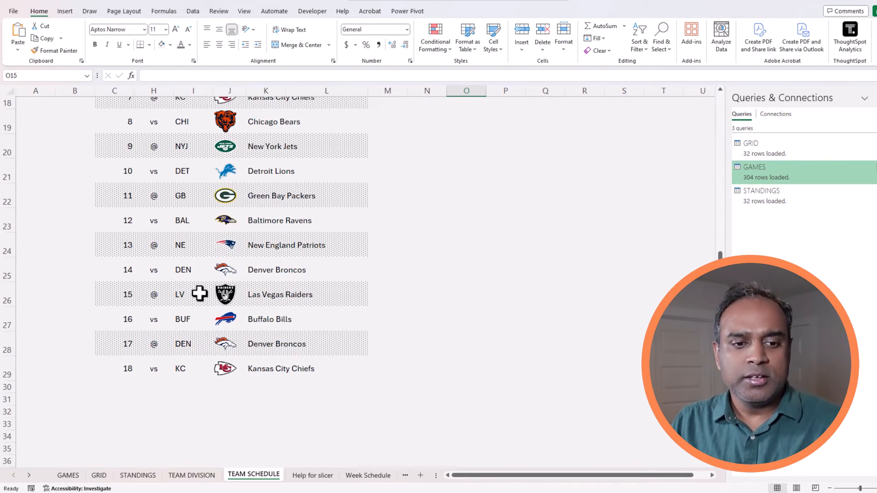
scroll(199, 293, up, 4)
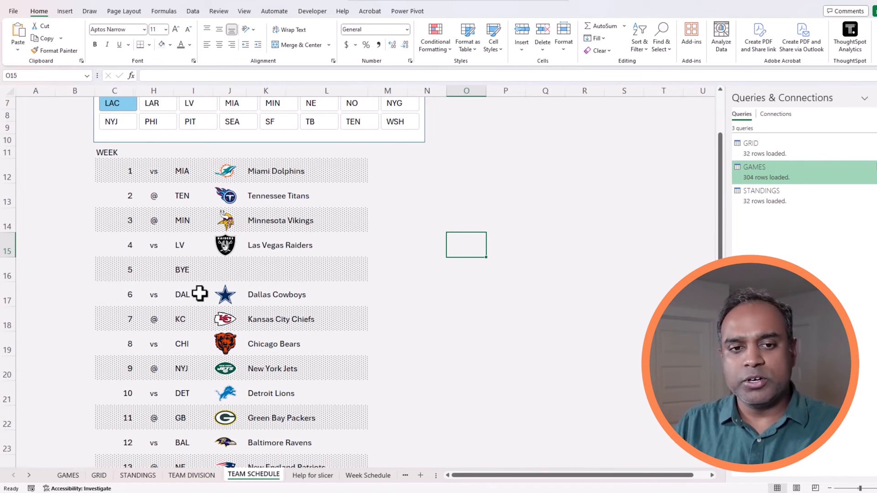
scroll(199, 294, up, 2)
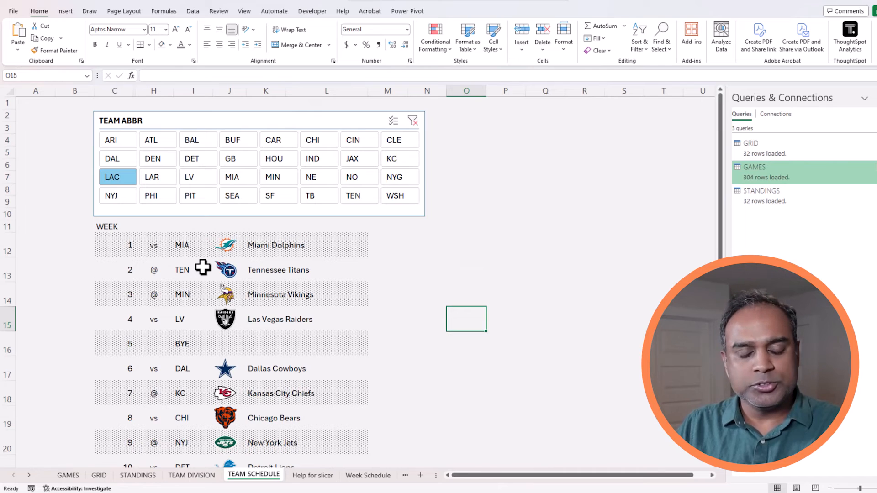
click(231, 199)
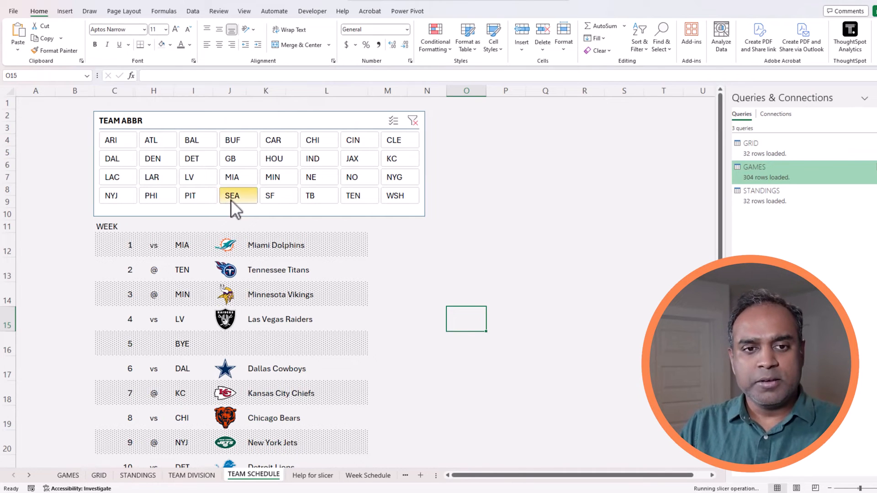
click(240, 177)
click(328, 157)
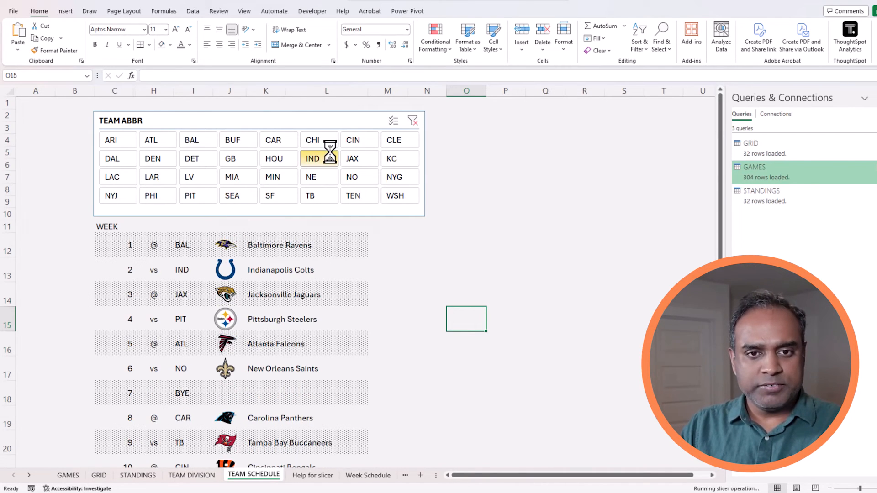
click(363, 154)
click(388, 160)
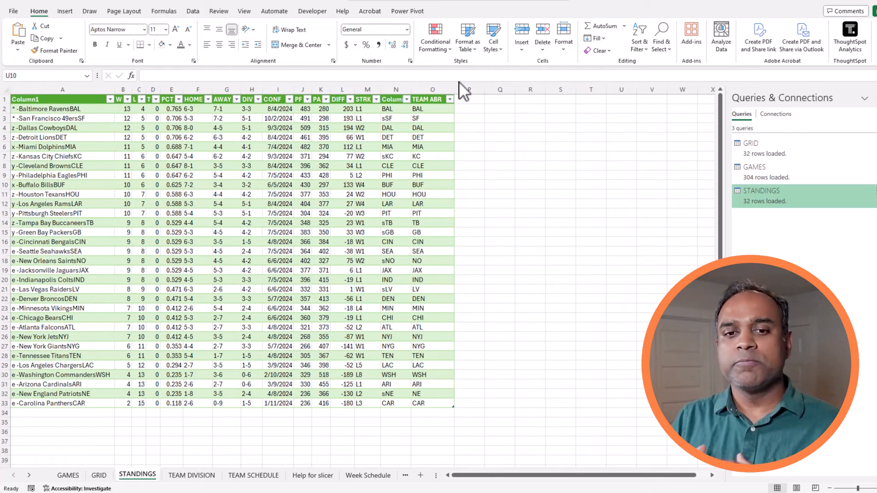
On the TEAM DIVISION sheet, select the TEAM ABR and DIVISION columns to review them.
click(196, 476)
click(325, 261)
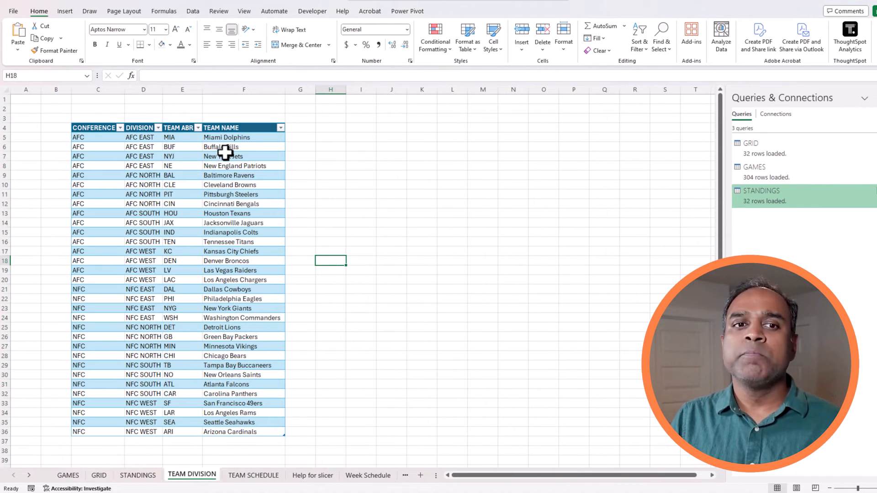
drag(183, 128, 185, 432)
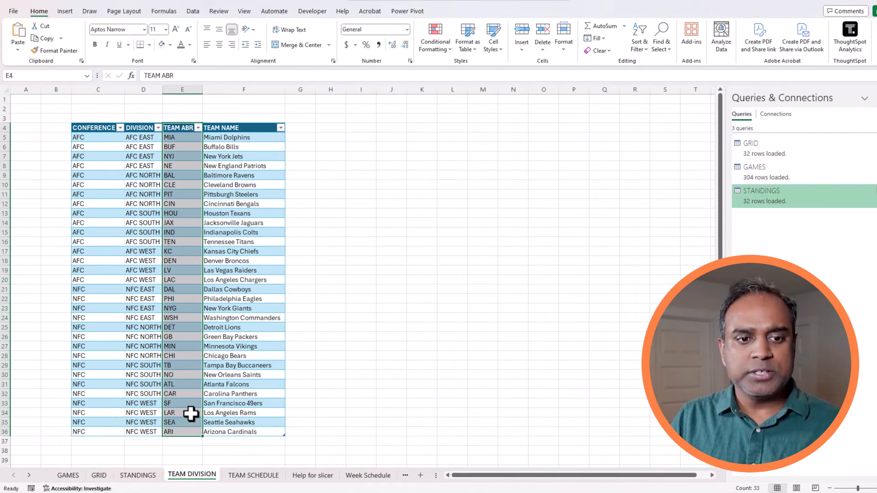
drag(148, 139, 157, 421)
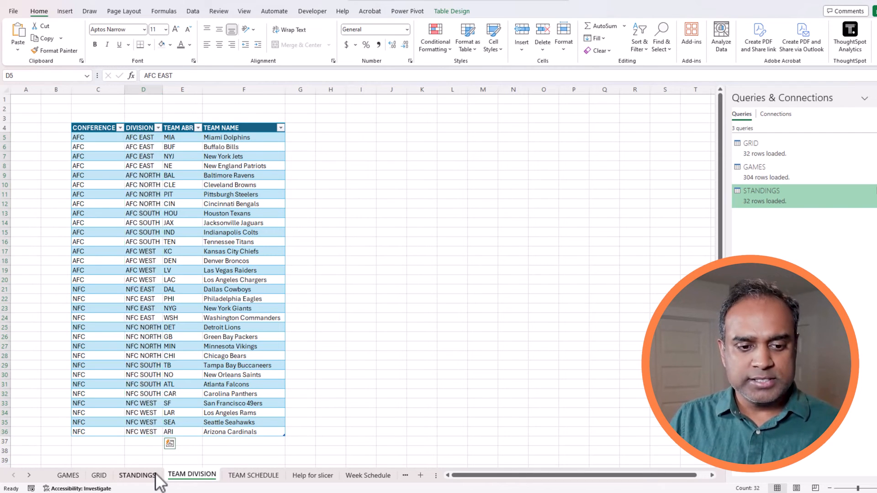
Back on STANDINGS, review the TEAM ABR values and the W, L, T, PCT columns.
click(137, 475)
drag(437, 111, 437, 401)
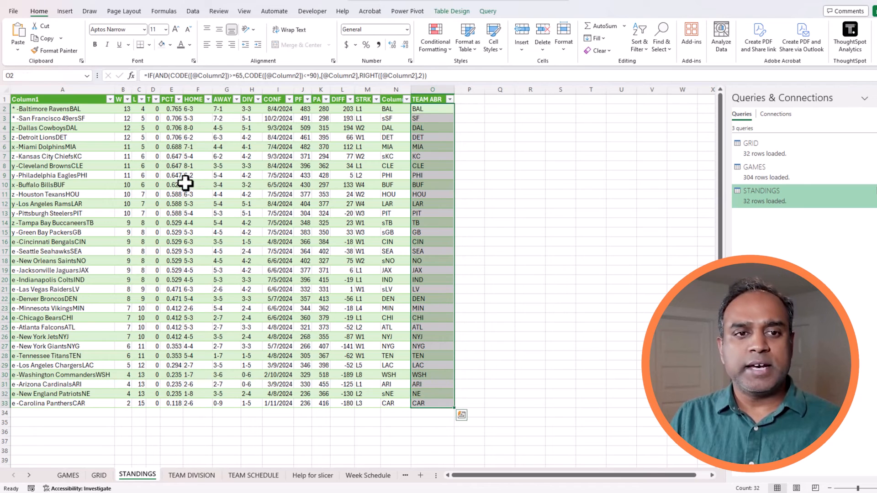
click(123, 119)
click(138, 109)
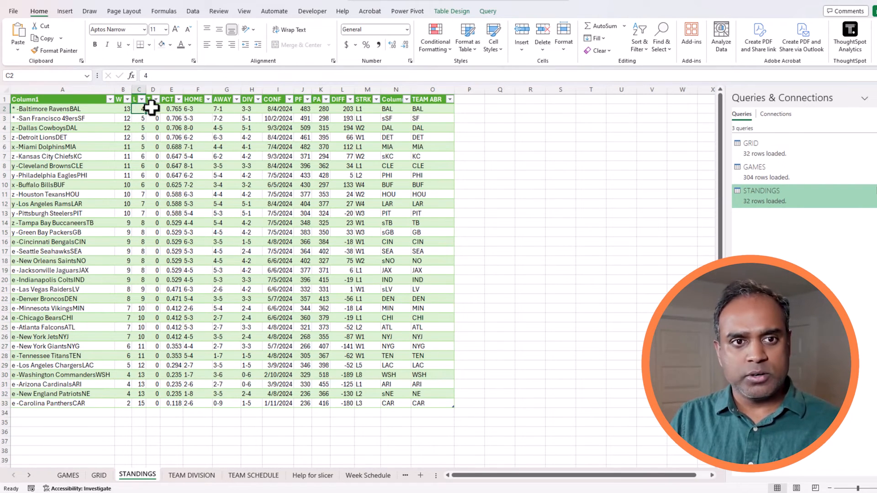
click(152, 109)
click(166, 109)
drag(125, 89, 171, 91)
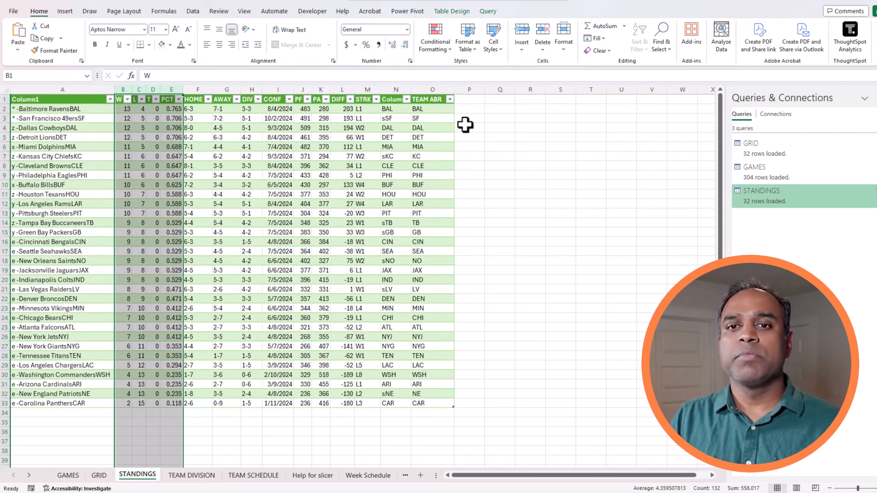
Add a DIVISION header in P1, extending the standings table.
click(471, 110)
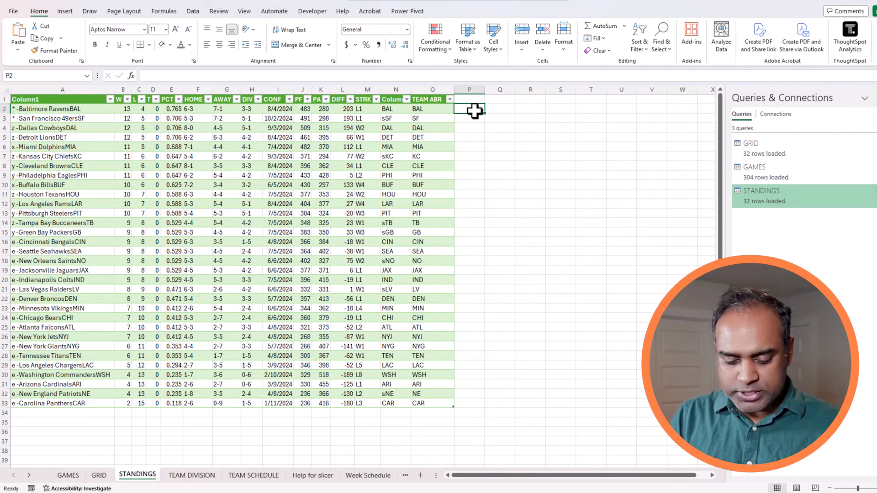
key(Up)
text(DIVISION)
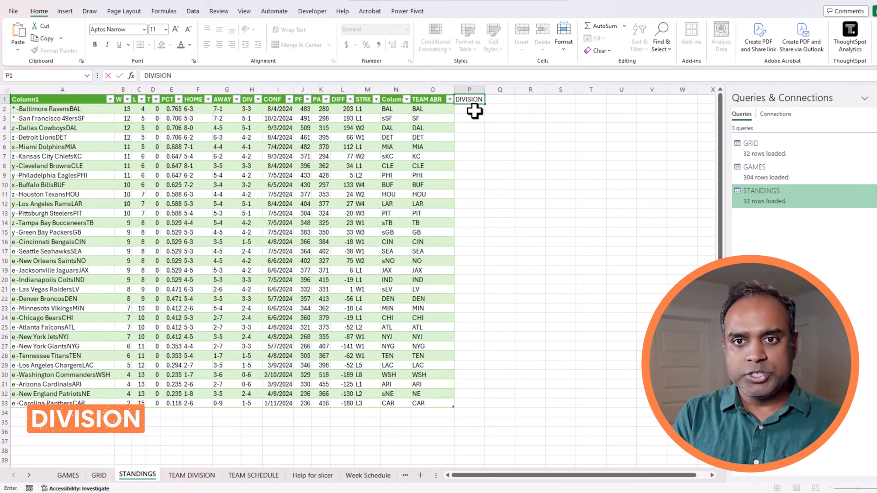
key(Return)
Enter =XLOOKUP([@[TEAM ABR]],TEAMDIVISION[TEAM ABR],TEAMDIVISION[DIVISION]) in P2 and autofit column P.
text(=)
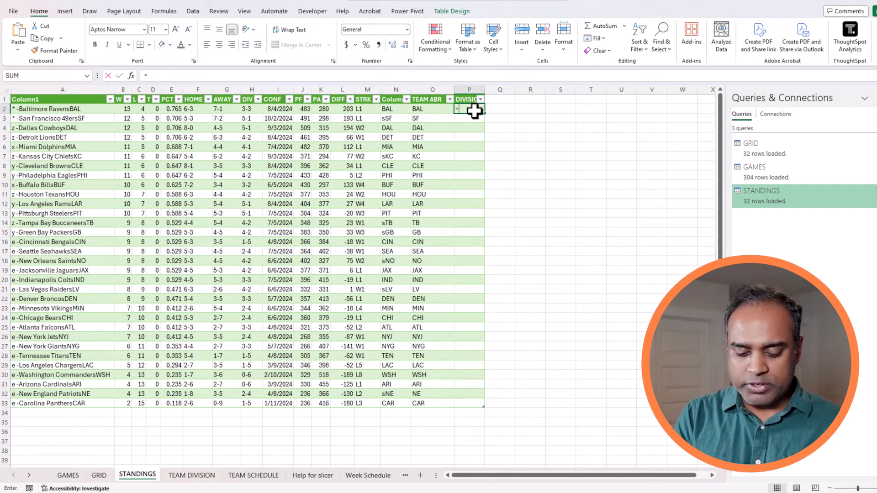
text(XLOOKUP()
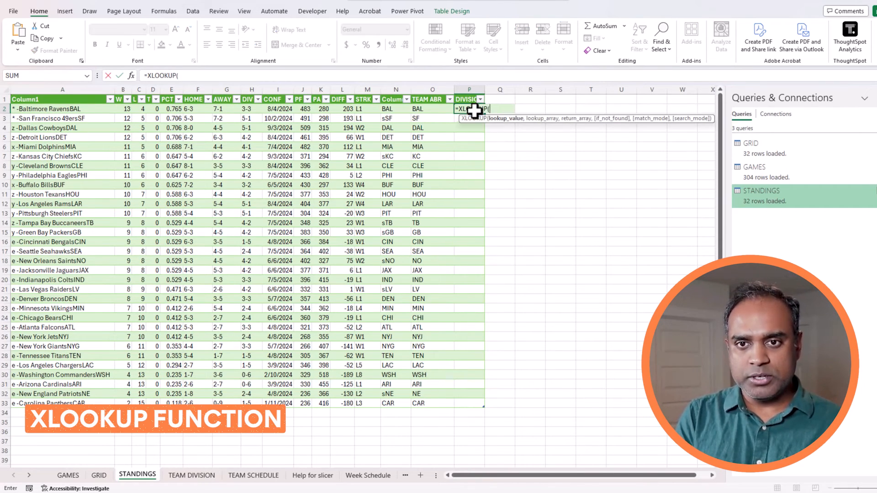
click(423, 108)
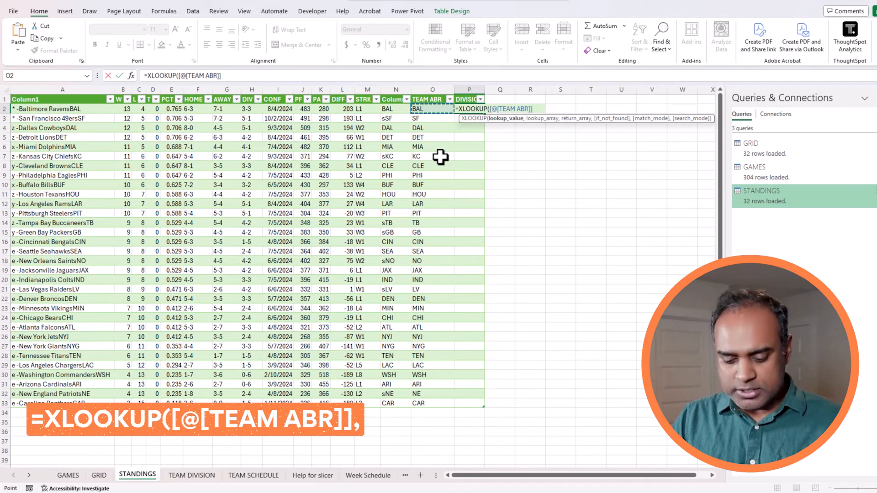
text(,)
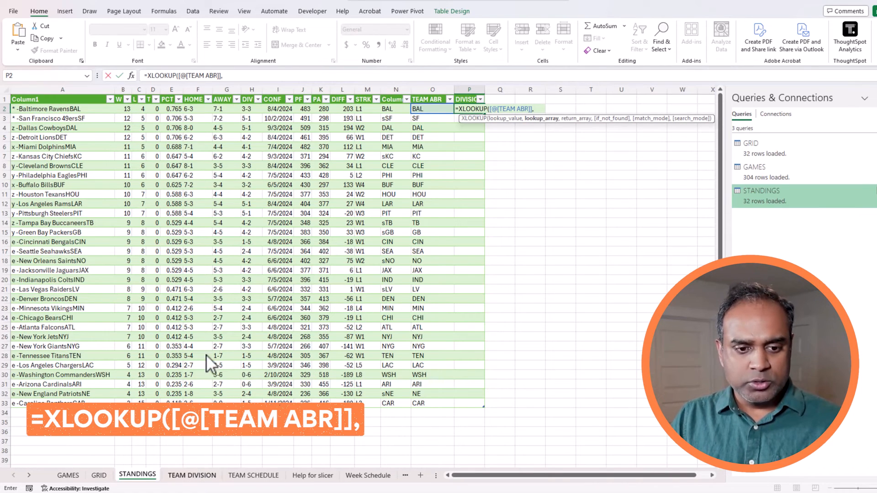
click(192, 475)
click(201, 138)
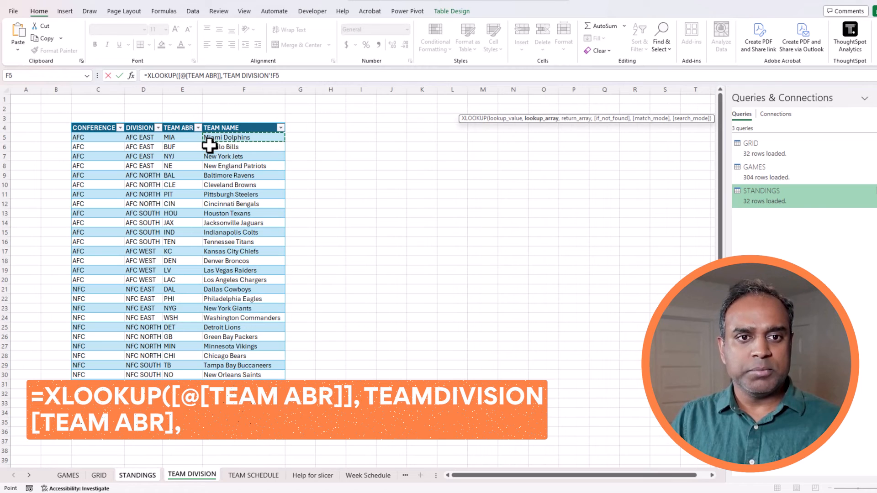
key(ctrl+space)
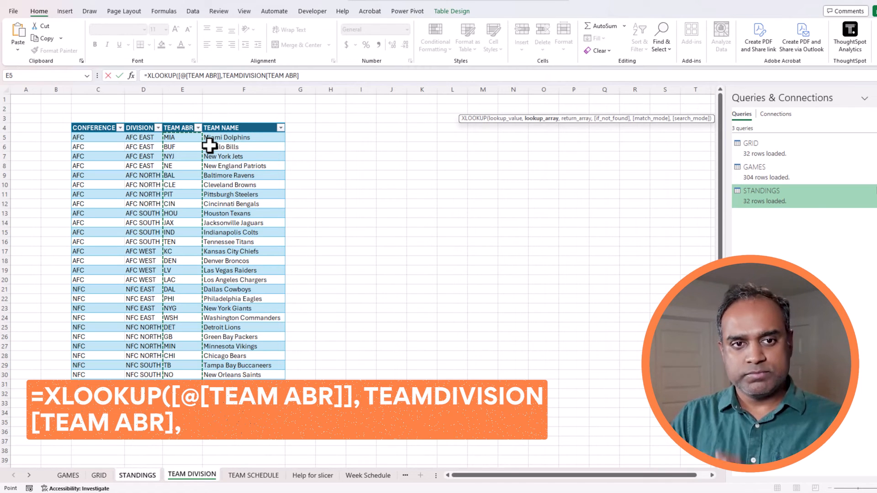
text(,)
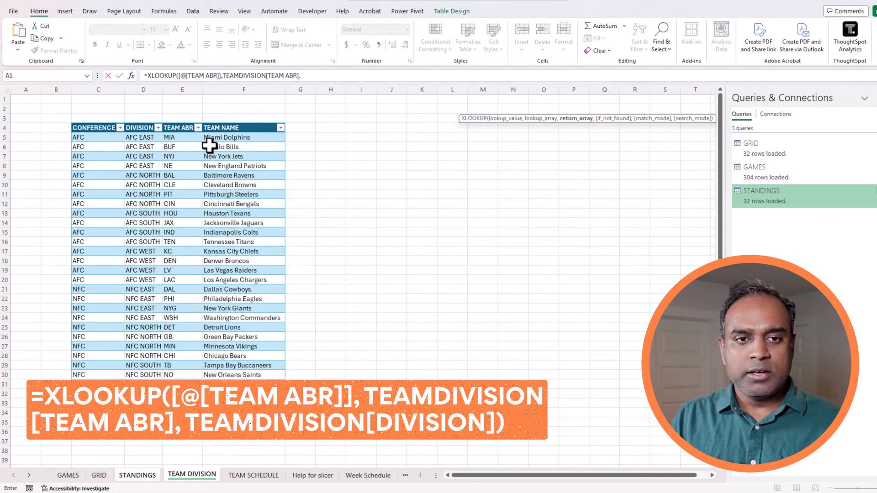
click(260, 136)
key(Left)
key(Left)
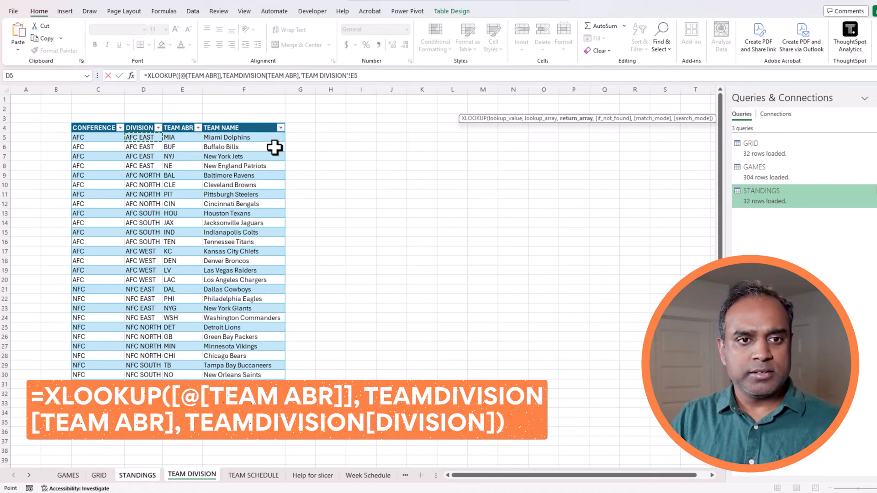
key(ctrl+space)
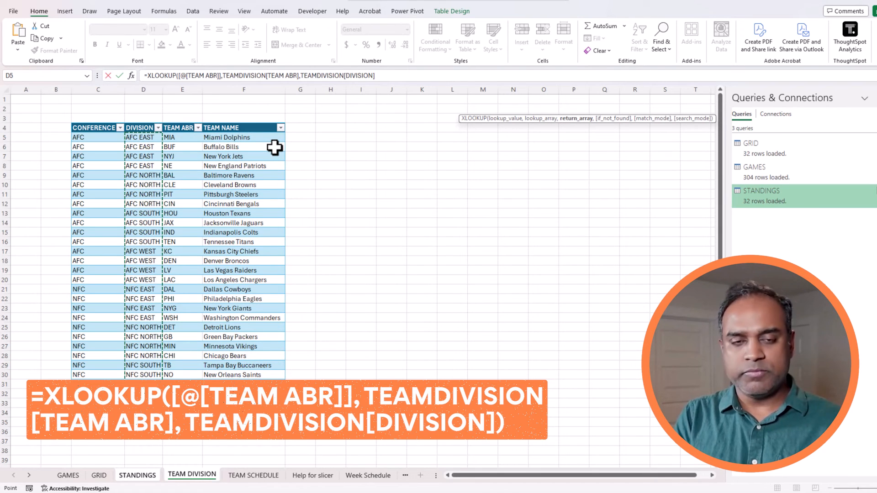
text())
key(Return)
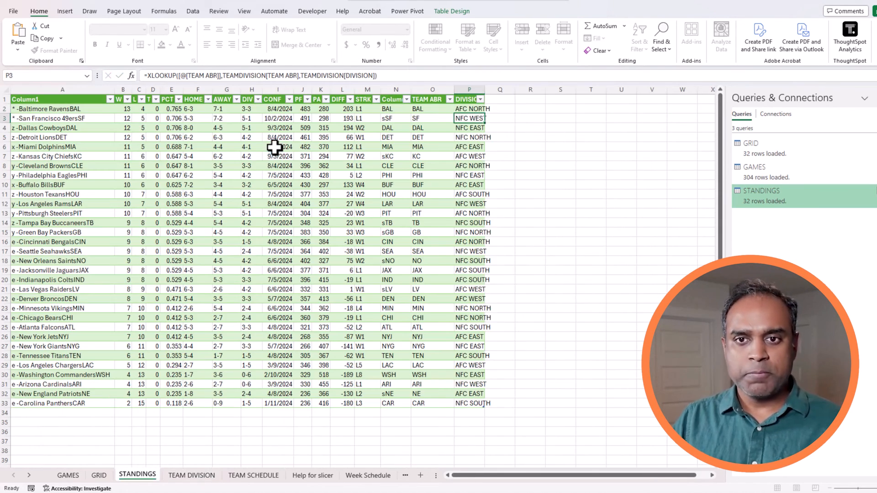
click(593, 193)
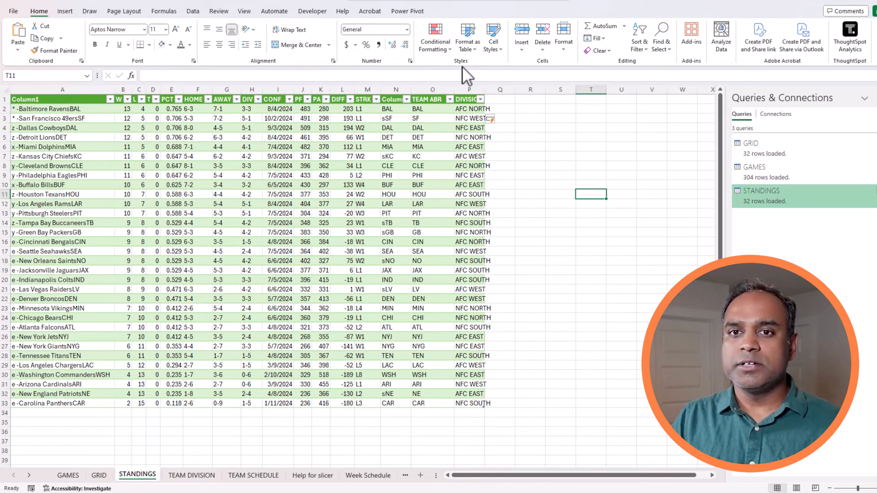
double_click(484, 89)
Rename the new blank sheet to 'STANDINGS Visual'.
click(509, 120)
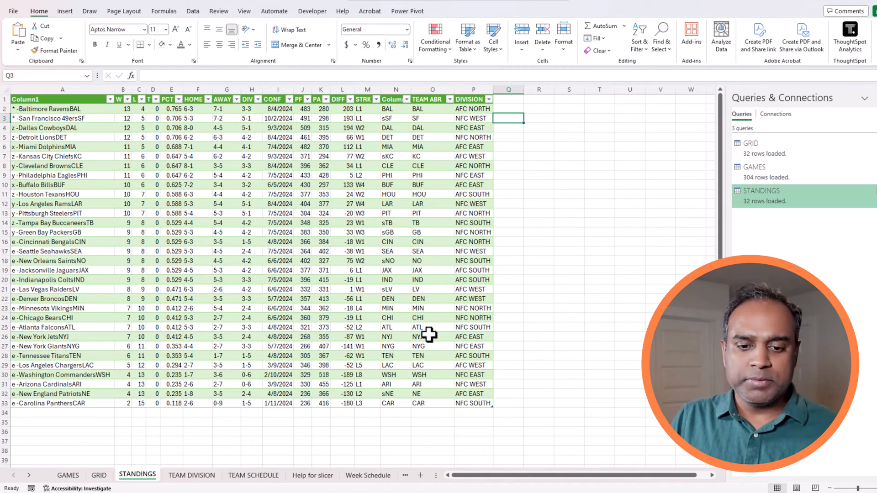
drag(437, 475, 555, 476)
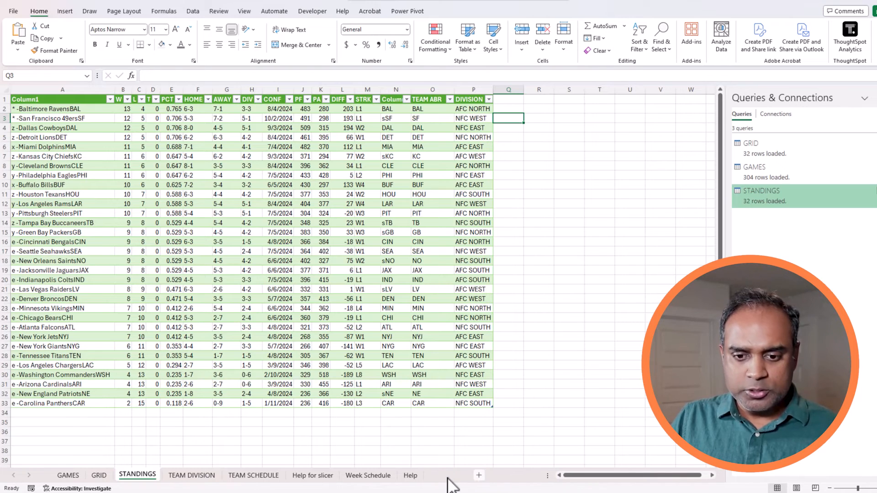
double_click(178, 475)
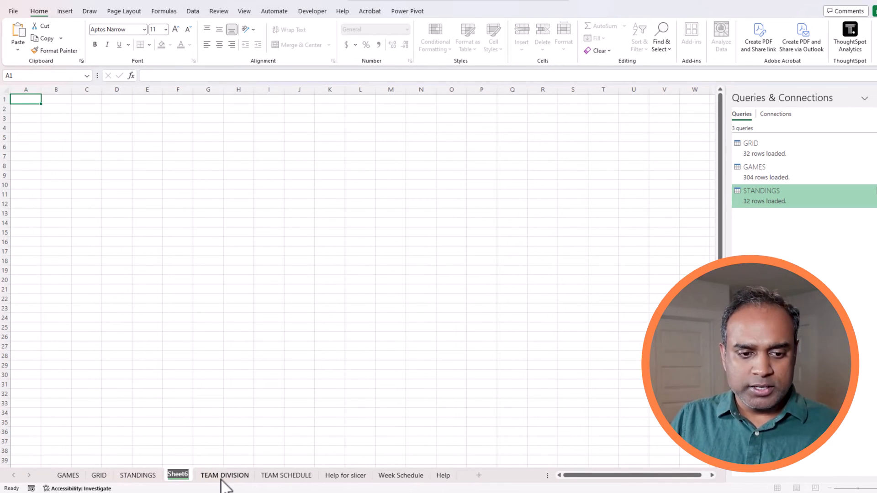
text(SSTANDINGS)
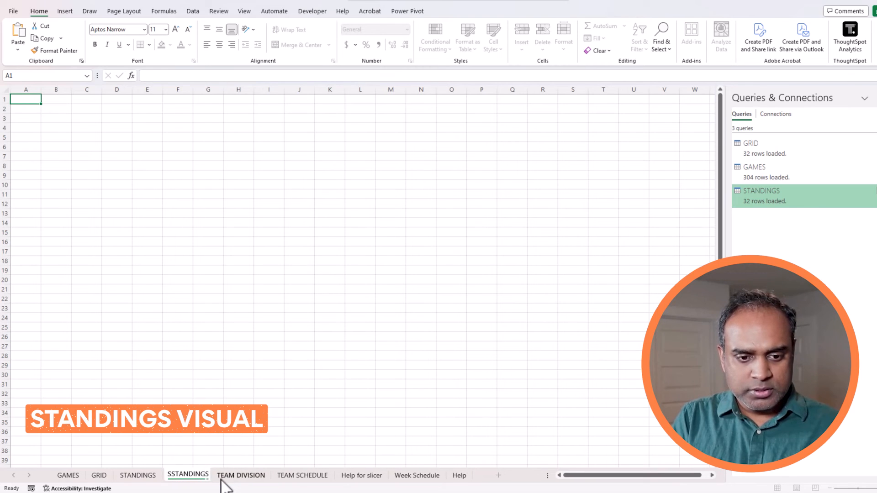
key(Home)
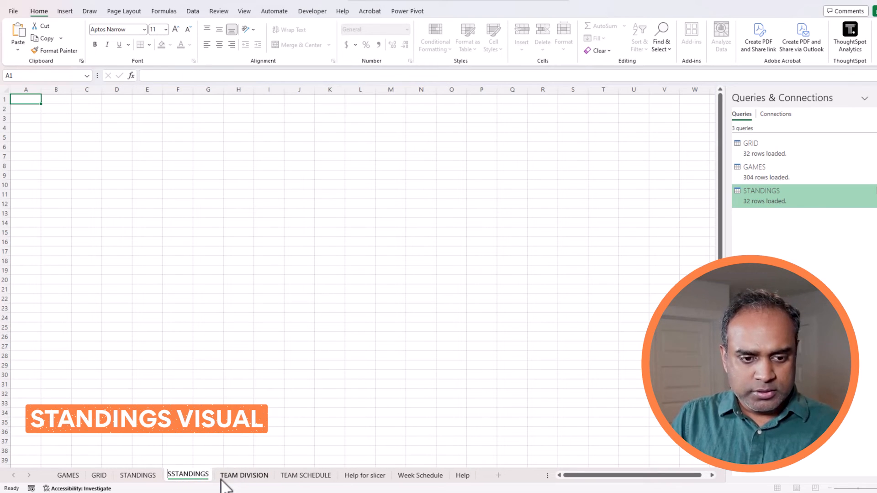
key(Delete)
key(End)
text(Visual)
key(Return)
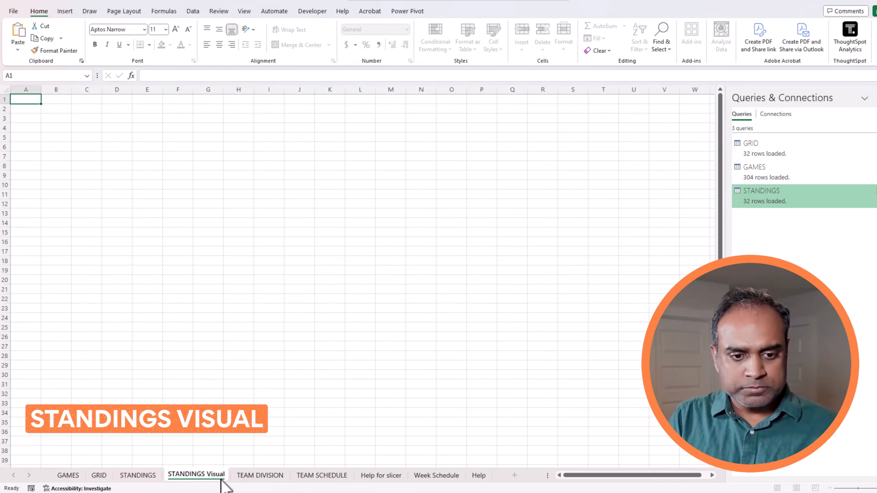
Fill the visual area white to hide the gridlines.
drag(31, 100, 636, 450)
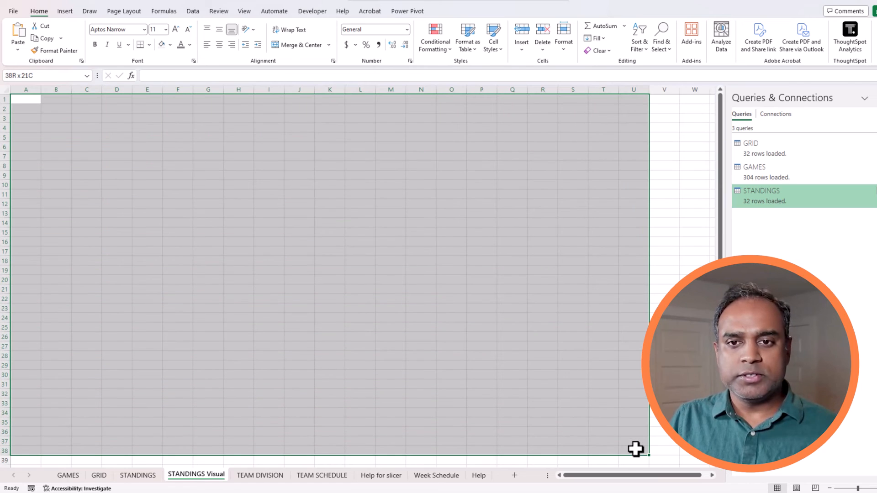
click(161, 44)
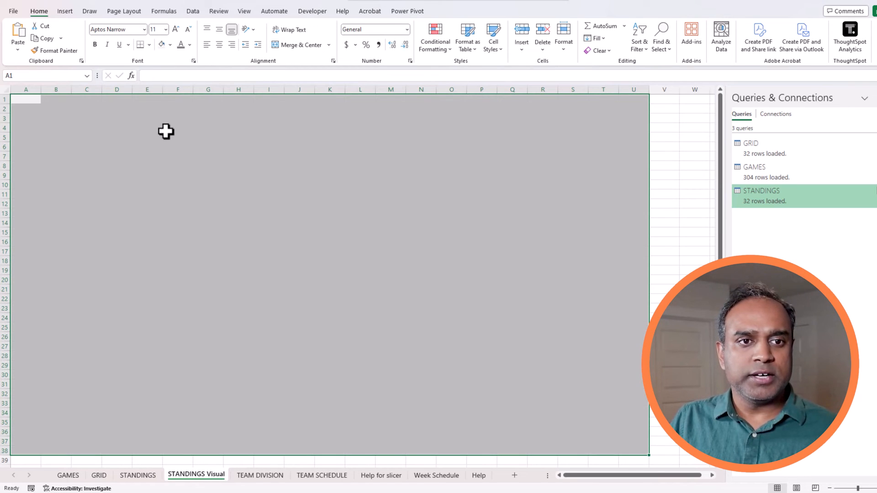
click(167, 128)
Enter the heading AFC EAST in D4, then begin a FILTER formula in D5.
click(108, 139)
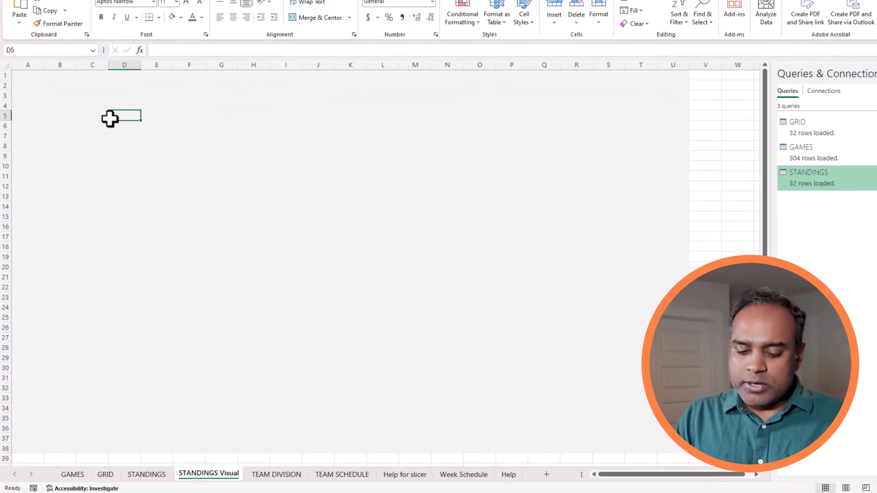
key(Up)
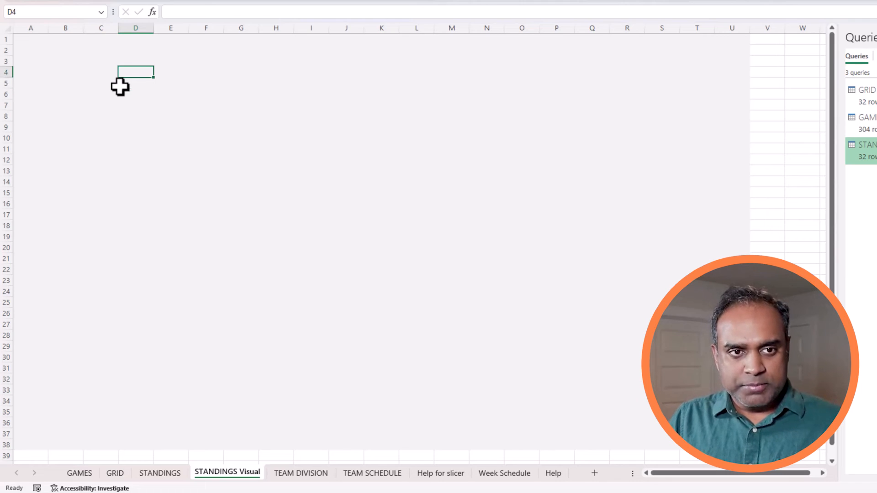
text(AFC )
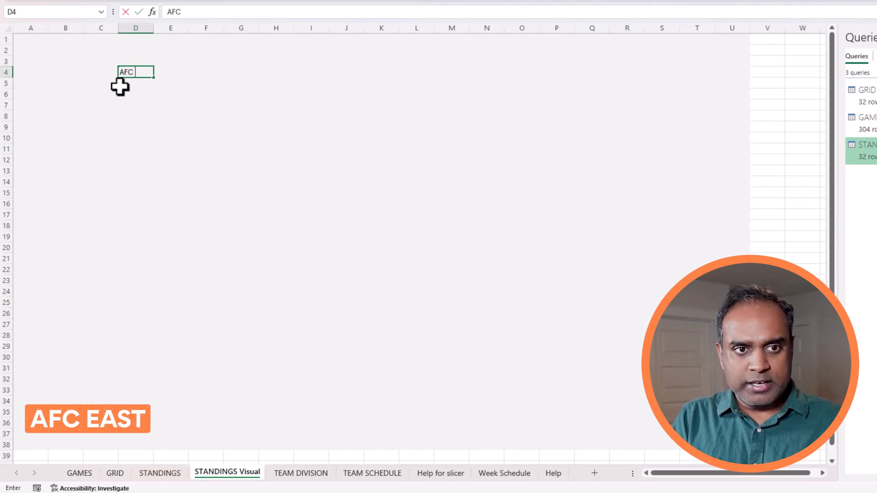
text(Eas)
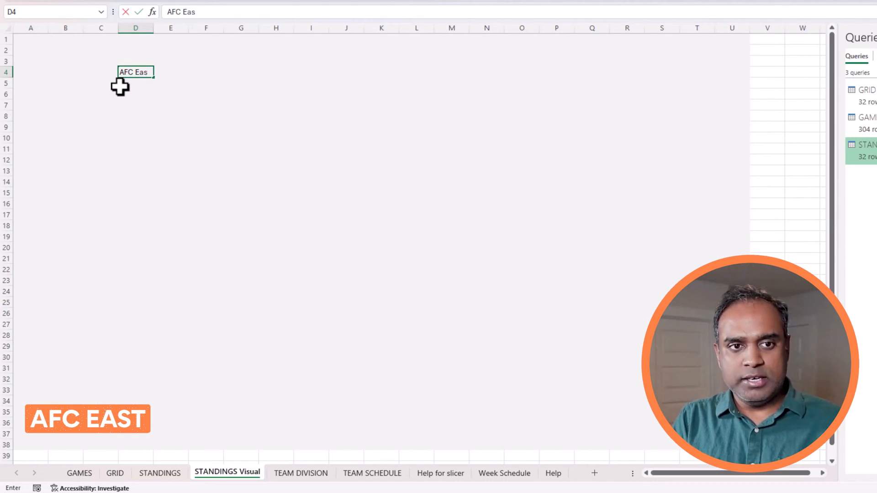
key(BackSpace)
key(BackSpace)
text(AST)
key(Return)
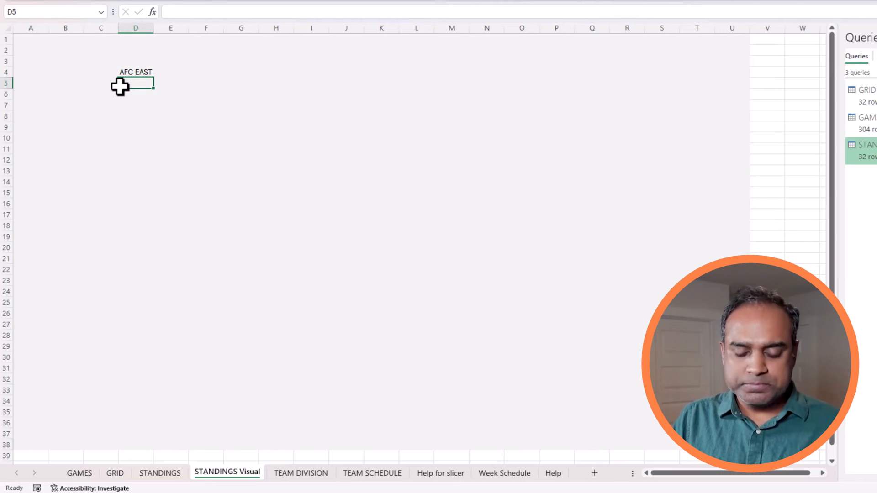
text(=filter()
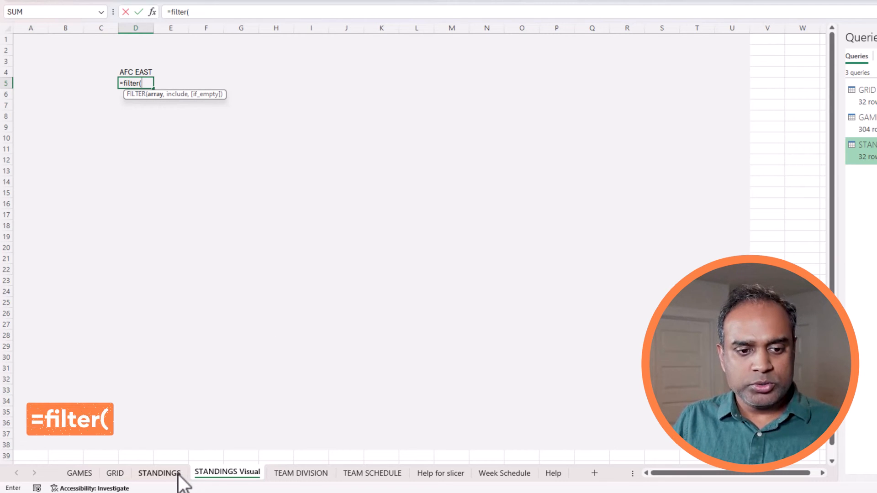
Use the STANDINGS table's W through PCT columns (B2:E33) as the FILTER array.
click(160, 473)
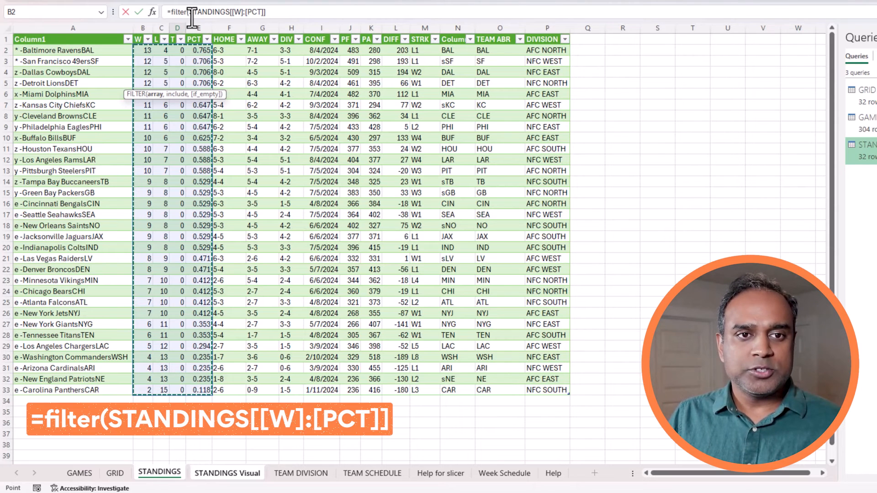
Replace the array with INDEX(Standings,SEQUENCE(ROWS(Standings)),{2,3,4,5}) and add Standings[Division]= as the criterion.
drag(191, 12, 271, 17)
key(BackSpace)
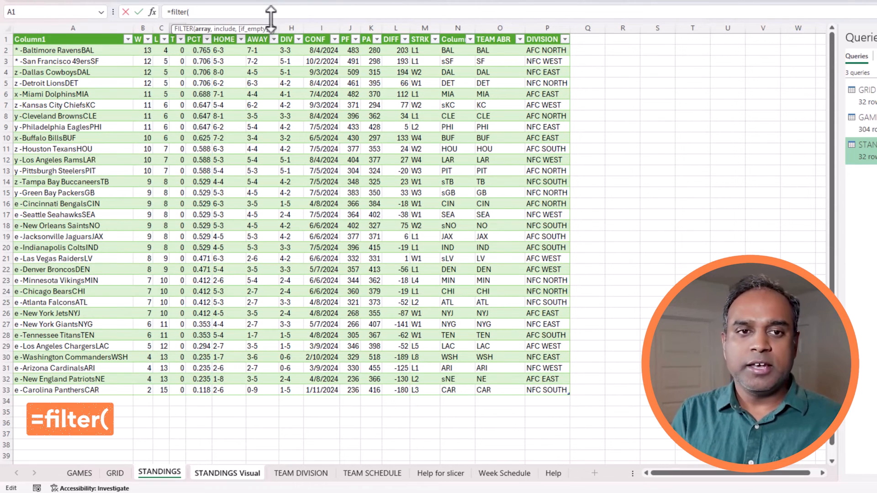
text(index)
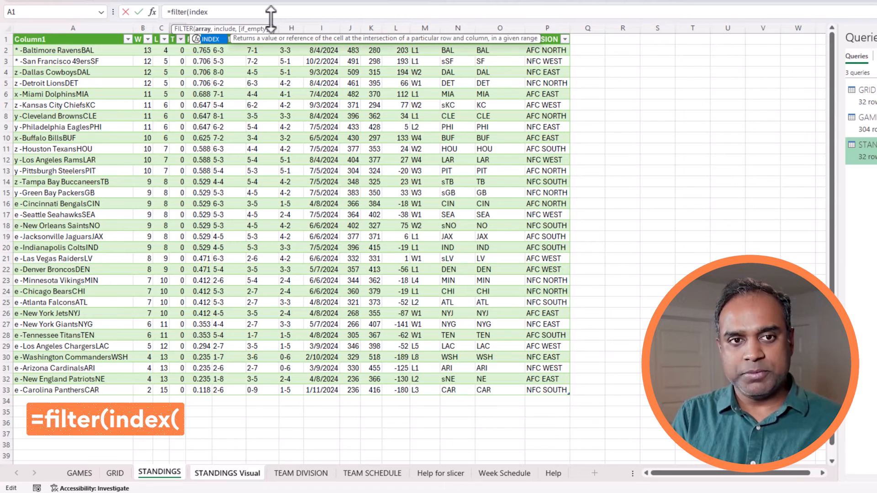
text(()
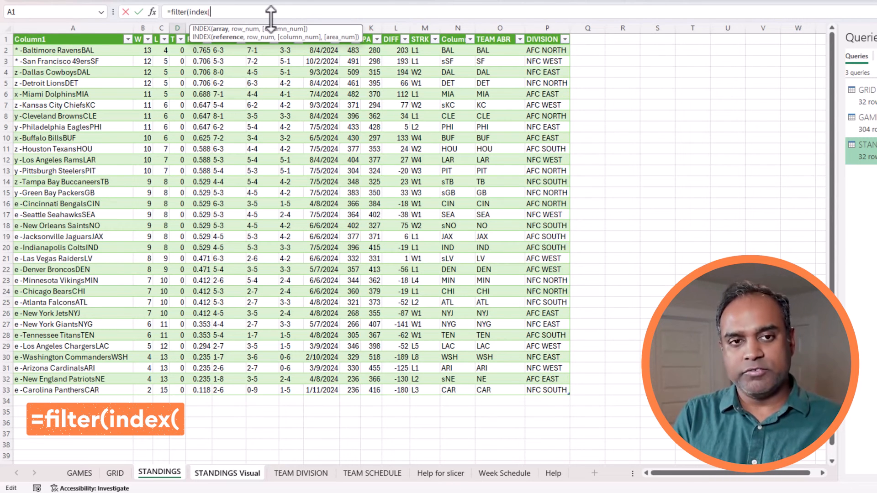
text(Standings)
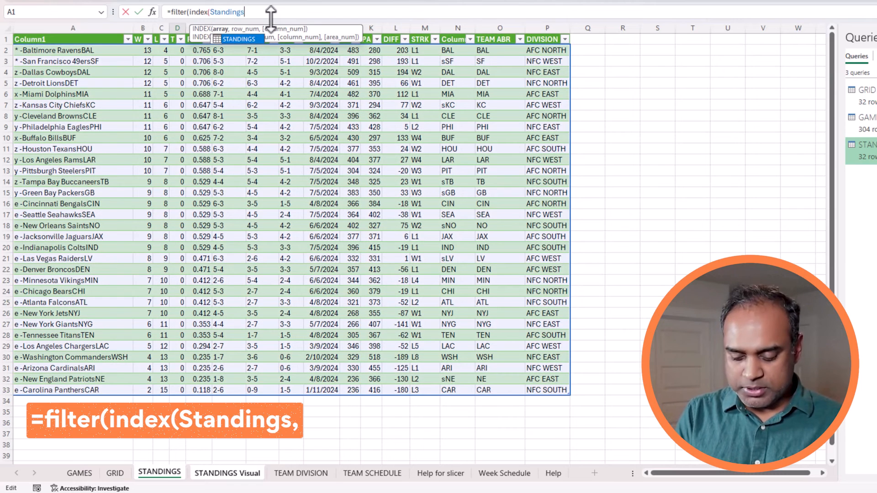
text(,)
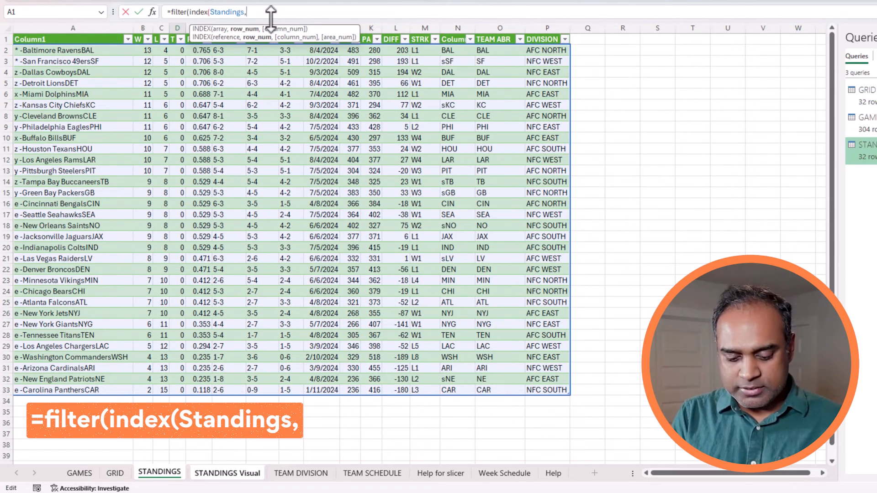
text(ROWS)
key(BackSpace)
text(ROWS)
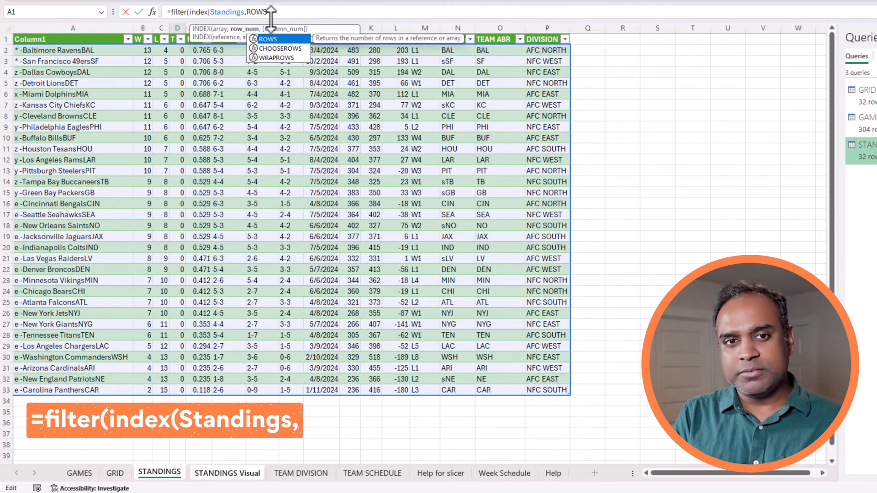
key(BackSpace)
key(BackSpace)
key(BackSpace)
key(BackSpace)
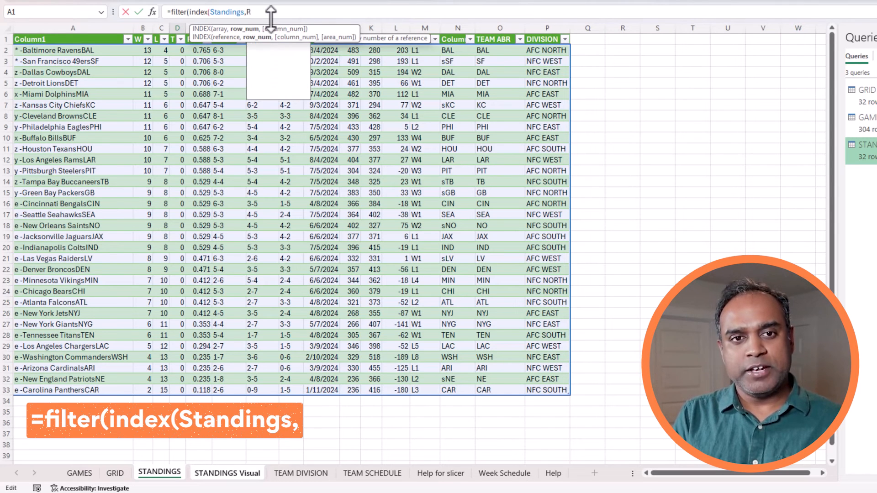
text(SEQU)
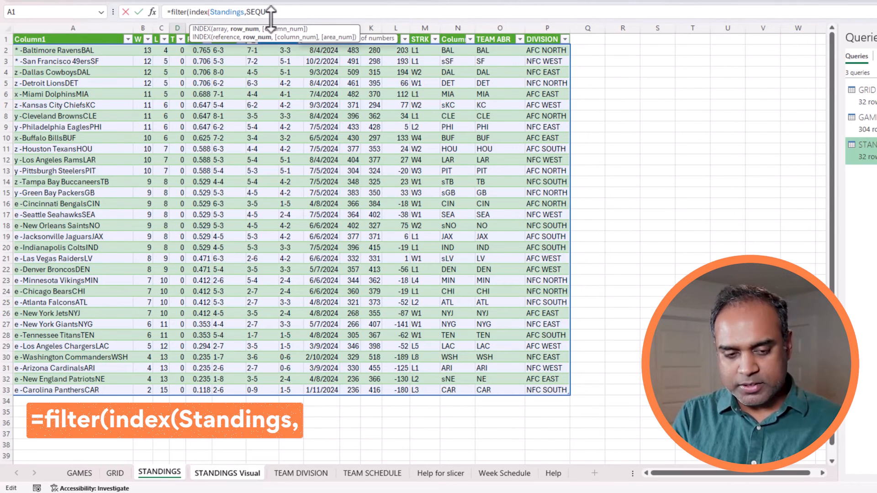
text(ENCE(ROW)
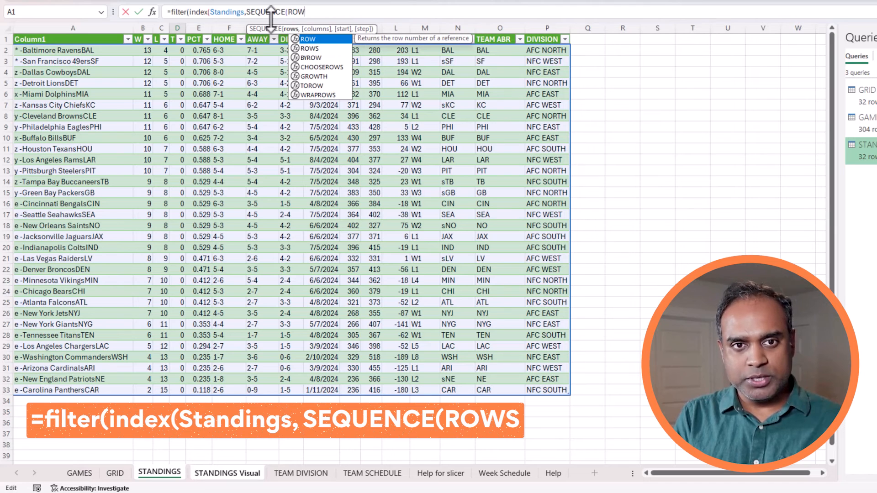
text(S(Stan)
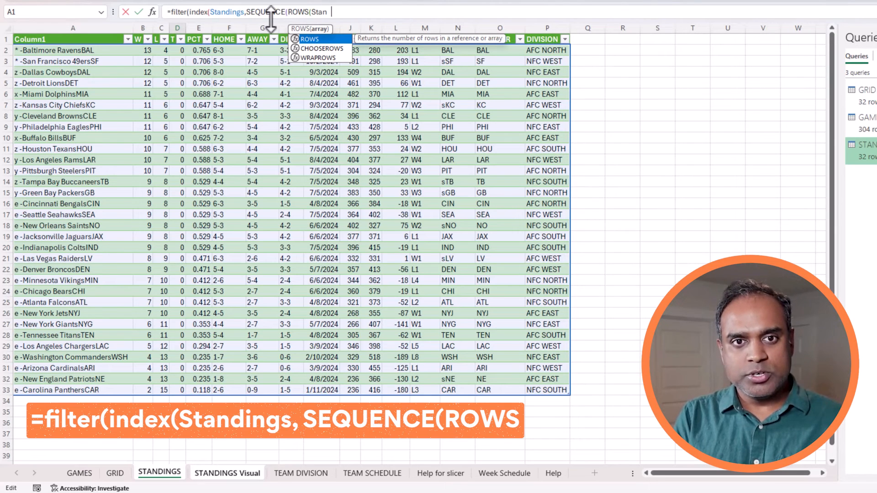
text(dings)))
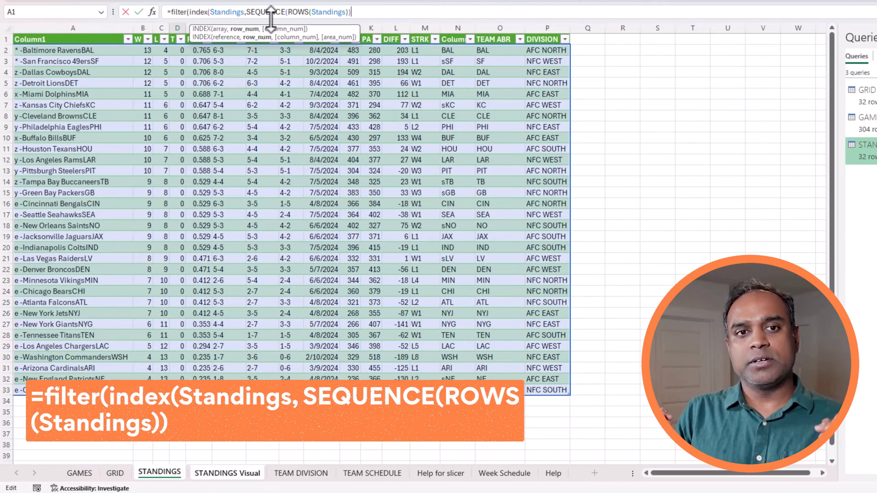
text(,{)
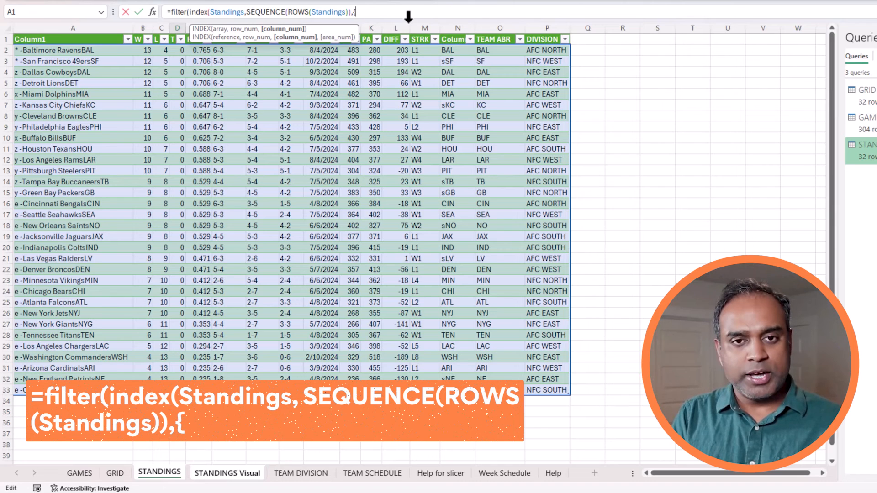
text(2,3)
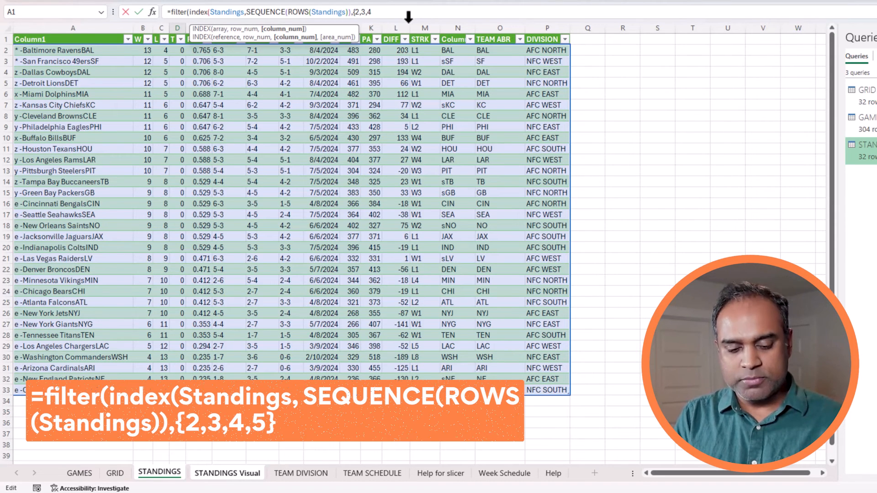
text(,4)
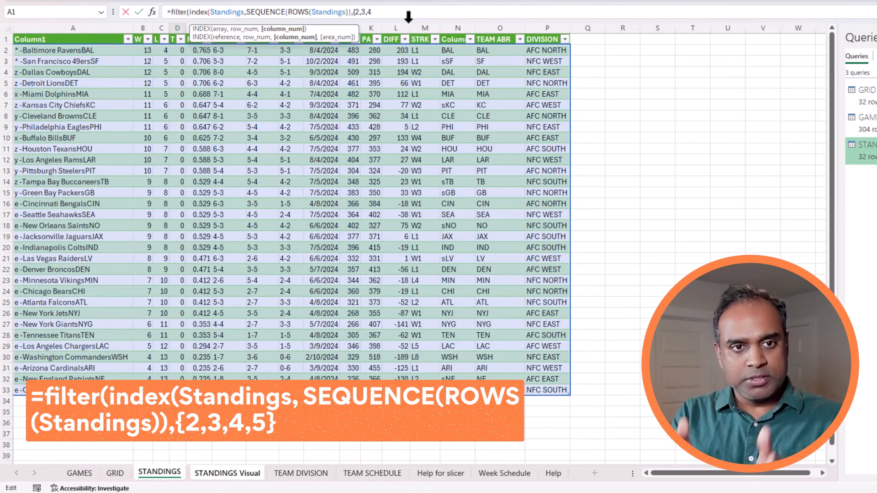
text(,5)
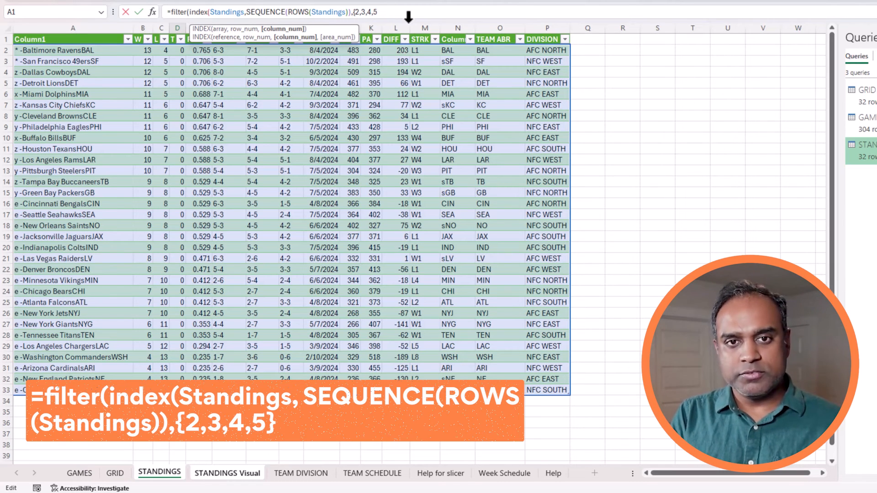
text(})
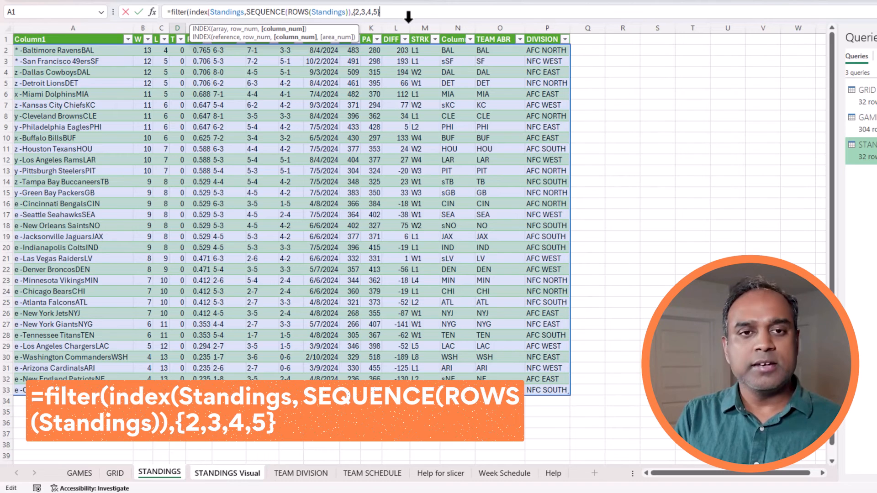
text())
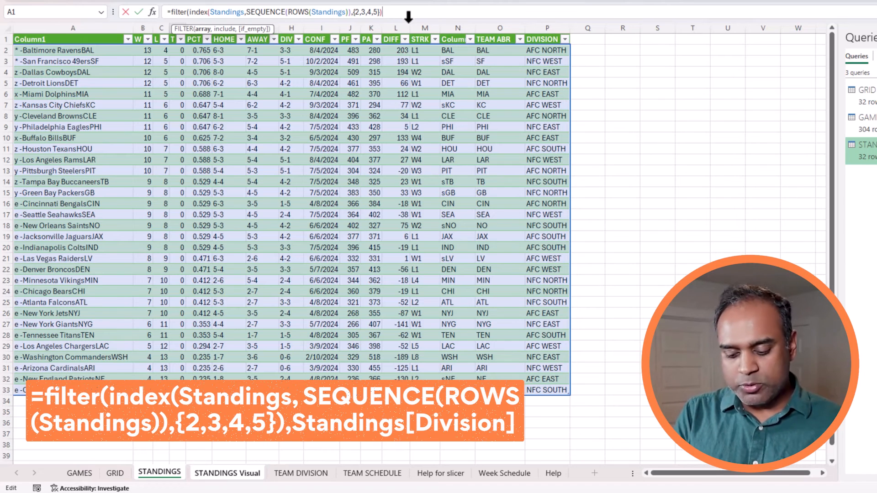
text(,)
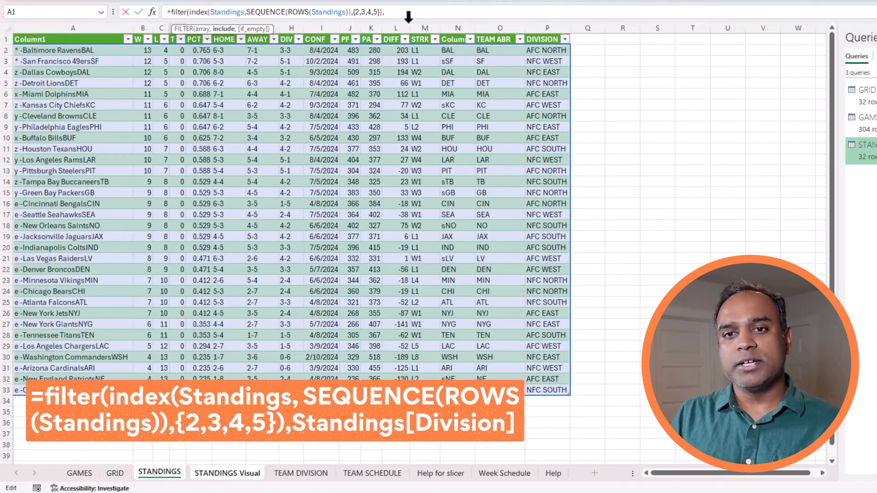
text(St)
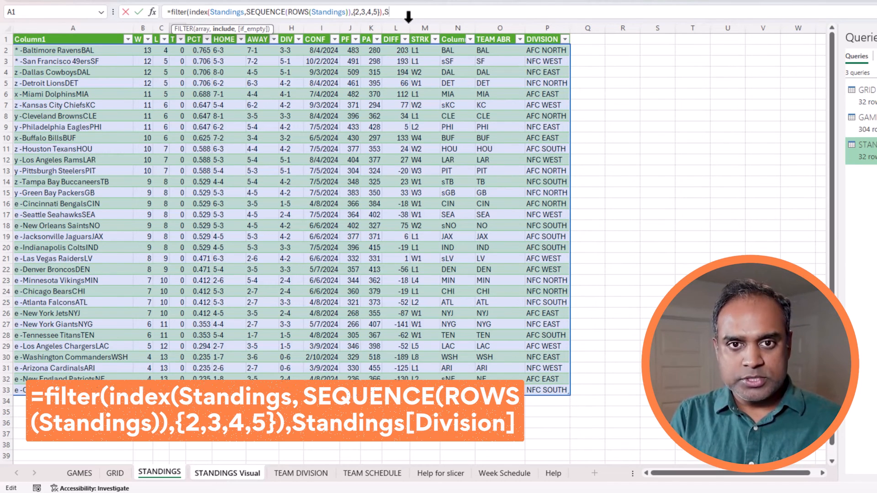
text(andings[Divi)
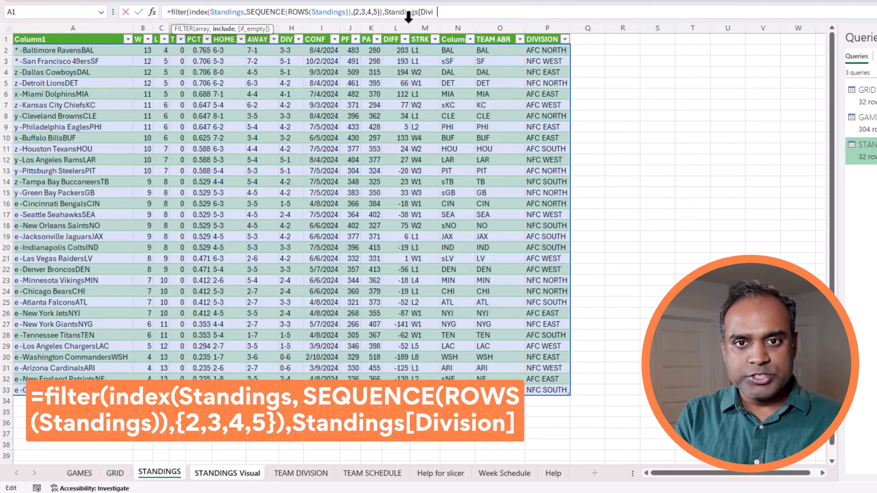
text(sion]=)
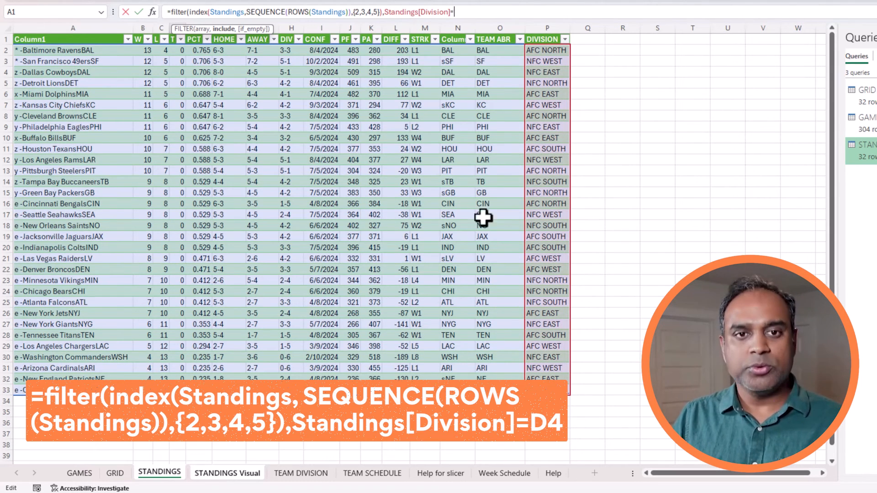
Complete the criterion as Standings[Division]=D4 and commit so the AFC EAST rows spill.
click(245, 482)
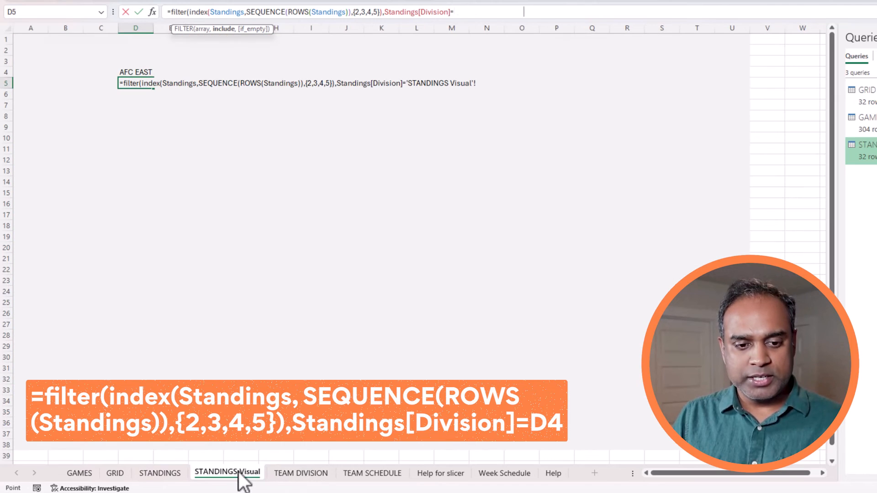
click(141, 73)
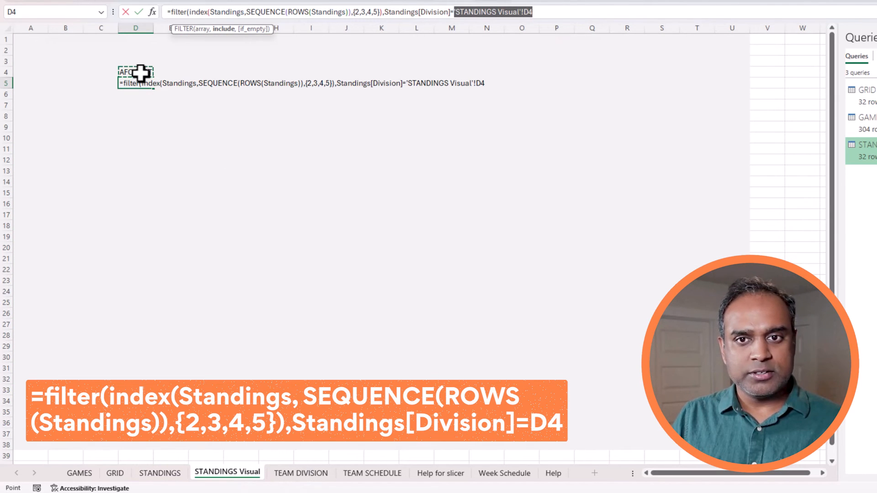
drag(531, 12, 501, 12)
key(BackSpace)
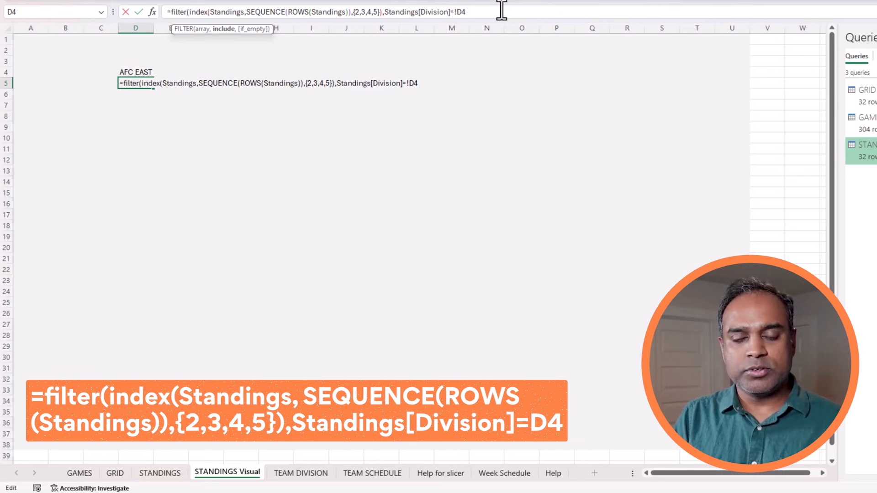
key(Delete)
key(End)
text())
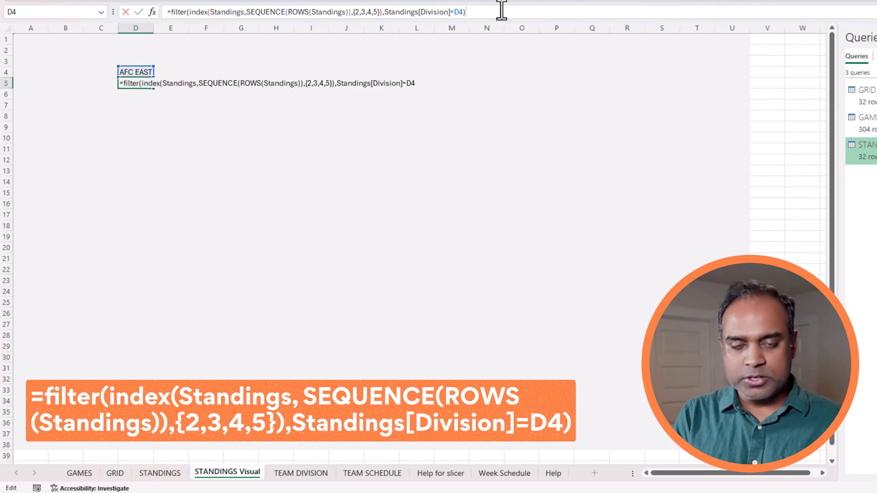
key(Return)
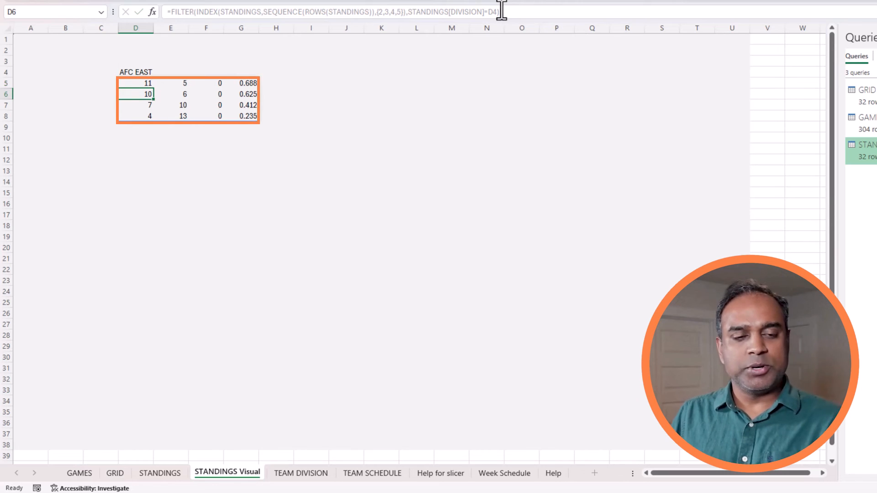
Head the result columns E4:H4 as W, LOSS, TIE and PCT.
click(171, 73)
text(WI)
key(Tab)
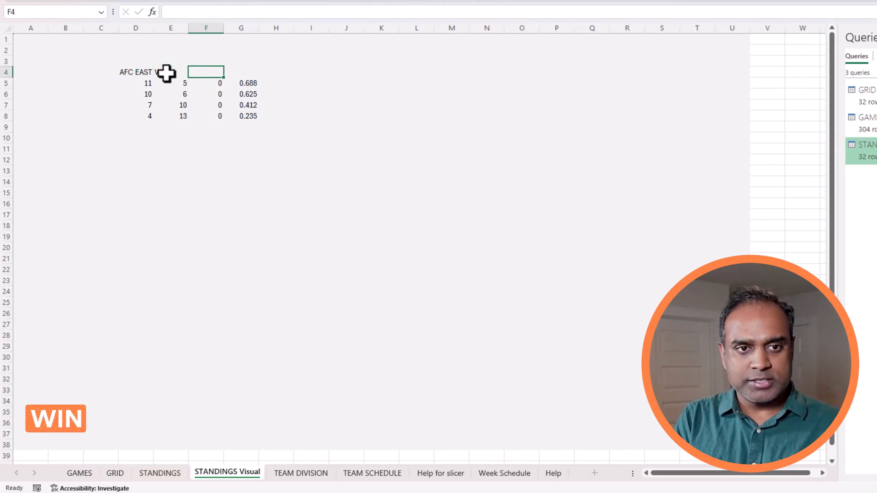
text(LOSS)
key(Tab)
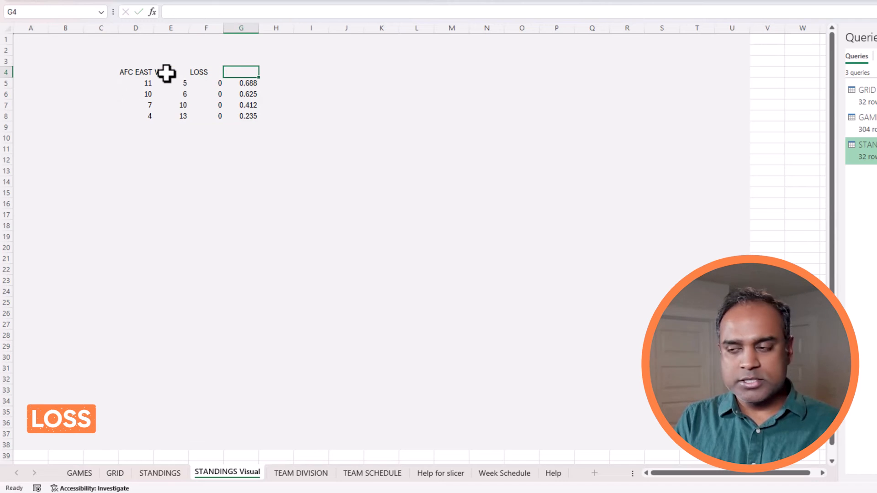
text(TIE)
key(Tab)
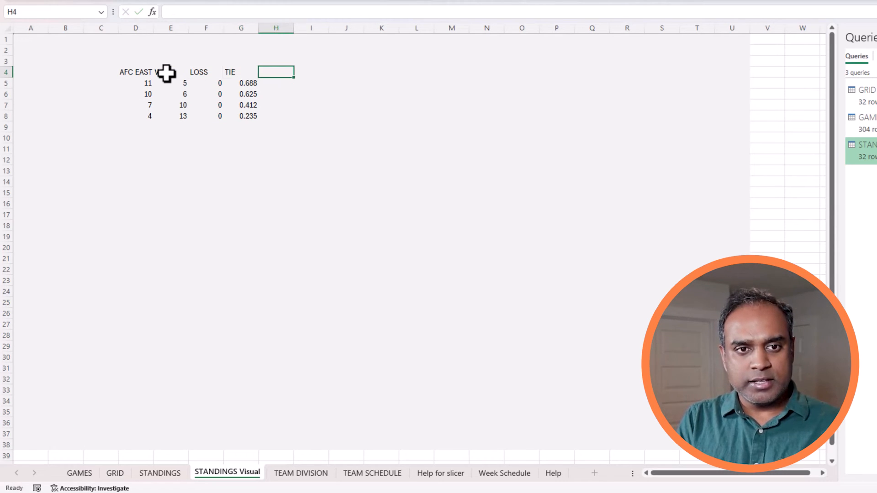
text(PCT)
key(Return)
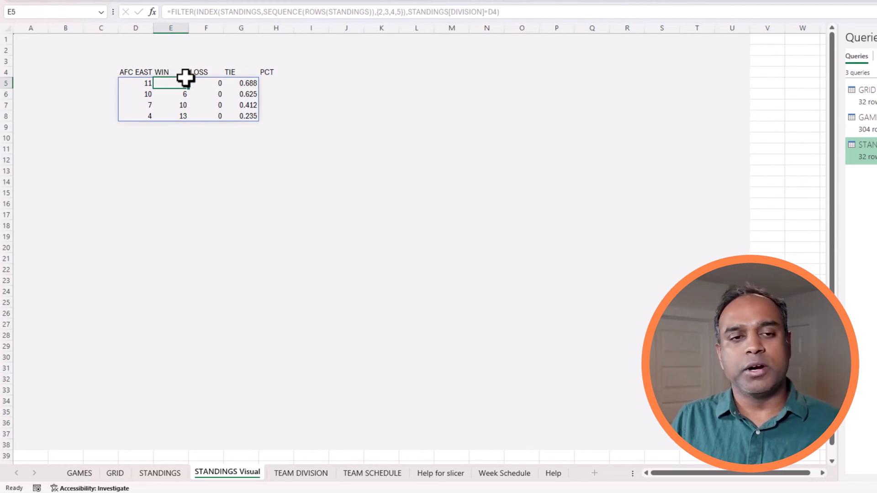
click(145, 83)
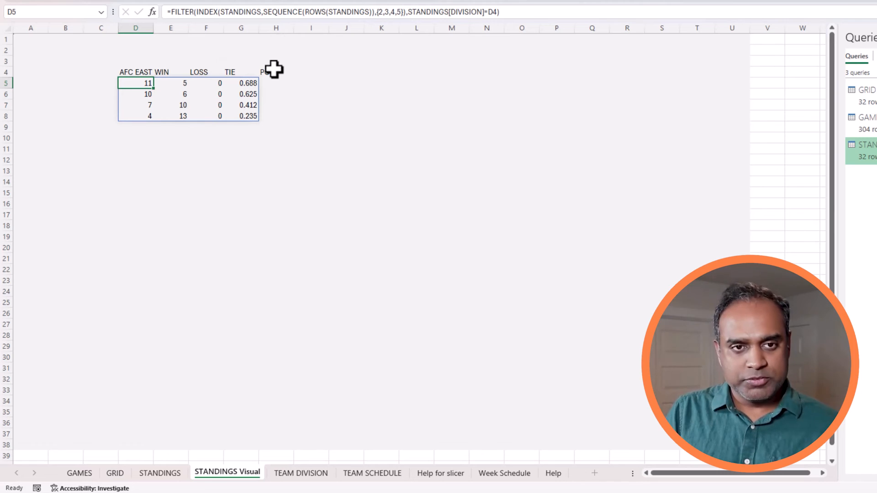
Check the STANDINGS header row, then change the formula's column array to {15,2,3,4,5}.
click(167, 474)
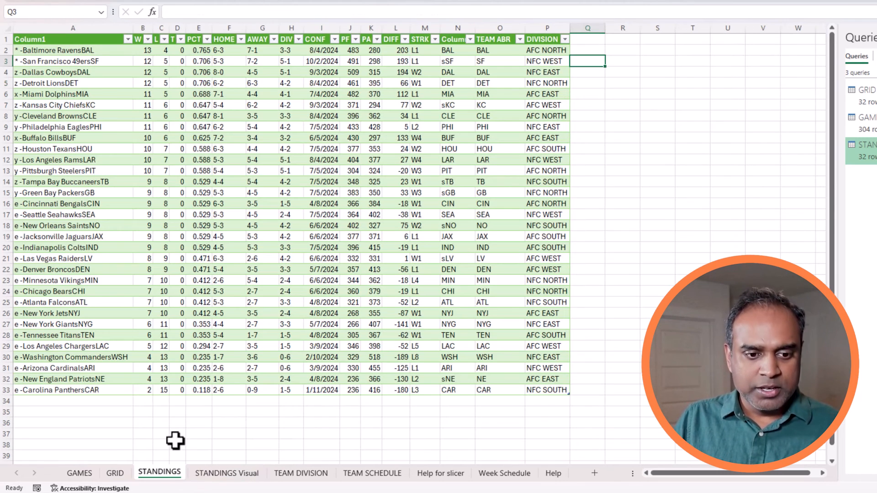
click(65, 39)
shift+click(489, 41)
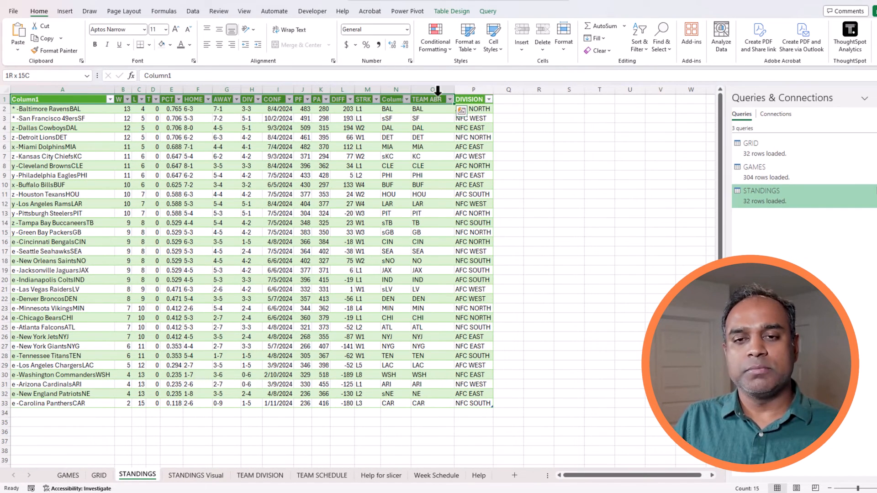
click(208, 476)
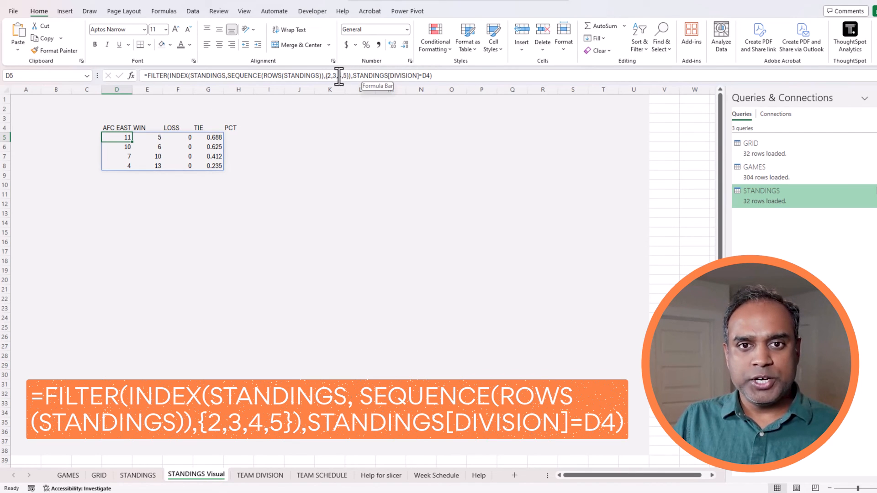
click(333, 76)
text(15)
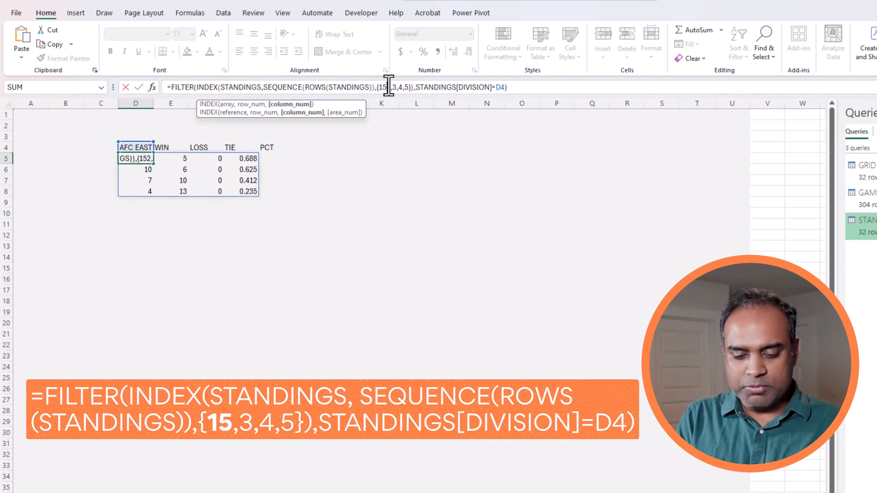
text(,)
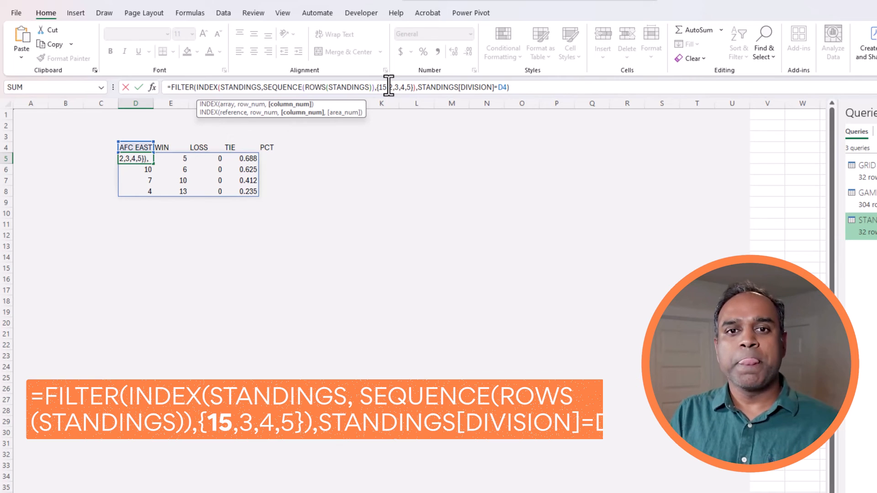
key(Return)
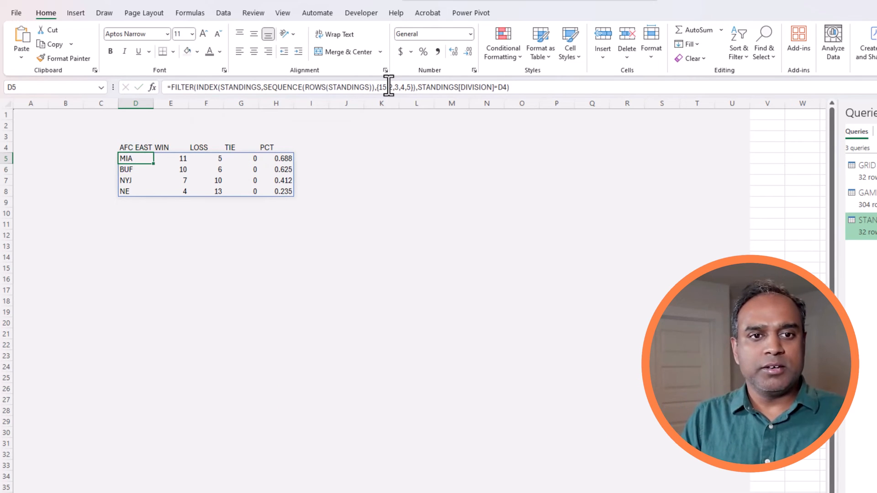
Centre the WIN through PCT headers in E4:H4 and review the D5 formula's column list.
click(179, 146)
drag(179, 145, 277, 149)
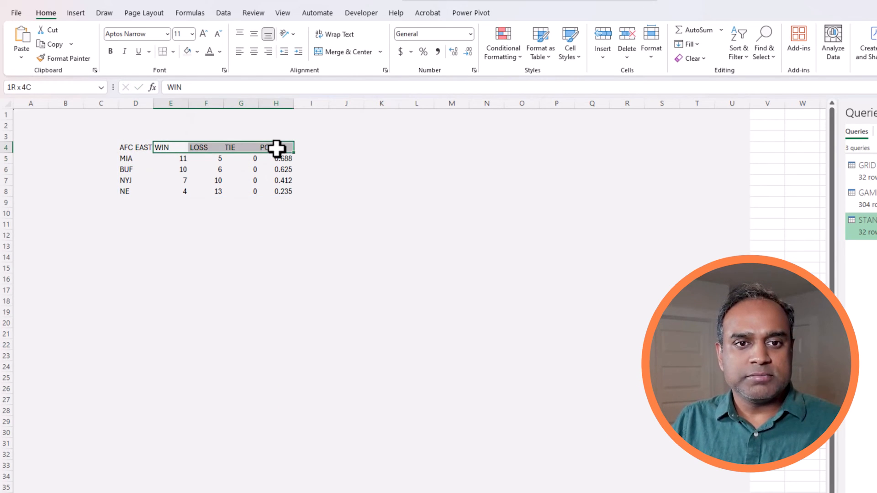
click(254, 51)
click(137, 158)
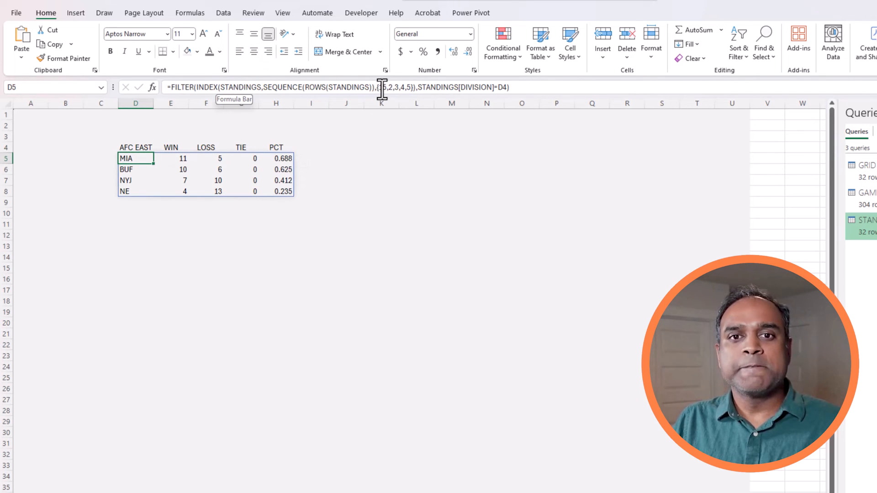
drag(378, 88, 414, 89)
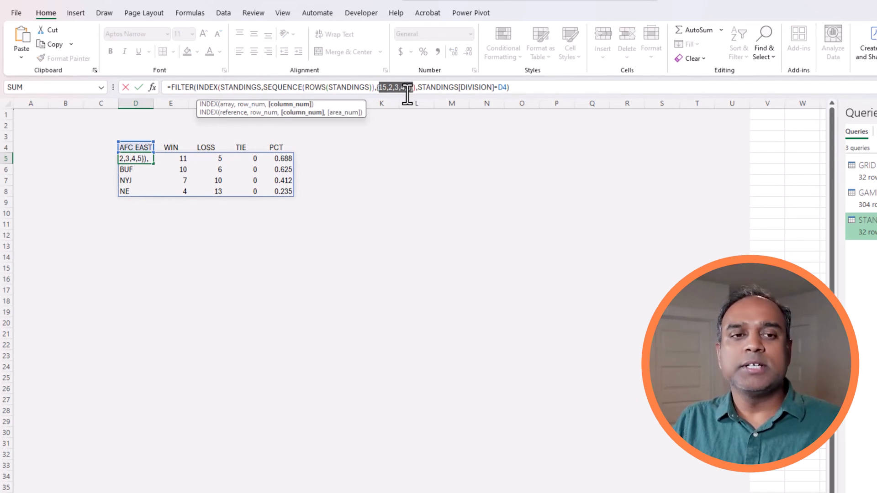
key(Escape)
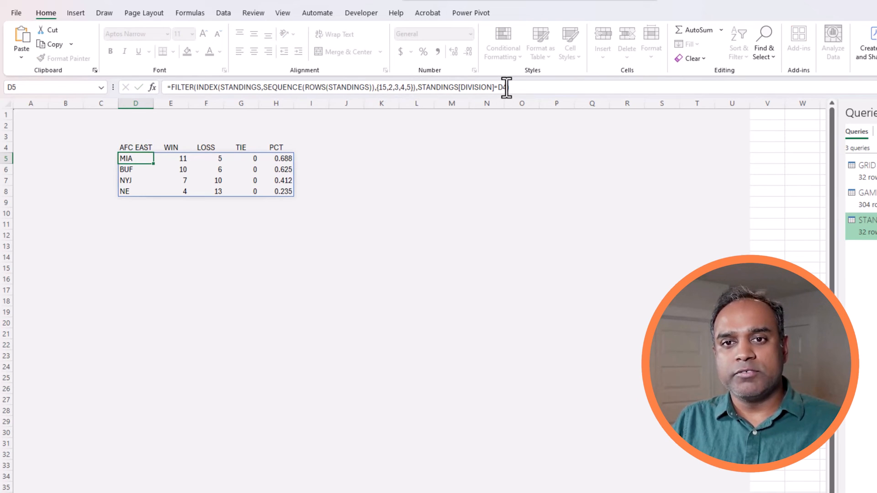
click(505, 87)
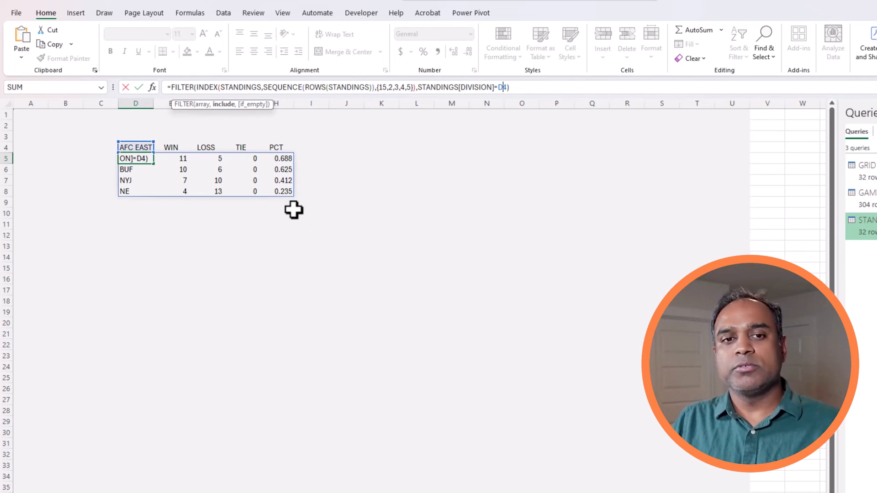
key(Escape)
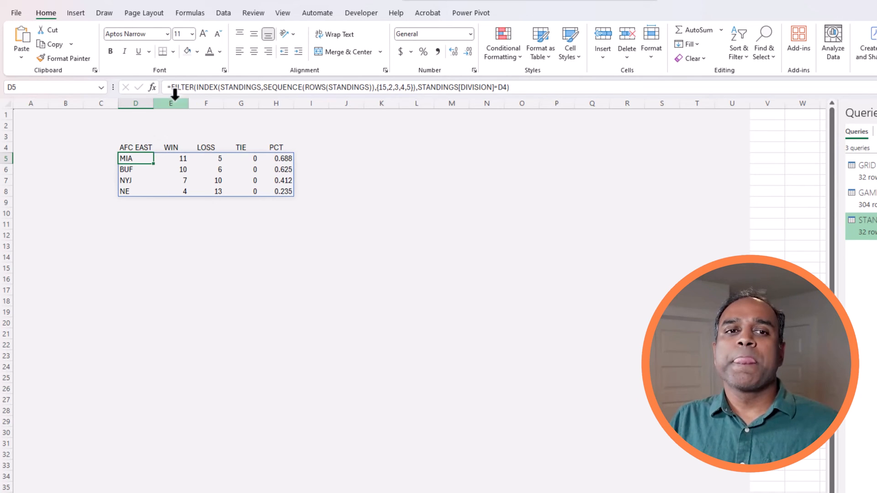
Wrap the D5 FILTER formula in SORT(…,1,1).
click(202, 86)
key(Home)
key(Right)
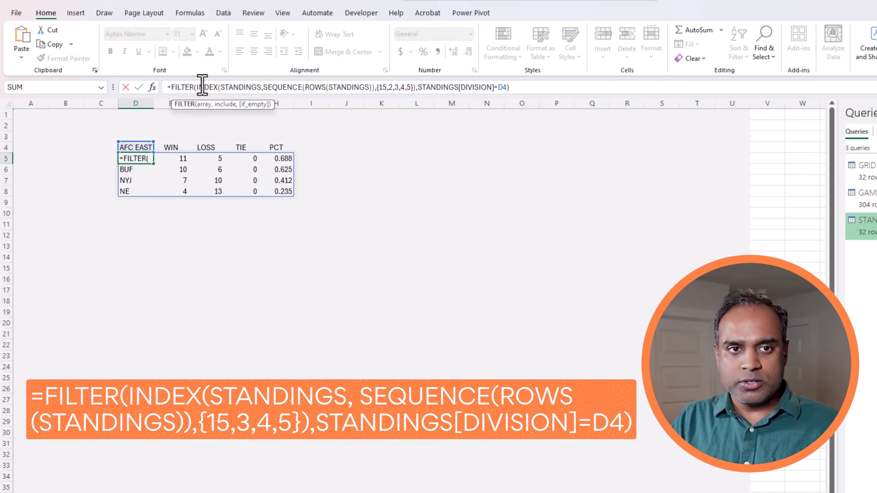
text(SORT()
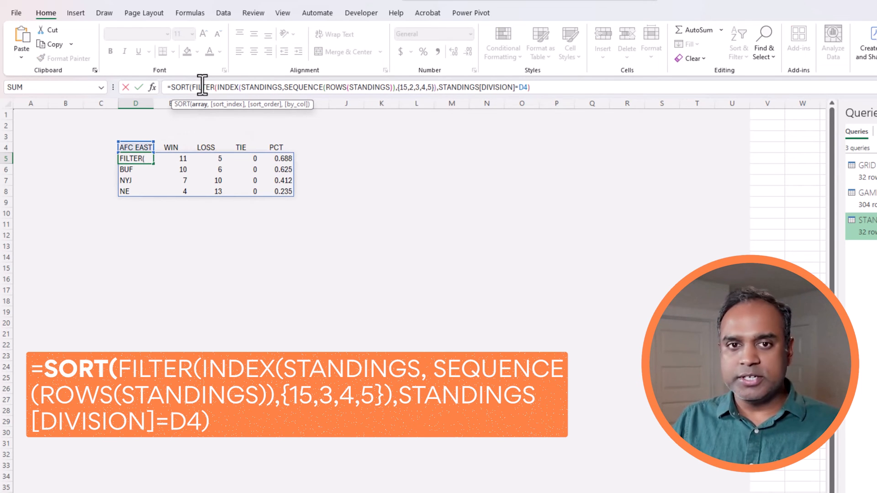
click(611, 87)
text(,)
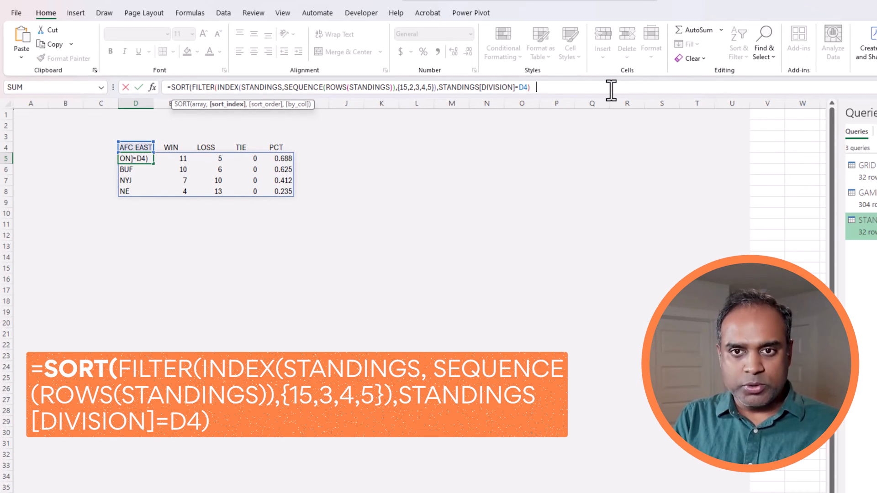
text(1,1))
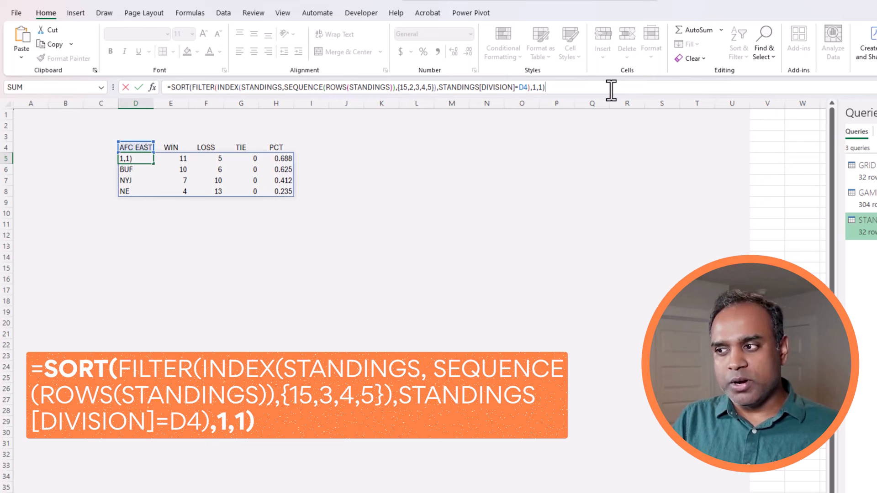
key(ctrl+Return)
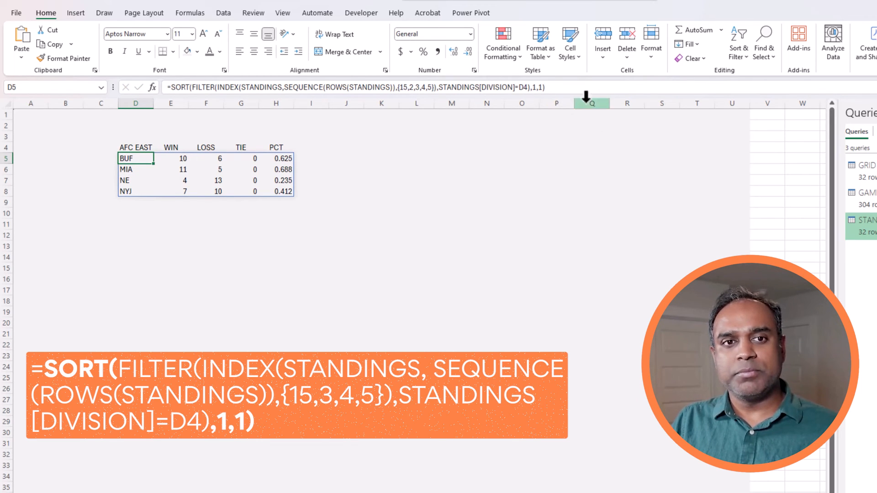
Change the sort arguments to 5,-1 for PCT descending, then view the STANDINGS sheet.
click(534, 88)
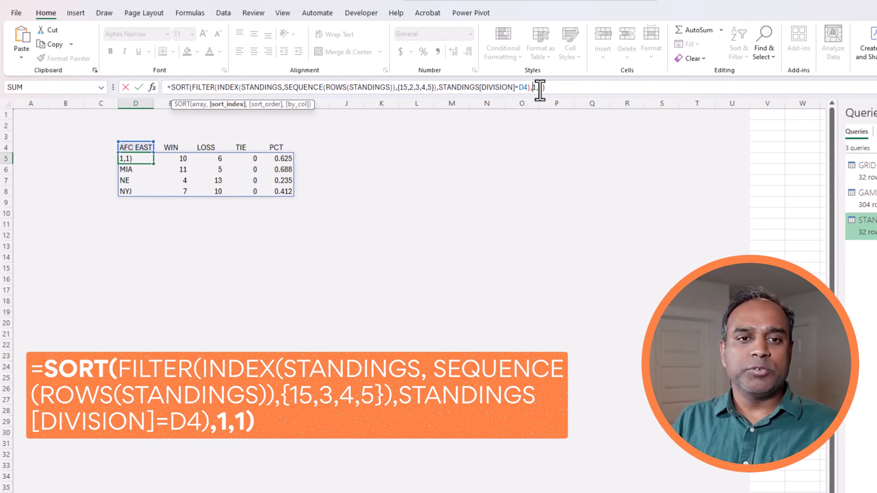
double_click(538, 88)
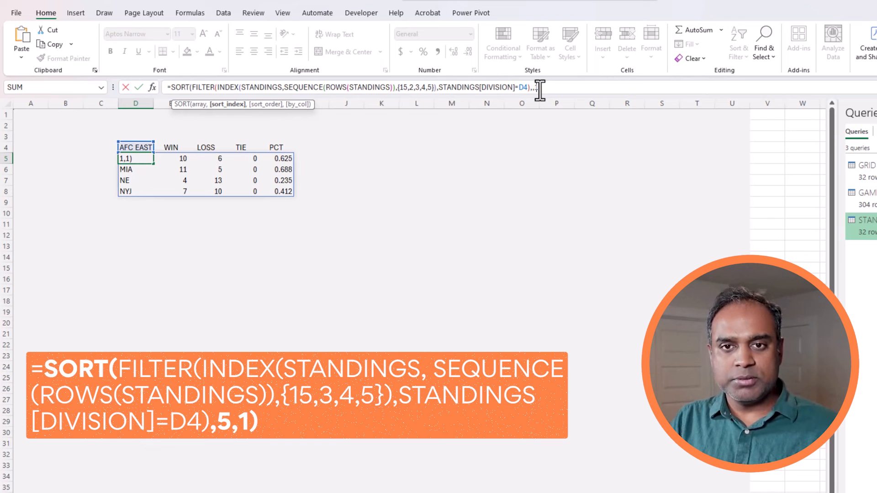
text(5,)
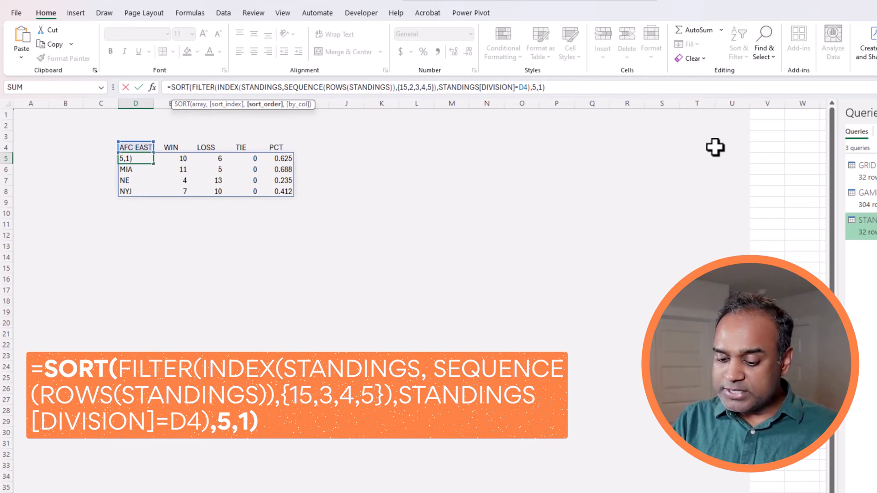
text(-)
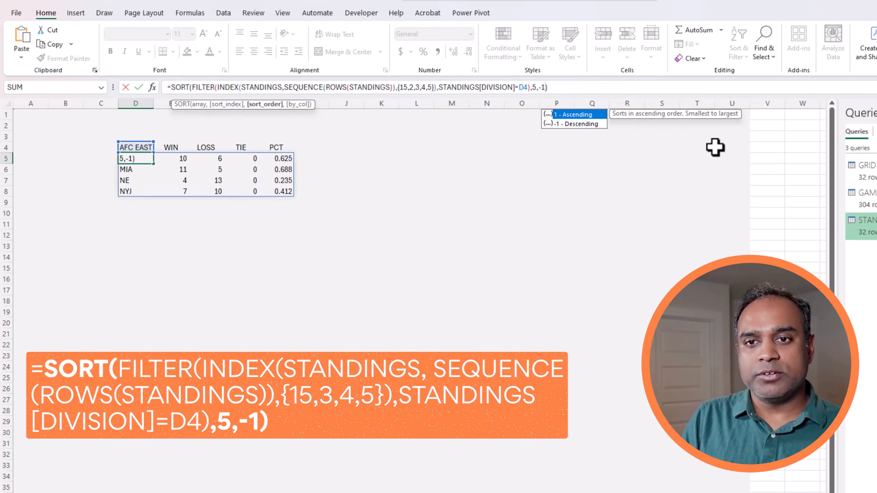
key(Return)
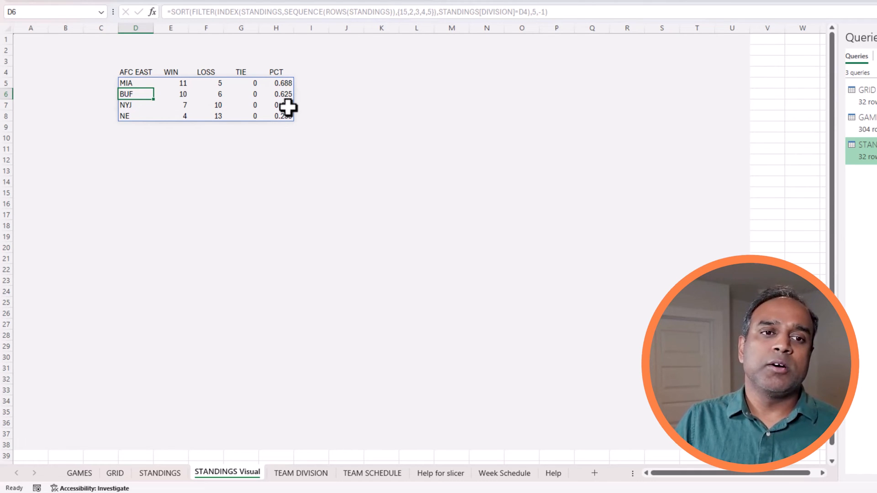
click(169, 477)
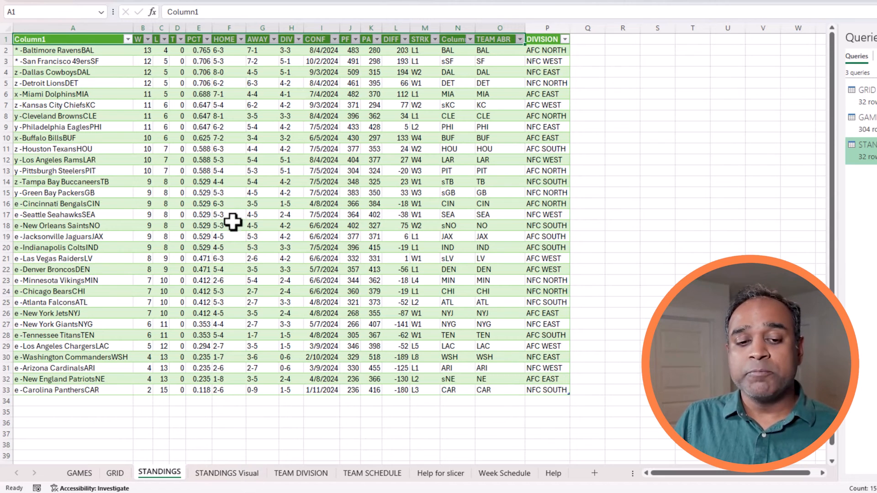
Go back to STANDINGS Visual and select D5, the PCT-sorted AFC EAST formula cell.
click(236, 474)
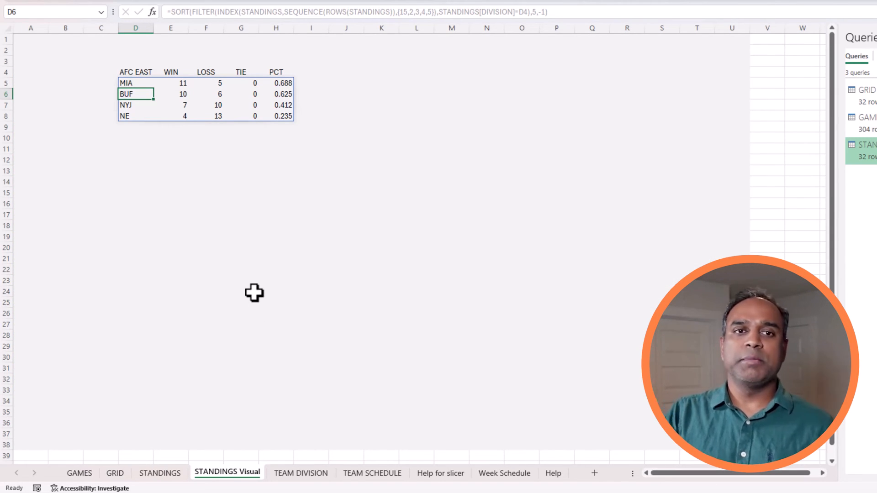
click(143, 83)
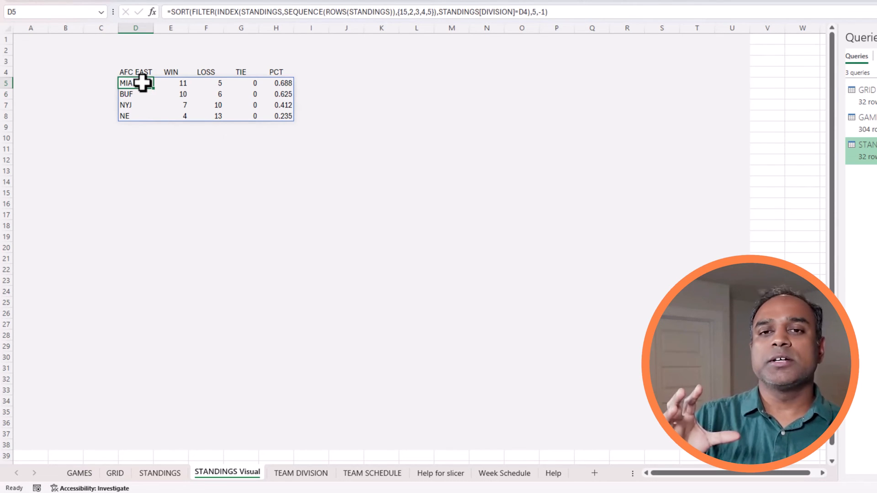
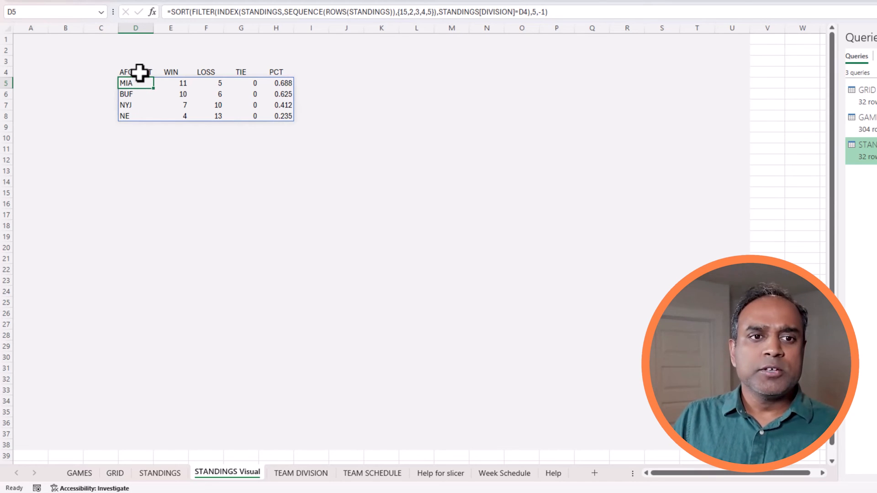
Copy the AFC EAST table D4:H8 to D9 and rename its header AFC NORTH.
drag(140, 72, 278, 118)
key(ctrl+c)
click(137, 129)
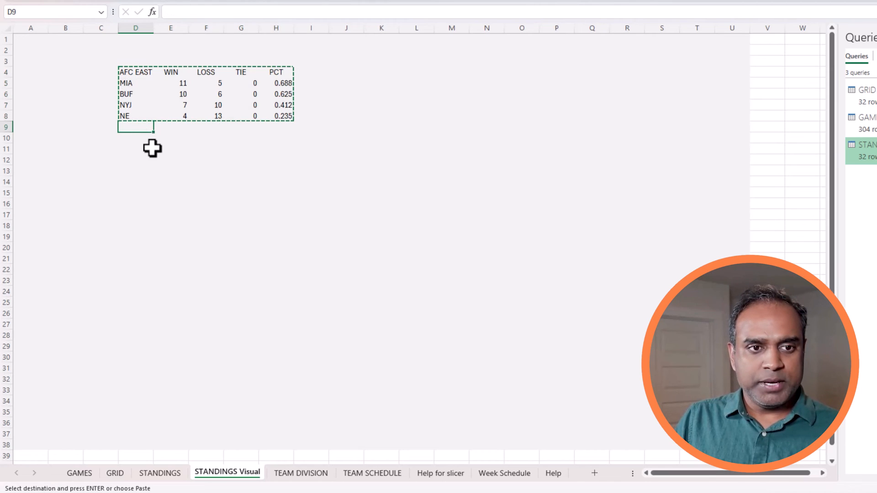
key(ctrl+v)
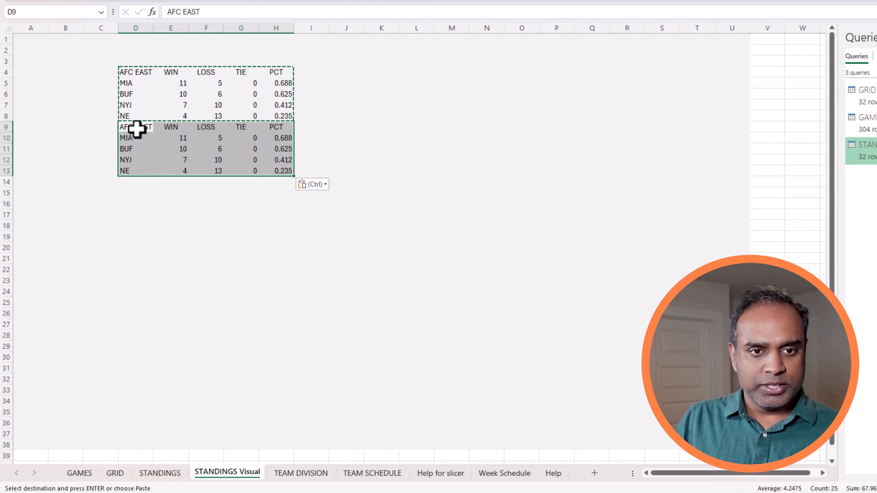
click(137, 129)
double_click(197, 12)
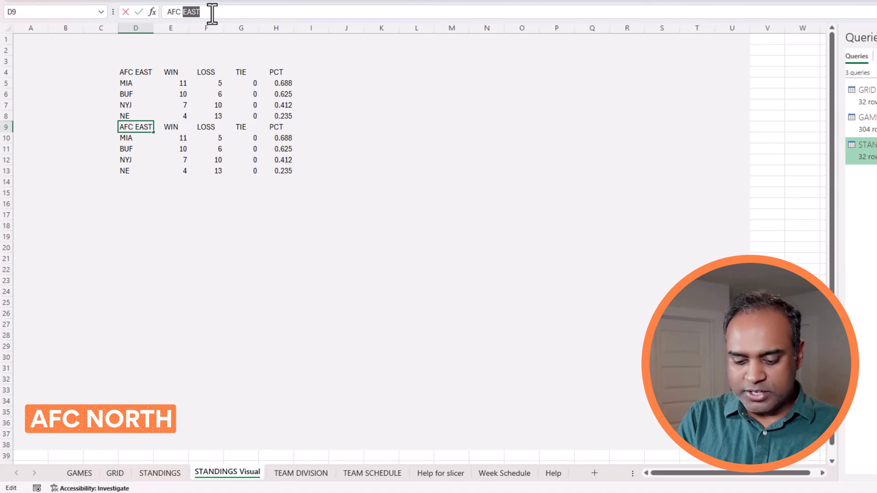
text(NORTH)
key(Return)
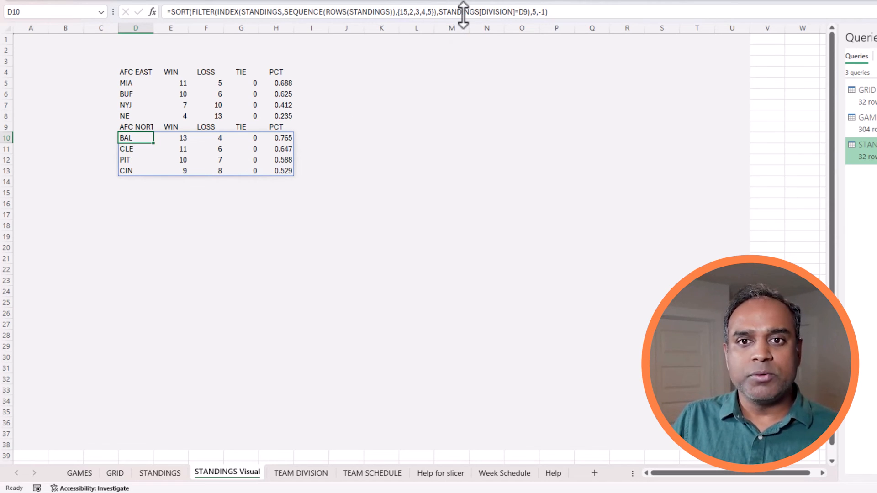
click(516, 13)
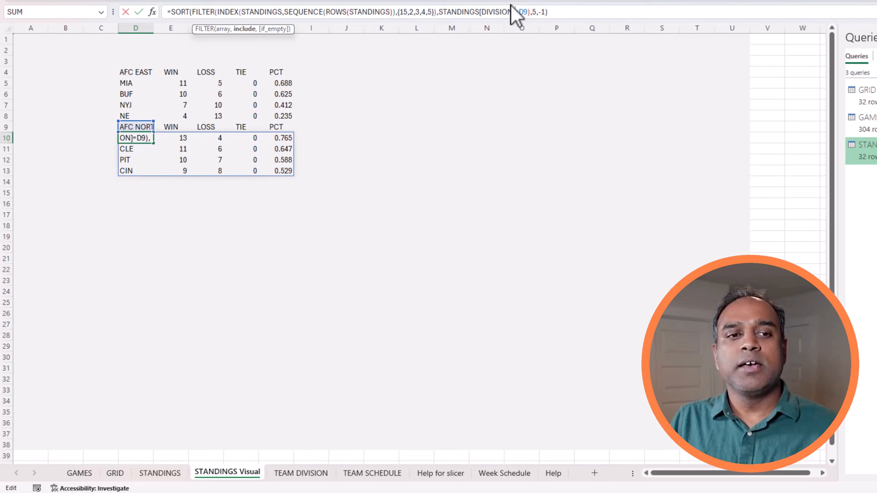
key(Escape)
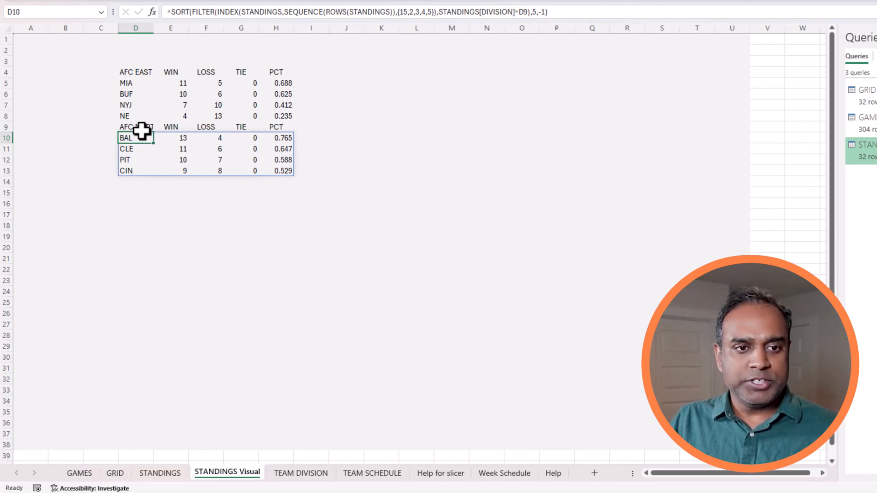
Copy the AFC NORTH table to D14 and rename its header AFC SOUTH.
drag(139, 127, 286, 170)
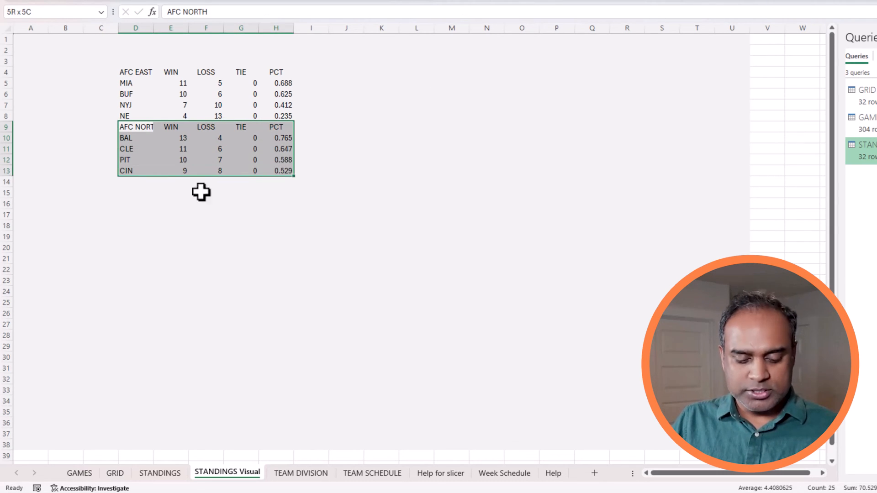
key(ctrl+c)
click(145, 185)
key(ctrl+v)
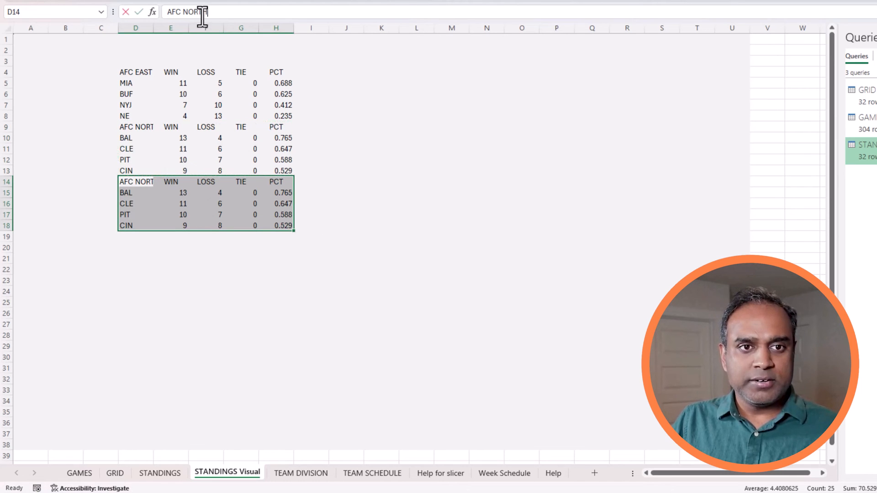
double_click(202, 13)
text(S)
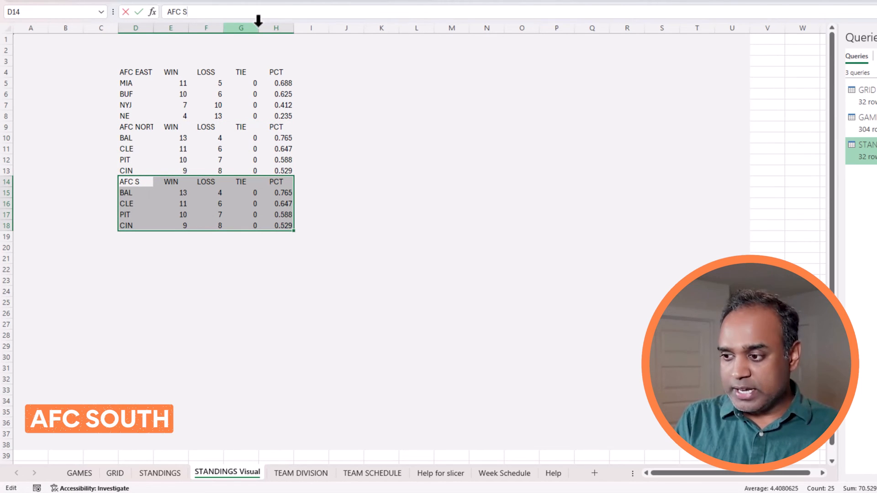
text(OUTH)
key(Return)
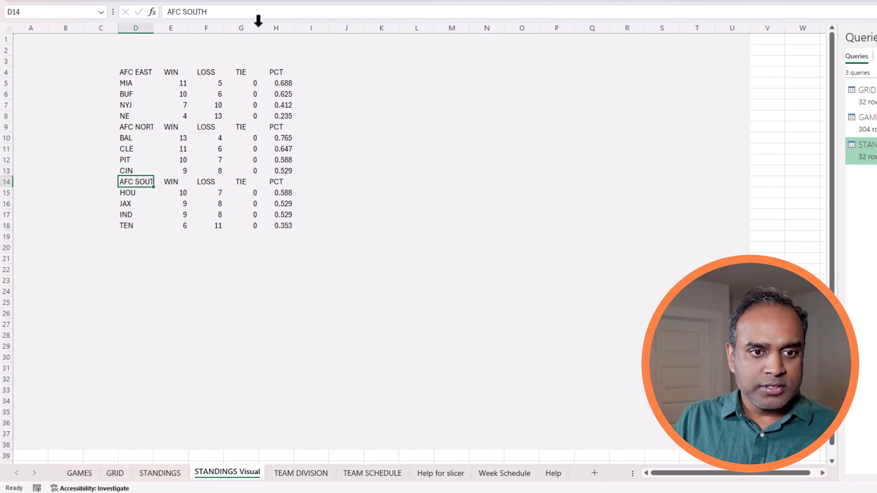
Copy the table to D19 and rename its header AFC WEST.
key(ctrl+c)
click(145, 237)
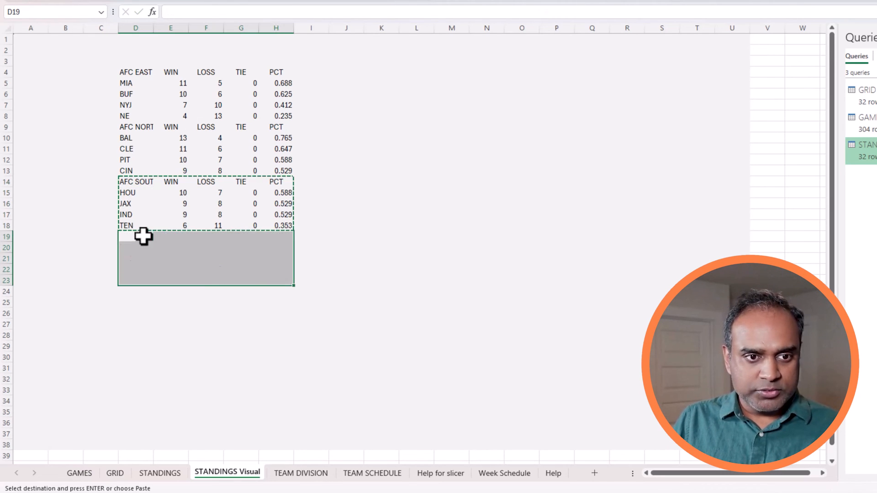
key(ctrl+v)
click(141, 236)
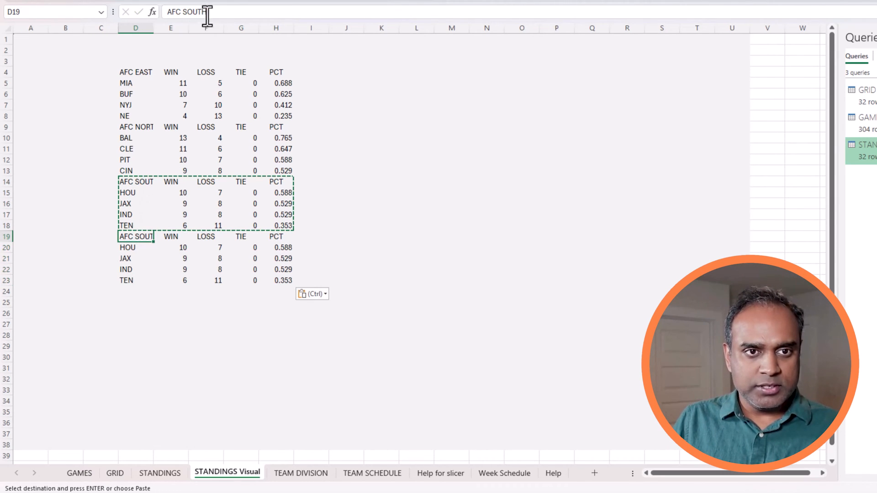
double_click(186, 13)
text(WEST)
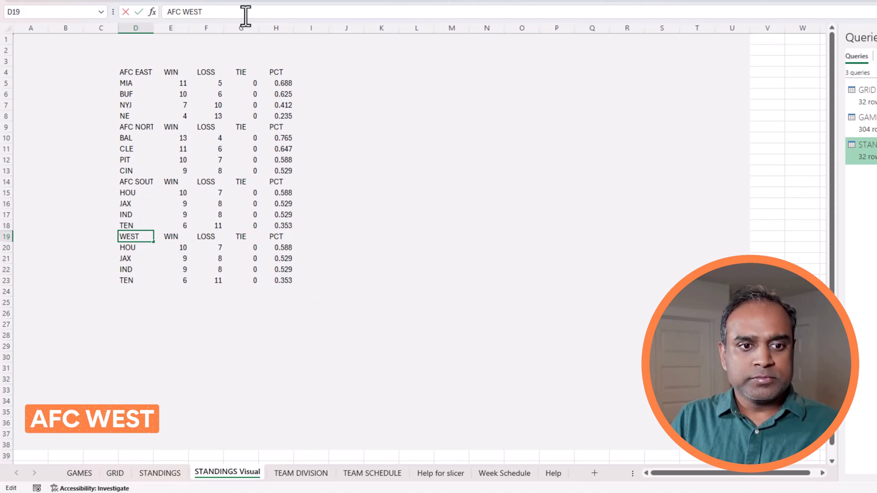
key(Return)
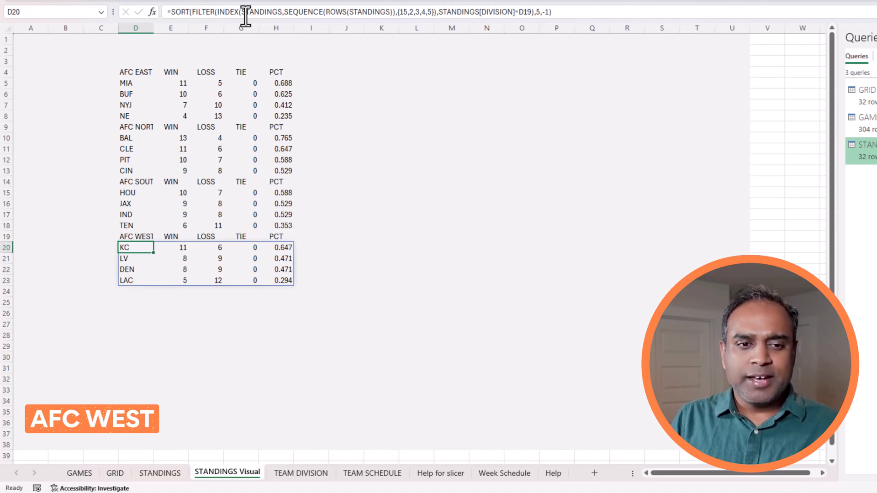
Widen column D so the division names fit.
click(151, 26)
drag(152, 26, 161, 32)
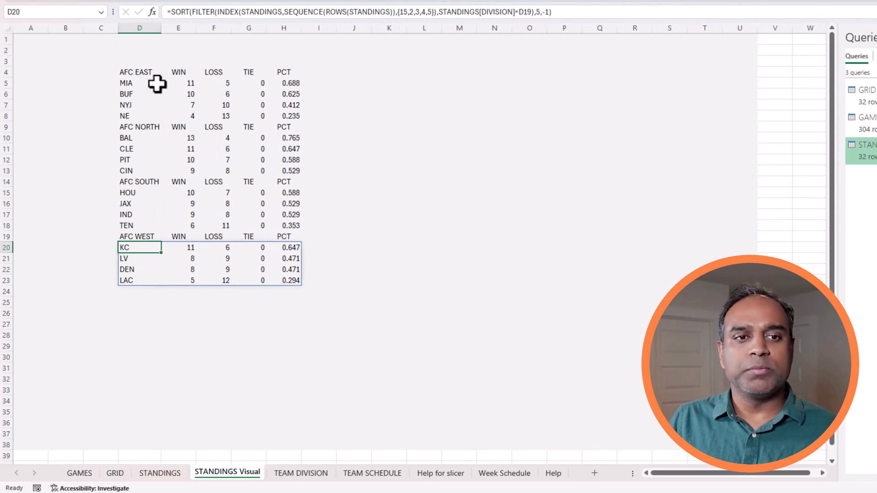
drag(146, 73, 291, 283)
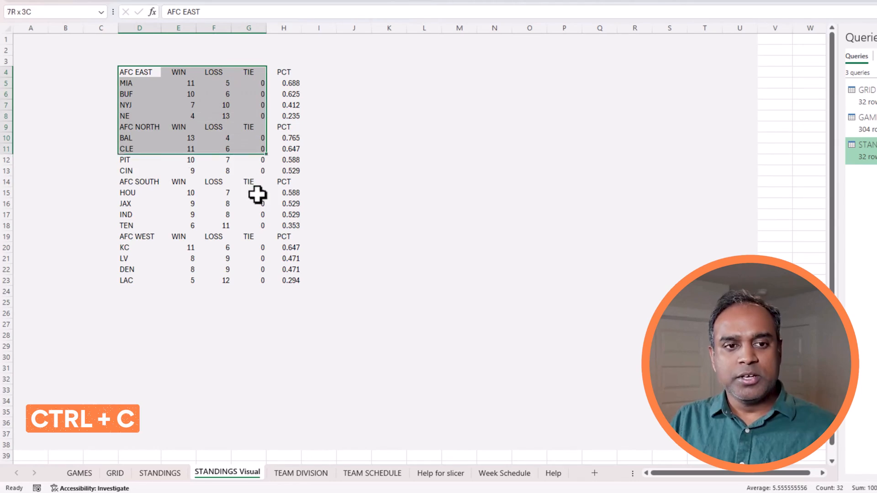
Select all four AFC division tables in D4:H23 and copy them.
drag(256, 196, 280, 283)
key(ctrl+c)
Paste the AFC standings block starting at J4.
click(330, 72)
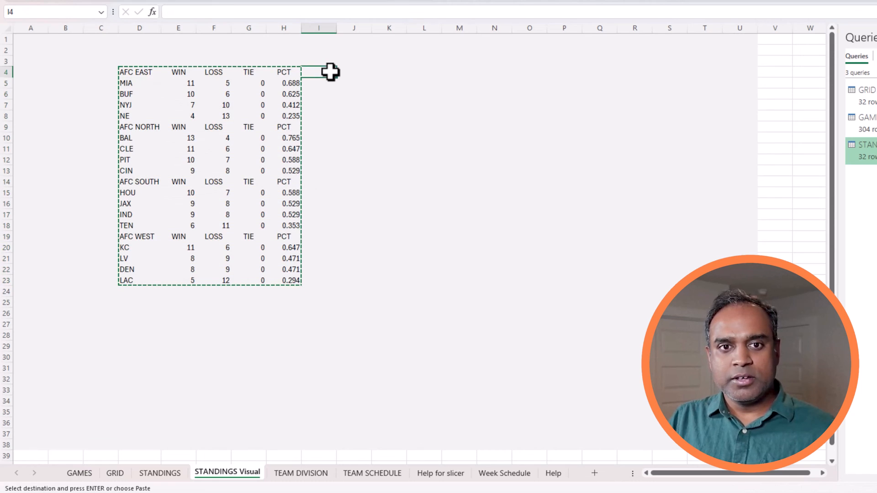
click(340, 71)
key(ctrl+v)
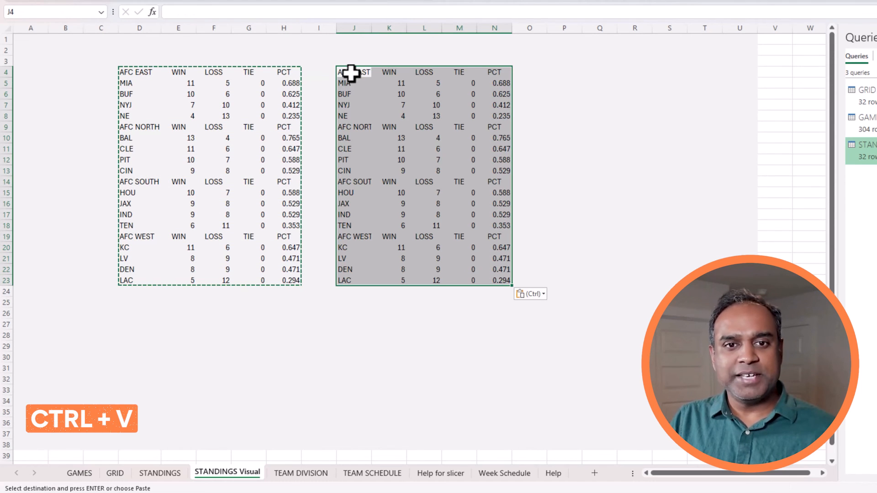
Replace AFC with NFC in J4:J23 (4 replacements) and widen column J.
drag(350, 73, 359, 279)
key(ctrl+f)
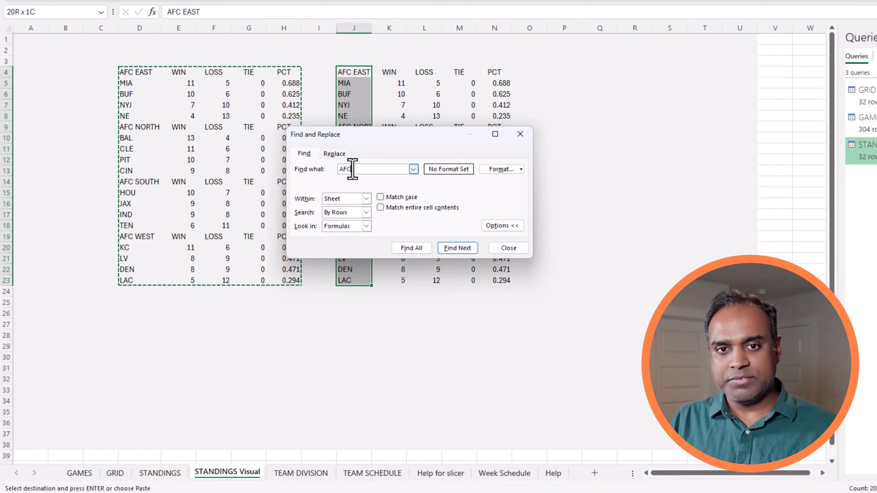
click(344, 154)
click(356, 181)
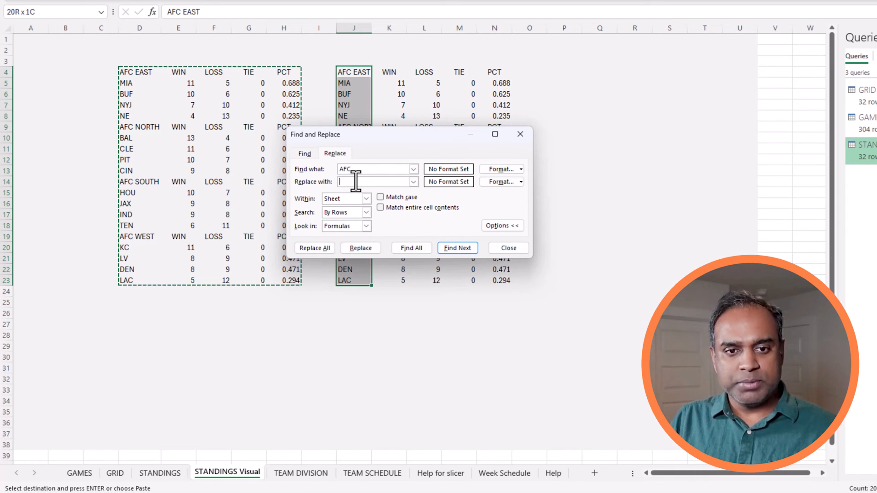
text(NFC)
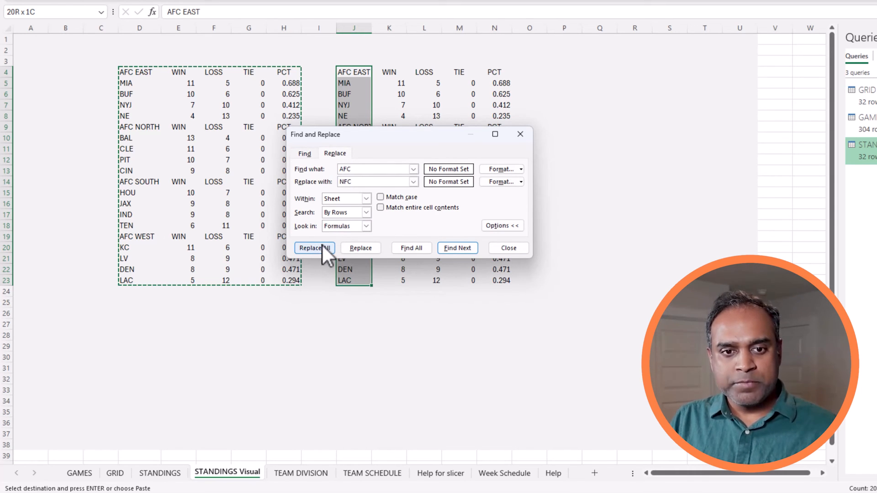
click(321, 246)
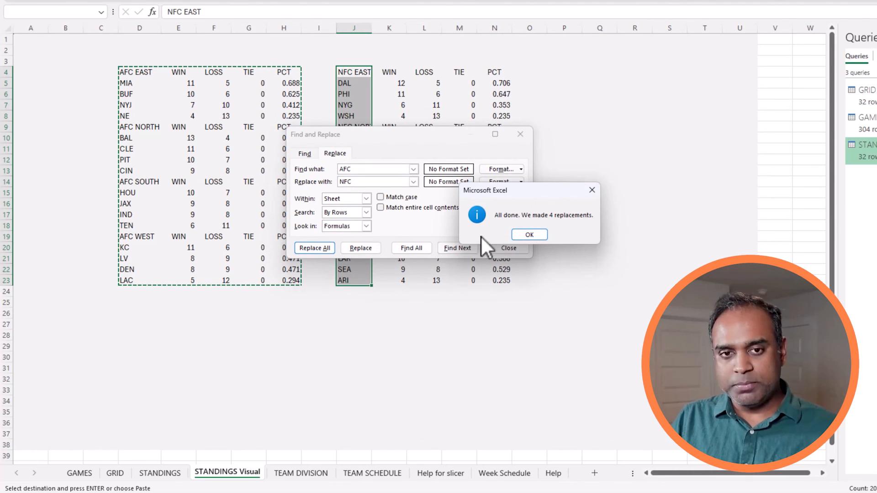
click(528, 236)
click(516, 251)
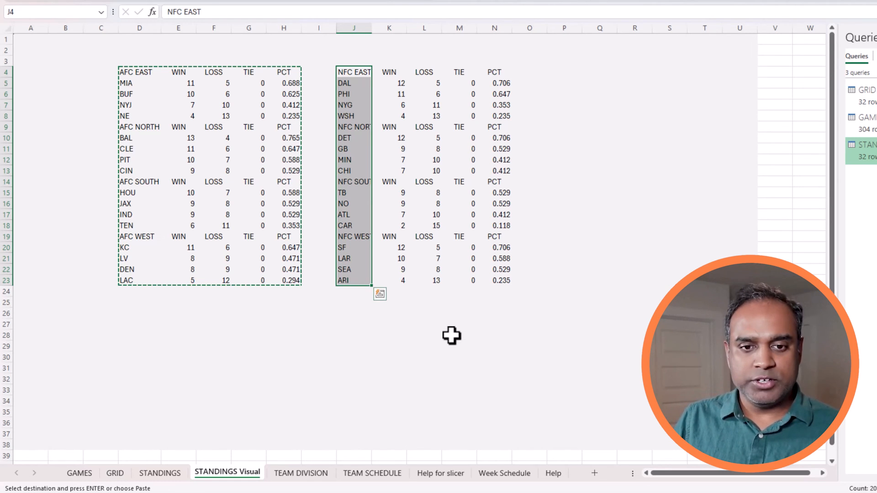
click(450, 335)
drag(374, 29, 393, 29)
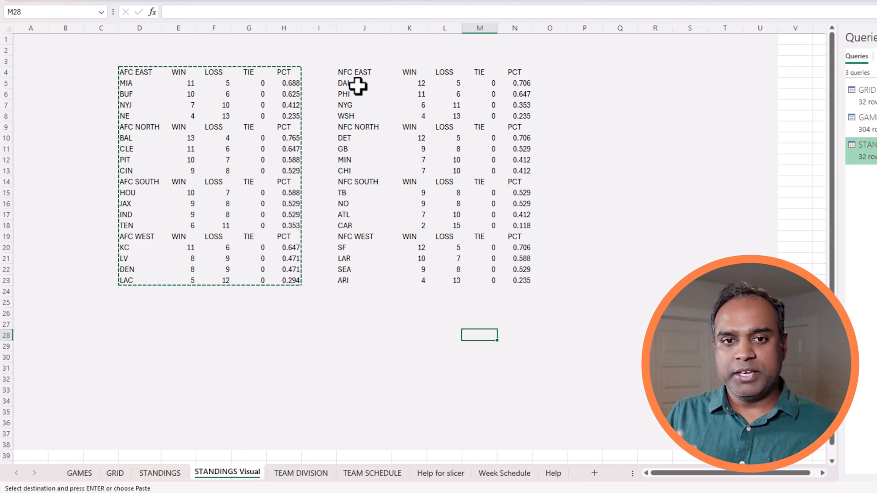
Enter STANDINGS in D1, colour it blue and enlarge it to 14 point.
click(143, 40)
text(STANDINGS)
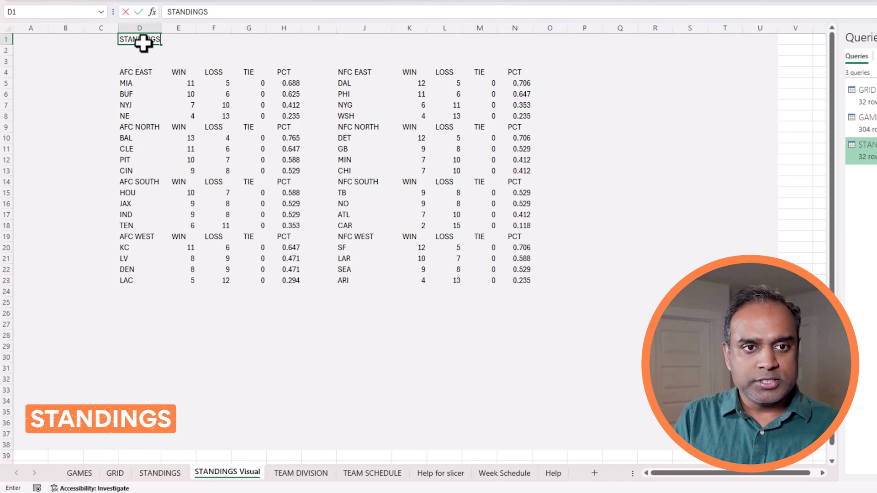
key(ctrl+Return)
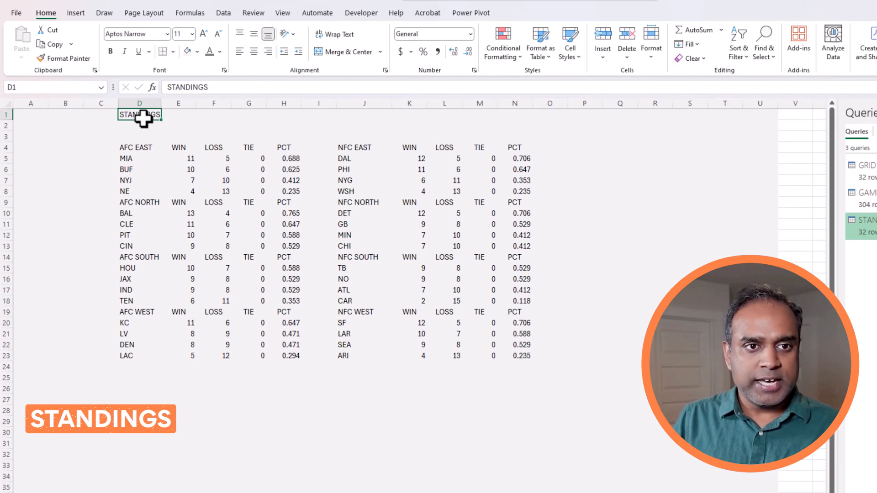
click(220, 52)
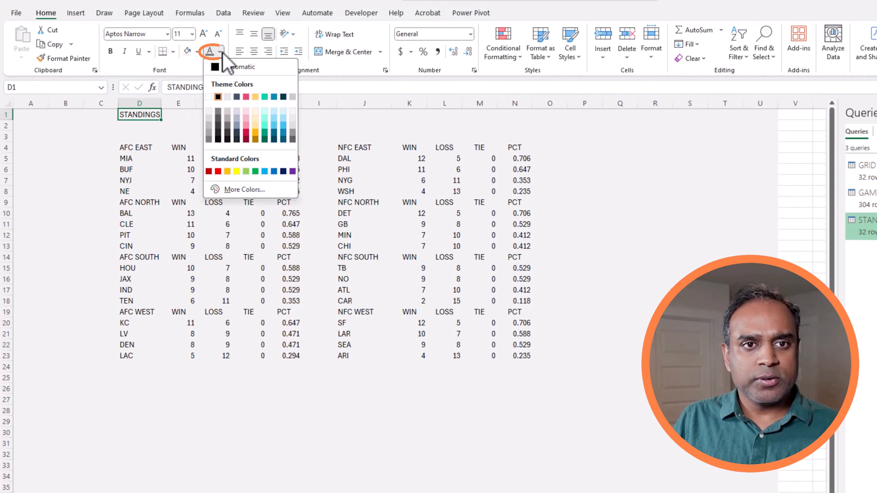
click(275, 98)
click(204, 32)
click(204, 33)
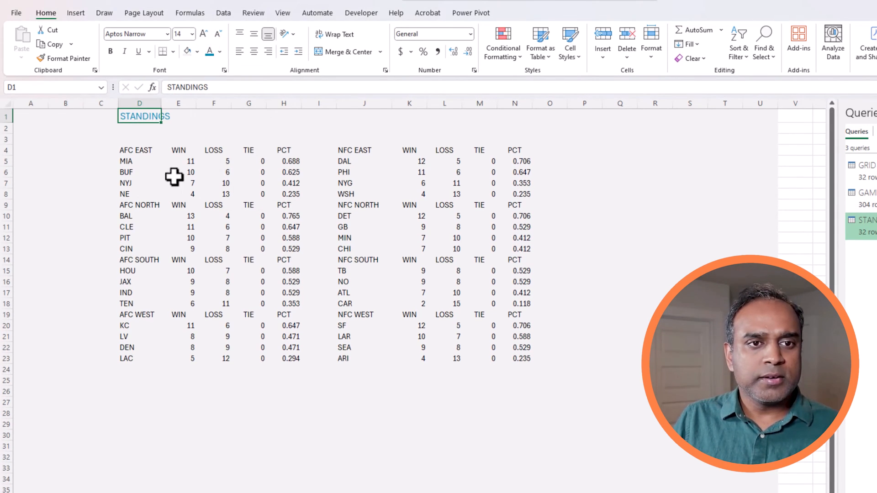
click(114, 422)
Select the AFC tables D4:H23 and start a formula rule =LEN(D4)>3.
click(132, 151)
key(ctrl+a)
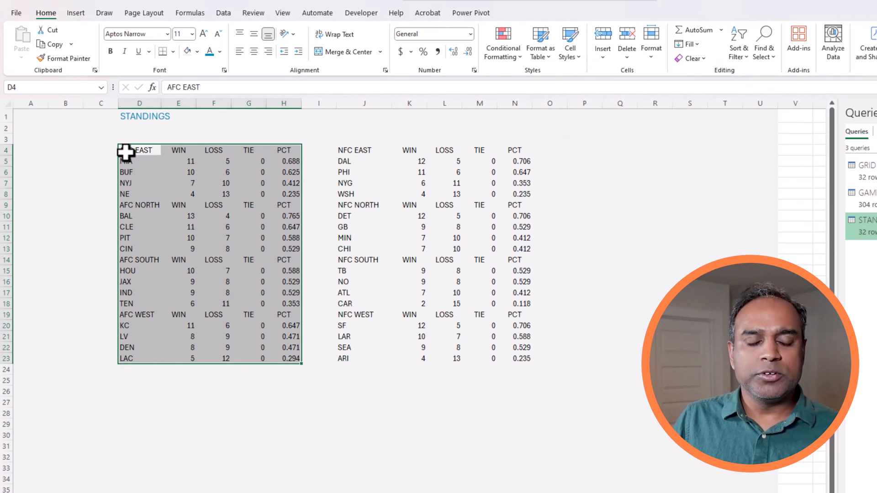
click(509, 48)
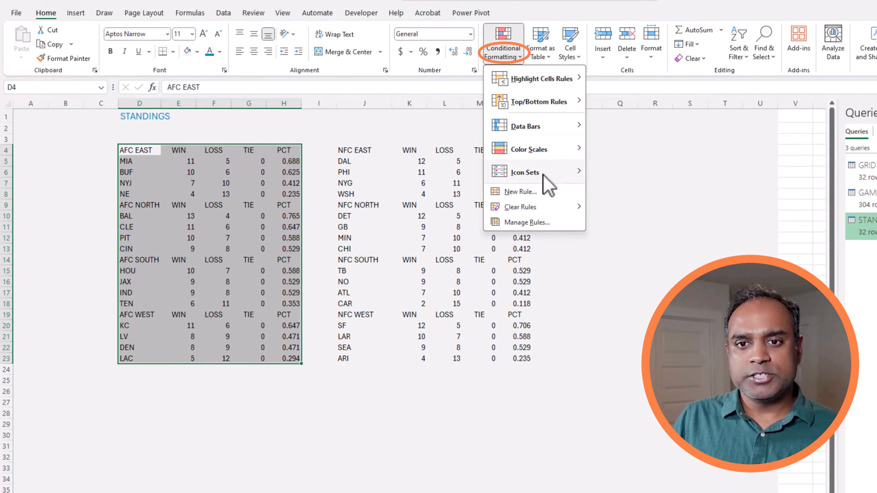
click(547, 193)
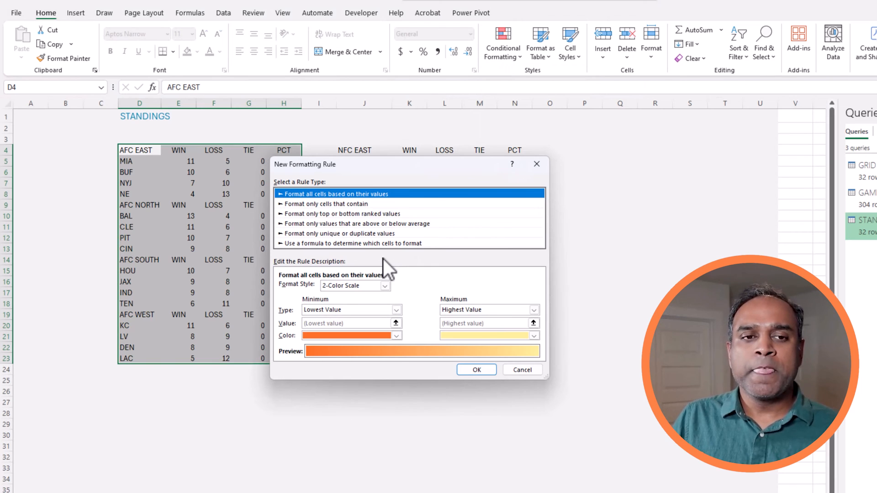
click(370, 243)
click(337, 287)
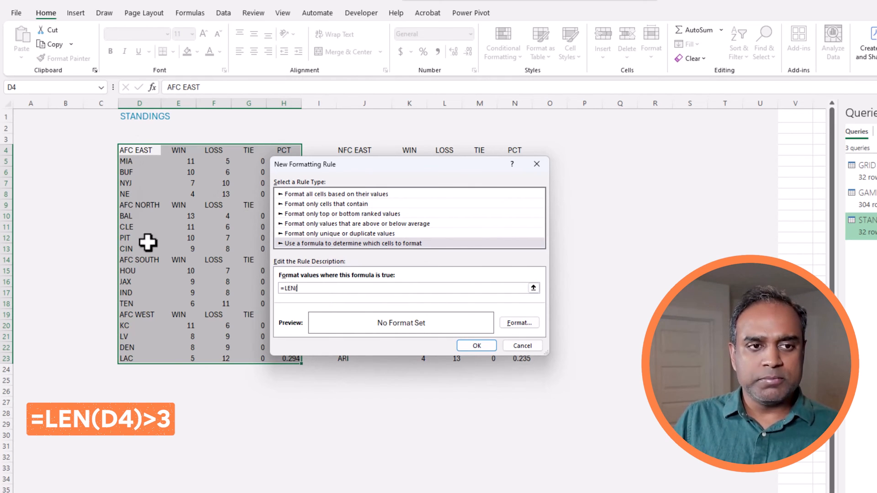
text(D4)>3)
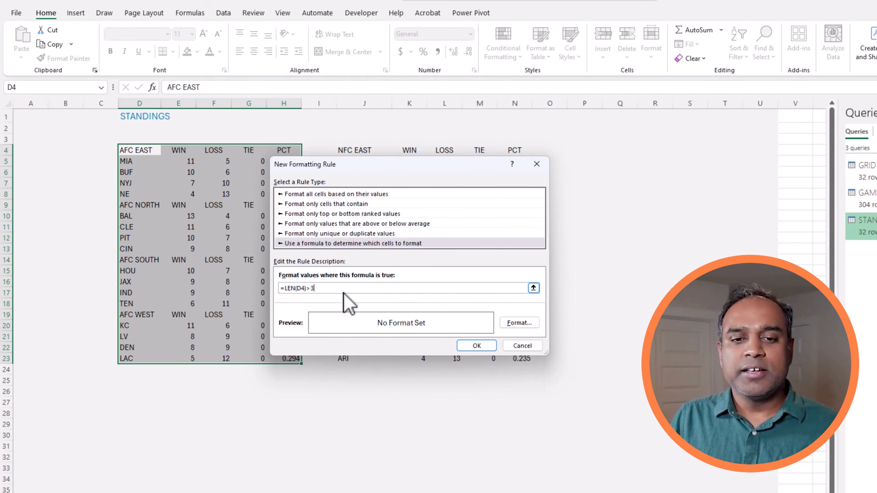
Format matching cells with a blue fill and bold white text, then save the rule.
click(525, 323)
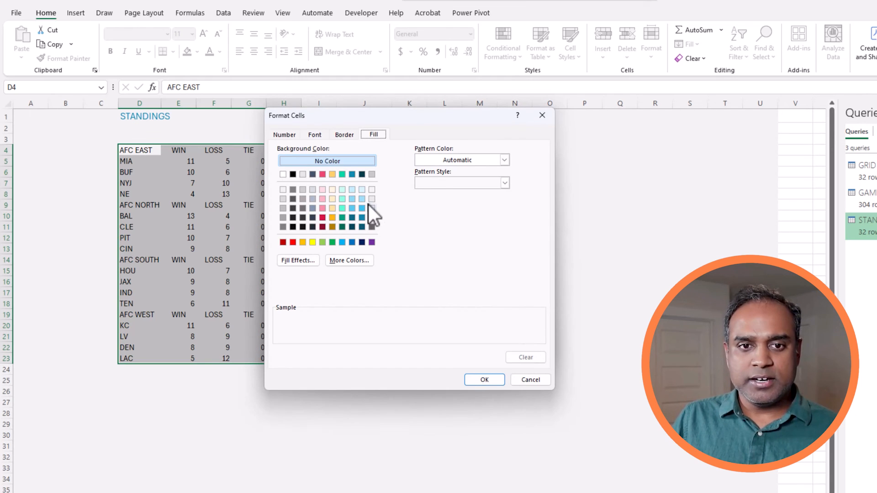
click(352, 175)
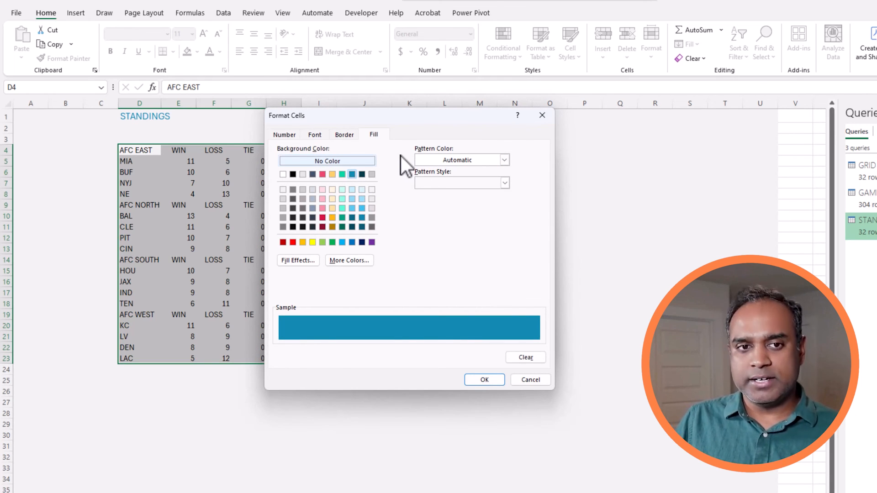
click(319, 136)
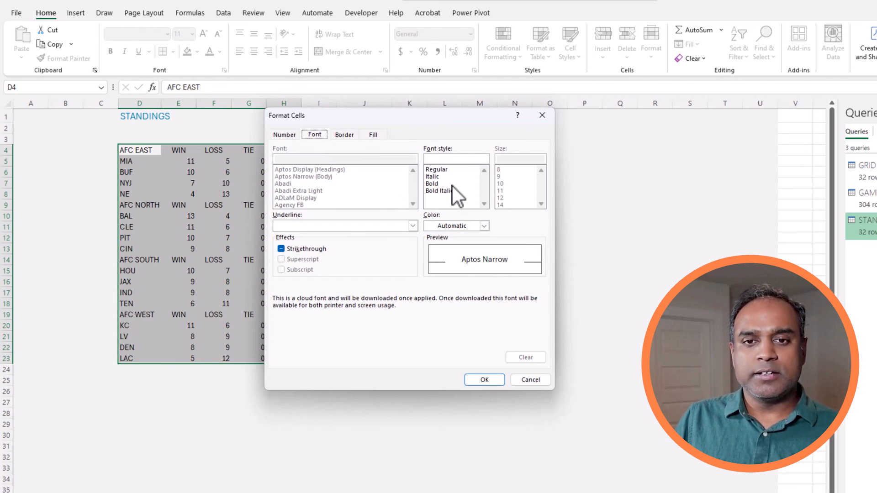
click(453, 228)
click(430, 280)
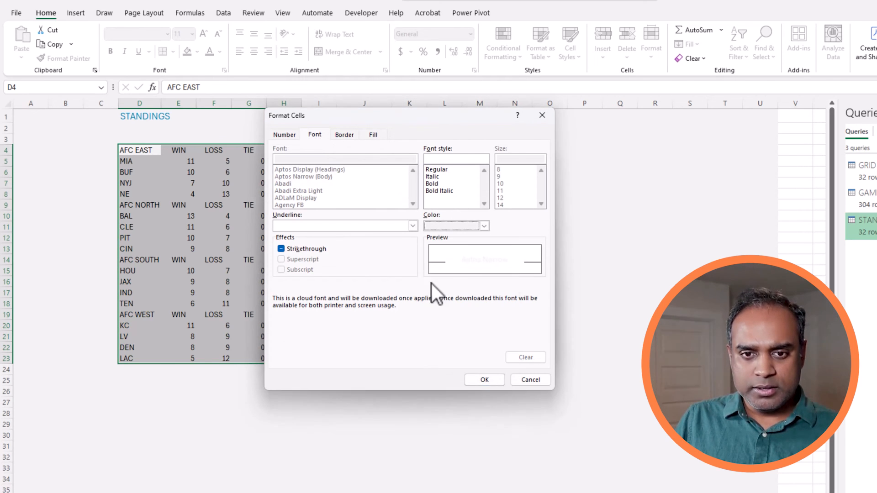
click(431, 184)
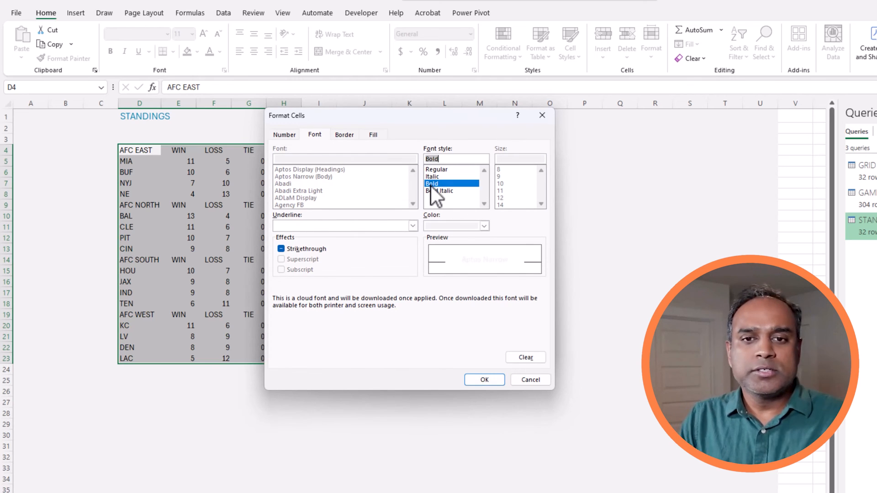
click(482, 379)
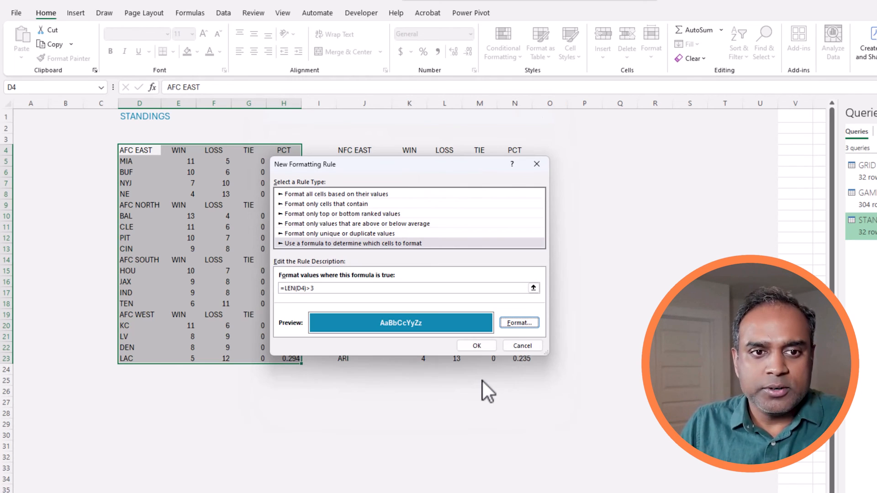
click(490, 343)
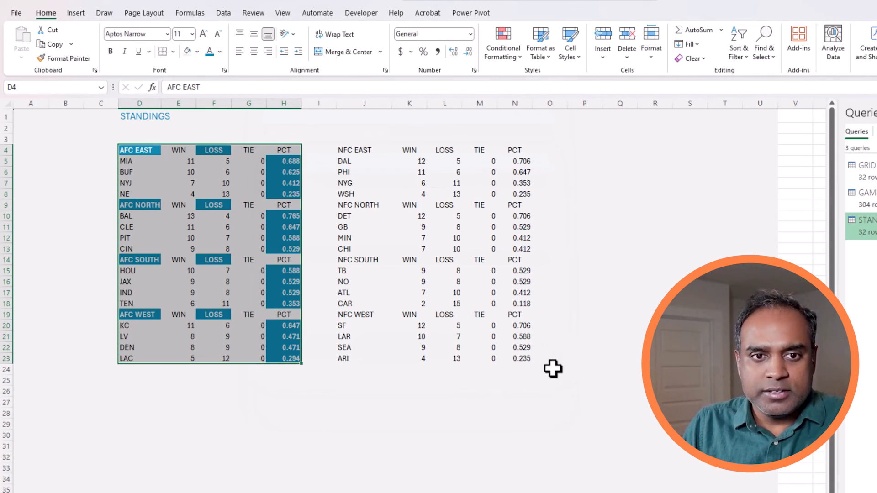
click(150, 151)
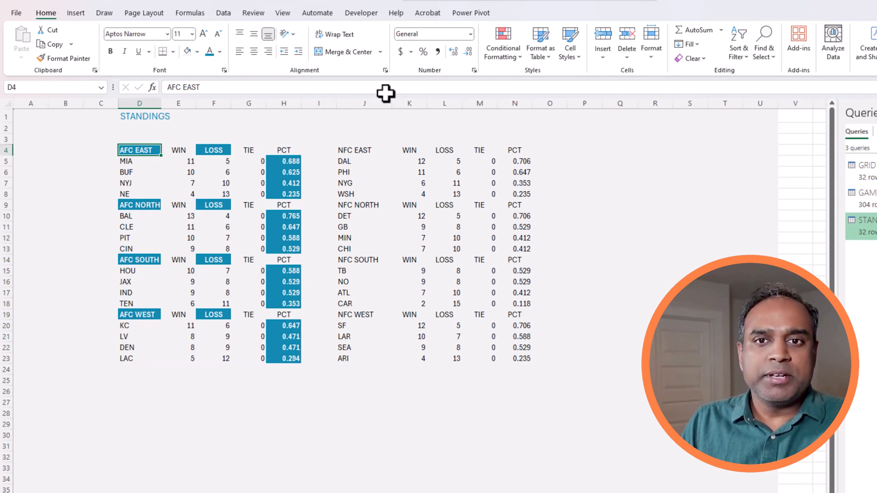
Edit the header rule's formula in Manage Rules to =LEN($D4)>3.
click(509, 54)
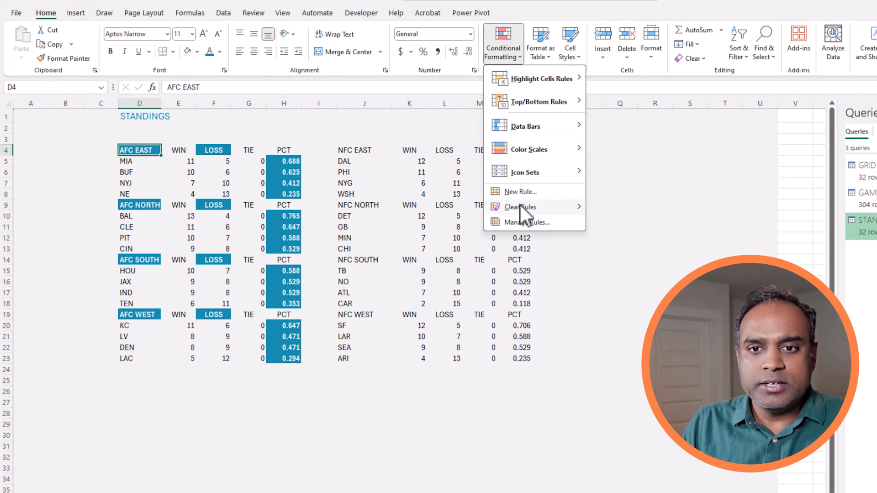
click(527, 223)
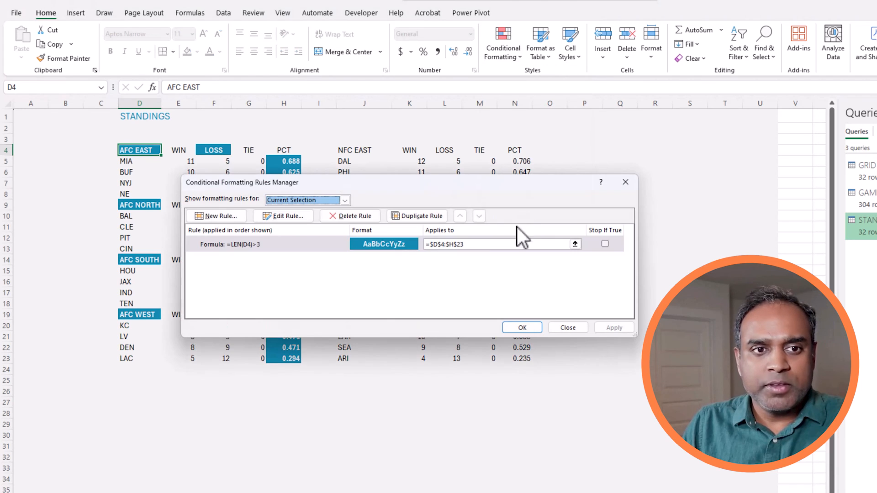
click(459, 244)
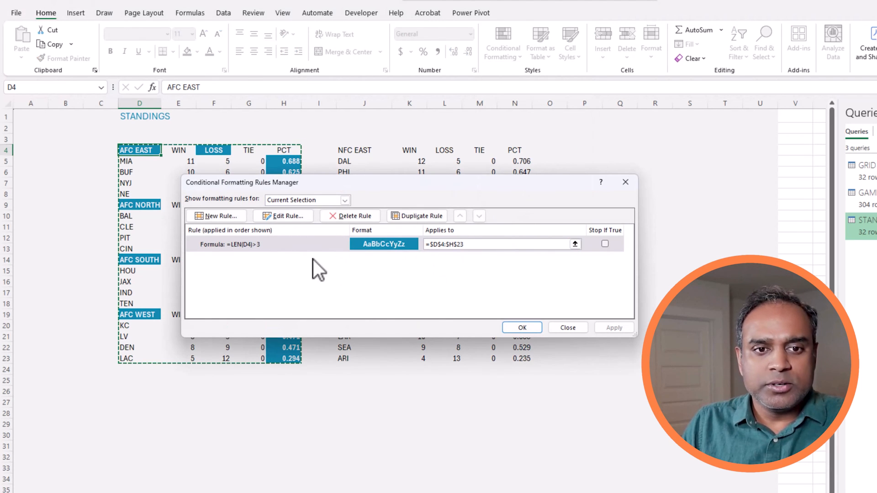
click(284, 218)
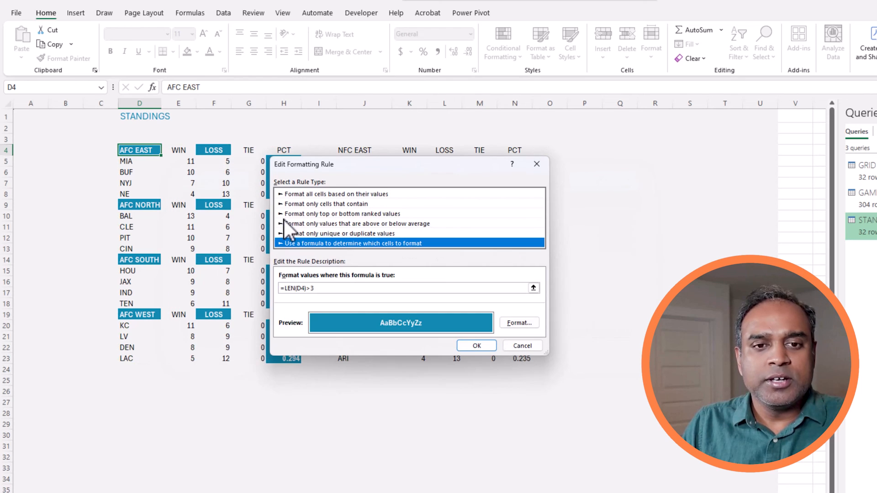
click(306, 289)
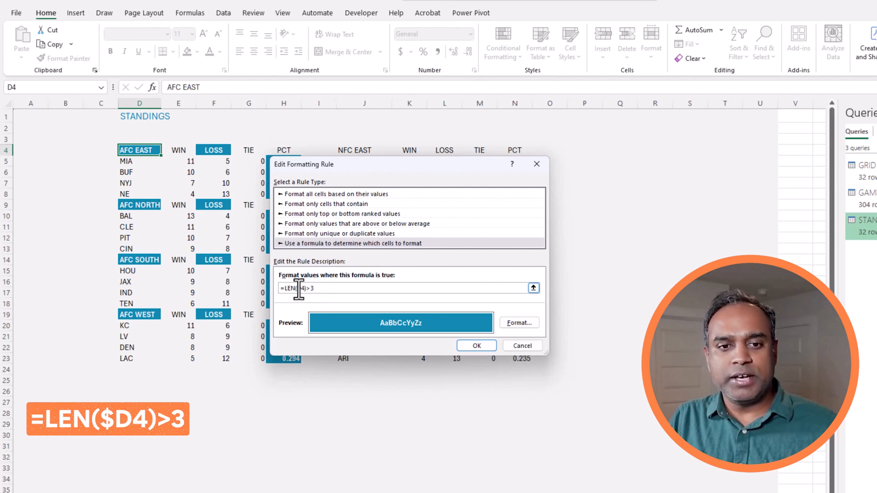
click(297, 288)
text($)
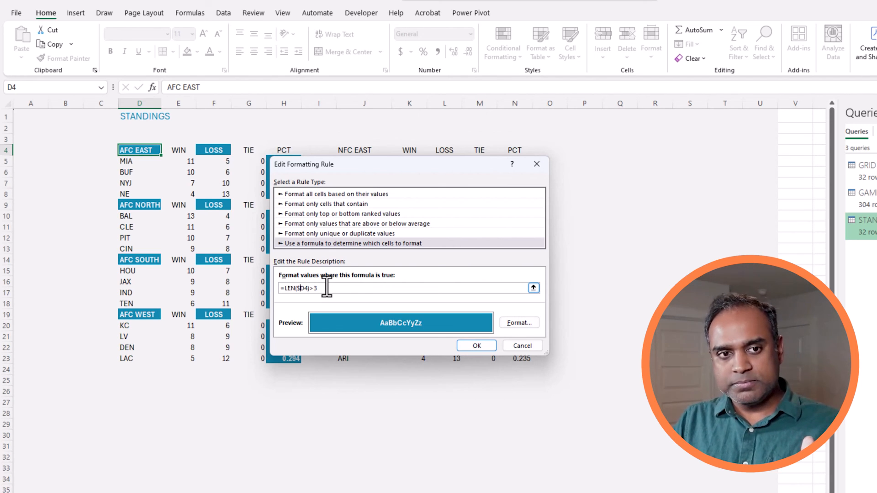
click(480, 344)
Apply the corrected rule and start a new formula rule =ISEVEN(ROW(D4)).
click(610, 327)
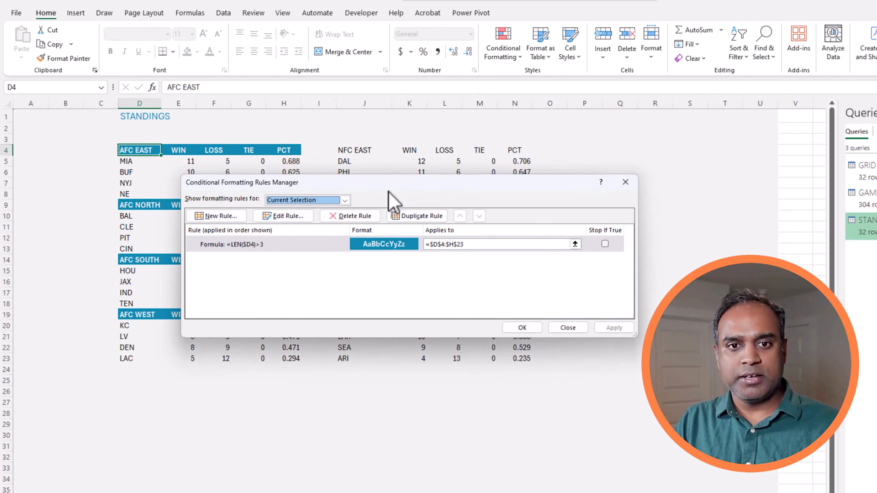
drag(388, 190, 342, 316)
drag(341, 285, 306, 345)
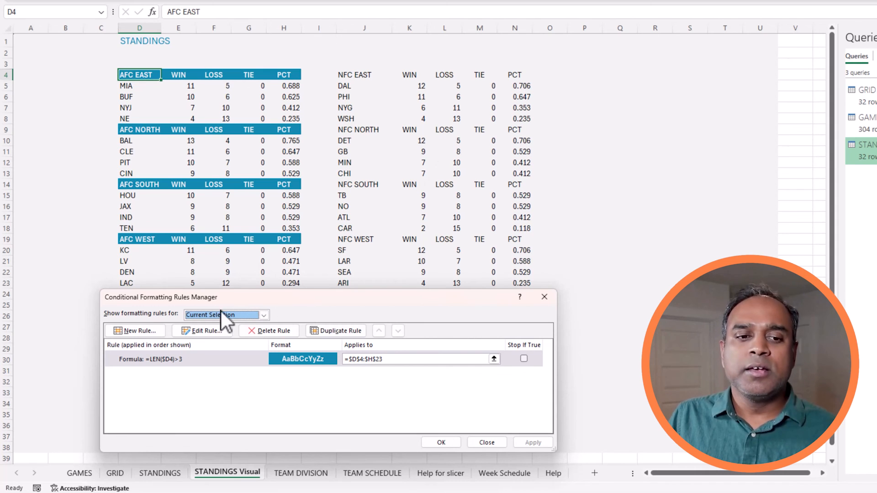
click(157, 332)
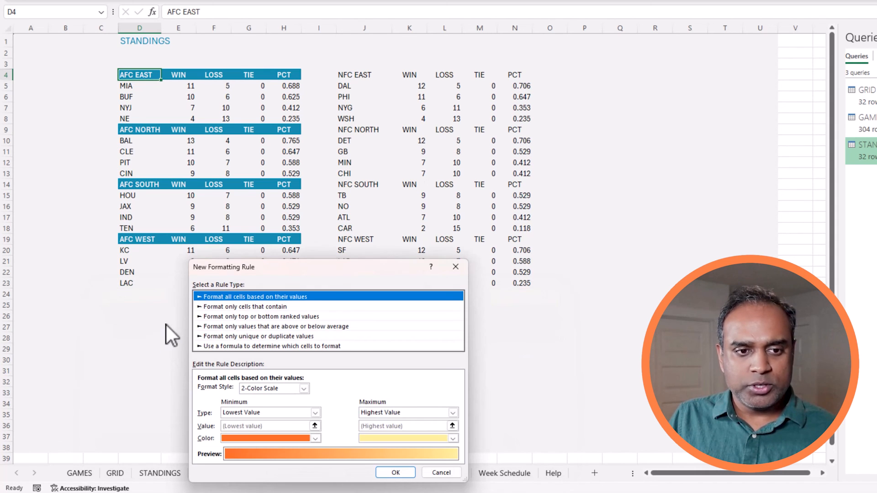
click(284, 346)
click(252, 392)
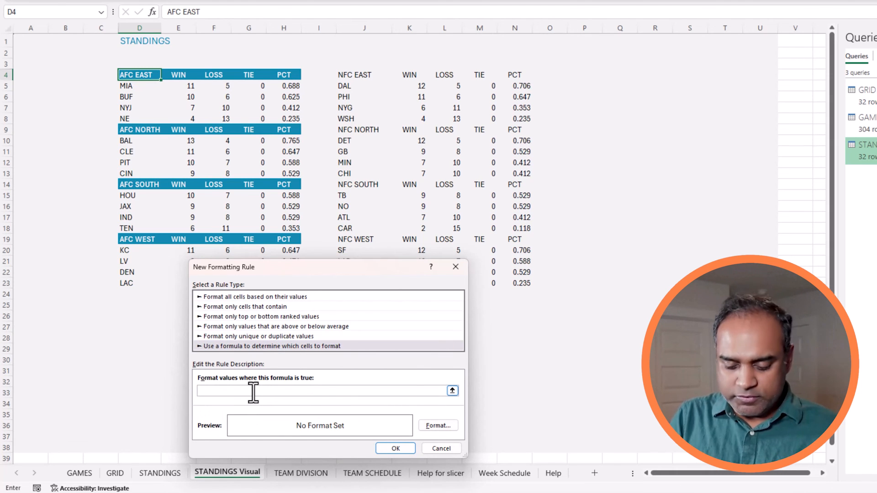
text(=iseven)
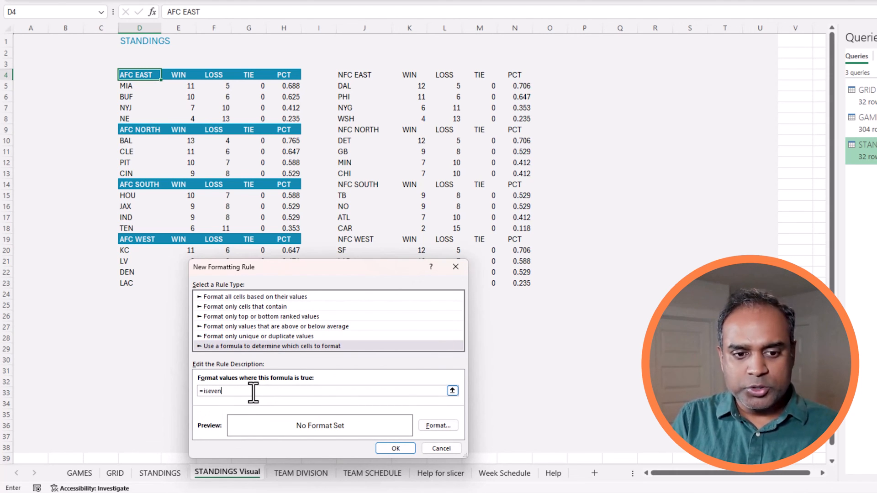
text((row()
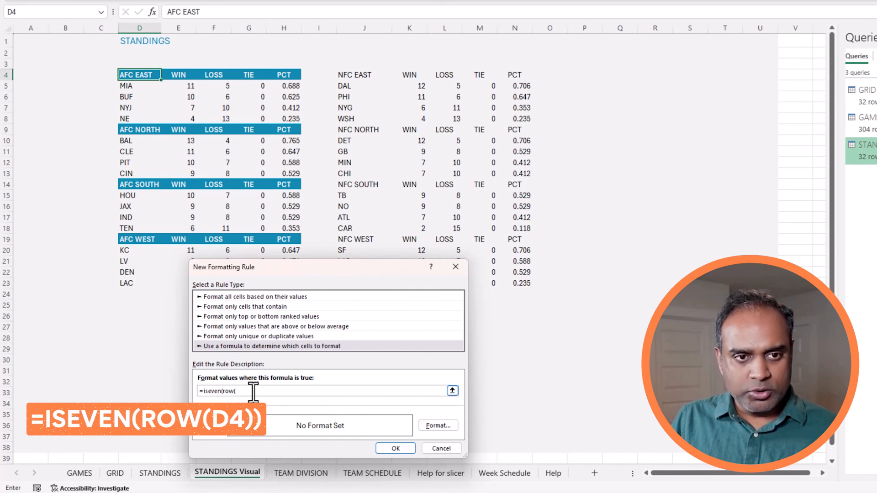
text(D4)
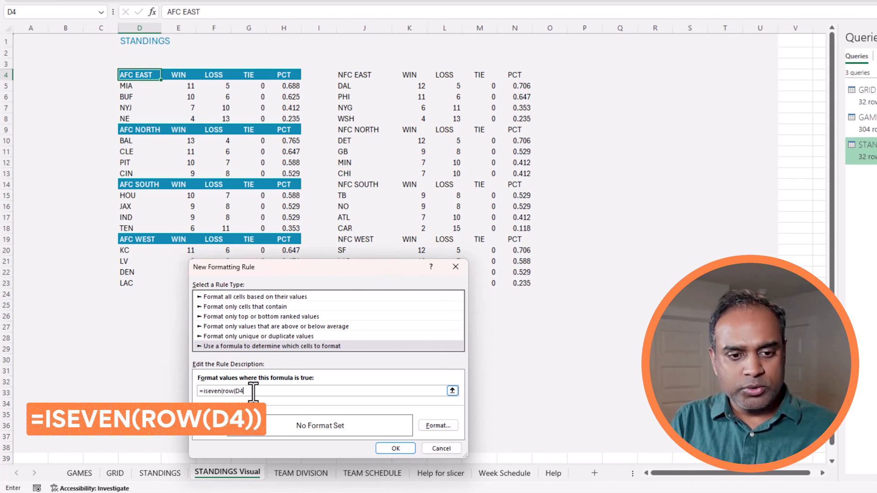
text())
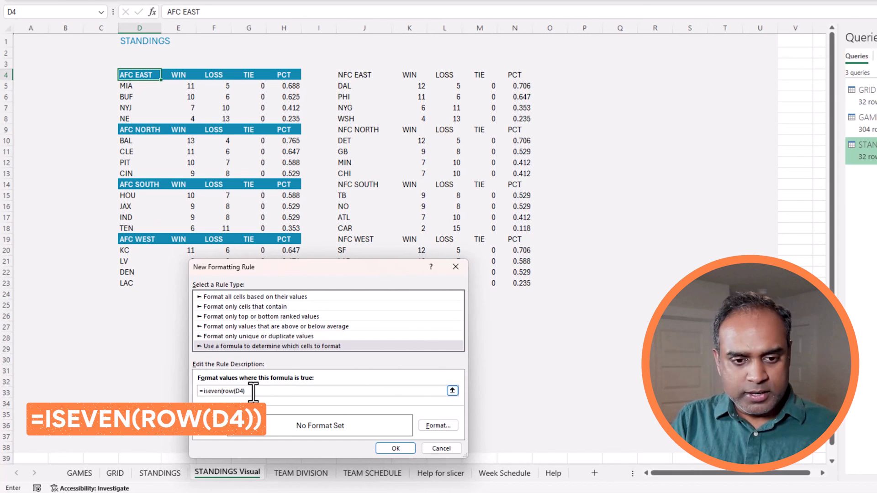
text())
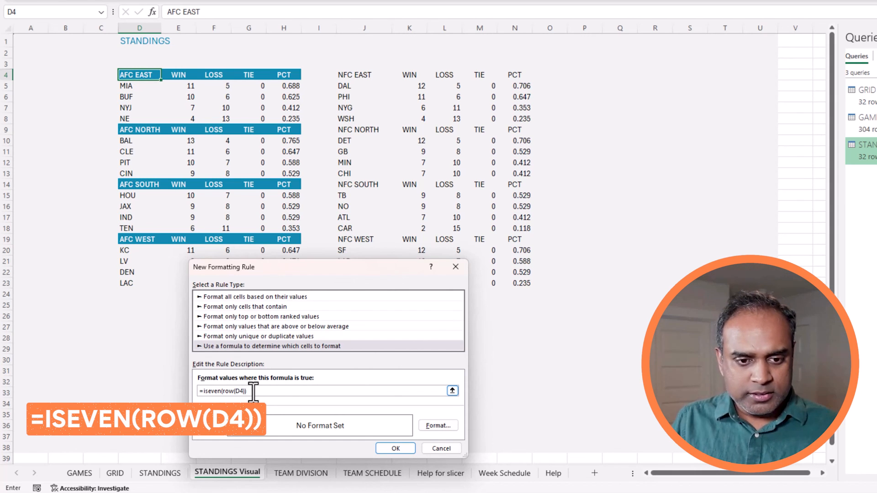
Give the even-row rule a fine dotted light blue pattern on a pale background.
click(428, 425)
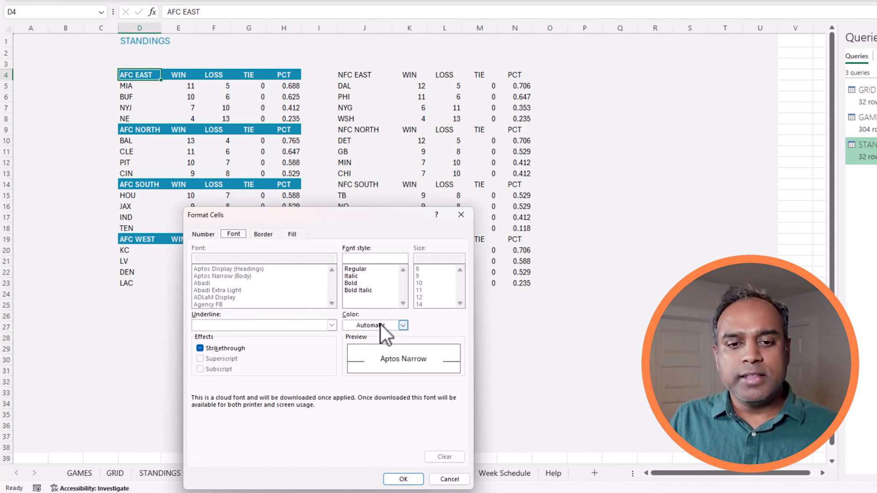
click(290, 235)
click(423, 282)
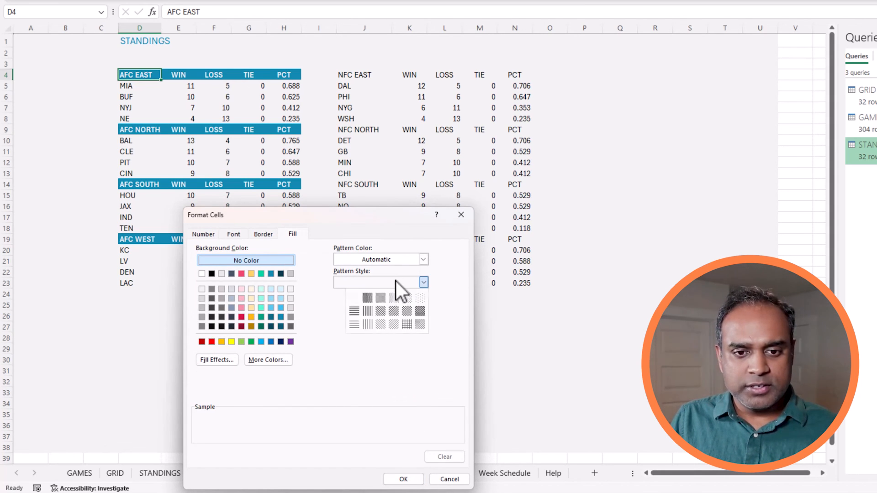
click(417, 294)
click(202, 289)
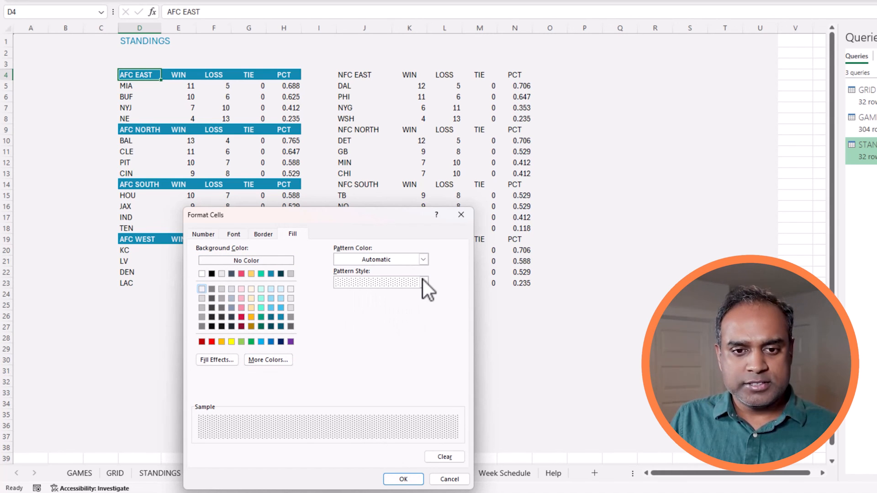
click(421, 262)
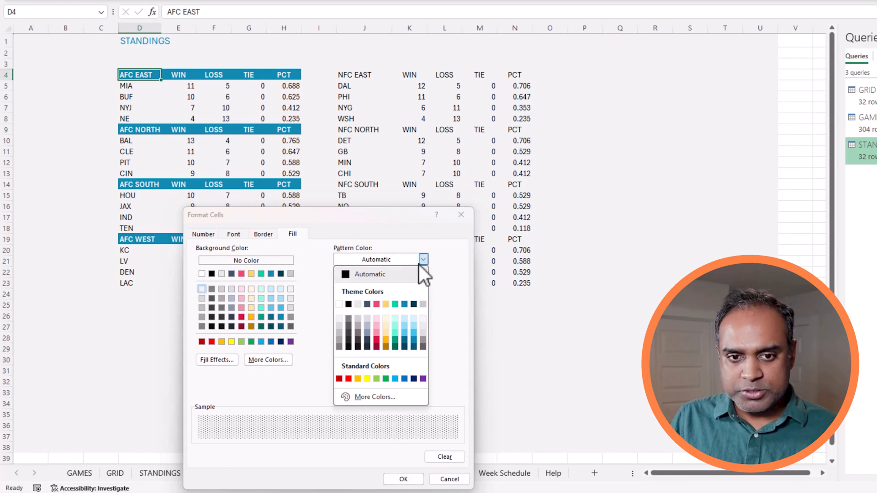
click(412, 317)
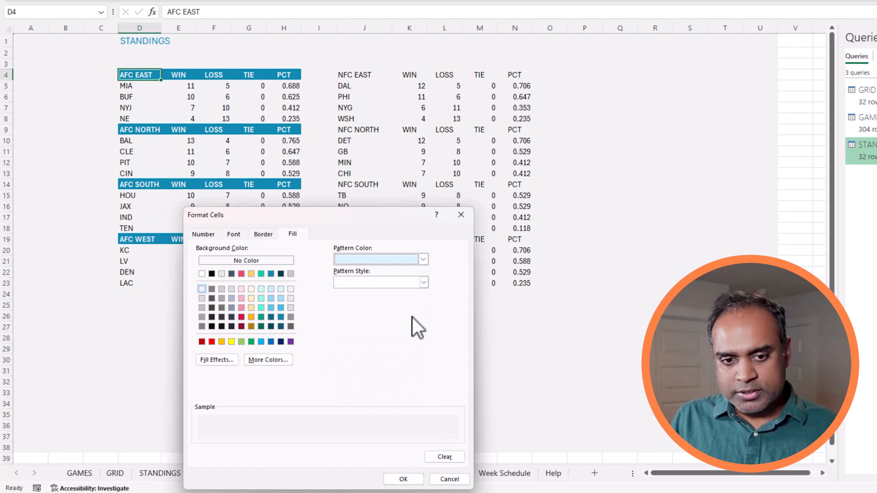
click(401, 478)
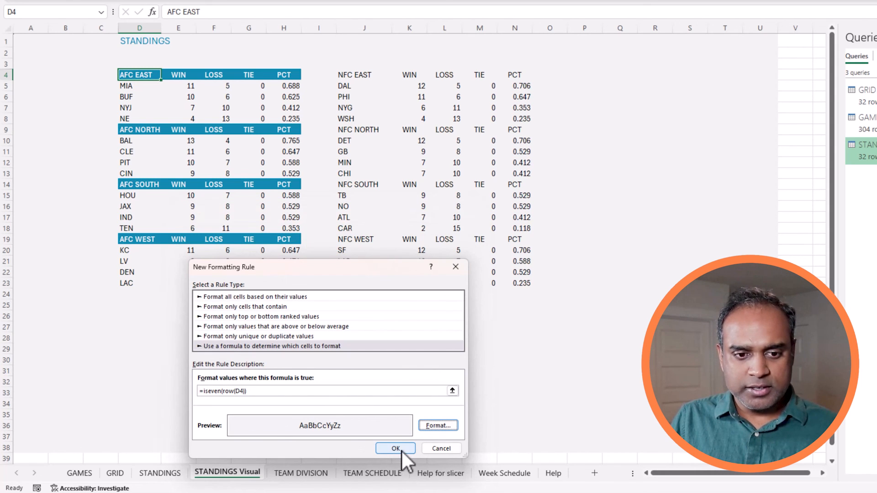
click(395, 448)
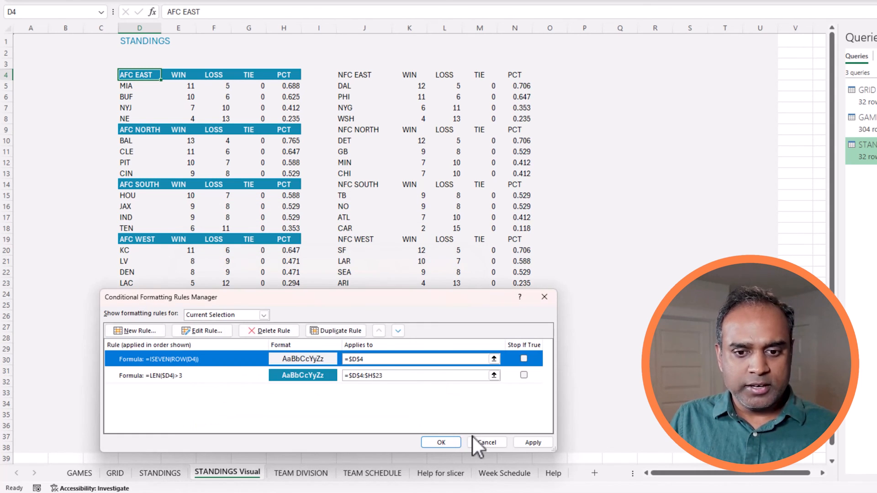
Apply the even-row rule and review its settings without changing them.
click(533, 442)
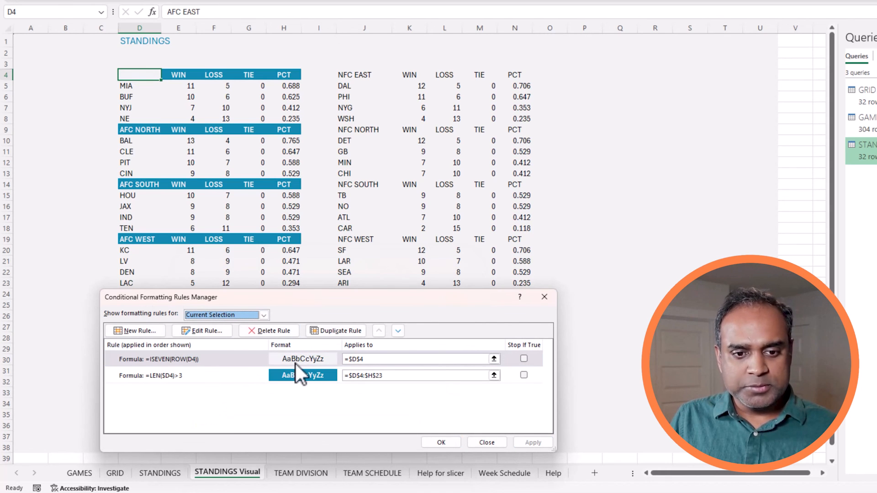
click(229, 375)
click(201, 360)
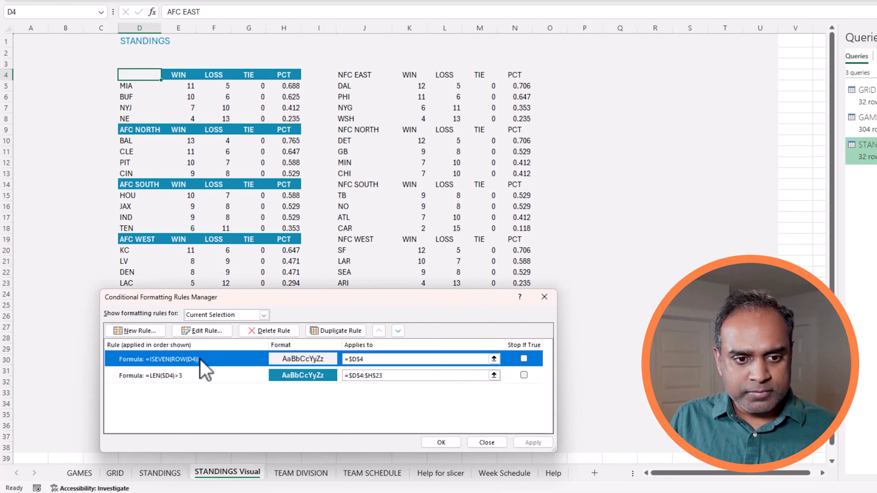
click(211, 333)
drag(272, 283, 387, 116)
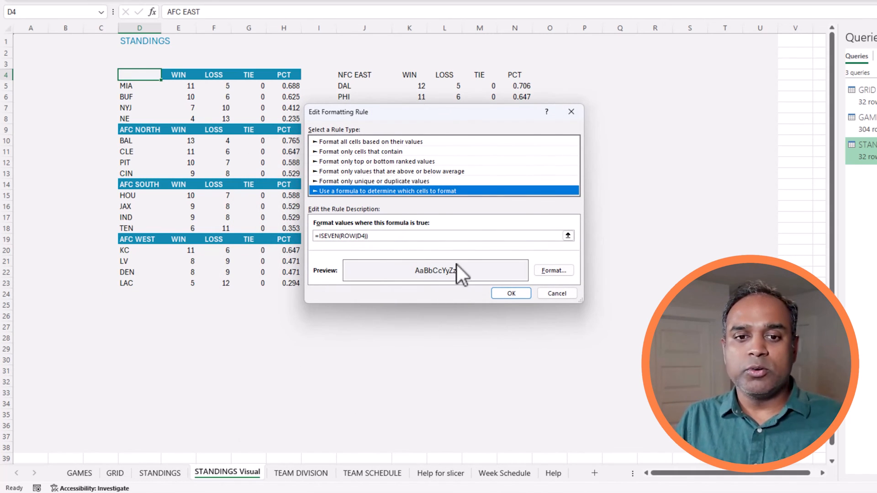
click(554, 272)
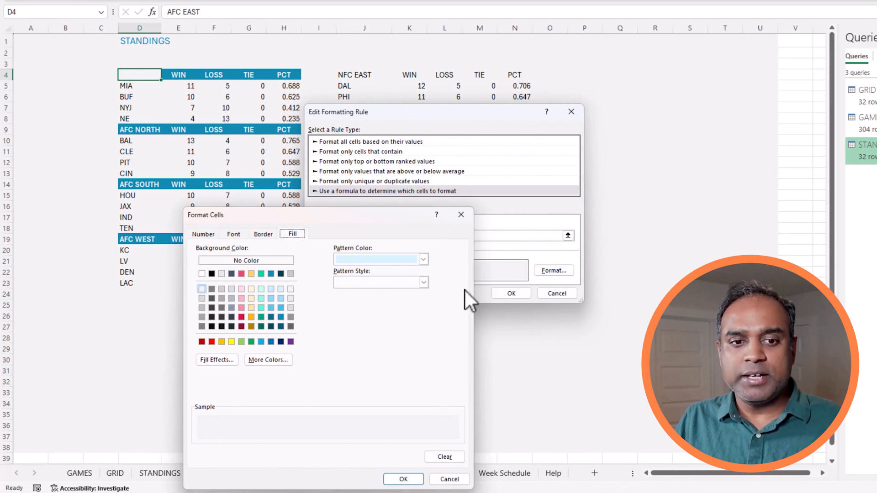
click(449, 477)
click(554, 293)
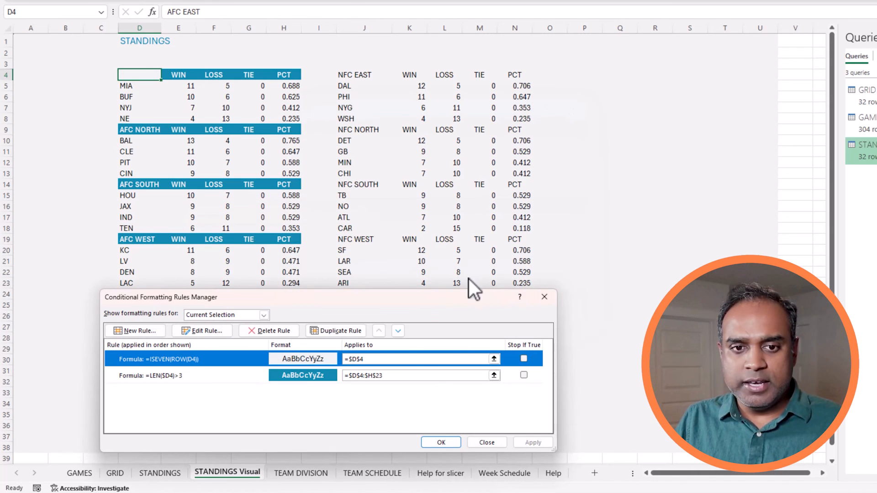
Set the even-row rule's Applies to range to =$D$4:$H$23 and apply.
drag(388, 346, 526, 115)
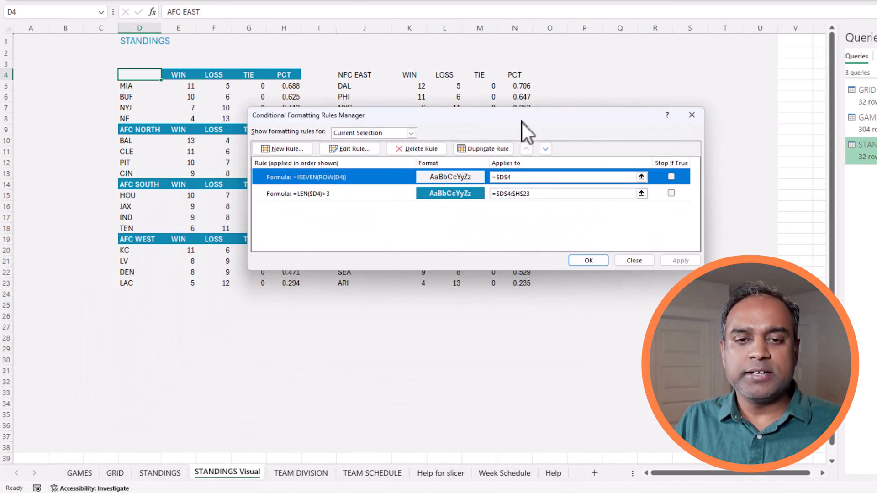
drag(523, 177, 492, 177)
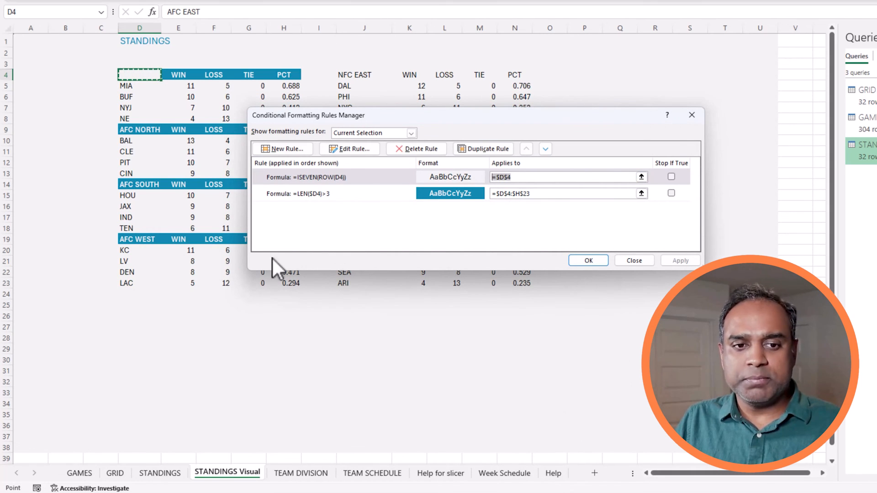
drag(532, 193, 487, 176)
key(ctrl+c)
key(ctrl+v)
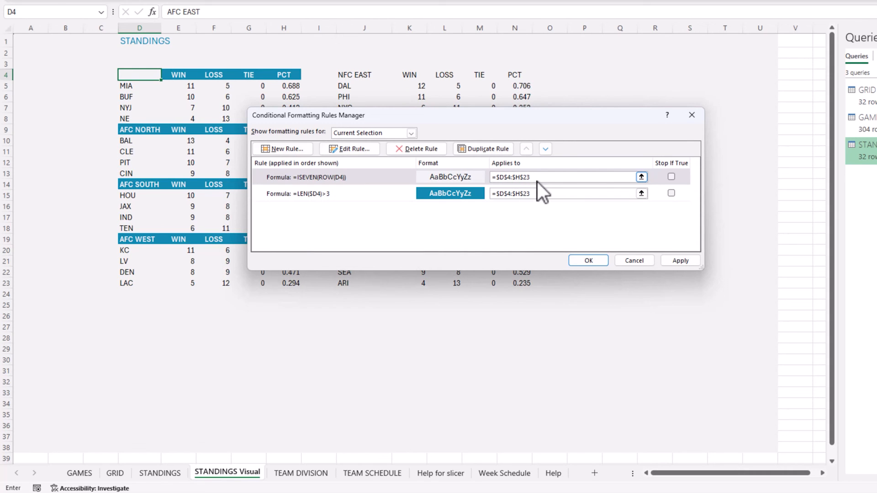
click(668, 260)
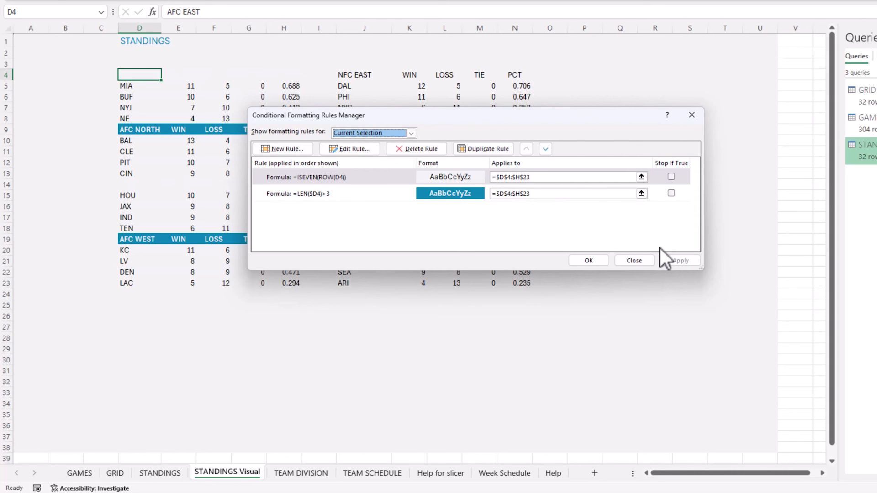
Move the =LEN($D4)>3 header rule to the top with Stop If True ticked.
drag(322, 121, 161, 141)
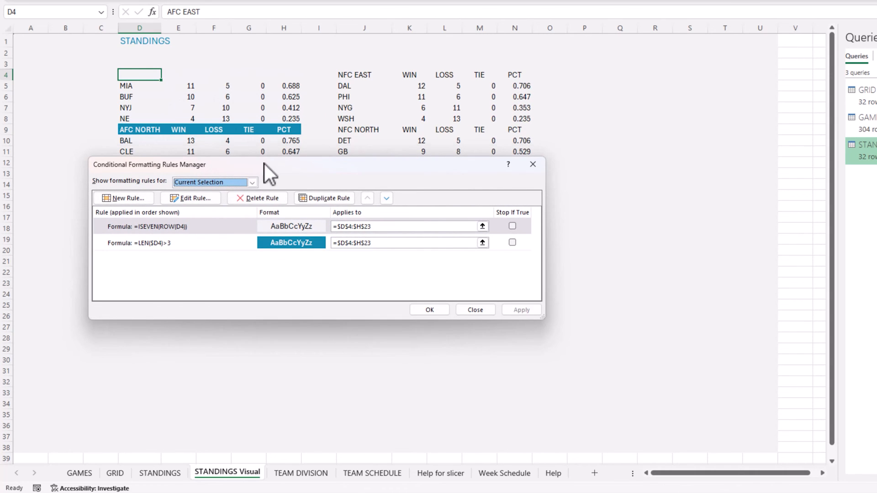
drag(264, 163, 475, 139)
click(445, 221)
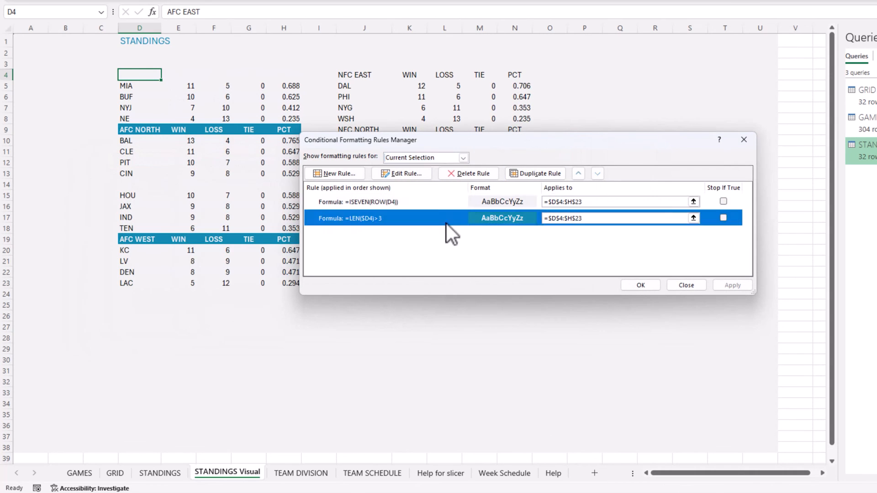
click(578, 175)
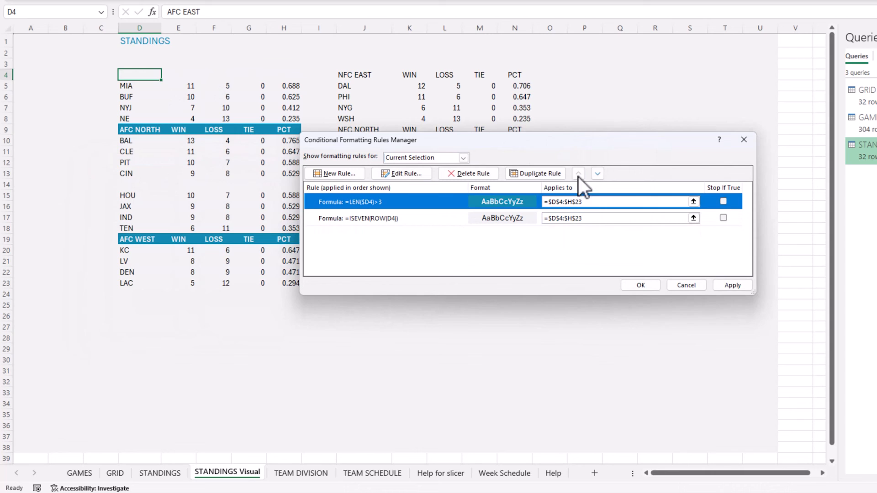
click(730, 284)
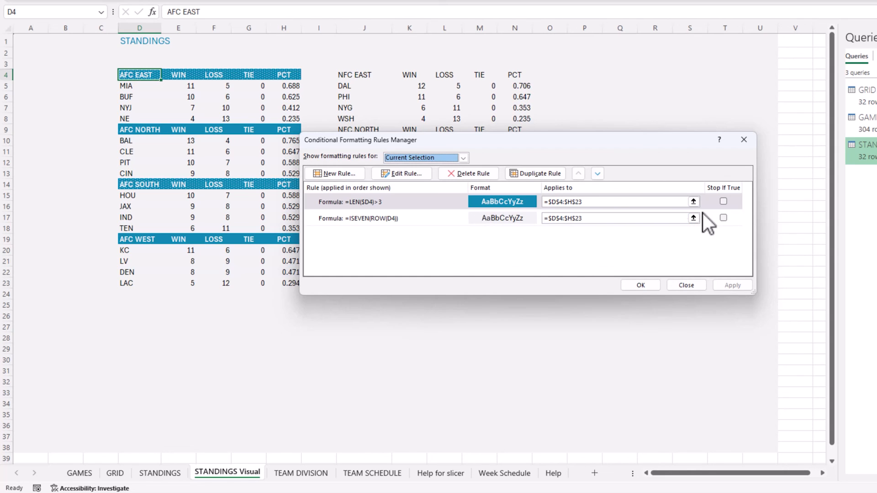
click(724, 202)
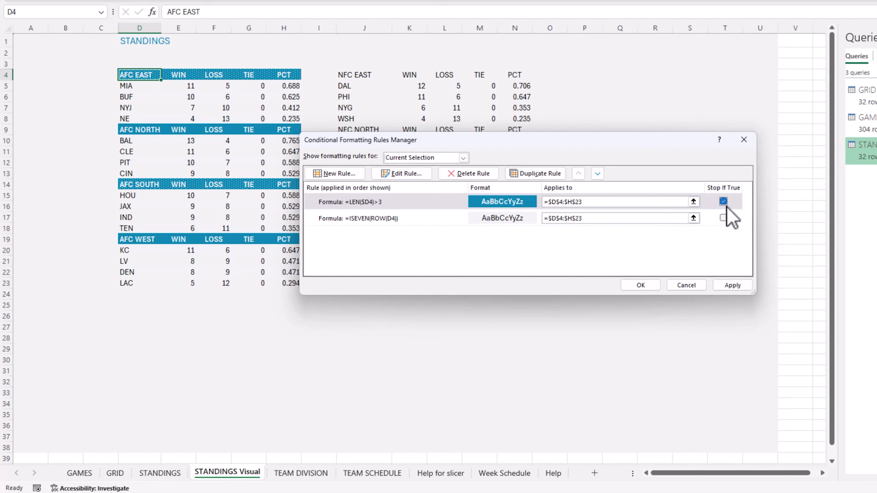
click(730, 285)
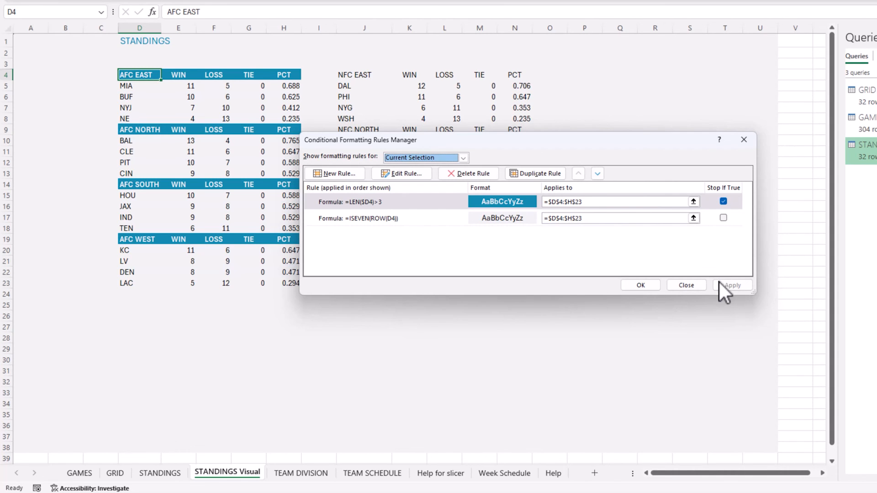
click(641, 284)
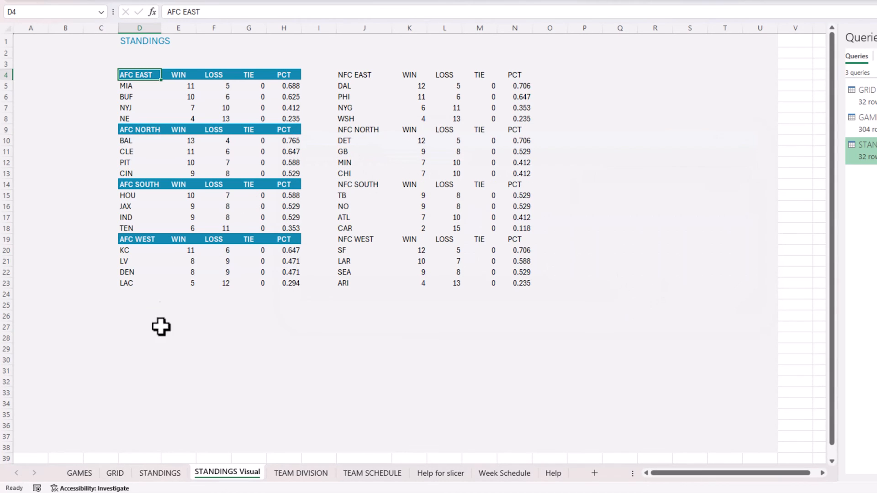
Return to the AFC EAST table and open the even-row banding rule for editing.
click(155, 371)
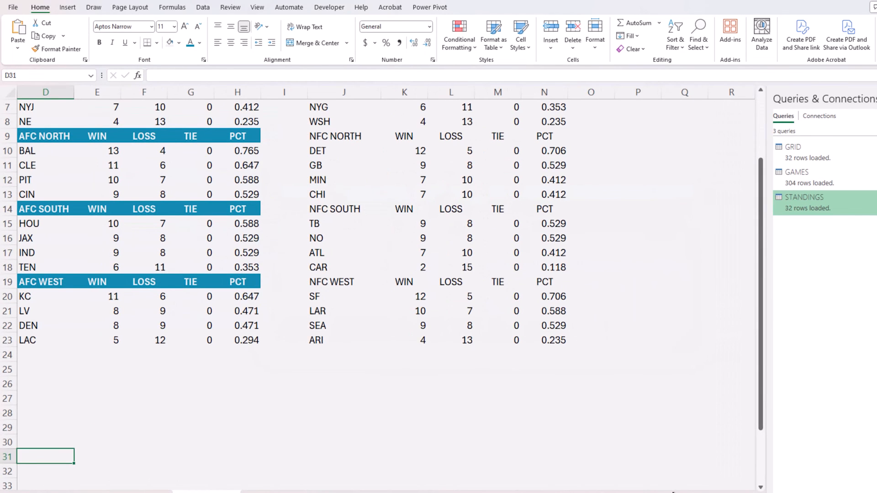
scroll(529, 423, up, 2)
scroll(527, 422, up, 1)
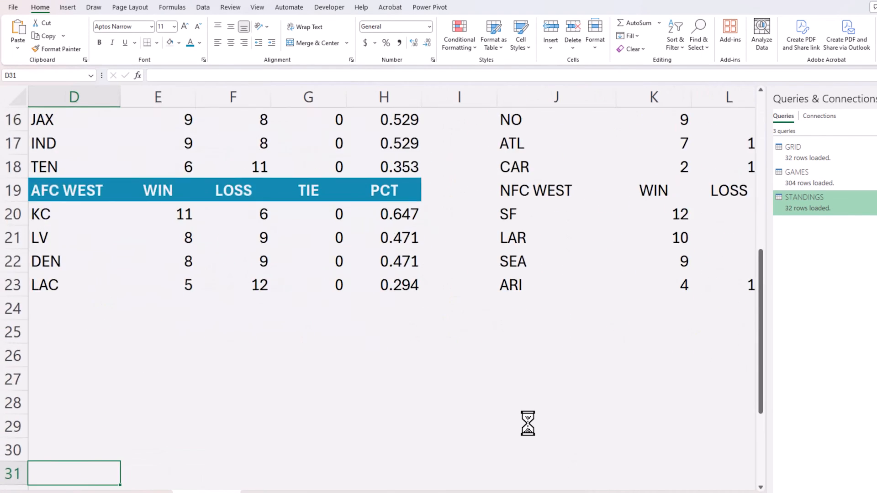
scroll(527, 422, up, 5)
scroll(393, 274, left, 3)
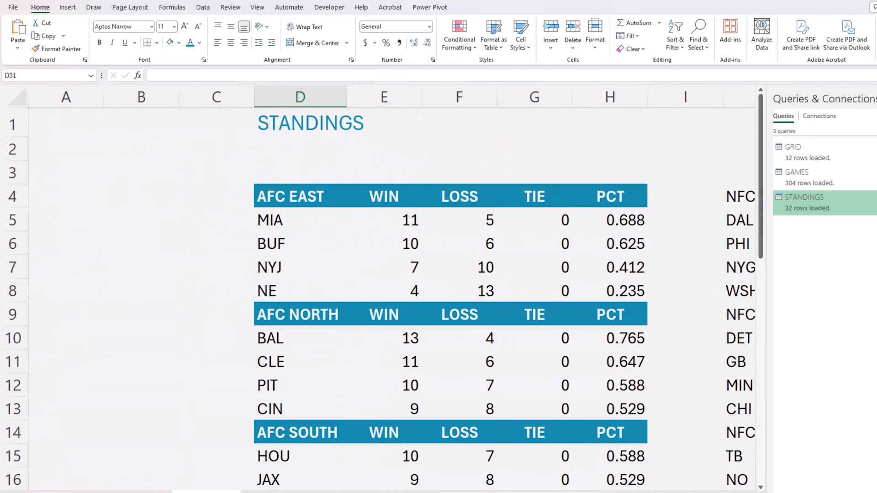
click(305, 221)
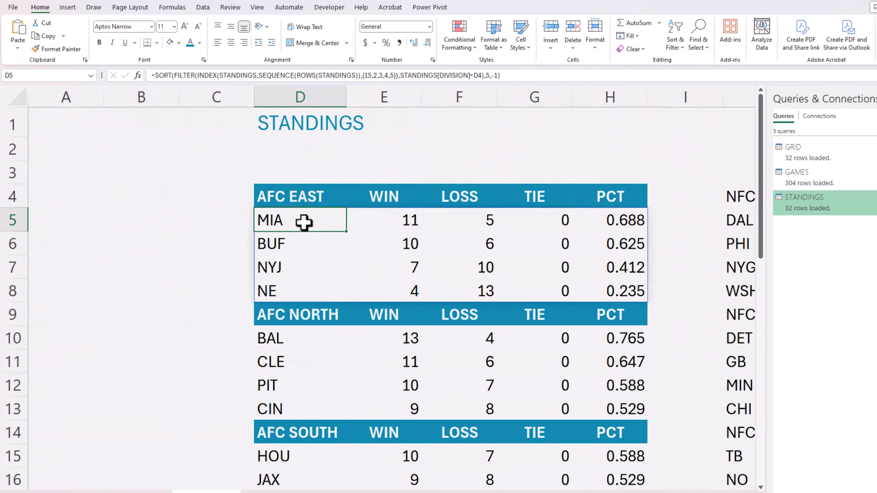
click(461, 43)
click(479, 197)
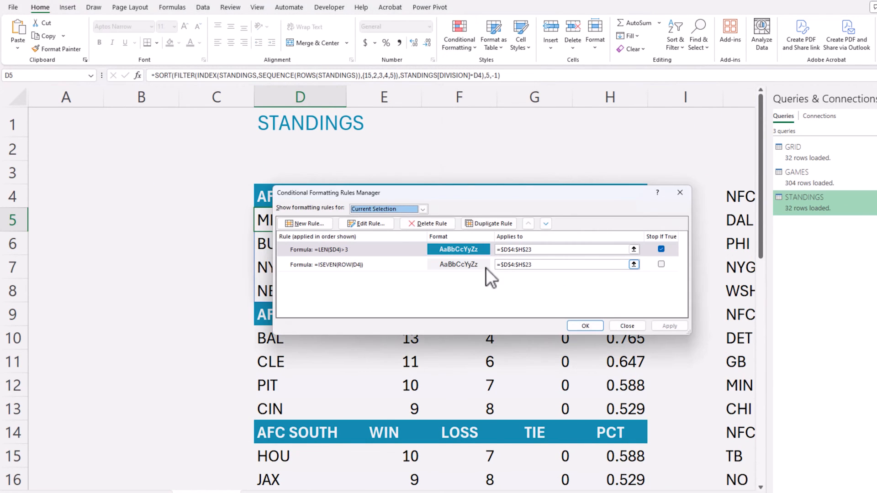
click(368, 265)
drag(402, 199, 563, 169)
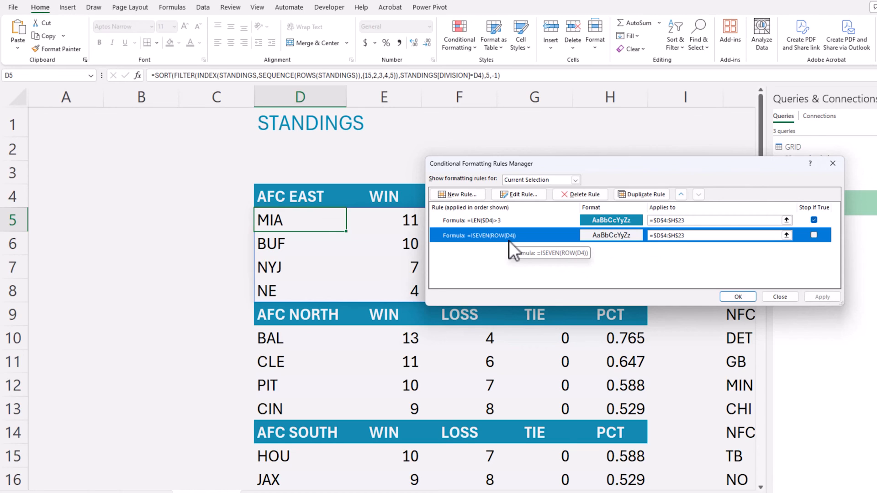
click(520, 194)
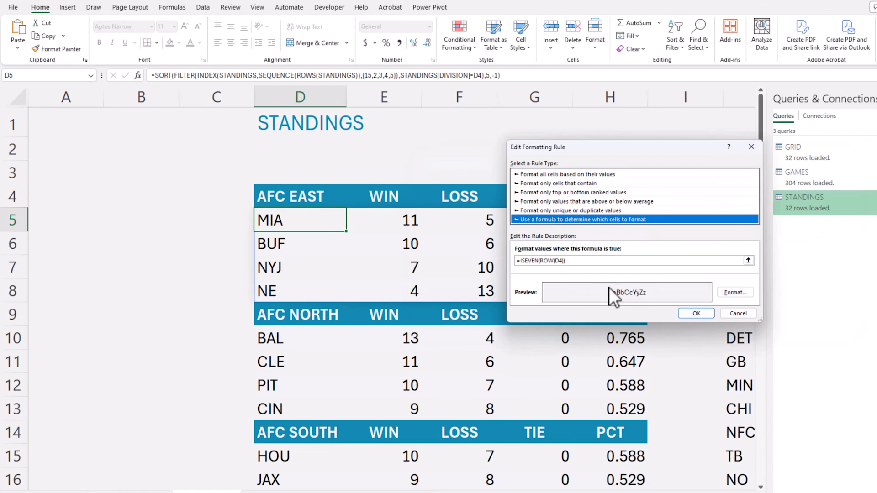
Replace the dotted pattern with a solid light grey fill and apply it.
click(739, 292)
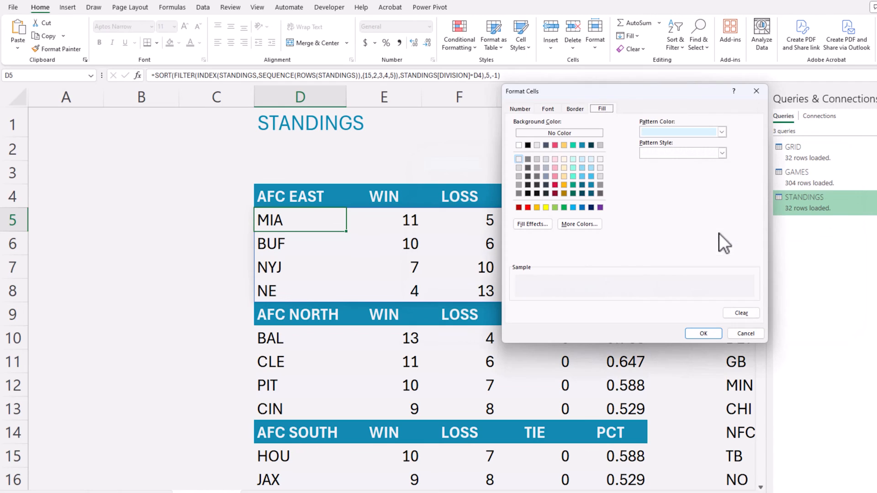
click(686, 153)
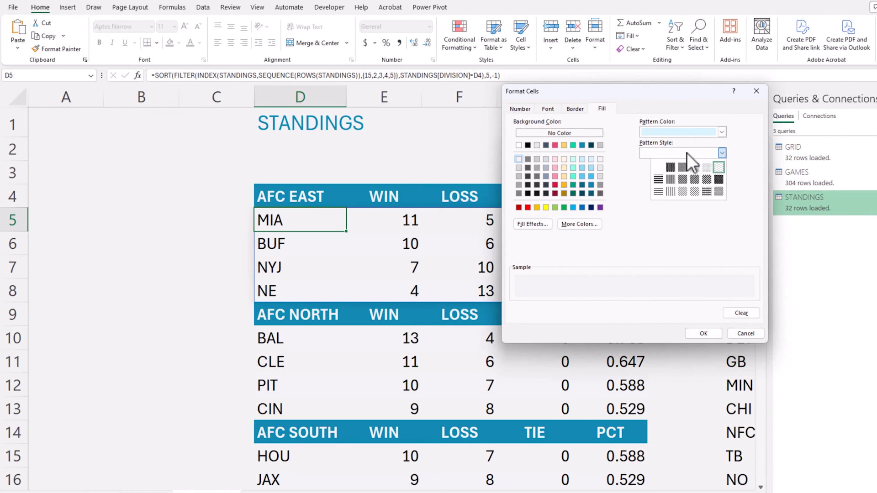
click(659, 177)
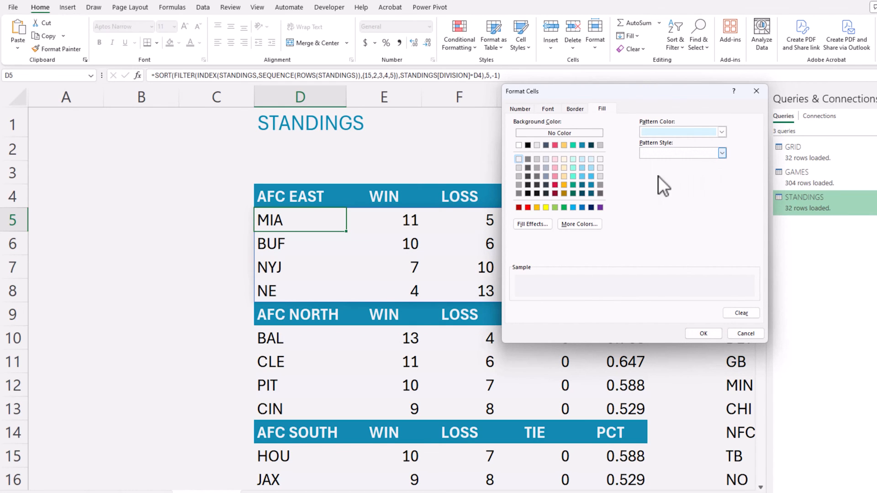
click(520, 168)
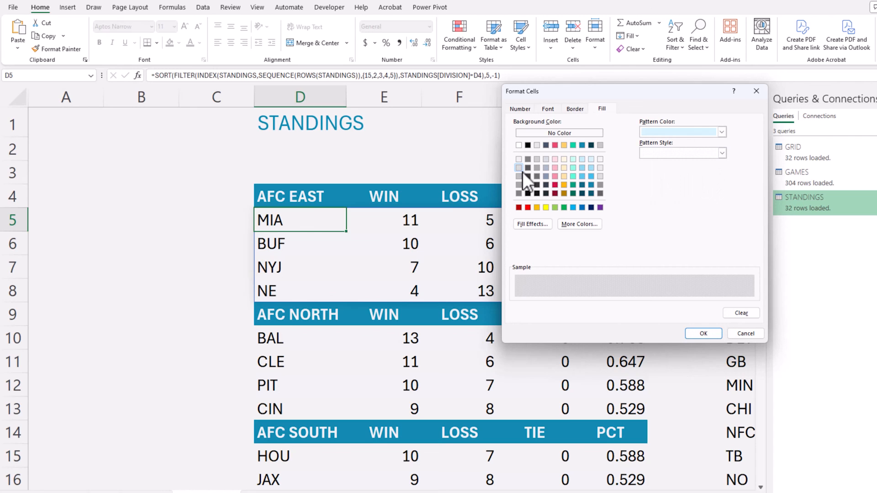
click(699, 328)
click(703, 312)
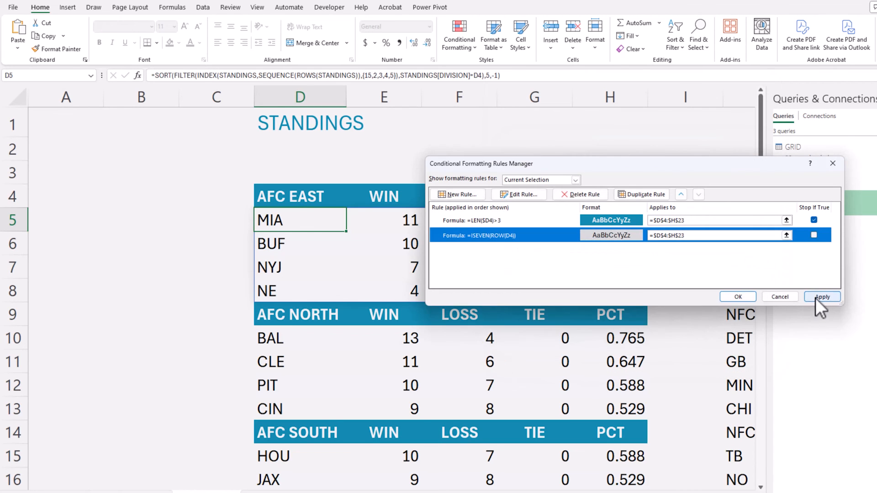
click(815, 298)
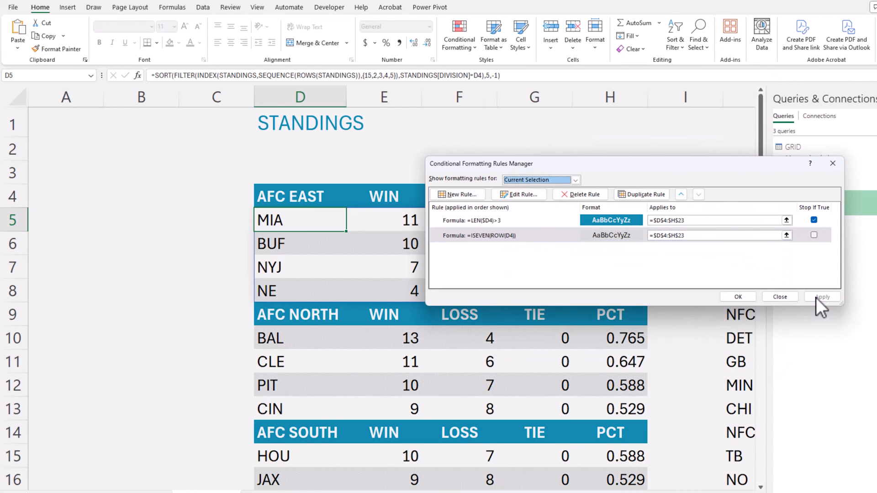
Change the ISEVEN banding rule's fill to white and apply it.
click(524, 196)
click(731, 292)
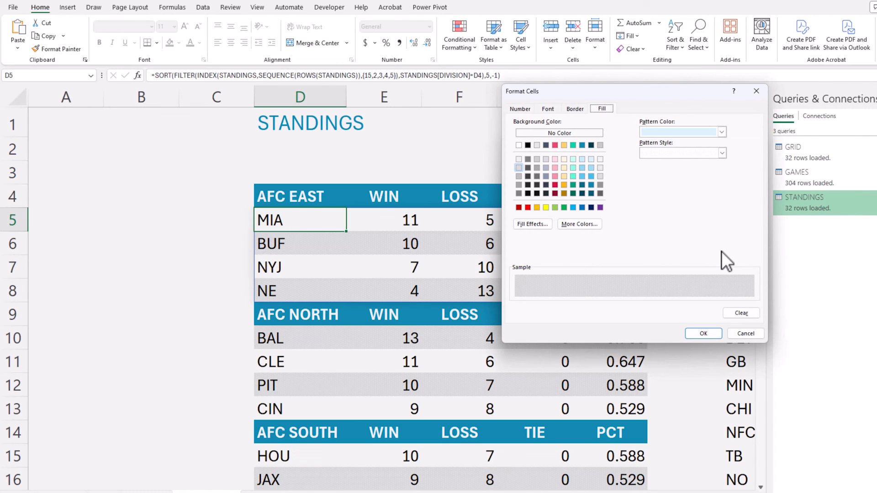
click(518, 160)
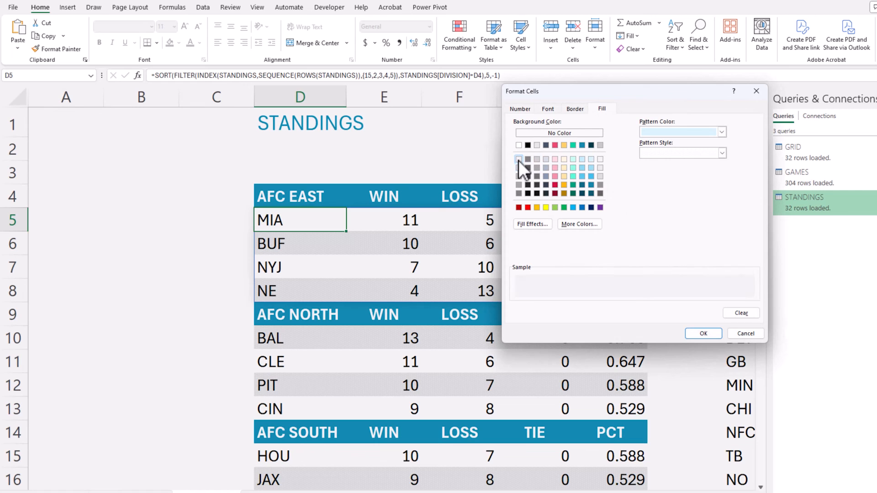
click(691, 333)
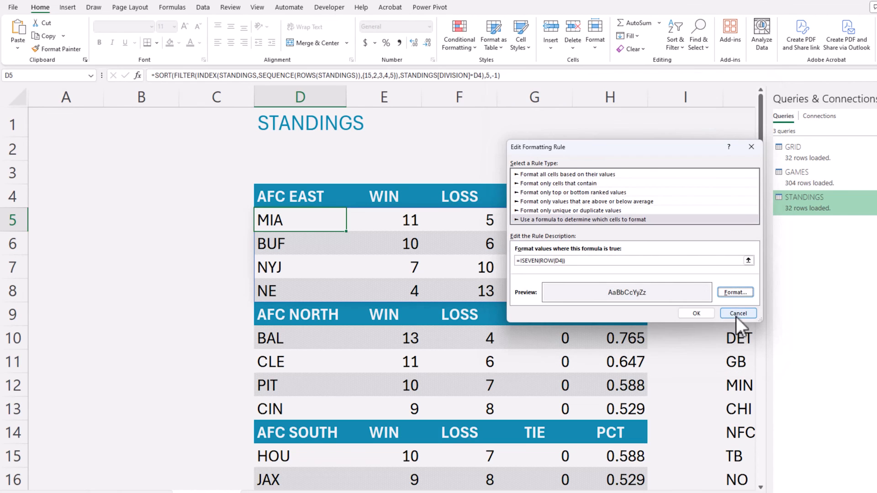
click(706, 315)
click(822, 297)
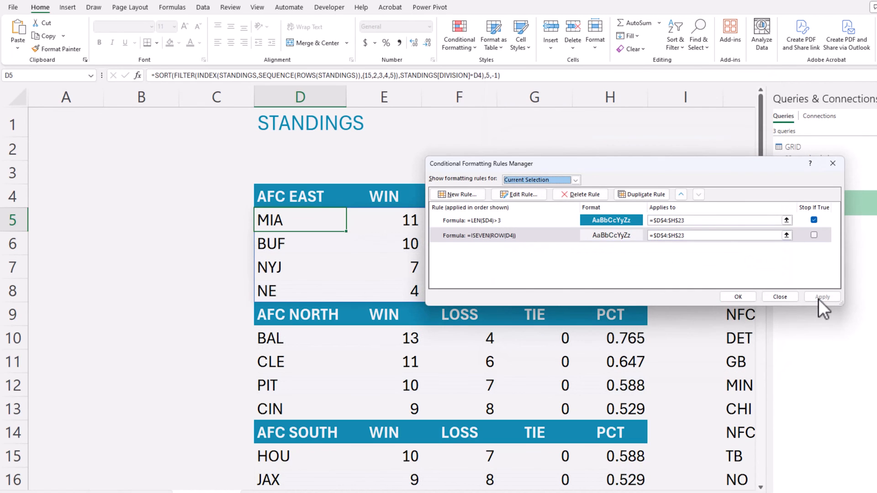
Set the banding fill back to light grey, apply it, and close the rules list.
click(519, 196)
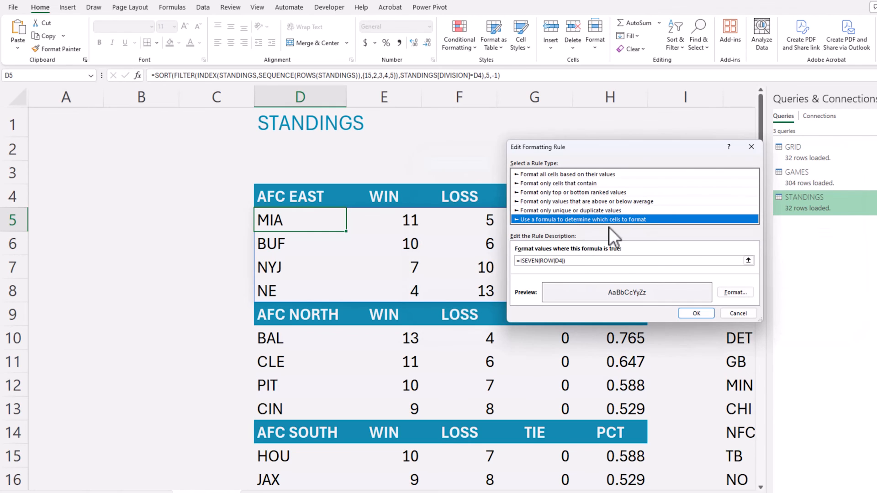
click(742, 295)
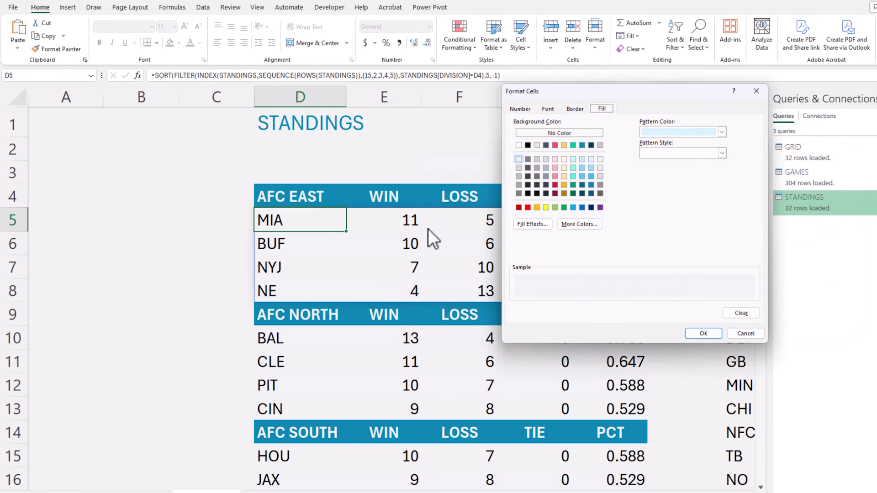
click(536, 159)
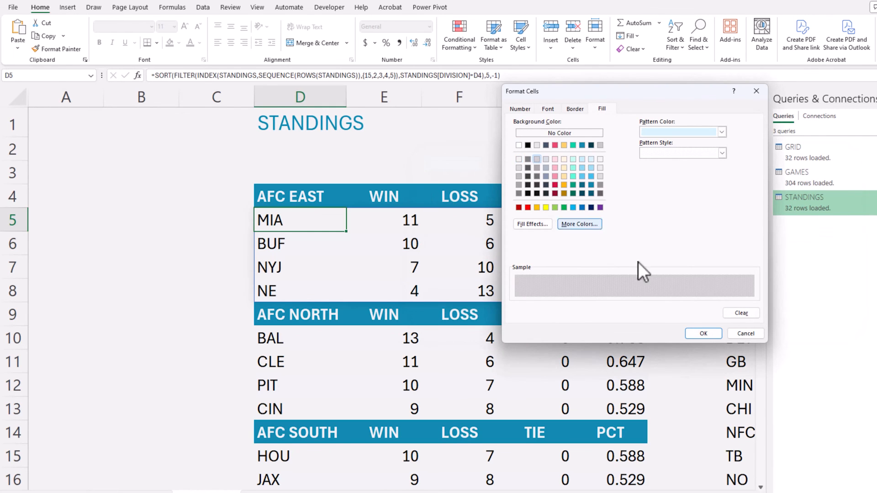
click(698, 331)
click(706, 314)
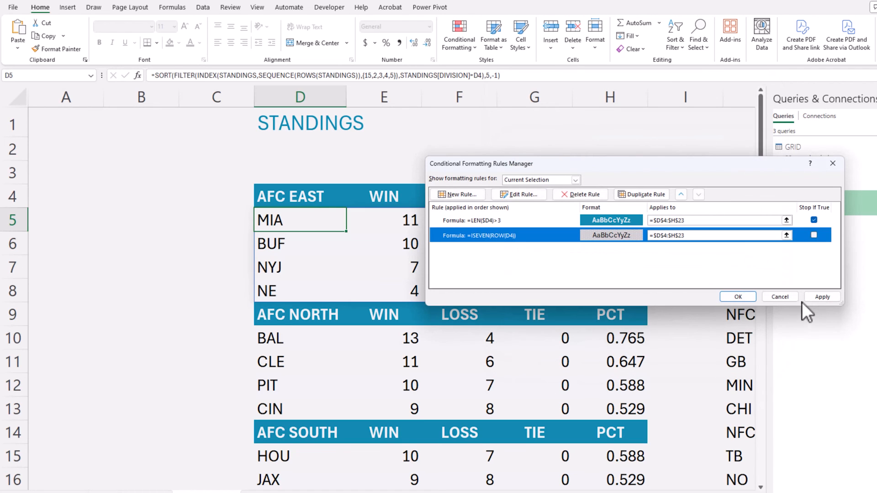
click(811, 298)
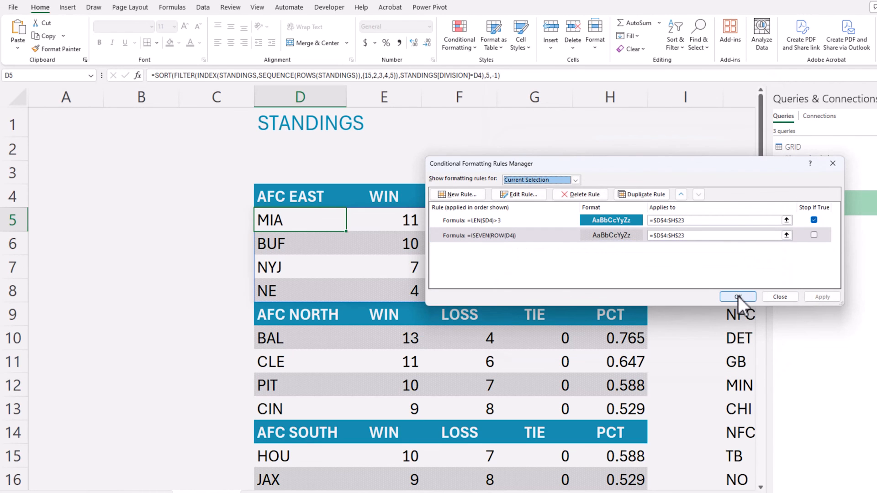
click(738, 296)
Select the AFC East formula in D5 and open the ISEVEN banding rule for editing.
click(198, 288)
ctrl+scroll(199, 287, down, 1)
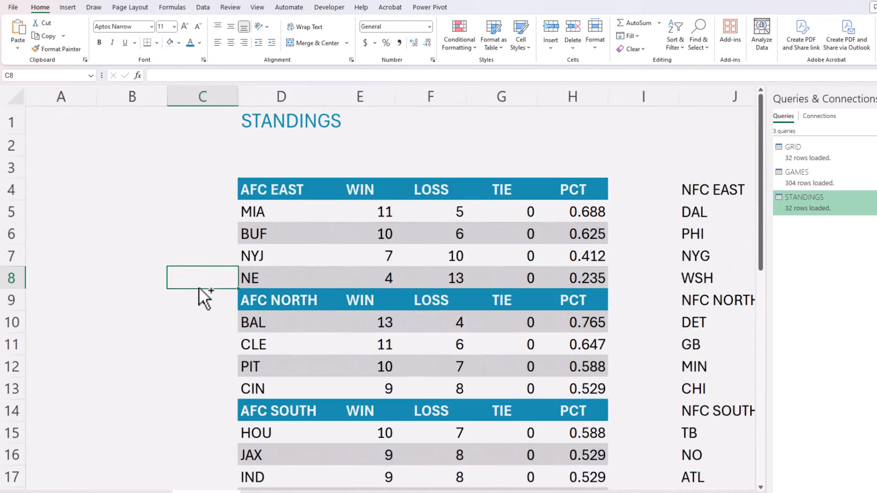
ctrl+scroll(198, 286, down, 3)
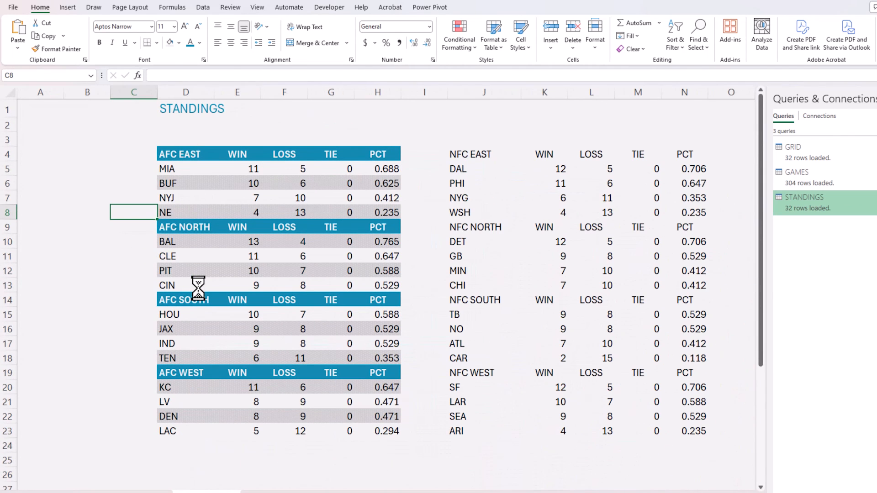
click(182, 172)
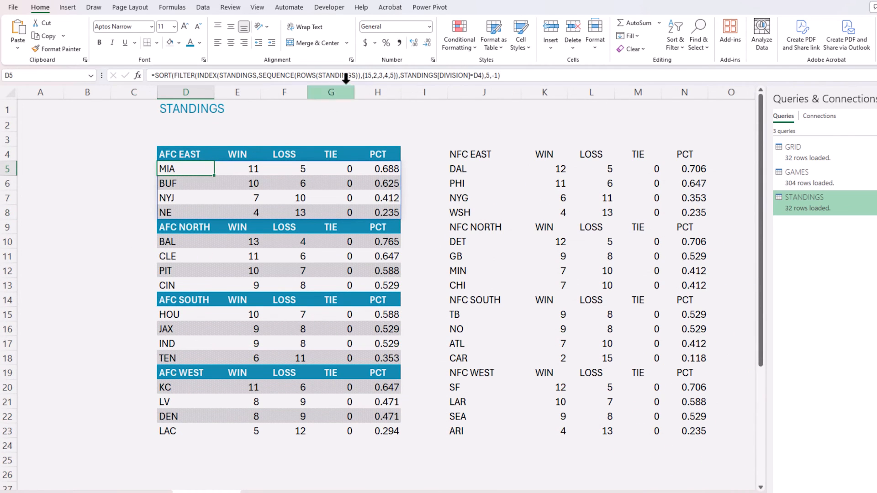
click(448, 48)
click(482, 197)
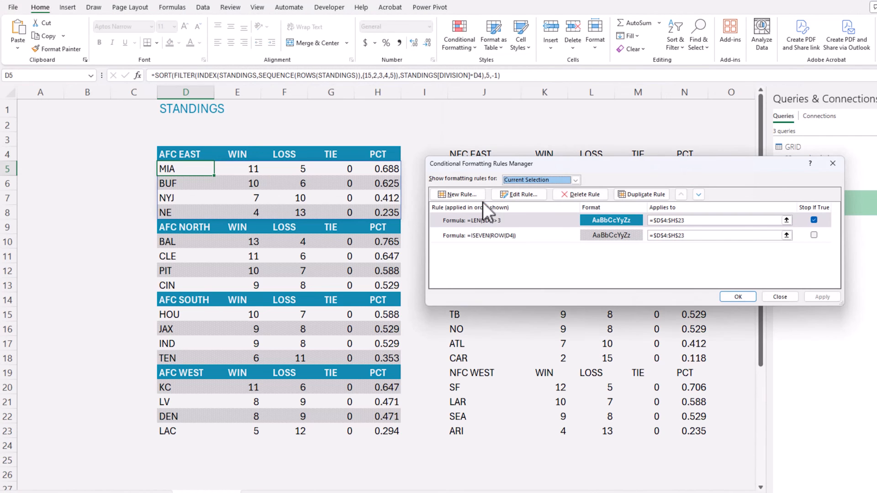
click(500, 235)
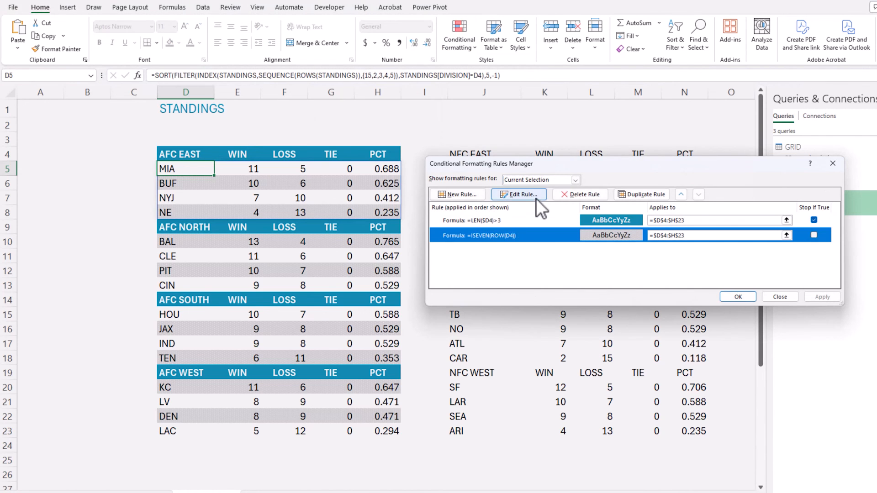
click(521, 195)
Give the band an Automatic 6.25% Gray dotted pattern on white, then apply it.
click(734, 293)
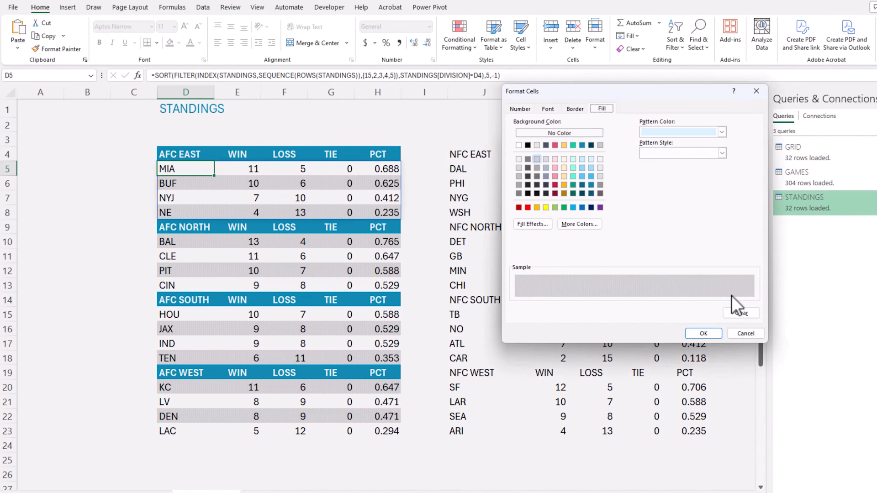
click(678, 132)
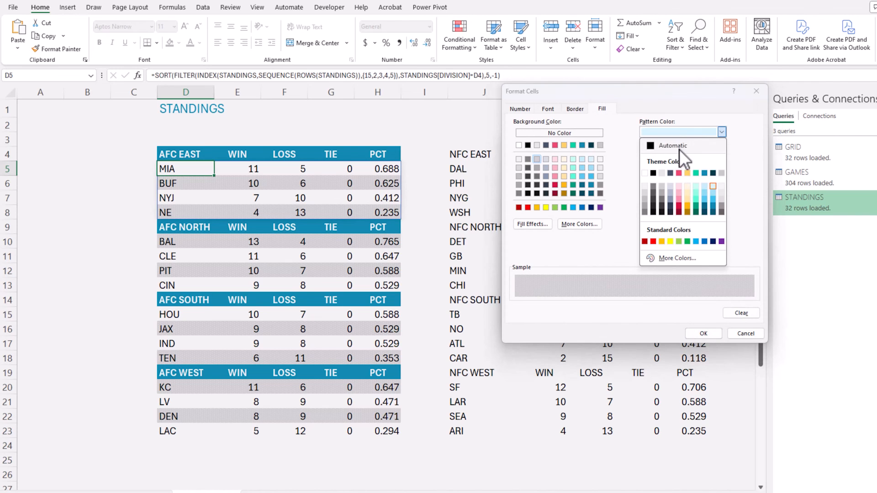
click(679, 146)
click(719, 154)
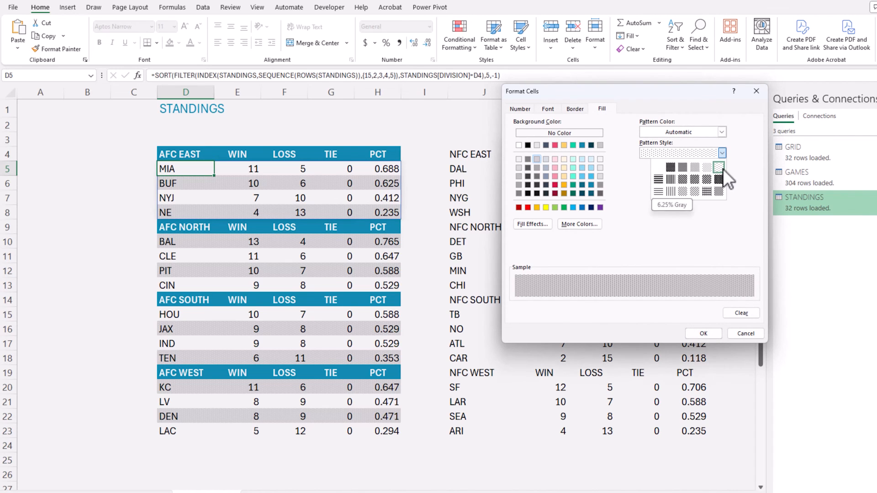
click(721, 169)
click(519, 160)
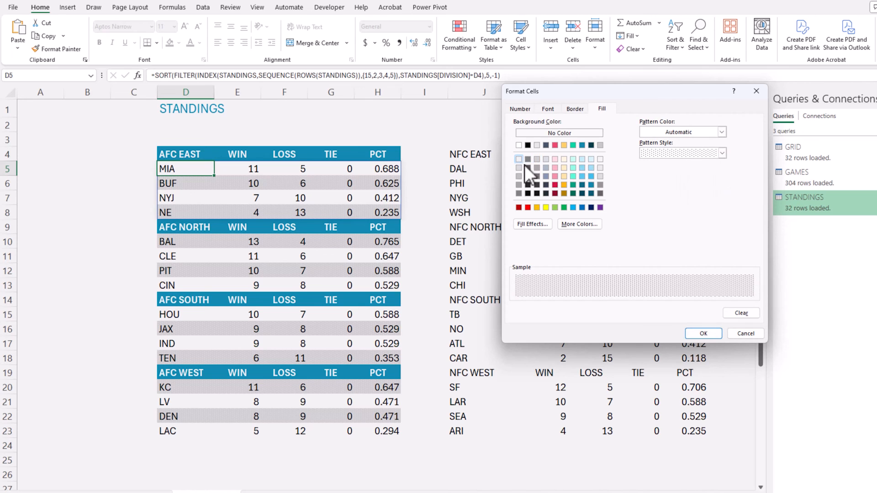
click(703, 333)
click(699, 311)
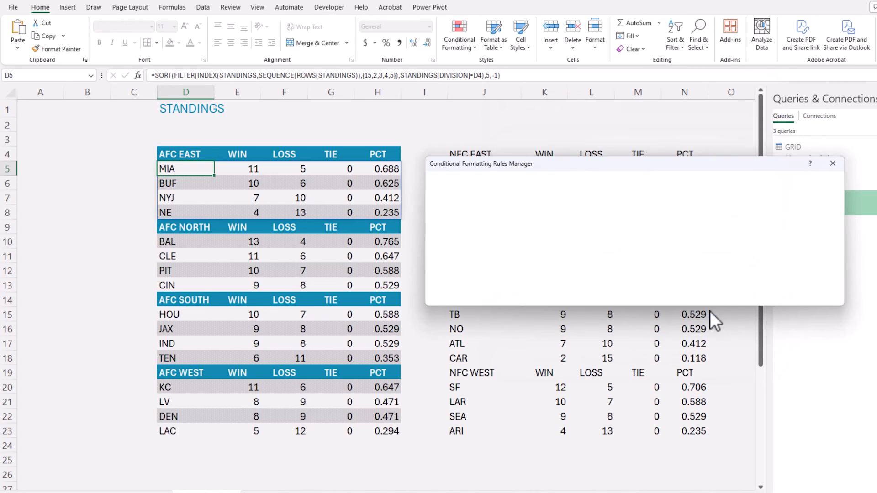
click(813, 296)
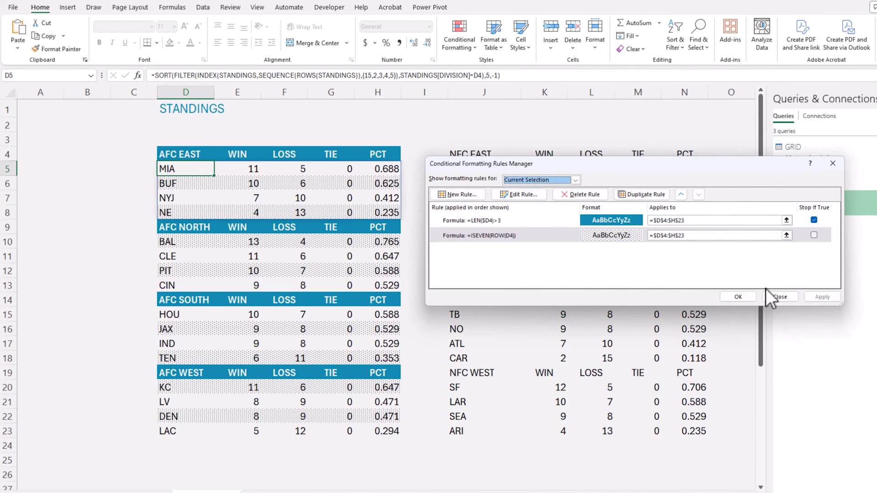
click(749, 295)
click(116, 254)
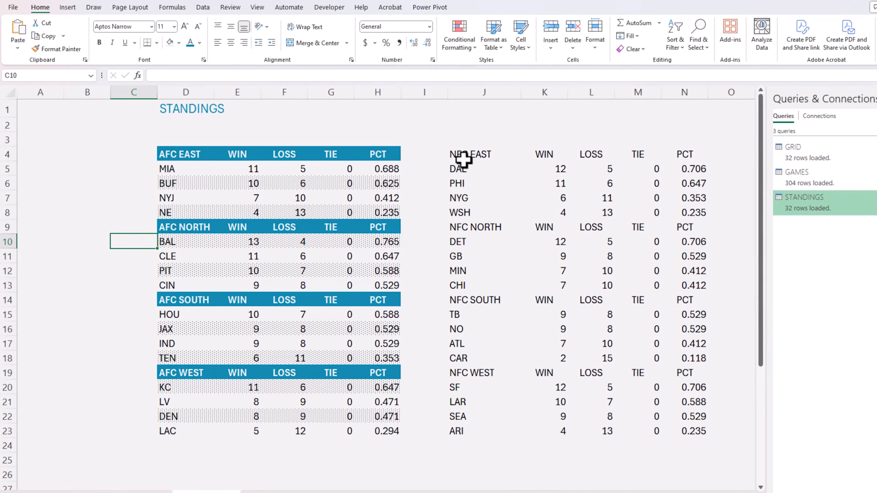
Select the NFC range J4:N23 and enter the rule formula =LEN($J4)>3.
drag(458, 155, 692, 429)
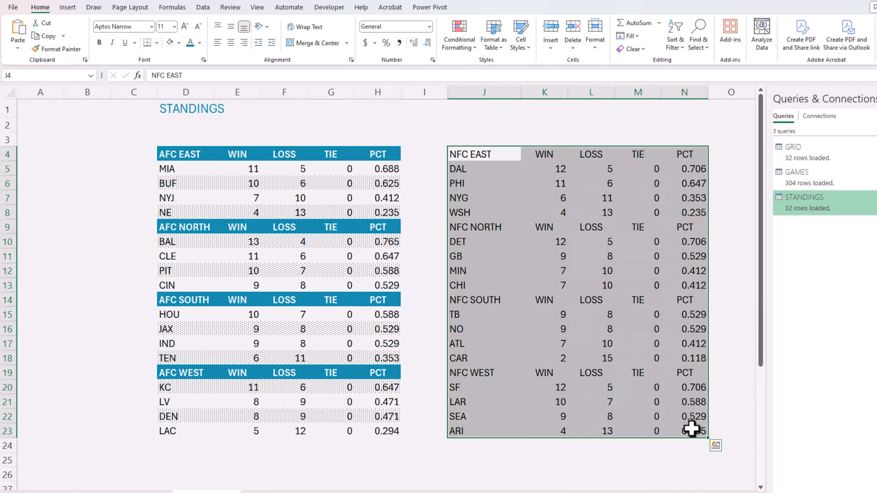
click(463, 46)
key(Escape)
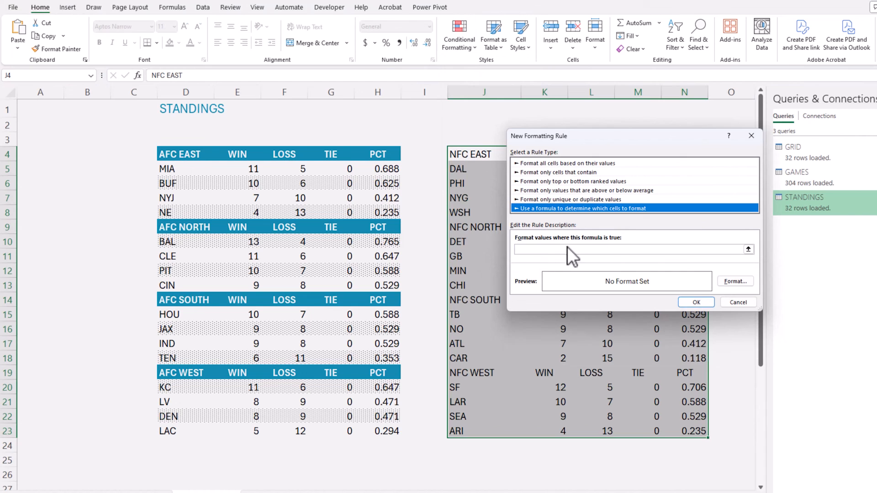
click(568, 245)
text(=)
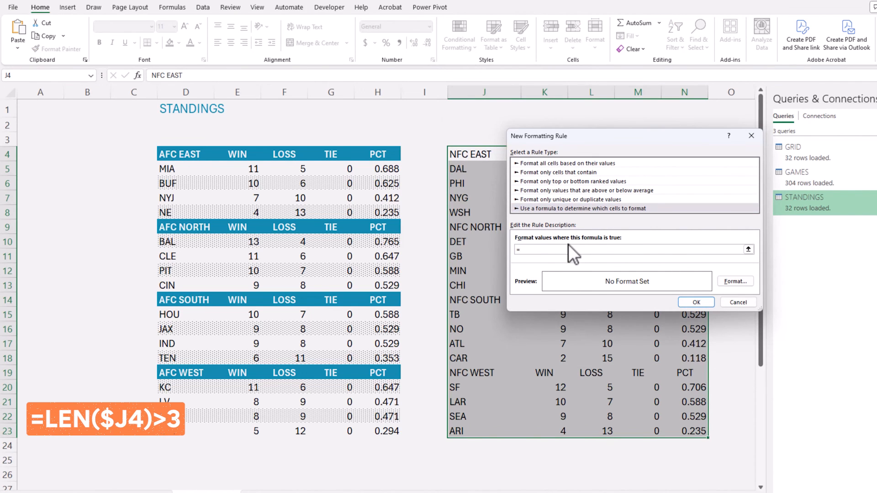
text(LEN($J4)>3)
Format the header rule with a blue fill and white bold text, and confirm it.
click(729, 282)
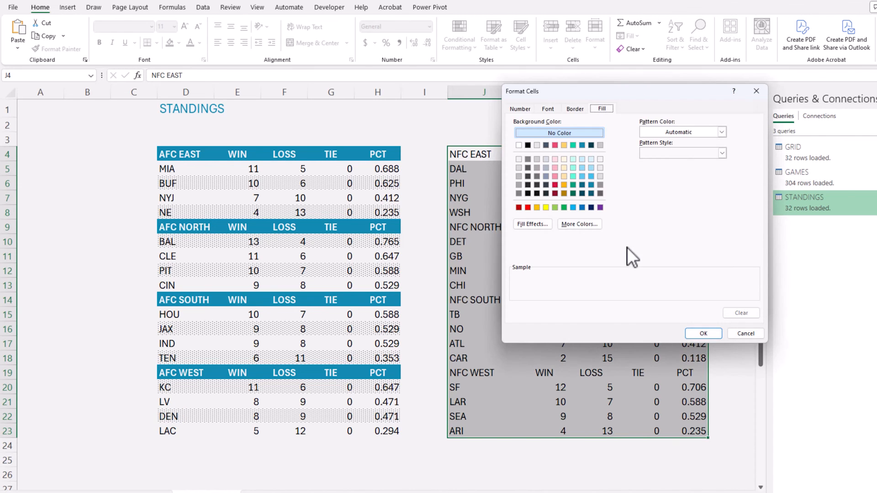
click(582, 145)
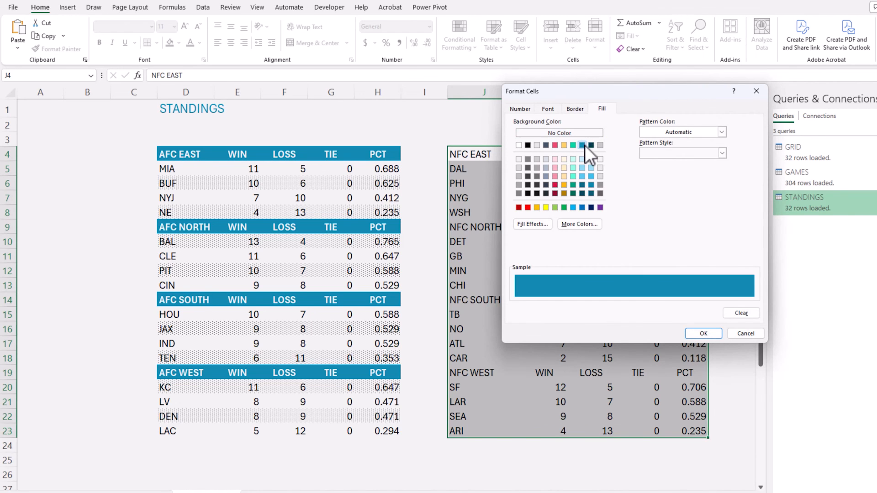
click(591, 145)
click(582, 146)
click(577, 108)
click(548, 108)
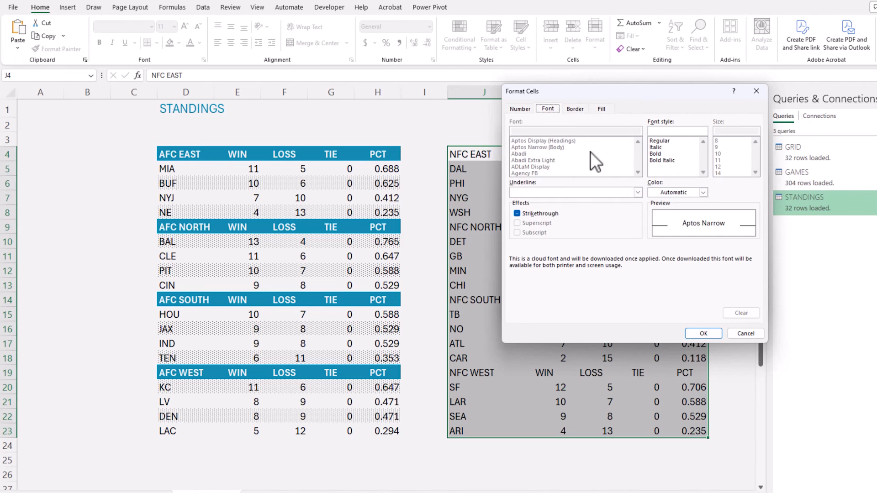
click(681, 193)
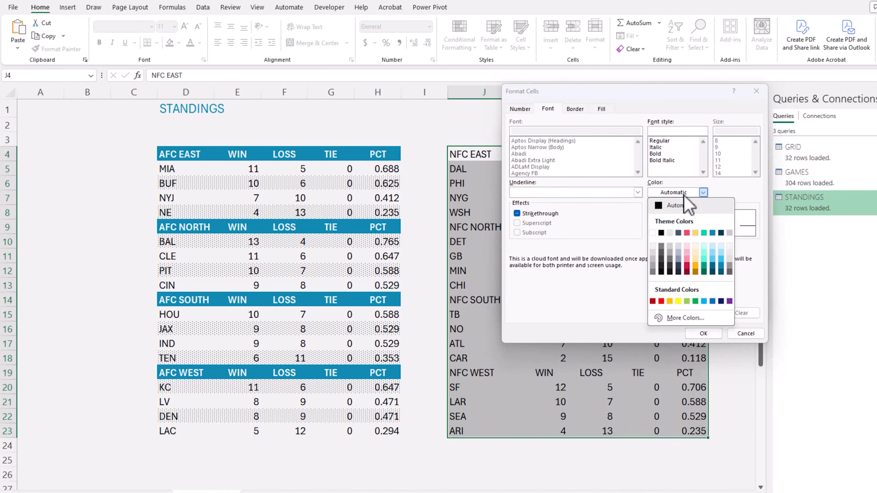
click(655, 247)
click(677, 154)
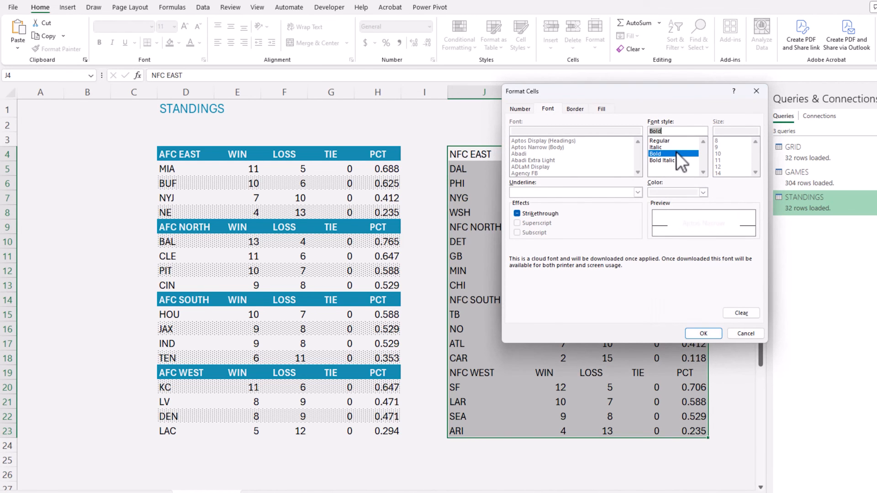
click(708, 332)
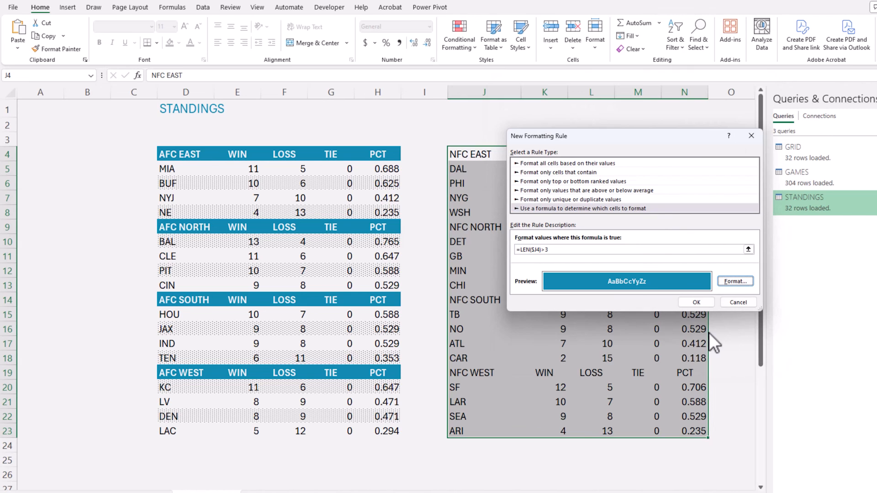
click(697, 303)
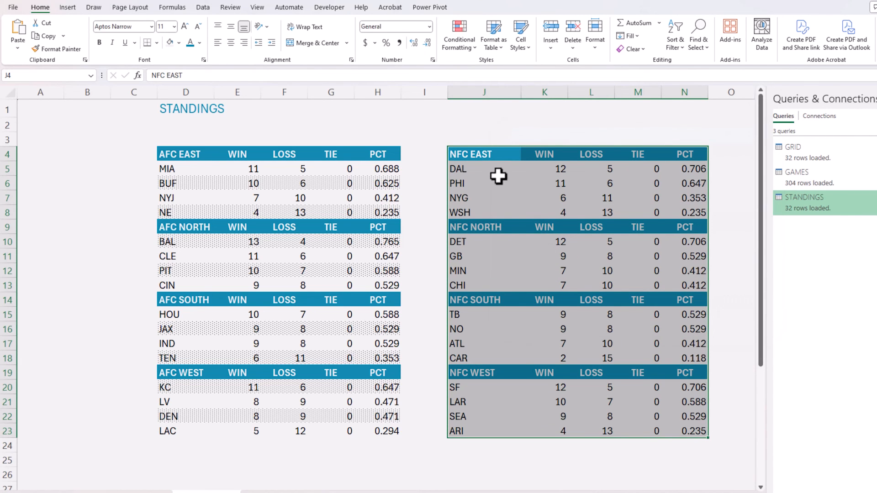
Start a new formula rule for the NFC tables with =ISEVEN(ROW(J4).
click(461, 44)
click(481, 168)
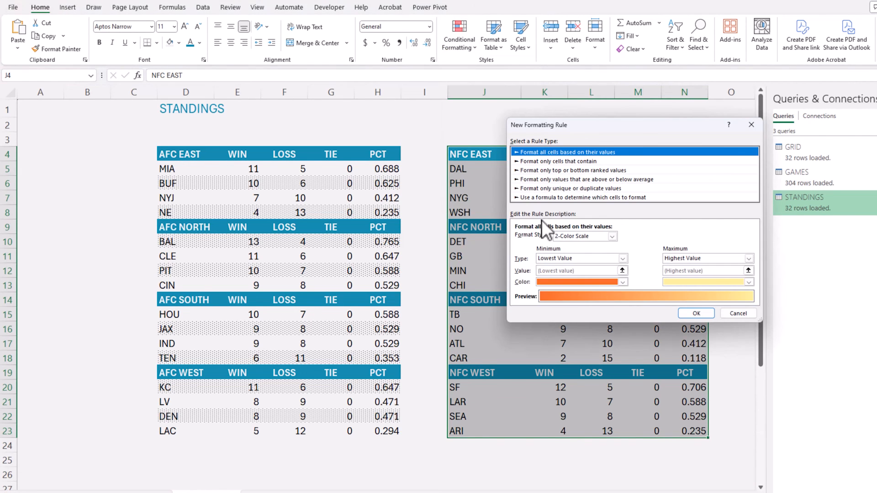
click(549, 198)
click(551, 238)
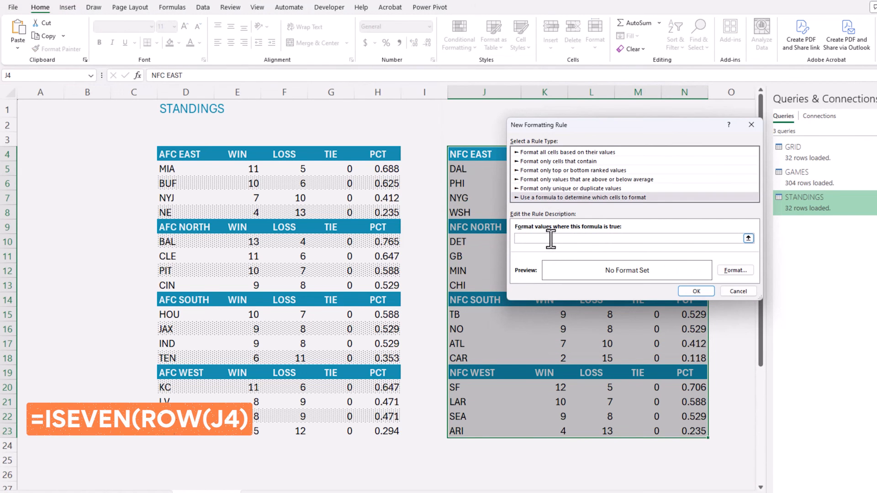
text(=ISEVEN(ROW(J4))
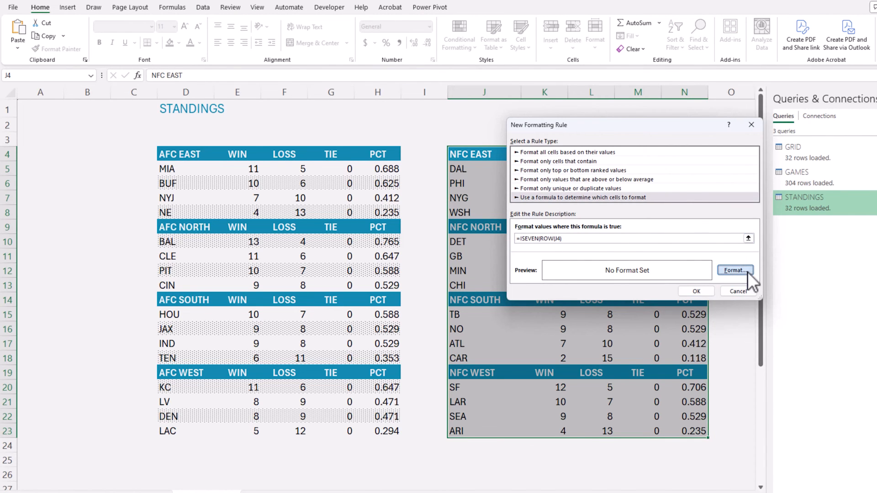
Set the rule's fill to a white background with a 6.25% Gray dotted pattern.
click(747, 271)
click(601, 98)
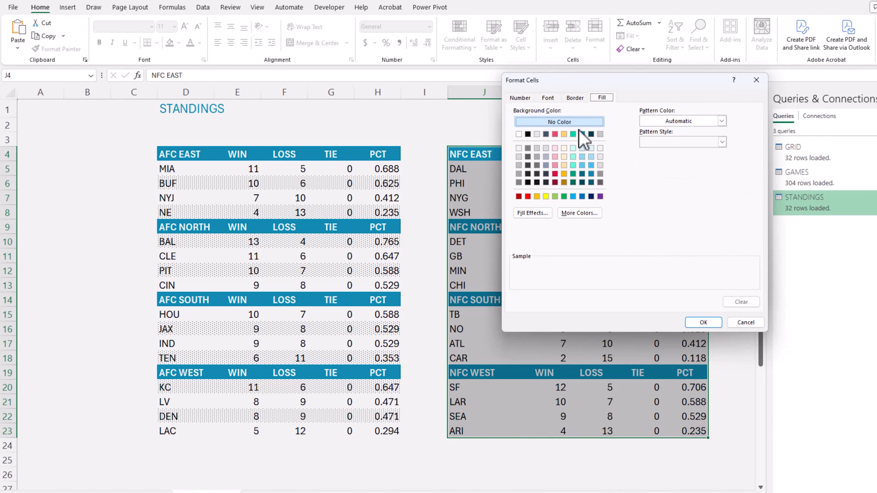
click(519, 147)
click(663, 140)
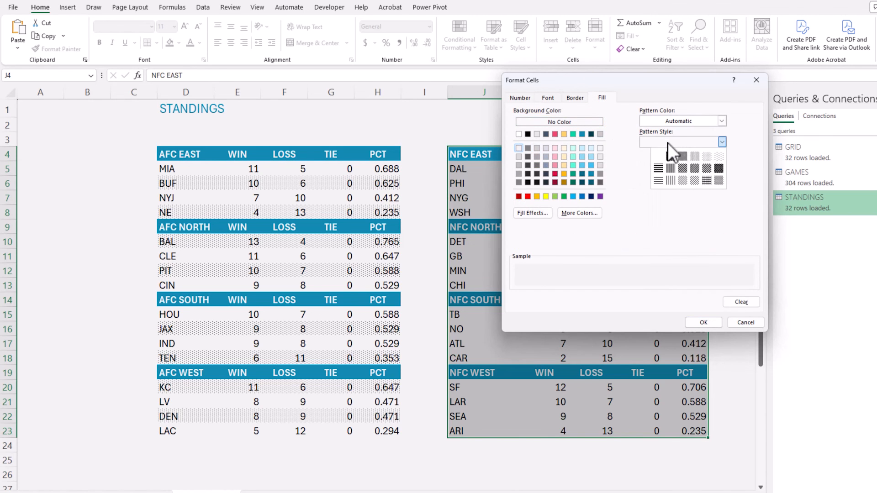
click(719, 156)
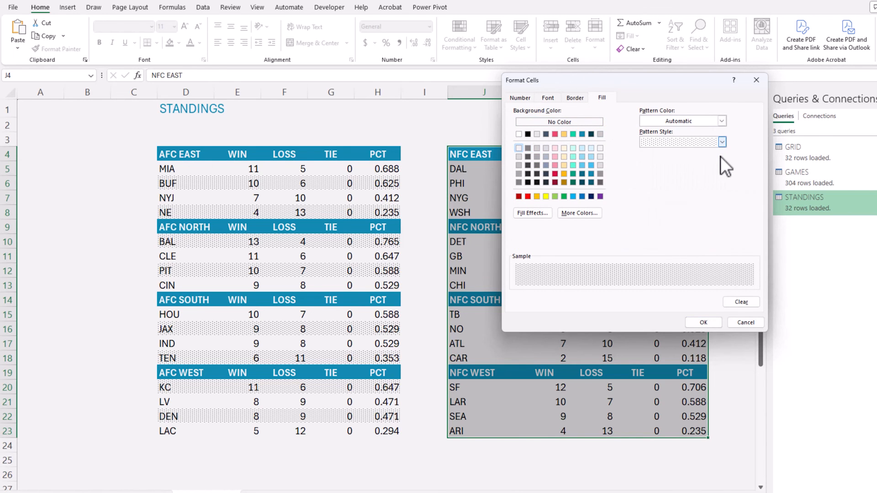
click(706, 320)
Add the missing closing parenthesis to the formula and save the banding rule.
click(706, 294)
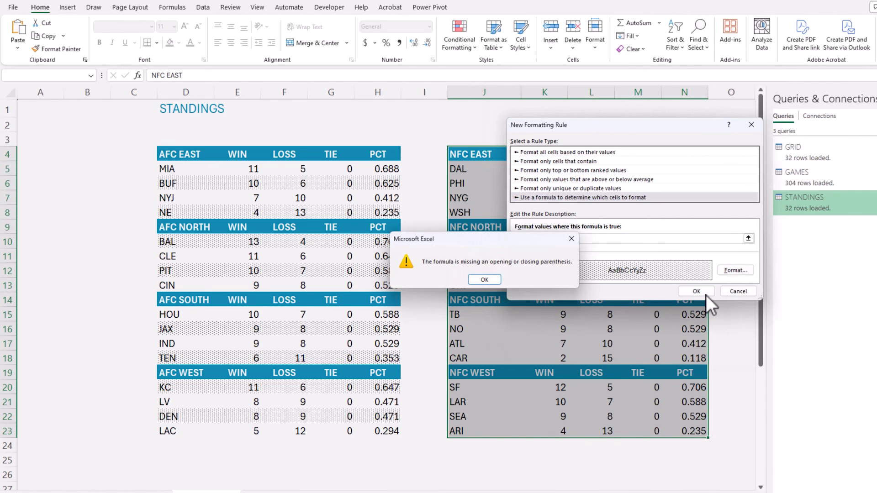
key(Return)
click(605, 238)
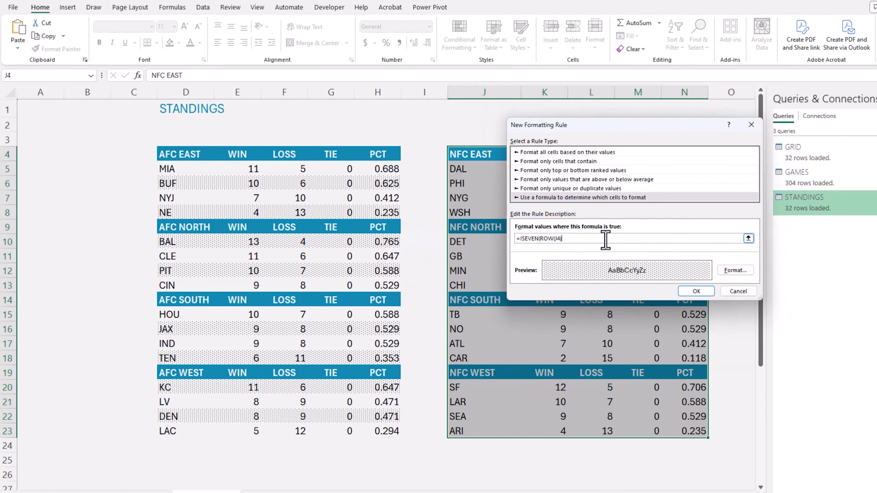
text())
click(686, 288)
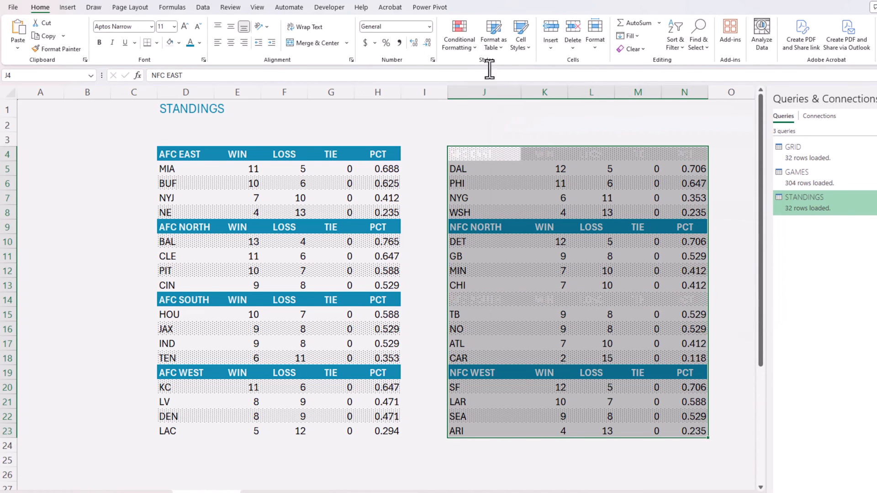
Move the ISEVEN rule below the LEN header rule, set Stop If True, and apply.
click(459, 37)
click(490, 198)
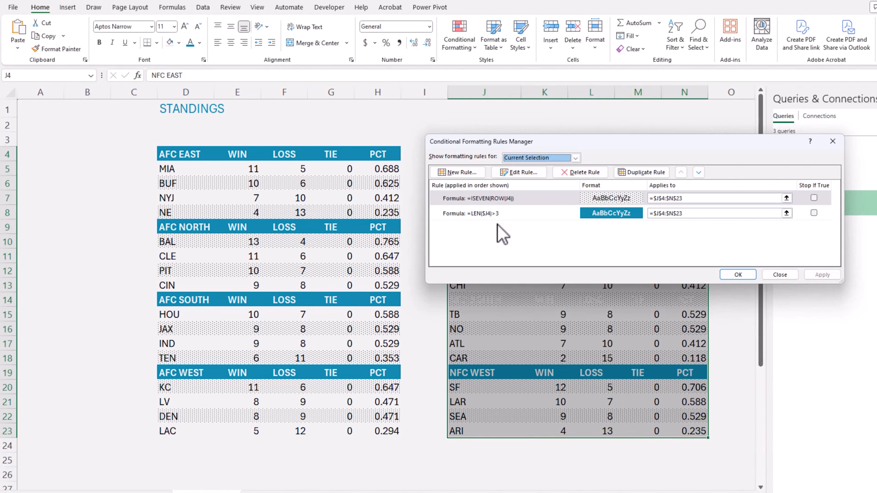
click(524, 204)
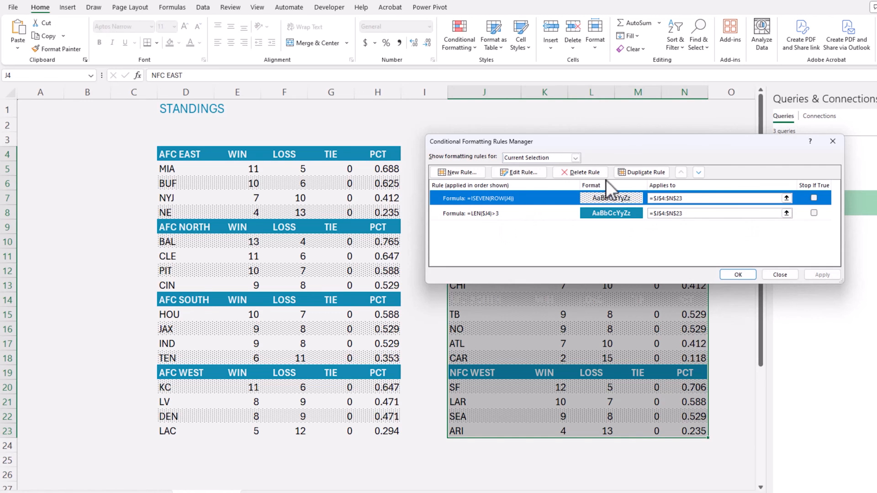
click(698, 172)
click(814, 198)
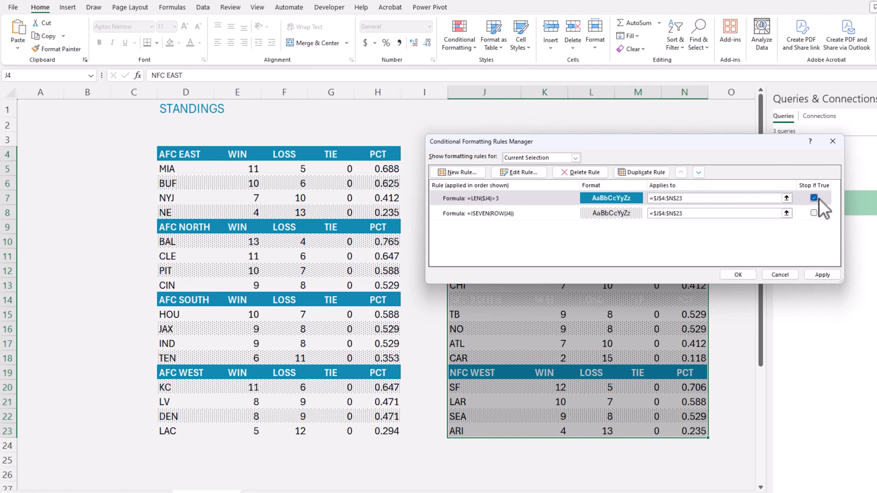
click(752, 274)
click(749, 270)
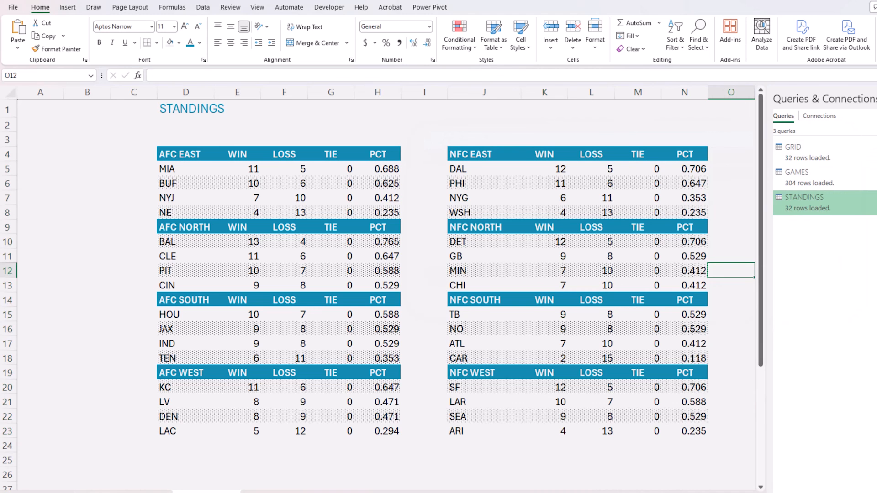
Browse the STANDINGS and TEAM DIVISION sheets, then inspect the AFC EAST teams formula.
click(105, 91)
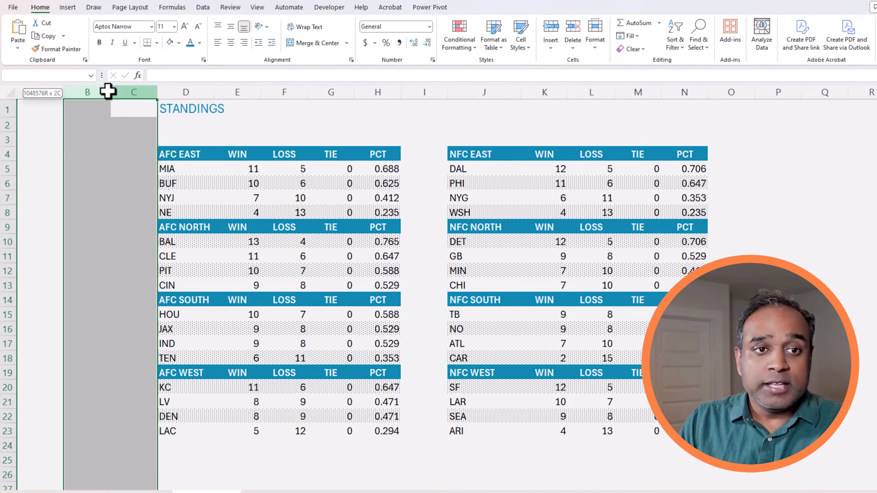
click(76, 159)
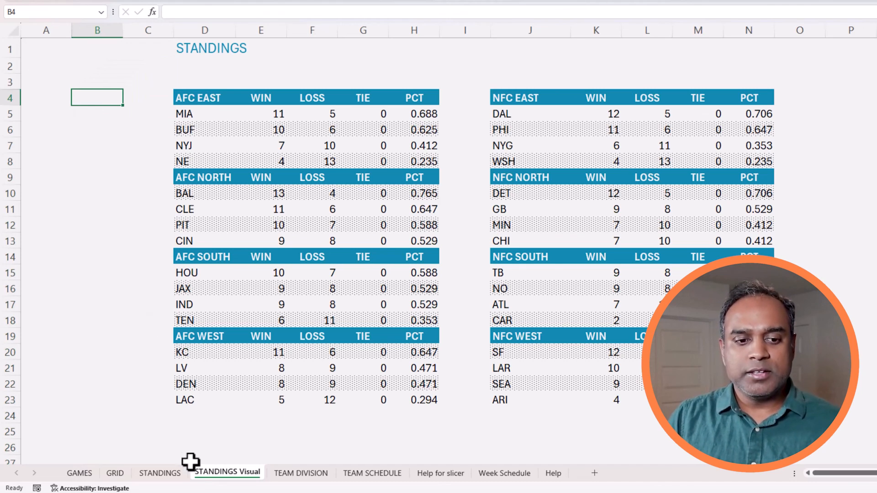
click(158, 473)
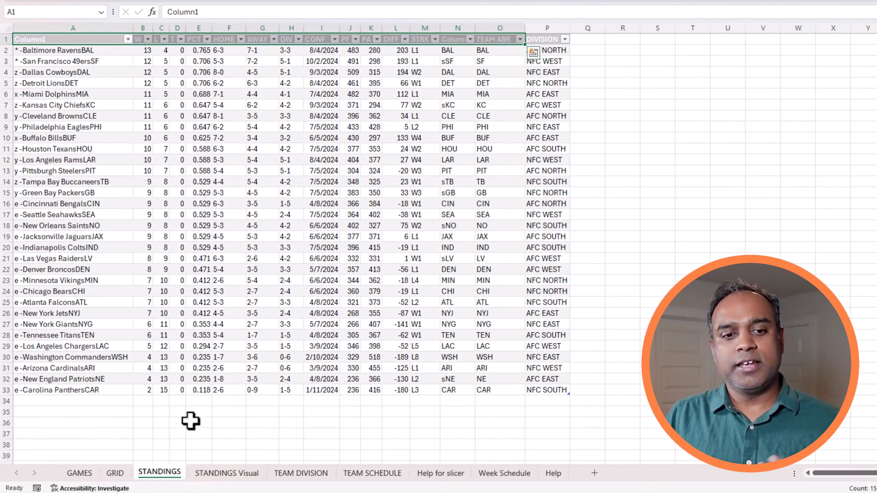
click(226, 473)
click(301, 475)
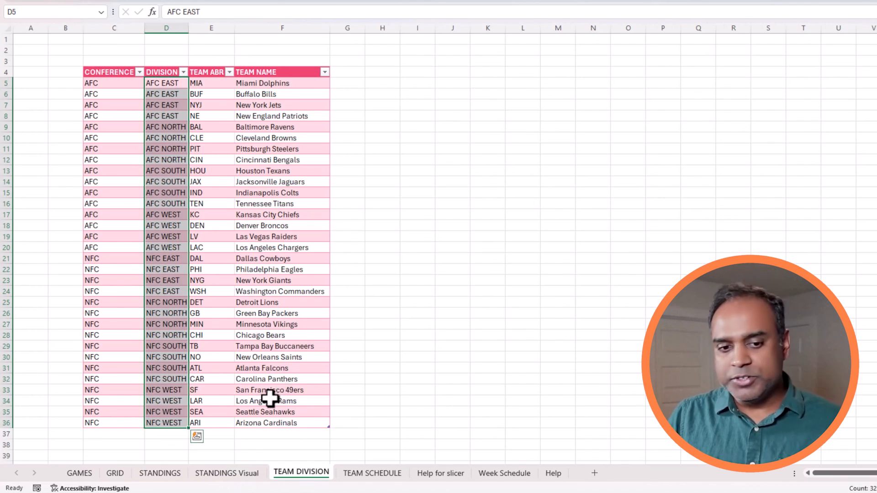
click(238, 475)
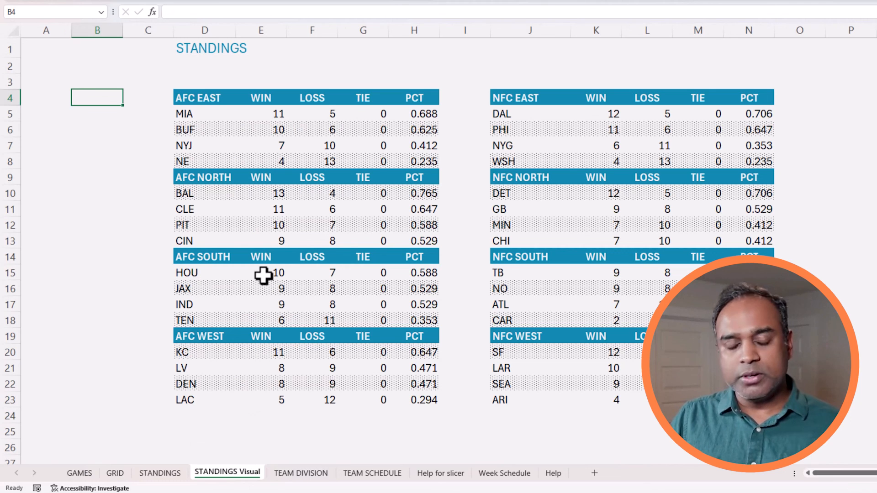
click(202, 97)
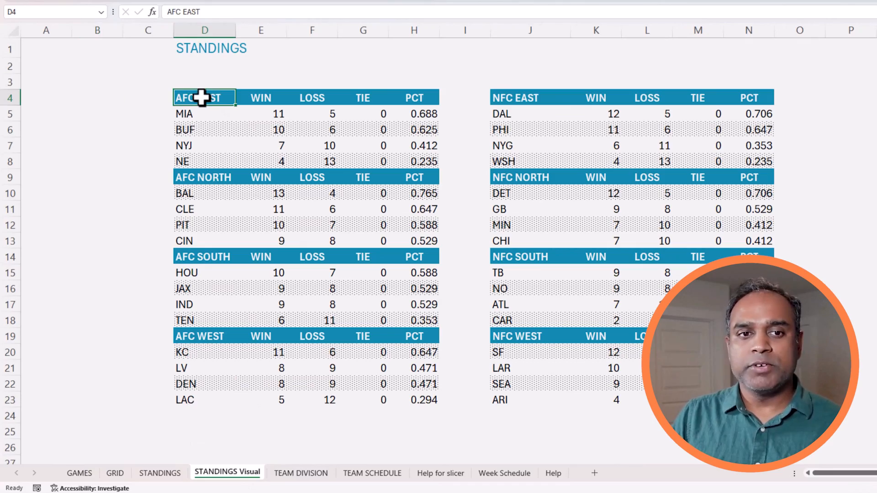
click(200, 112)
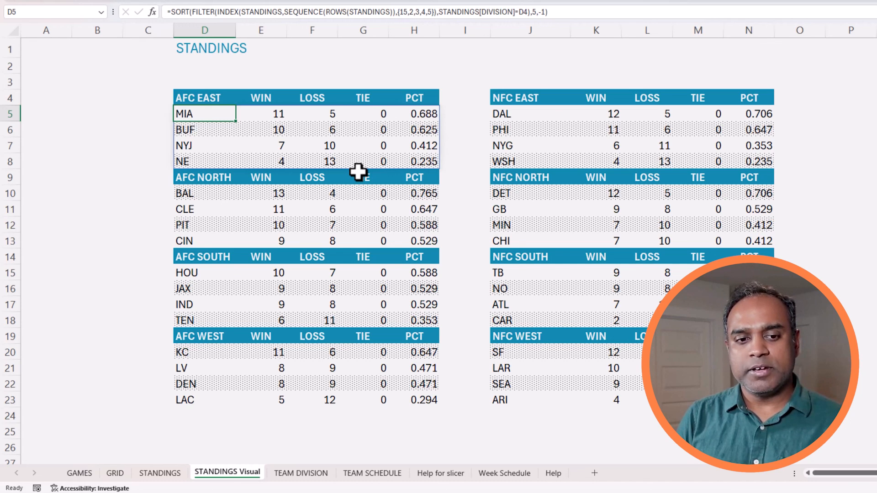
Show Green Bay's games on TEAM SCHEDULE, then pick a week on Week Schedule.
click(311, 475)
click(373, 474)
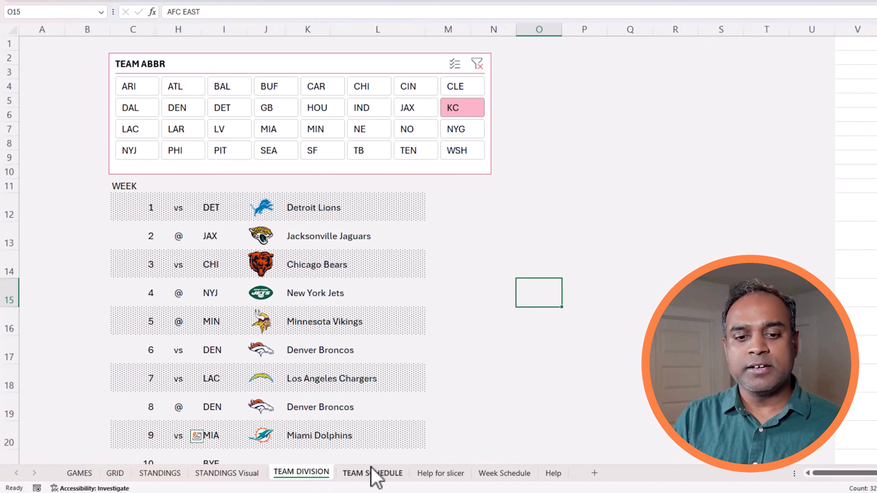
click(239, 109)
click(276, 109)
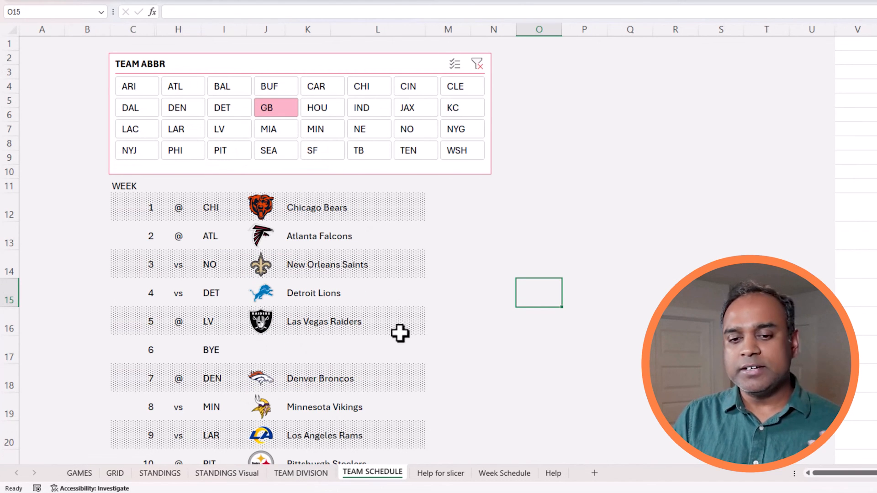
click(504, 474)
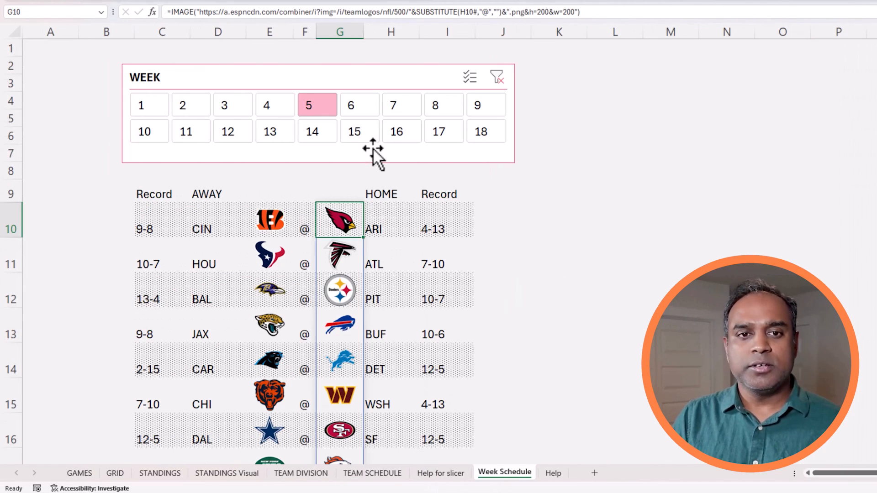
click(372, 133)
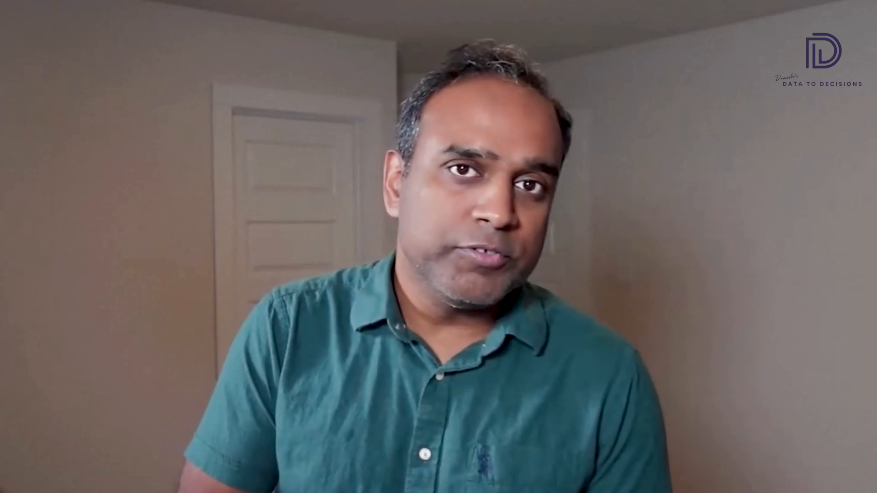